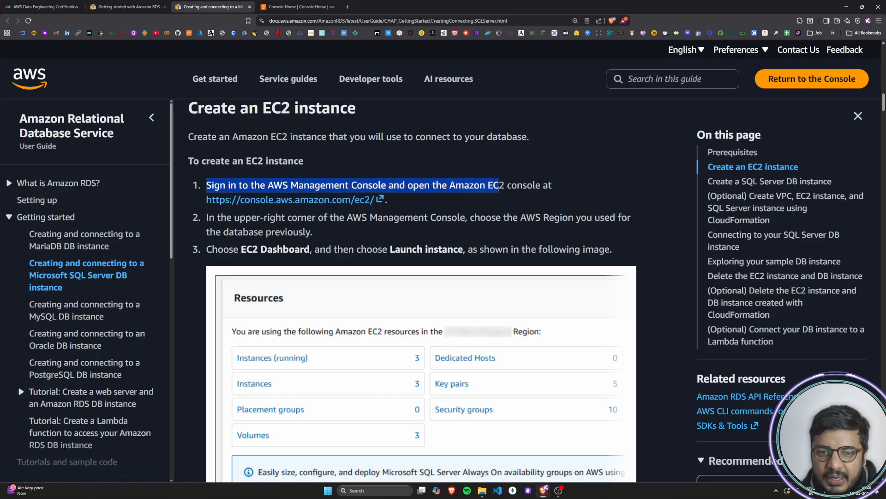
pyautogui.click(566, 191)
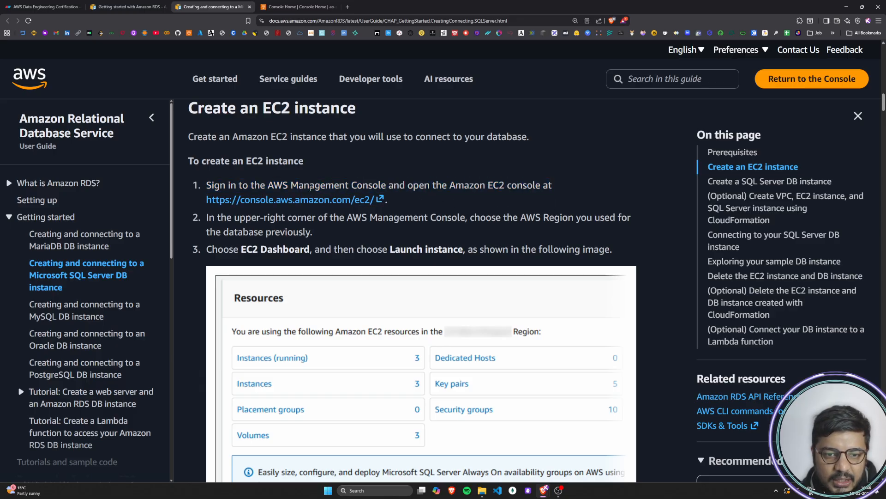
pyautogui.click(340, 201)
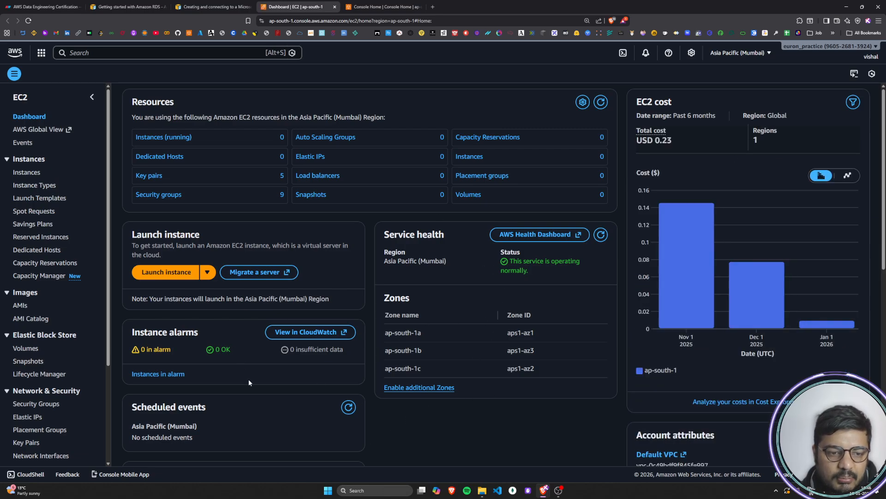
pyautogui.click(334, 7)
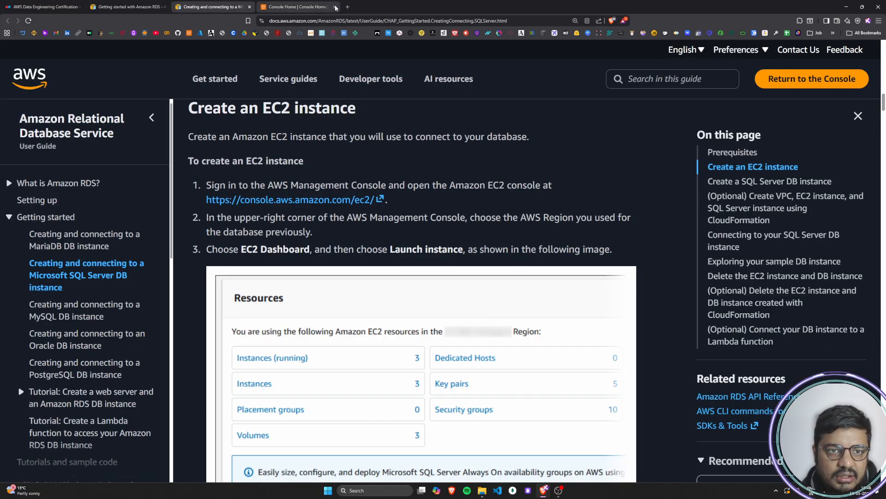
# Step: Switch to the AWS Console Home and search the services for ec2
pyautogui.click(317, 6)
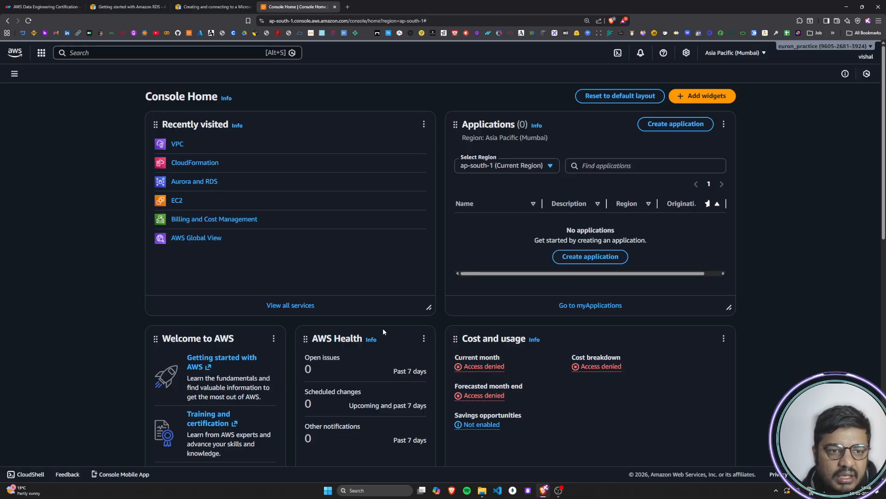
pyautogui.click(98, 55)
pyautogui.write('ec2')
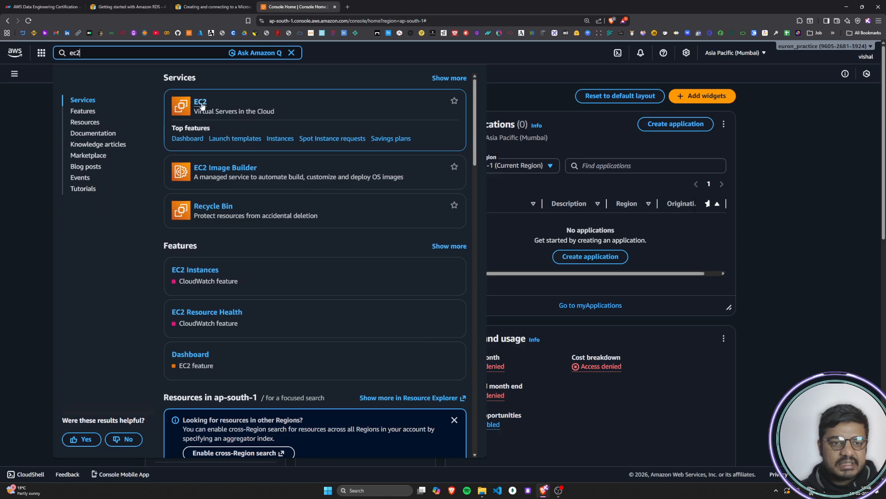
pyautogui.moveTo(202, 111); pyautogui.dragTo(274, 111)
pyautogui.click(226, 95)
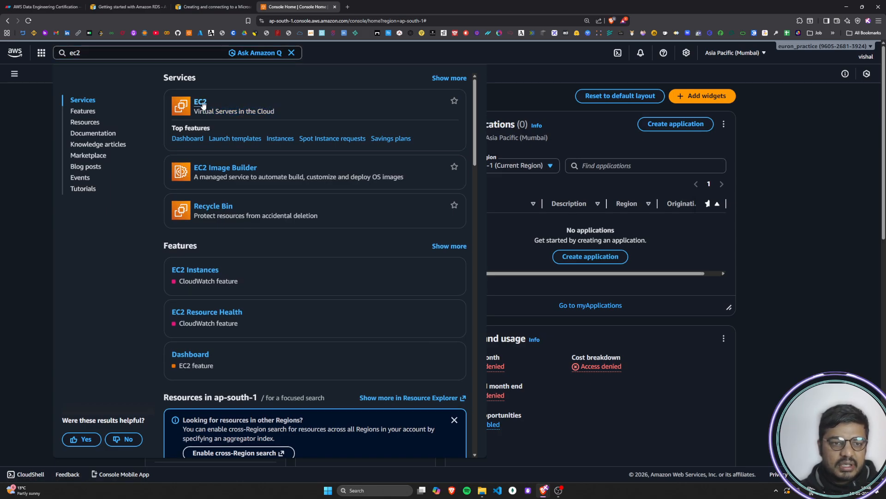
pyautogui.click(24, 215)
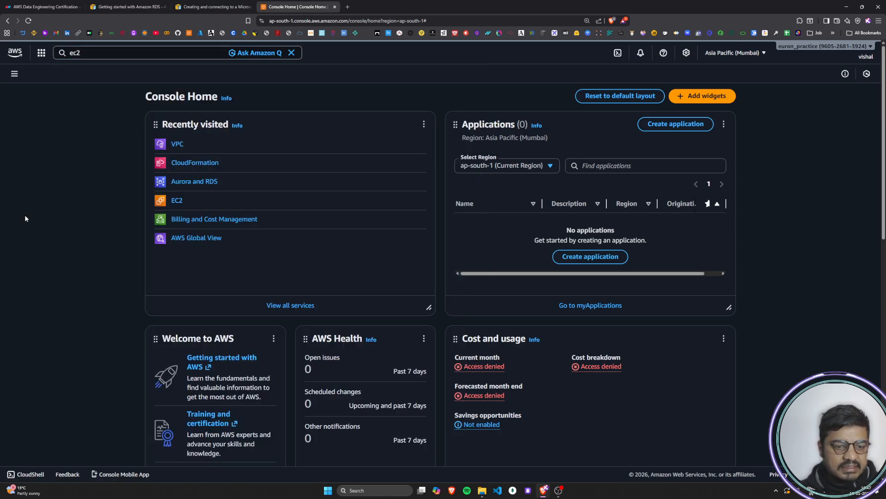
# Step: Open the EC2 dashboard from the Compute category of the console's list of all services
pyautogui.click(14, 75)
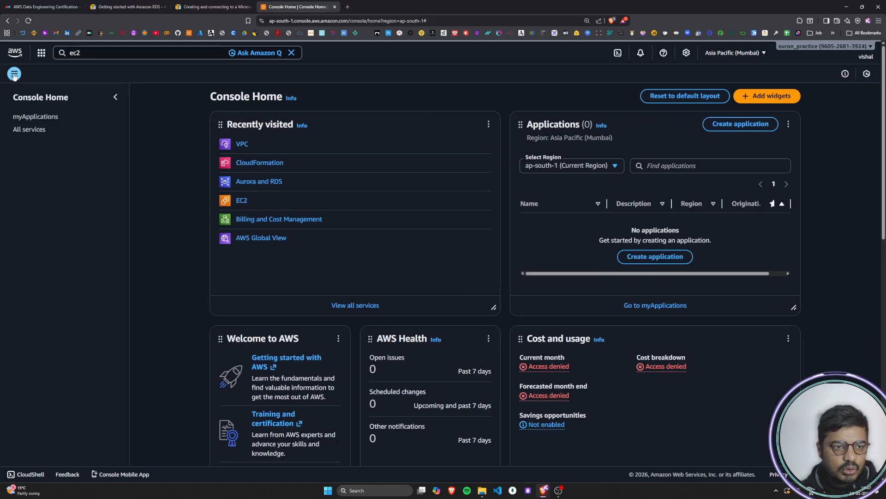
pyautogui.click(30, 130)
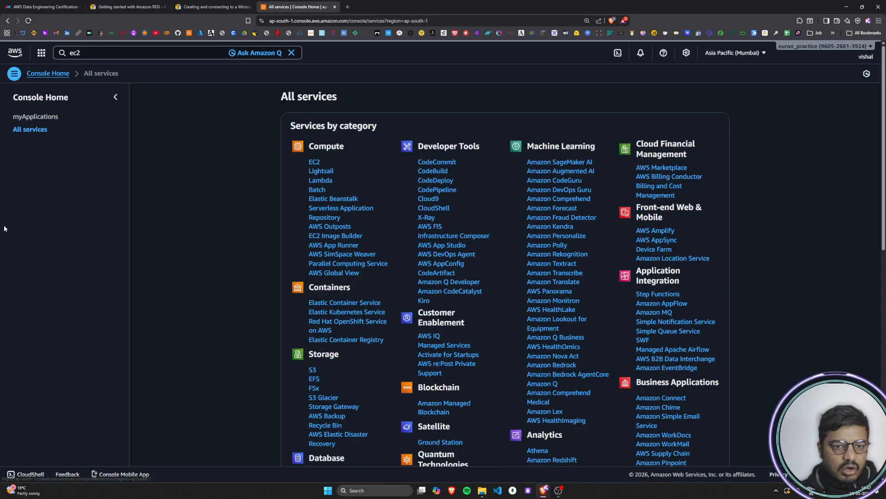
pyautogui.click(313, 166)
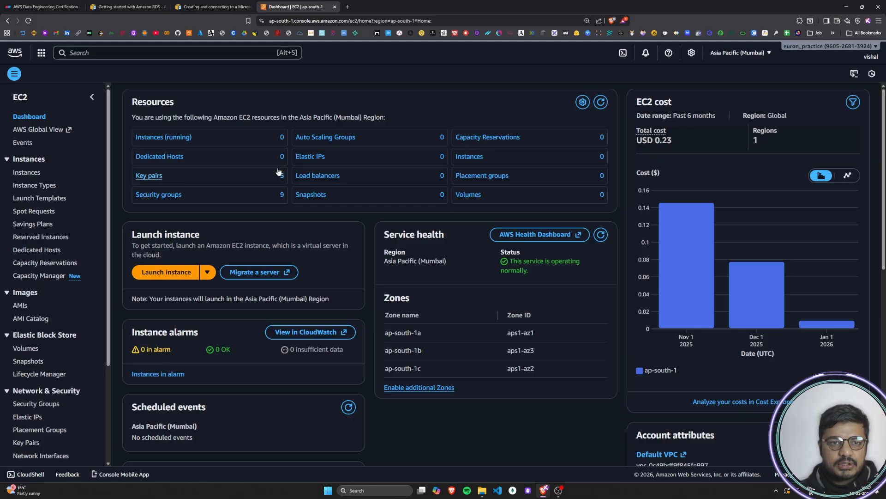
# Step: Review the RDS guide's instruction about choosing the AWS Region used for the database
pyautogui.click(205, 7)
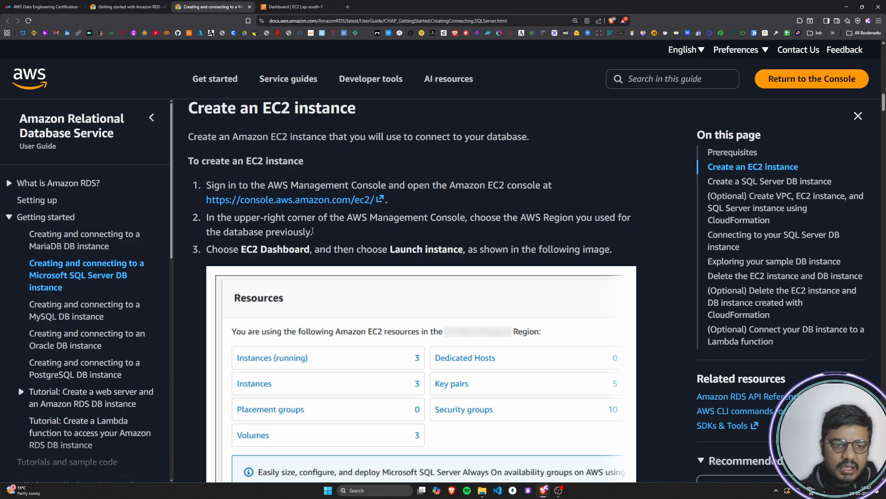
pyautogui.moveTo(222, 217); pyautogui.dragTo(296, 217)
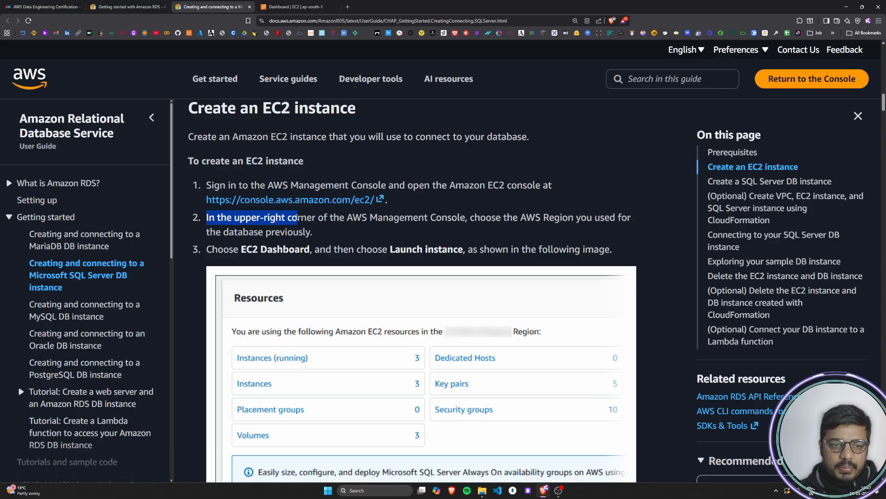
pyautogui.click(238, 221)
pyautogui.moveTo(227, 218); pyautogui.dragTo(626, 221)
pyautogui.click(589, 218)
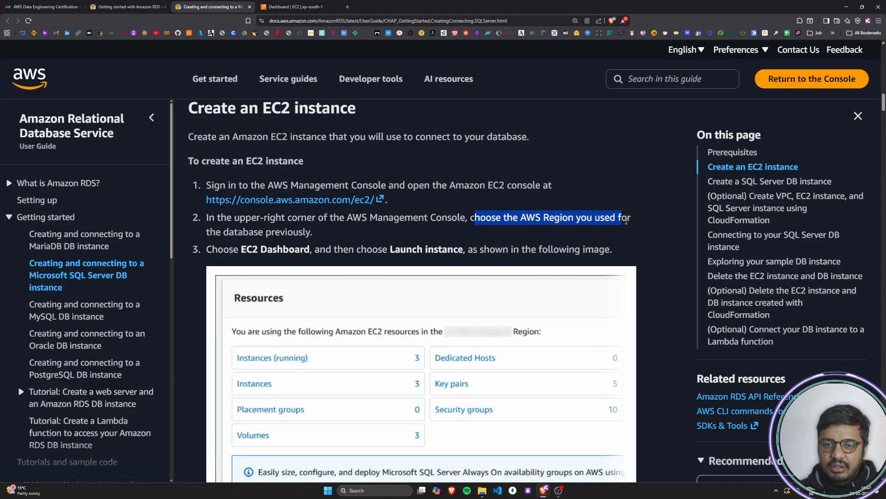
pyautogui.moveTo(568, 219); pyautogui.dragTo(630, 221)
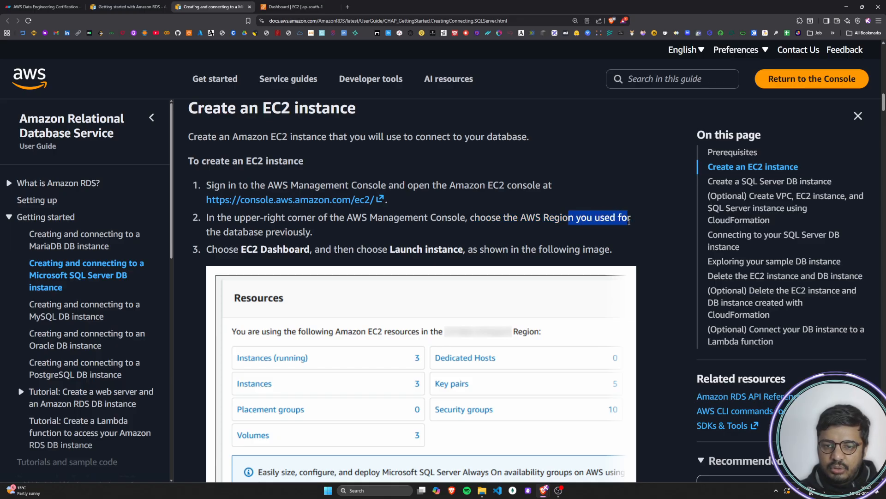
pyautogui.moveTo(219, 233); pyautogui.dragTo(331, 234)
pyautogui.click(331, 234)
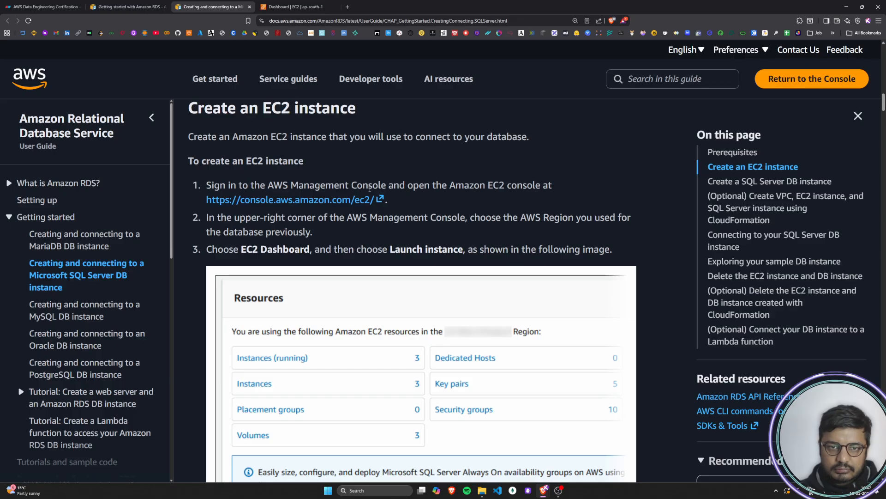
# Step: Switch the EC2 console's region to N. Virginia and back to Mumbai
pyautogui.click(295, 7)
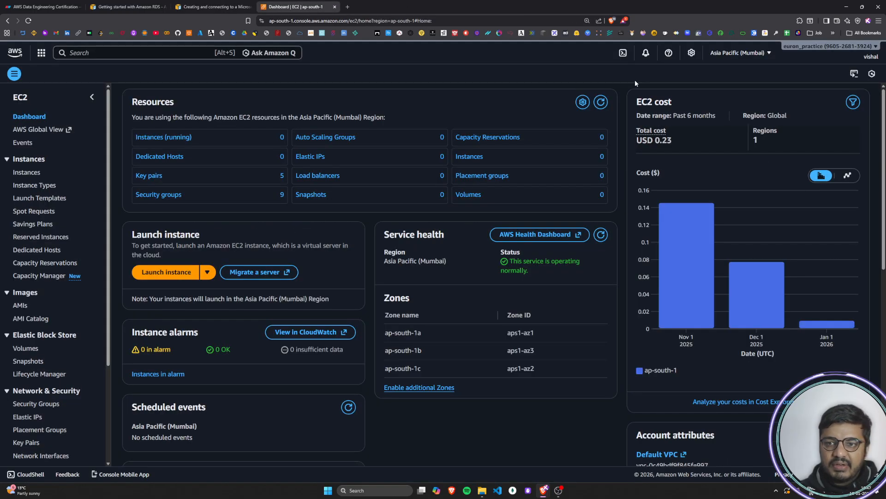
pyautogui.click(752, 53)
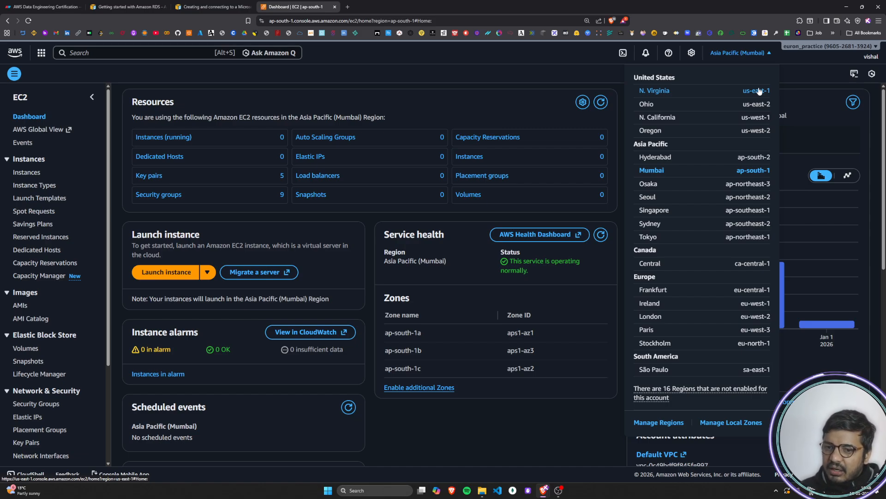
pyautogui.click(661, 92)
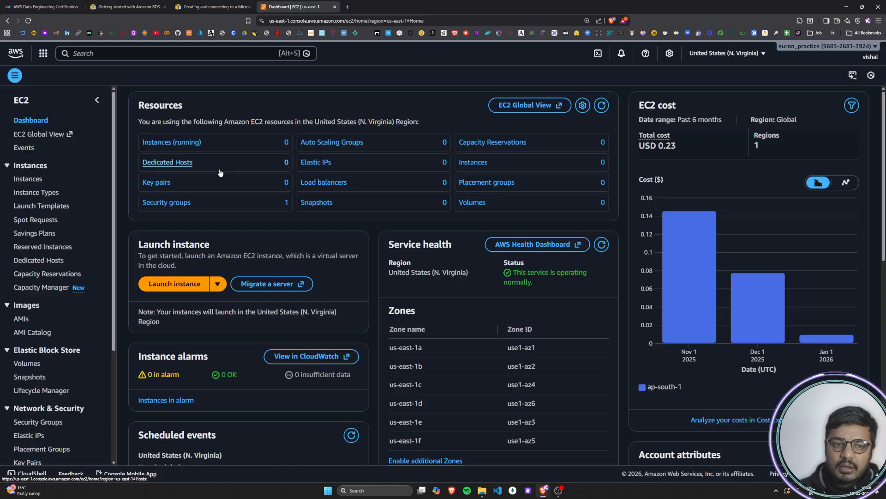
pyautogui.click(715, 59)
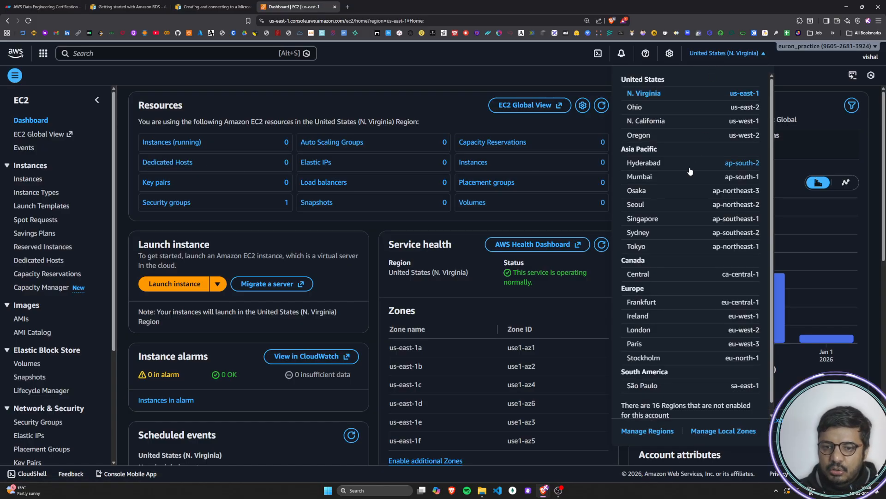
pyautogui.click(642, 183)
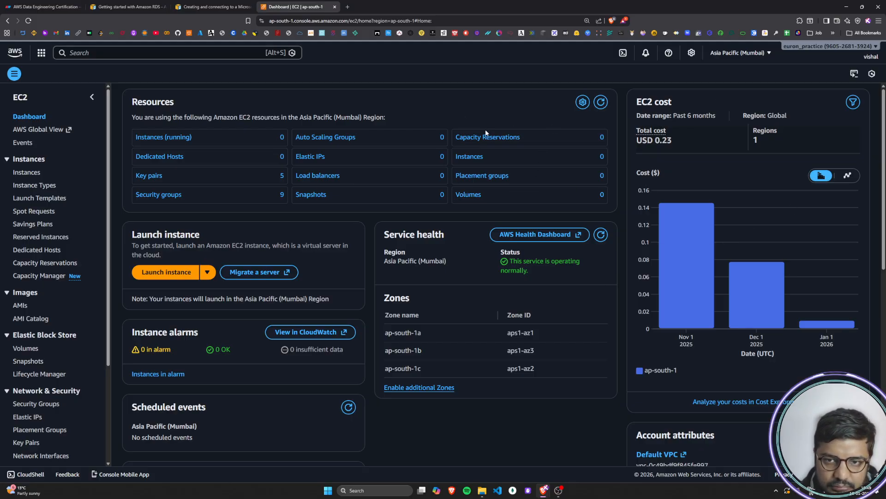
# Step: Compare the guide's region instruction with the region list in the EC2 console
pyautogui.click(212, 7)
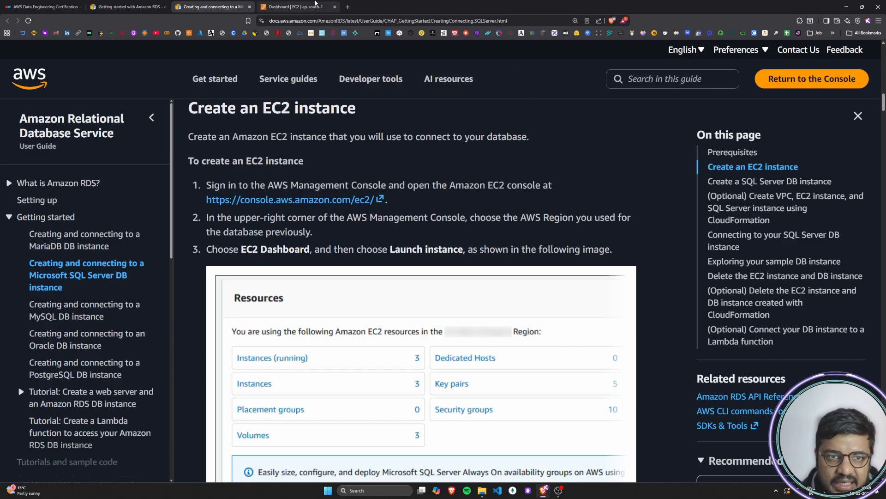
pyautogui.hotkey('ctrl', 'Tab')
pyautogui.click(738, 52)
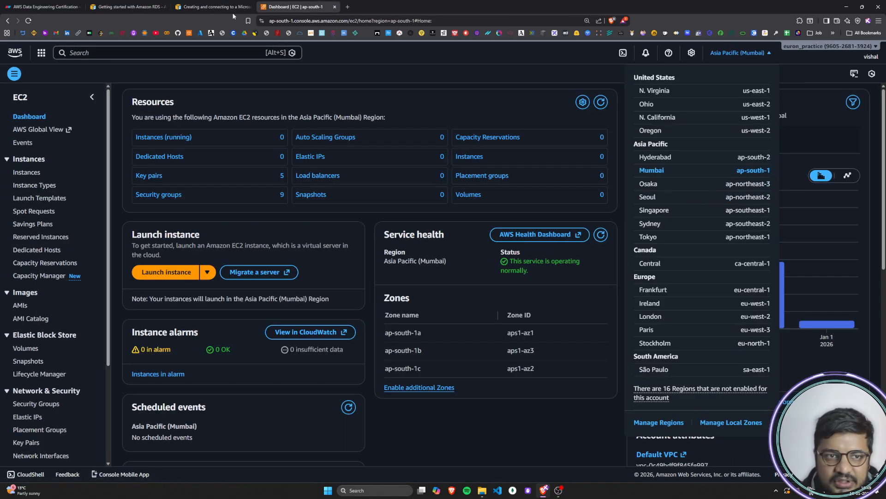
# Step: Review the guide's instruction and image for launching an instance from the EC2 Dashboard
pyautogui.click(212, 6)
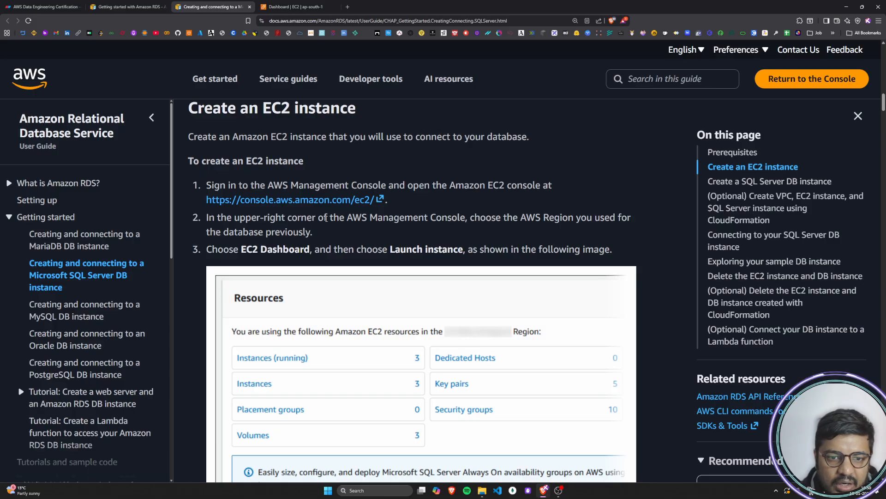
pyautogui.scroll(-3, 326, 218)
pyautogui.moveTo(218, 146); pyautogui.dragTo(613, 147)
pyautogui.click(614, 147)
pyautogui.scroll(-1, 613, 148)
pyautogui.scroll(-6, 292, 345)
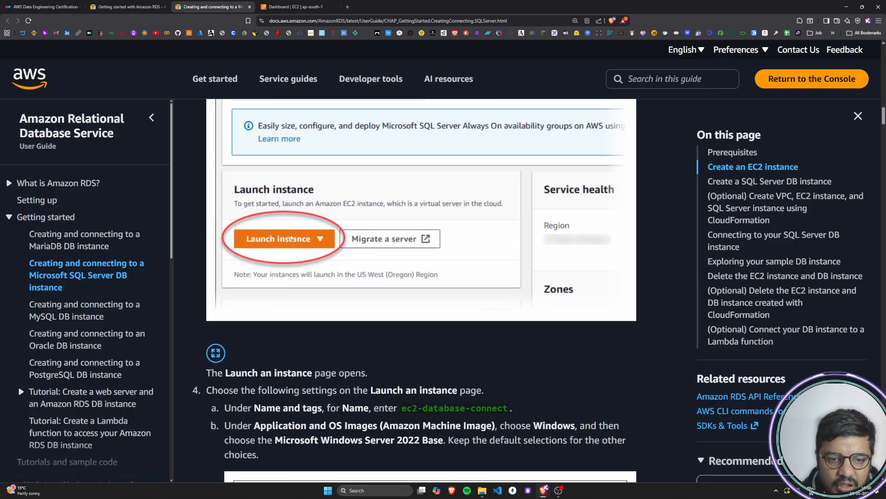
# Step: Start launching a new EC2 instance from the list of running instances
pyautogui.click(295, 7)
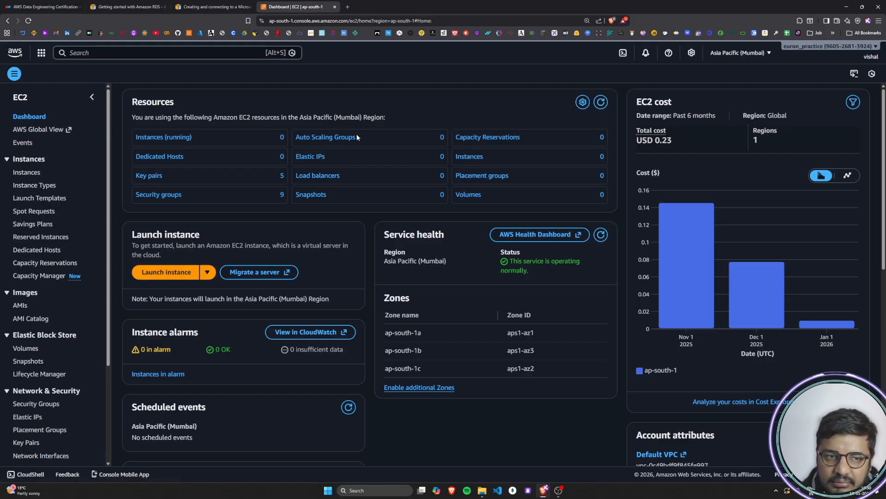
pyautogui.click(161, 139)
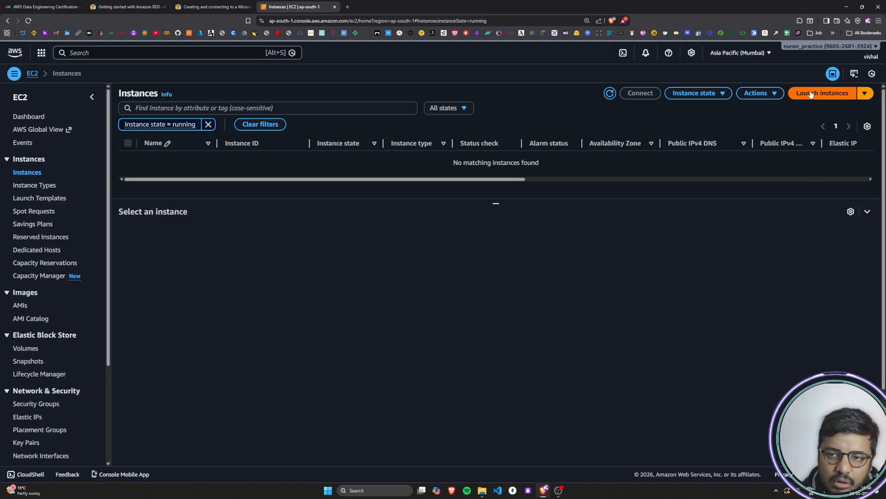
pyautogui.click(811, 94)
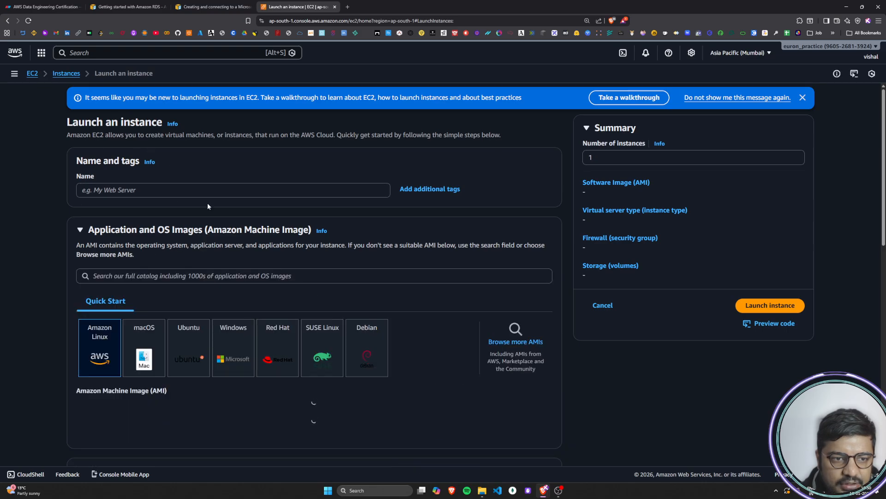
# Step: Read the guide's step about the settings to choose on the Launch an instance page
pyautogui.click(210, 7)
pyautogui.scroll(-3, 270, 308)
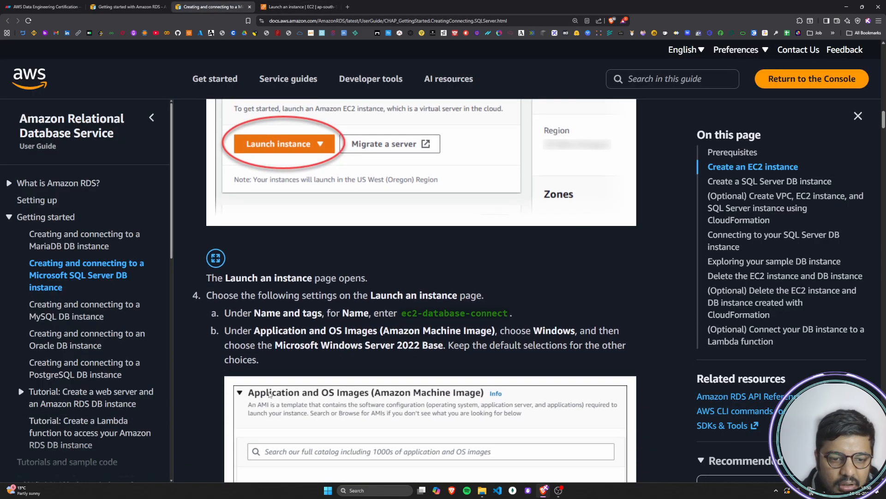
pyautogui.moveTo(210, 236); pyautogui.dragTo(368, 235)
pyautogui.click(376, 233)
pyautogui.scroll(-1, 376, 234)
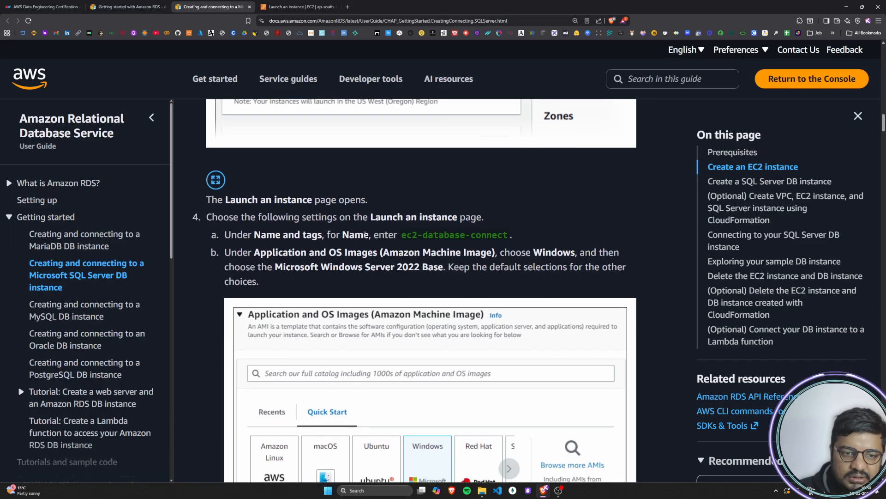
pyautogui.moveTo(218, 217); pyautogui.dragTo(483, 218)
pyautogui.click(401, 233)
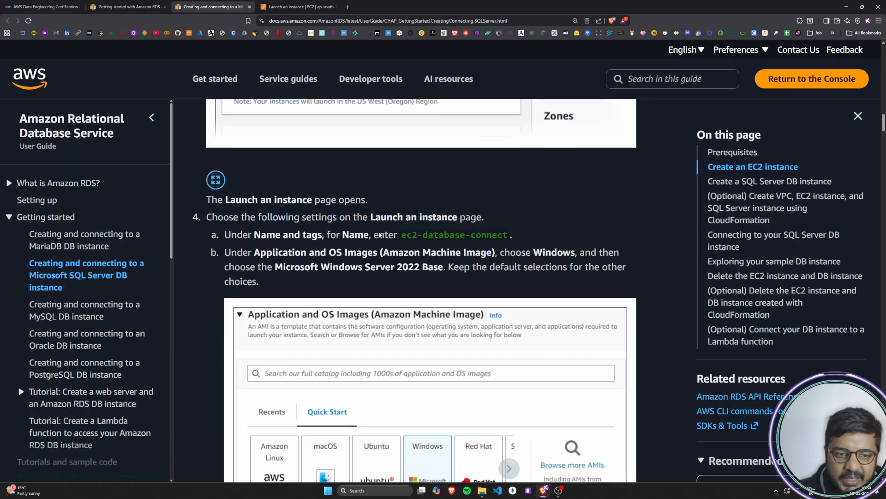
# Step: Copy ec2-database-connect from the guide and enter it as the new instance's name
pyautogui.moveTo(231, 235); pyautogui.dragTo(508, 239)
pyautogui.hotkey('ctrl', 'c')
pyautogui.click(357, 234)
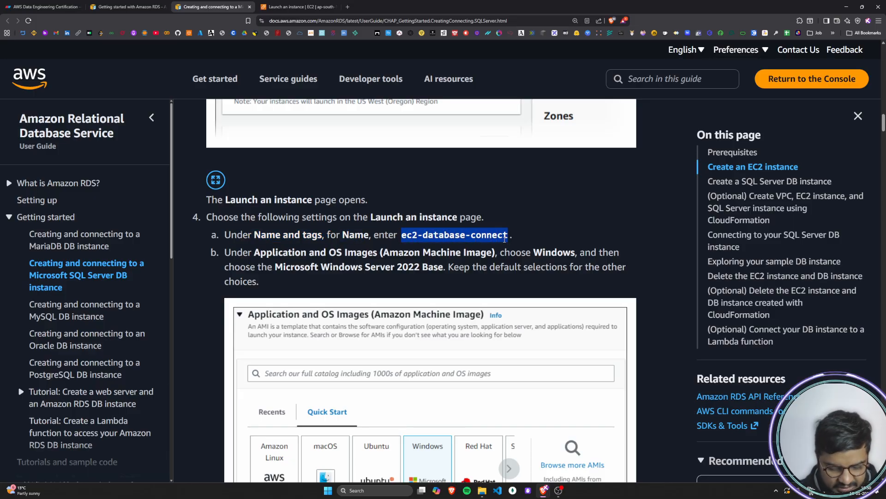
pyautogui.click(510, 240)
pyautogui.click(298, 7)
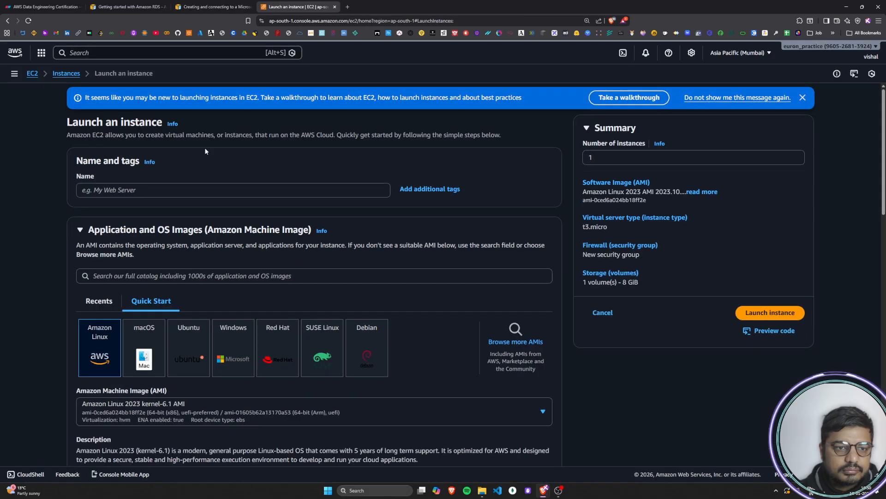
pyautogui.click(111, 189)
pyautogui.hotkey('ctrl', 'v')
pyautogui.click(237, 213)
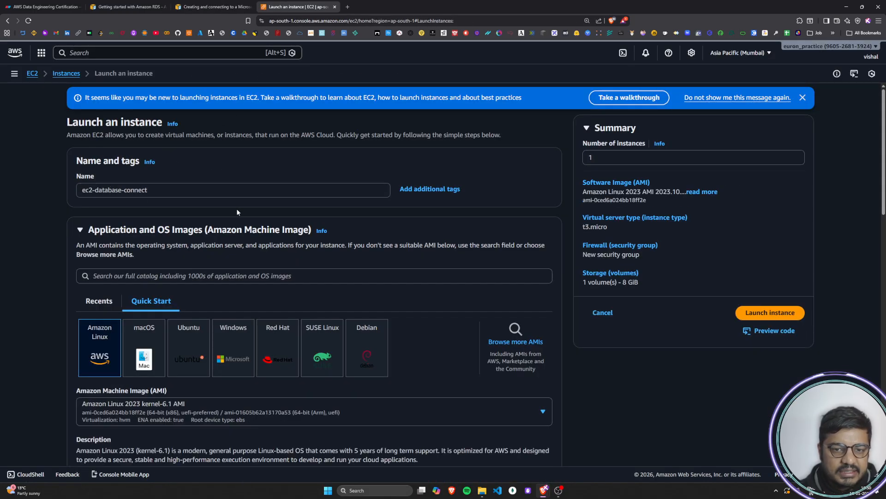
pyautogui.moveTo(77, 177); pyautogui.dragTo(98, 176)
pyautogui.click(110, 182)
pyautogui.doubleClick(81, 176)
pyautogui.click(159, 193)
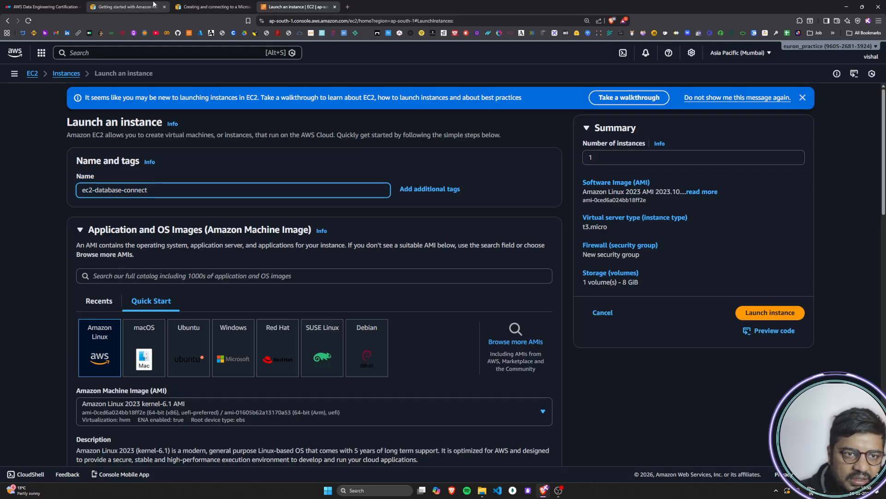
# Step: Read the guide's instructions on which operating system and Amazon Machine Image to choose for the instance
pyautogui.click(139, 5)
pyautogui.click(212, 6)
pyautogui.moveTo(224, 235); pyautogui.dragTo(506, 234)
pyautogui.click(287, 240)
pyautogui.scroll(-1, 277, 231)
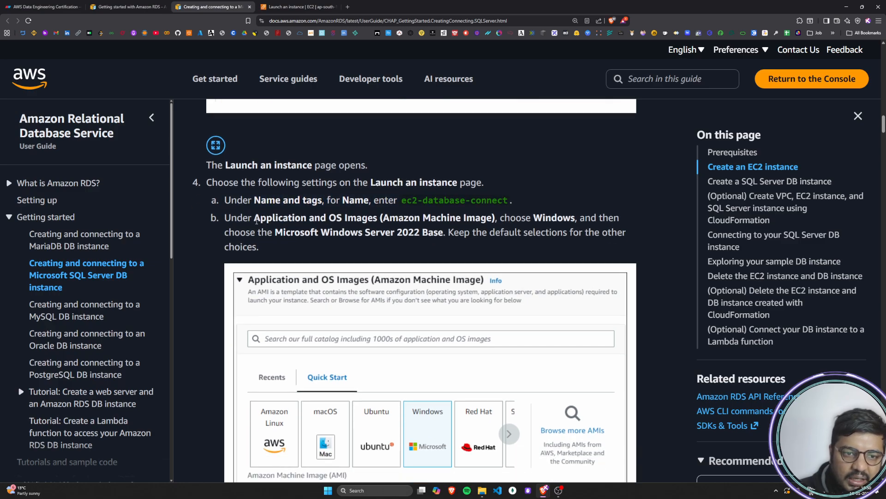
pyautogui.moveTo(222, 218); pyautogui.dragTo(625, 223)
pyautogui.click(399, 219)
pyautogui.click(594, 222)
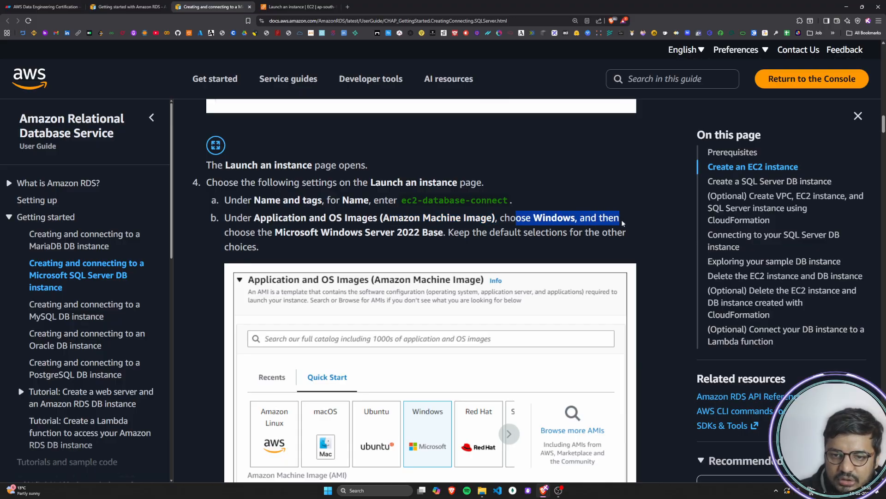
pyautogui.moveTo(229, 232); pyautogui.dragTo(626, 233)
pyautogui.moveTo(231, 247); pyautogui.dragTo(292, 248)
pyautogui.click(292, 248)
pyautogui.scroll(-1, 291, 247)
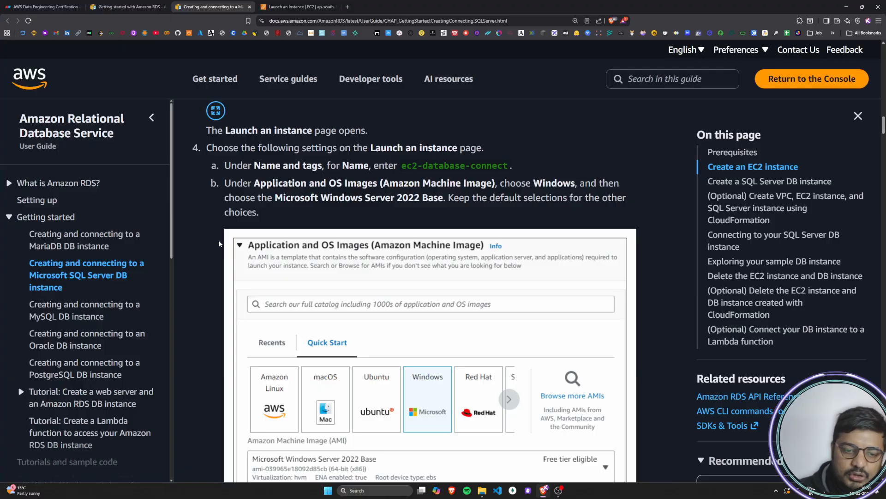
# Step: Choose Windows as the new instance's operating system under Application and OS Images
pyautogui.click(300, 6)
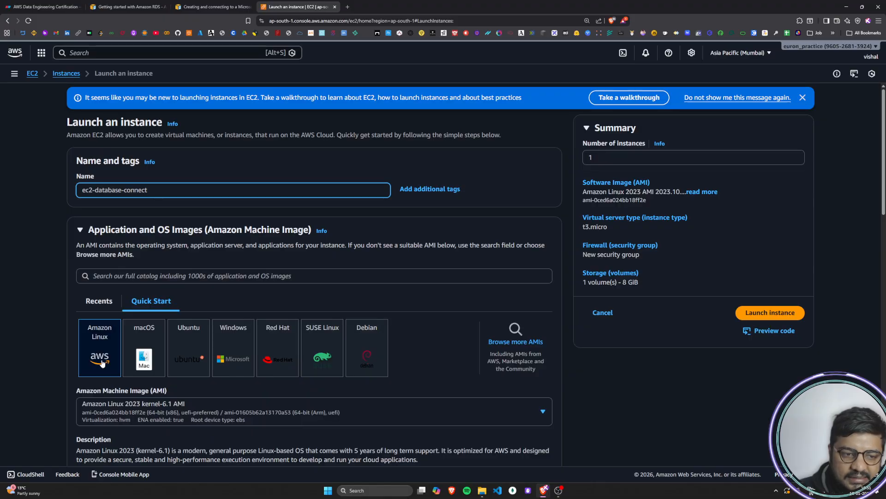
pyautogui.hotkey('ctrl', 'shift', 'Tab')
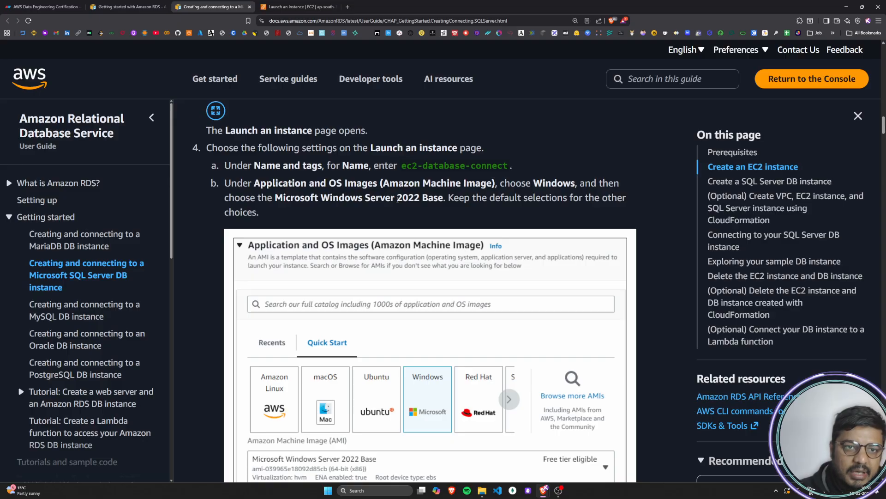
pyautogui.click(322, 4)
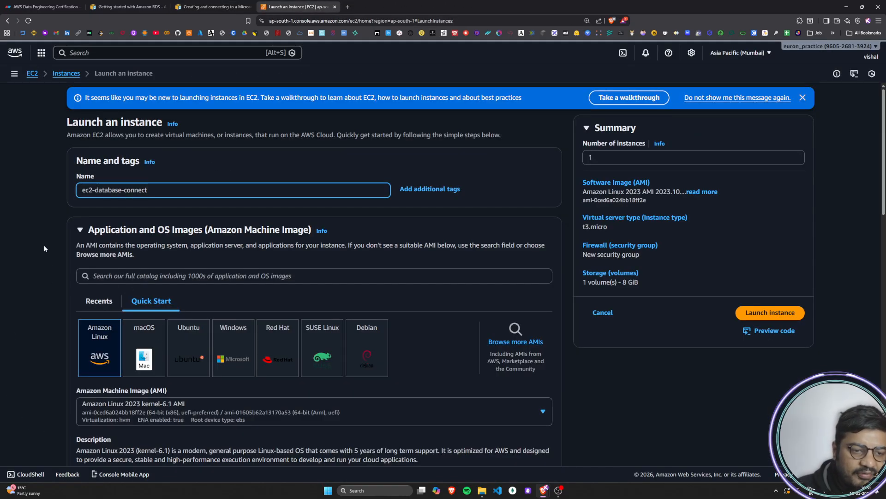
pyautogui.scroll(-3, 43, 244)
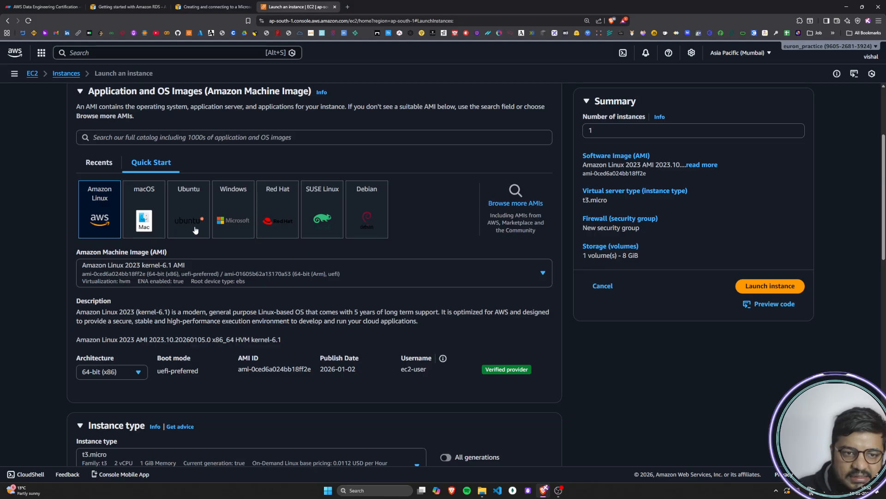
pyautogui.click(233, 214)
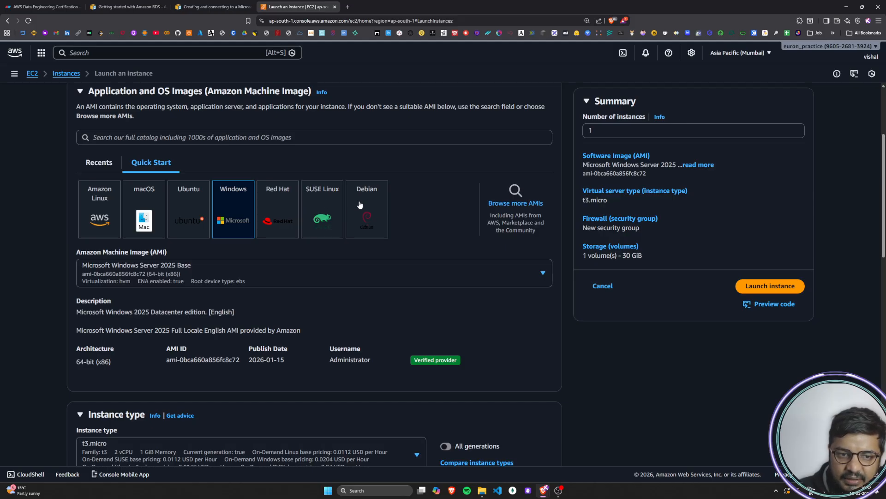
# Step: Check the image name in the guide and set the Amazon Machine Image to Microsoft Windows Server 2022 Base
pyautogui.click(224, 5)
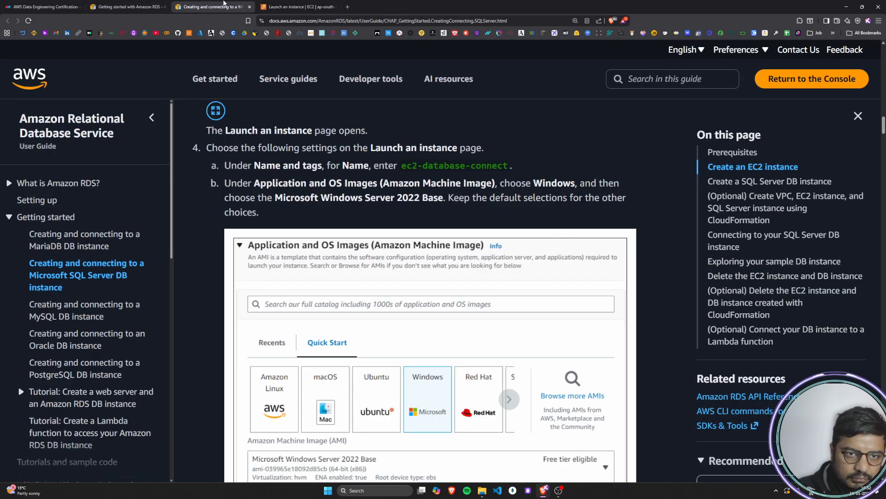
pyautogui.moveTo(266, 197); pyautogui.dragTo(364, 199)
pyautogui.click(322, 199)
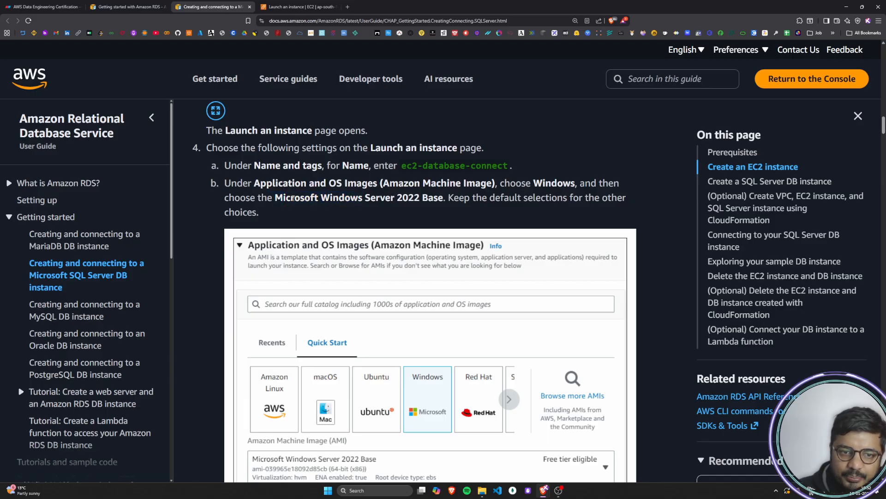
pyautogui.moveTo(282, 198); pyautogui.dragTo(442, 198)
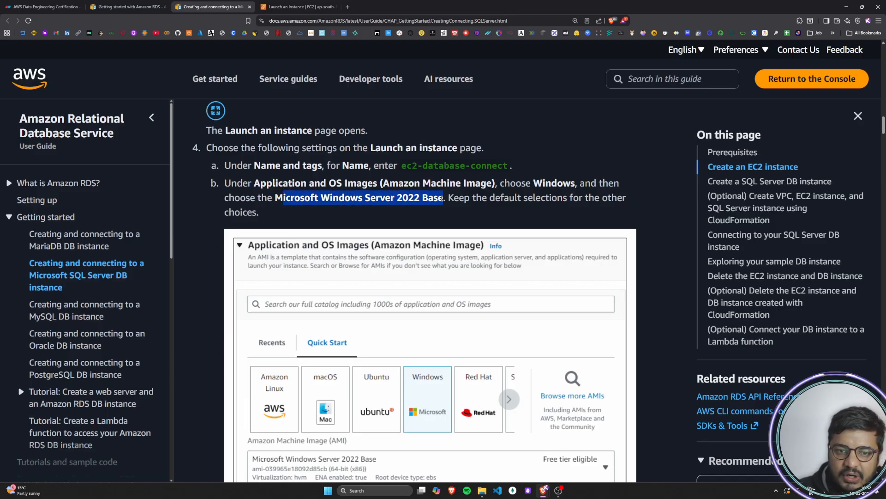
pyautogui.click(290, 8)
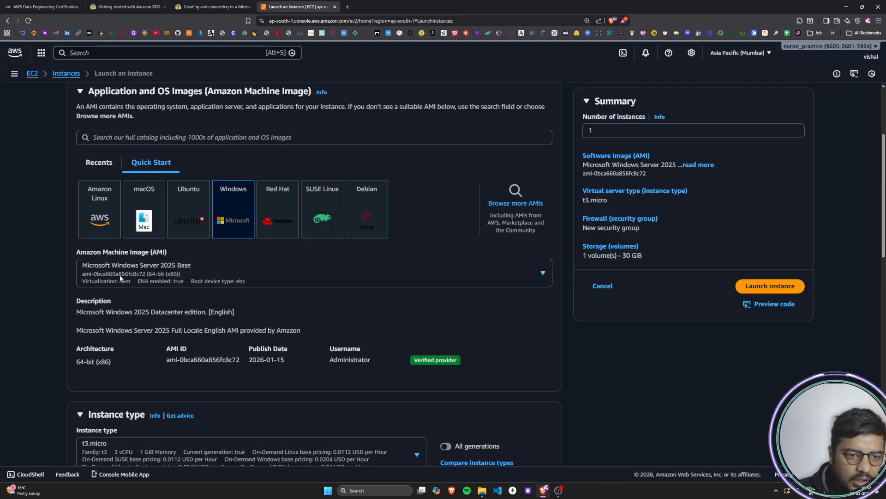
pyautogui.click(106, 272)
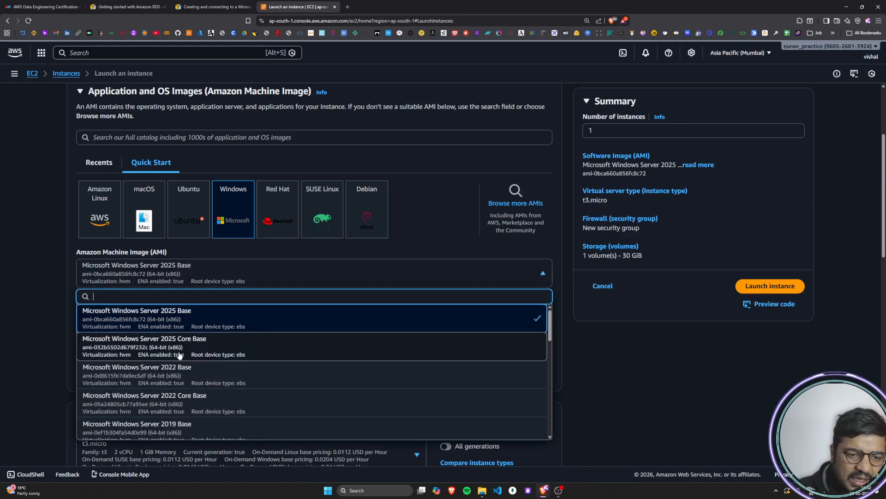
pyautogui.click(226, 376)
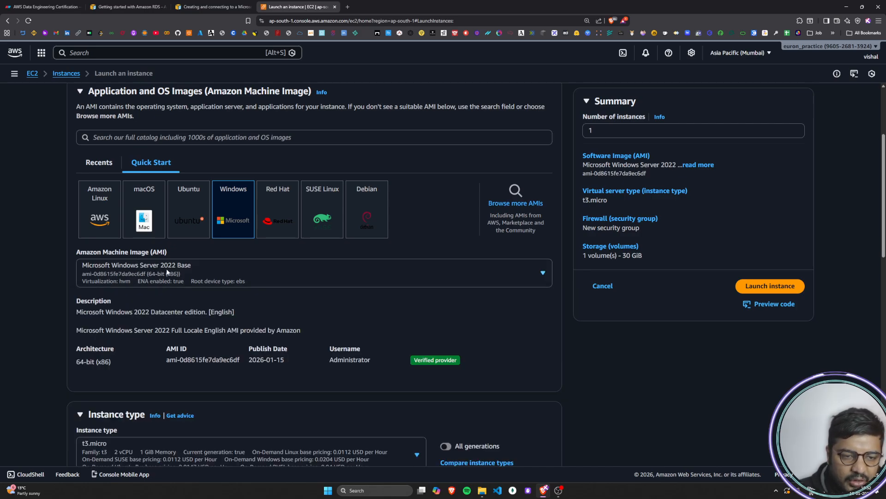
# Step: Look through the available Windows images and examine the selected image's description, architecture, AMI ID and username
pyautogui.click(520, 285)
pyautogui.scroll(-3, 249, 397)
pyautogui.scroll(-3, 226, 397)
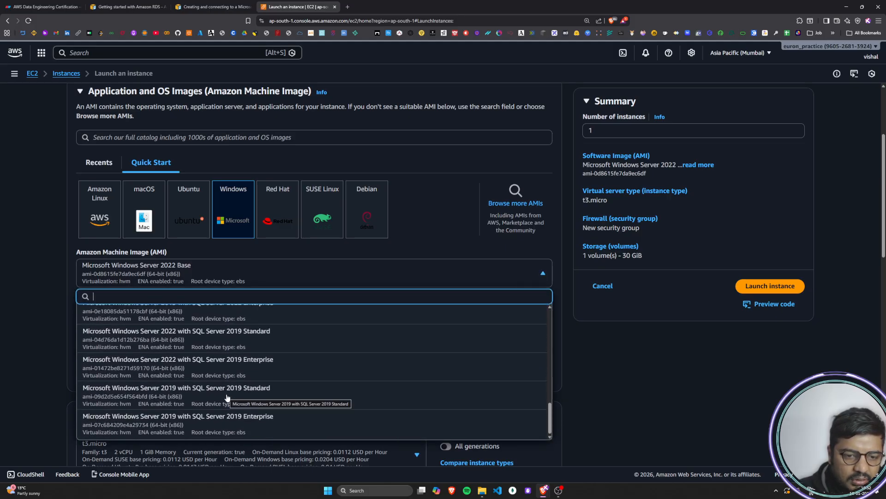
pyautogui.scroll(6, 227, 397)
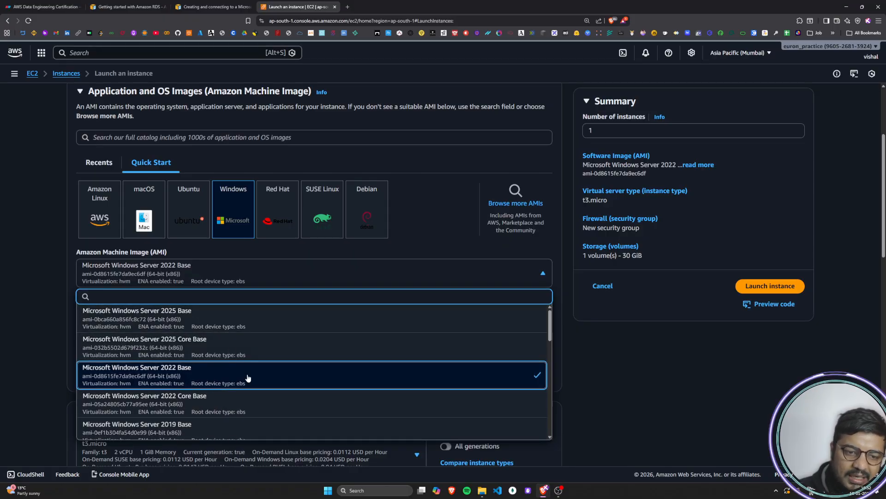
pyautogui.click(46, 318)
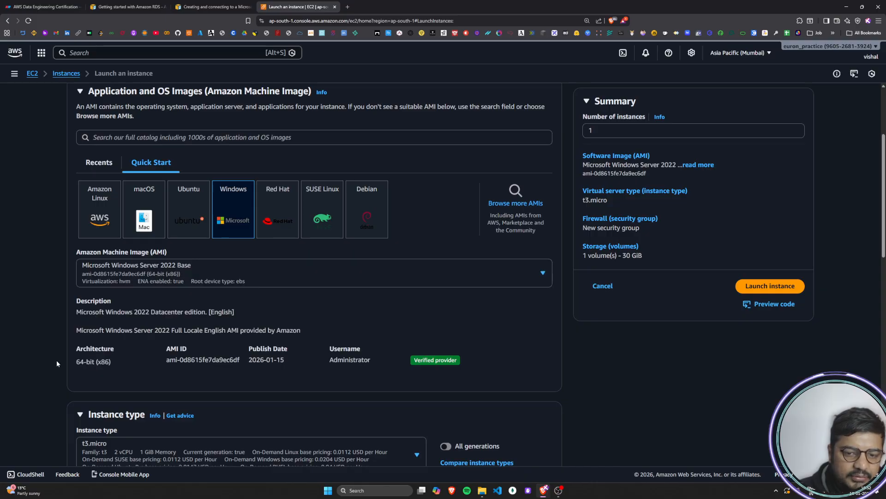
pyautogui.scroll(-3, 42, 329)
pyautogui.scroll(2, 43, 328)
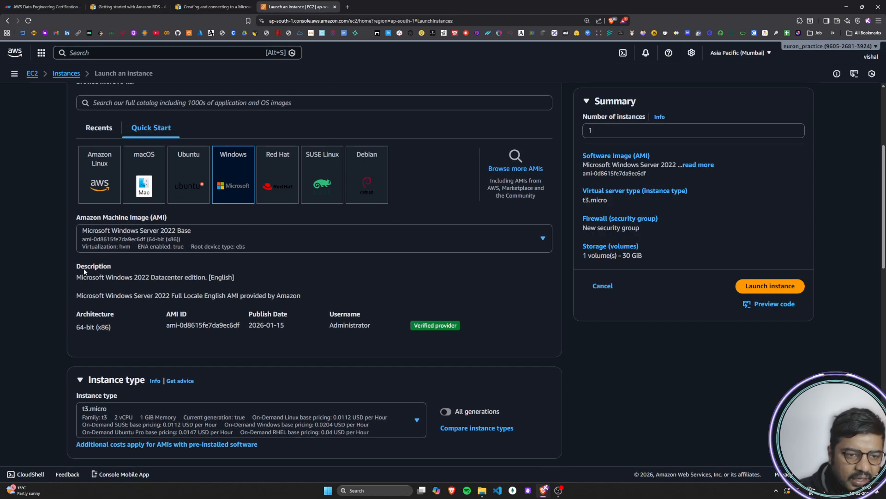
pyautogui.moveTo(81, 278); pyautogui.dragTo(208, 278)
pyautogui.click(193, 286)
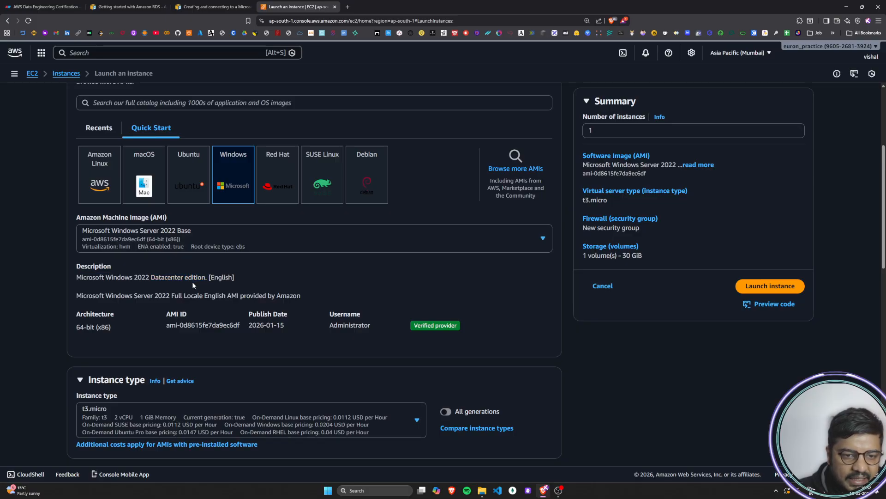
pyautogui.moveTo(99, 295); pyautogui.dragTo(329, 288)
pyautogui.click(326, 290)
pyautogui.moveTo(81, 315); pyautogui.dragTo(130, 325)
pyautogui.click(146, 335)
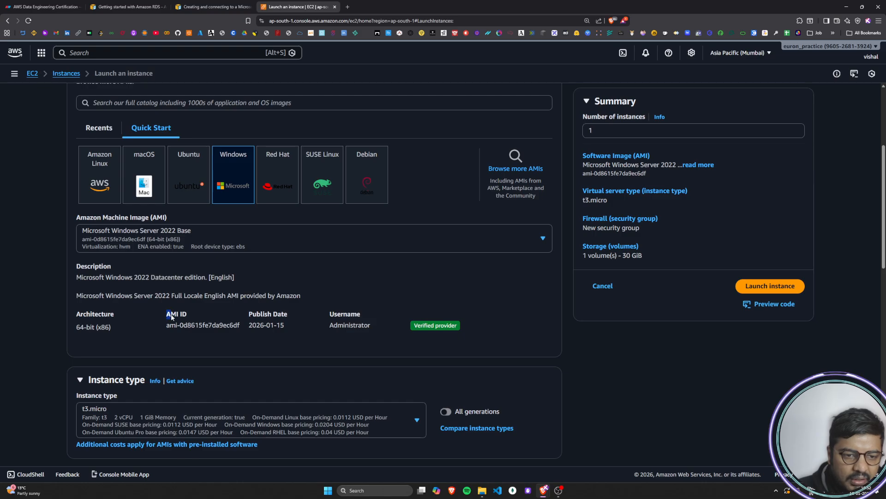
pyautogui.moveTo(195, 334); pyautogui.dragTo(387, 331)
pyautogui.click(226, 332)
pyautogui.click(327, 315)
pyautogui.click(357, 314)
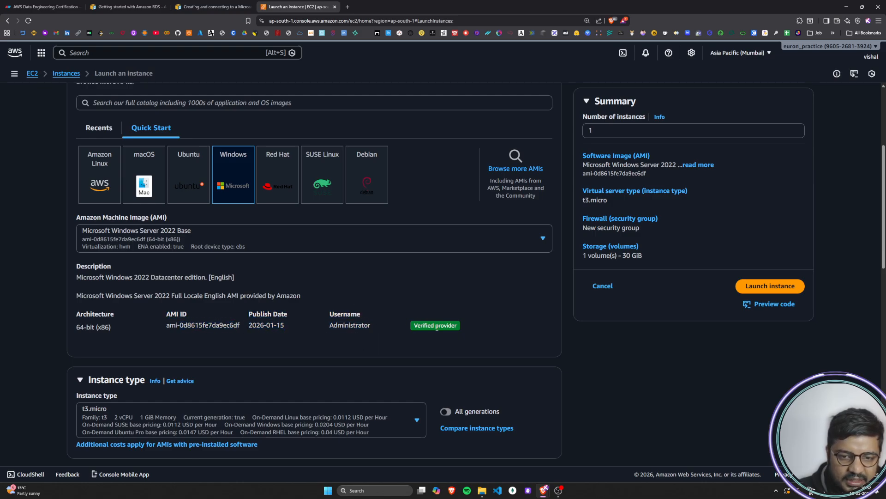
# Step: Check the instance type recommended in the guide and set the new instance's type to t2.micro
pyautogui.scroll(-4, 23, 357)
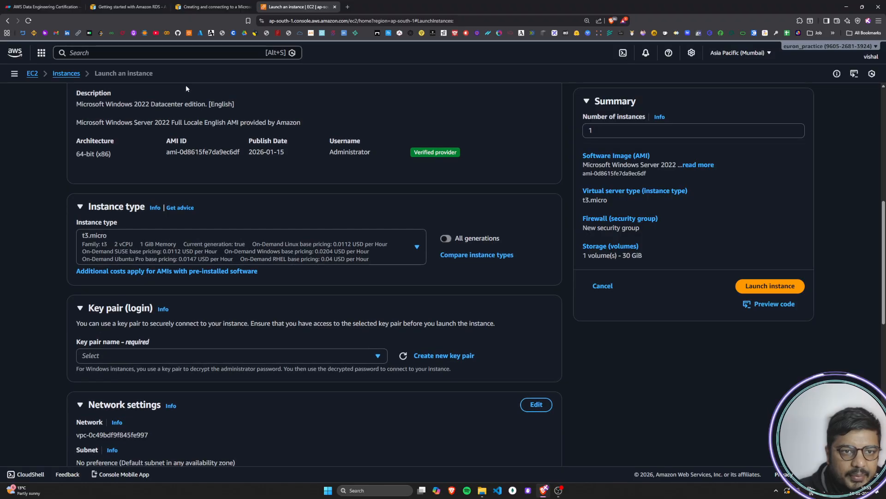
pyautogui.click(208, 10)
pyautogui.scroll(-6, 184, 309)
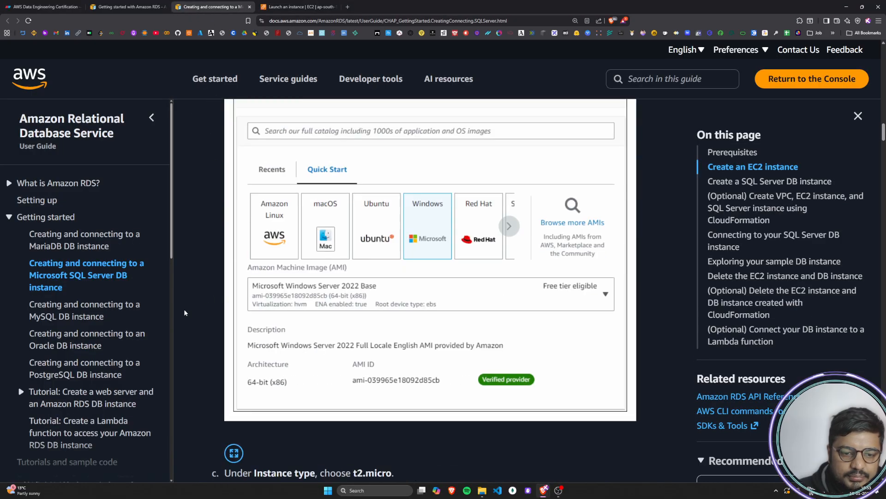
pyautogui.scroll(-2, 184, 313)
pyautogui.moveTo(226, 234); pyautogui.dragTo(394, 234)
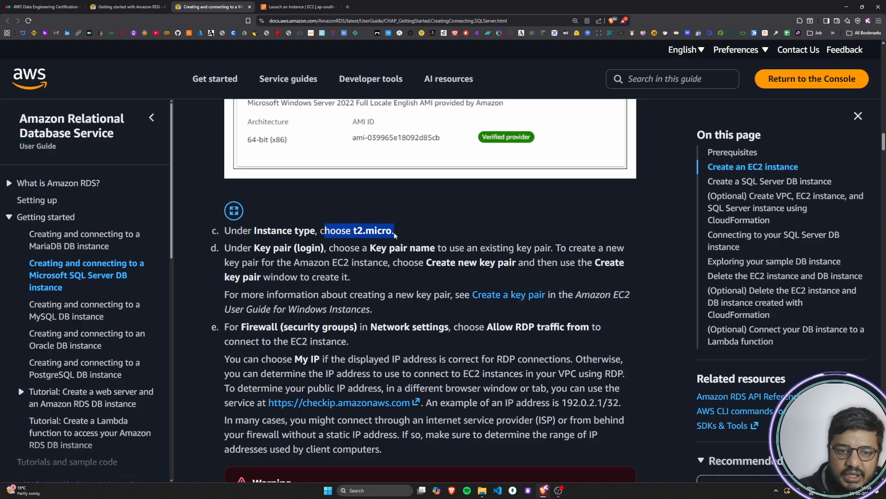
pyautogui.hotkey('ctrl', 'Tab')
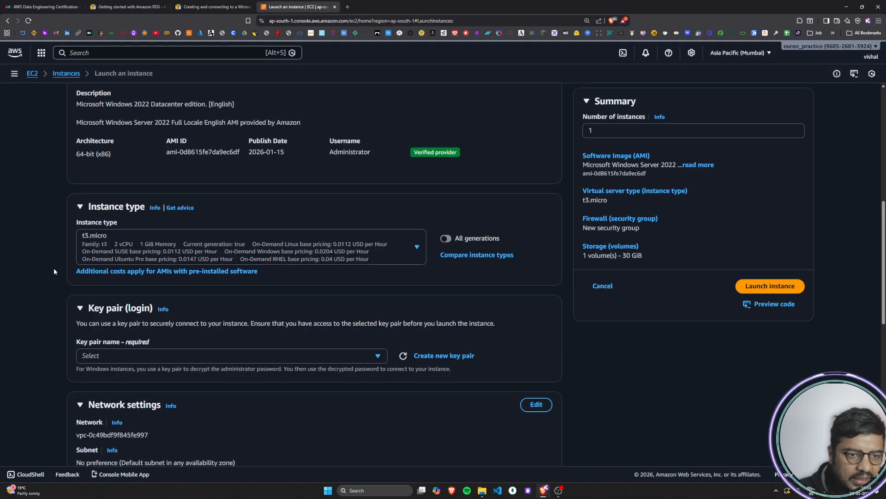
pyautogui.click(375, 249)
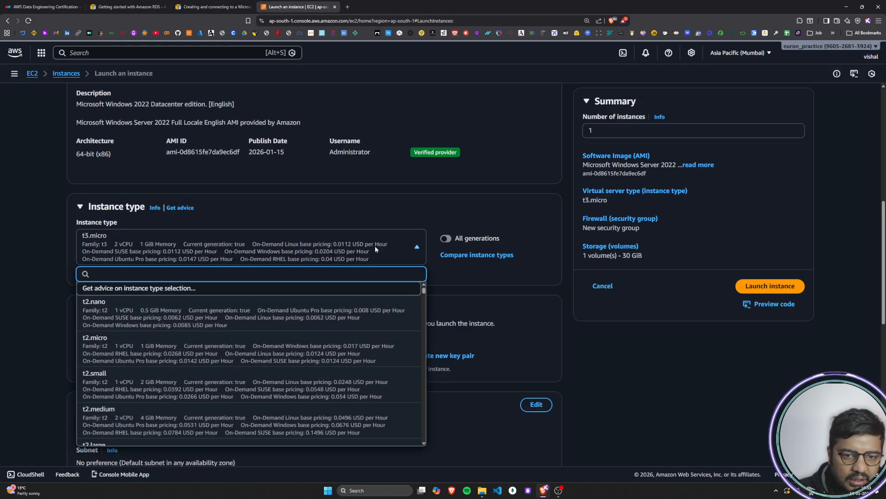
pyautogui.click(156, 346)
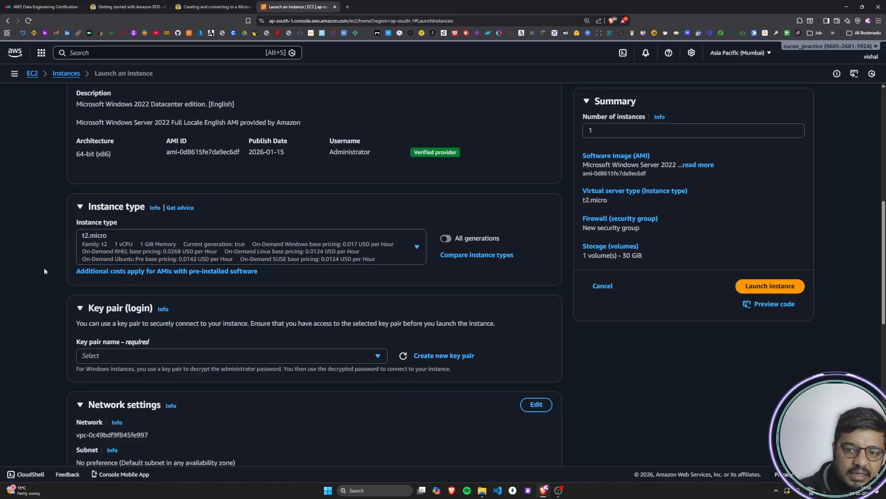
# Step: Read the guide's instructions on using an existing key pair or creating a new one for the instance
pyautogui.scroll(1, 44, 271)
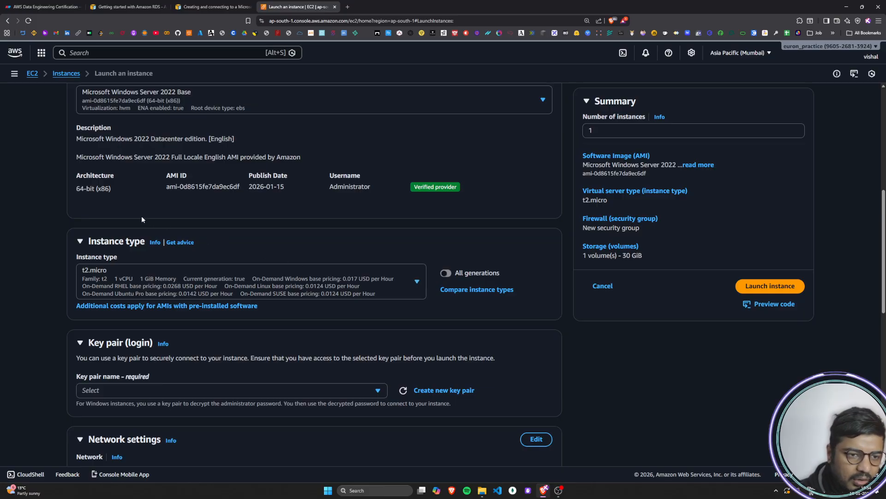
pyautogui.click(193, 7)
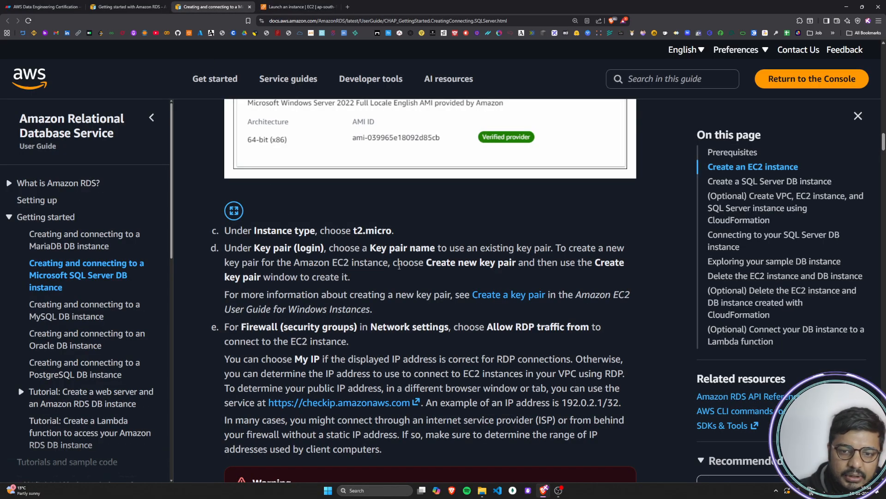
pyautogui.scroll(-1, 391, 264)
pyautogui.moveTo(225, 213); pyautogui.dragTo(552, 223)
pyautogui.click(374, 227)
pyautogui.click(472, 217)
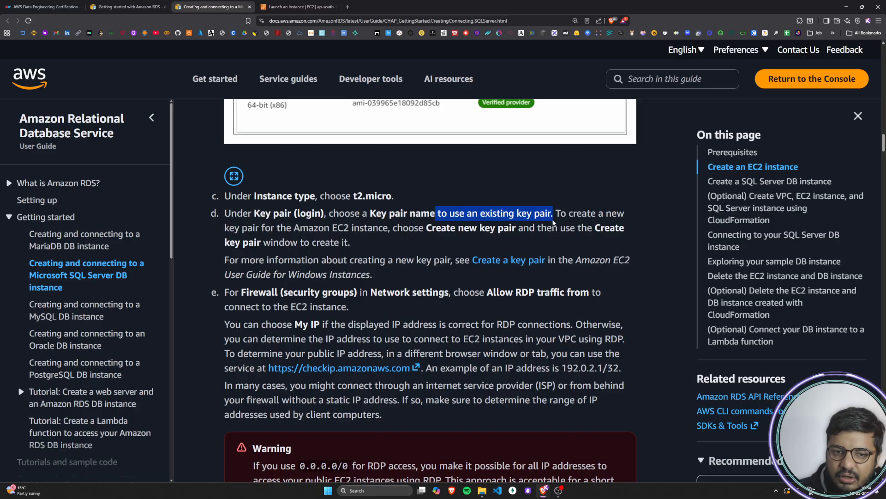
pyautogui.click(448, 216)
pyautogui.moveTo(230, 215); pyautogui.dragTo(633, 221)
pyautogui.click(363, 223)
pyautogui.moveTo(224, 227); pyautogui.dragTo(625, 228)
pyautogui.moveTo(237, 247); pyautogui.dragTo(351, 244)
pyautogui.moveTo(278, 260); pyautogui.dragTo(409, 273)
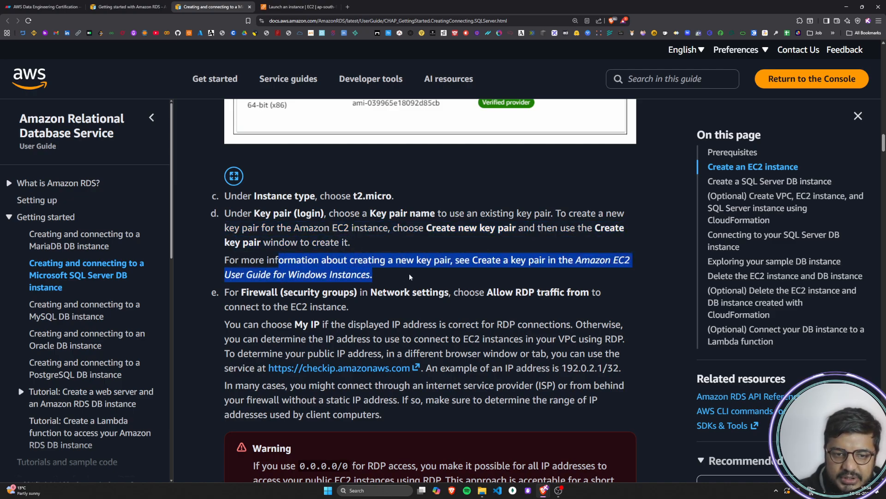
pyautogui.click(409, 274)
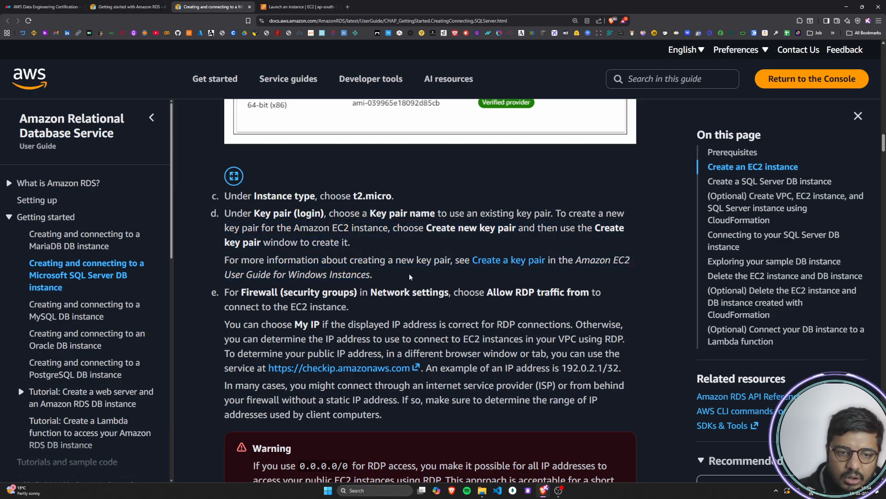
# Step: Select the existing key pair vs17-keypair for logging in to the new instance
pyautogui.click(298, 6)
pyautogui.scroll(-4, 116, 247)
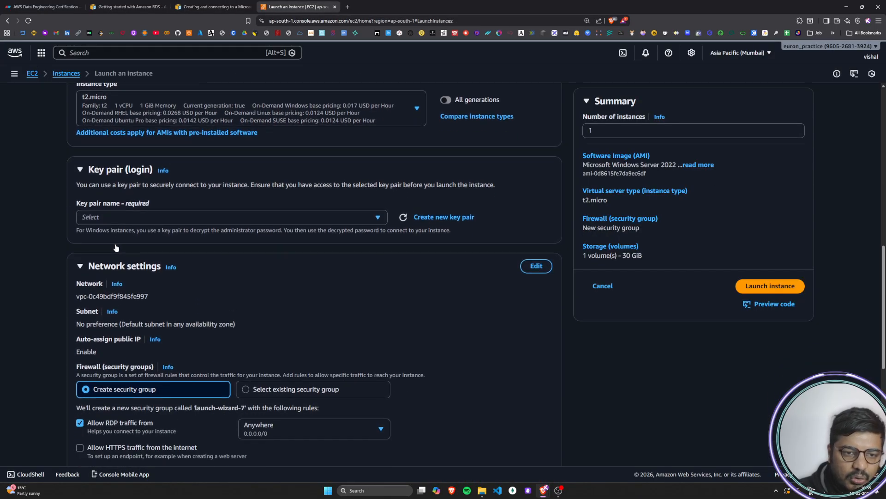
pyautogui.click(377, 217)
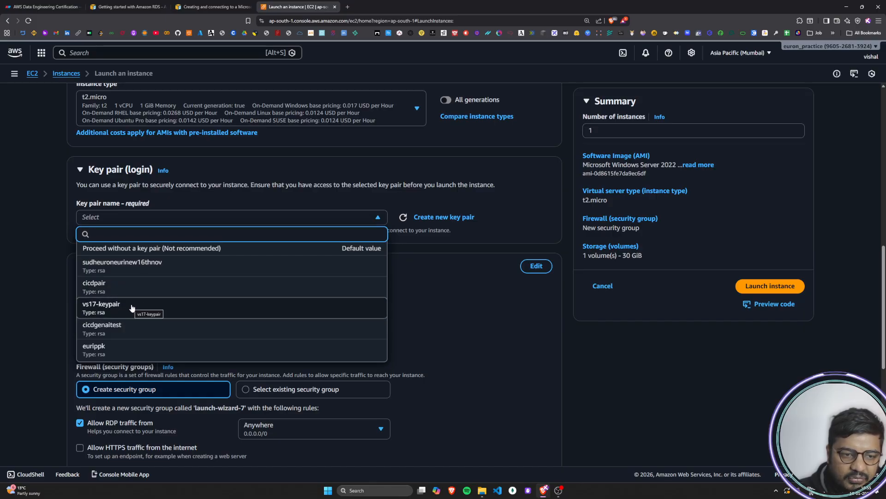
pyautogui.click(111, 312)
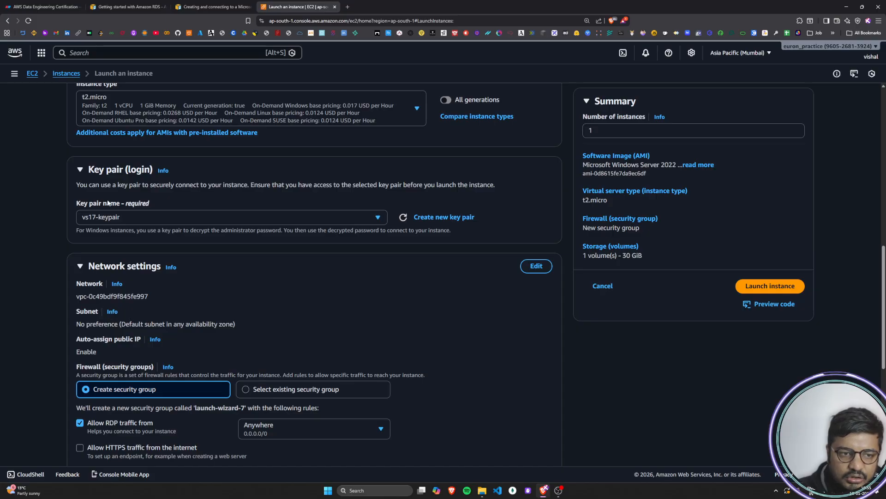
pyautogui.click(121, 215)
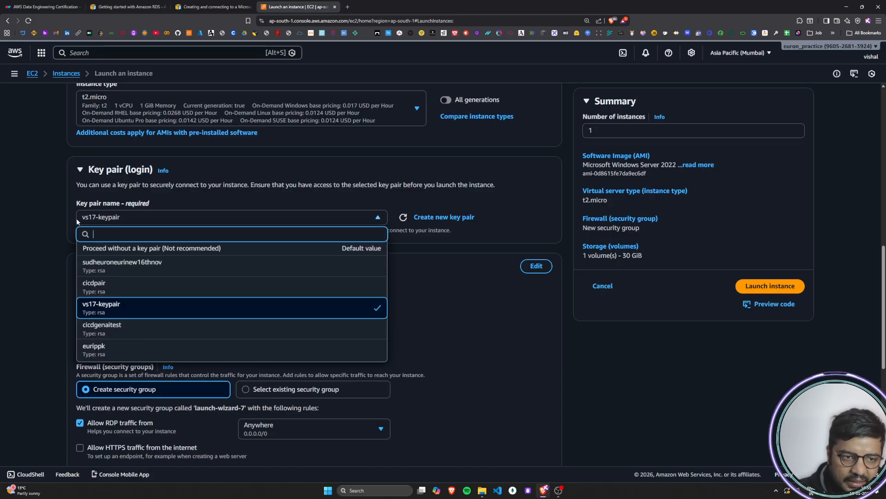
pyautogui.click(130, 312)
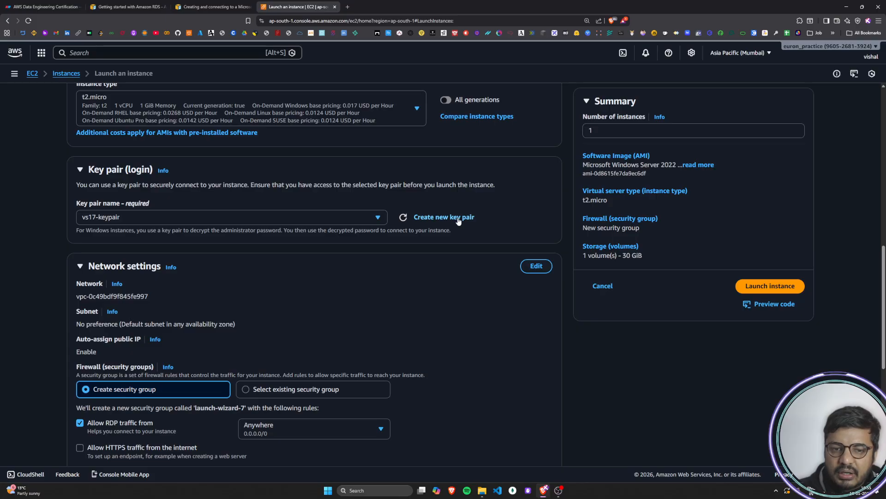
pyautogui.click(433, 221)
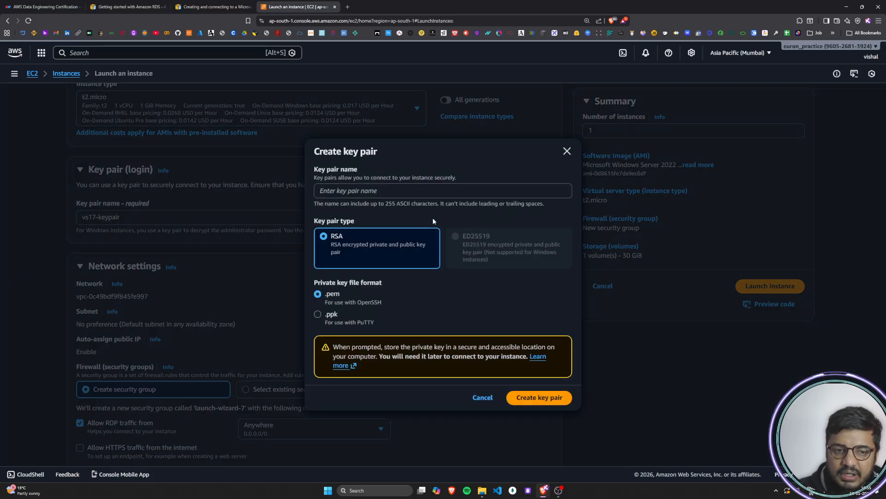
pyautogui.click(357, 192)
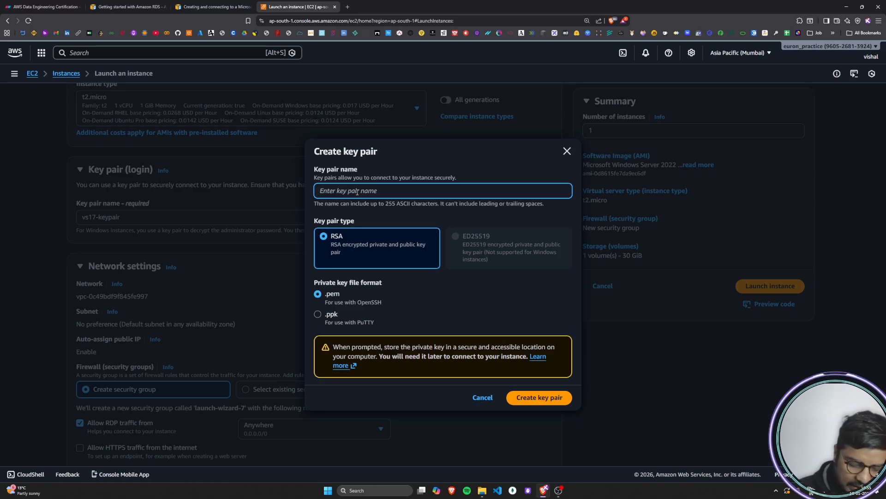
pyautogui.write('vs')
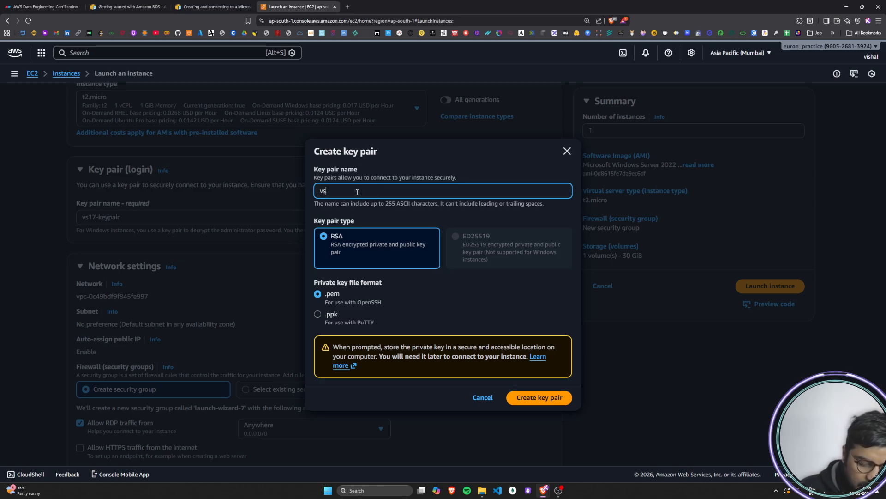
pyautogui.write('-keyp')
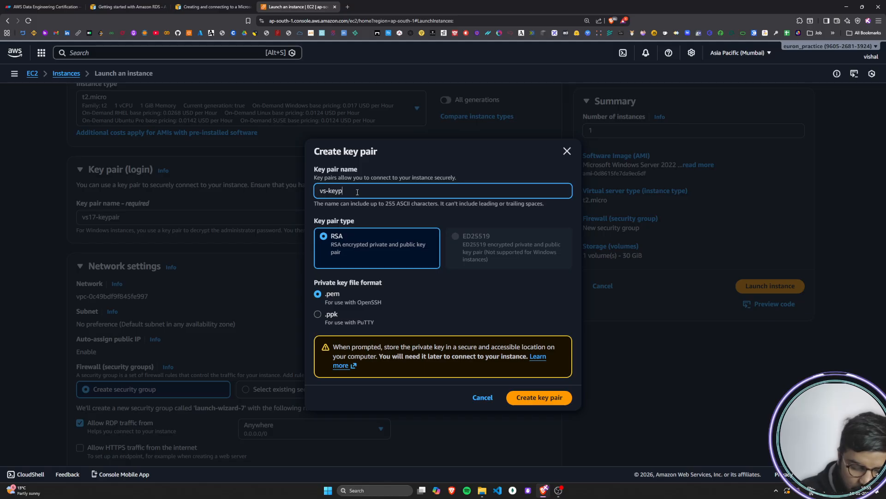
pyautogui.write('air')
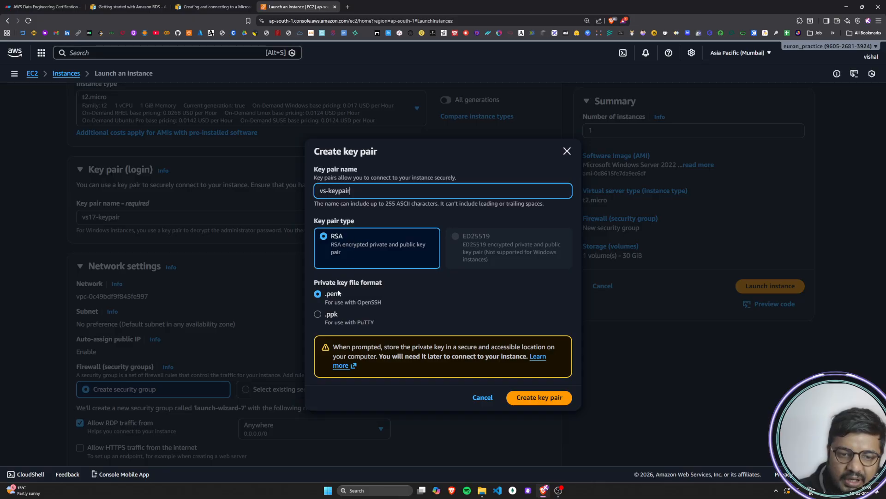
pyautogui.click(318, 314)
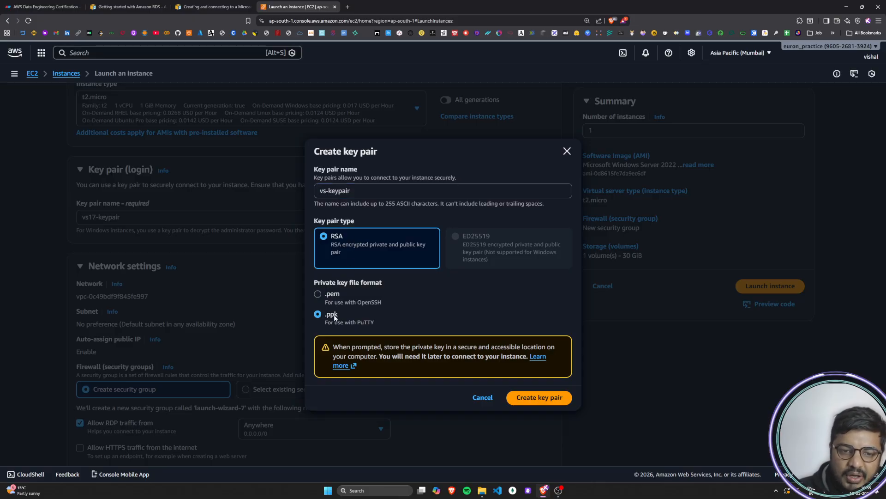
pyautogui.moveTo(338, 314); pyautogui.dragTo(326, 317)
pyautogui.click(360, 316)
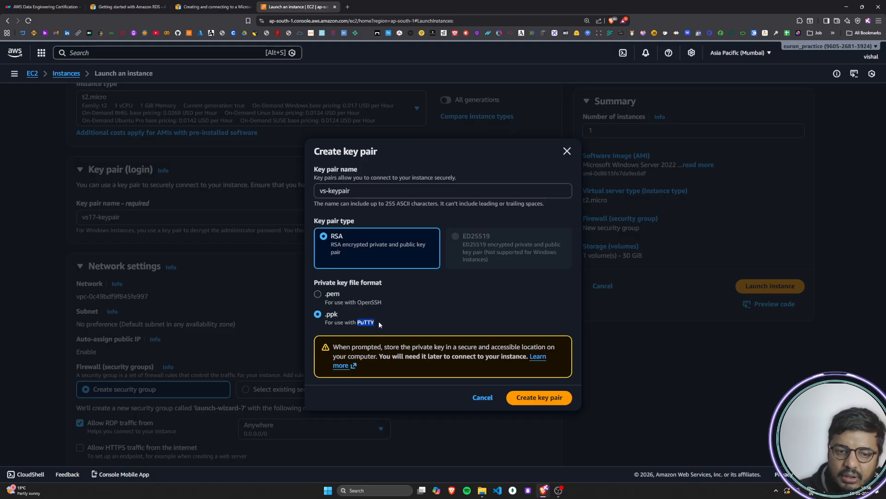
pyautogui.moveTo(379, 322); pyautogui.dragTo(328, 324)
pyautogui.click(365, 321)
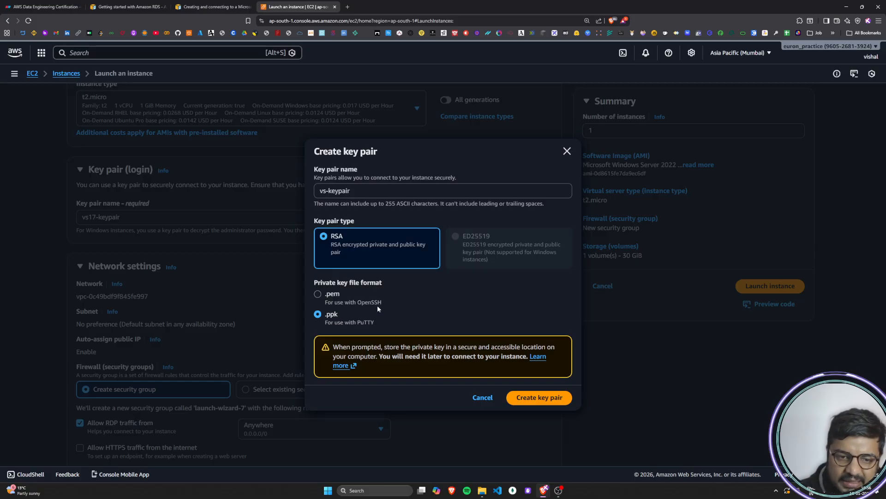
pyautogui.click(336, 295)
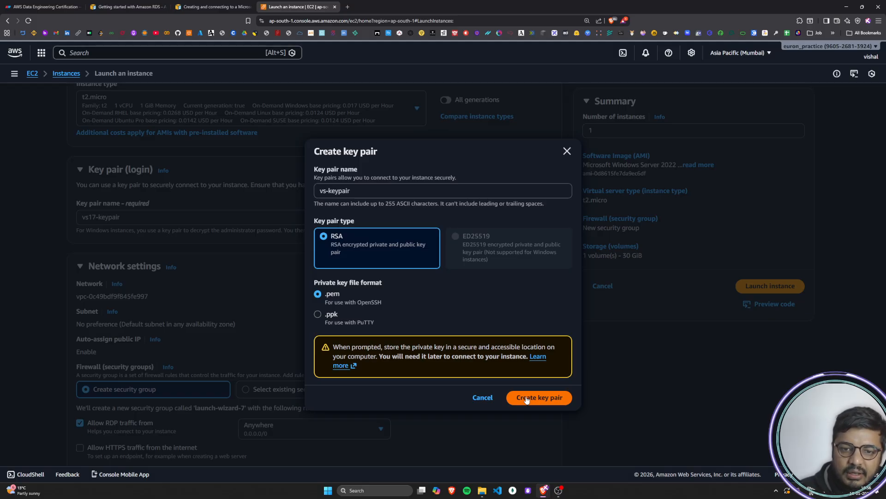
pyautogui.click(567, 152)
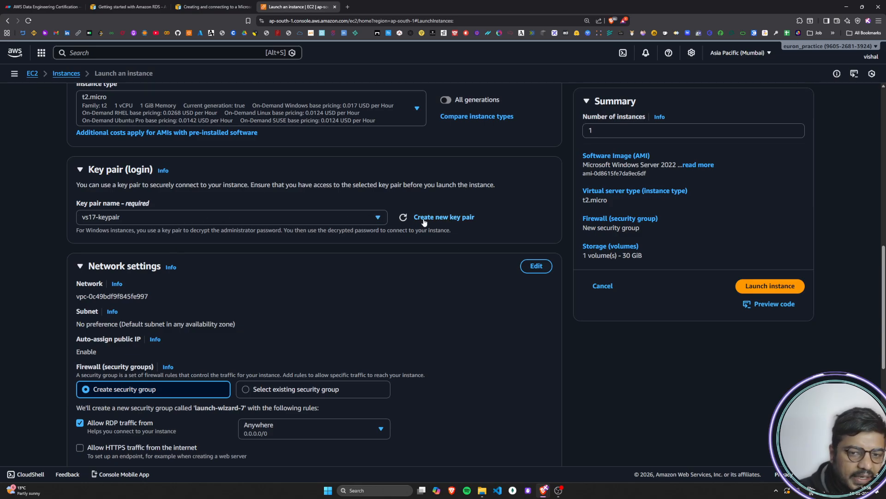
# Step: Switch to the AWS guide and read its firewall instructions on allowing RDP traffic to the EC2 instance
pyautogui.scroll(-2, 443, 275)
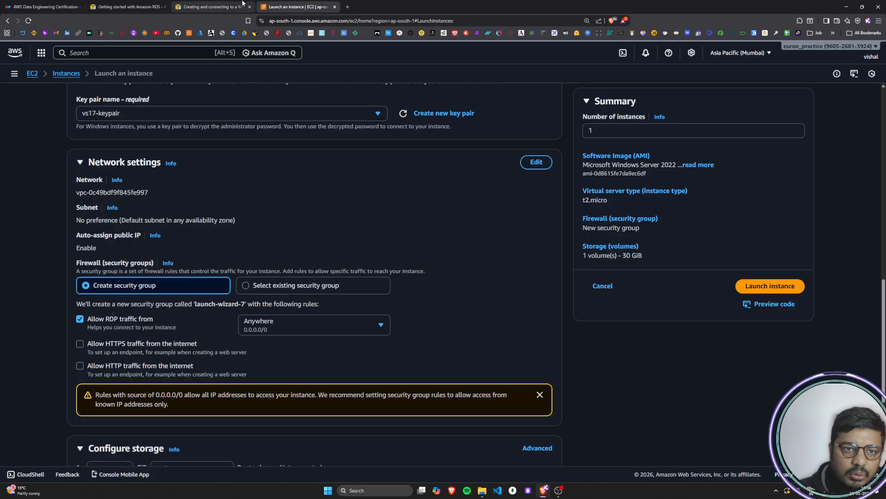
pyautogui.click(212, 7)
pyautogui.scroll(-1, 305, 255)
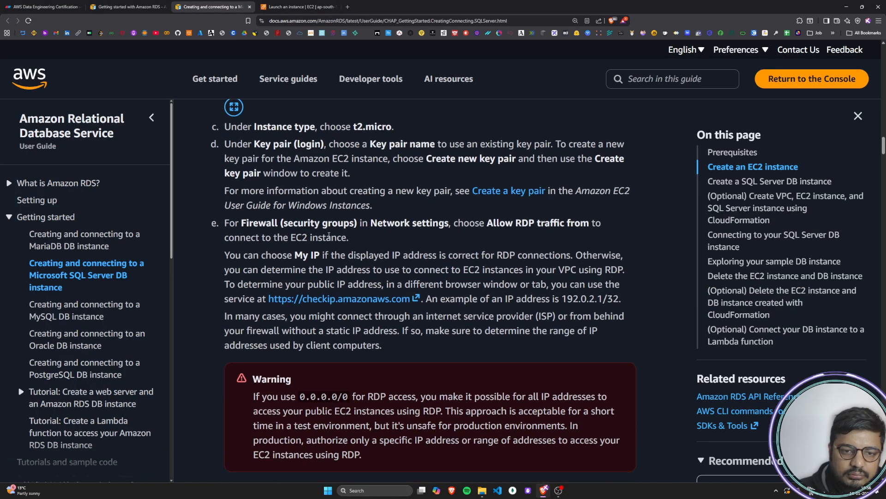
pyautogui.moveTo(225, 224); pyautogui.dragTo(373, 239)
pyautogui.click(439, 250)
pyautogui.click(487, 236)
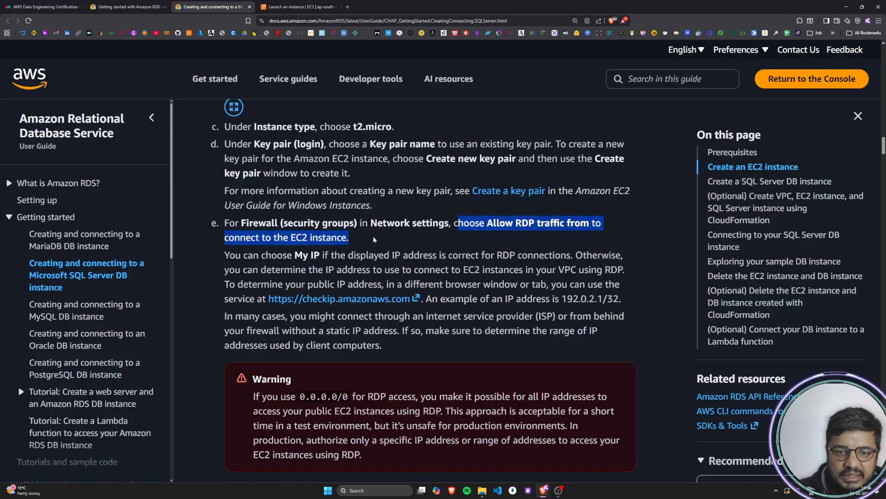
pyautogui.click(373, 239)
# Step: Return to the EC2 launch form and restrict the new security group's allowed RDP traffic to My IP
pyautogui.click(277, 6)
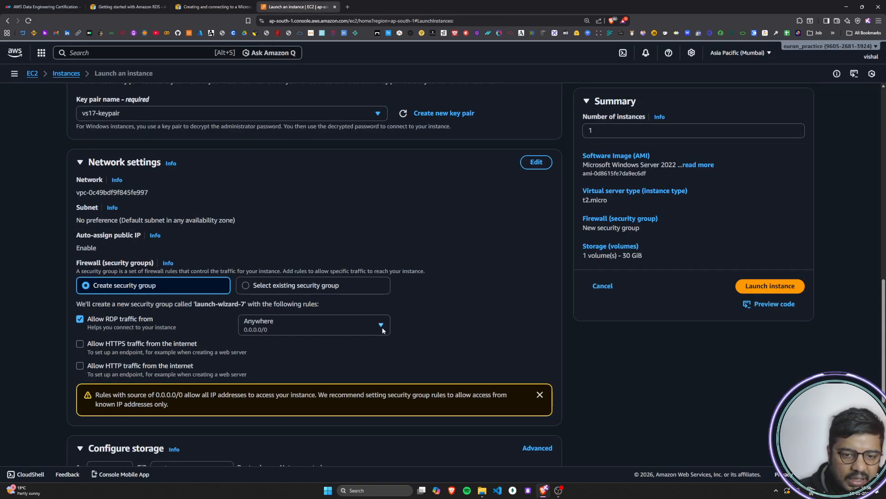
pyautogui.click(381, 327)
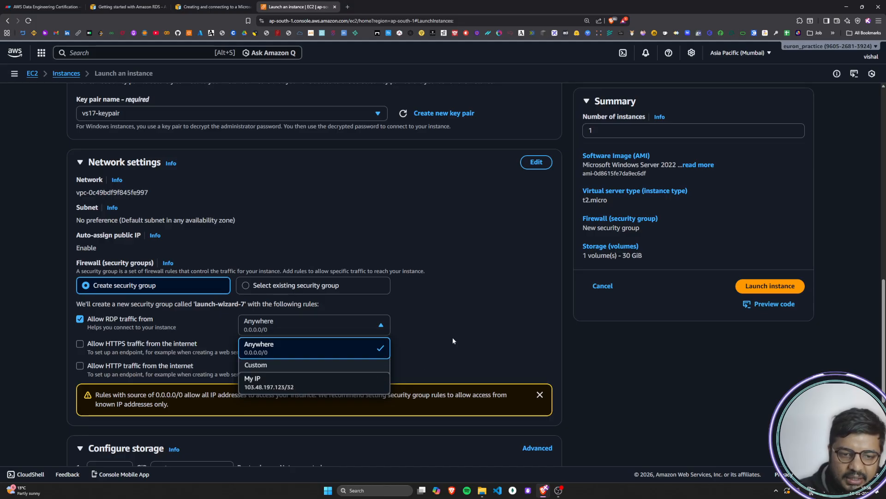
pyautogui.click(261, 336)
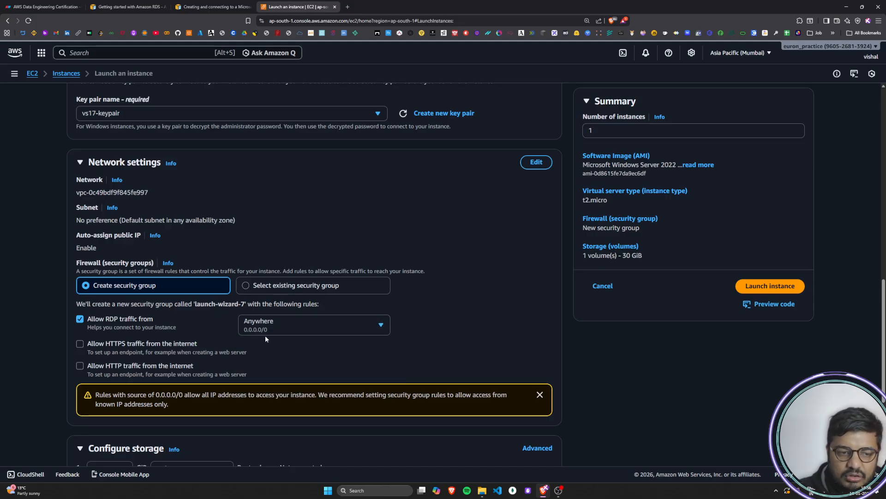
pyautogui.scroll(-2, 379, 349)
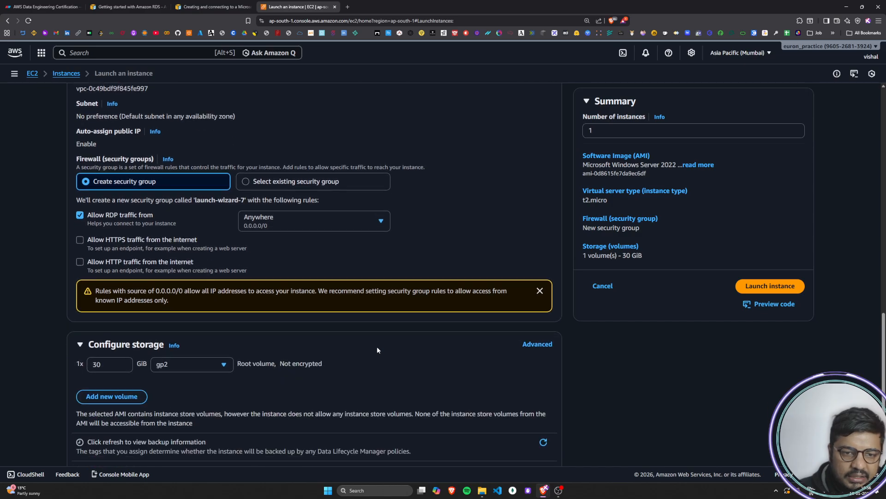
pyautogui.click(309, 224)
pyautogui.click(347, 250)
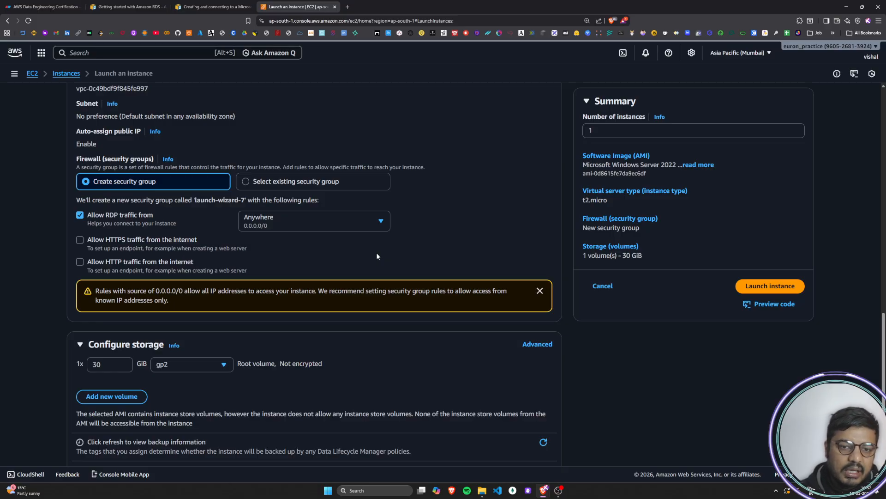
pyautogui.click(389, 224)
pyautogui.click(337, 277)
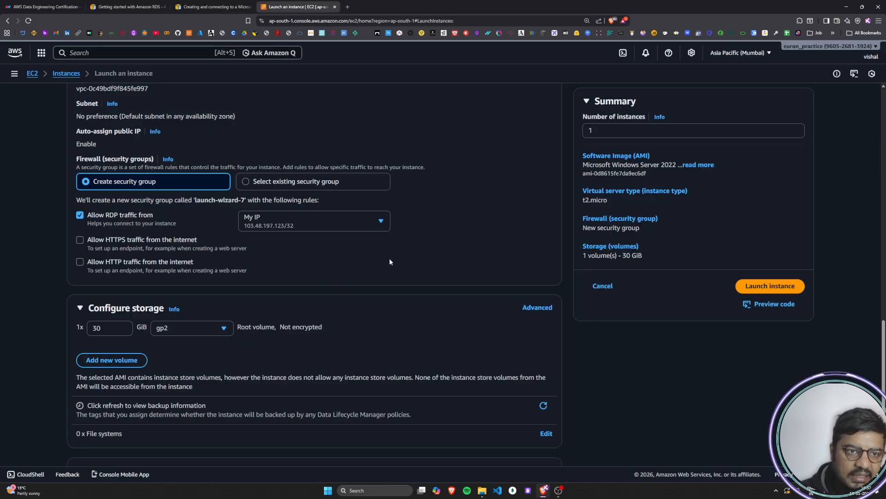
# Step: Switch to the Eraser architecture diagram and add a laptop icon directly above the upper user figure
pyautogui.click(40, 7)
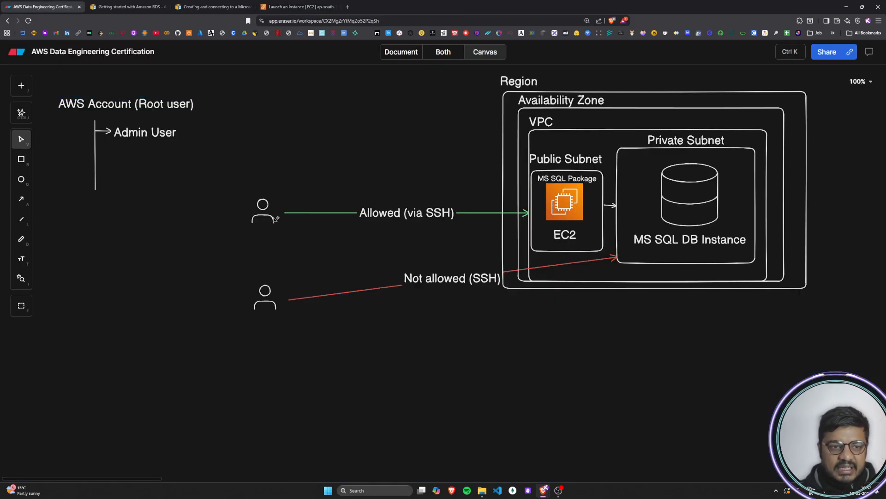
pyautogui.click(21, 85)
pyautogui.write('la')
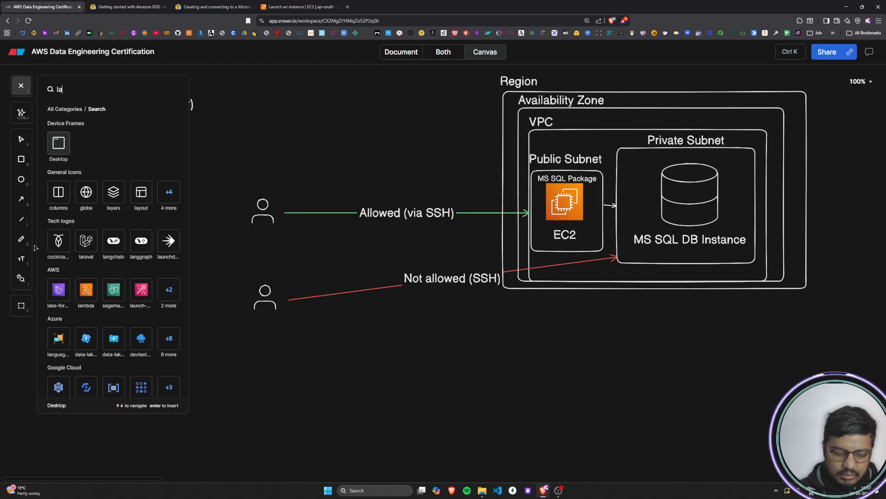
pyautogui.write('p')
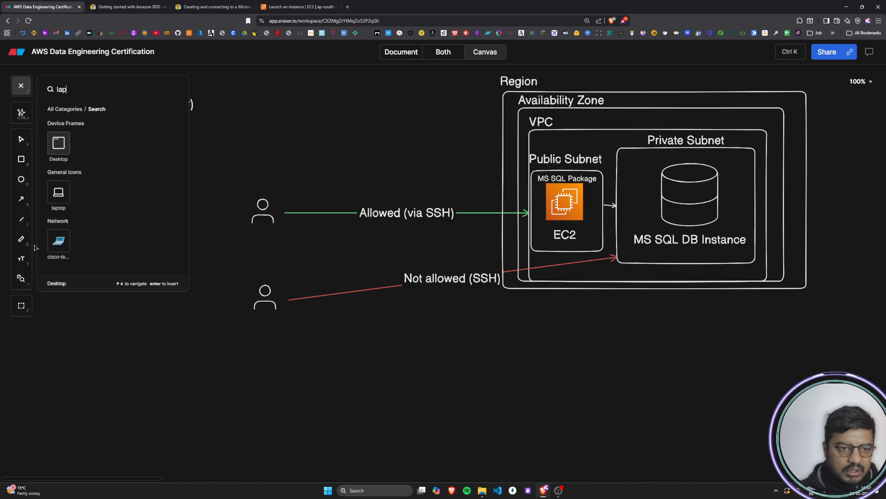
pyautogui.click(58, 192)
pyautogui.click(279, 137)
pyautogui.moveTo(289, 147); pyautogui.dragTo(311, 176)
pyautogui.moveTo(283, 162); pyautogui.dragTo(251, 158)
pyautogui.click(225, 223)
# Step: Check the My IP address in the EC2 launch form and start a text label above the laptop icon with 103.48
pyautogui.click(277, 7)
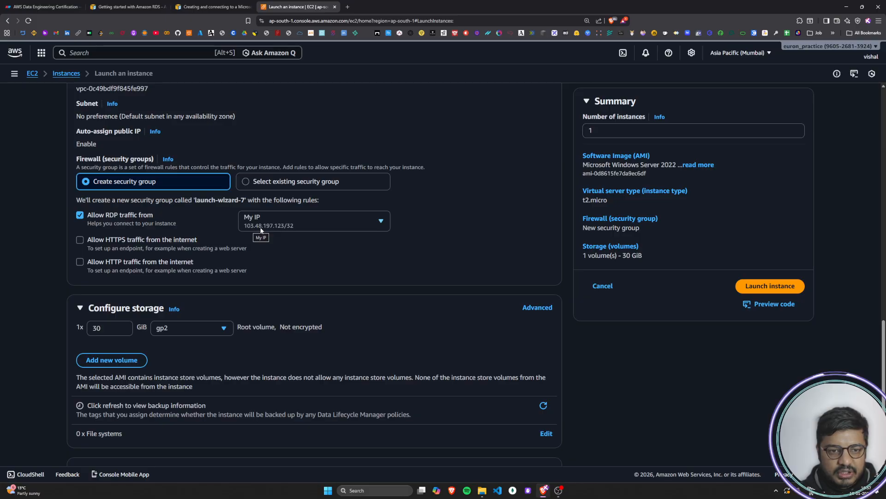
pyautogui.click(59, 7)
pyautogui.click(253, 134)
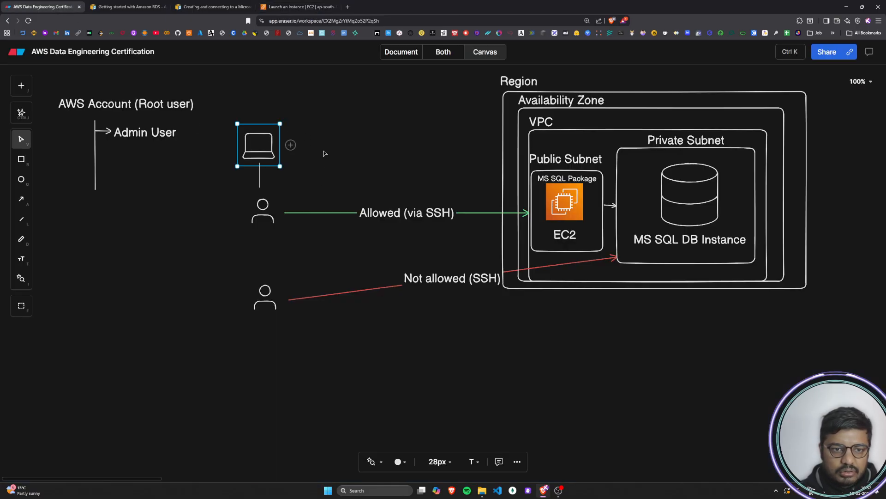
pyautogui.click(326, 139)
pyautogui.doubleClick(234, 105)
pyautogui.write('103.')
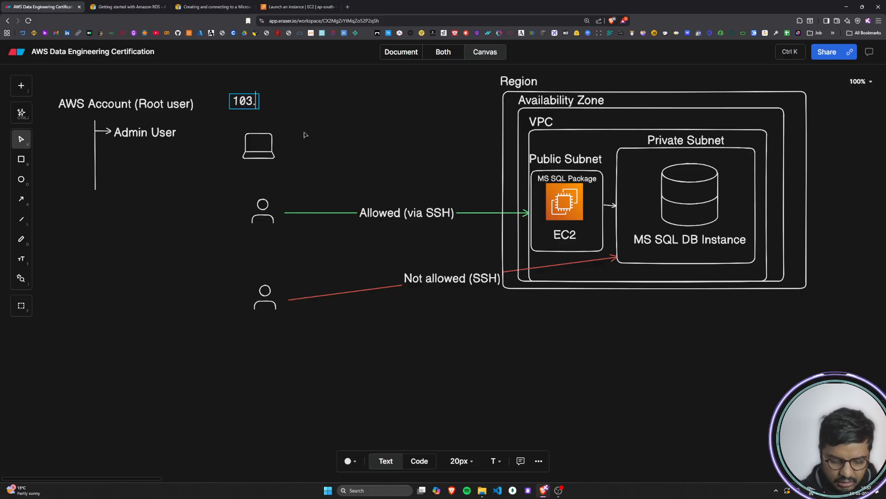
pyautogui.write('48.')
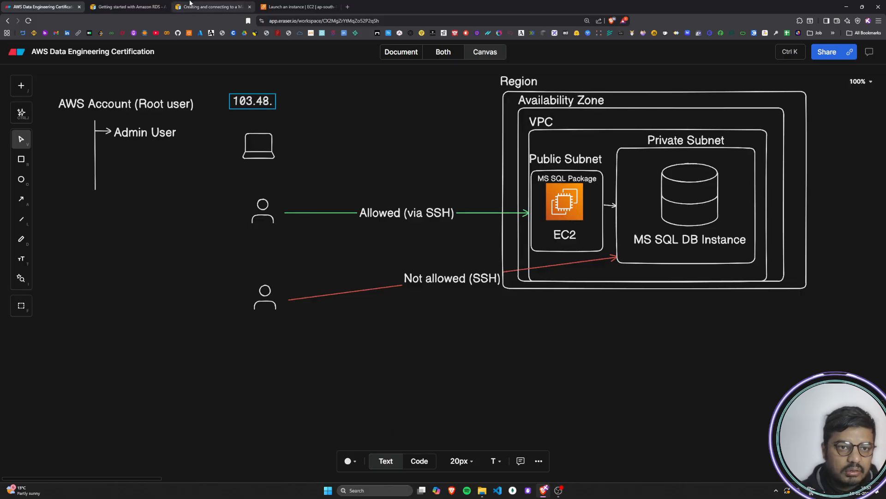
# Step: Recheck the address in the launch form, complete the label as 103.48.197.123, and place it at 13px just above the laptop icon
pyautogui.click(230, 4)
pyautogui.click(296, 7)
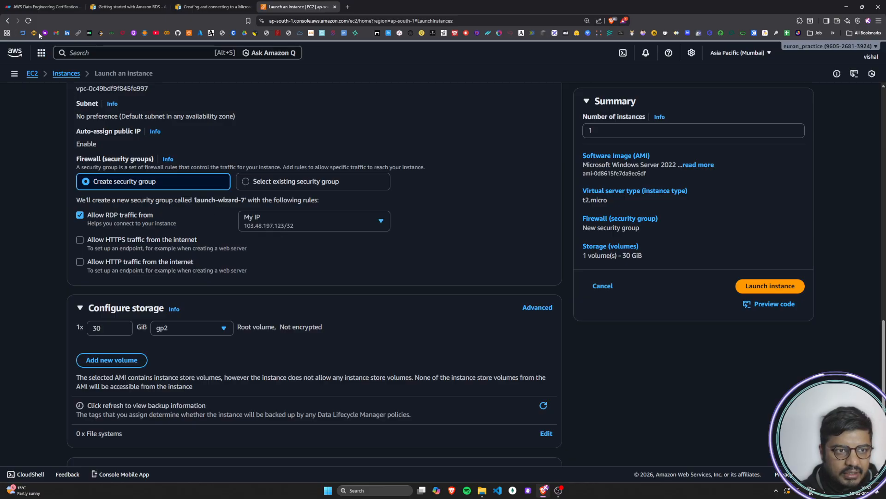
pyautogui.click(69, 6)
pyautogui.click(278, 102)
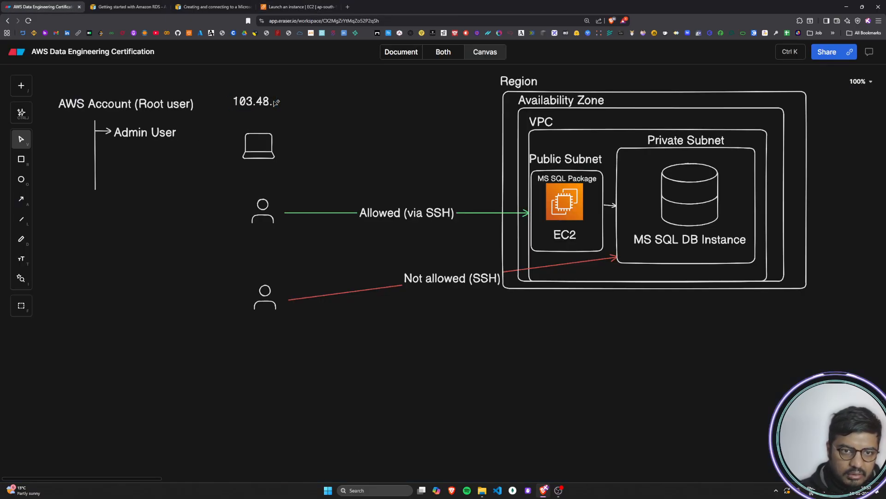
pyautogui.click(272, 102)
pyautogui.doubleClick(269, 102)
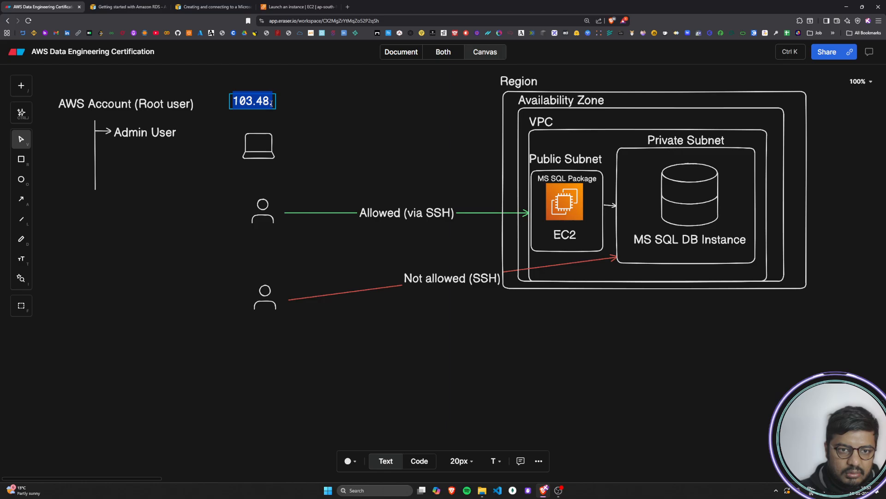
pyautogui.click(274, 103)
pyautogui.press('BackSpace')
pyautogui.write('.197.123')
pyautogui.click(387, 159)
pyautogui.moveTo(284, 98); pyautogui.dragTo(269, 126)
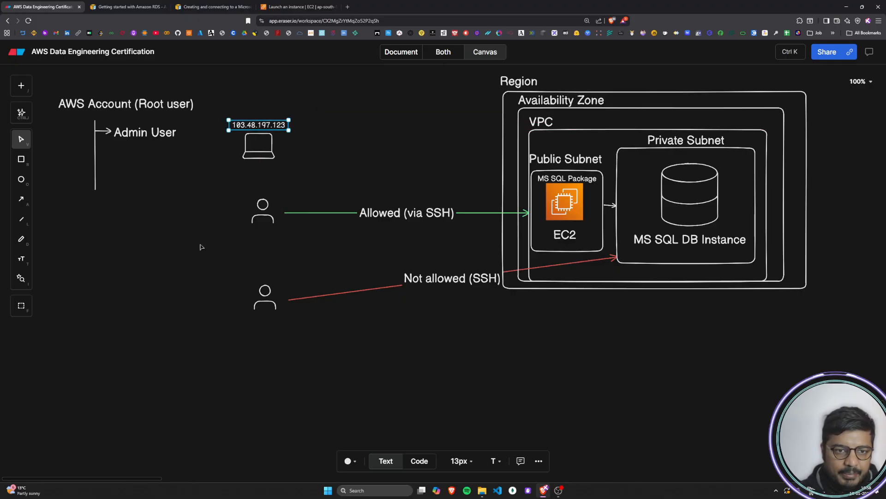
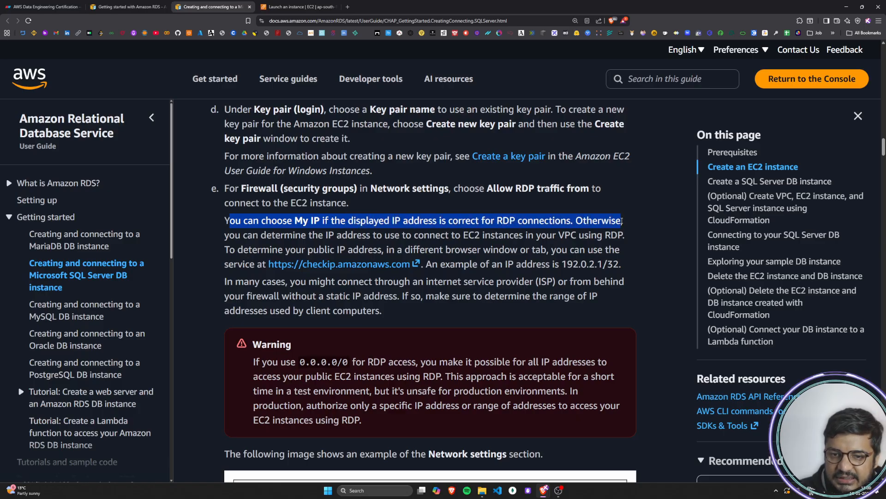
# Step: Read the RDS guide's firewall advice on choosing My IP or determining the public IP address for RDP connections
pyautogui.moveTo(230, 235); pyautogui.dragTo(626, 238)
pyautogui.click(626, 238)
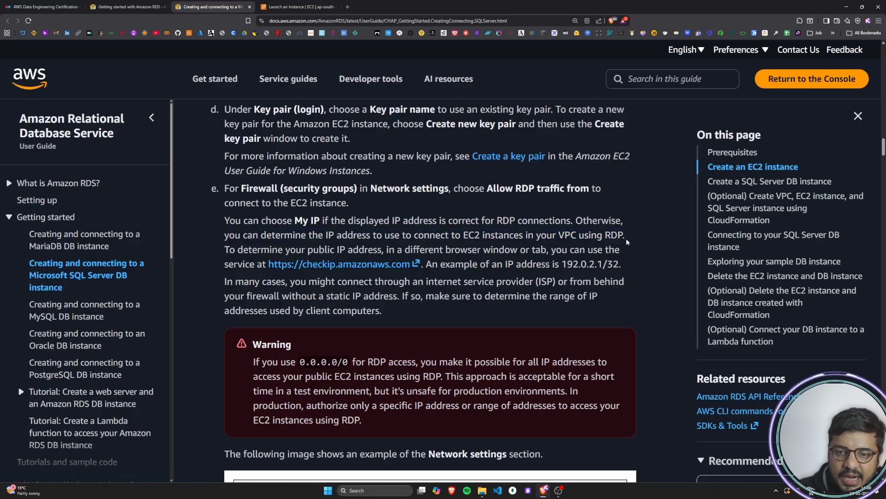
pyautogui.moveTo(220, 249); pyautogui.dragTo(620, 252)
pyautogui.moveTo(224, 266); pyautogui.dragTo(262, 266)
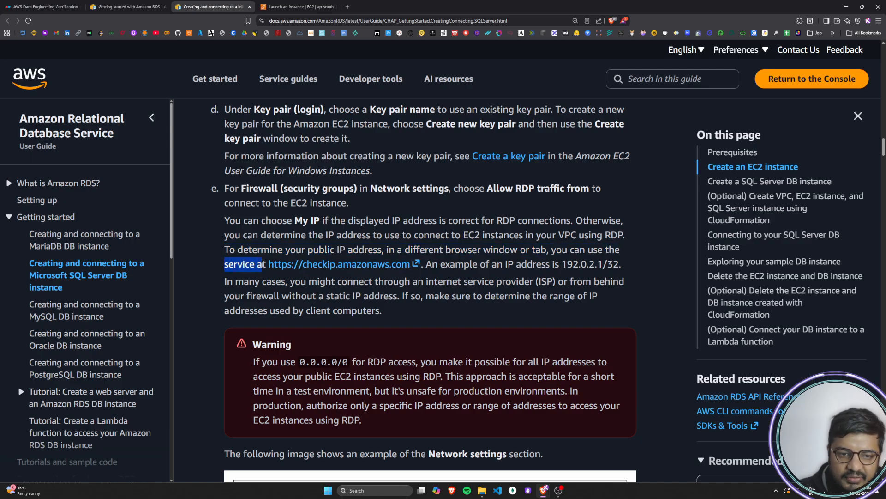
pyautogui.moveTo(455, 266); pyautogui.dragTo(675, 267)
pyautogui.click(657, 272)
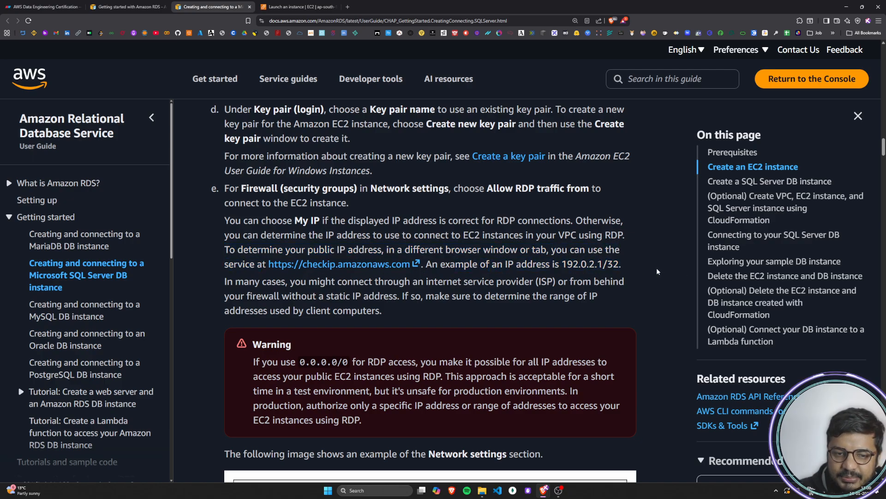
# Step: Open the guide's checkip.amazonaws.com link, check the public IP address, and close that page
pyautogui.click(362, 264)
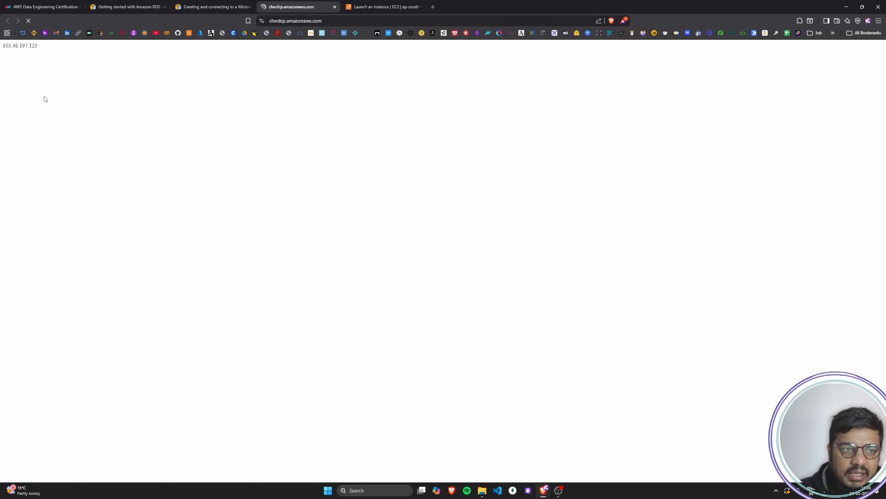
pyautogui.moveTo(40, 46); pyautogui.dragTo(2, 45)
pyautogui.click(5, 139)
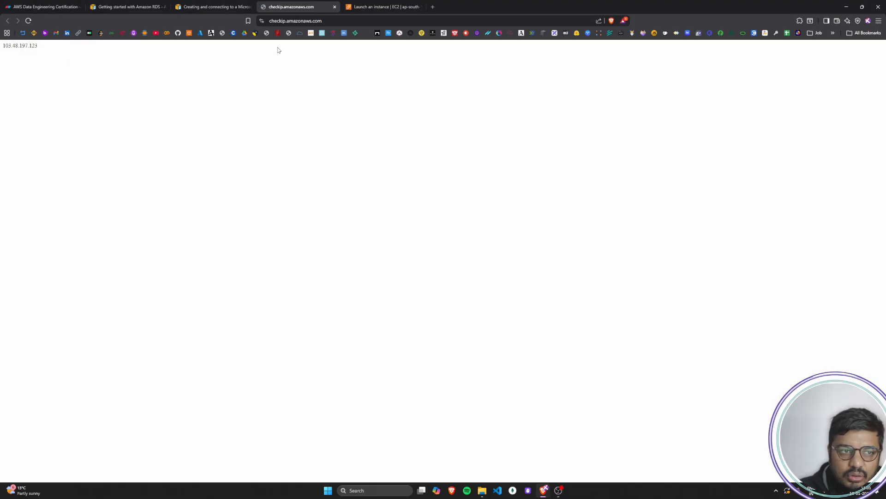
pyautogui.moveTo(6, 43); pyautogui.dragTo(101, 83)
pyautogui.click(102, 84)
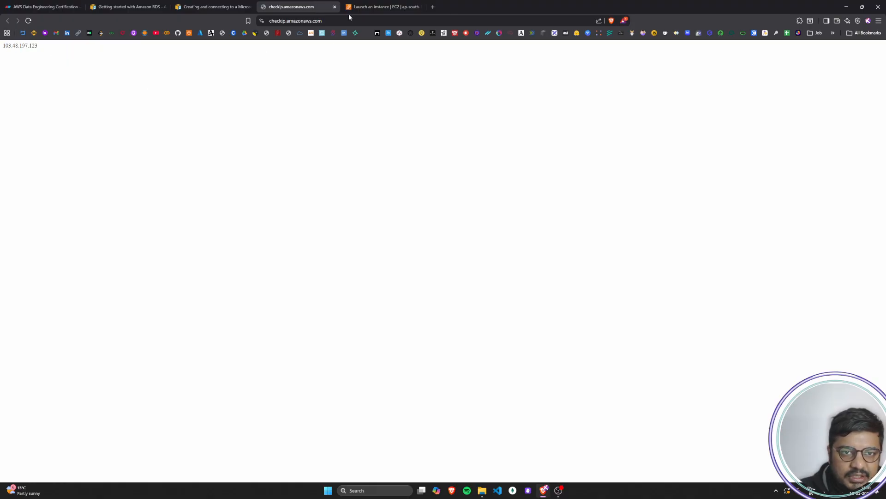
pyautogui.click(335, 7)
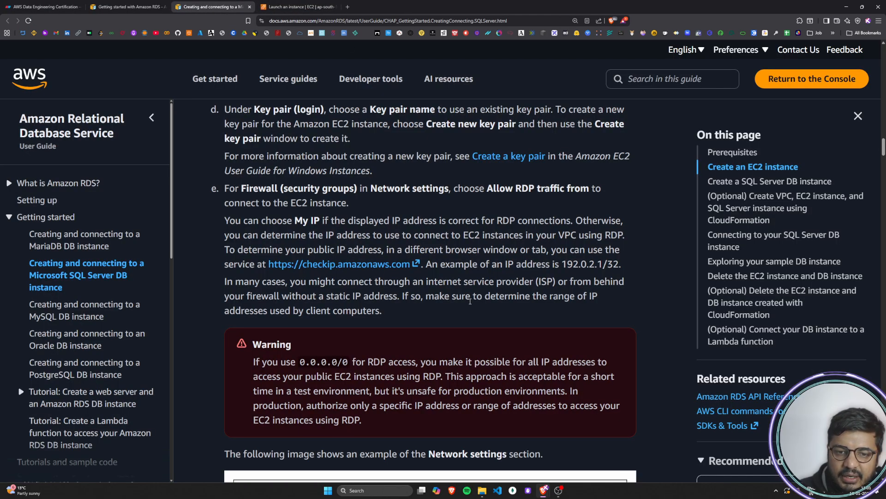
# Step: Read the guide's example IP address and its advice on determining the address range without a static IP
pyautogui.moveTo(438, 264); pyautogui.dragTo(617, 265)
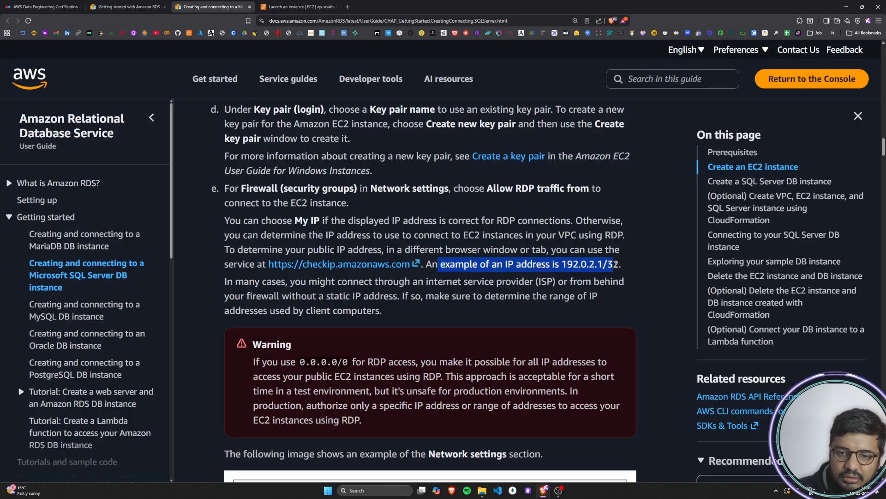
pyautogui.click(569, 271)
pyautogui.moveTo(226, 286); pyautogui.dragTo(621, 282)
pyautogui.click(541, 283)
pyautogui.moveTo(229, 295); pyautogui.dragTo(625, 298)
pyautogui.click(396, 306)
pyautogui.moveTo(226, 312); pyautogui.dragTo(403, 314)
pyautogui.click(405, 316)
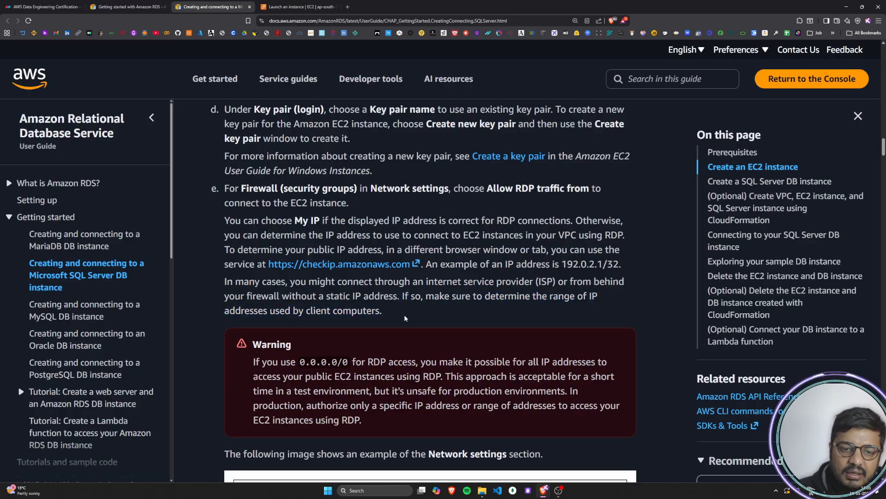
# Step: Reexamine the guide's wording about internet service providers and connecting from behind a firewall, checking the text around the warning
pyautogui.moveTo(426, 281); pyautogui.dragTo(530, 283)
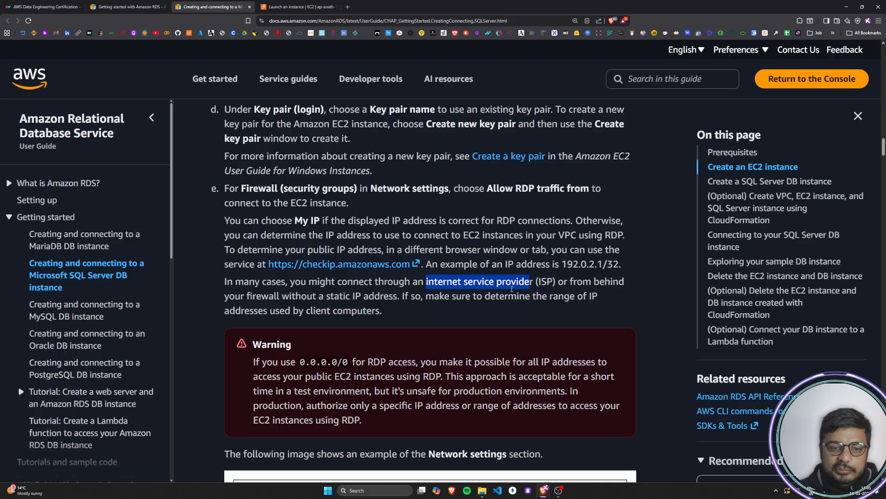
pyautogui.click(282, 300)
pyautogui.moveTo(247, 296); pyautogui.dragTo(397, 297)
pyautogui.click(268, 296)
pyautogui.doubleClick(268, 296)
pyautogui.click(266, 296)
pyautogui.doubleClick(263, 297)
pyautogui.click(298, 297)
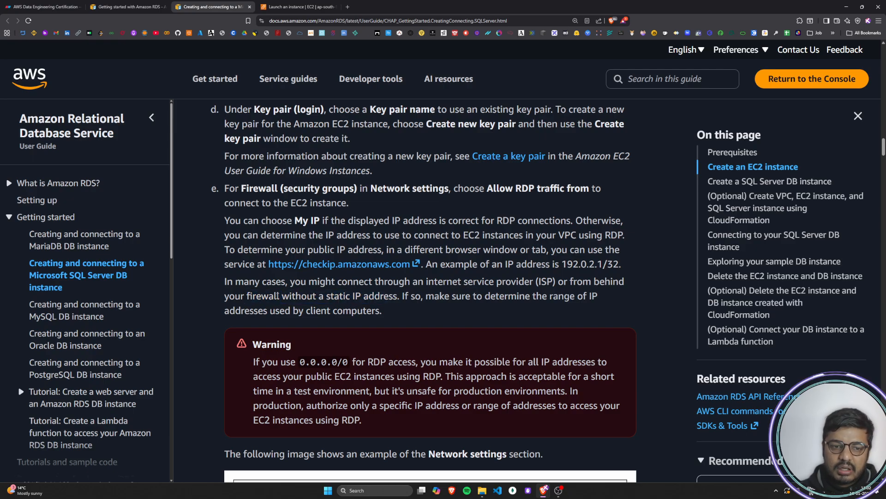
pyautogui.scroll(-2, 362, 246)
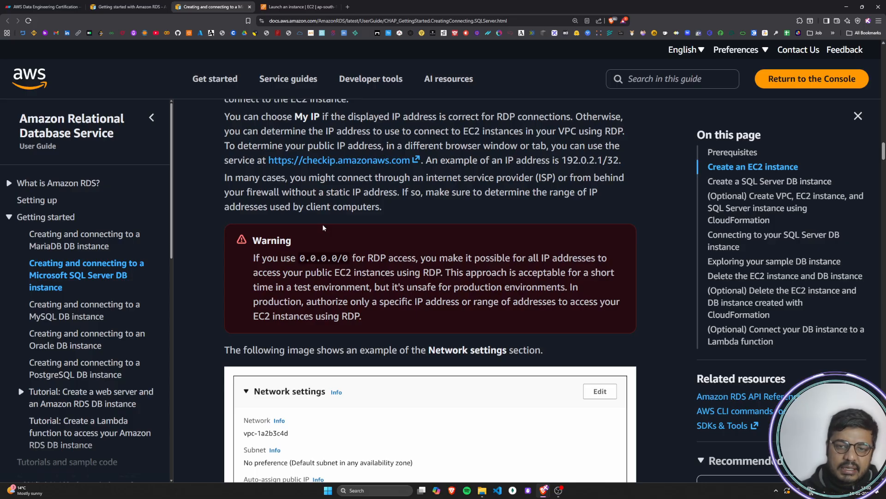
pyautogui.scroll(1, 323, 223)
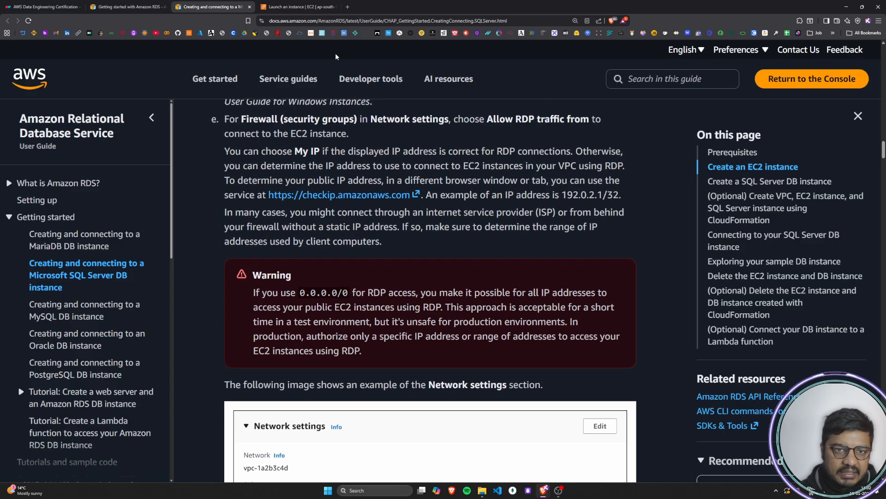
# Step: Switch to the EC2 launch form, try Custom as the allowed RDP traffic source, and restore it to Anywhere
pyautogui.click(298, 7)
pyautogui.click(336, 156)
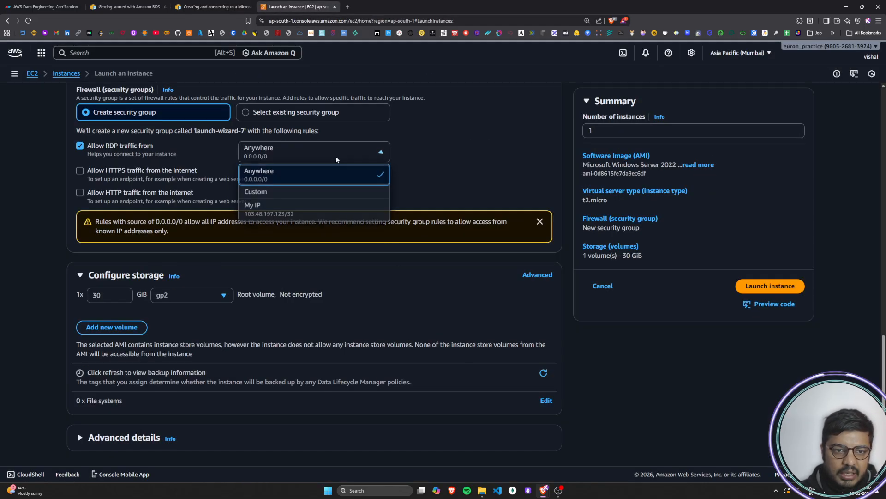
pyautogui.click(294, 200)
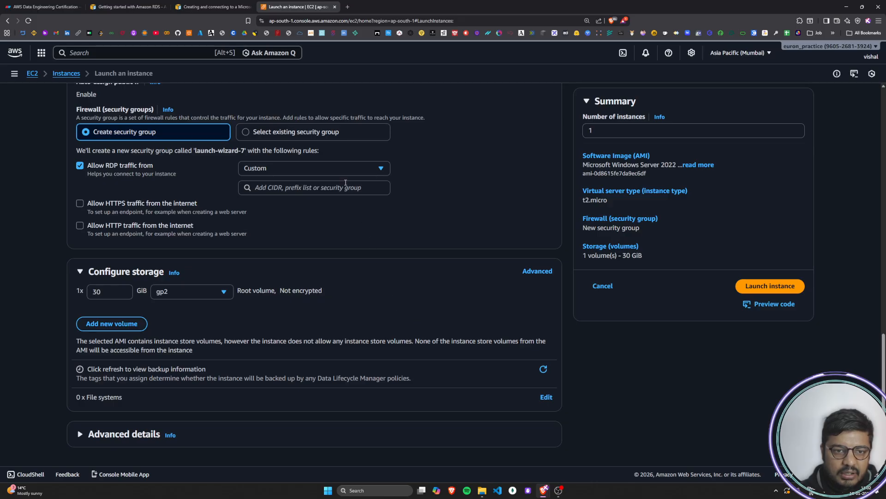
pyautogui.click(318, 188)
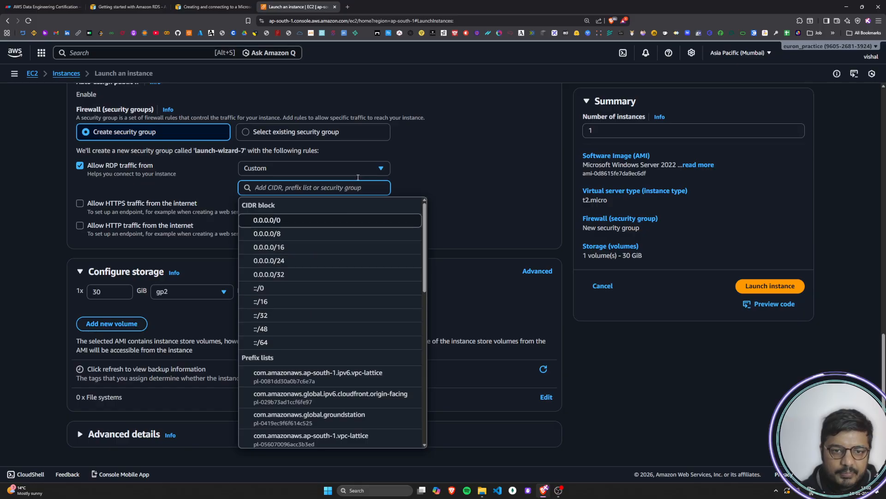
pyautogui.click(367, 167)
pyautogui.click(351, 225)
pyautogui.click(378, 186)
pyautogui.click(277, 205)
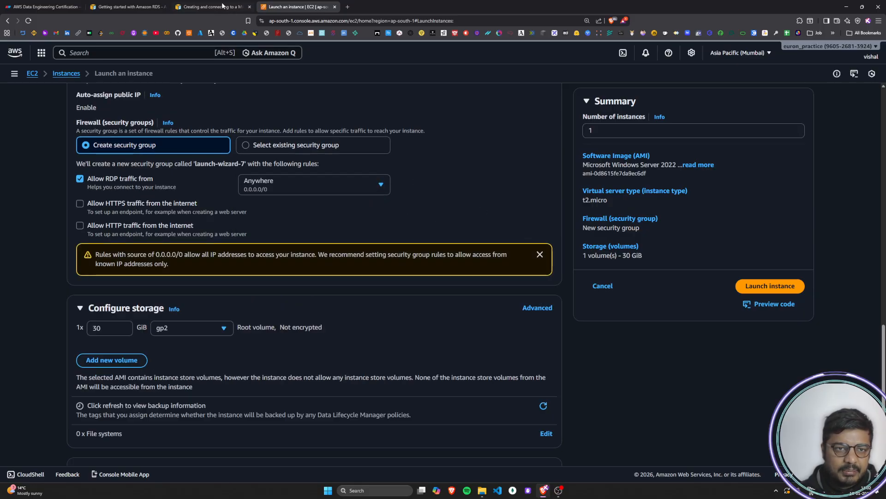
# Step: Go back to the RDS guide and read its warning about using 0.0.0.0/0 for RDP access
pyautogui.click(185, 8)
pyautogui.scroll(-3, 377, 242)
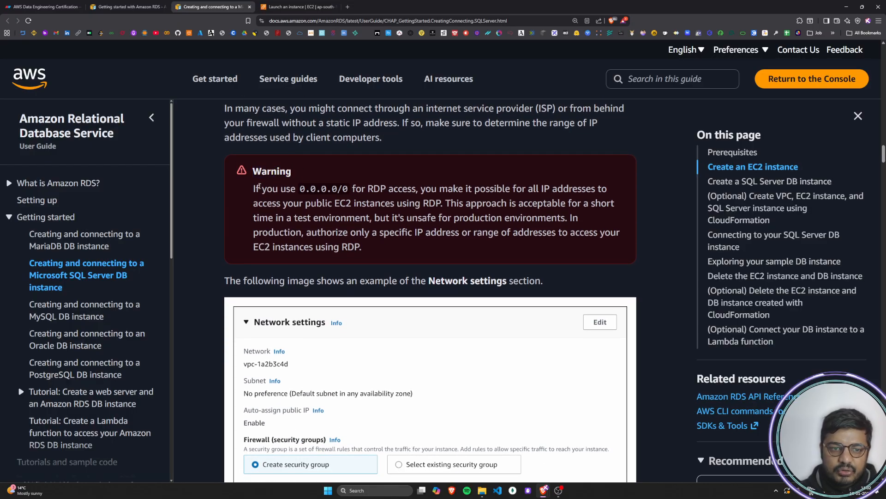
pyautogui.moveTo(354, 189); pyautogui.dragTo(611, 191)
pyautogui.click(433, 196)
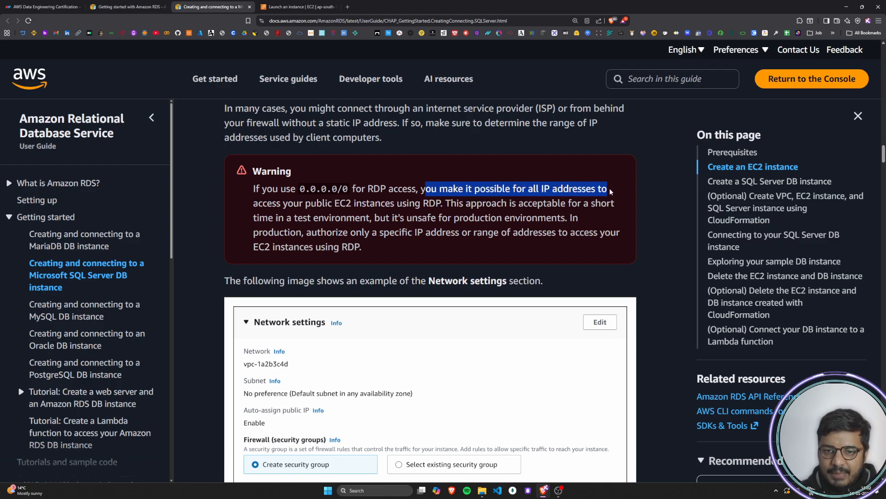
pyautogui.moveTo(258, 203); pyautogui.dragTo(616, 206)
pyautogui.click(451, 204)
pyautogui.moveTo(257, 218); pyautogui.dragTo(571, 217)
pyautogui.click(383, 221)
pyautogui.moveTo(253, 237); pyautogui.dragTo(620, 236)
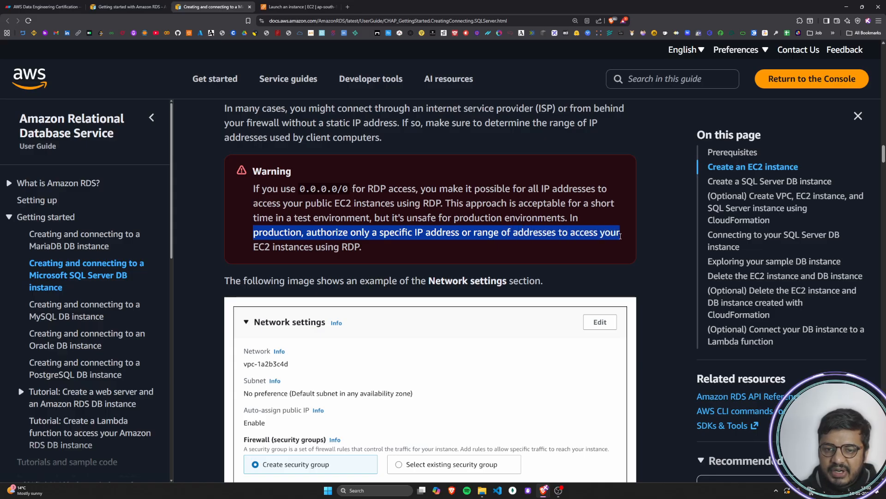
pyautogui.moveTo(254, 246); pyautogui.dragTo(363, 247)
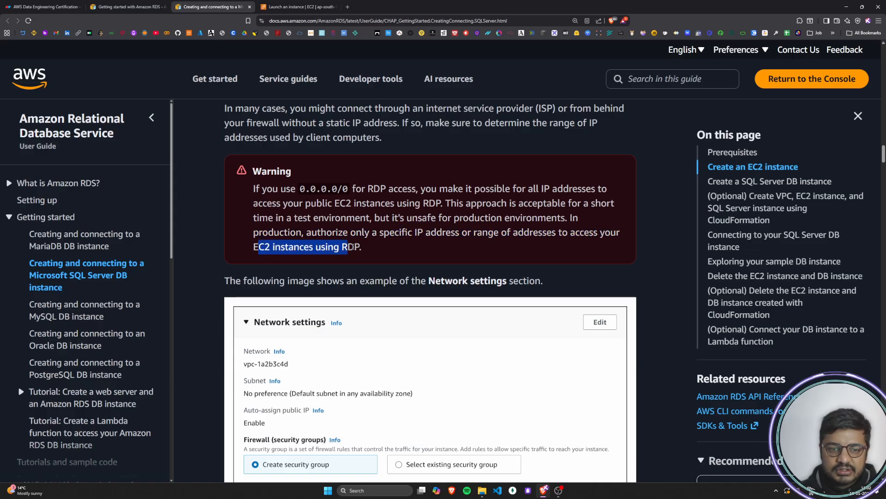
pyautogui.click(379, 249)
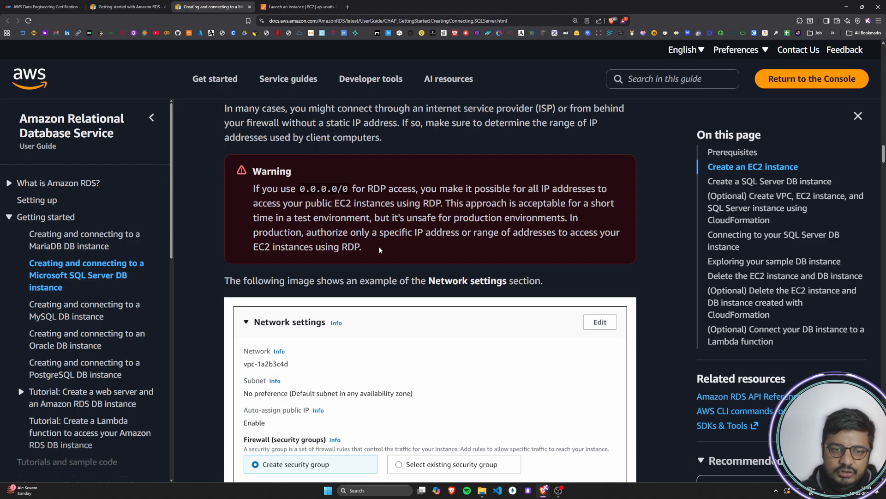
# Step: Return to the EC2 launch form and set the allowed RDP traffic source to My IP
pyautogui.click(298, 7)
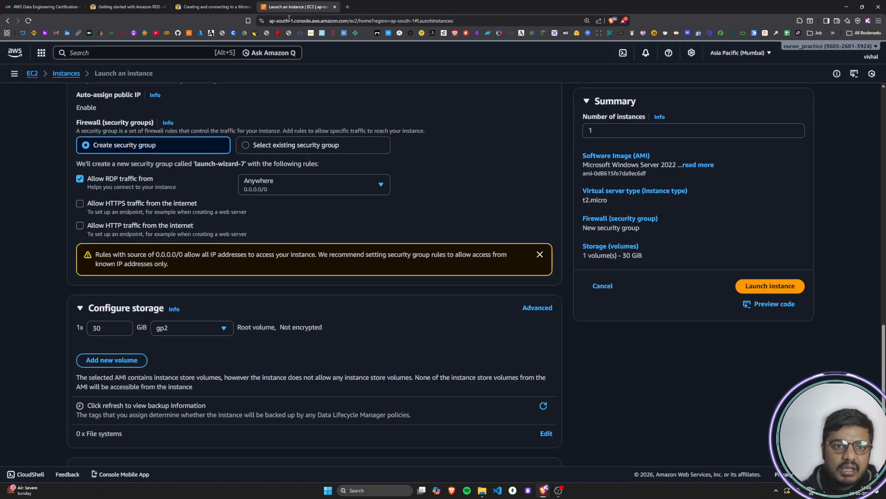
pyautogui.click(356, 190)
pyautogui.click(291, 241)
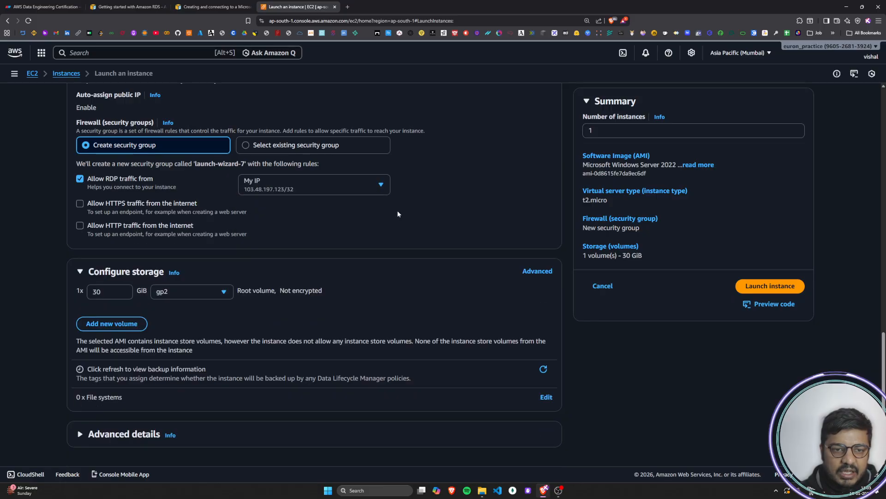
# Step: Change the allowed RDP traffic source to Anywhere and examine the security group rule warning
pyautogui.click(350, 184)
pyautogui.click(256, 202)
pyautogui.moveTo(95, 255); pyautogui.dragTo(168, 264)
pyautogui.click(168, 264)
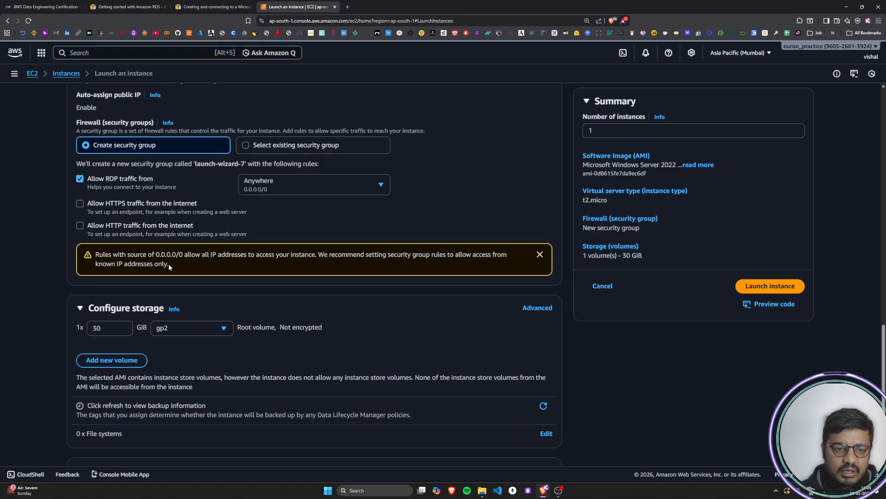
pyautogui.tripleClick(168, 264)
# Step: Switch the RDP traffic source to My IP once more, and set it back to Anywhere
pyautogui.click(263, 188)
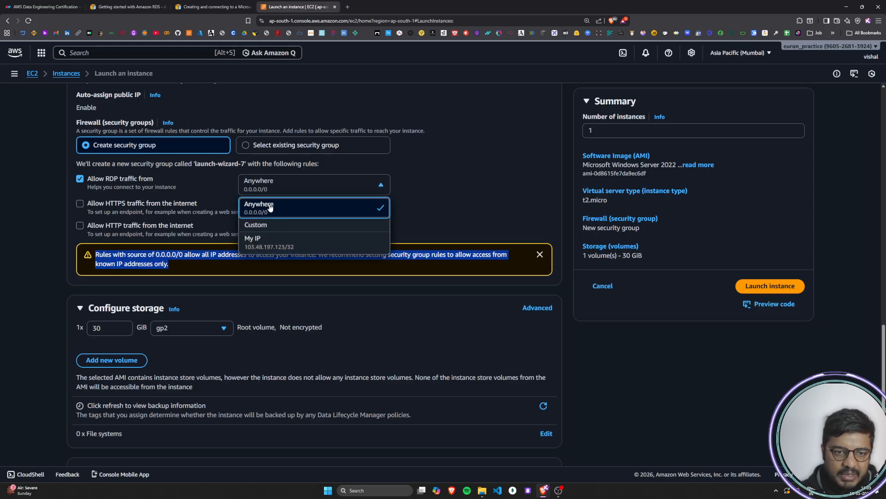
pyautogui.click(280, 243)
pyautogui.click(304, 187)
pyautogui.click(308, 206)
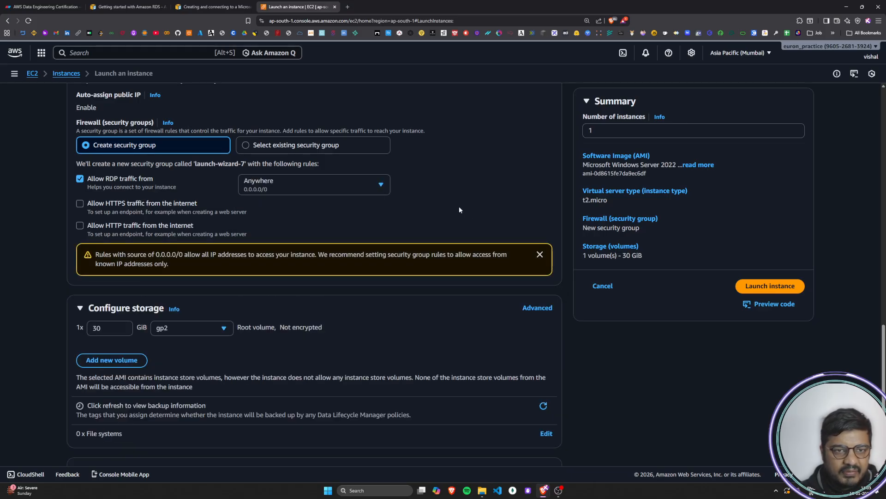
# Step: Review the guide's example Network settings section and its instruction for the remaining sections of the launch form
pyautogui.click(130, 8)
pyautogui.click(223, 7)
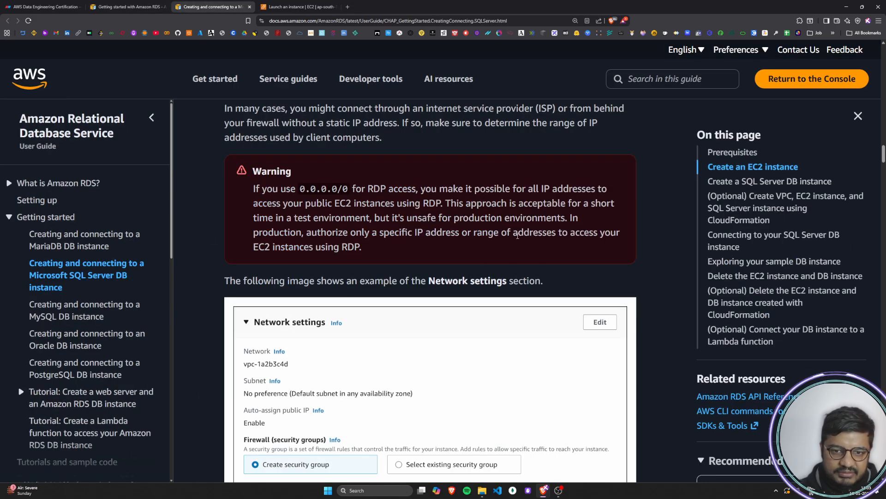
pyautogui.scroll(-1, 478, 235)
pyautogui.scroll(-1, 477, 236)
pyautogui.moveTo(233, 179); pyautogui.dragTo(544, 183)
pyautogui.click(543, 182)
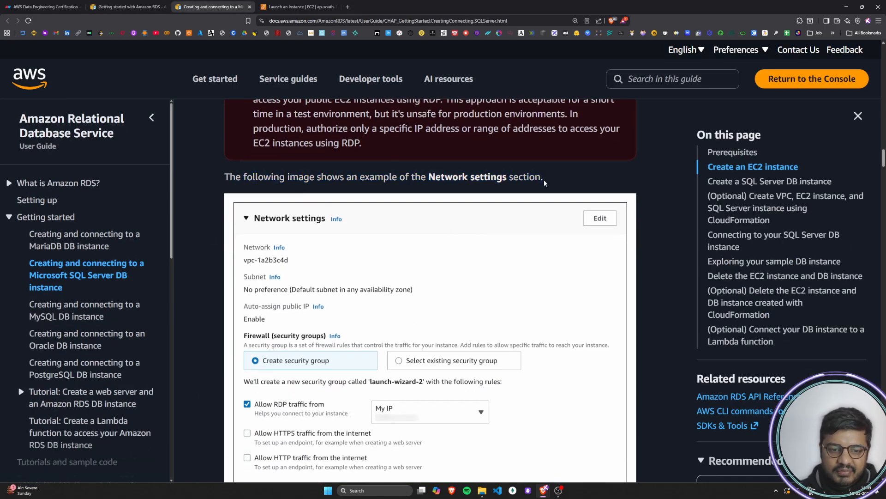
pyautogui.scroll(-2, 544, 183)
pyautogui.scroll(-4, 262, 266)
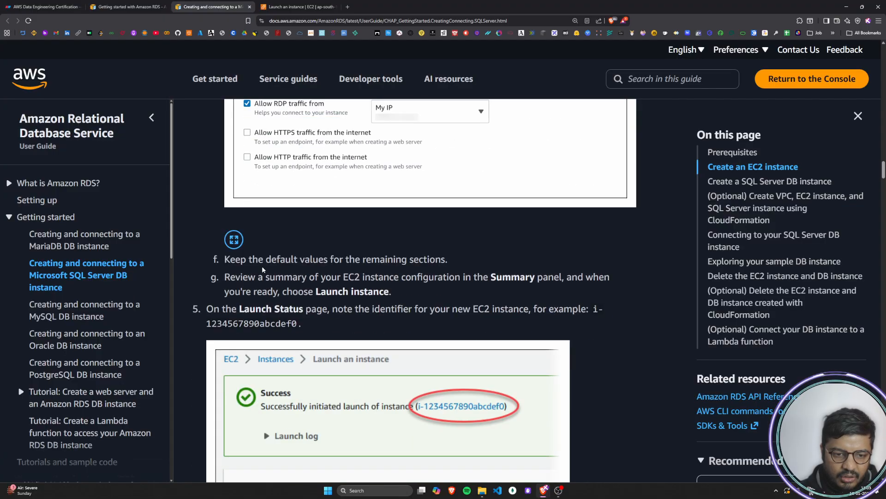
pyautogui.moveTo(225, 250); pyautogui.dragTo(452, 249)
pyautogui.click(452, 248)
# Step: Return to the EC2 launch form, try a root volume size of 300 GiB, and restore it to 30 GiB
pyautogui.click(272, 5)
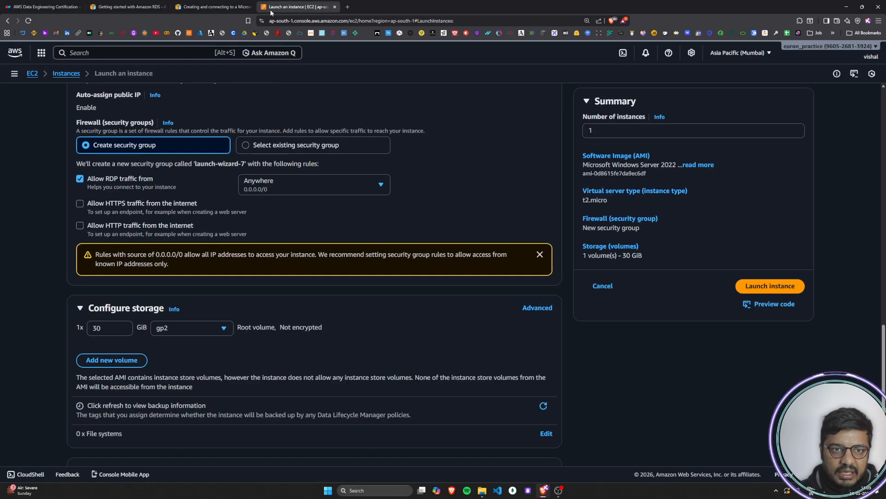
pyautogui.scroll(-1, 217, 274)
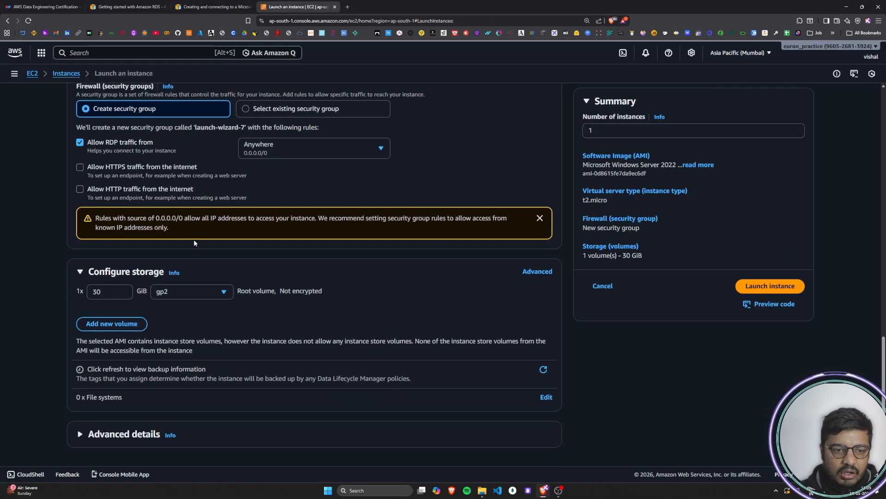
pyautogui.moveTo(105, 289); pyautogui.dragTo(90, 291)
pyautogui.click(107, 292)
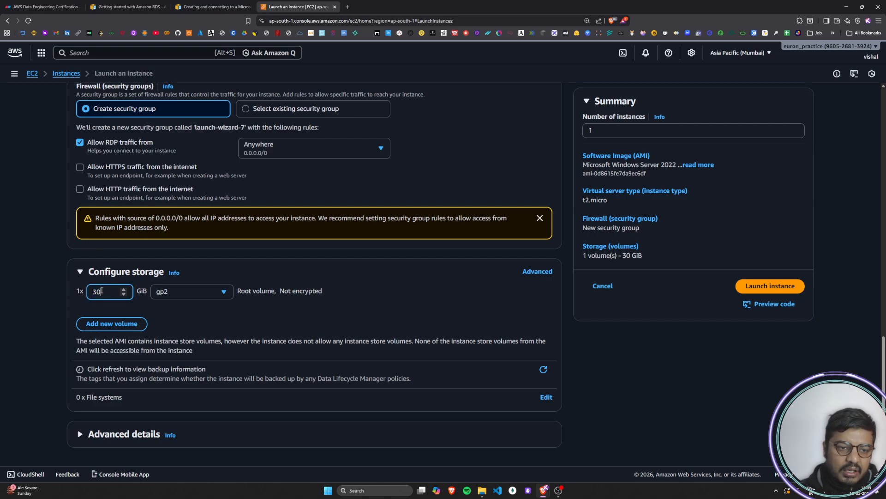
pyautogui.write('0')
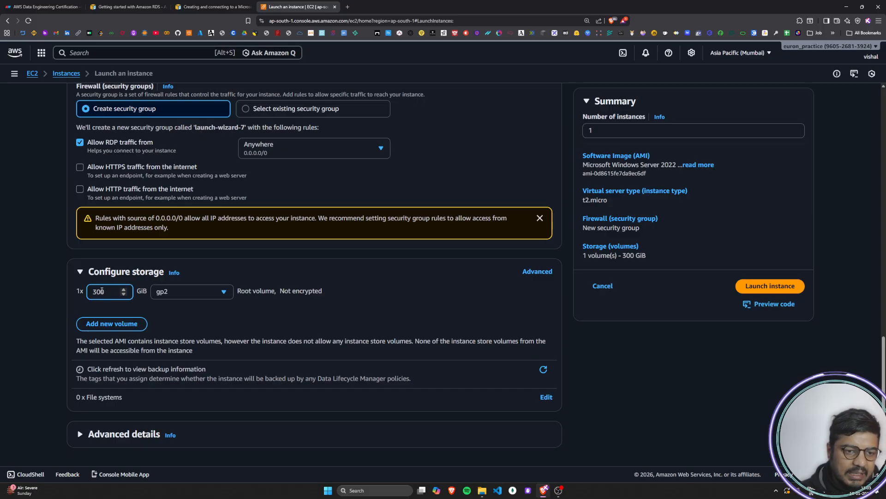
pyautogui.press('BackSpace')
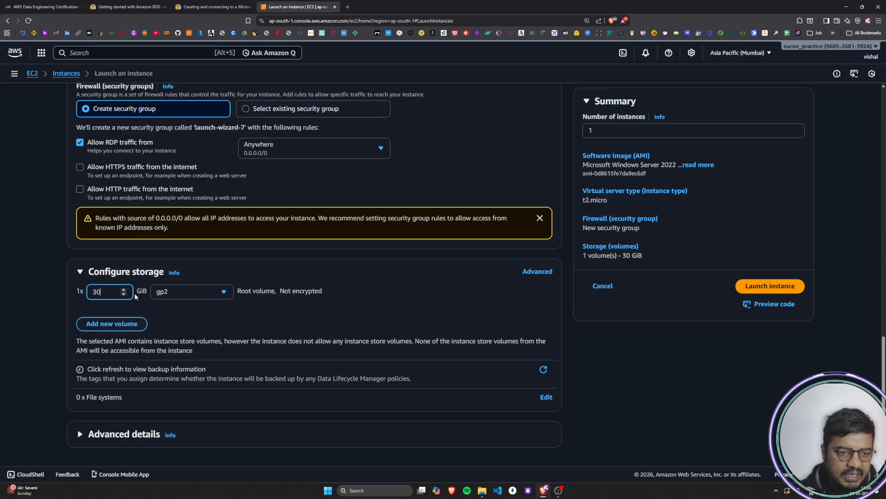
pyautogui.click(277, 305)
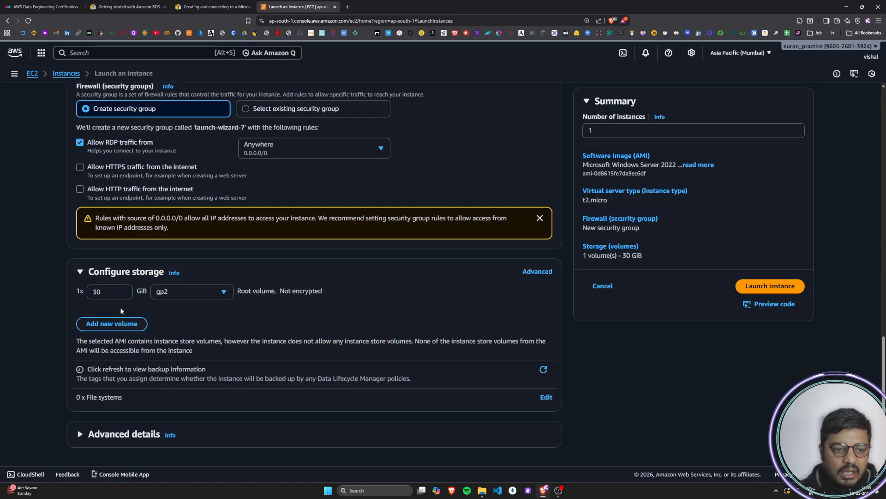
pyautogui.click(109, 294)
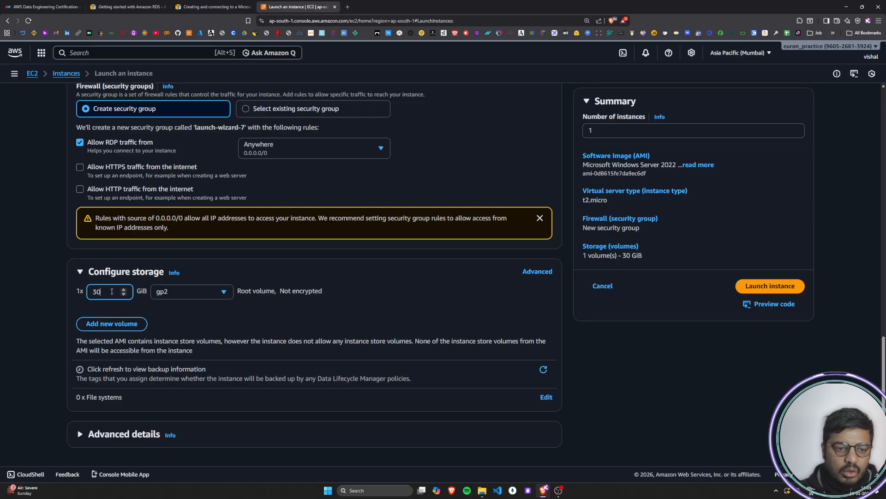
pyautogui.click(261, 325)
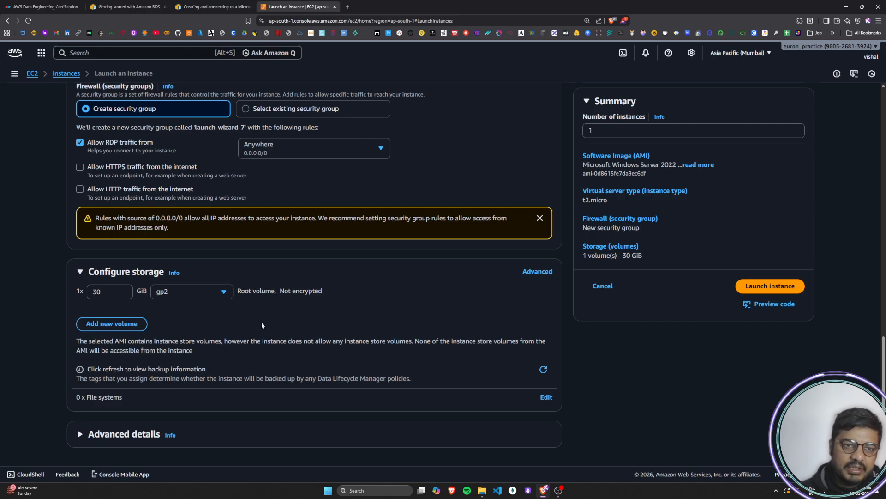
# Step: Read the guide's instructions on reviewing the EC2 configuration summary and launching the instance
pyautogui.click(212, 6)
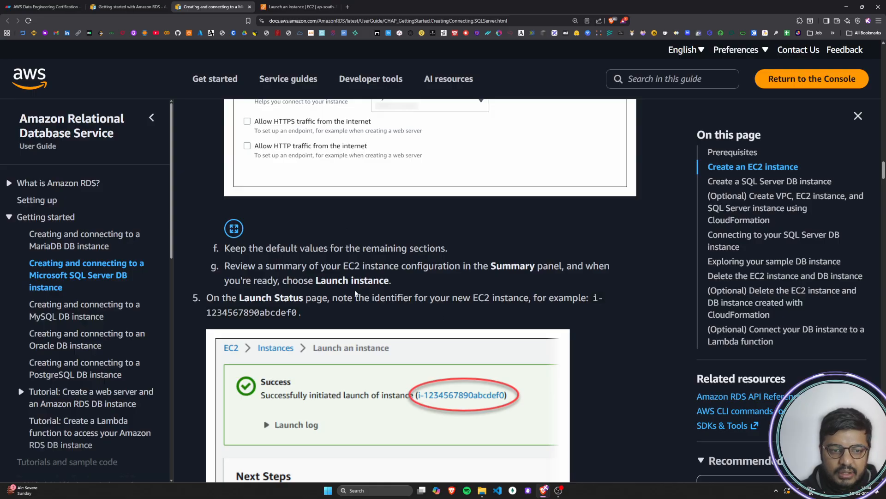
pyautogui.moveTo(236, 267); pyautogui.dragTo(610, 266)
pyautogui.moveTo(225, 280); pyautogui.dragTo(391, 280)
pyautogui.click(403, 284)
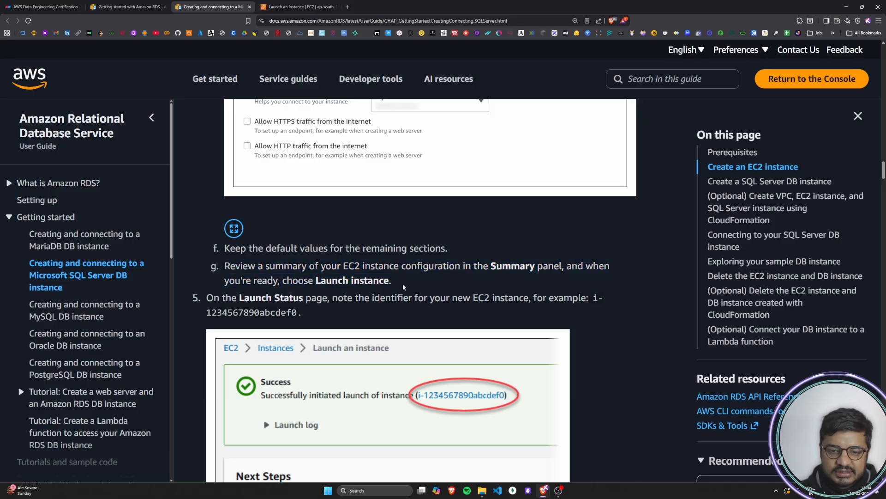
# Step: Return to the EC2 launch form and dismiss the walkthrough banner above it
pyautogui.click(323, 7)
pyautogui.scroll(15, 616, 365)
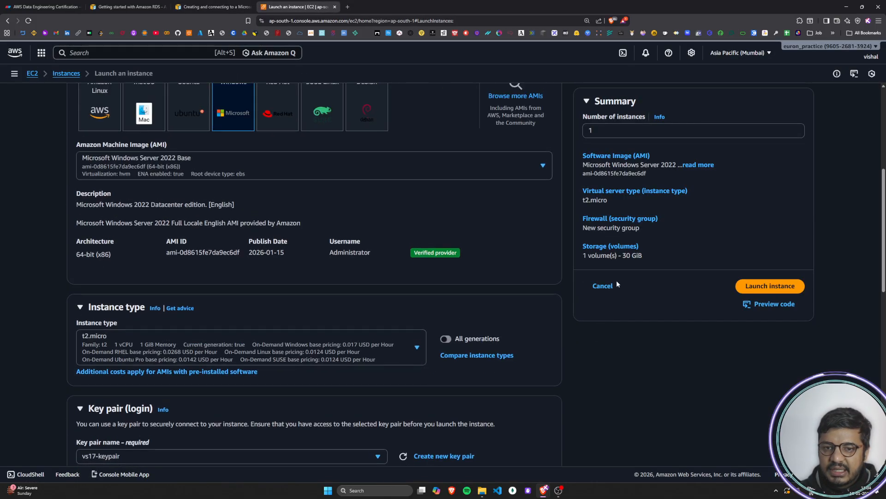
pyautogui.scroll(2, 632, 417)
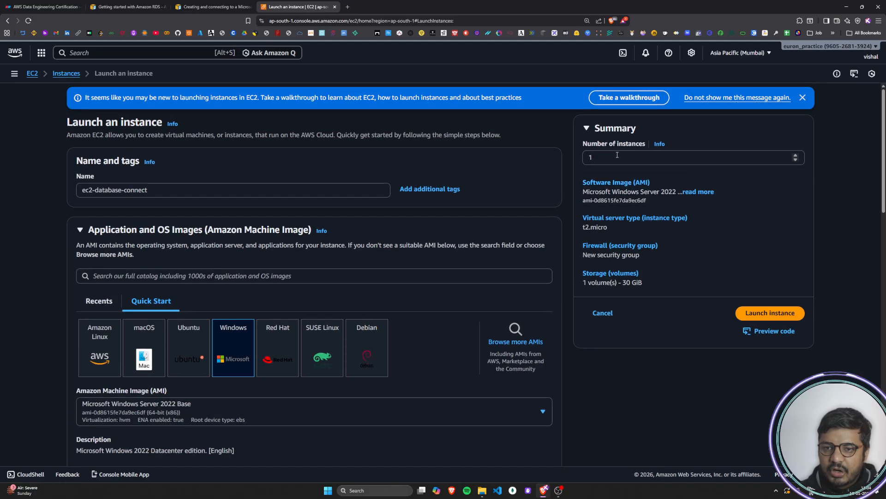
pyautogui.click(807, 99)
# Step: Try setting the number of instances to 3, and restore it to 1
pyautogui.moveTo(583, 118); pyautogui.dragTo(626, 120)
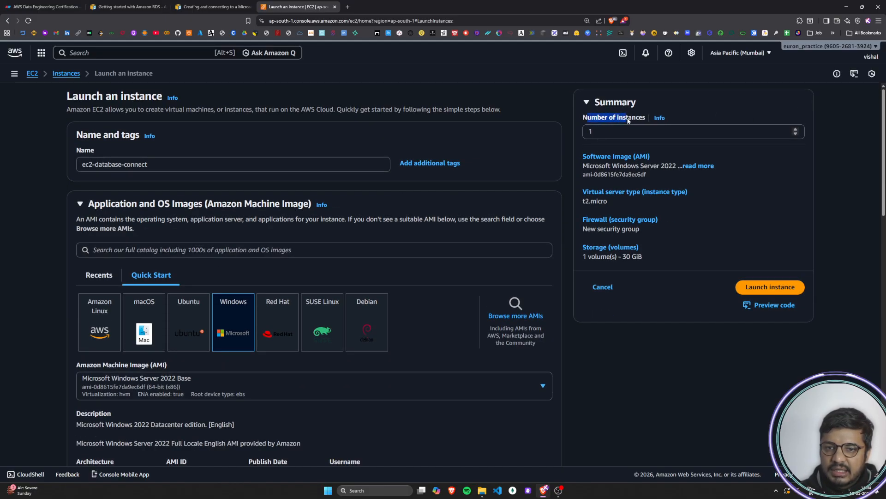
pyautogui.click(640, 132)
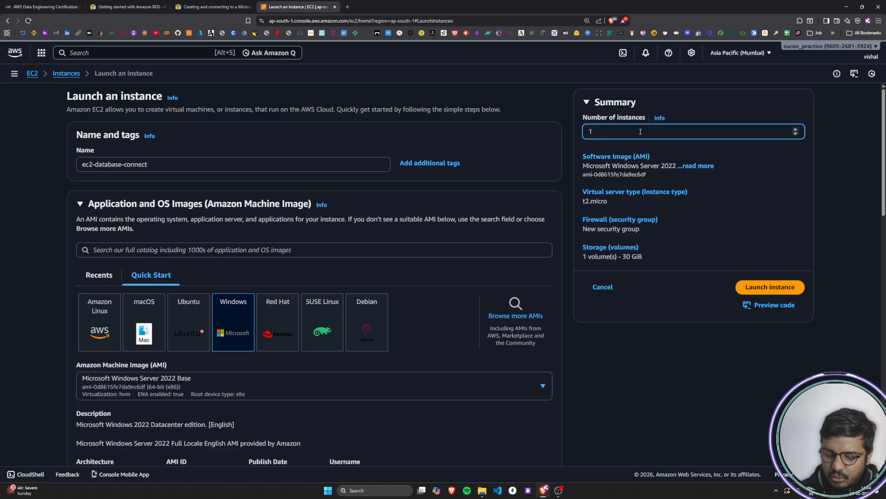
pyautogui.write('3')
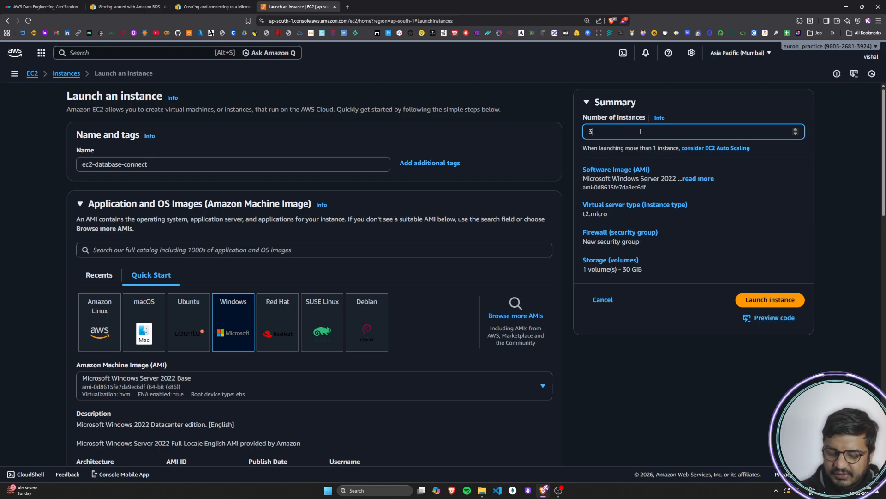
pyautogui.write('1')
pyautogui.click(727, 216)
# Step: Expand the full software image description in the summary and review the listed AMI and instance type
pyautogui.click(697, 166)
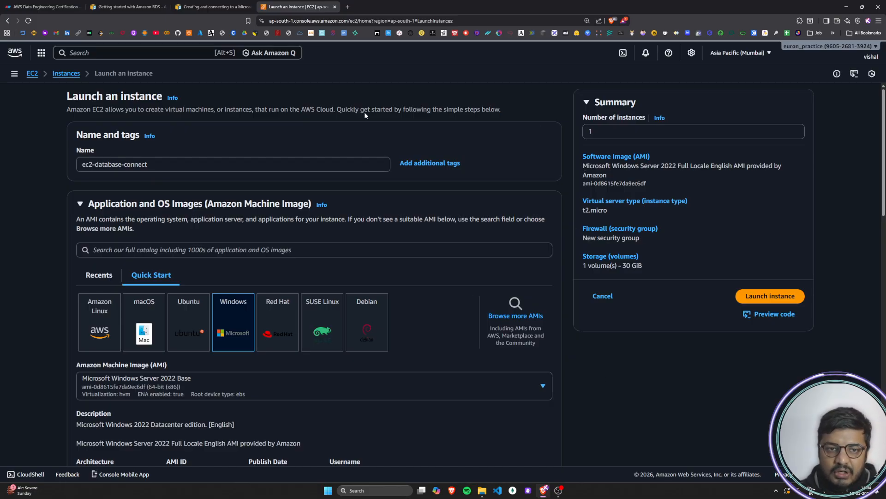
pyautogui.moveTo(633, 370)
pyautogui.mouseDown()
pyautogui.moveTo(634, 397)
pyautogui.moveTo(714, 402)
pyautogui.moveTo(713, 361)
pyautogui.moveTo(640, 357)
pyautogui.moveTo(633, 377)
pyautogui.mouseUp()
pyautogui.moveTo(595, 347); pyautogui.dragTo(649, 372)
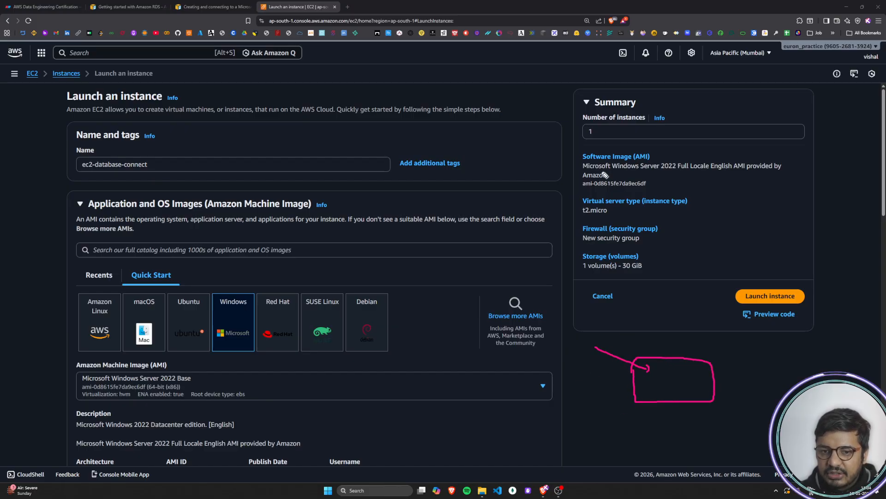
pyautogui.moveTo(568, 331)
pyautogui.mouseDown()
pyautogui.moveTo(581, 344)
pyautogui.moveTo(585, 318)
pyautogui.moveTo(591, 344)
pyautogui.moveTo(593, 323)
pyautogui.moveTo(621, 337)
pyautogui.moveTo(645, 325)
pyautogui.moveTo(657, 336)
pyautogui.mouseUp()
pyautogui.moveTo(603, 185)
pyautogui.mouseDown()
pyautogui.moveTo(673, 171)
pyautogui.moveTo(575, 163)
pyautogui.mouseUp()
pyautogui.moveTo(584, 217)
pyautogui.mouseDown()
pyautogui.moveTo(597, 220)
pyautogui.moveTo(583, 208)
pyautogui.moveTo(607, 210)
pyautogui.mouseUp()
pyautogui.press('Escape')
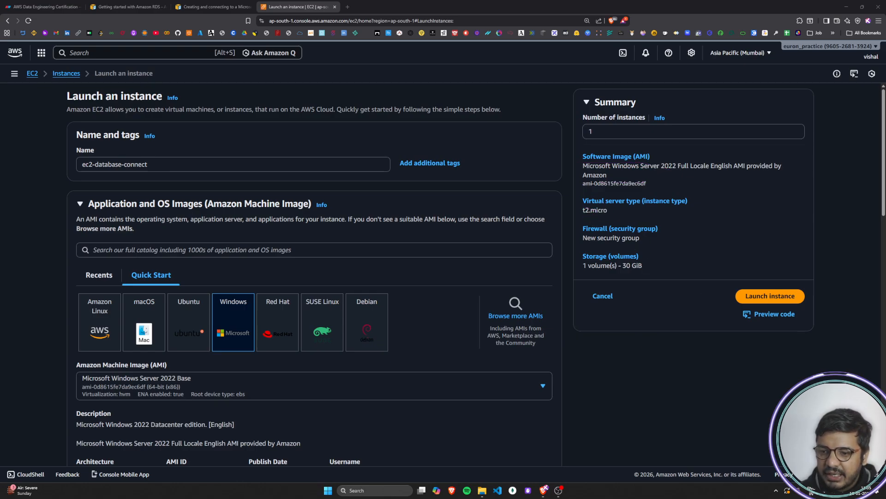
# Step: Review the available instance types without changing the selection, and check the firewall and storage entries in the summary
pyautogui.scroll(-4, 554, 402)
pyautogui.scroll(-2, 231, 355)
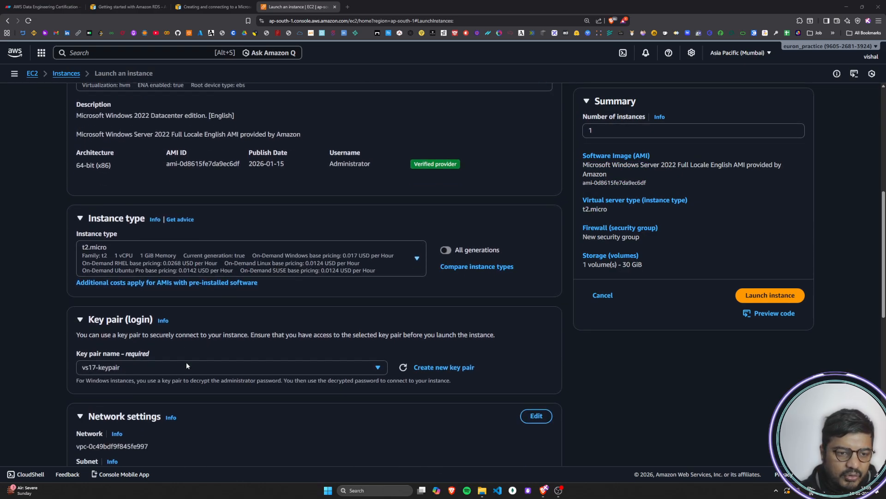
pyautogui.click(379, 257)
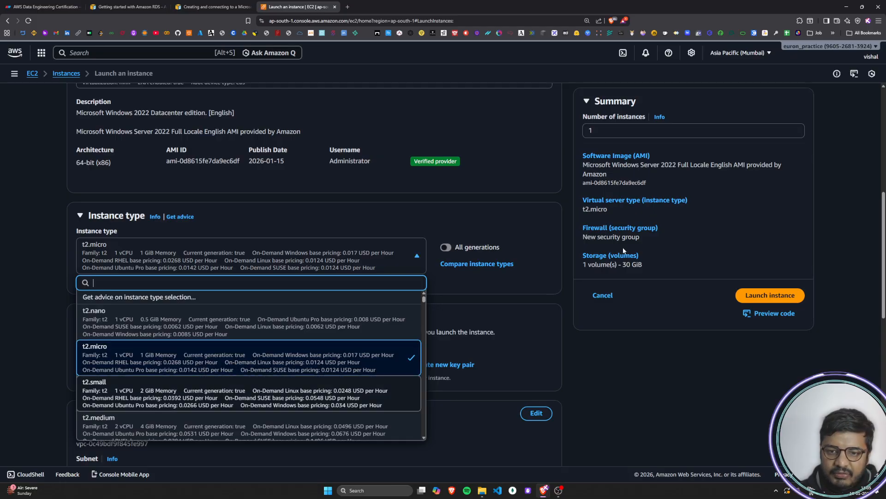
pyautogui.moveTo(649, 268); pyautogui.dragTo(583, 267)
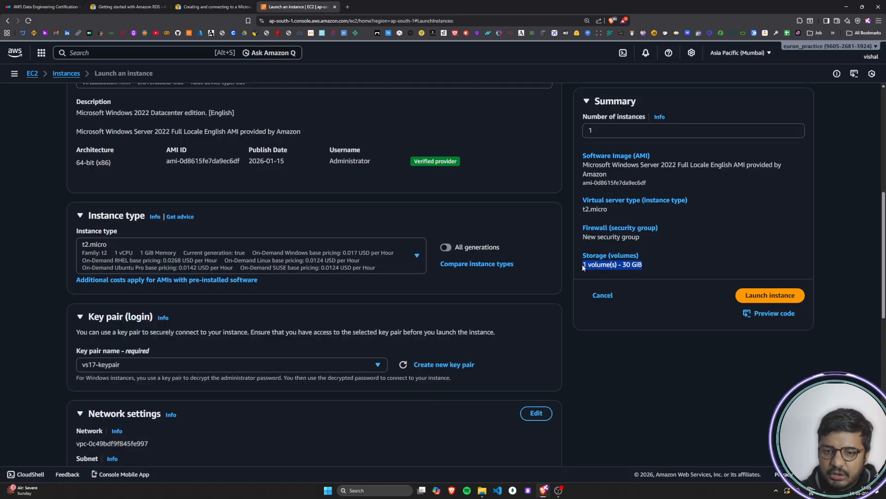
pyautogui.click(633, 268)
pyautogui.moveTo(646, 264); pyautogui.dragTo(654, 241)
pyautogui.click(621, 263)
pyautogui.click(619, 240)
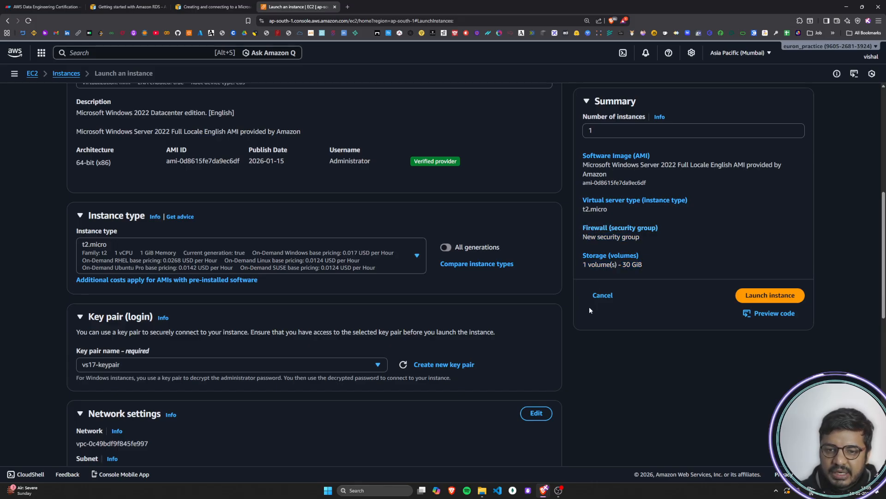
# Step: Recheck the network settings, and preview the generated CLI commands for the launch configuration
pyautogui.scroll(-8, 599, 284)
pyautogui.scroll(3, 157, 258)
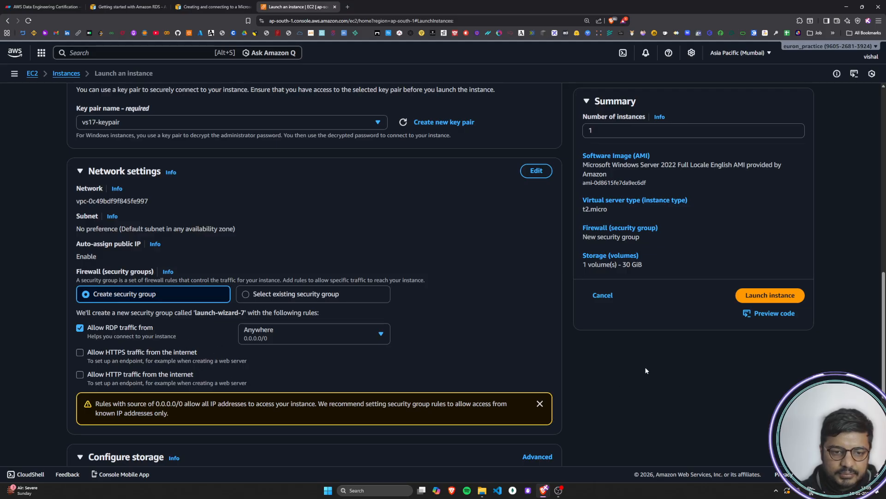
pyautogui.scroll(-1, 633, 382)
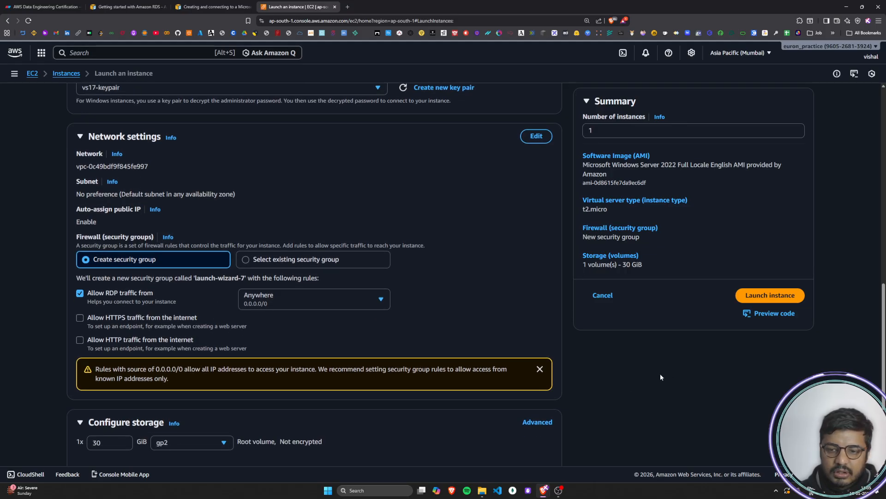
pyautogui.click(775, 314)
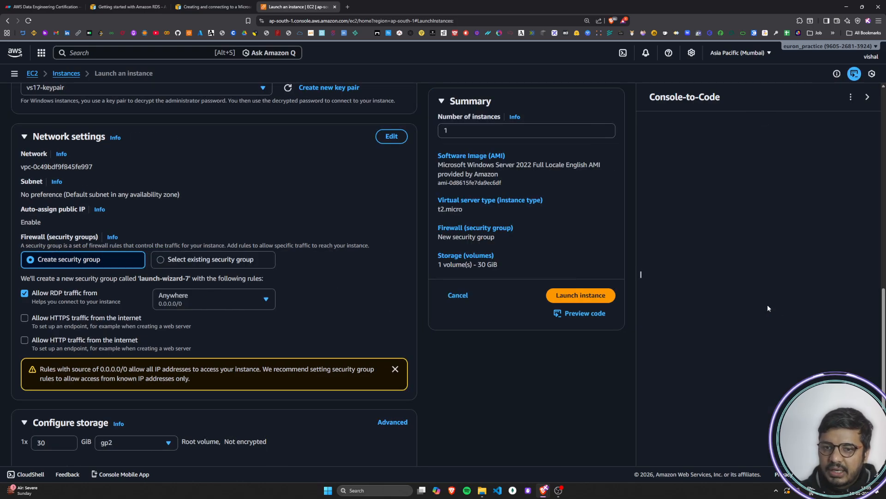
pyautogui.scroll(3, 768, 308)
pyautogui.scroll(-2, 760, 188)
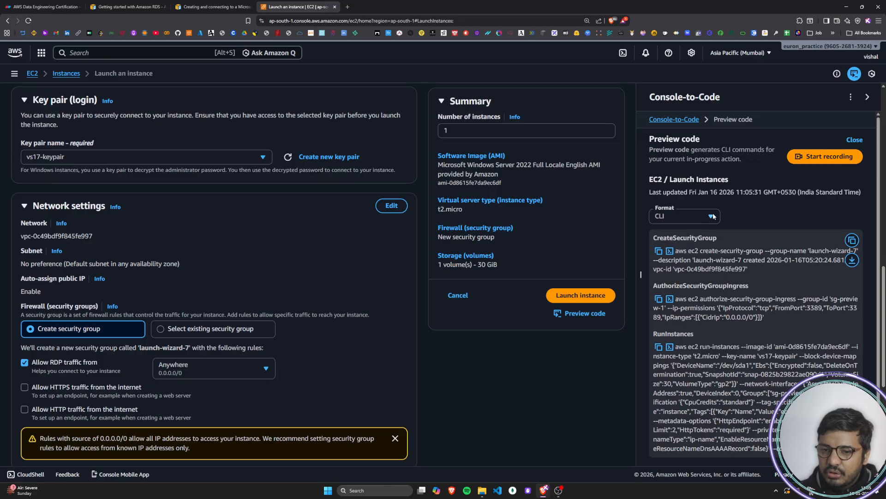
pyautogui.scroll(-1, 724, 336)
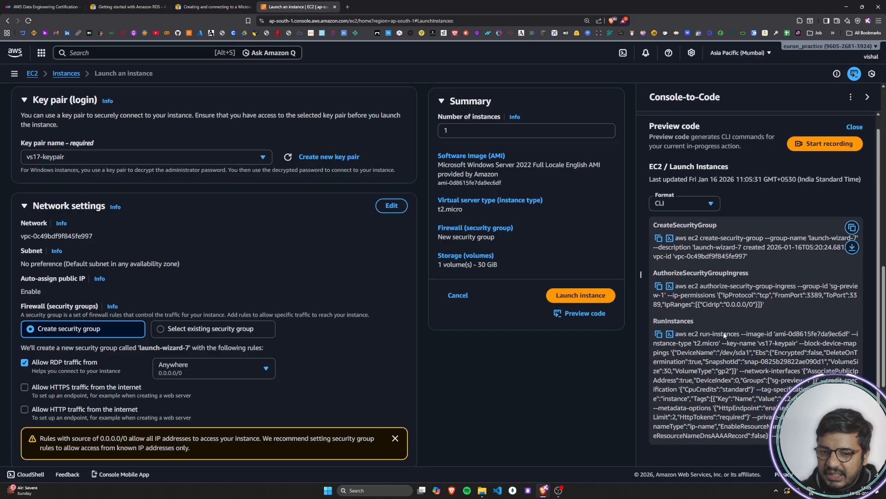
pyautogui.scroll(1, 726, 334)
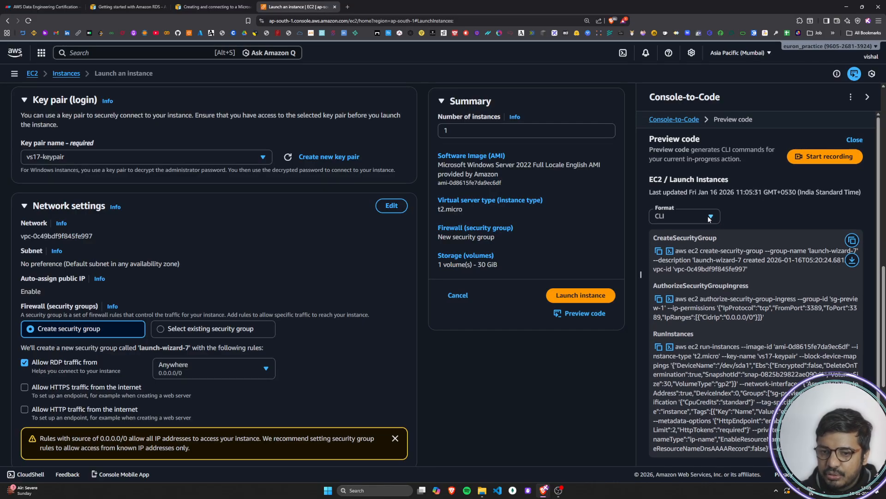
# Step: Switch the code preview format to SDK Python and examine the import lines and the EC2 client line
pyautogui.click(711, 217)
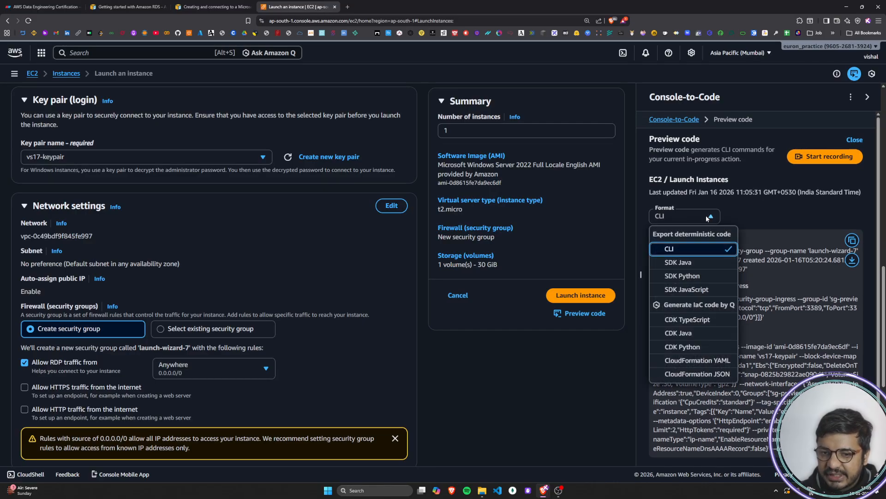
pyautogui.click(691, 279)
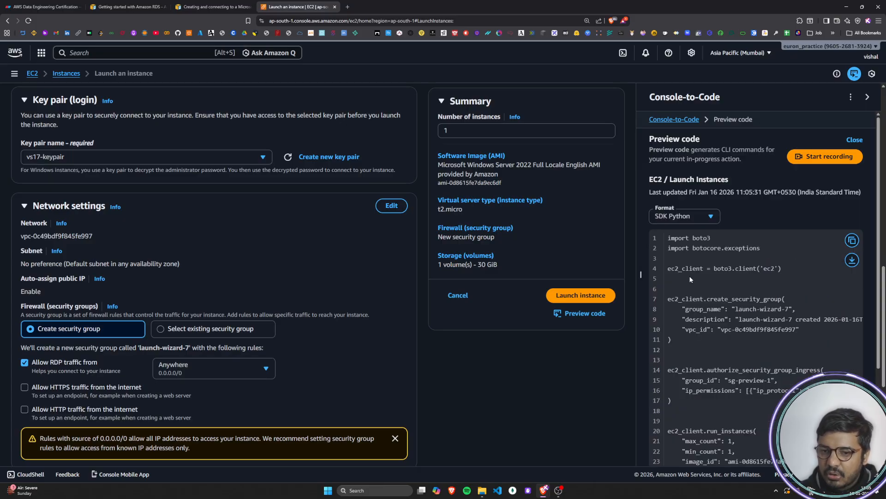
pyautogui.moveTo(694, 240); pyautogui.dragTo(661, 240)
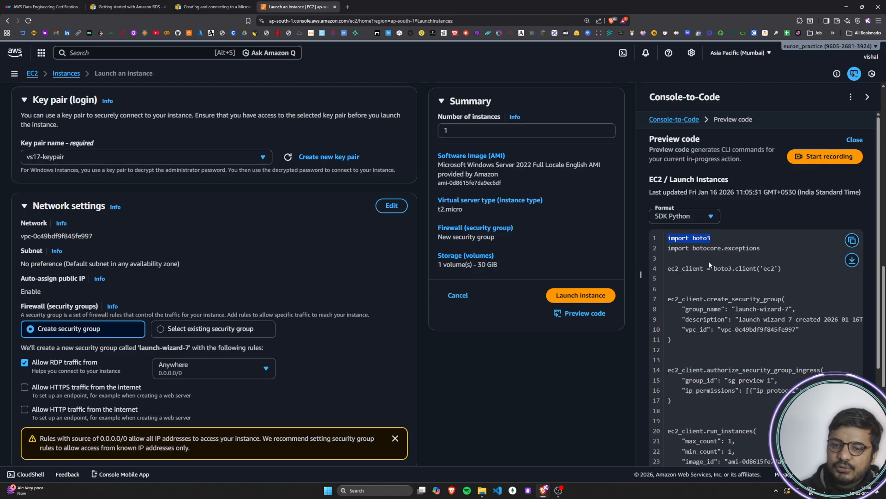
pyautogui.click(679, 239)
pyautogui.moveTo(669, 238); pyautogui.dragTo(774, 251)
pyautogui.click(771, 254)
pyautogui.click(774, 251)
pyautogui.scroll(-1, 738, 290)
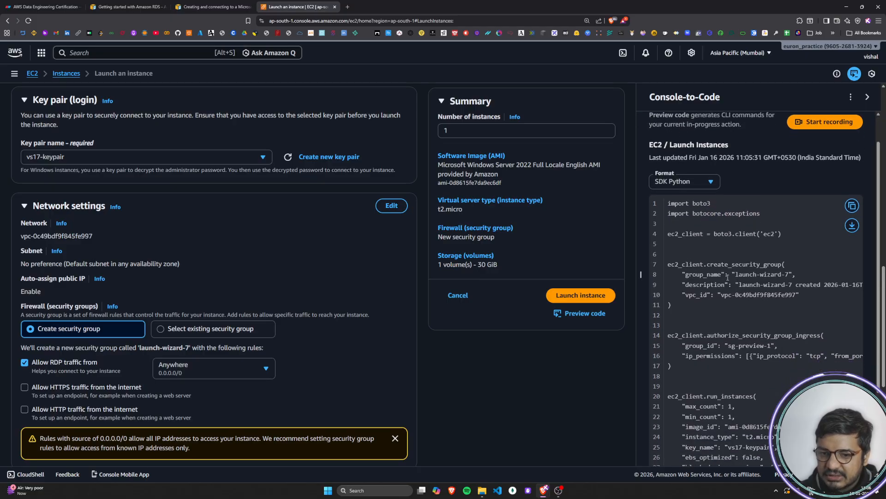
pyautogui.moveTo(674, 236); pyautogui.dragTo(791, 236)
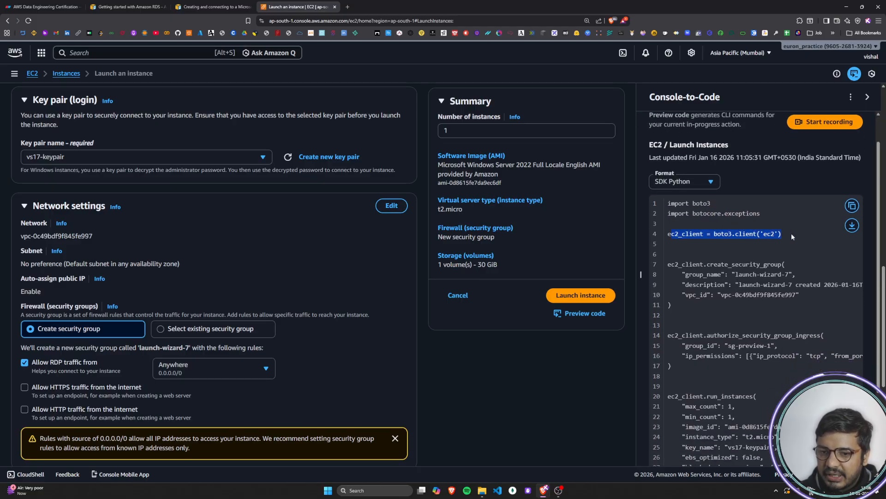
pyautogui.click(791, 234)
# Step: Examine the security group and run_instances calls in the Python code, and close the Console-to-Code preview
pyautogui.scroll(-5, 760, 299)
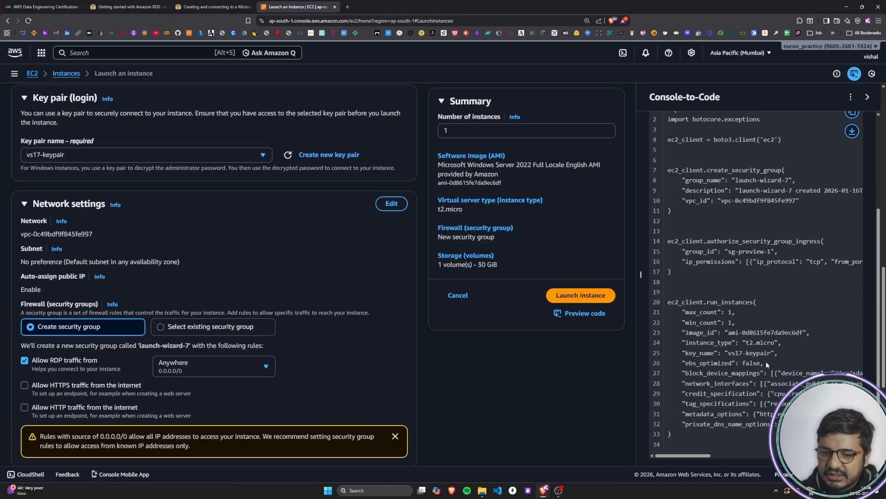
pyautogui.moveTo(696, 436); pyautogui.dragTo(681, 190)
pyautogui.click(765, 315)
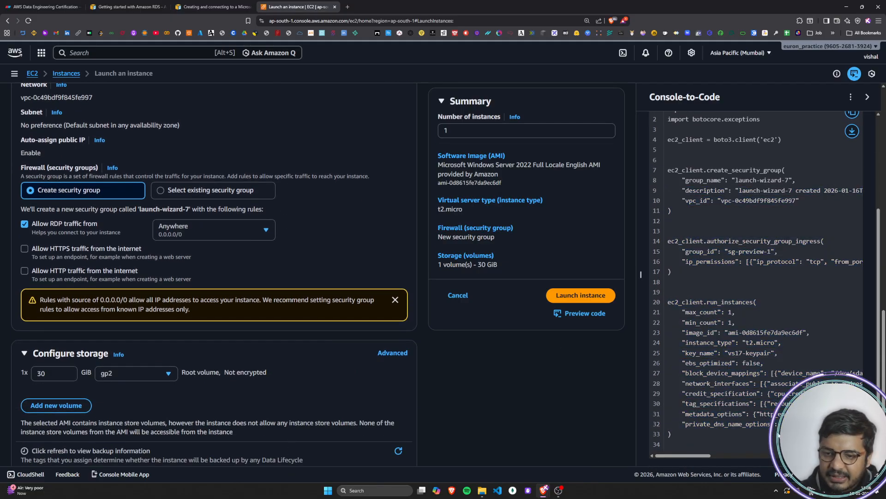
pyautogui.scroll(3, 773, 331)
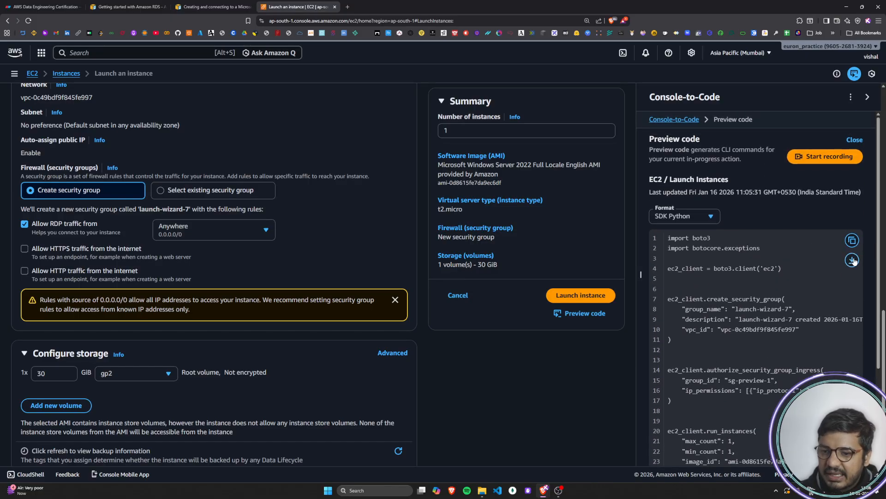
pyautogui.scroll(-3, 671, 423)
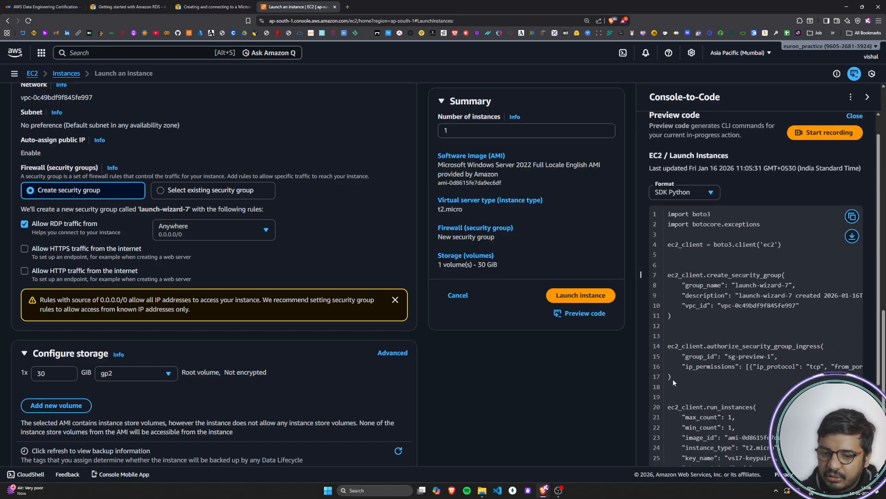
pyautogui.moveTo(693, 437); pyautogui.dragTo(668, 188)
pyautogui.click(694, 205)
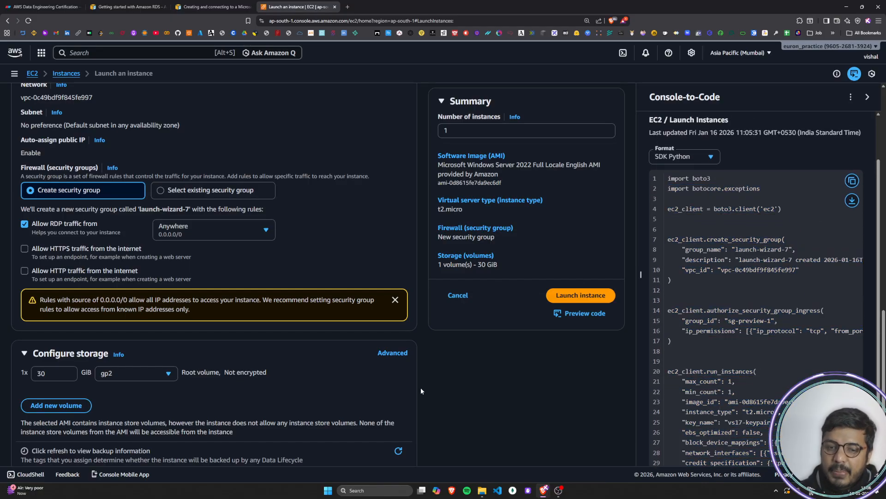
pyautogui.scroll(10, 422, 392)
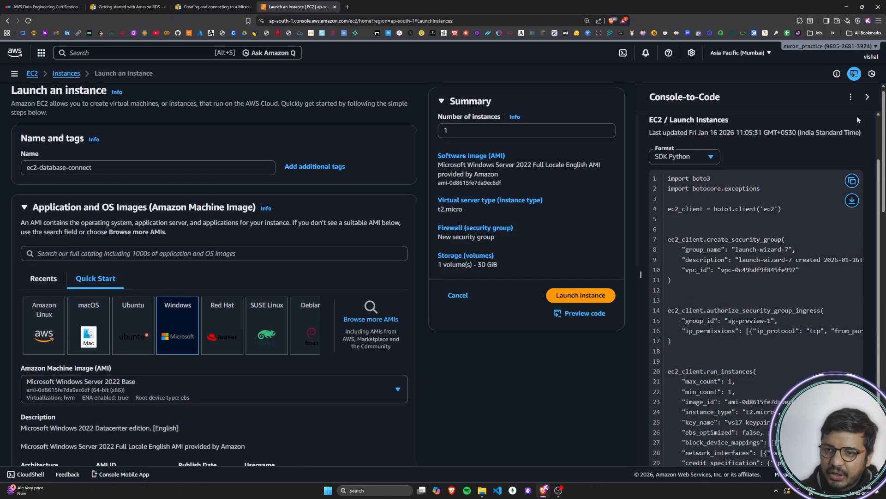
pyautogui.click(867, 97)
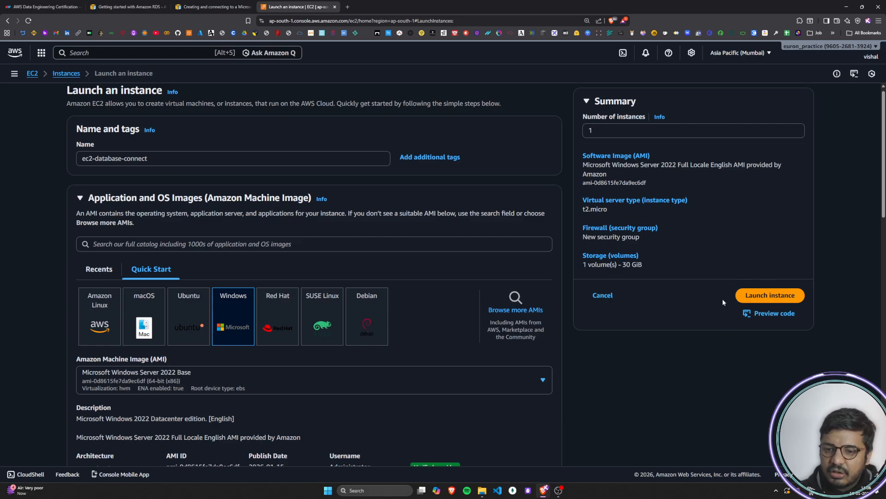
# Step: Launch the configured ec2-database-connect instance, and open the Instances list and refresh it
pyautogui.click(767, 297)
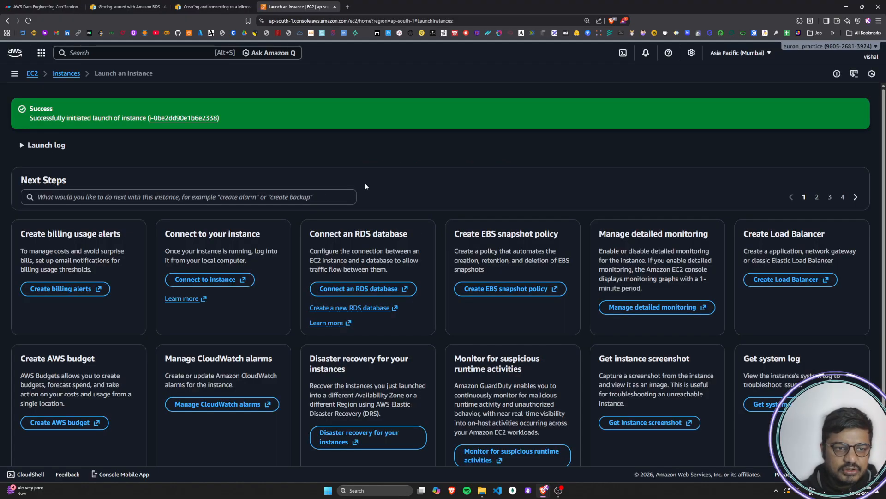
pyautogui.click(70, 74)
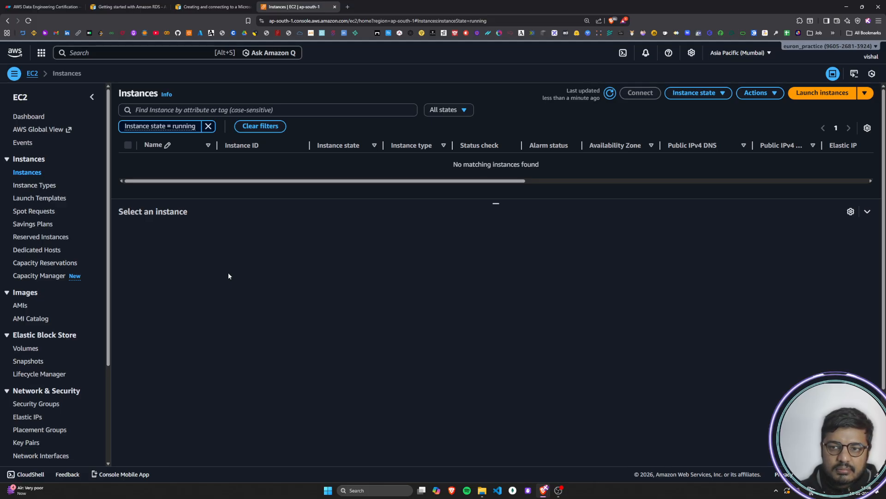
pyautogui.click(609, 93)
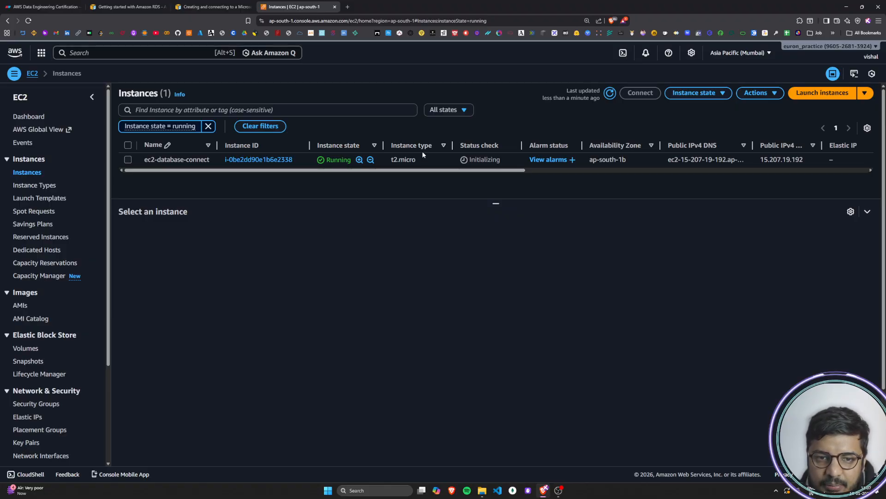
# Step: Select the ec2-database-connect instance in the list, and check its instance type and status check
pyautogui.moveTo(390, 159); pyautogui.dragTo(417, 160)
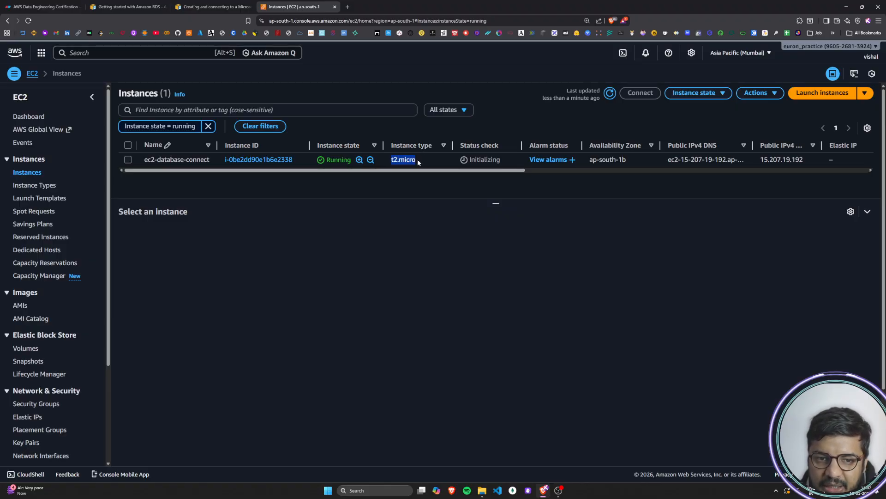
pyautogui.click(467, 165)
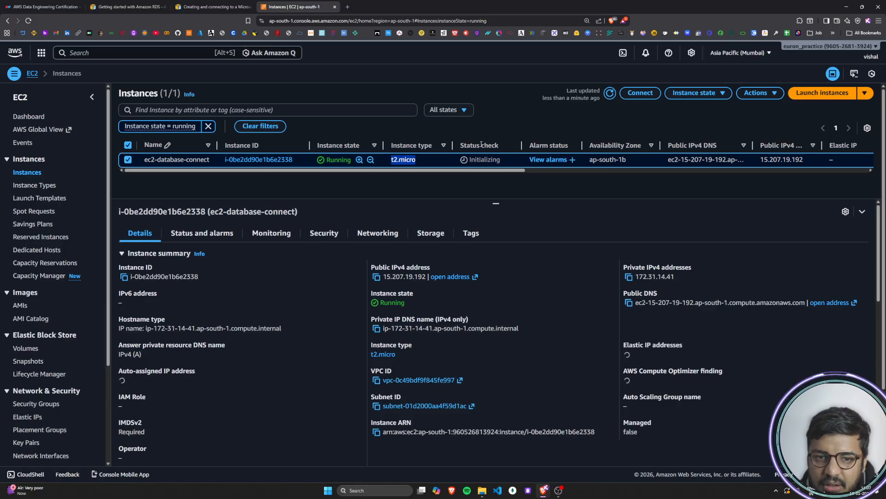
pyautogui.moveTo(479, 160)
pyautogui.mouseDown()
pyautogui.moveTo(508, 163)
pyautogui.moveTo(474, 162)
pyautogui.mouseUp()
pyautogui.click(508, 161)
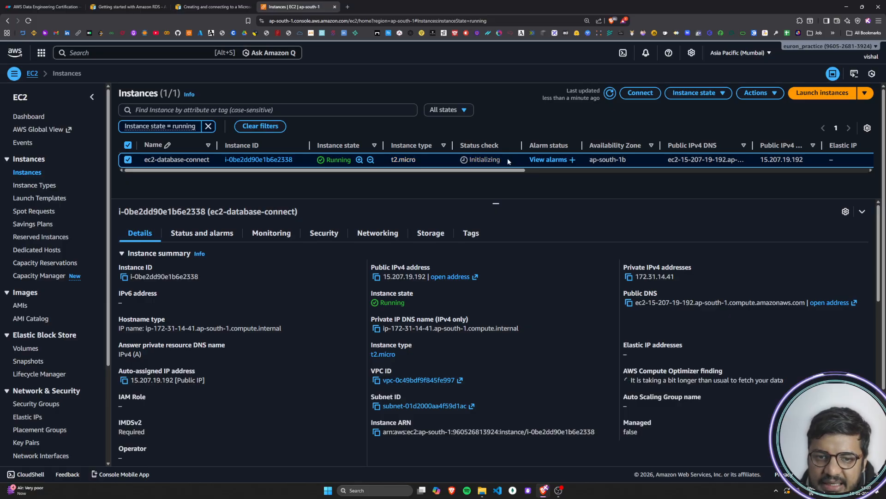
pyautogui.moveTo(476, 164); pyautogui.dragTo(470, 165)
pyautogui.click(472, 164)
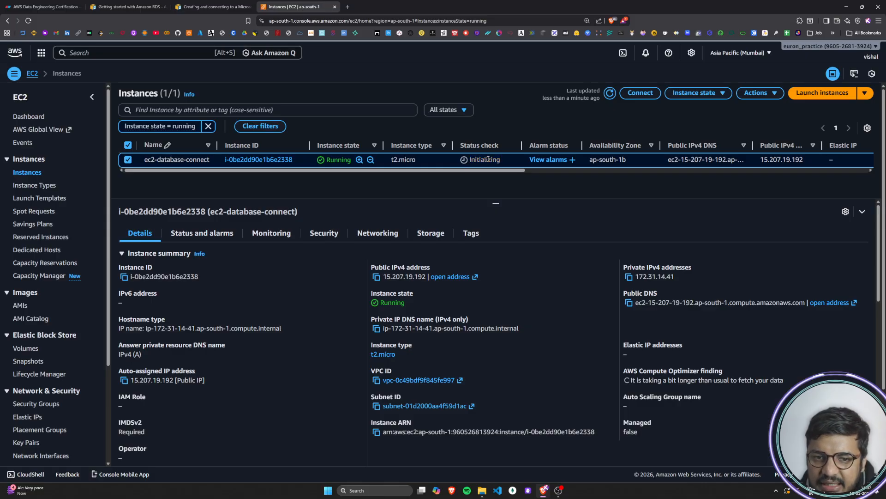
# Step: View the alarm details of the ec2-database-connect instance and close them
pyautogui.doubleClick(555, 145)
pyautogui.doubleClick(544, 145)
pyautogui.doubleClick(559, 146)
pyautogui.click(552, 164)
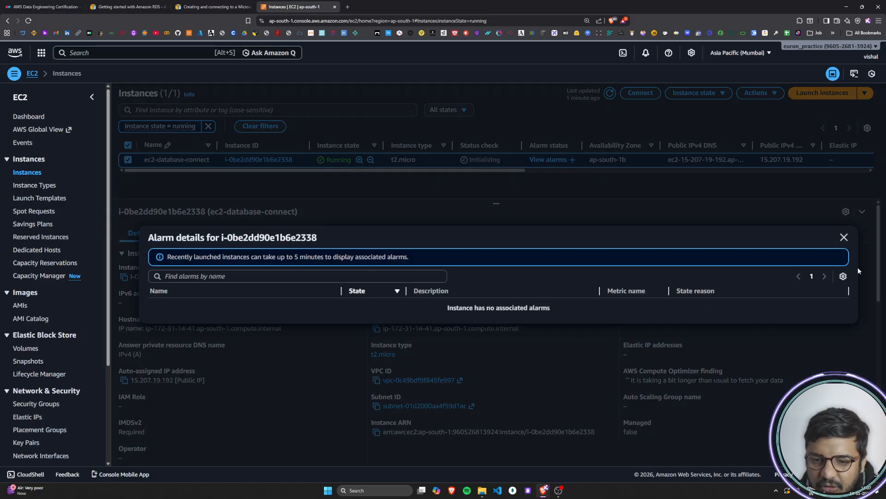
pyautogui.click(842, 238)
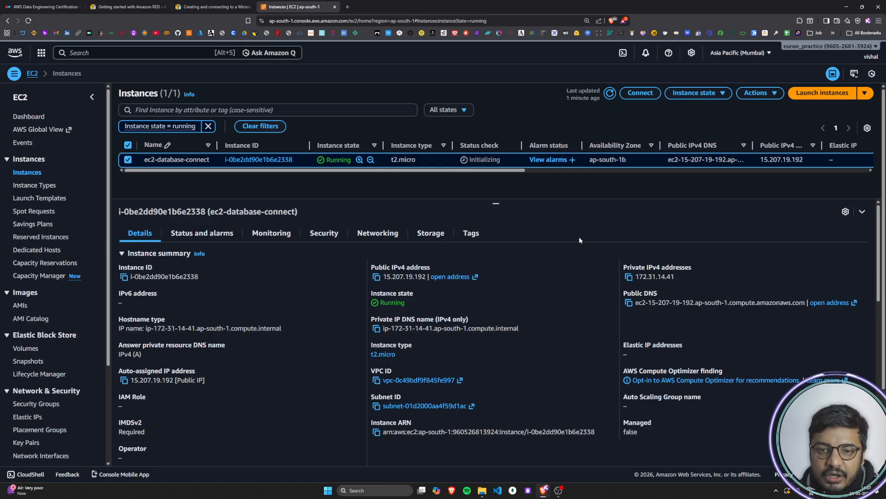
# Step: Compare the instance's availability zone with the available AWS regions, keeping Mumbai as the current region
pyautogui.moveTo(521, 172); pyautogui.dragTo(639, 172)
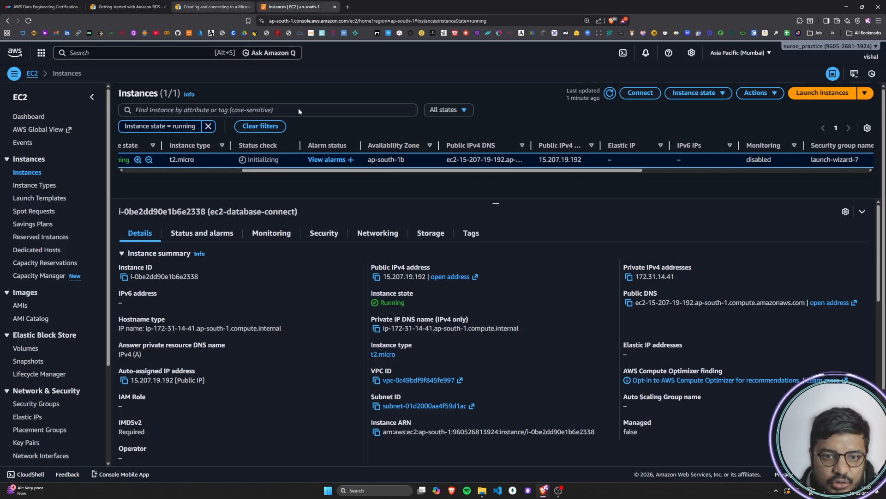
pyautogui.click(745, 54)
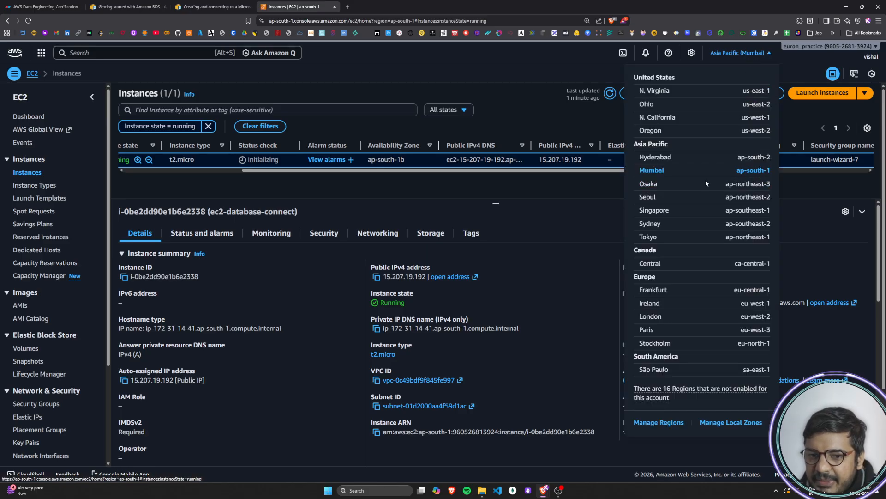
pyautogui.click(501, 190)
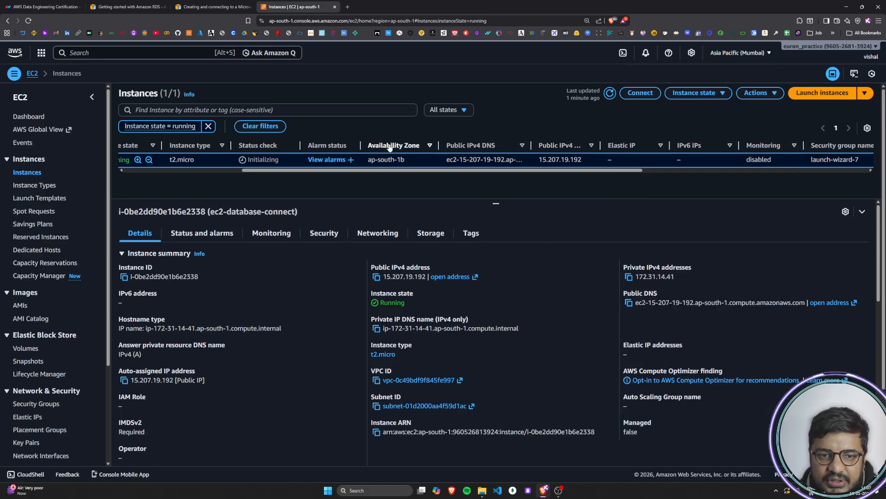
pyautogui.moveTo(369, 159); pyautogui.dragTo(452, 171)
pyautogui.click(409, 162)
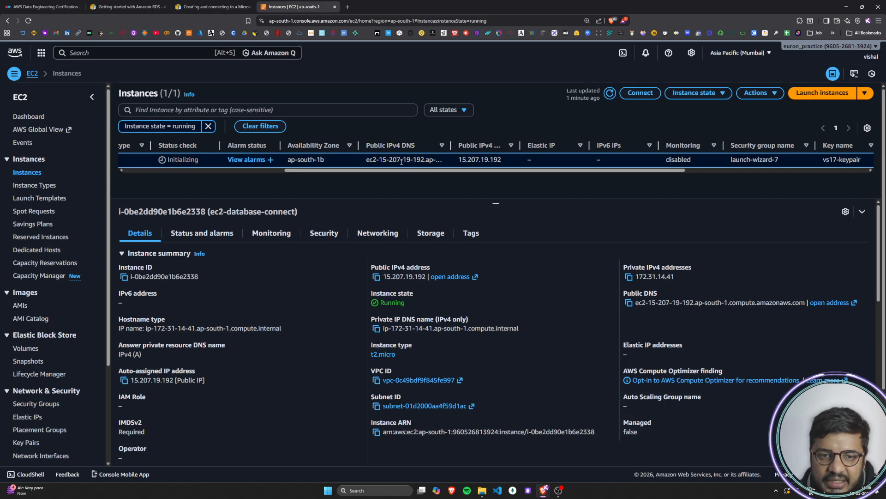
# Step: Review the instance's remaining list columns, from the public IPv4 details to the operator, and return to the first columns
pyautogui.moveTo(402, 170); pyautogui.dragTo(462, 171)
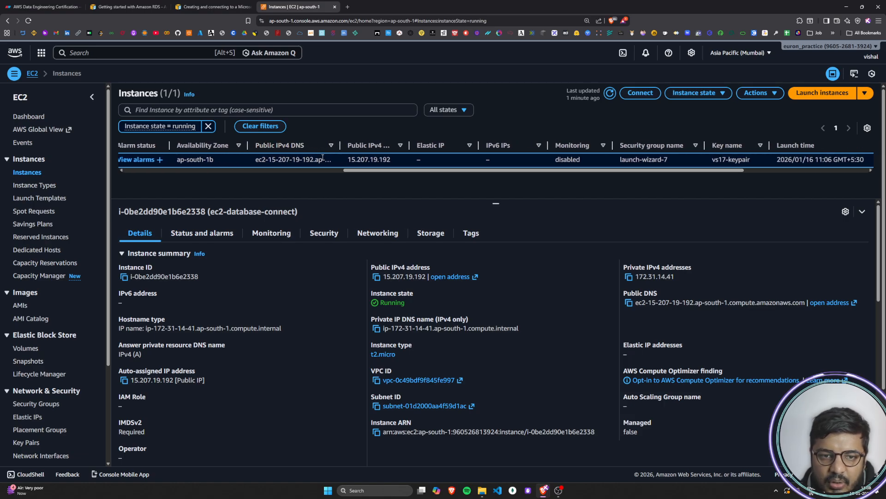
pyautogui.moveTo(410, 146); pyautogui.dragTo(411, 147)
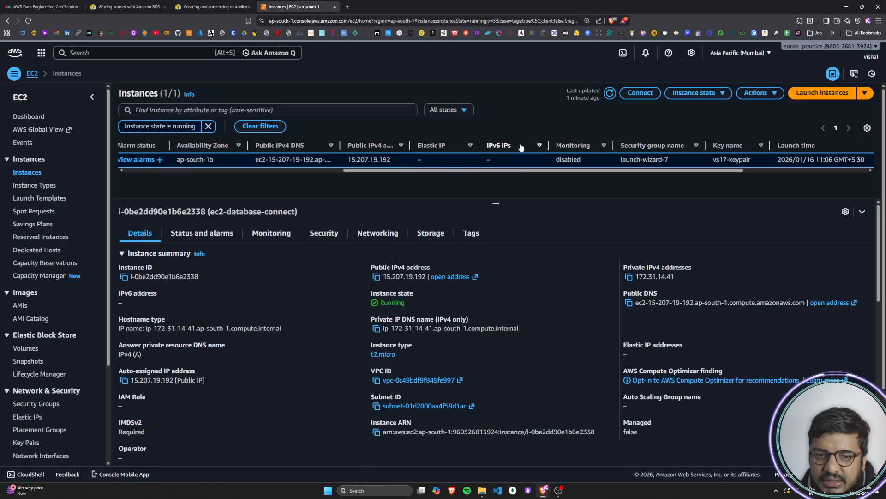
pyautogui.moveTo(526, 175); pyautogui.dragTo(676, 172)
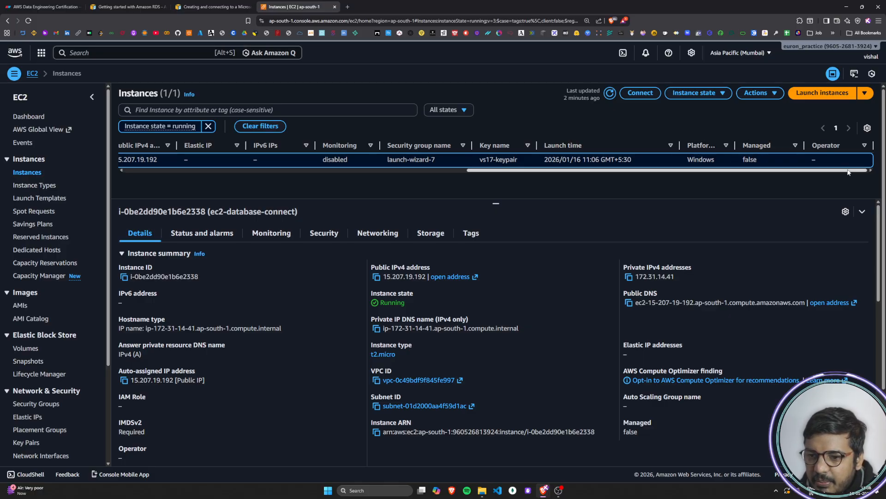
pyautogui.moveTo(861, 171); pyautogui.dragTo(187, 192)
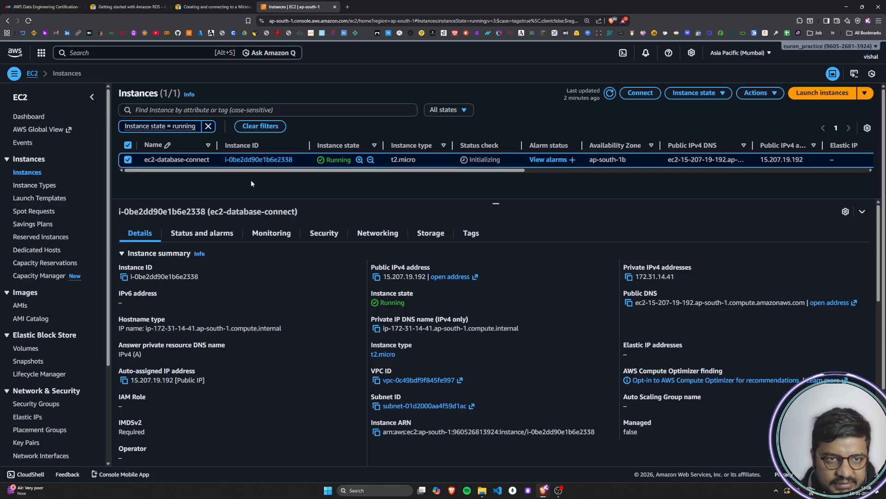
# Step: Switch to the RDS SQL Server guide and read step 5 about noting the new EC2 instance's identifier
pyautogui.click(212, 7)
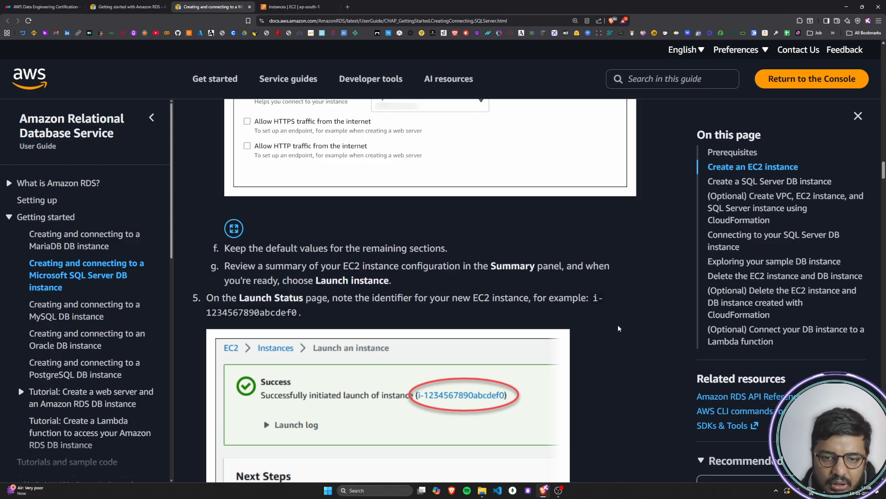
pyautogui.scroll(-2, 619, 328)
pyautogui.moveTo(216, 196); pyautogui.dragTo(596, 199)
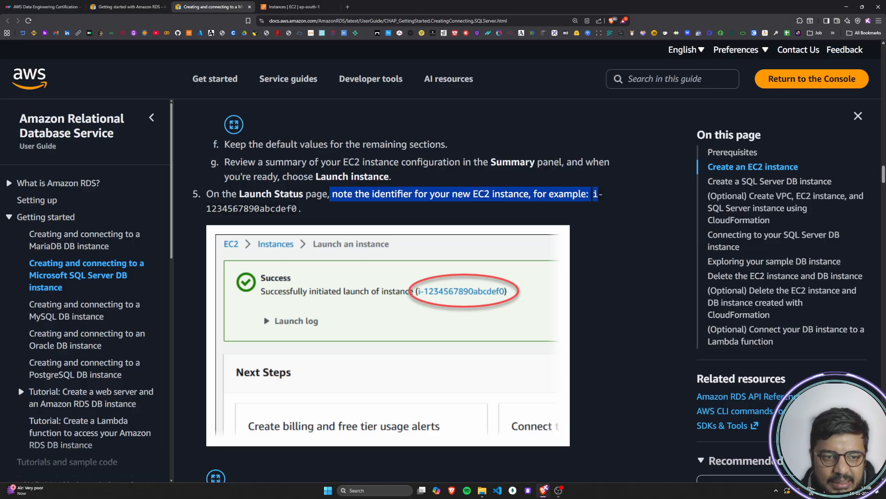
pyautogui.moveTo(207, 209); pyautogui.dragTo(368, 207)
pyautogui.click(367, 208)
# Step: Return to the EC2 Instances list and locate the instance ID in the list, the details heading and the instance summary
pyautogui.click(297, 7)
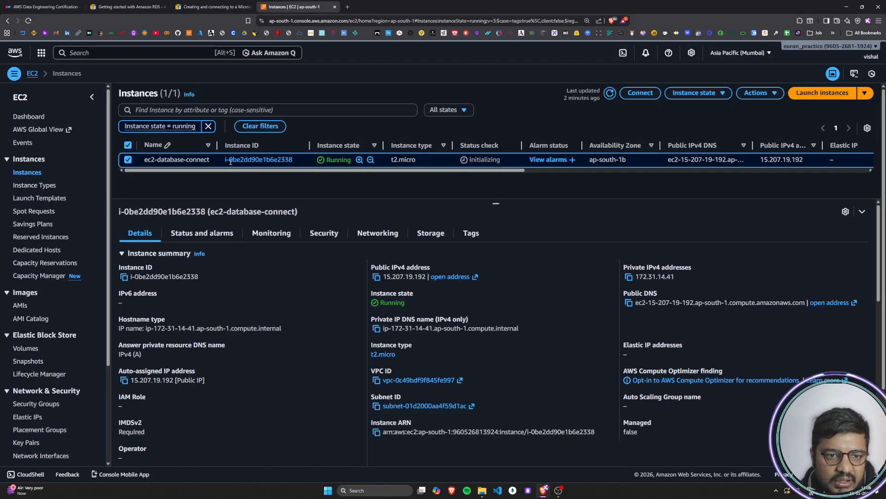
pyautogui.moveTo(221, 159)
pyautogui.mouseDown()
pyautogui.moveTo(296, 163)
pyautogui.moveTo(226, 147)
pyautogui.moveTo(257, 146)
pyautogui.moveTo(224, 146)
pyautogui.mouseUp()
pyautogui.click(274, 146)
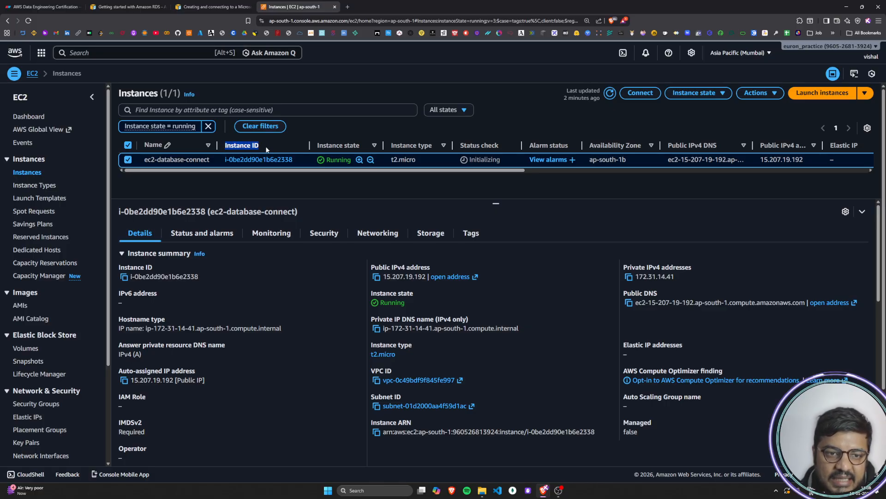
pyautogui.click(281, 149)
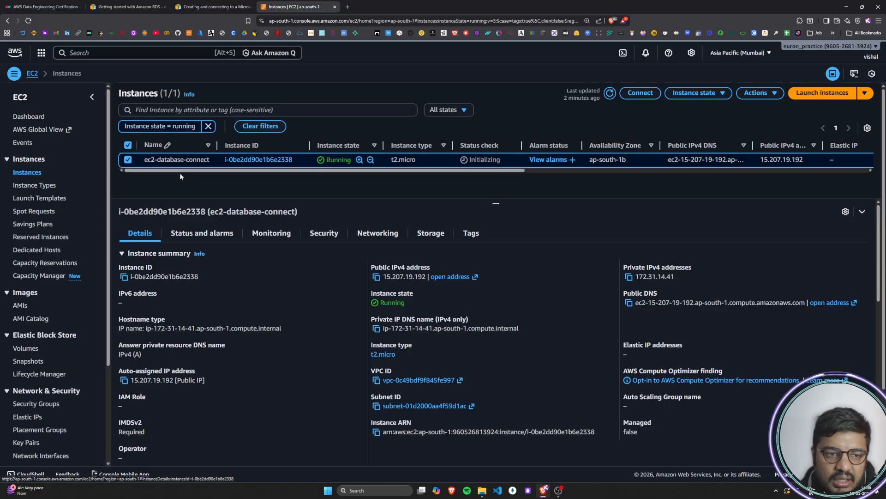
pyautogui.moveTo(112, 213); pyautogui.dragTo(206, 211)
pyautogui.click(197, 211)
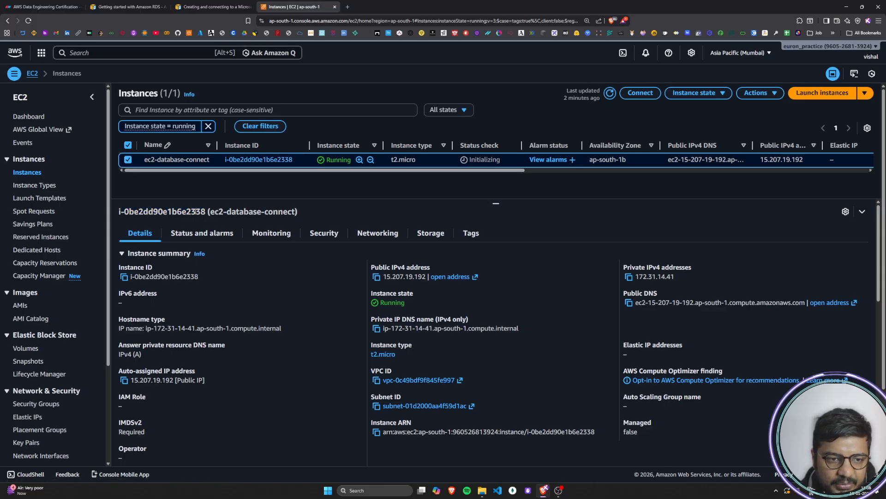
pyautogui.moveTo(153, 267); pyautogui.dragTo(125, 268)
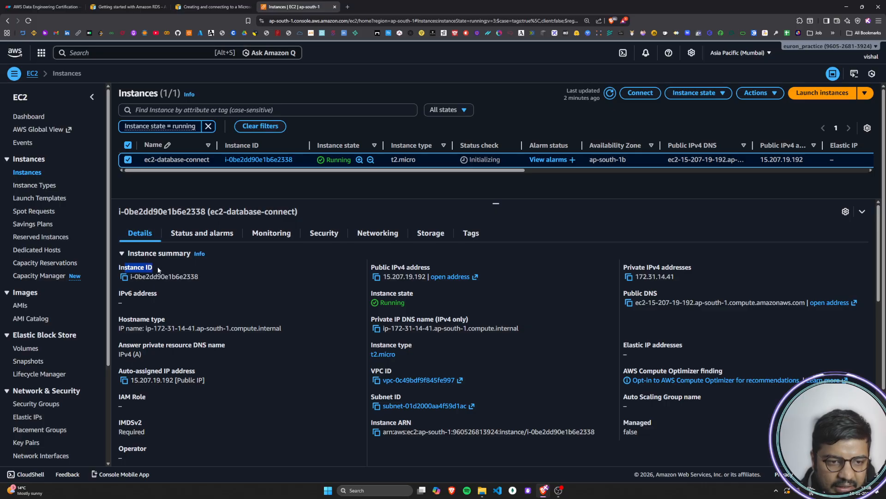
# Step: Skim the instance's details, and examine the hostname type and the answer private resource DNS name
pyautogui.scroll(-1, 193, 275)
pyautogui.scroll(-1, 193, 275)
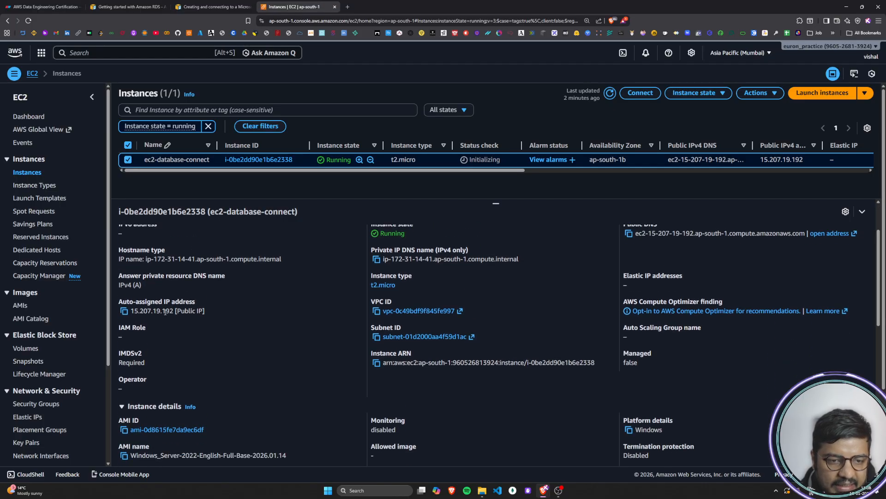
pyautogui.scroll(-1, 237, 339)
pyautogui.scroll(3, 236, 340)
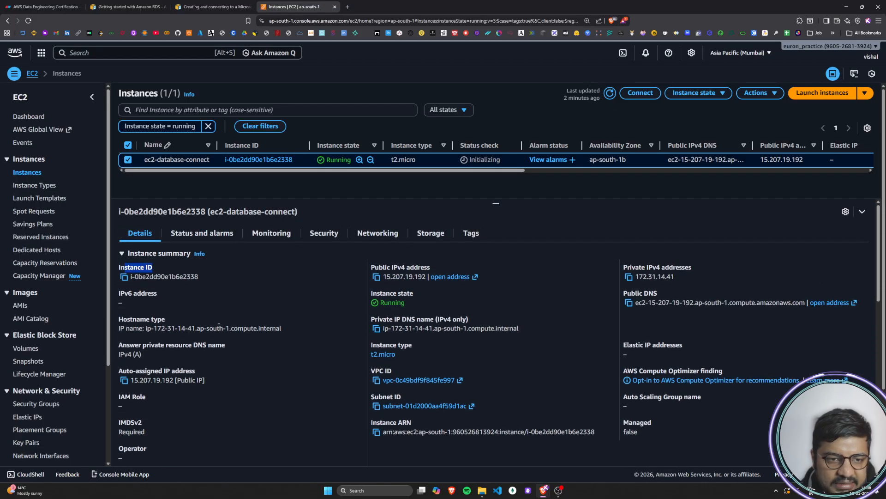
pyautogui.scroll(-3, 237, 379)
pyautogui.scroll(2, 194, 342)
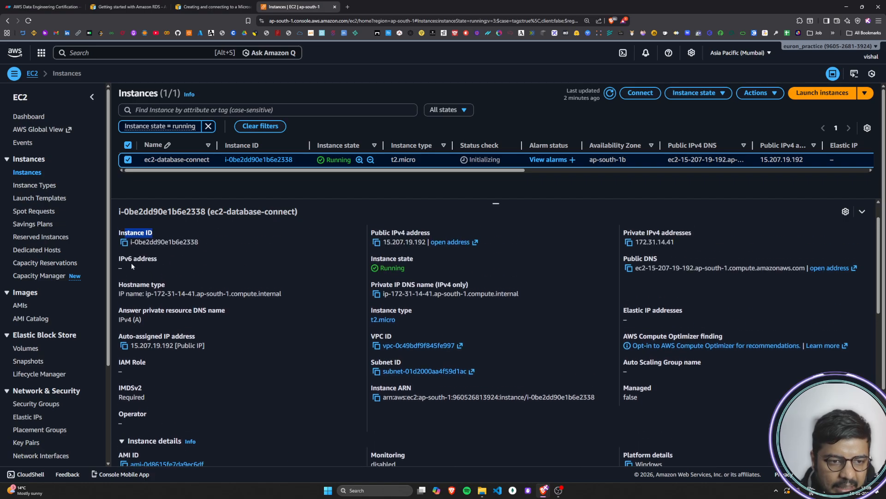
pyautogui.moveTo(127, 285); pyautogui.dragTo(175, 281)
pyautogui.click(175, 280)
pyautogui.moveTo(123, 311); pyautogui.dragTo(223, 311)
pyautogui.click(223, 311)
# Step: Check the auto-assigned IP address and the IAM role through Operator fields in the instance summary
pyautogui.scroll(-2, 222, 311)
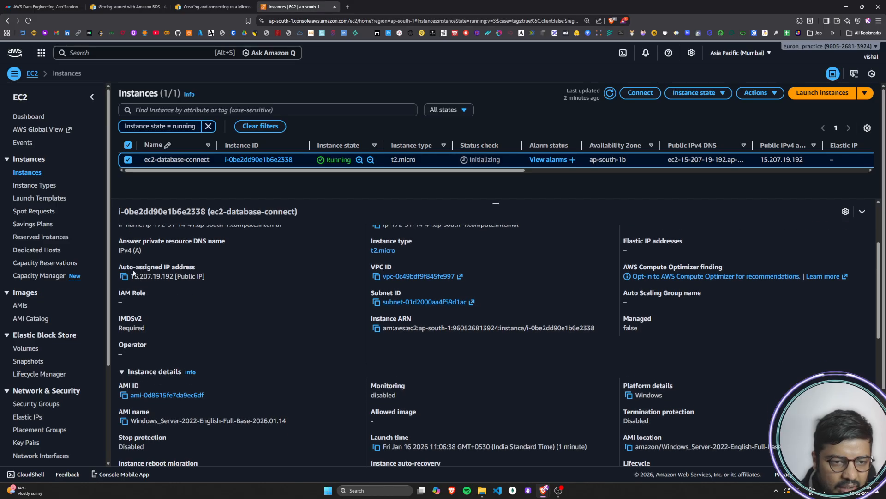
pyautogui.moveTo(125, 267); pyautogui.dragTo(187, 267)
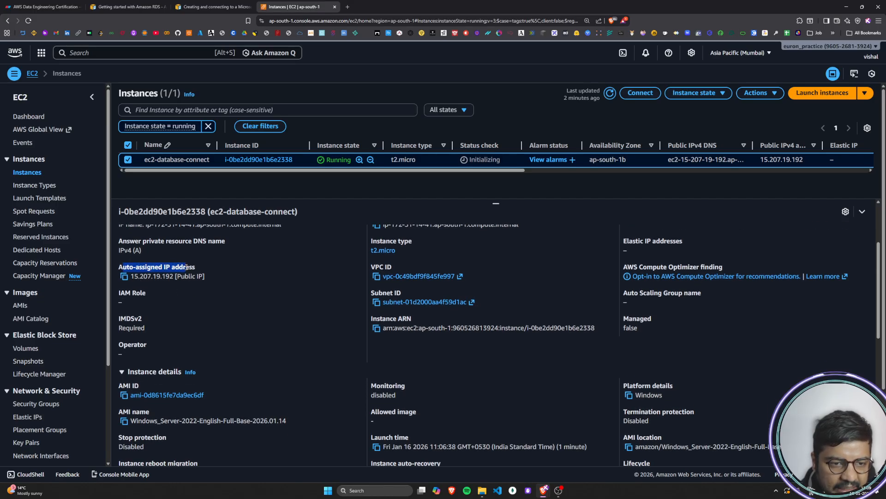
pyautogui.click(187, 266)
pyautogui.moveTo(124, 293); pyautogui.dragTo(179, 348)
pyautogui.click(164, 301)
pyautogui.click(179, 347)
# Step: Check the public IPv4 address and the instance state in the instance summary
pyautogui.scroll(3, 249, 357)
pyautogui.moveTo(379, 268); pyautogui.dragTo(433, 265)
pyautogui.click(427, 270)
pyautogui.click(433, 265)
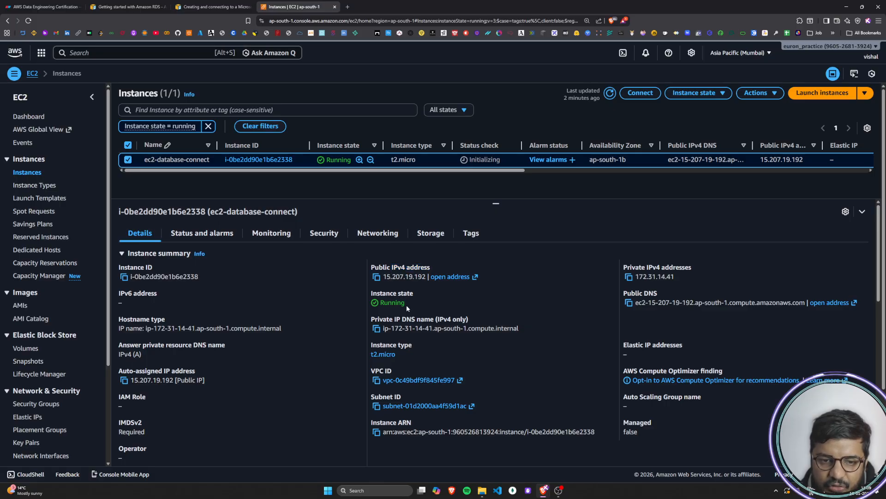
pyautogui.moveTo(379, 292); pyautogui.dragTo(420, 289)
pyautogui.click(419, 289)
# Step: Examine the private IP DNS name, instance type, VPC ID, subnet ID and instance ARN in the summary
pyautogui.moveTo(377, 318); pyautogui.dragTo(423, 319)
pyautogui.click(423, 319)
pyautogui.moveTo(380, 345); pyautogui.dragTo(412, 344)
pyautogui.moveTo(373, 371); pyautogui.dragTo(421, 420)
pyautogui.click(396, 372)
pyautogui.click(423, 420)
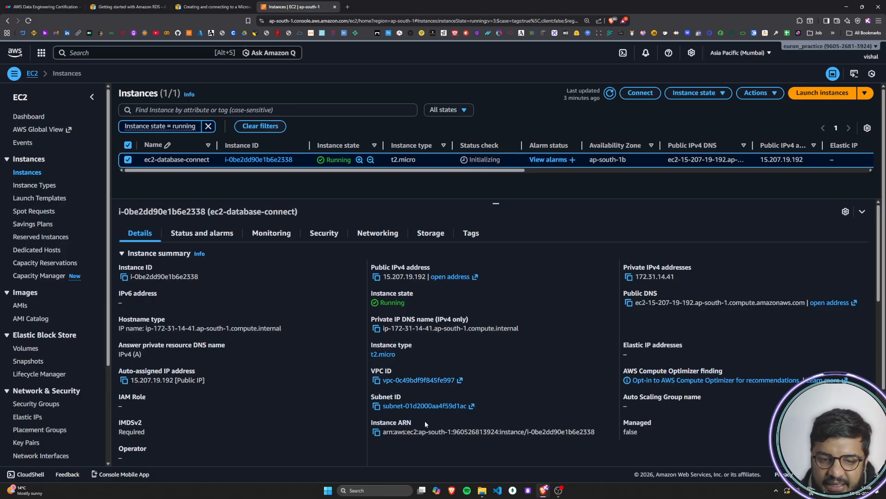
# Step: Examine the private IPv4 addresses, public DNS, Elastic IP addresses and Compute Optimizer finding in the summary
pyautogui.moveTo(631, 267); pyautogui.dragTo(702, 265)
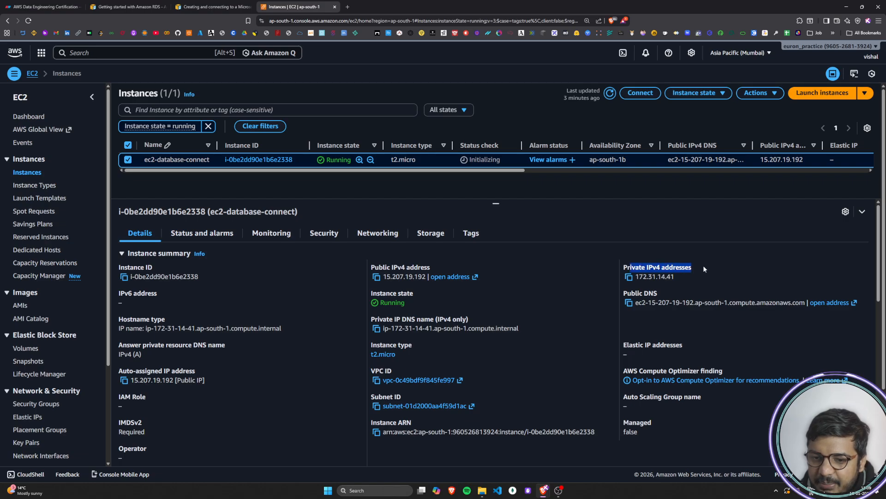
pyautogui.click(703, 265)
pyautogui.moveTo(624, 293); pyautogui.dragTo(661, 290)
pyautogui.moveTo(637, 345); pyautogui.dragTo(676, 344)
pyautogui.moveTo(634, 370); pyautogui.dragTo(709, 364)
pyautogui.click(706, 358)
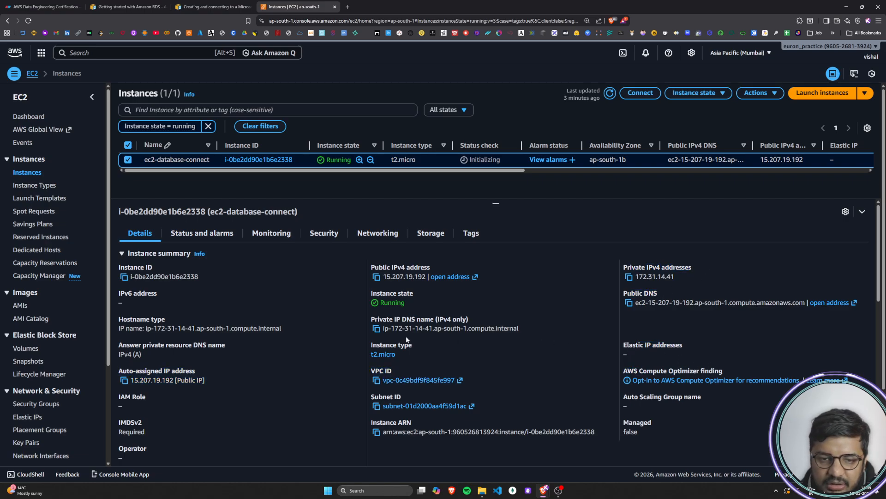
# Step: Check the AMI ID and AMI name in the instance details of ec2-database-connect
pyautogui.scroll(-5, 351, 339)
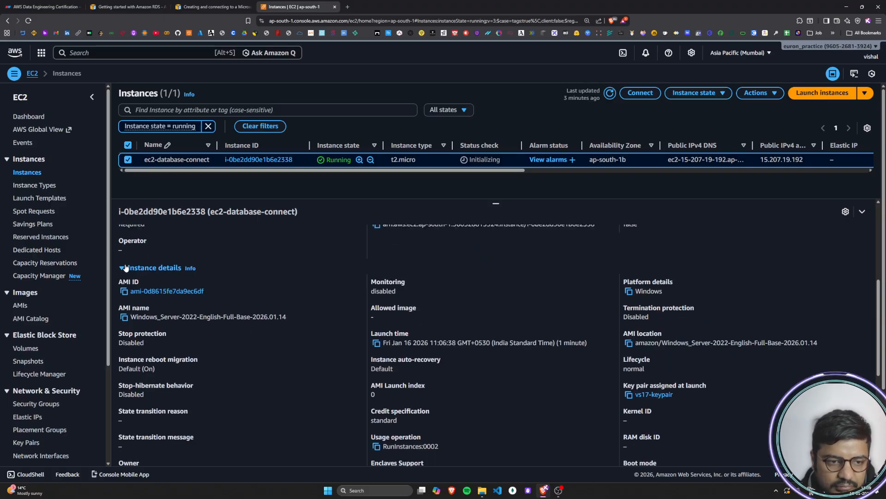
pyautogui.moveTo(123, 279); pyautogui.dragTo(140, 282)
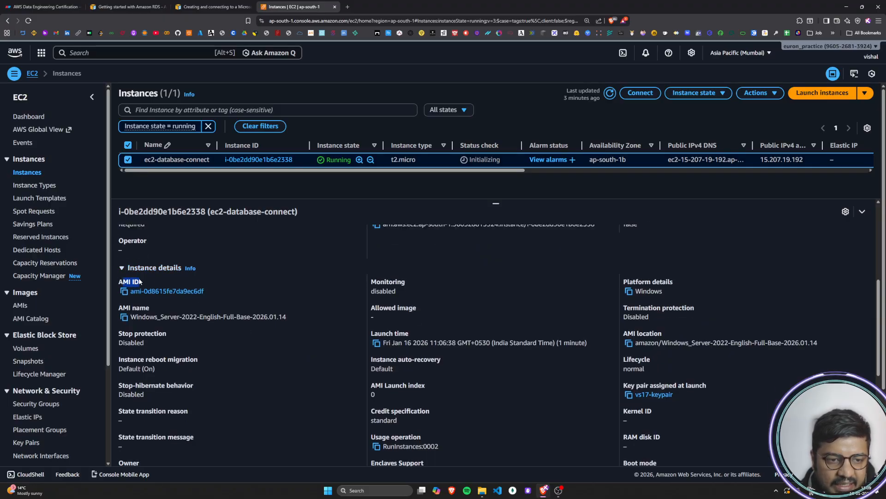
pyautogui.click(141, 281)
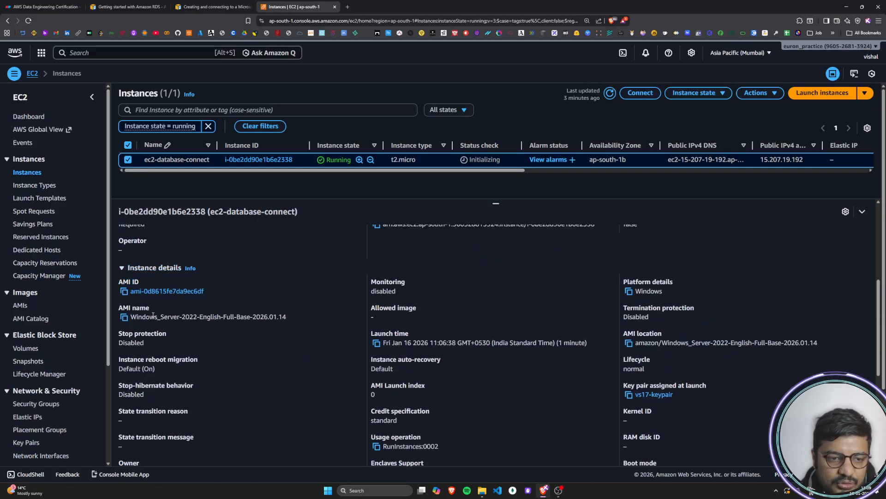
pyautogui.moveTo(125, 310); pyautogui.dragTo(148, 312)
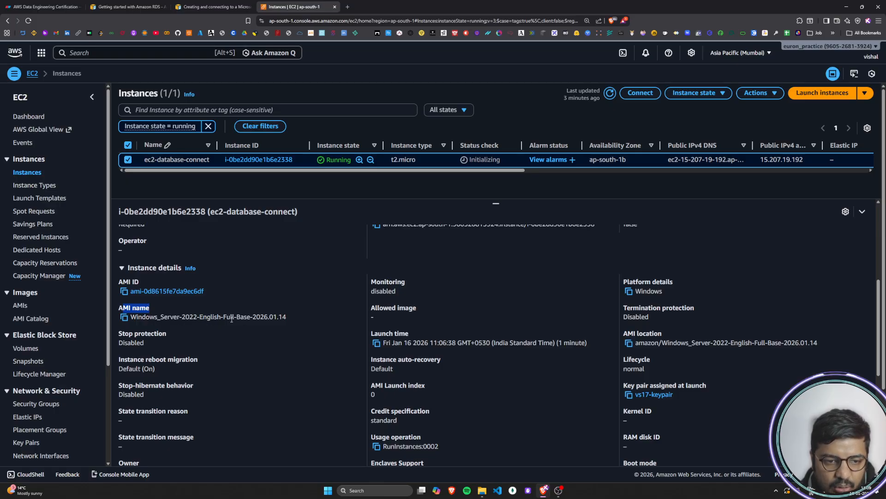
pyautogui.click(156, 337)
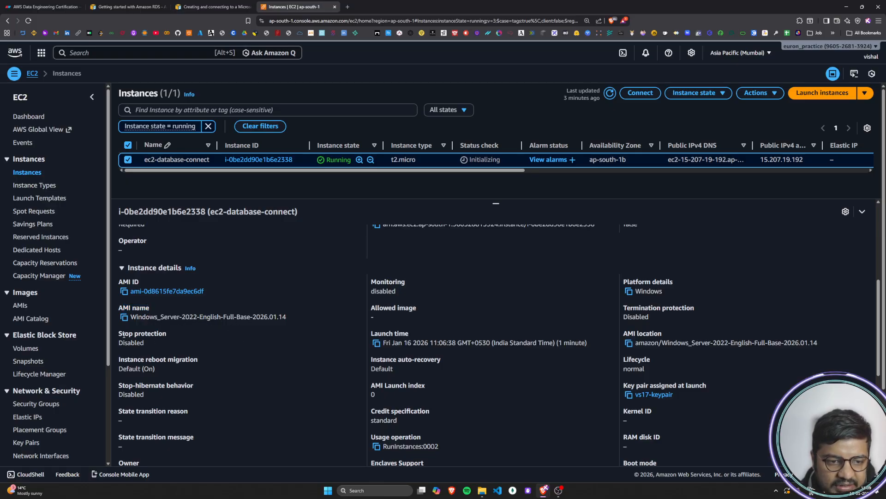
# Step: Examine stop protection, reboot migration, stop-hibernate behavior, and the host, placement group and capacity reservation details of the instance
pyautogui.moveTo(119, 332); pyautogui.dragTo(218, 366)
pyautogui.click(157, 350)
pyautogui.click(218, 367)
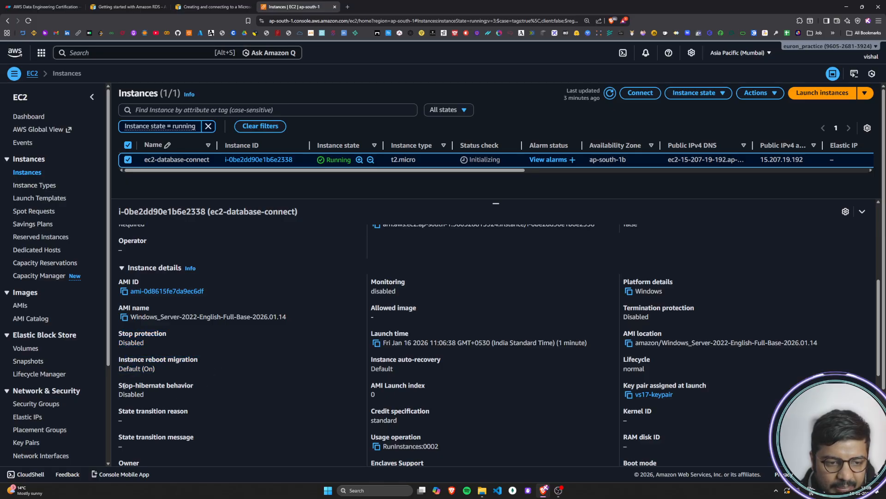
pyautogui.moveTo(121, 385); pyautogui.dragTo(211, 387)
pyautogui.click(212, 388)
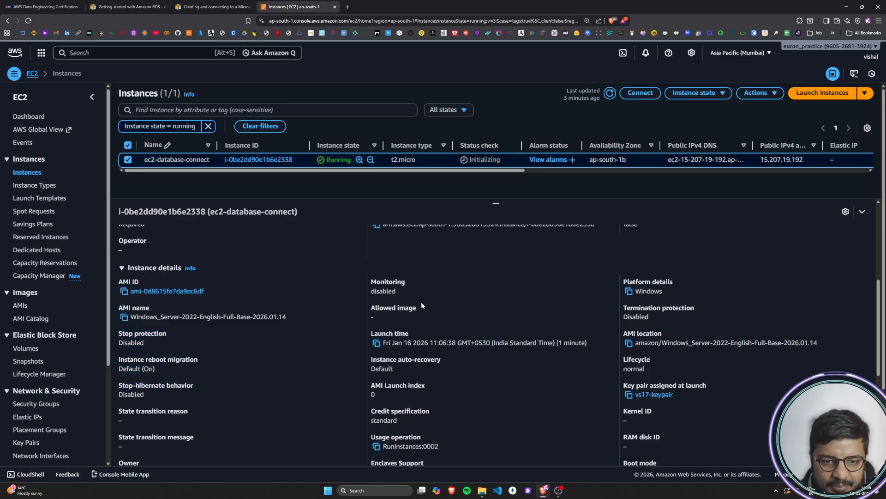
pyautogui.scroll(-3, 421, 305)
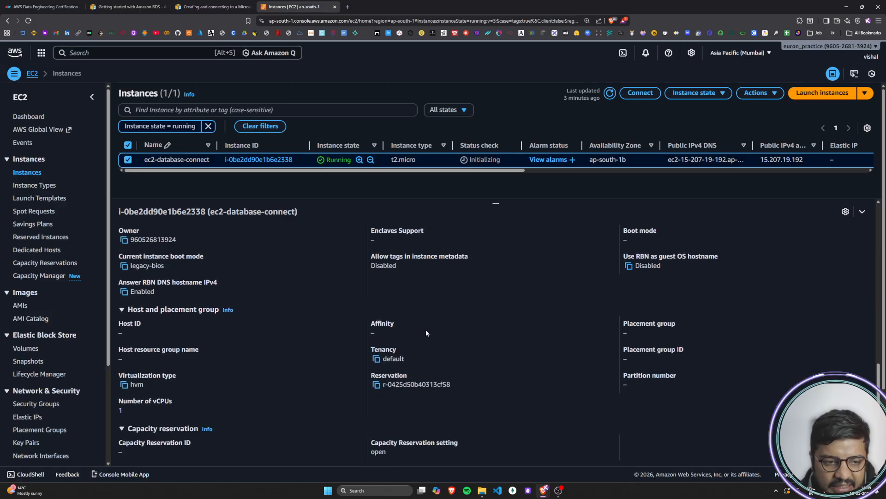
pyautogui.scroll(2, 640, 390)
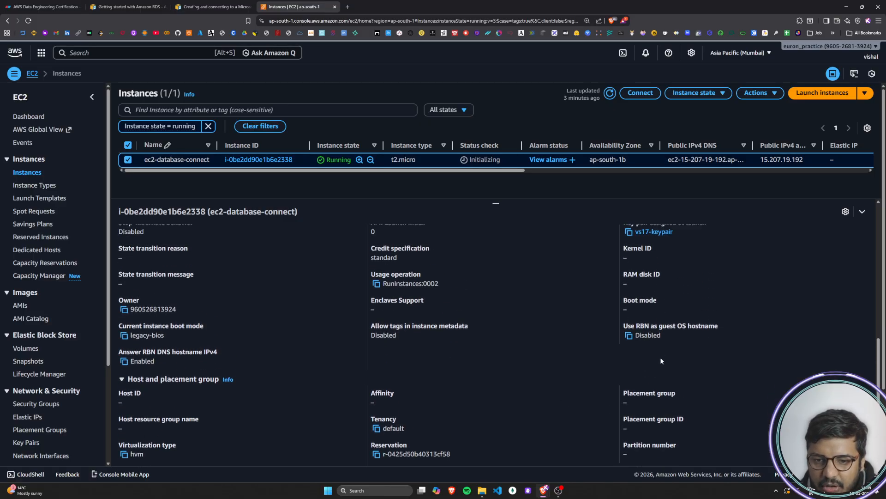
pyautogui.scroll(4, 662, 357)
pyautogui.scroll(5, 669, 377)
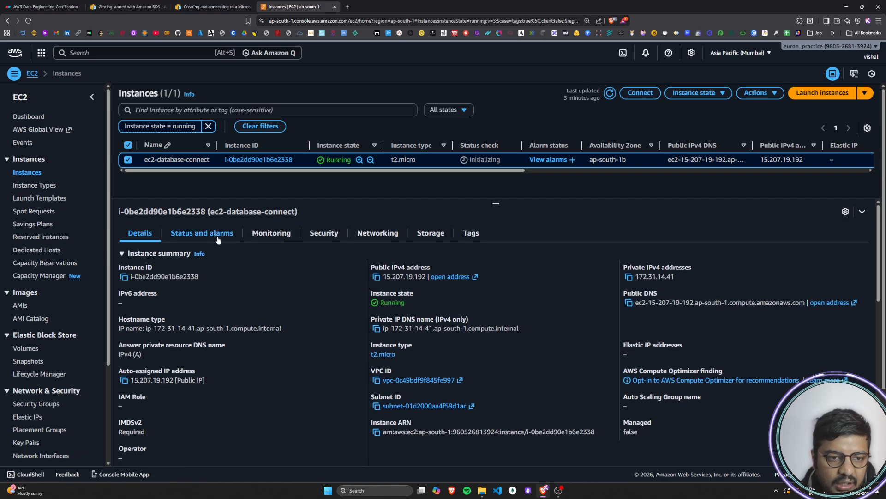
# Step: Review the instance's status checks, the available status check actions and metrics, and collapse the metrics and alarms sections
pyautogui.click(219, 238)
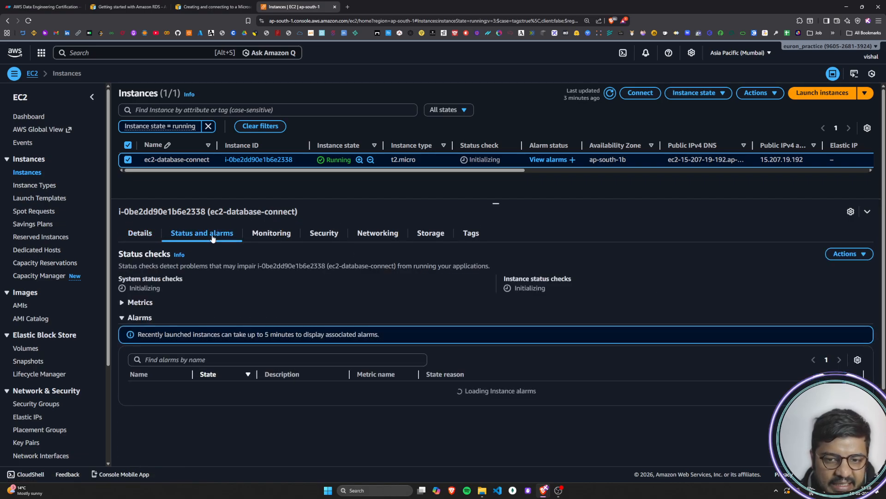
pyautogui.click(845, 254)
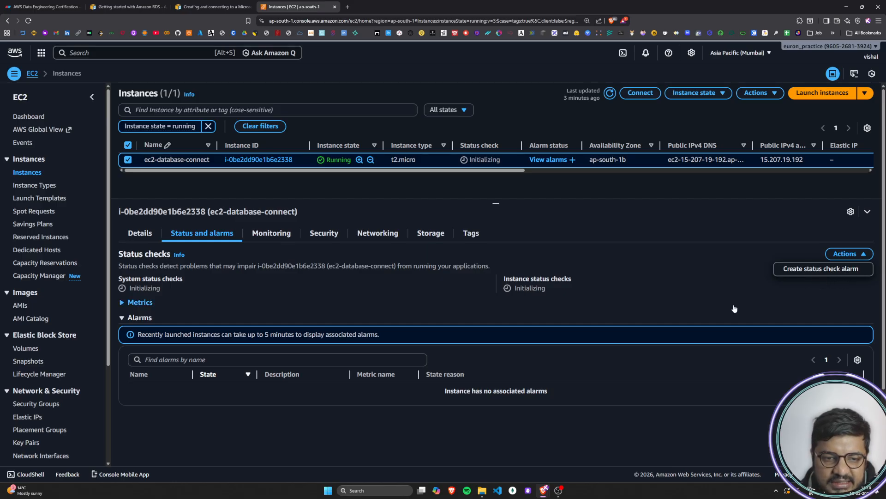
pyautogui.click(616, 308)
pyautogui.click(135, 302)
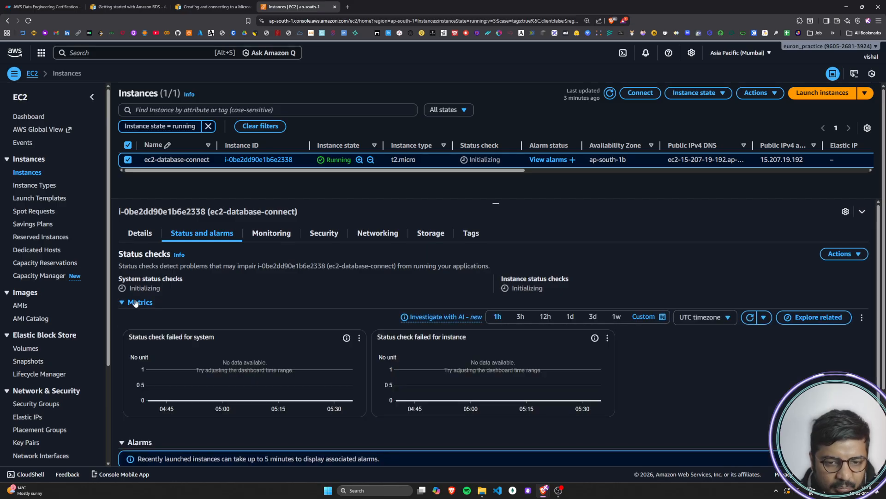
pyautogui.click(134, 302)
pyautogui.click(123, 318)
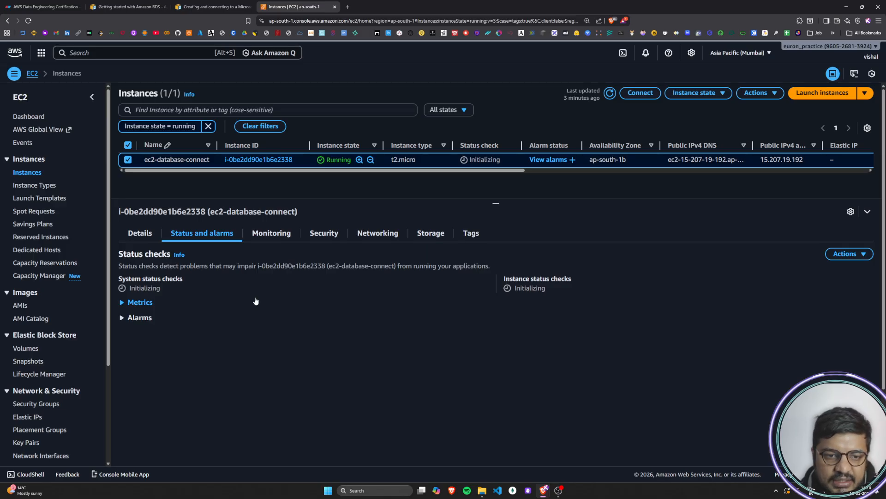
# Step: Review the instance's monitoring charts and its security group with the inbound and outbound rules
pyautogui.click(262, 233)
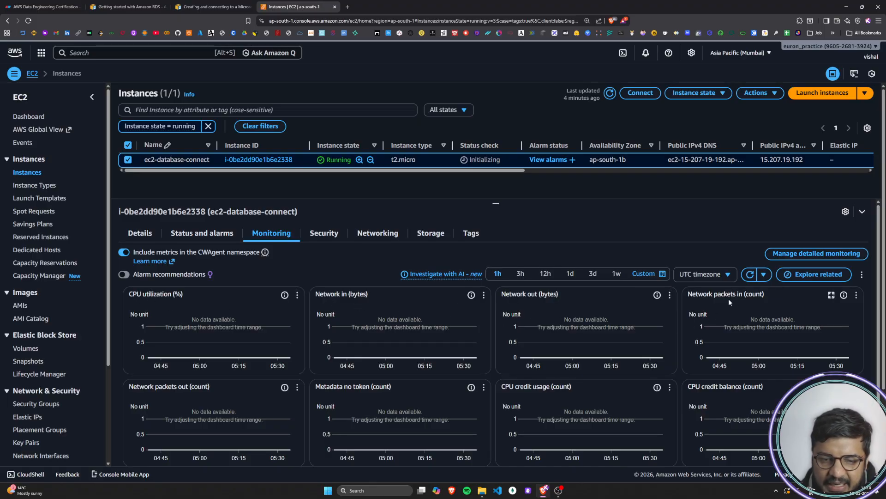
pyautogui.scroll(-1, 728, 299)
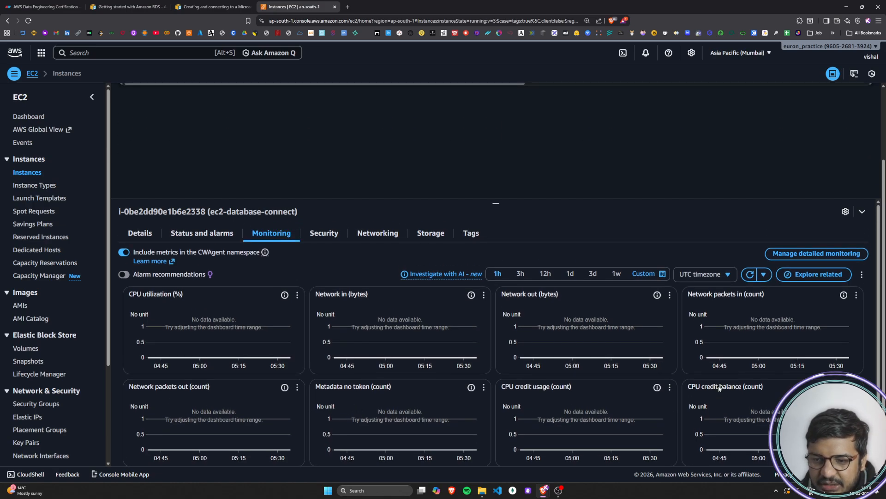
pyautogui.click(329, 233)
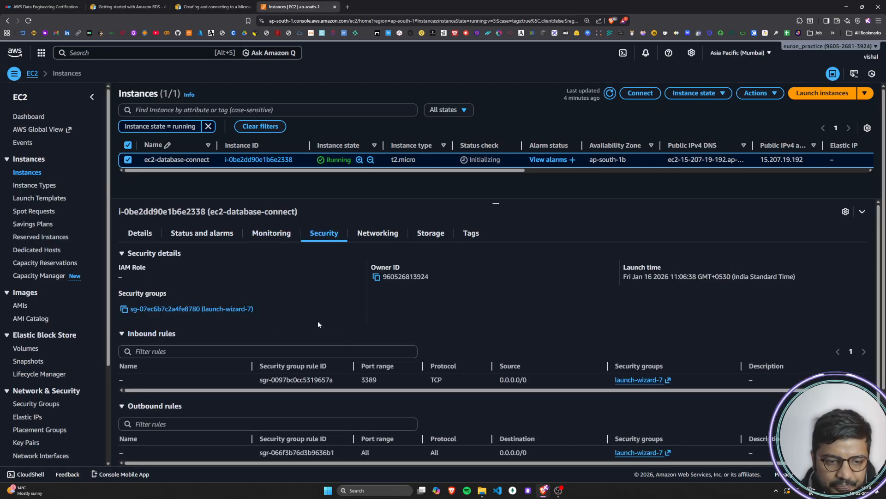
pyautogui.scroll(-1, 319, 325)
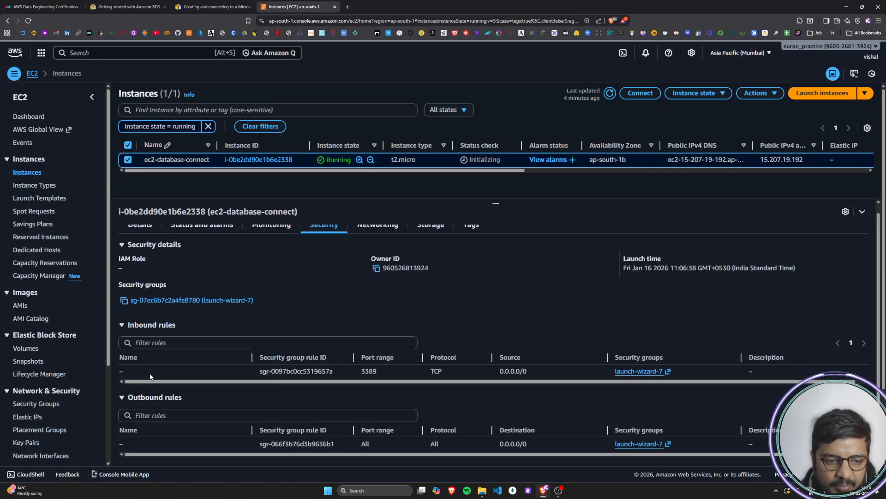
pyautogui.scroll(1, 377, 308)
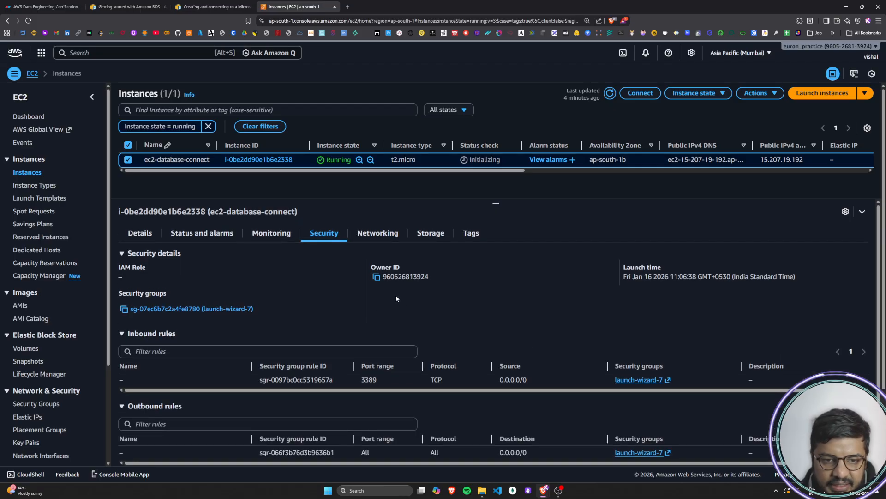
# Step: Examine the instance's networking information, including availability zone ID, public and private IPv4 addresses, hostname and DNS
pyautogui.click(382, 237)
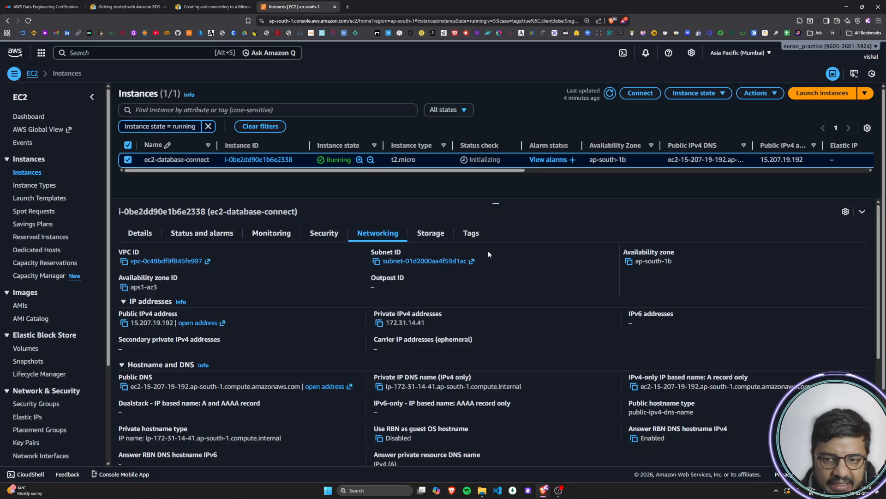
pyautogui.moveTo(124, 278); pyautogui.dragTo(204, 276)
pyautogui.click(203, 277)
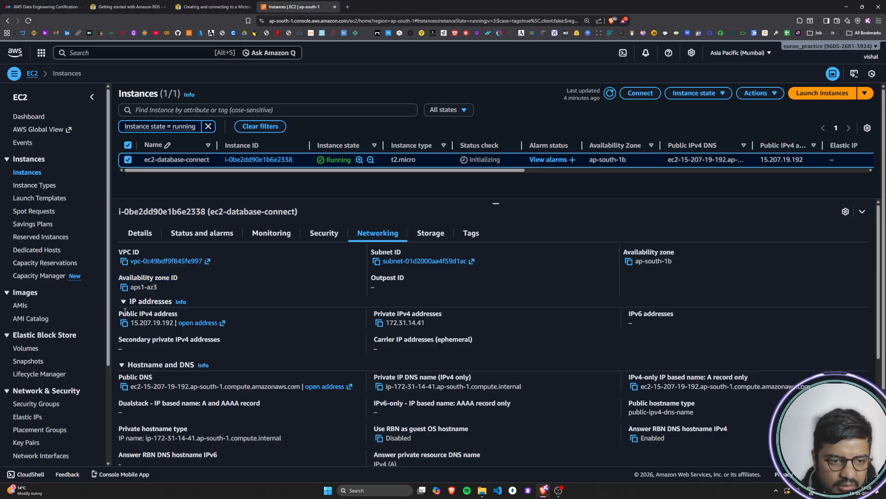
pyautogui.moveTo(121, 313); pyautogui.dragTo(181, 313)
pyautogui.click(197, 314)
pyautogui.moveTo(375, 313); pyautogui.dragTo(478, 312)
pyautogui.click(478, 312)
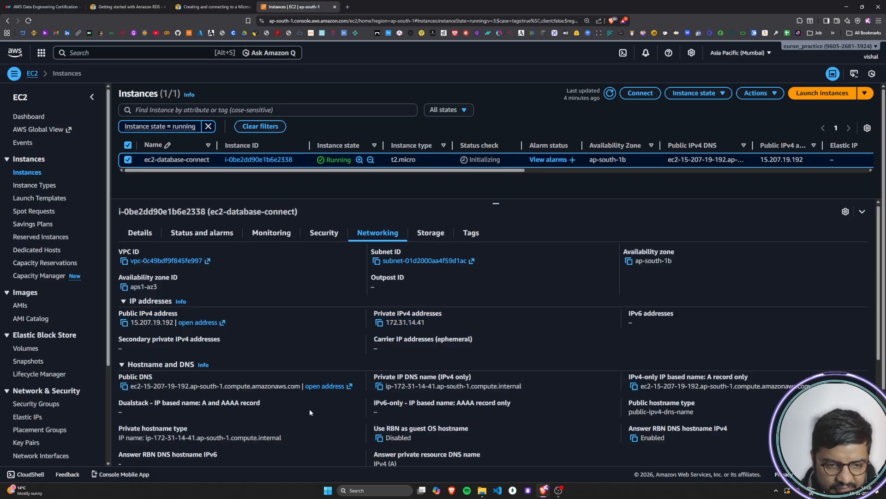
pyautogui.scroll(-3, 309, 409)
pyautogui.scroll(-1, 311, 395)
pyautogui.scroll(4, 311, 396)
# Step: Review the instance's root and block devices and its tags, and return to the instance details
pyautogui.click(430, 234)
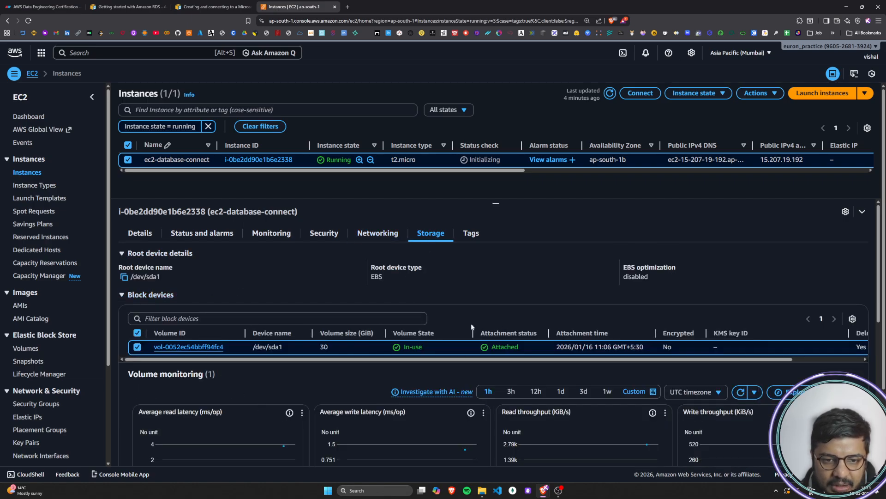
pyautogui.click(471, 234)
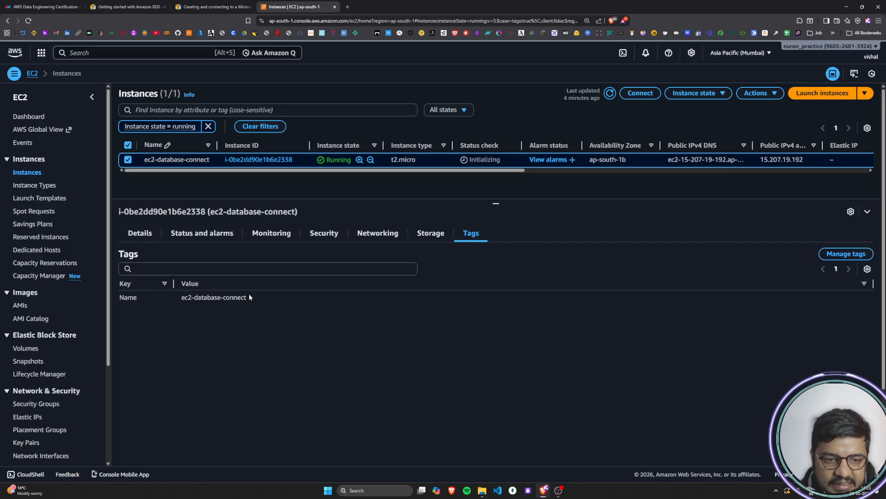
pyautogui.moveTo(120, 283); pyautogui.dragTo(408, 386)
pyautogui.click(409, 386)
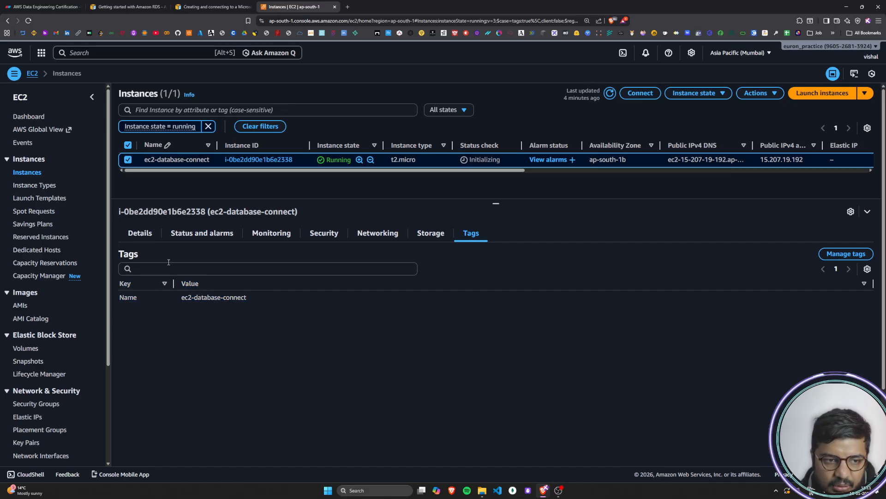
pyautogui.click(136, 236)
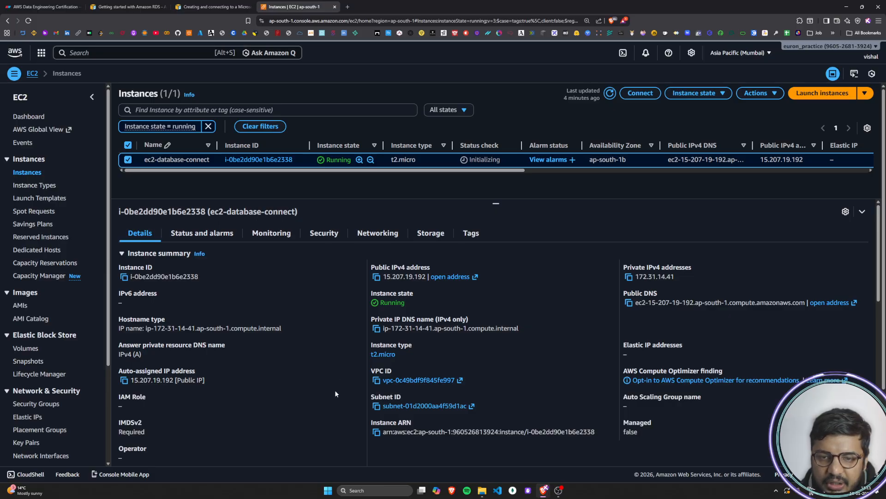
# Step: Read steps 6 and 7 of the EC2 section in the RDS SQL Server guide, and check the instance state in the EC2 console
pyautogui.click(215, 6)
pyautogui.scroll(-4, 621, 252)
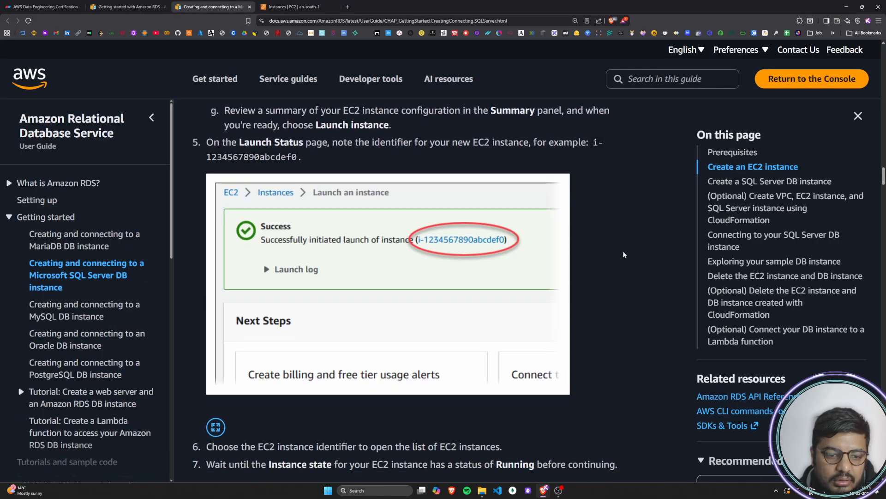
pyautogui.scroll(-2, 622, 255)
pyautogui.moveTo(212, 255); pyautogui.dragTo(502, 256)
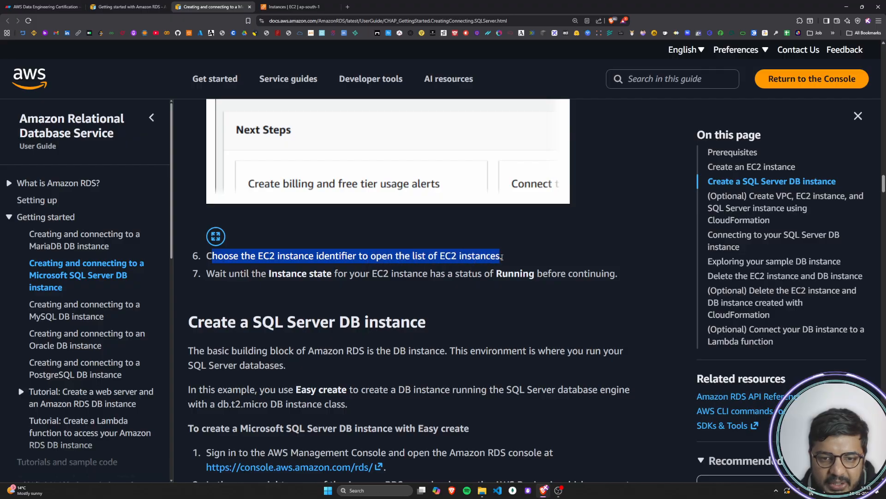
pyautogui.click(308, 270)
pyautogui.moveTo(220, 274)
pyautogui.mouseDown()
pyautogui.moveTo(630, 278)
pyautogui.moveTo(204, 274)
pyautogui.mouseUp()
pyautogui.click(631, 279)
pyautogui.click(345, 280)
pyautogui.click(291, 6)
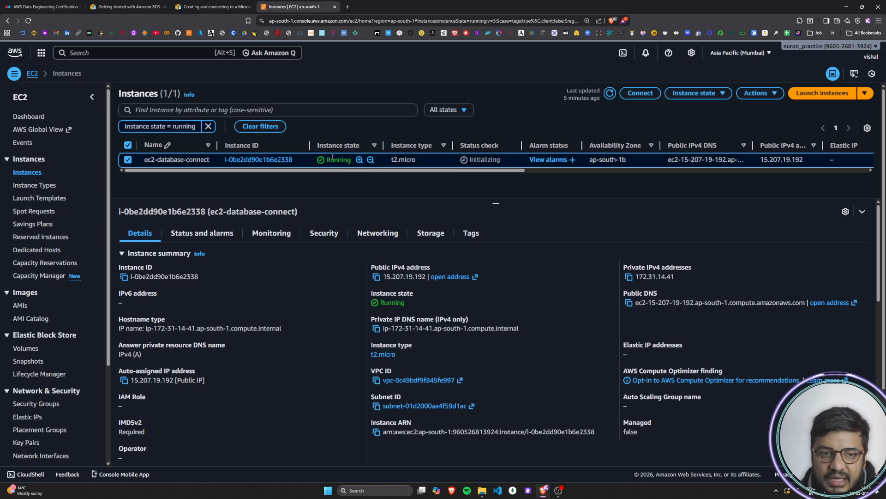
# Step: Return to the RDS guide and locate the section on creating a SQL Server DB instance
pyautogui.click(213, 7)
pyautogui.scroll(-5, 526, 301)
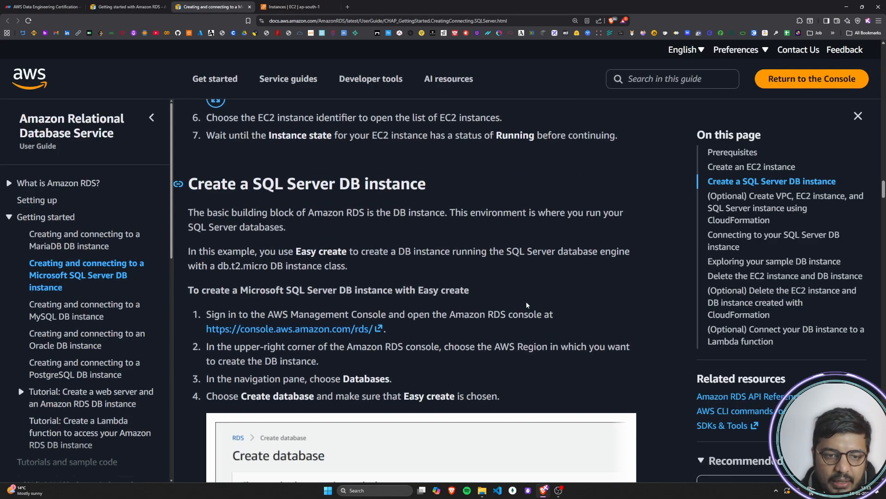
pyautogui.moveTo(204, 148); pyautogui.dragTo(427, 150)
pyautogui.click(489, 187)
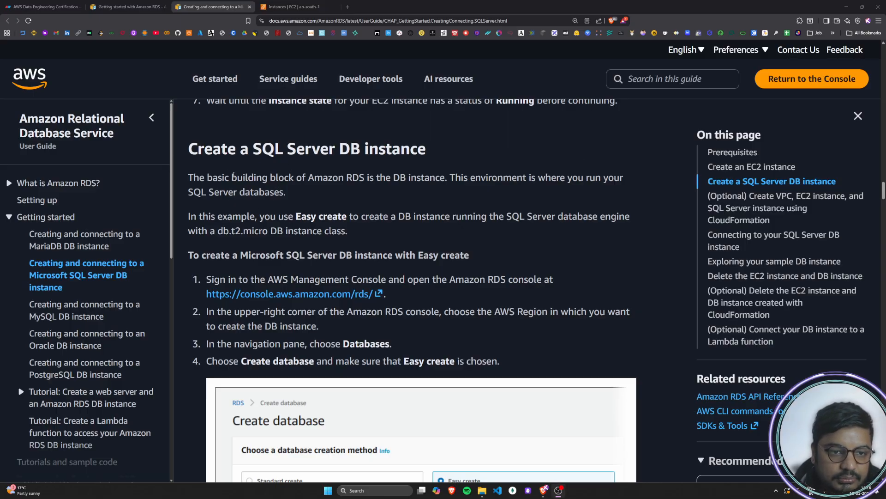
pyautogui.moveTo(185, 148); pyautogui.dragTo(450, 150)
pyautogui.click(451, 154)
pyautogui.moveTo(241, 151); pyautogui.dragTo(418, 148)
pyautogui.click(417, 146)
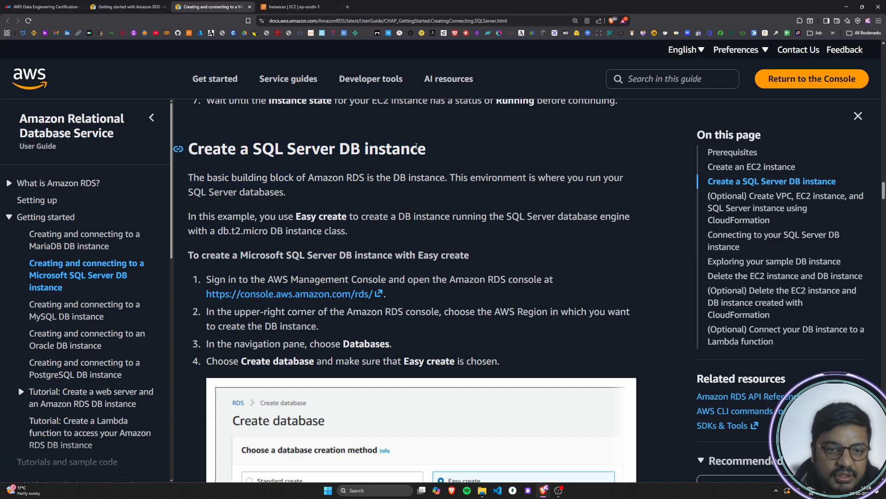
# Step: Read the guide's introductory paragraph on the DB instance as the basic building block of Amazon RDS
pyautogui.scroll(-1, 372, 138)
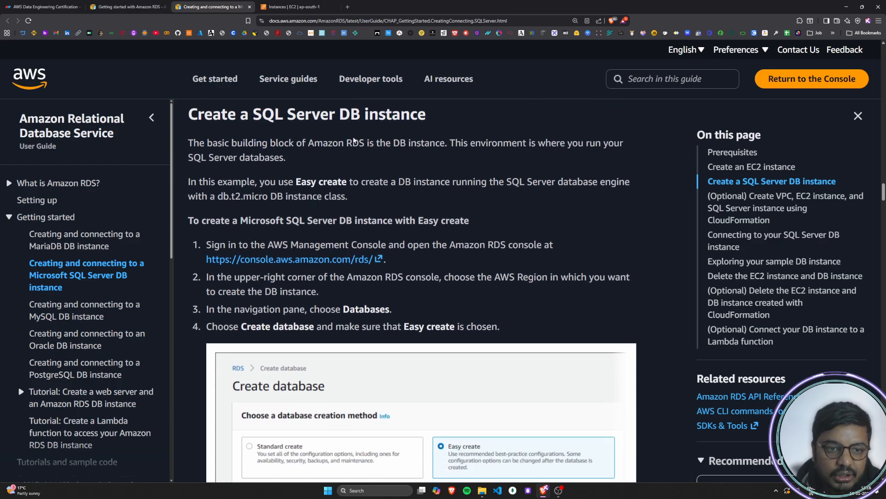
pyautogui.moveTo(200, 145); pyautogui.dragTo(623, 144)
pyautogui.moveTo(188, 157); pyautogui.dragTo(289, 160)
pyautogui.click(289, 160)
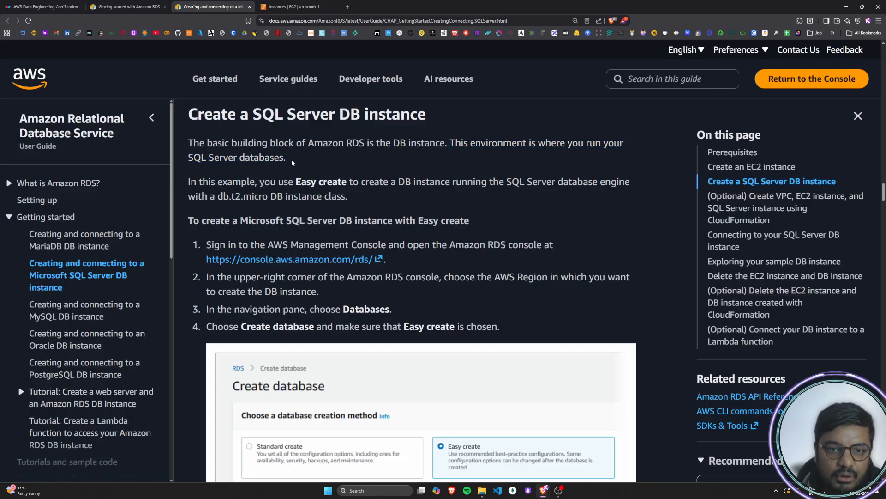
pyautogui.moveTo(377, 147); pyautogui.dragTo(428, 146)
pyautogui.click(427, 147)
pyautogui.moveTo(315, 147); pyautogui.dragTo(447, 146)
pyautogui.click(362, 144)
pyautogui.doubleClick(363, 144)
pyautogui.click(381, 155)
pyautogui.click(447, 147)
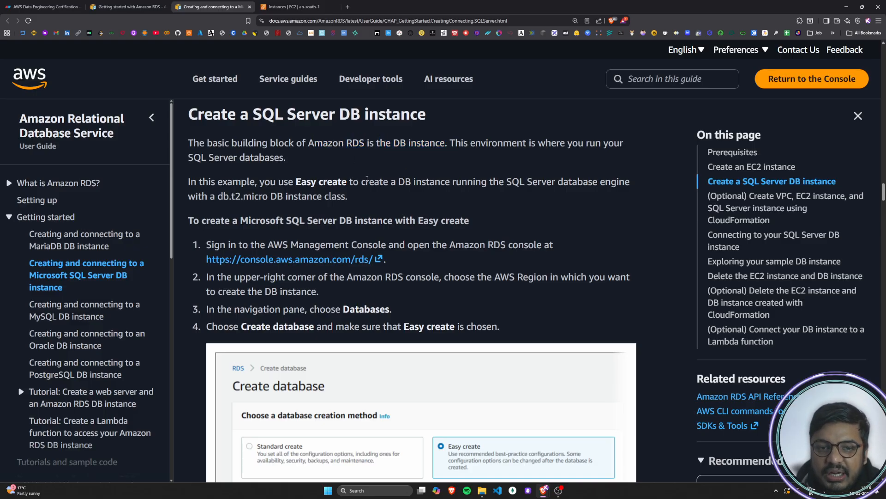
# Step: Read the guide's Easy create introduction and step 1 on signing in and opening the Amazon RDS console
pyautogui.moveTo(190, 182); pyautogui.dragTo(631, 182)
pyautogui.click(316, 192)
pyautogui.moveTo(189, 198); pyautogui.dragTo(363, 198)
pyautogui.click(363, 198)
pyautogui.scroll(-1, 236, 184)
pyautogui.moveTo(195, 187); pyautogui.dragTo(475, 187)
pyautogui.click(474, 187)
pyautogui.scroll(-1, 474, 187)
pyautogui.moveTo(215, 175); pyautogui.dragTo(565, 176)
pyautogui.click(565, 177)
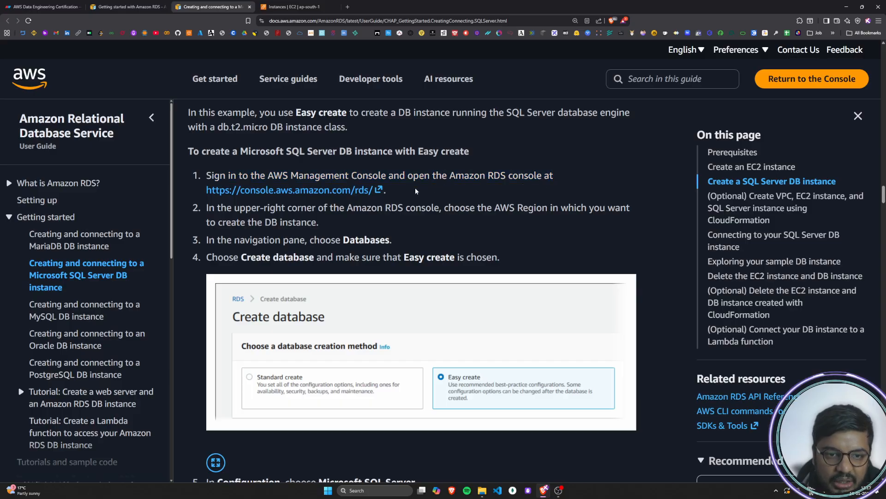
# Step: Open the Amazon RDS console from the link in step 1 of the guide
pyautogui.click(297, 7)
pyautogui.click(95, 50)
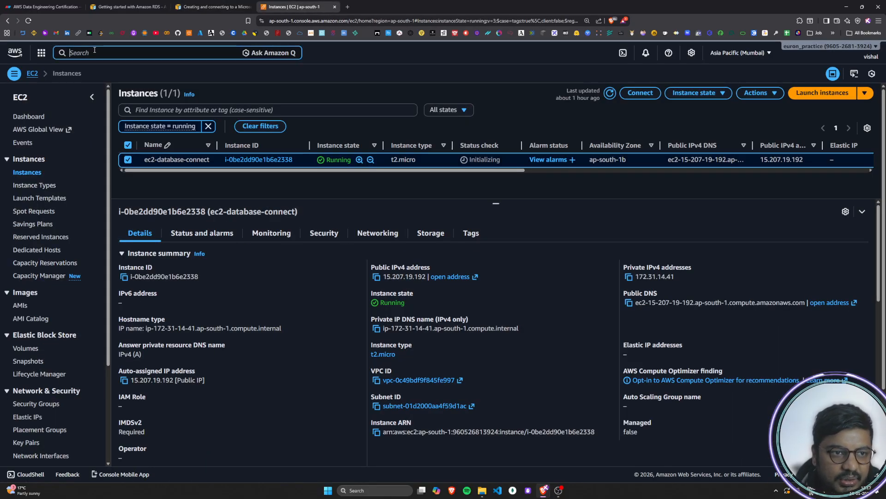
pyautogui.click(213, 7)
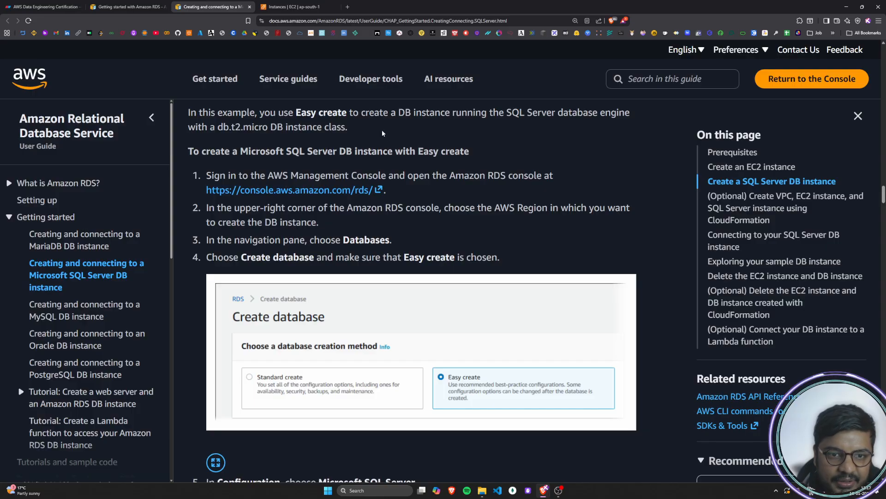
pyautogui.click(316, 188)
pyautogui.click(210, 7)
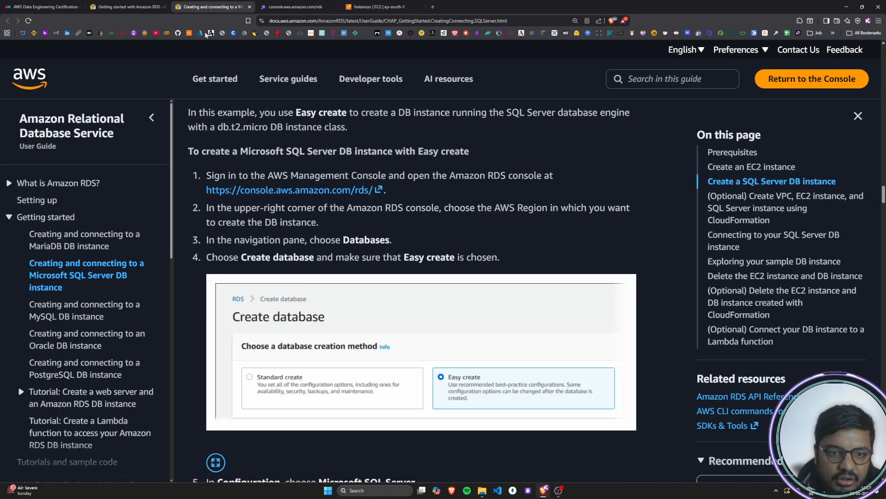
pyautogui.click(279, 7)
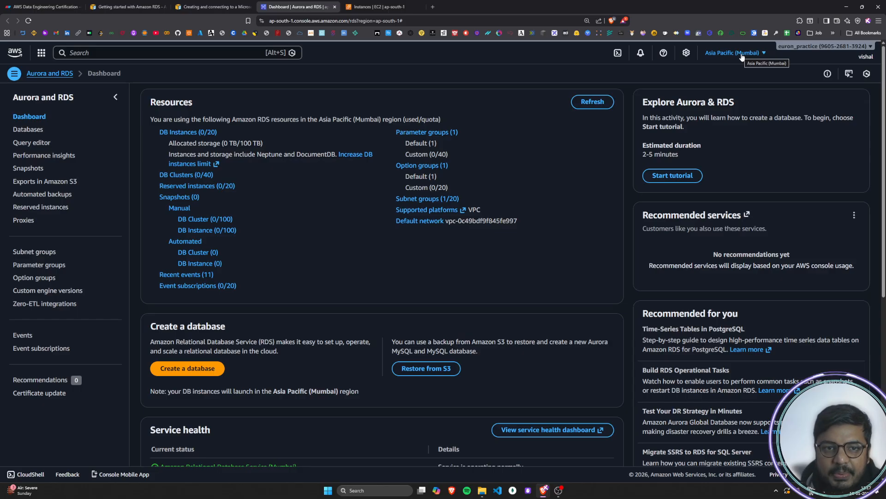
# Step: Compare the region selected in the RDS console with the one in the EC2 console
pyautogui.hotkey('ctrl', 'Tab')
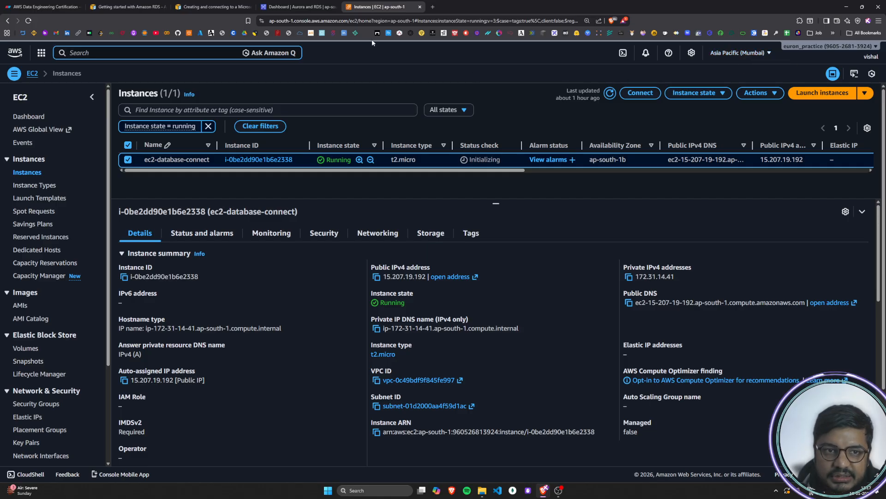
pyautogui.click(302, 10)
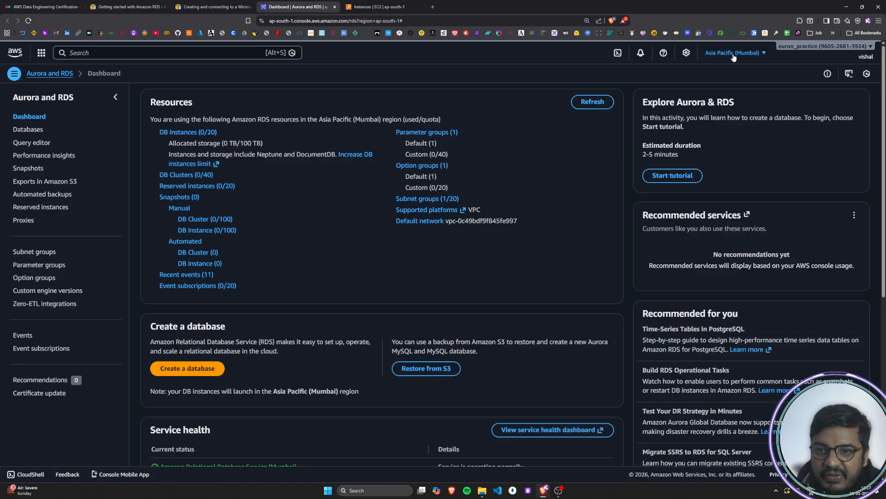
pyautogui.click(378, 7)
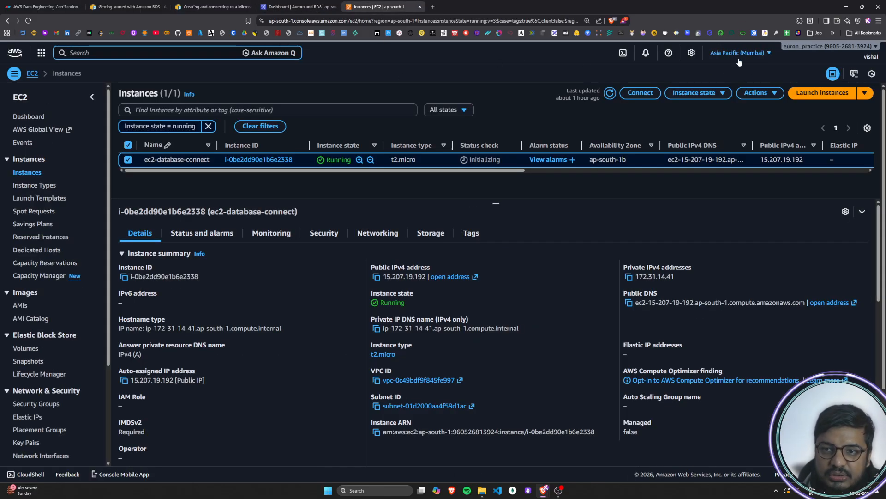
pyautogui.hotkey('ctrl', 'shift', 'Tab')
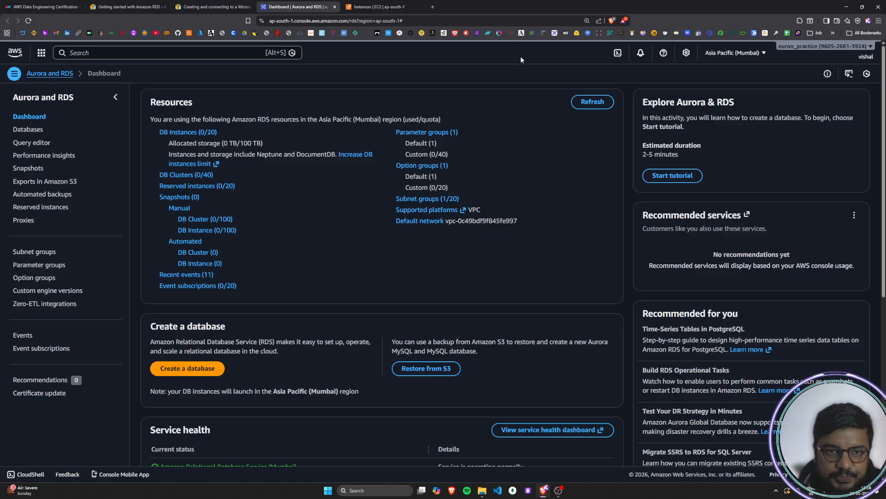
# Step: Open the EC2 dashboard and refresh its resource summary
pyautogui.click(379, 6)
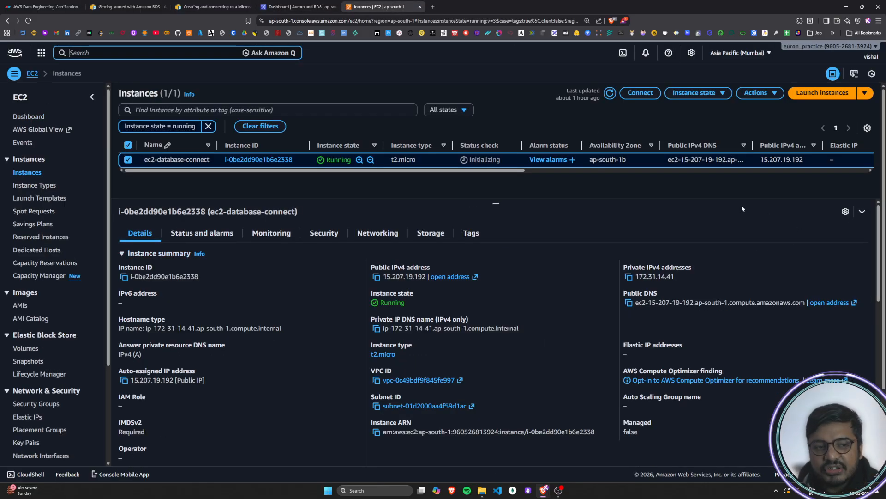
pyautogui.click(29, 117)
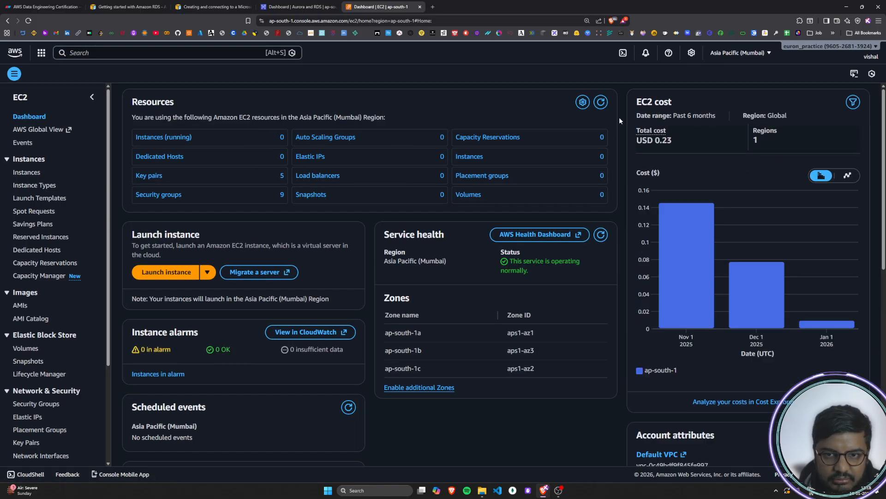
pyautogui.click(605, 106)
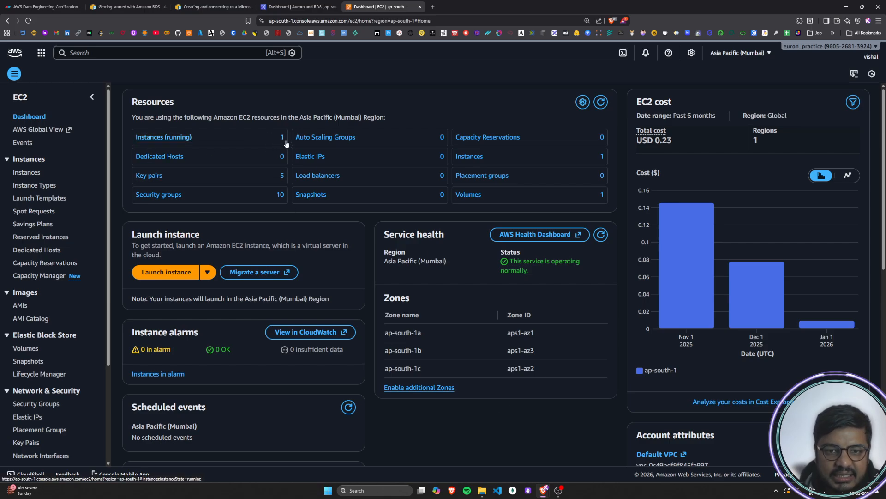
# Step: Check the EC2 resources in the N. Virginia region (us-east-1) and switch the console back to Mumbai (ap-south-1)
pyautogui.click(752, 60)
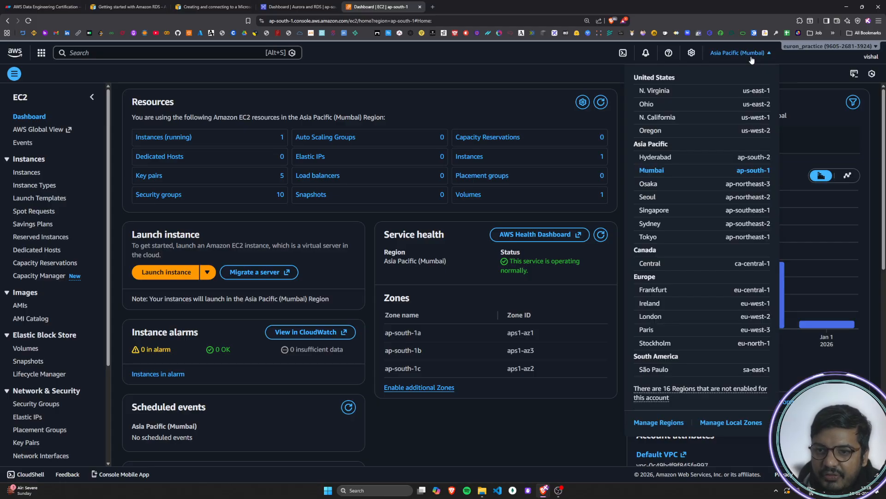
pyautogui.click(733, 91)
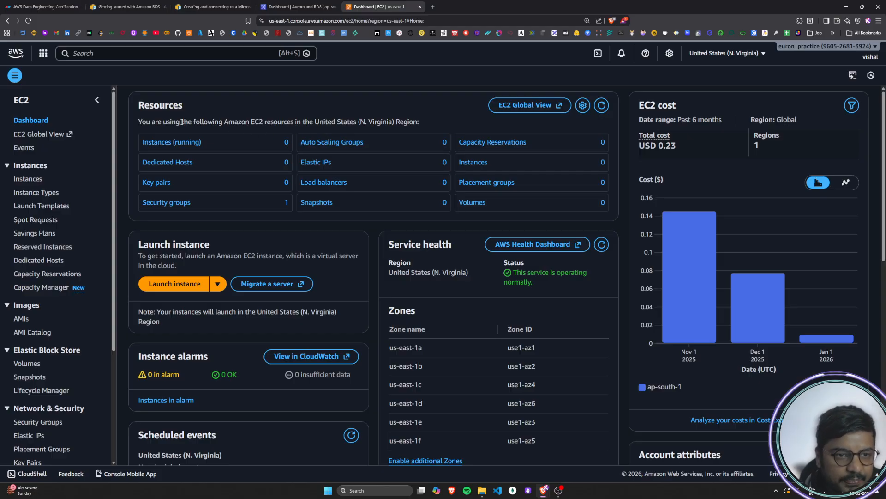
pyautogui.moveTo(140, 122); pyautogui.dragTo(181, 121)
pyautogui.click(432, 116)
pyautogui.click(722, 53)
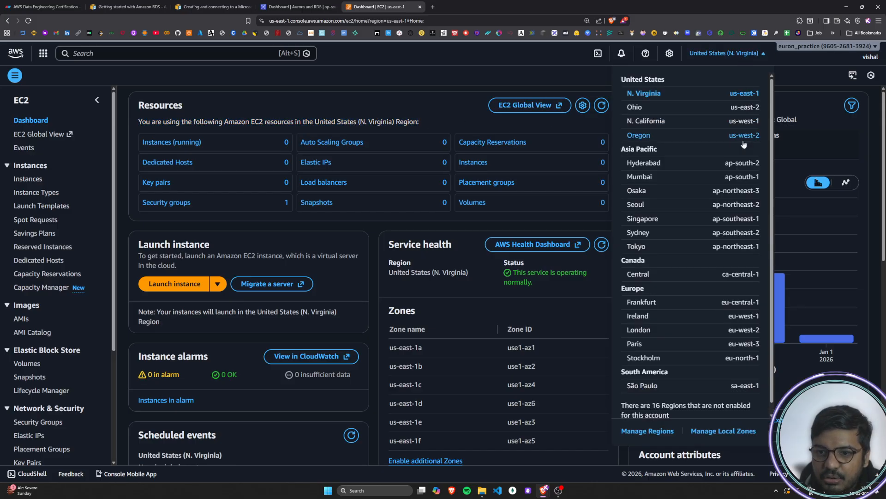
pyautogui.click(639, 176)
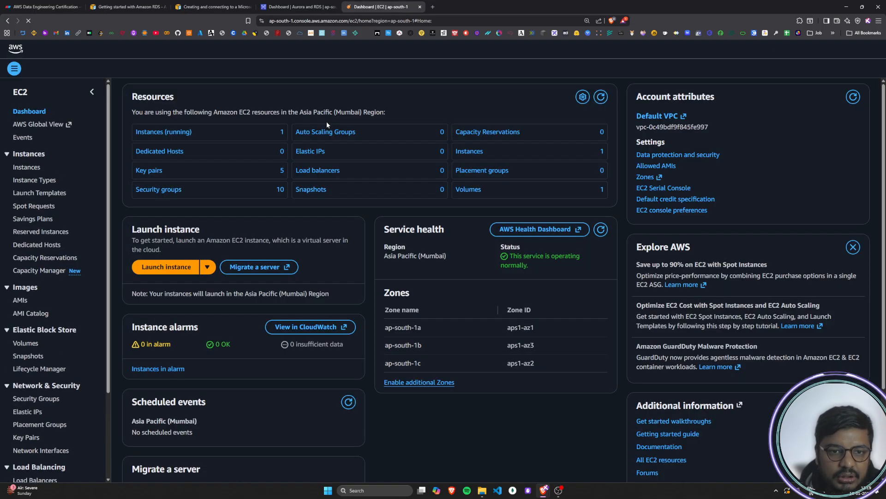
# Step: Review the EC2 resource summary for the Mumbai region and list its running instances
pyautogui.moveTo(152, 118); pyautogui.dragTo(319, 119)
pyautogui.click(318, 119)
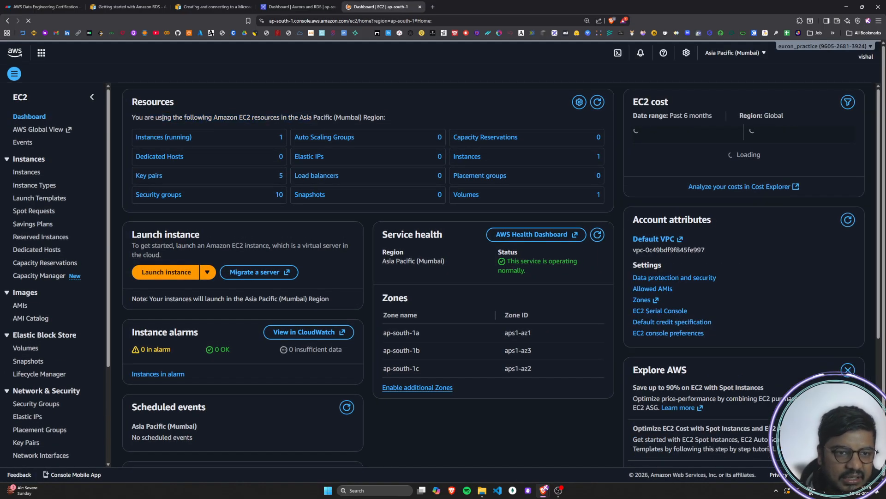
pyautogui.moveTo(139, 119); pyautogui.dragTo(395, 115)
pyautogui.click(396, 114)
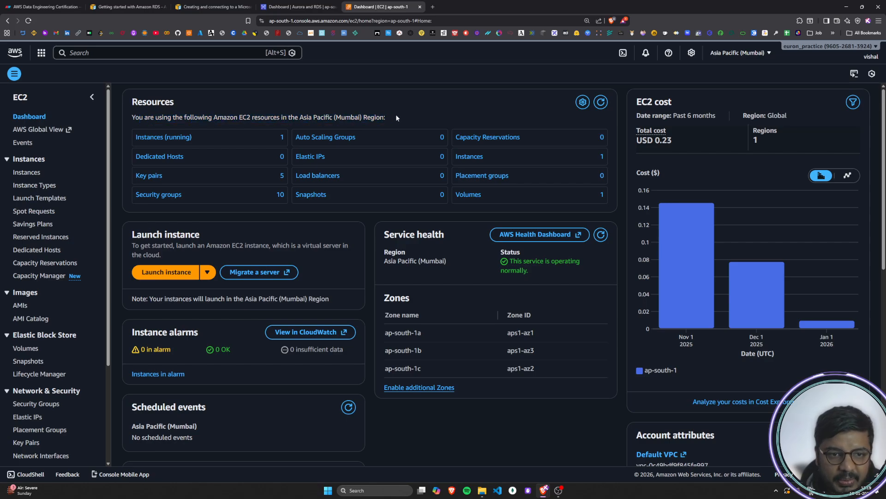
pyautogui.click(168, 140)
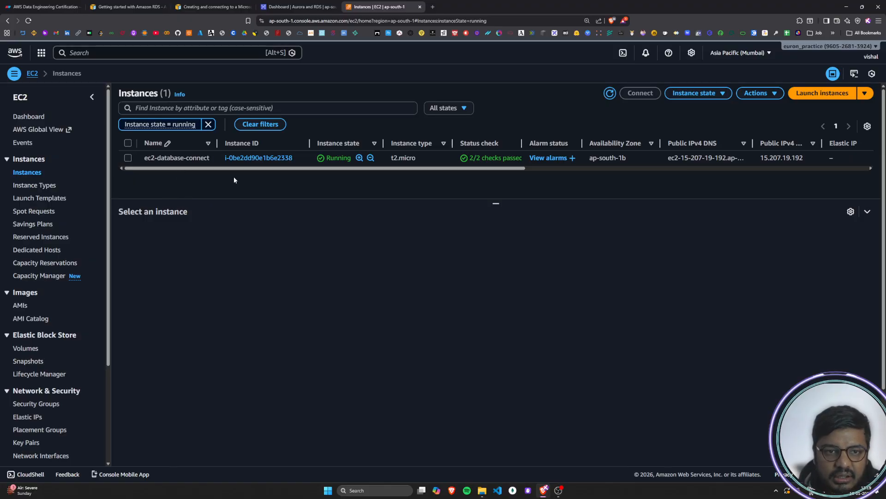
# Step: Read step 2 of the guide on choosing the DB instance's AWS Region, and check the region in the EC2 console
pyautogui.click(298, 6)
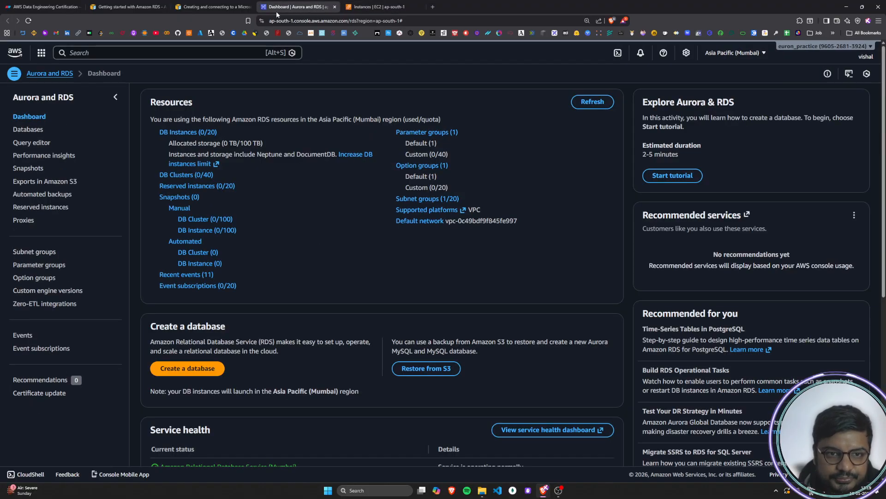
pyautogui.click(213, 6)
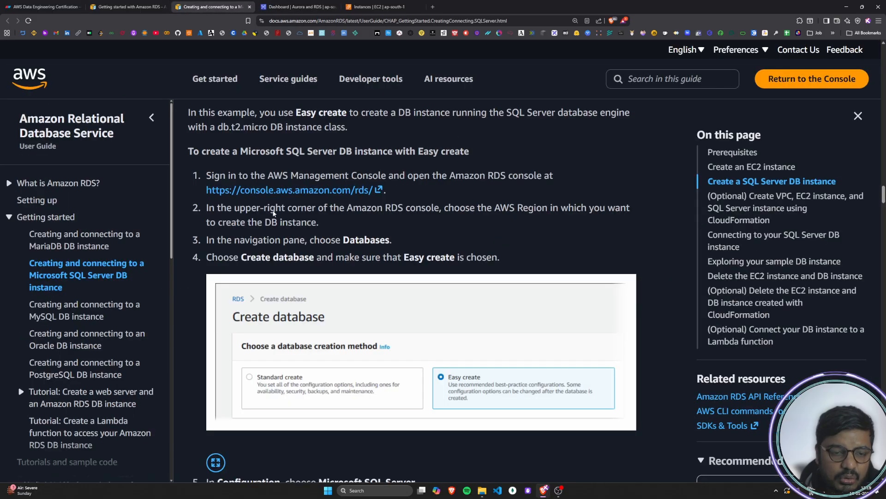
pyautogui.moveTo(207, 209); pyautogui.dragTo(633, 208)
pyautogui.moveTo(218, 224); pyautogui.dragTo(330, 224)
pyautogui.click(331, 223)
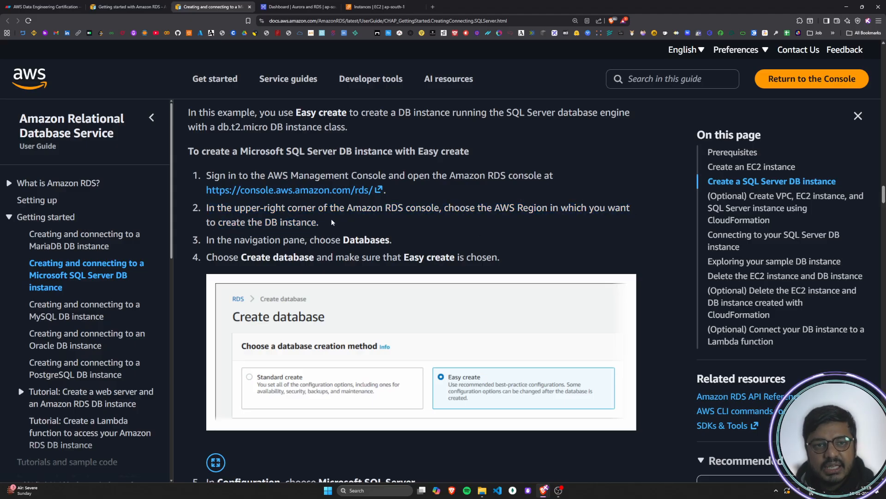
pyautogui.click(376, 7)
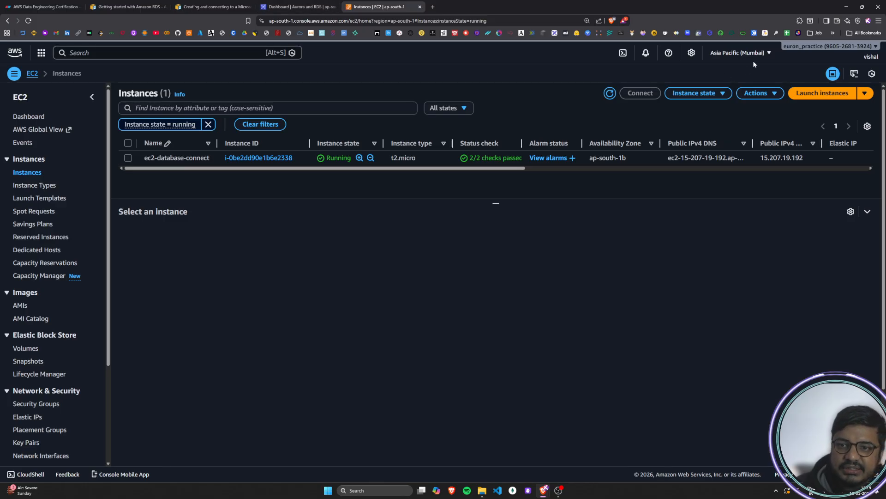
pyautogui.click(296, 7)
pyautogui.click(220, 5)
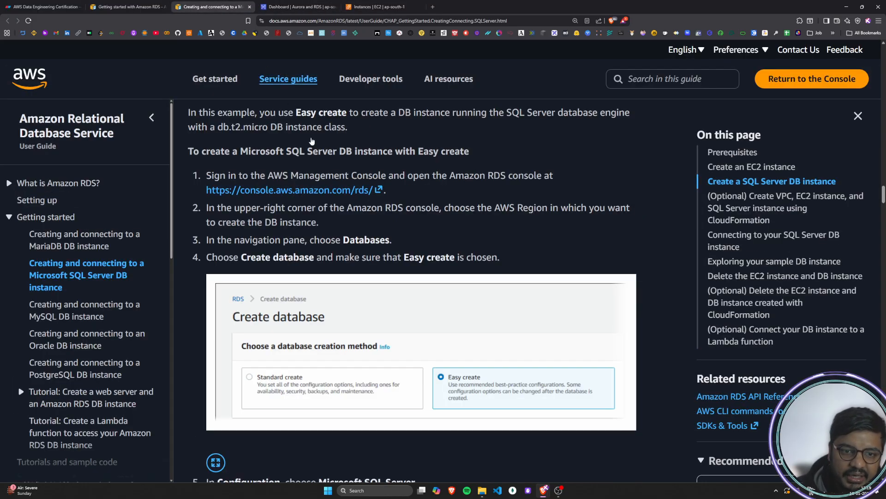
# Step: Read step 3 of the guide and open the Databases page in the RDS console
pyautogui.moveTo(209, 243); pyautogui.dragTo(387, 241)
pyautogui.click(386, 241)
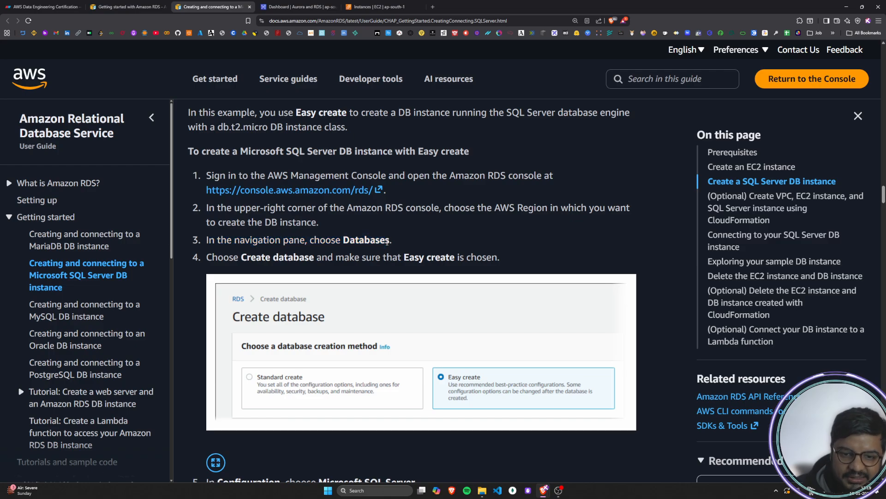
pyautogui.click(295, 7)
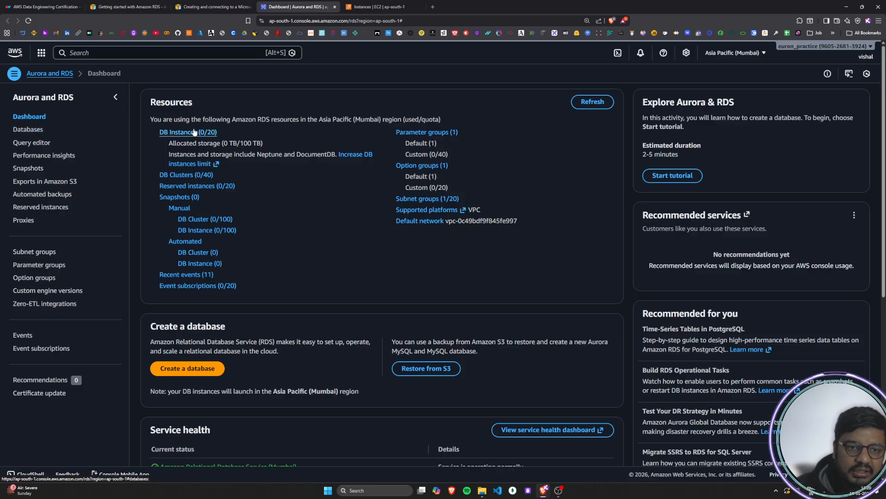
pyautogui.click(29, 129)
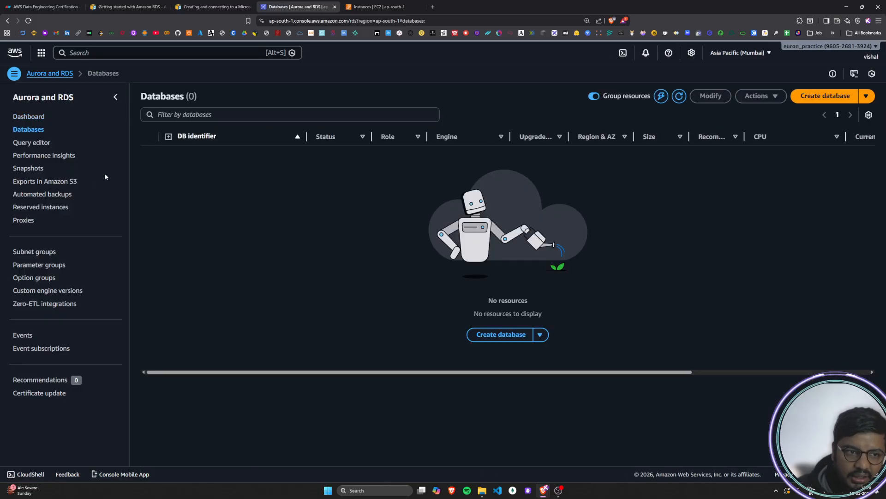
# Step: Read step 4 of the guide and start creating a database in the RDS console
pyautogui.click(222, 4)
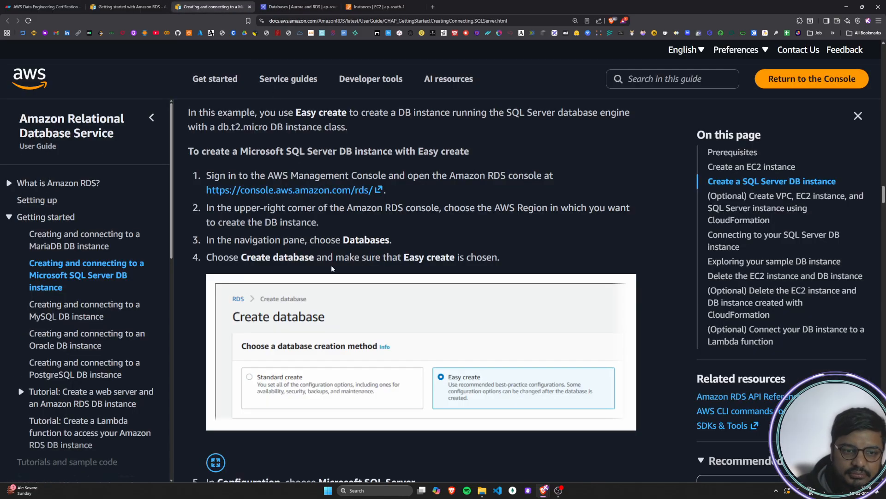
pyautogui.scroll(-1, 332, 269)
pyautogui.moveTo(212, 222); pyautogui.dragTo(480, 222)
pyautogui.click(505, 222)
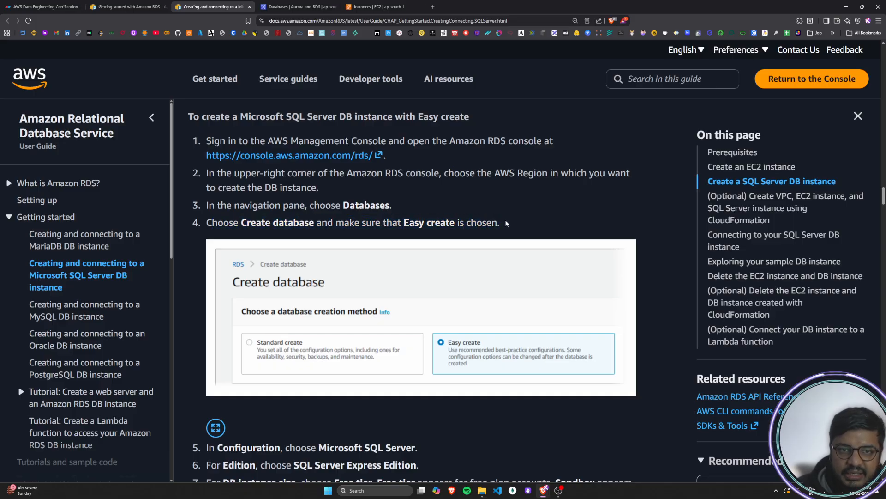
pyautogui.click(298, 6)
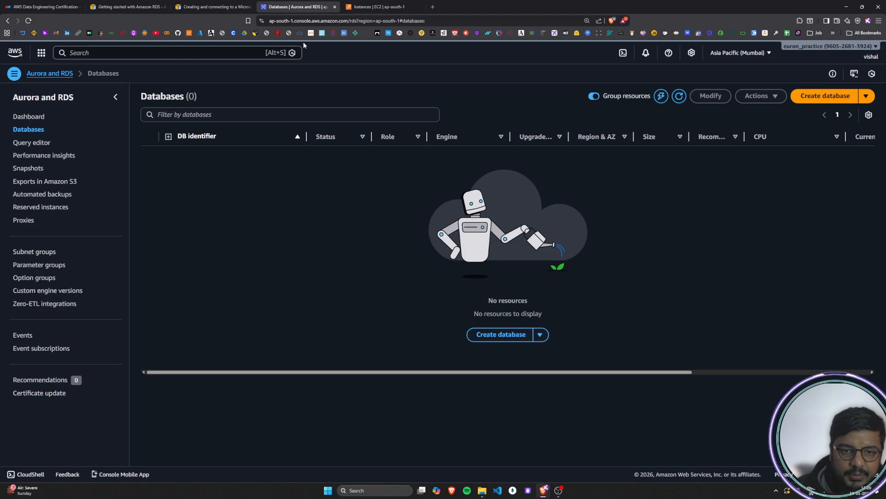
pyautogui.click(806, 95)
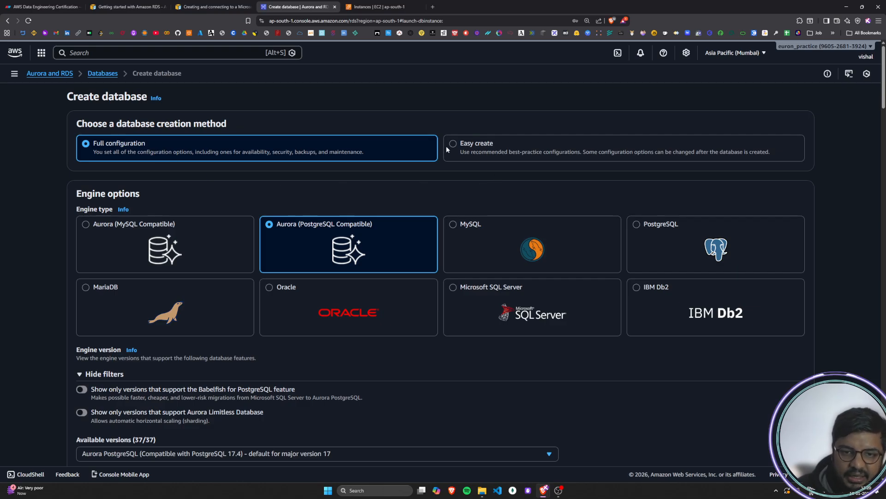
# Step: Recheck the guide's Easy create instruction and the steps after it, and return to the database creation form
pyautogui.click(376, 6)
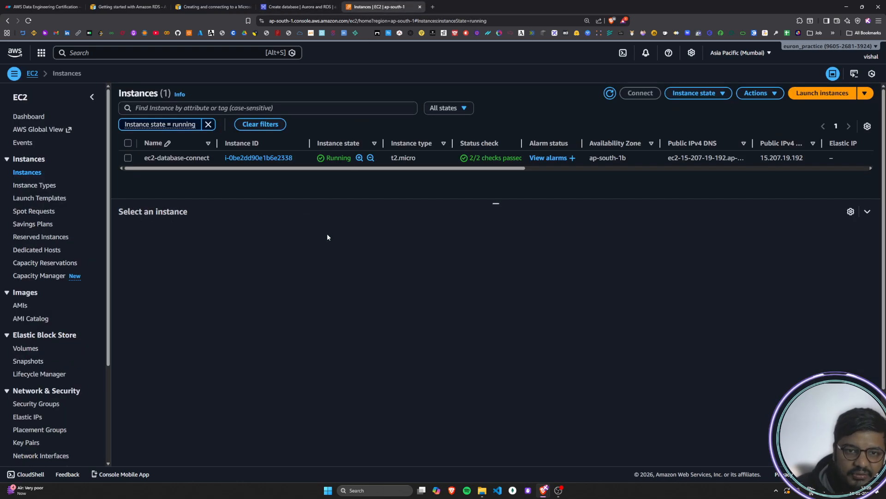
pyautogui.click(300, 6)
pyautogui.click(213, 6)
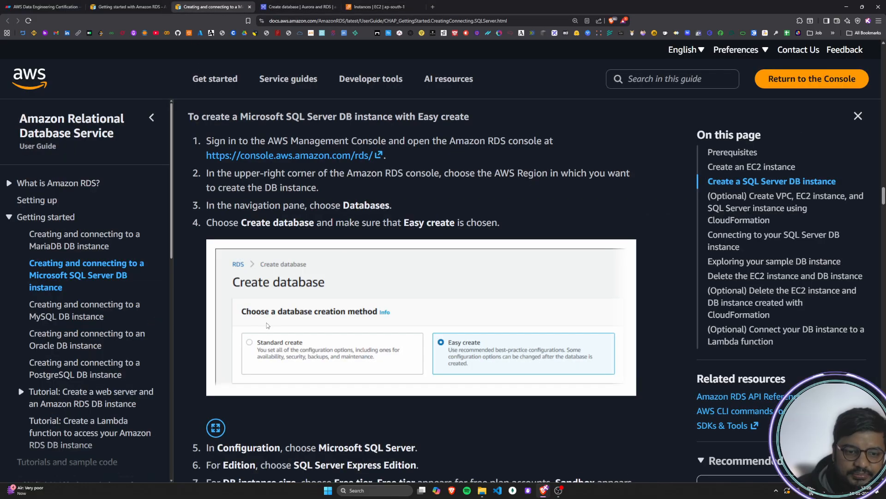
pyautogui.scroll(-3, 264, 333)
pyautogui.scroll(-1, 264, 333)
pyautogui.moveTo(209, 277); pyautogui.dragTo(291, 277)
pyautogui.click(291, 277)
pyautogui.scroll(5, 413, 231)
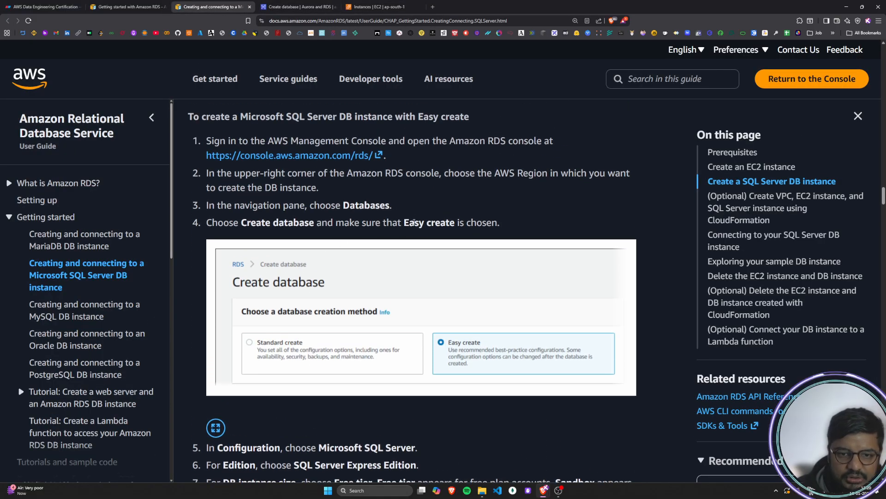
pyautogui.hotkey('ctrl', 'Tab')
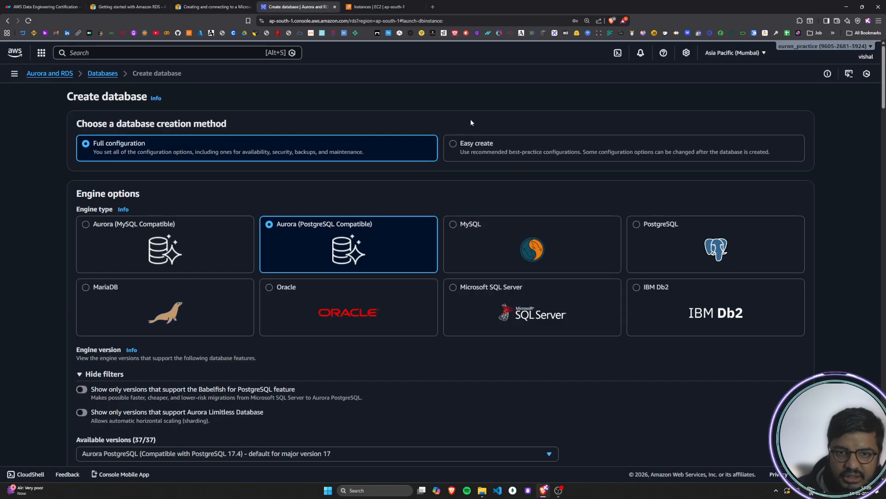
# Step: Choose Easy create as the creation method and, following step 5 of the guide, Microsoft SQL Server as the engine type
pyautogui.click(456, 140)
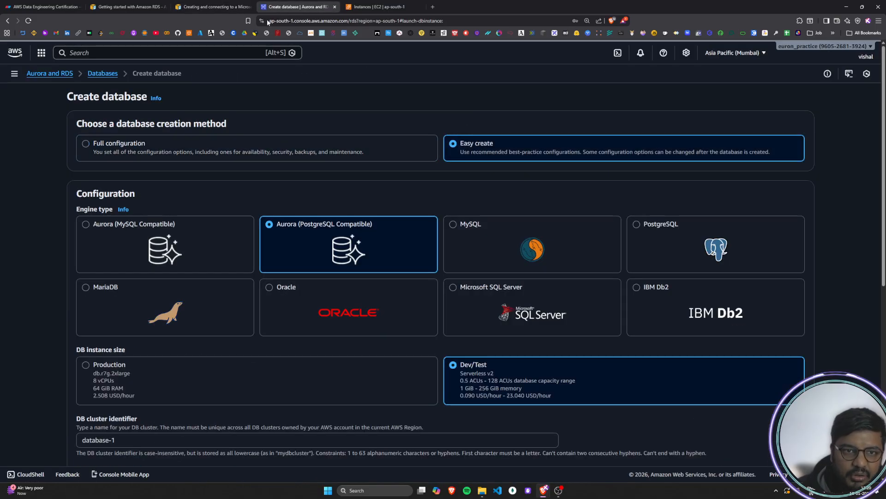
pyautogui.click(212, 6)
pyautogui.scroll(-4, 234, 256)
pyautogui.moveTo(207, 240); pyautogui.dragTo(429, 242)
pyautogui.click(428, 242)
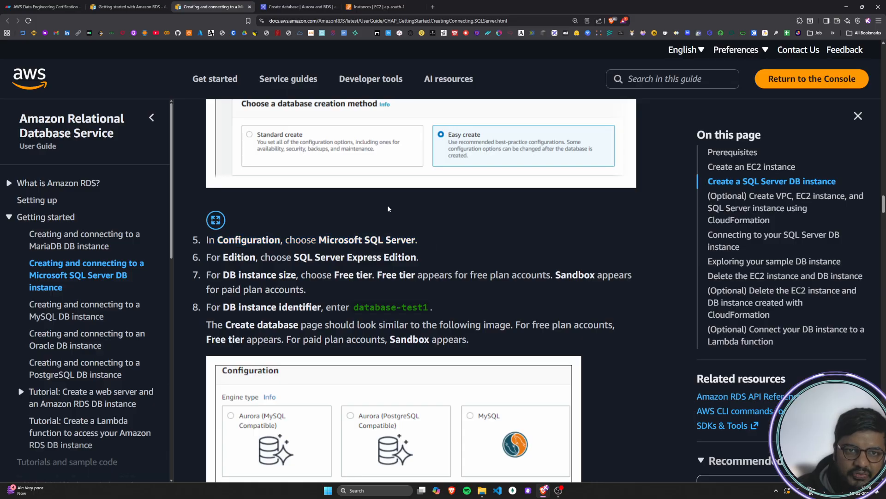
pyautogui.click(295, 7)
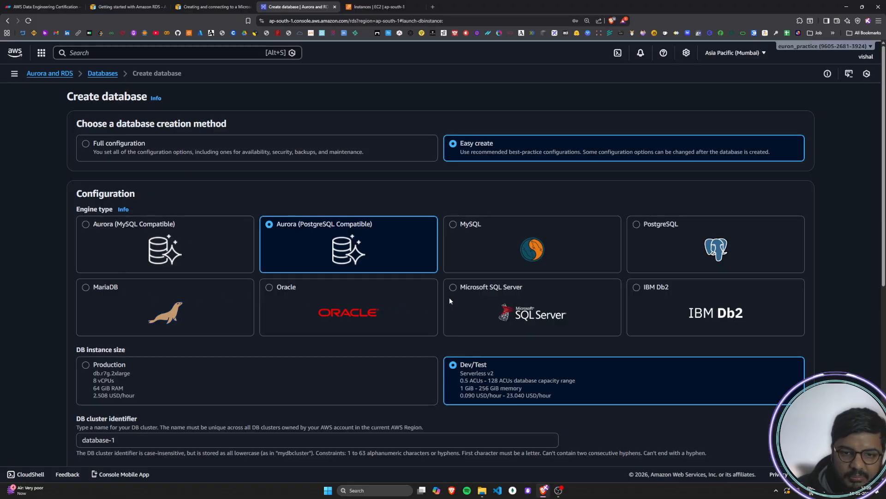
pyautogui.click(461, 298)
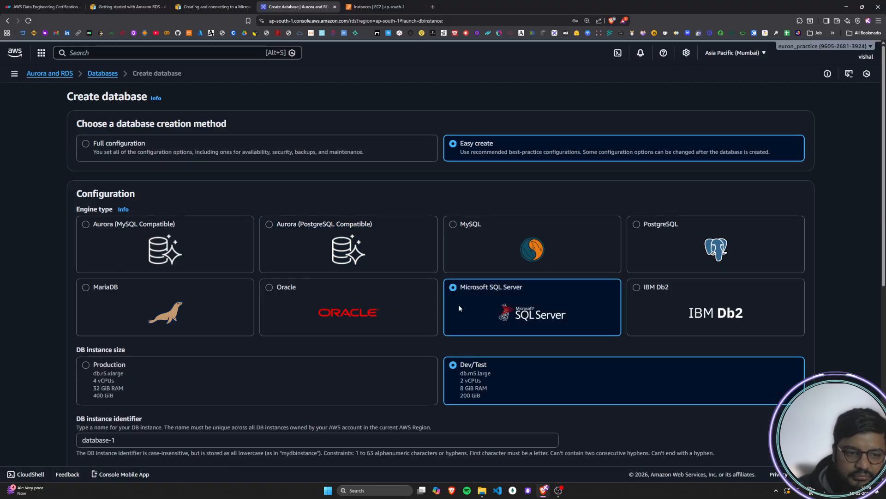
# Step: Read step 6 of the guide on choosing SQL Server Express Edition, and look for an edition setting in the database creation form
pyautogui.click(210, 7)
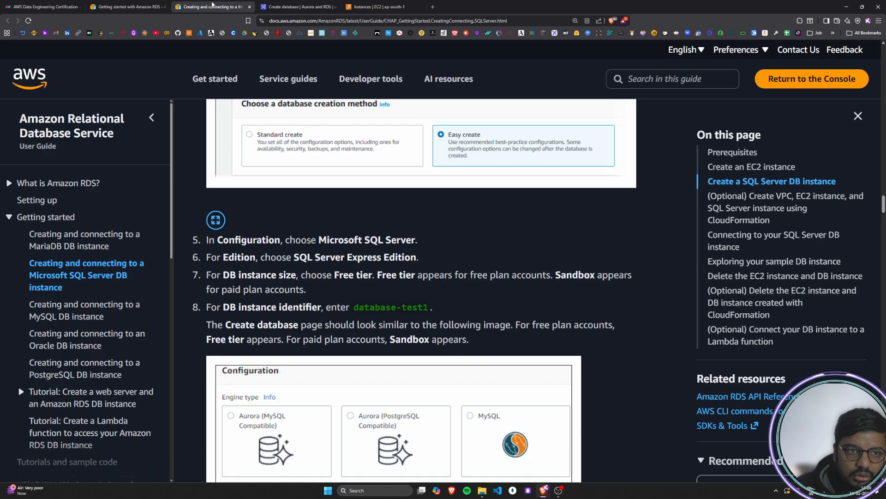
pyautogui.scroll(-3, 412, 233)
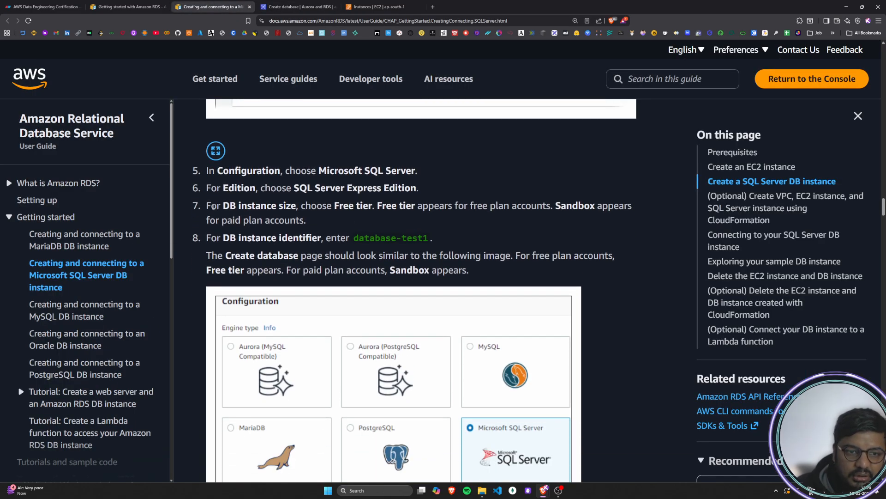
pyautogui.moveTo(210, 187); pyautogui.dragTo(411, 191)
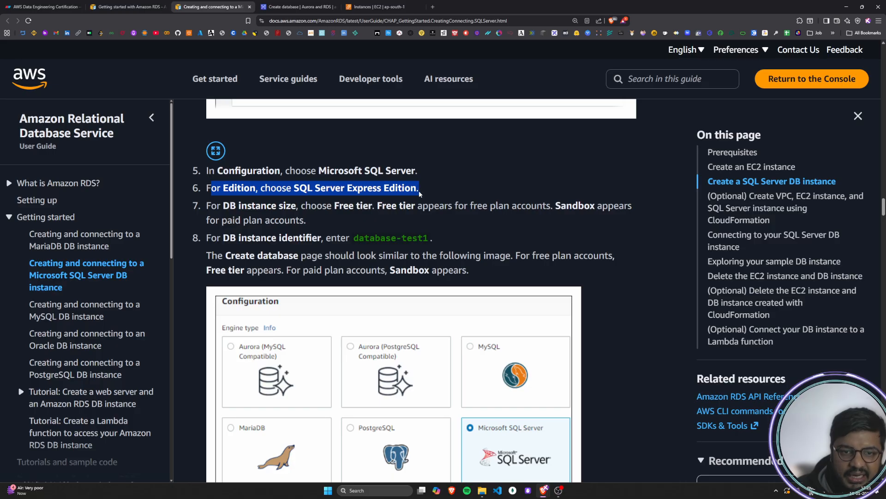
pyautogui.click(419, 191)
pyautogui.click(296, 7)
pyautogui.scroll(-3, 318, 258)
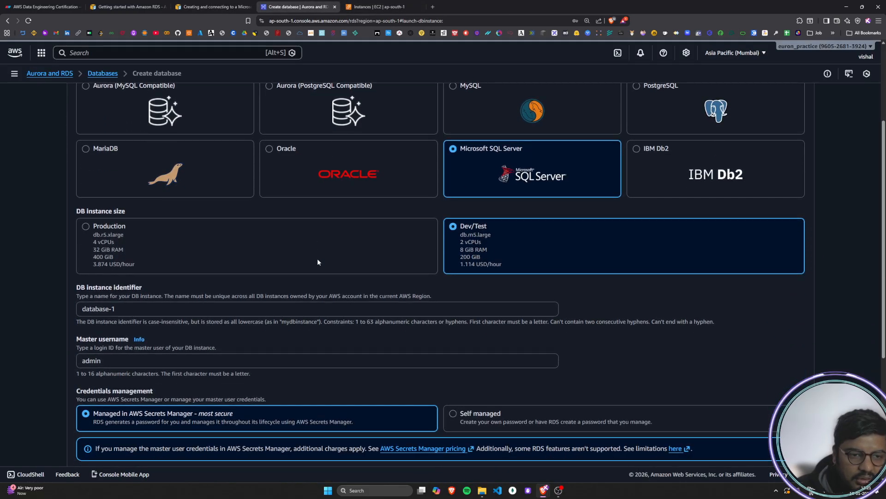
pyautogui.scroll(2, 317, 262)
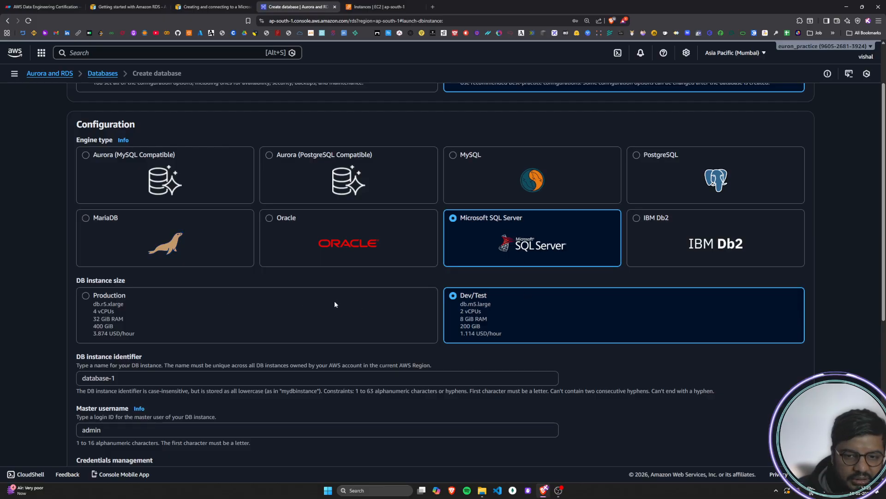
pyautogui.scroll(-2, 334, 300)
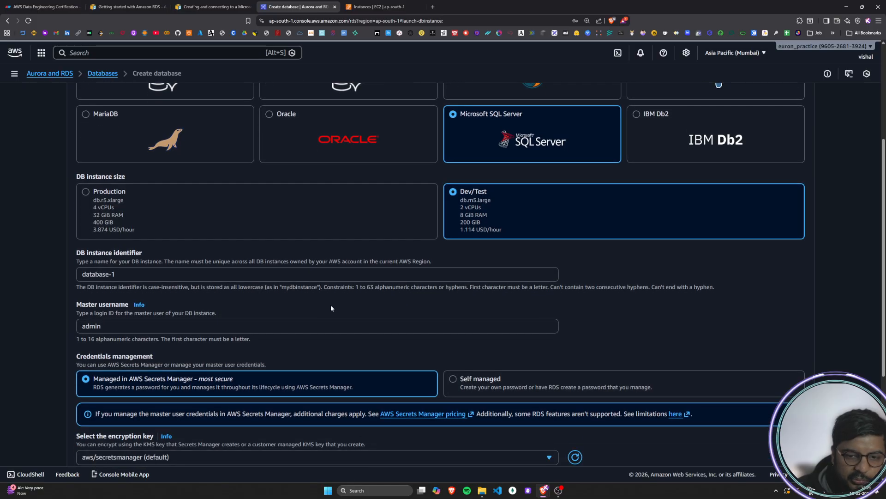
pyautogui.scroll(-3, 331, 308)
pyautogui.scroll(6, 331, 308)
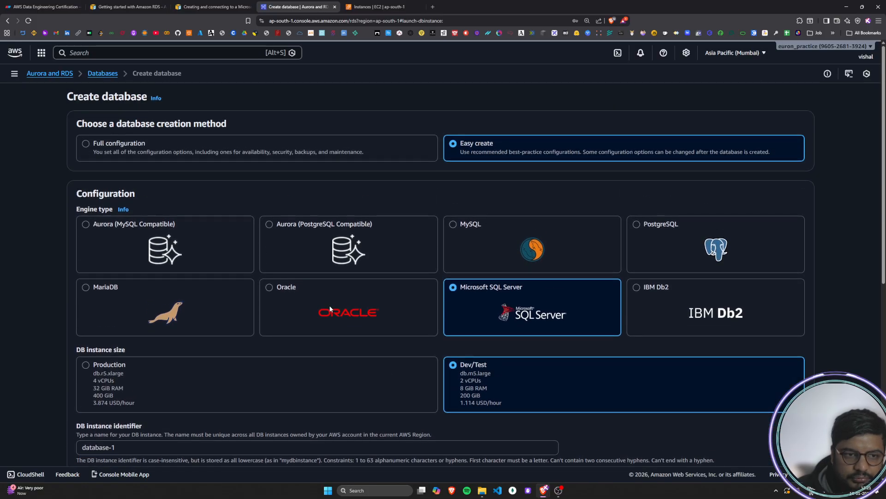
pyautogui.scroll(-2, 375, 366)
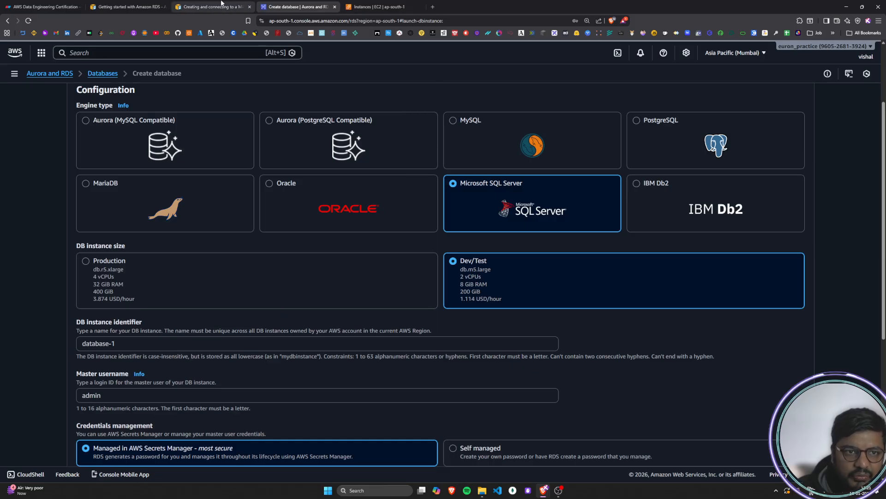
# Step: Reread the guide's edition and DB instance size instructions in steps 6 and 7, and return to the database creation form
pyautogui.click(213, 6)
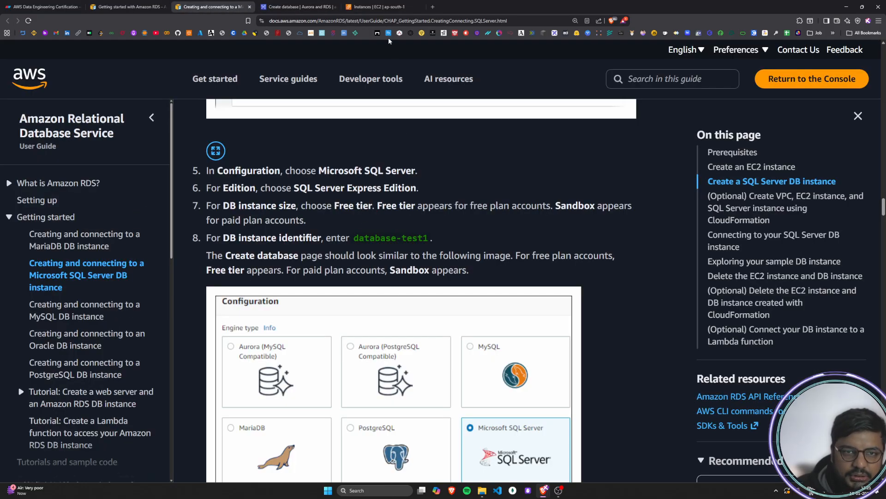
pyautogui.click(331, 7)
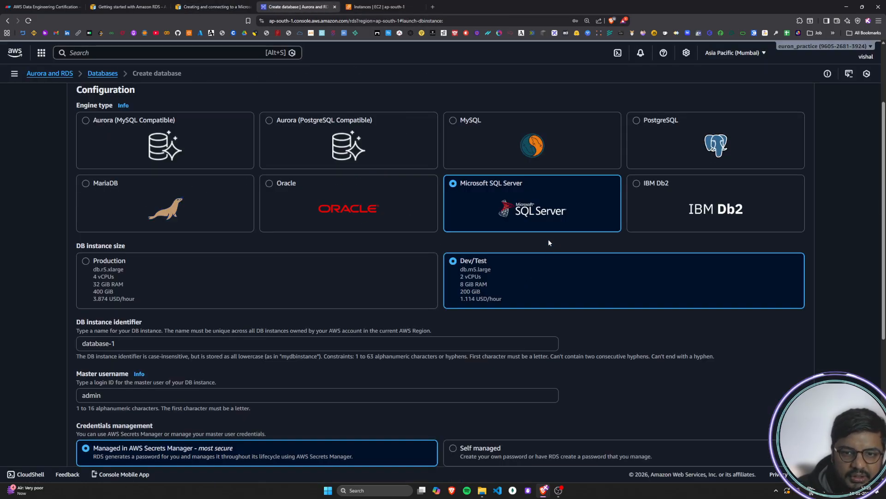
pyautogui.click(210, 7)
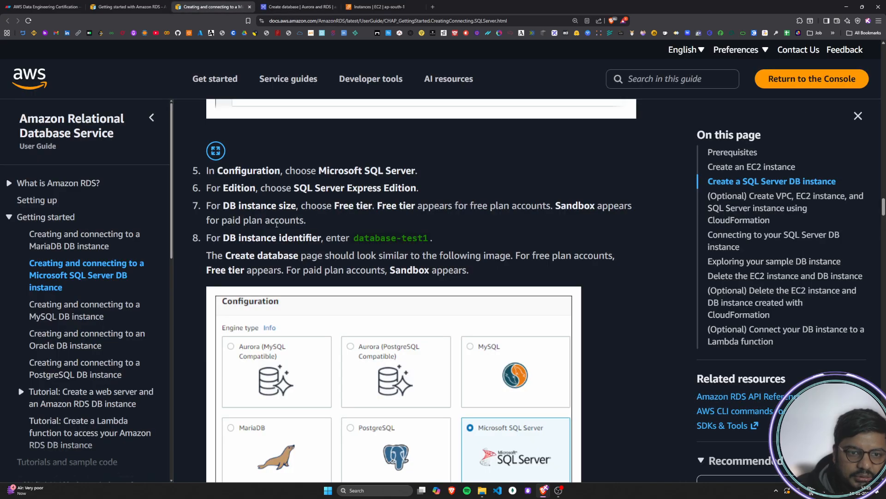
pyautogui.moveTo(211, 187); pyautogui.dragTo(400, 188)
pyautogui.moveTo(211, 205); pyautogui.dragTo(316, 218)
pyautogui.click(317, 218)
pyautogui.click(296, 7)
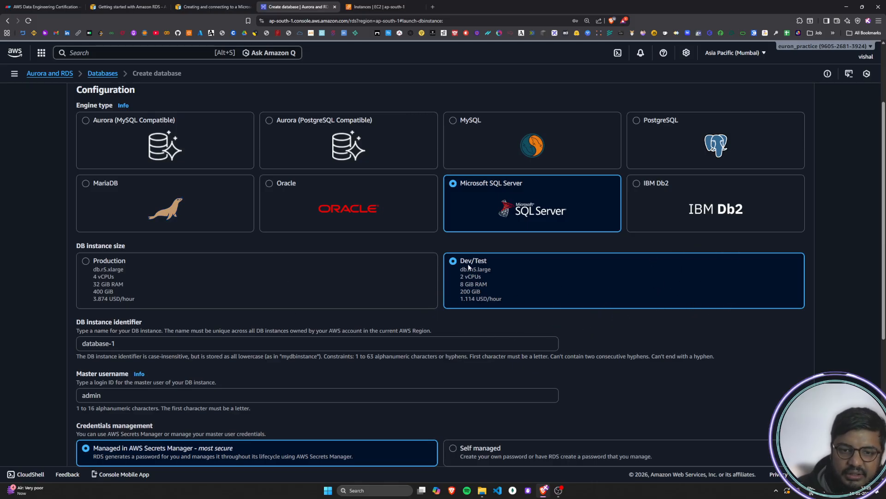
# Step: Compare the specifications and hourly prices of the Production and Dev/Test instance sizes, selecting Production and switching back to Dev/Test
pyautogui.moveTo(460, 262); pyautogui.dragTo(485, 263)
pyautogui.click(487, 263)
pyautogui.click(487, 263)
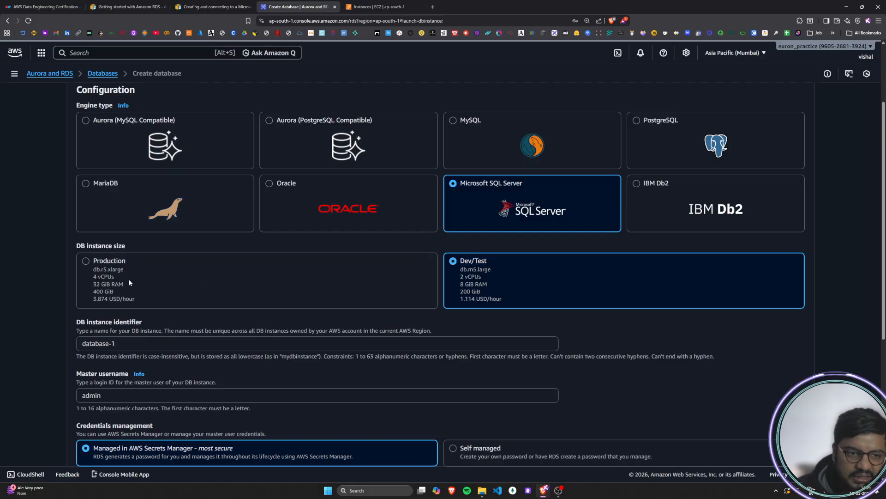
pyautogui.moveTo(94, 261); pyautogui.dragTo(127, 262)
pyautogui.click(126, 262)
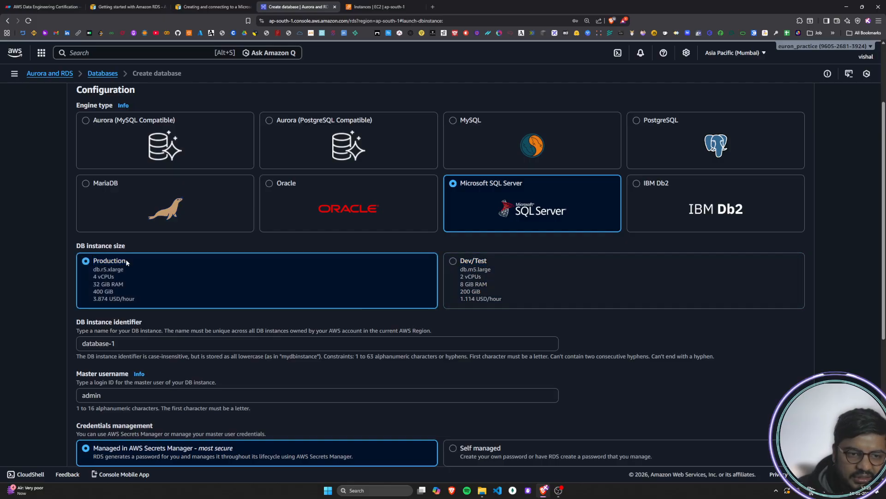
pyautogui.moveTo(93, 270); pyautogui.dragTo(114, 293)
pyautogui.click(113, 293)
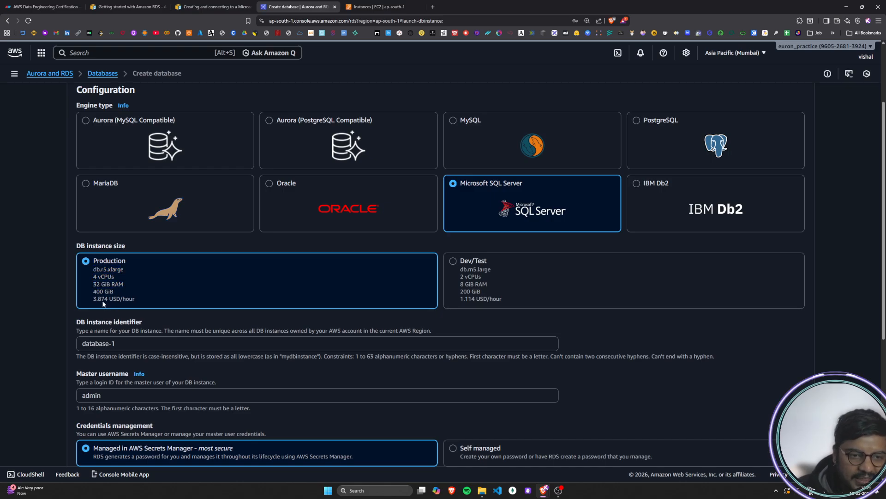
pyautogui.moveTo(101, 298); pyautogui.dragTo(135, 303)
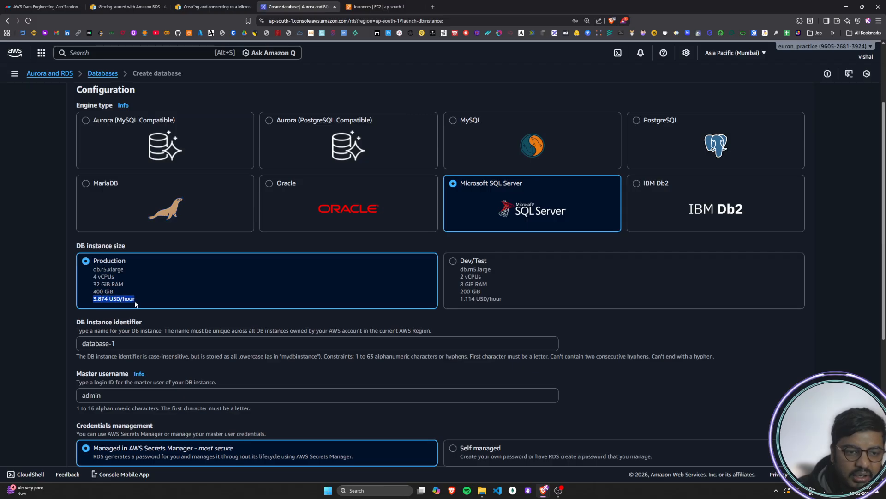
pyautogui.click(135, 303)
pyautogui.moveTo(466, 261); pyautogui.dragTo(471, 291)
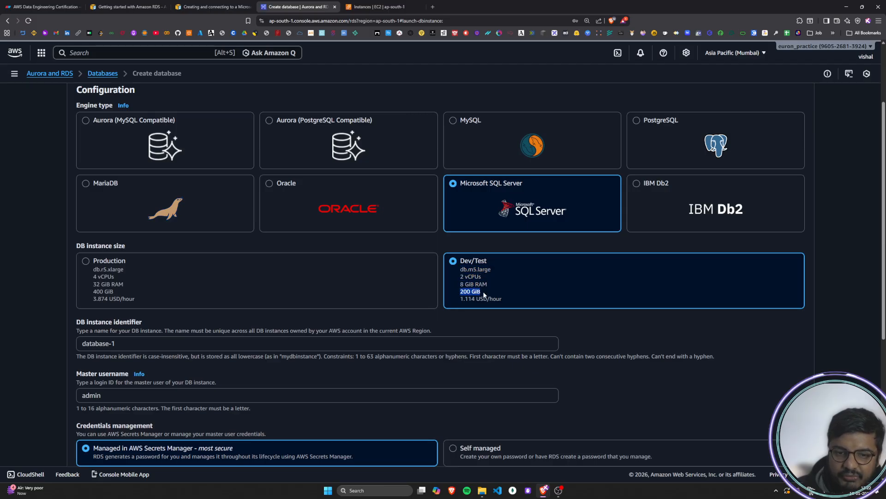
pyautogui.moveTo(461, 299); pyautogui.dragTo(466, 302)
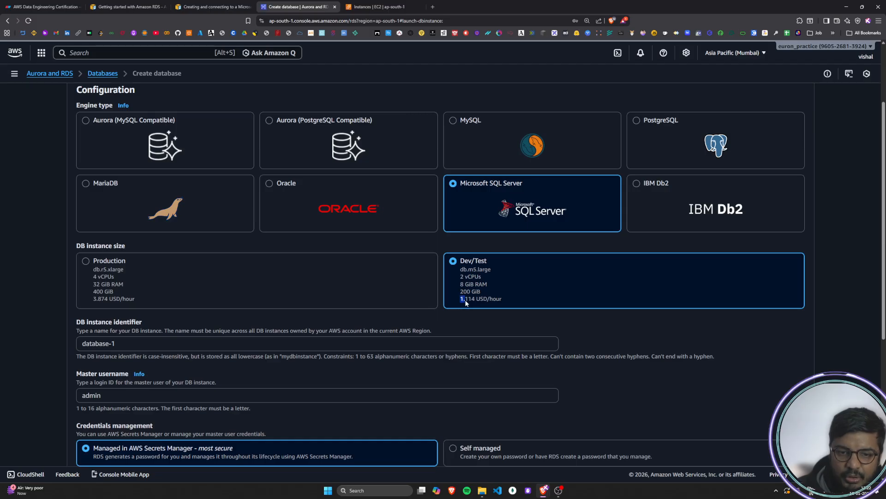
pyautogui.click(504, 298)
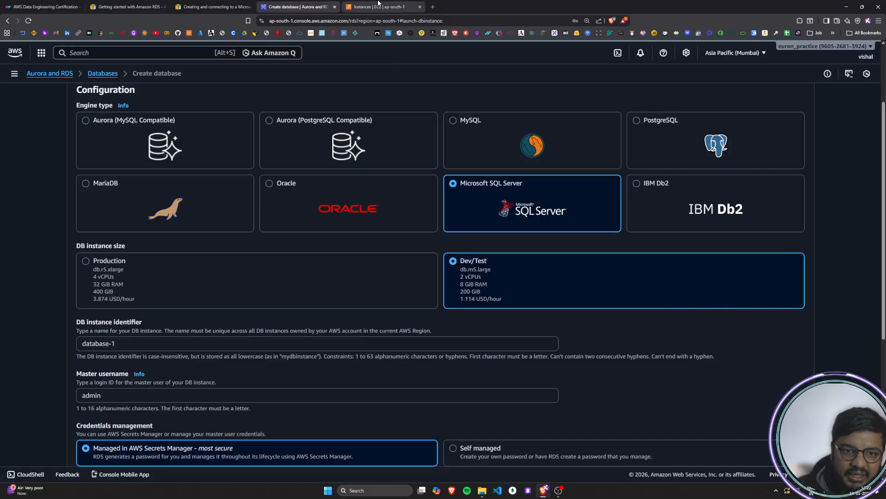
# Step: Examine the guide's example configuration image for the edition, DB instance size and identifier settings
pyautogui.click(376, 6)
pyautogui.click(206, 6)
pyautogui.scroll(-3, 314, 327)
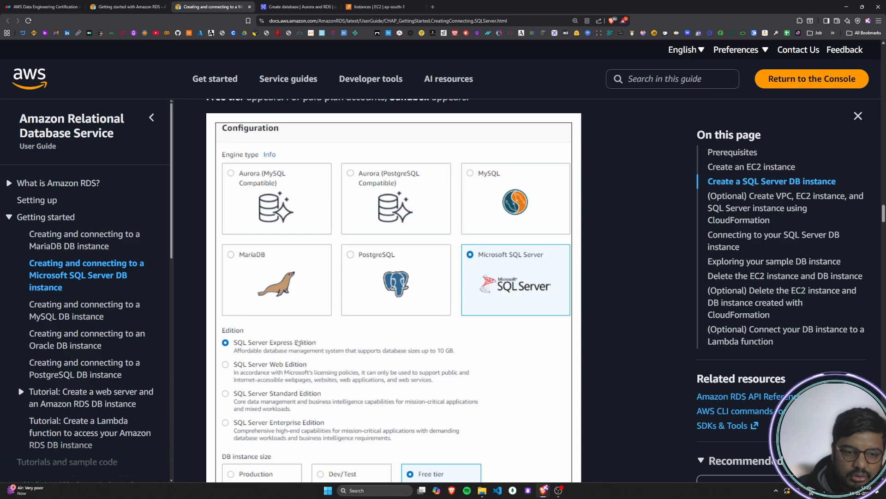
pyautogui.scroll(-2, 298, 343)
pyautogui.scroll(-2, 291, 324)
pyautogui.scroll(2, 280, 282)
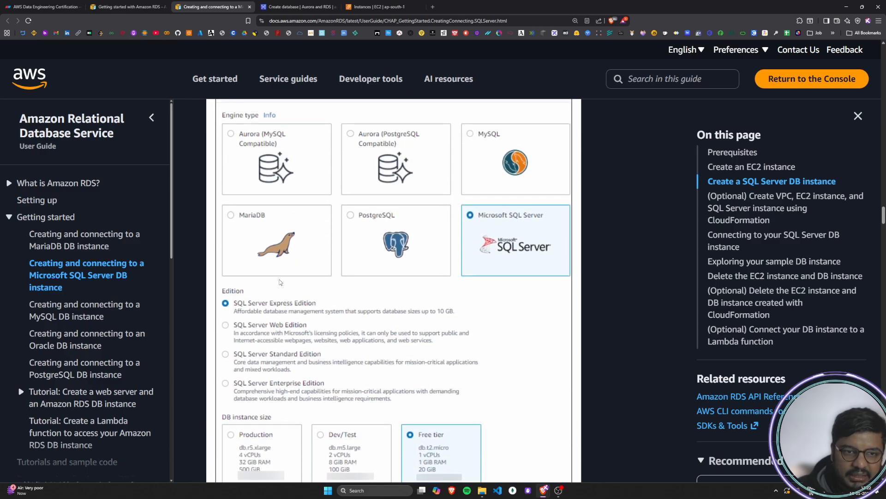
pyautogui.scroll(4, 280, 282)
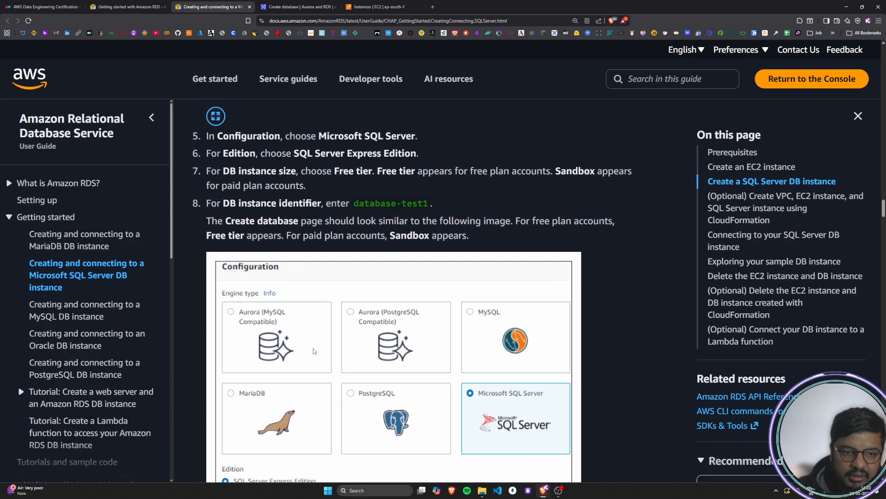
pyautogui.scroll(-3, 313, 351)
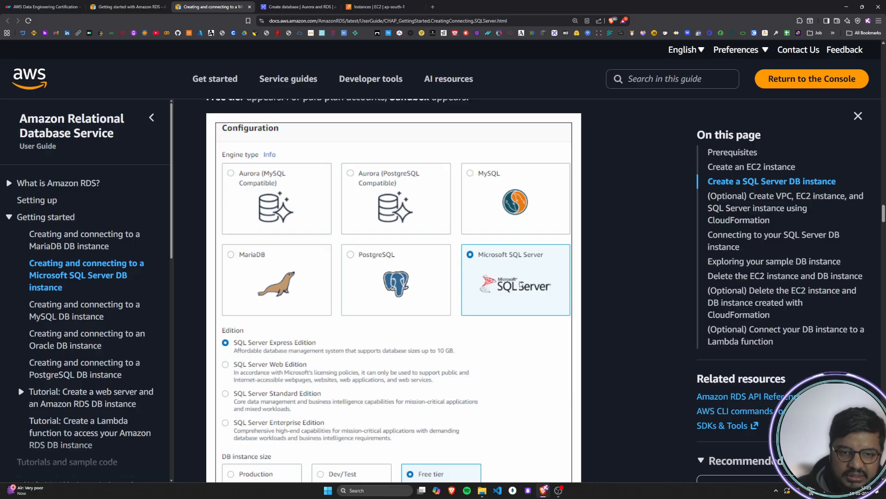
pyautogui.scroll(-2, 521, 284)
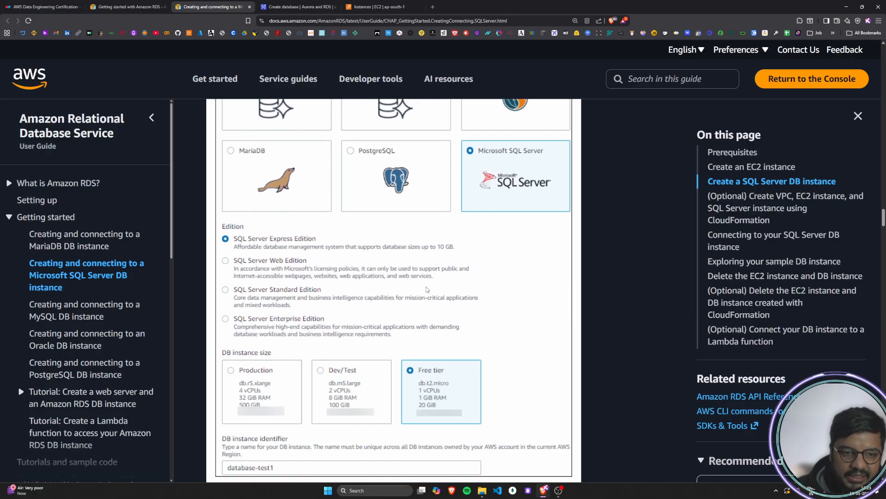
# Step: Check the creation form for the guide's options, switching the engine type to Oracle and back to Microsoft SQL Server
pyautogui.click(295, 6)
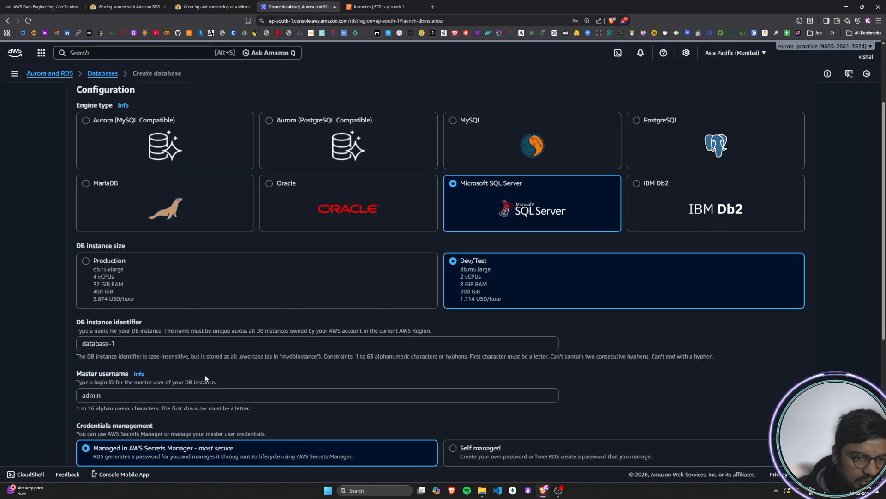
pyautogui.scroll(-5, 209, 380)
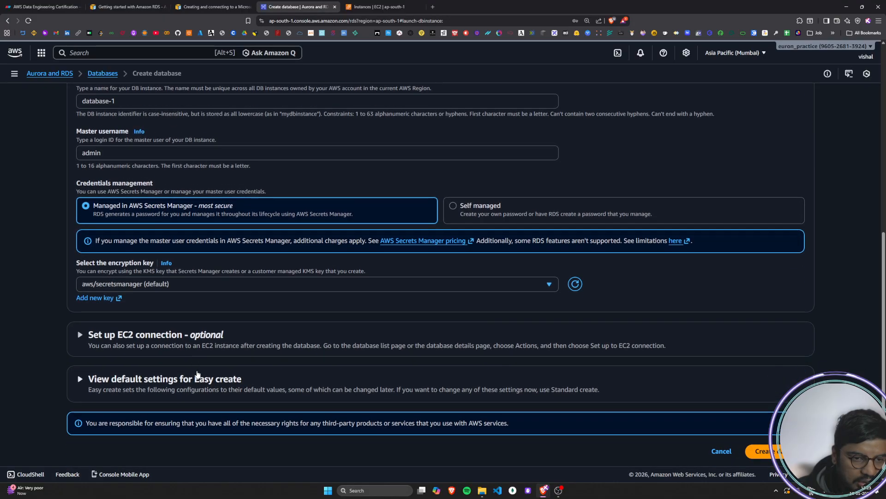
pyautogui.scroll(5, 197, 374)
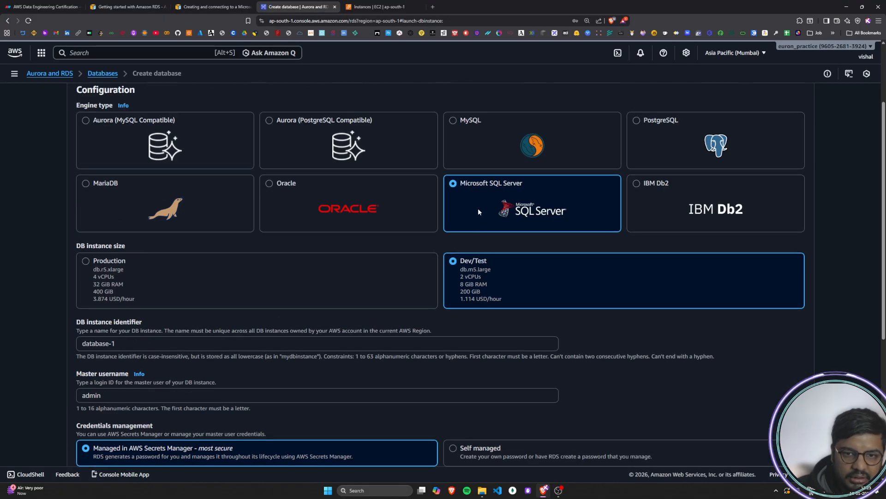
pyautogui.click(333, 208)
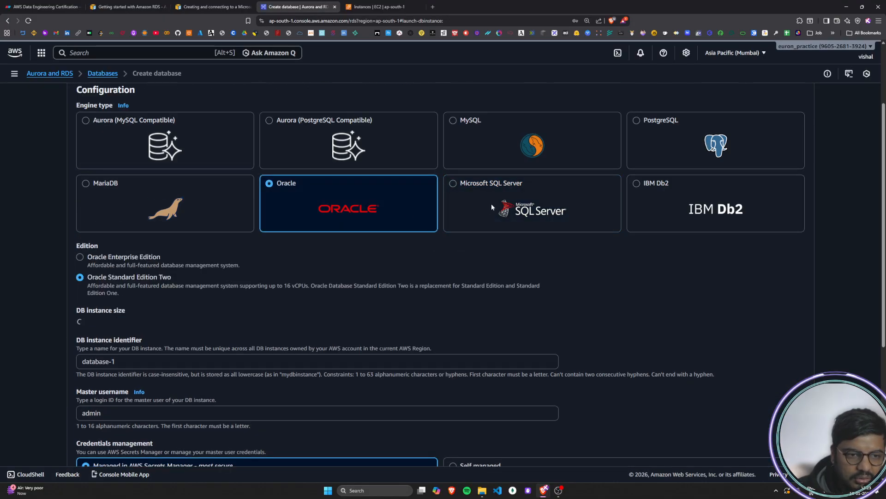
pyautogui.click(492, 206)
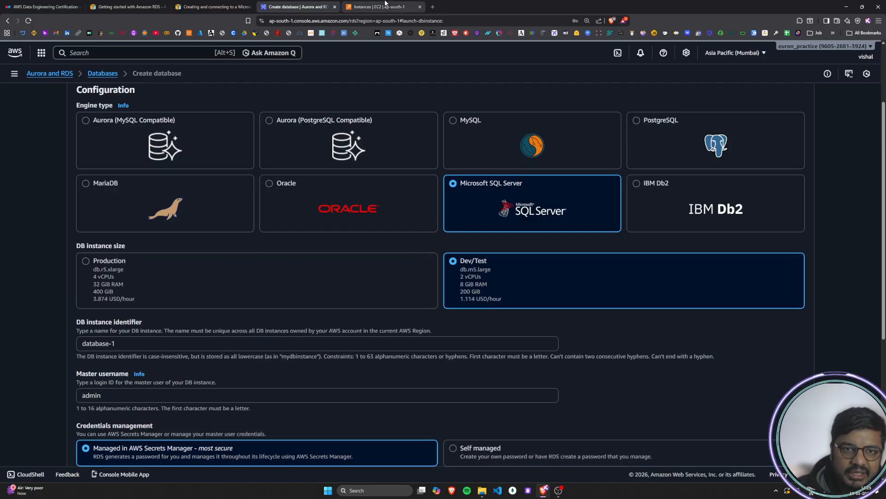
# Step: Recheck the free tier size in the guide's example image and the instructions in steps 5 to 8
pyautogui.click(384, 7)
pyautogui.click(204, 7)
pyautogui.scroll(-1, 442, 271)
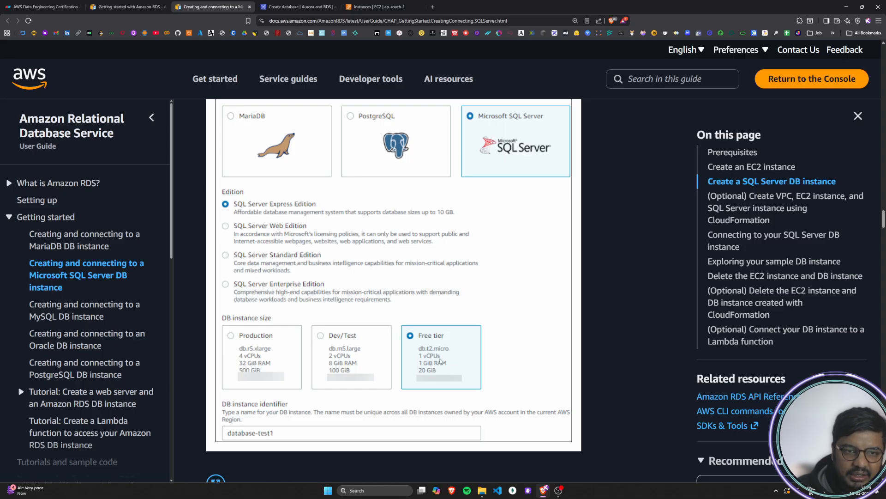
pyautogui.scroll(7, 441, 361)
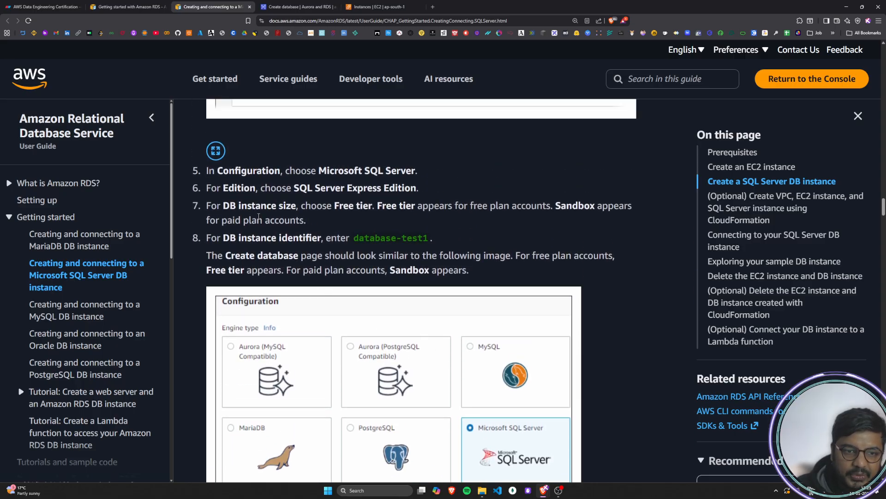
# Step: Copy the identifier database-test1 from step 8 of the guide and enter it as the DB instance identifier
pyautogui.moveTo(221, 206); pyautogui.dragTo(436, 225)
pyautogui.click(258, 250)
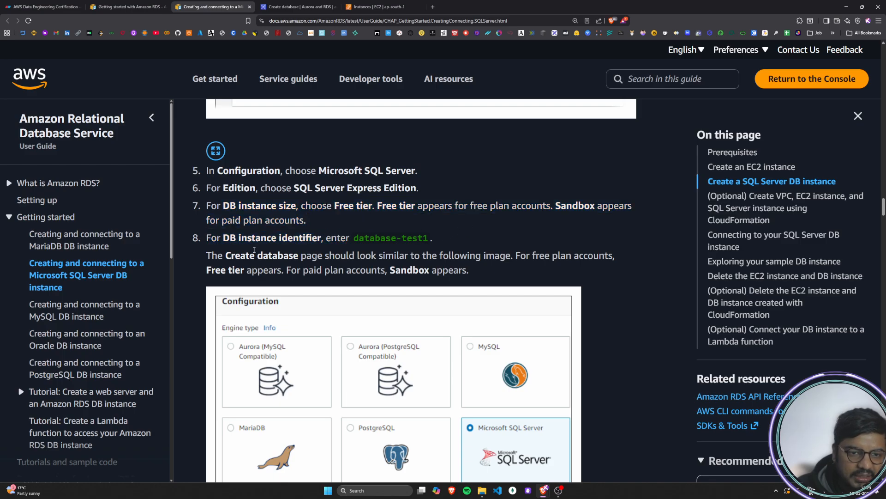
pyautogui.moveTo(216, 238); pyautogui.dragTo(321, 238)
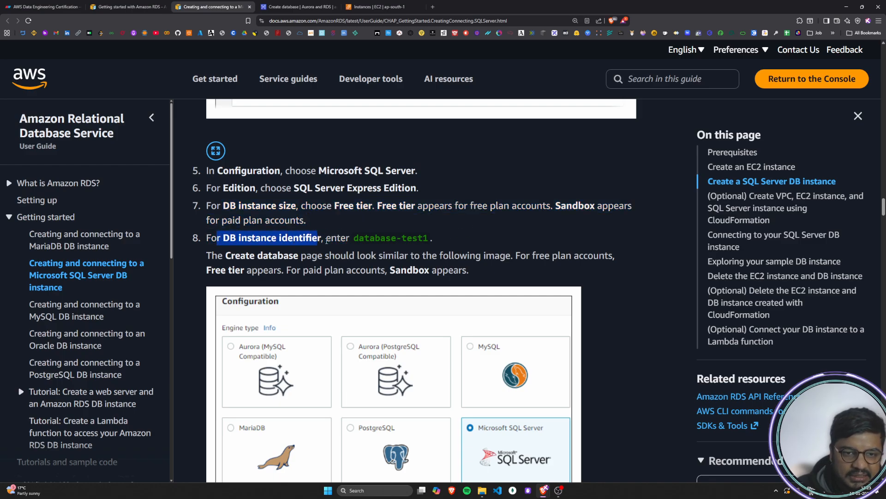
pyautogui.click(353, 244)
pyautogui.moveTo(236, 240); pyautogui.dragTo(427, 237)
pyautogui.hotkey('ctrl', 'c')
pyautogui.click(321, 236)
pyautogui.click(355, 237)
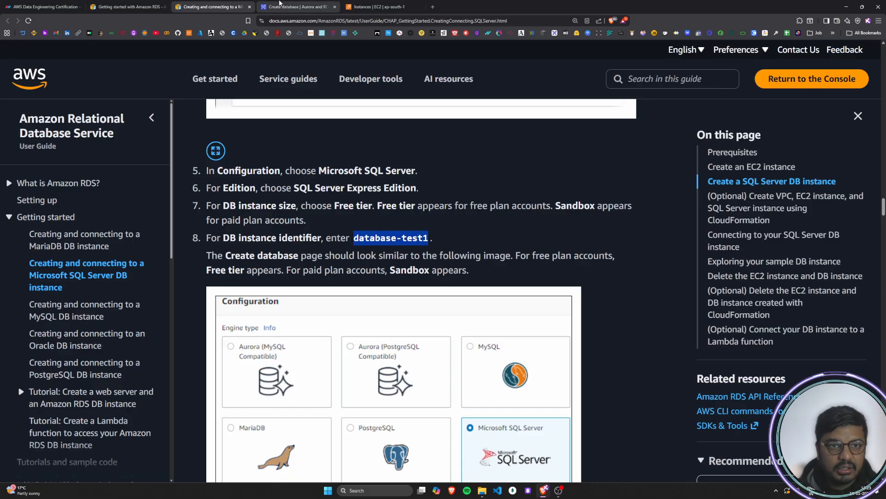
pyautogui.click(298, 6)
pyautogui.tripleClick(130, 339)
pyautogui.hotkey('ctrl', 'v')
pyautogui.scroll(-2, 159, 342)
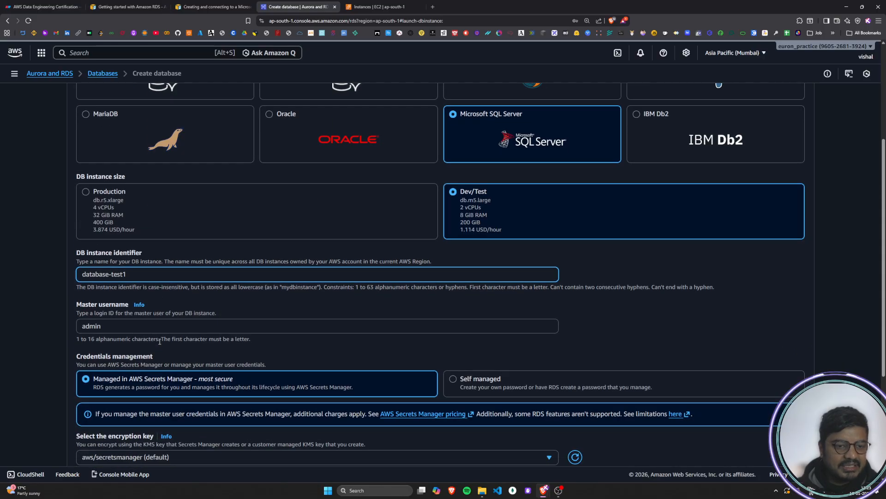
pyautogui.scroll(-3, 160, 342)
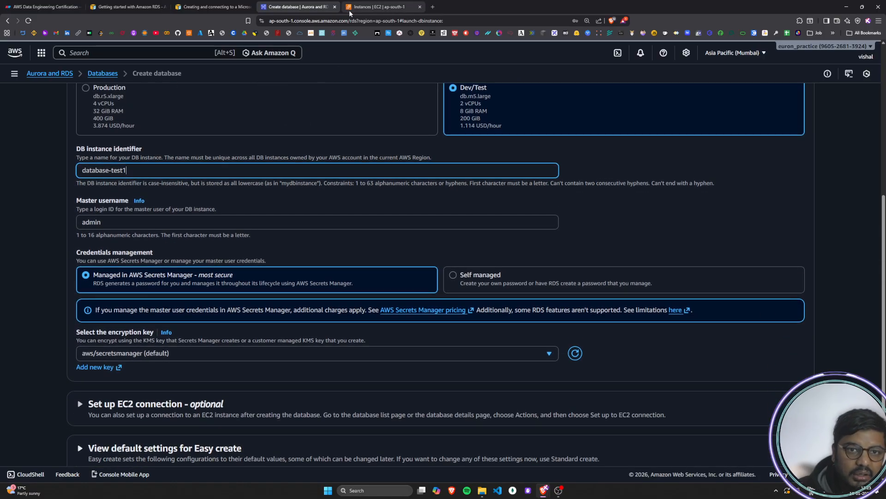
# Step: Read the guide's note on the Free tier and Sandbox sizes and compare its example image with the form's instance sizes
pyautogui.click(240, 6)
pyautogui.scroll(-1, 288, 234)
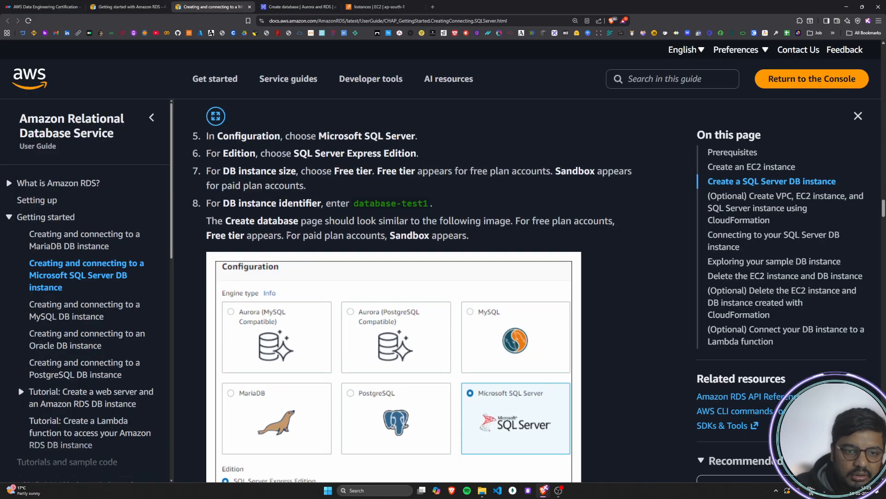
pyautogui.moveTo(216, 225); pyautogui.dragTo(613, 222)
pyautogui.moveTo(207, 236); pyautogui.dragTo(466, 237)
pyautogui.click(461, 237)
pyautogui.scroll(-7, 461, 237)
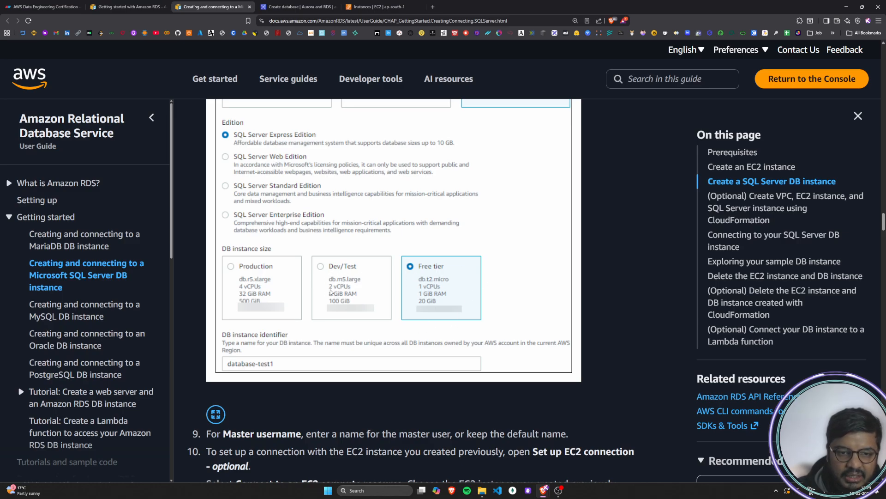
pyautogui.click(312, 8)
pyautogui.scroll(3, 495, 209)
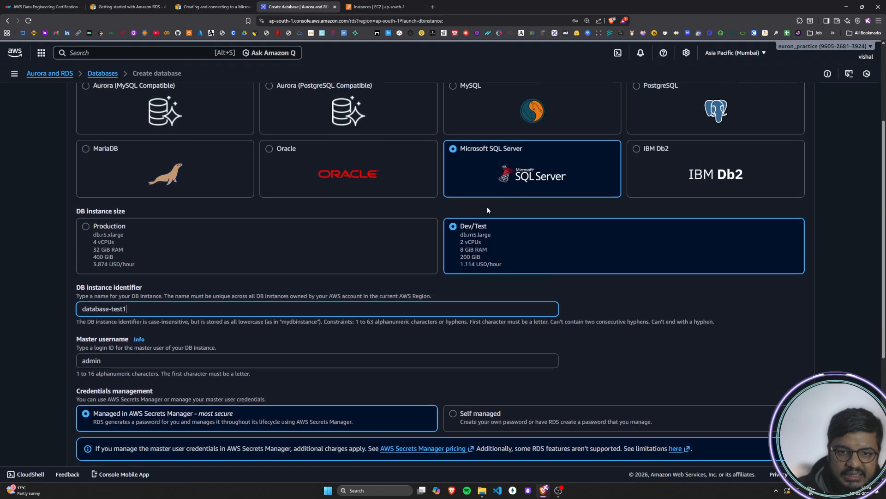
# Step: Read step 9 of the guide about entering a master username or keeping the default name
pyautogui.click(215, 7)
pyautogui.scroll(-4, 286, 370)
pyautogui.moveTo(212, 297); pyautogui.dragTo(572, 298)
pyautogui.click(578, 300)
pyautogui.moveTo(460, 296); pyautogui.dragTo(569, 295)
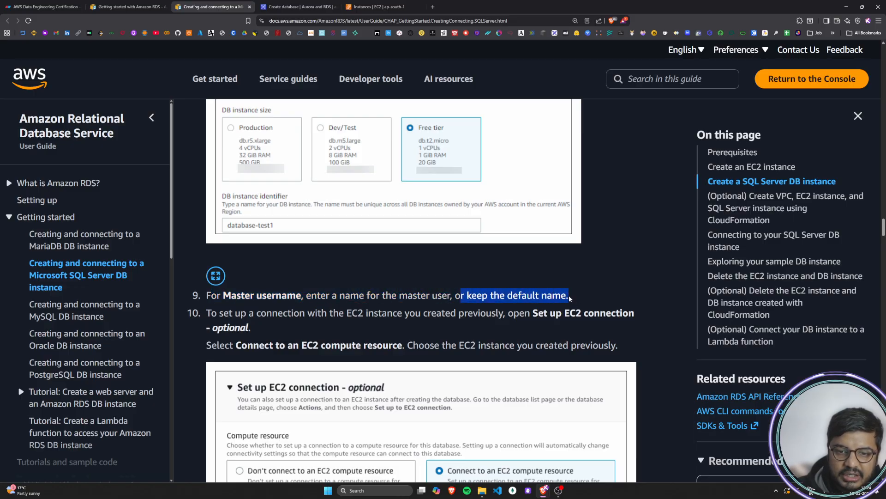
pyautogui.click(569, 294)
# Step: Replace the default master username with the account holder's first name
pyautogui.click(333, 5)
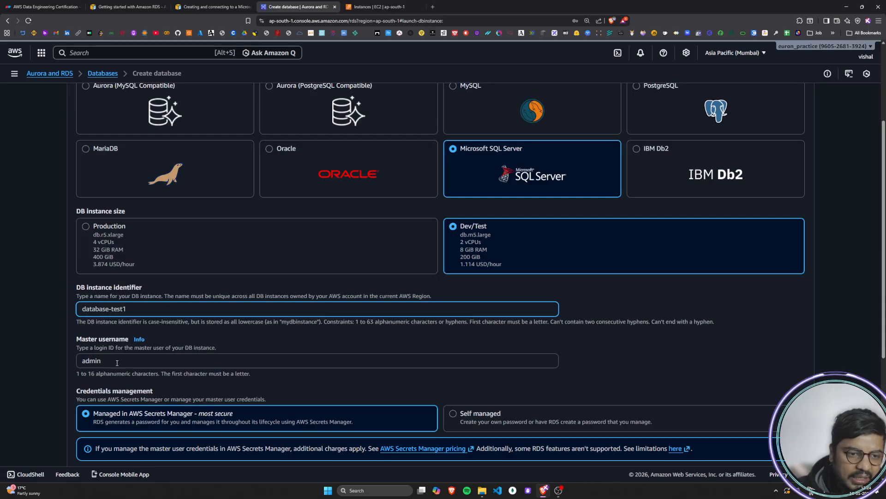
pyautogui.scroll(-2, 119, 360)
pyautogui.moveTo(76, 235); pyautogui.dragTo(129, 235)
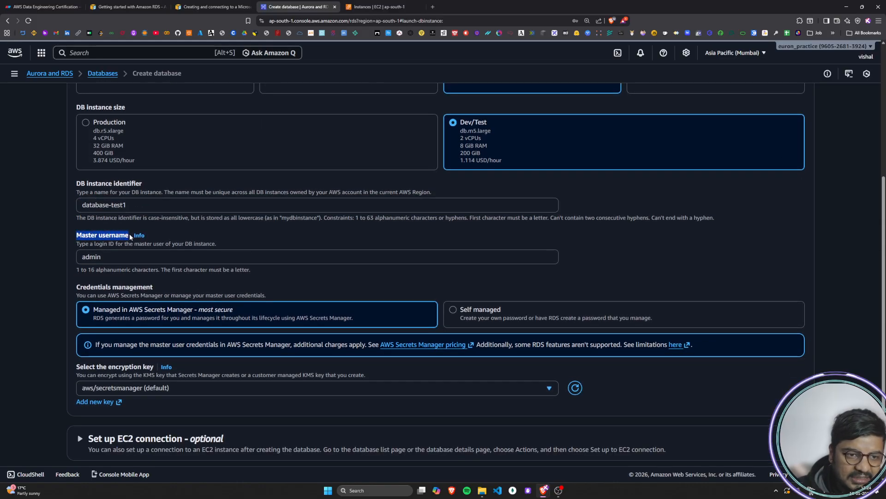
pyautogui.click(109, 239)
pyautogui.doubleClick(103, 238)
pyautogui.doubleClick(92, 235)
pyautogui.doubleClick(120, 237)
pyautogui.doubleClick(90, 235)
pyautogui.doubleClick(117, 237)
pyautogui.doubleClick(90, 235)
pyautogui.doubleClick(111, 236)
pyautogui.doubleClick(113, 254)
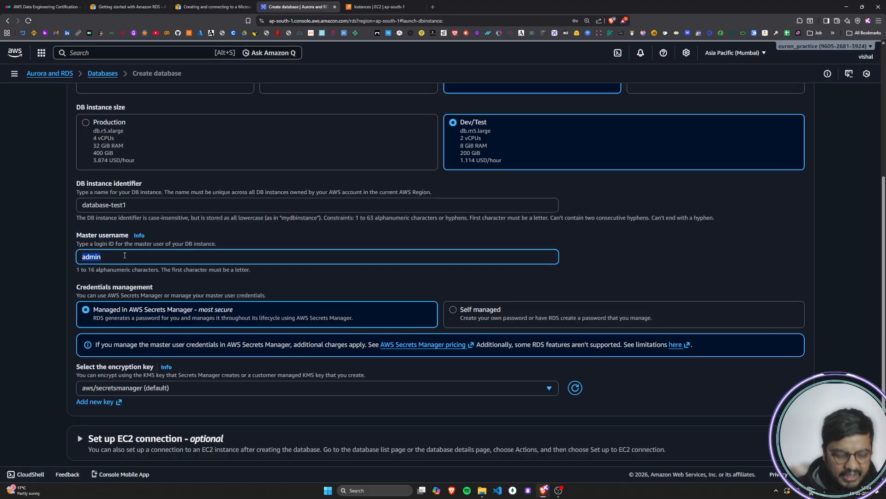
pyautogui.write('vishal')
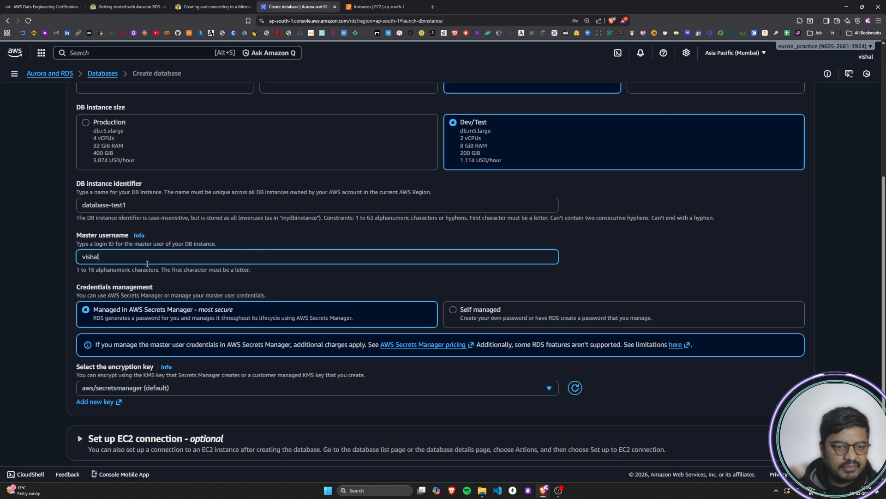
pyautogui.click(232, 284)
pyautogui.scroll(-3, 234, 282)
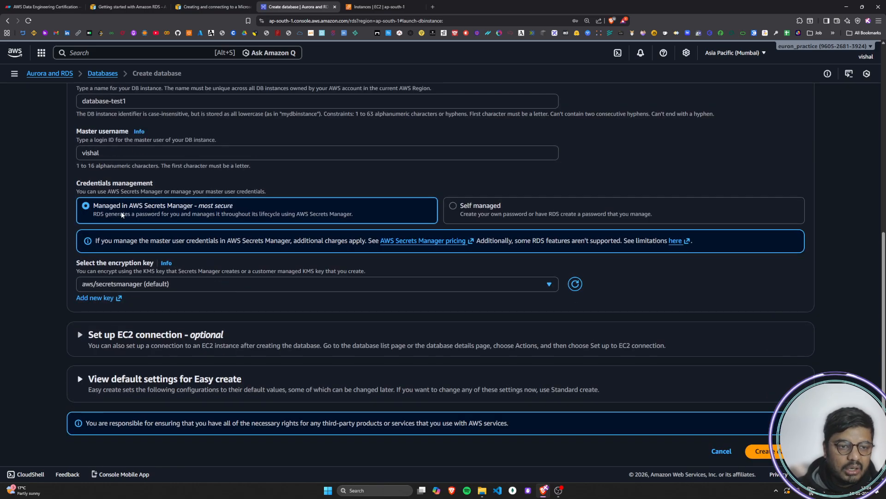
# Step: Read step 10 of the guide on setting up the EC2 connection, including its example image, and glance at steps 11 and 12
pyautogui.click(222, 7)
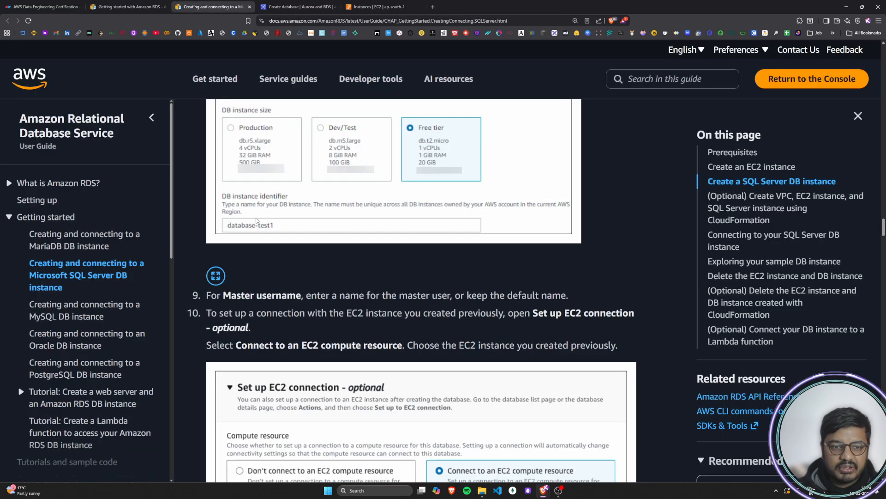
pyautogui.moveTo(223, 226); pyautogui.dragTo(569, 228)
pyautogui.click(217, 245)
pyautogui.moveTo(207, 244); pyautogui.dragTo(491, 250)
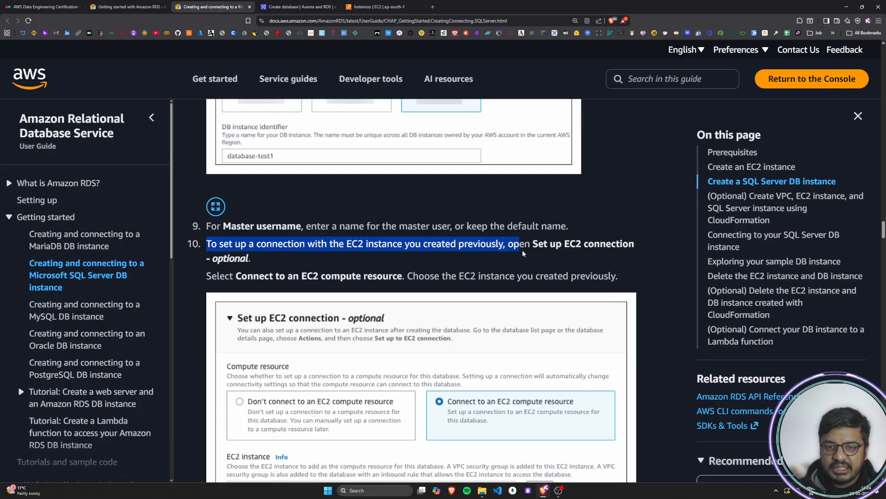
pyautogui.moveTo(609, 250); pyautogui.dragTo(342, 264)
pyautogui.click(261, 272)
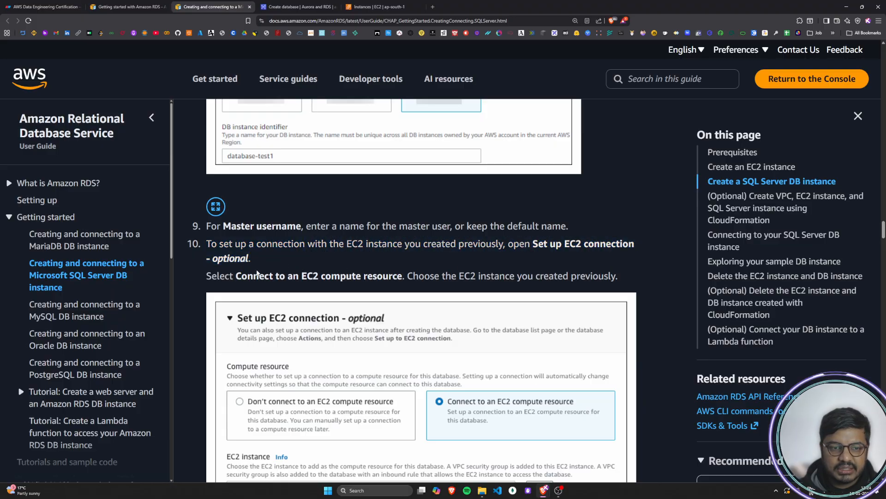
pyautogui.moveTo(209, 276); pyautogui.dragTo(445, 277)
pyautogui.click(635, 281)
pyautogui.click(621, 274)
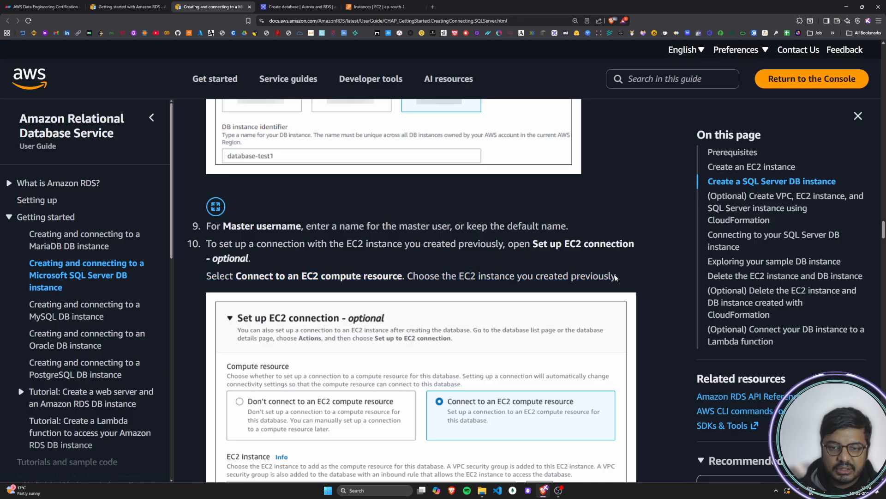
pyautogui.scroll(-8, 271, 285)
pyautogui.scroll(1, 277, 231)
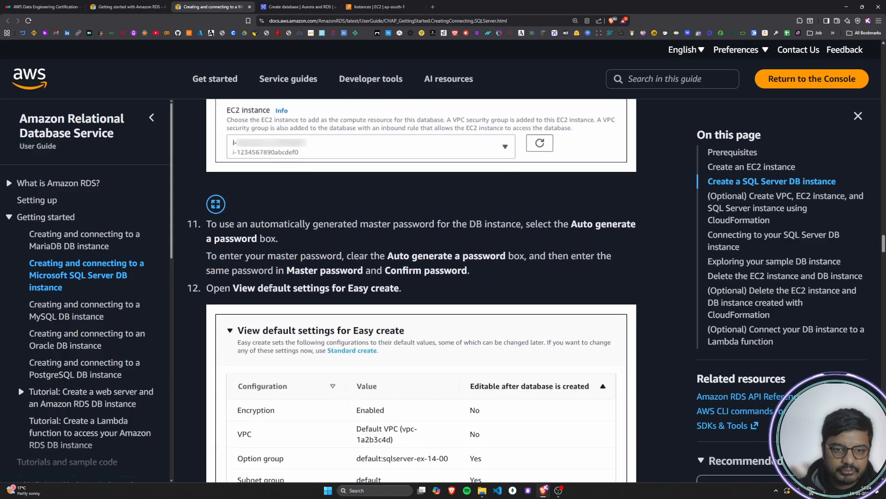
pyautogui.scroll(4, 314, 201)
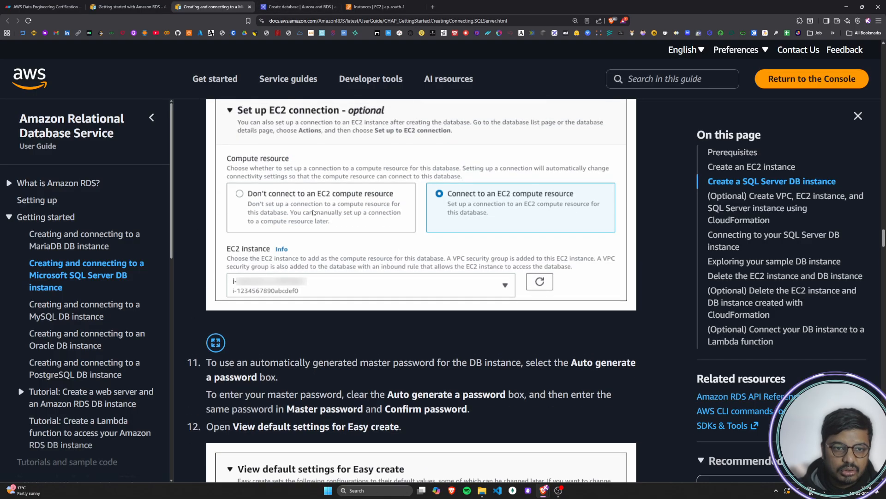
# Step: Expand the optional EC2 connection setup and choose to connect to an EC2 compute resource
pyautogui.click(296, 6)
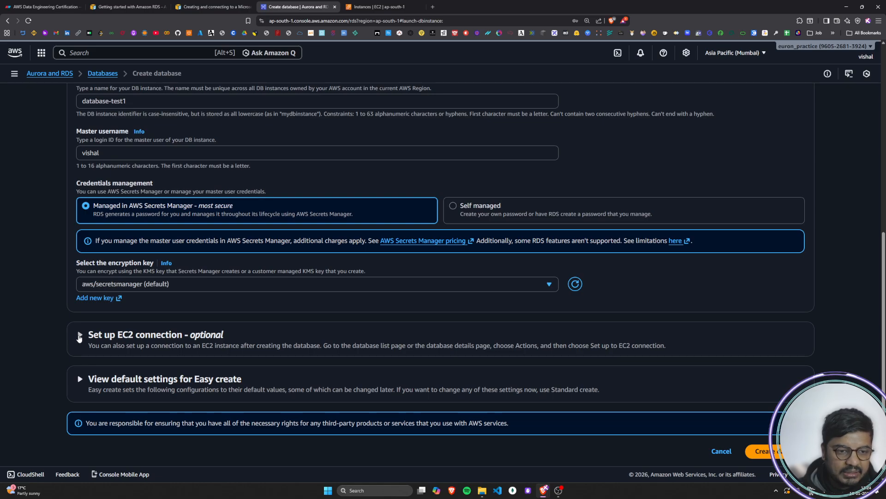
pyautogui.click(80, 336)
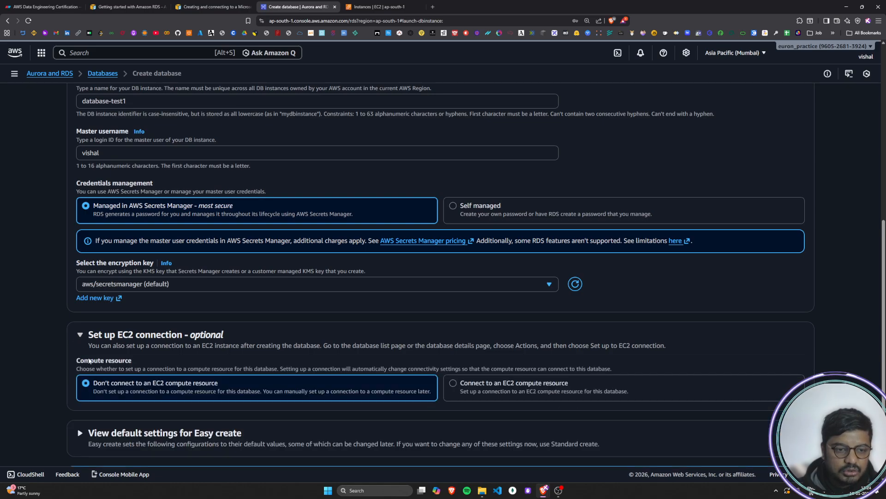
pyautogui.scroll(-1, 93, 341)
pyautogui.moveTo(80, 326); pyautogui.dragTo(135, 322)
pyautogui.moveTo(87, 334); pyautogui.dragTo(621, 336)
pyautogui.click(622, 335)
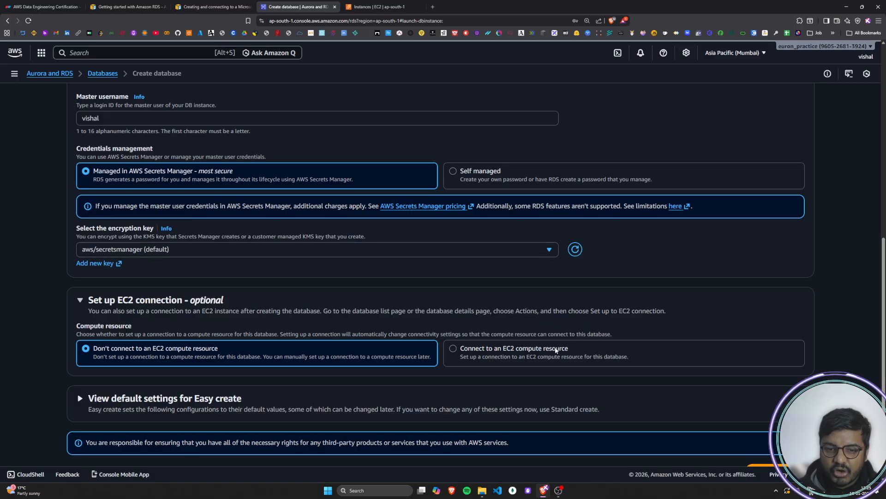
pyautogui.click(453, 349)
pyautogui.scroll(-2, 454, 347)
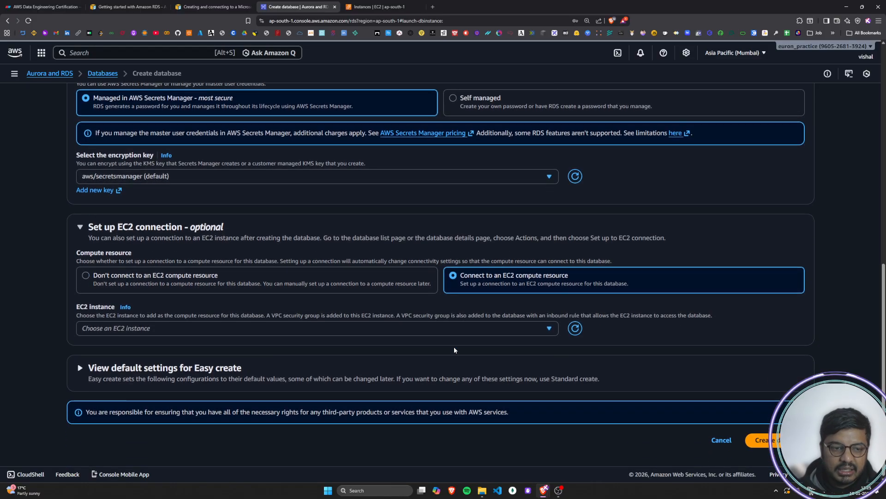
# Step: Check the guide again and look up the previously created instance in the EC2 instances list
pyautogui.click(369, 7)
pyautogui.click(212, 7)
pyautogui.scroll(-5, 303, 340)
pyautogui.scroll(1, 303, 340)
pyautogui.scroll(4, 303, 340)
pyautogui.click(376, 7)
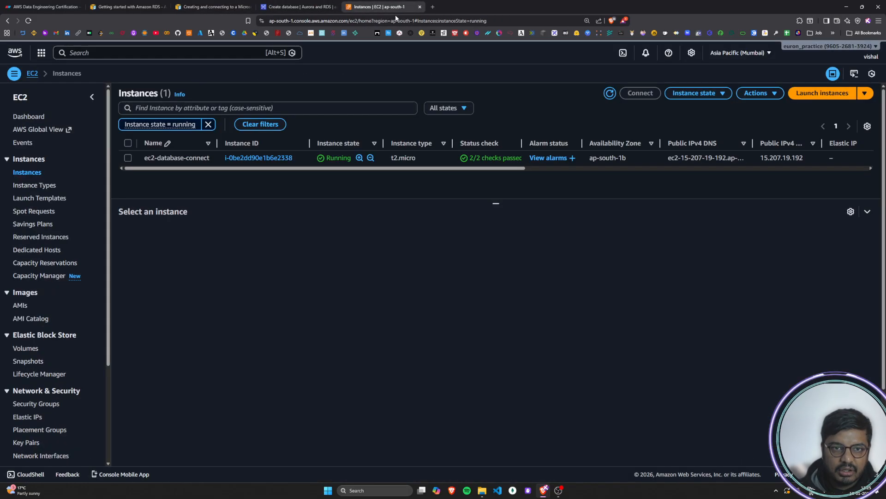
# Step: Compare the EC2 instance offered in the database form with the name and ID in the EC2 instances list
pyautogui.click(296, 6)
pyautogui.click(533, 331)
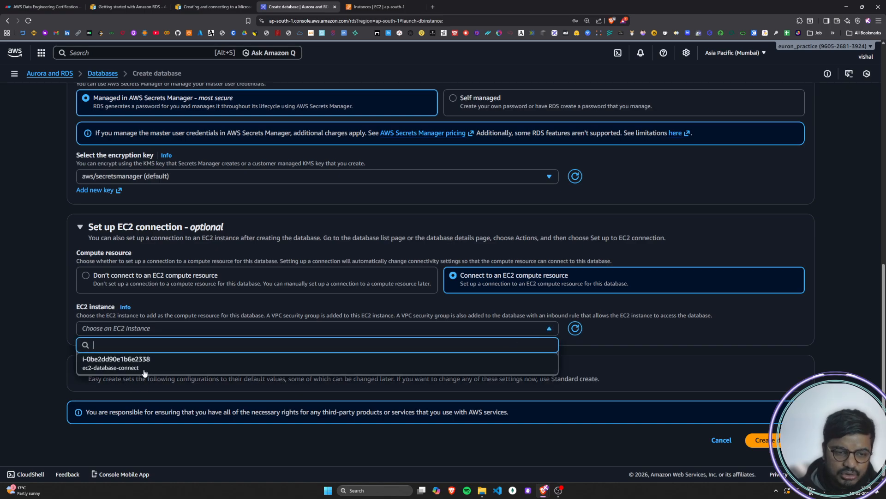
pyautogui.click(376, 6)
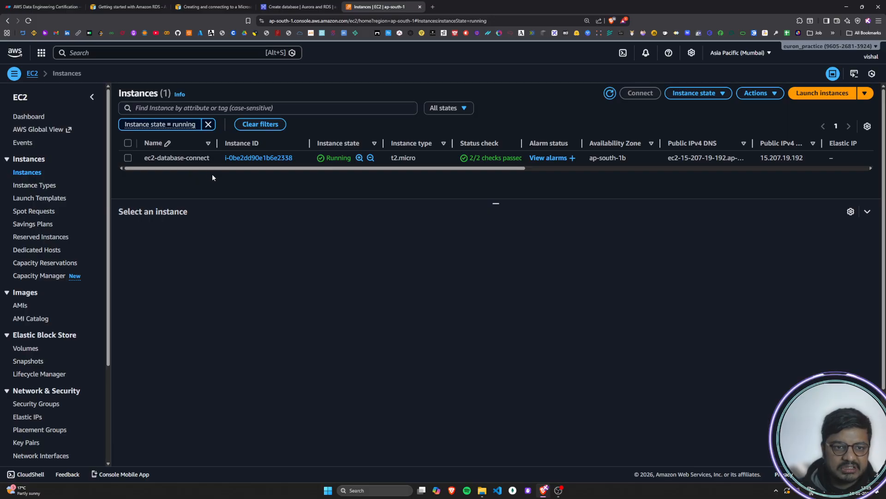
pyautogui.click(298, 7)
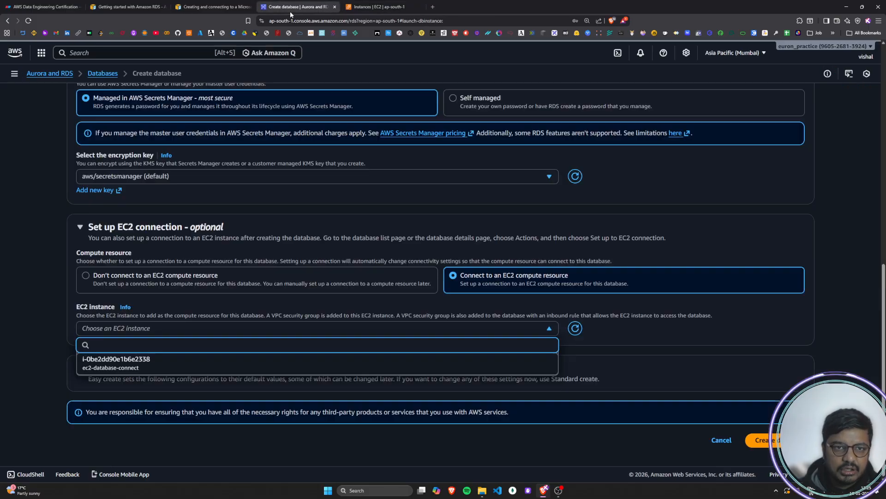
pyautogui.click(164, 326)
pyautogui.click(376, 6)
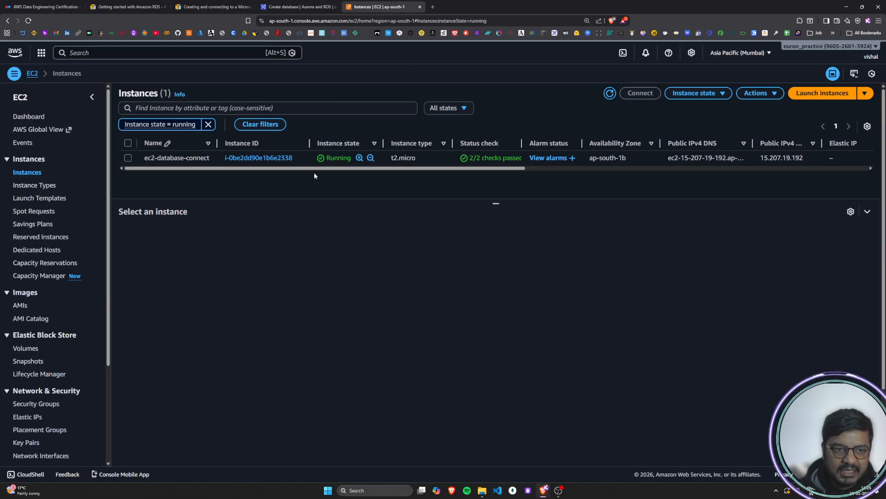
pyautogui.click(298, 7)
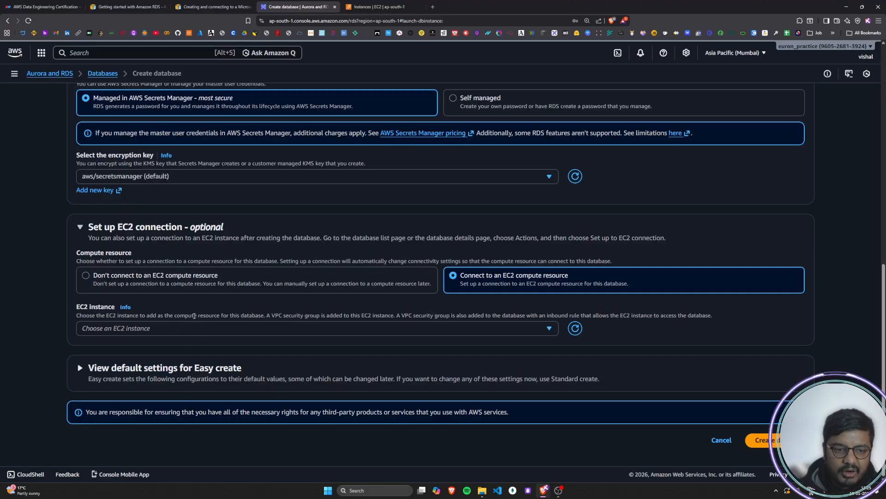
pyautogui.hotkey('ctrl', 'Tab')
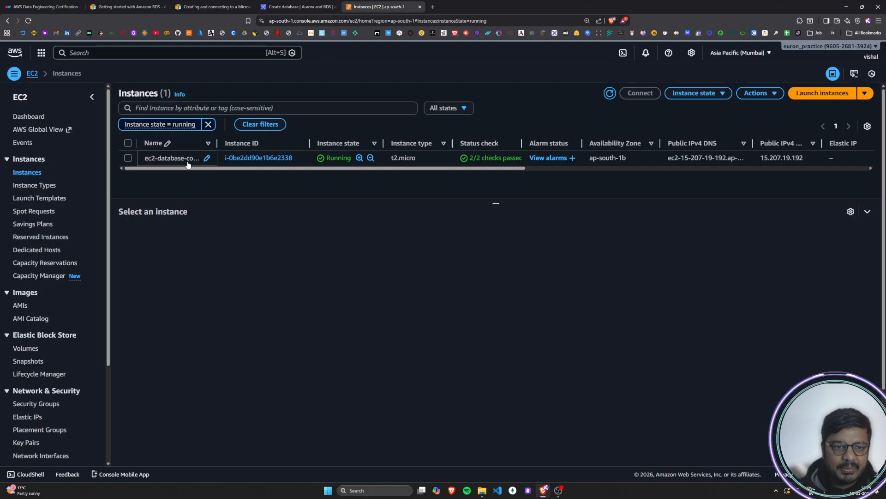
pyautogui.click(278, 10)
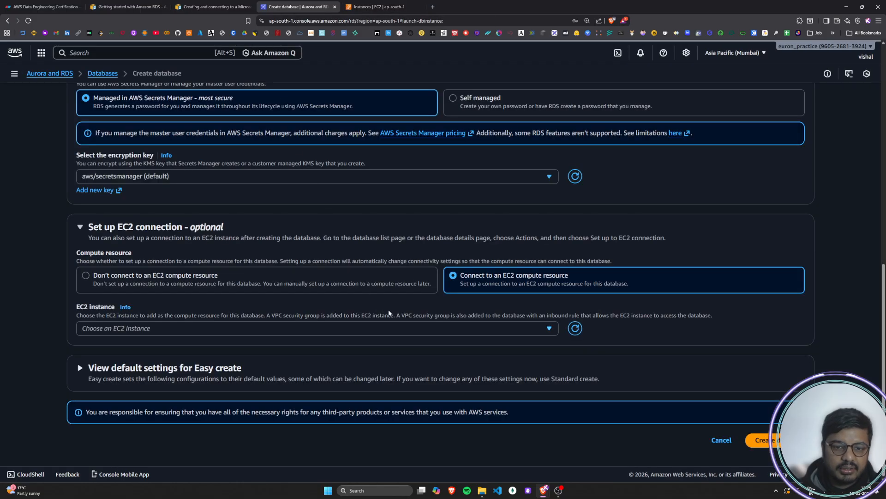
# Step: Select ec2-database-connect as the EC2 instance for the database connection and read the notice about VPC settings
pyautogui.click(470, 324)
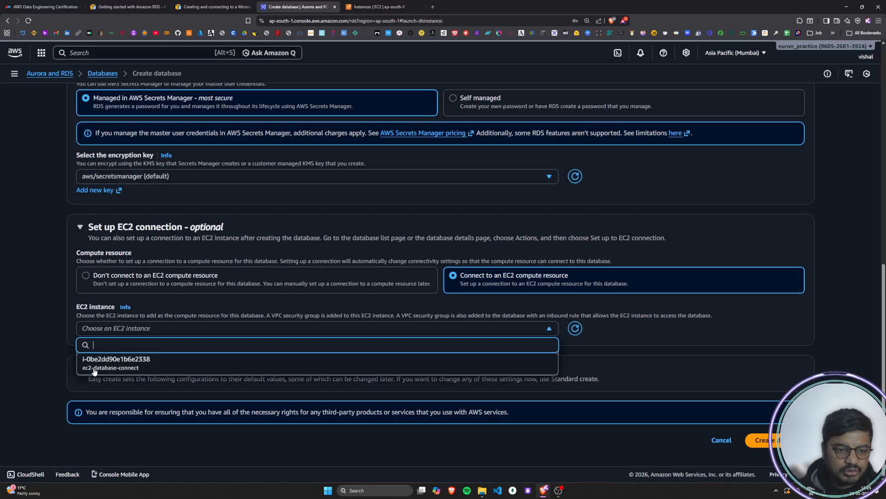
pyautogui.click(243, 369)
pyautogui.scroll(-2, 89, 405)
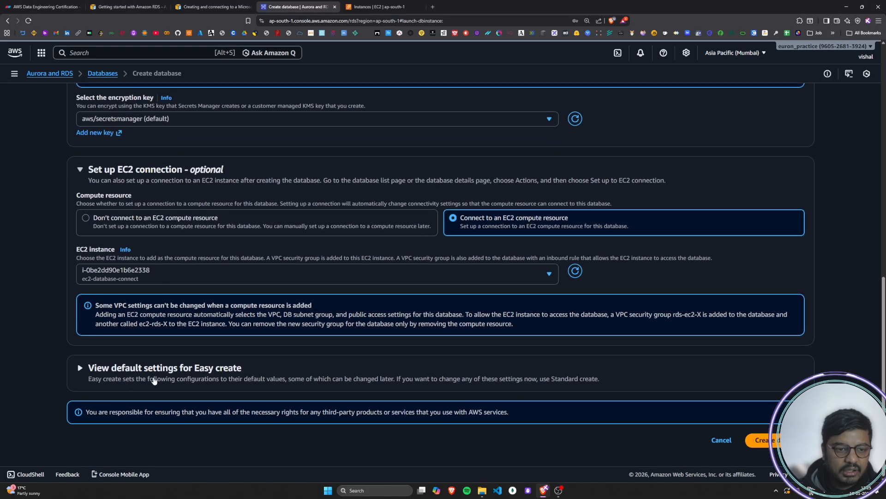
pyautogui.moveTo(96, 305); pyautogui.dragTo(313, 306)
pyautogui.click(315, 307)
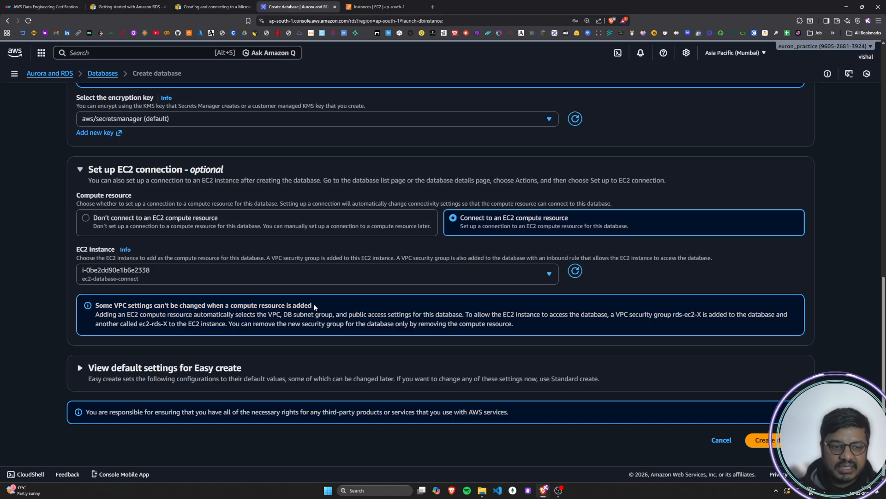
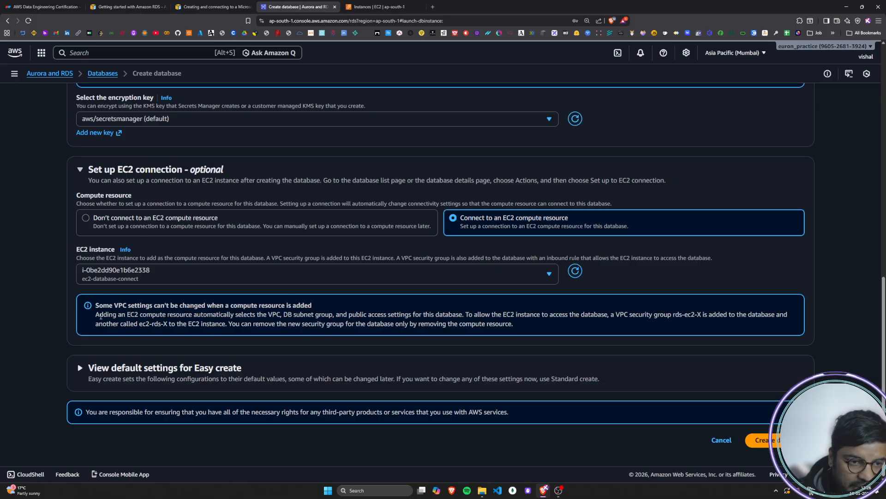
# Step: Read the notice on the VPC, subnet group, public access and security group effects of adding an EC2 compute resource
pyautogui.moveTo(96, 316)
pyautogui.mouseDown()
pyautogui.moveTo(236, 324)
pyautogui.moveTo(470, 315)
pyautogui.moveTo(98, 315)
pyautogui.mouseUp()
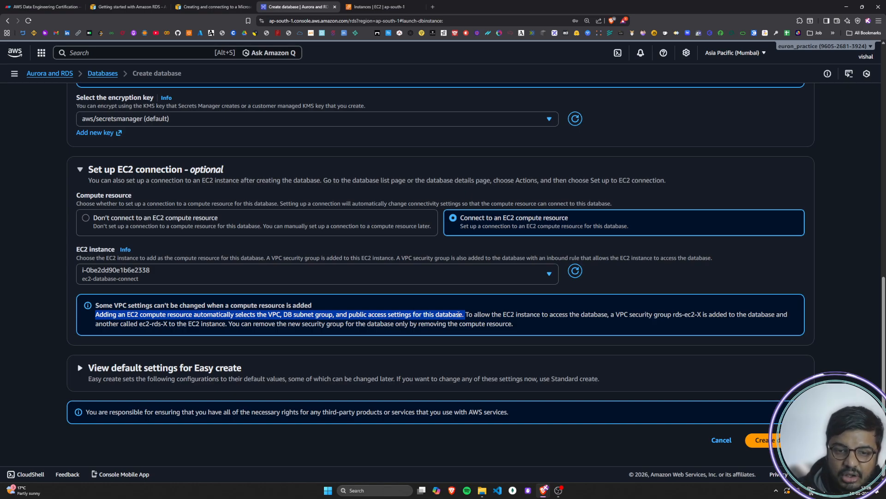
pyautogui.click(478, 317)
pyautogui.moveTo(466, 315); pyautogui.dragTo(788, 315)
pyautogui.click(681, 326)
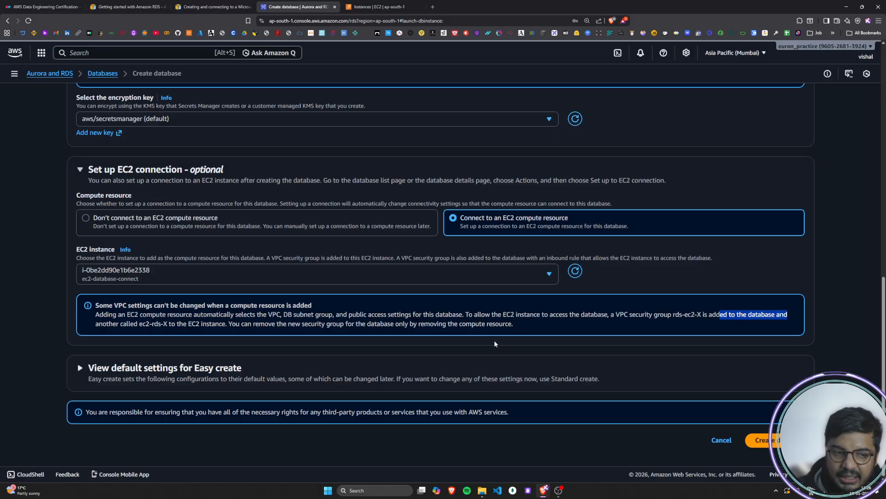
pyautogui.moveTo(101, 327); pyautogui.dragTo(485, 327)
pyautogui.click(181, 326)
pyautogui.click(236, 325)
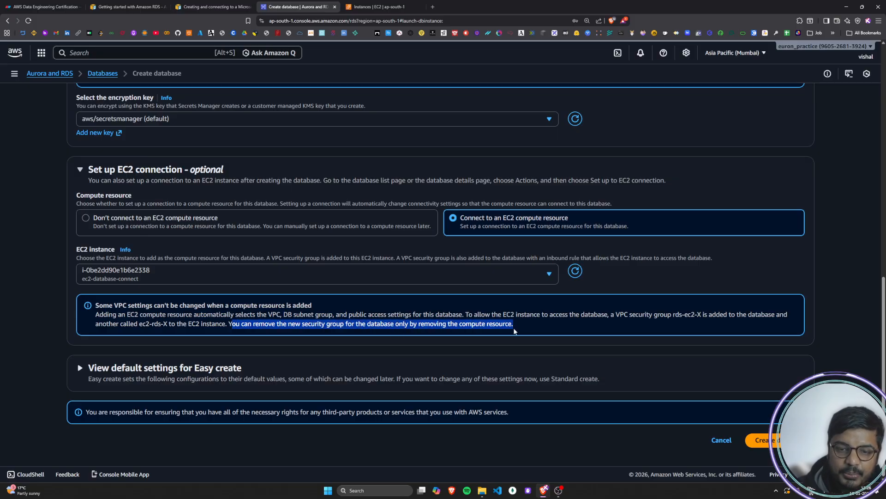
pyautogui.click(513, 327)
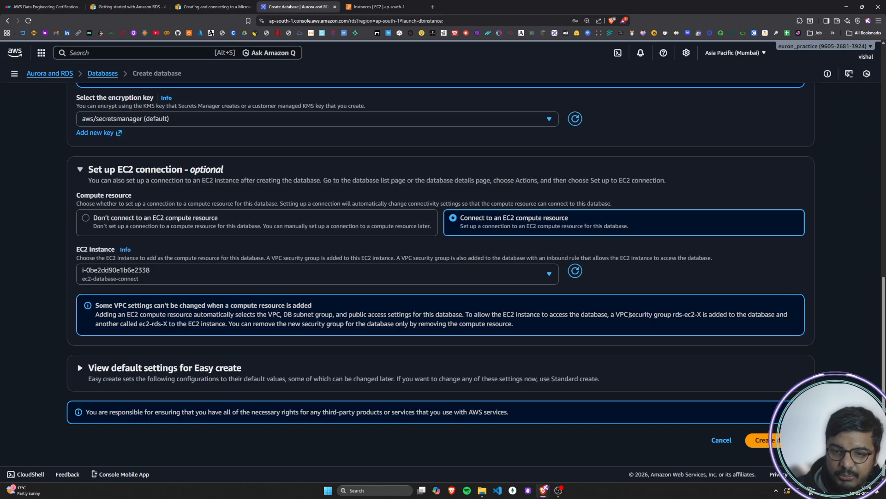
pyautogui.moveTo(629, 315); pyautogui.dragTo(700, 313)
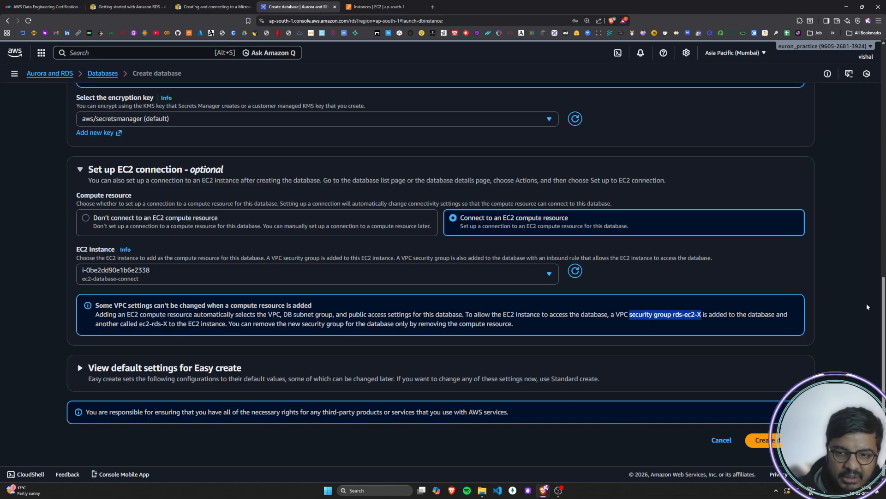
pyautogui.moveTo(140, 328); pyautogui.dragTo(202, 324)
pyautogui.click(202, 323)
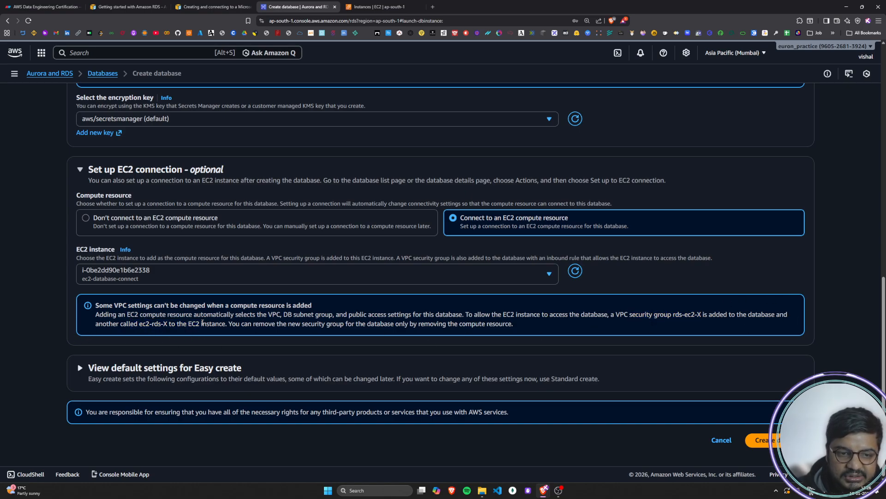
pyautogui.moveTo(265, 324); pyautogui.dragTo(539, 329)
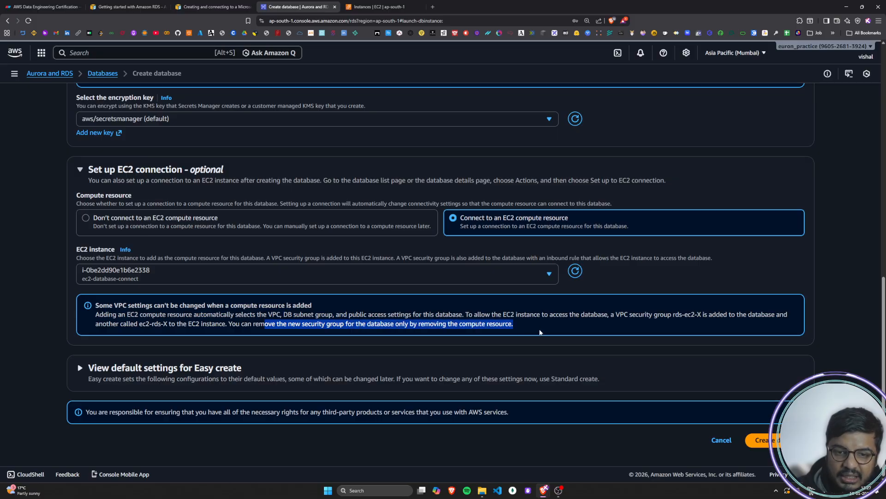
pyautogui.click(540, 329)
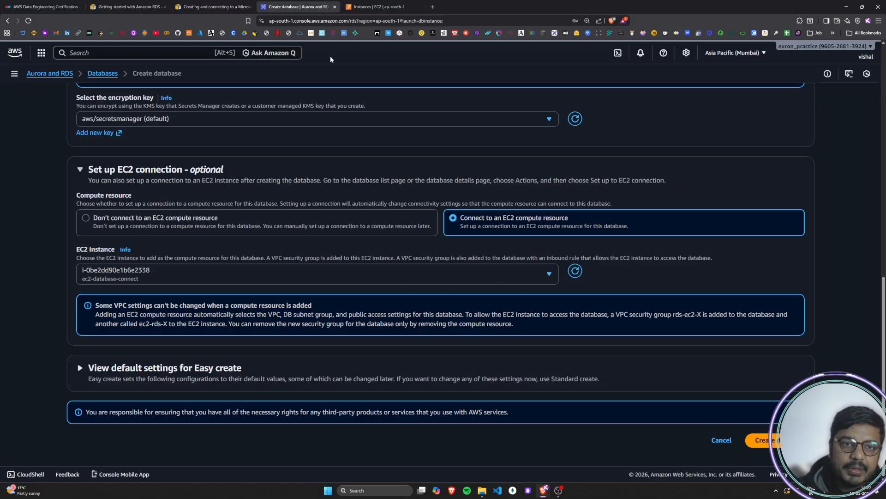
# Step: Check the RDS guide's step 11 on auto-generating the master password or entering it manually
pyautogui.click(213, 6)
pyautogui.scroll(-3, 269, 303)
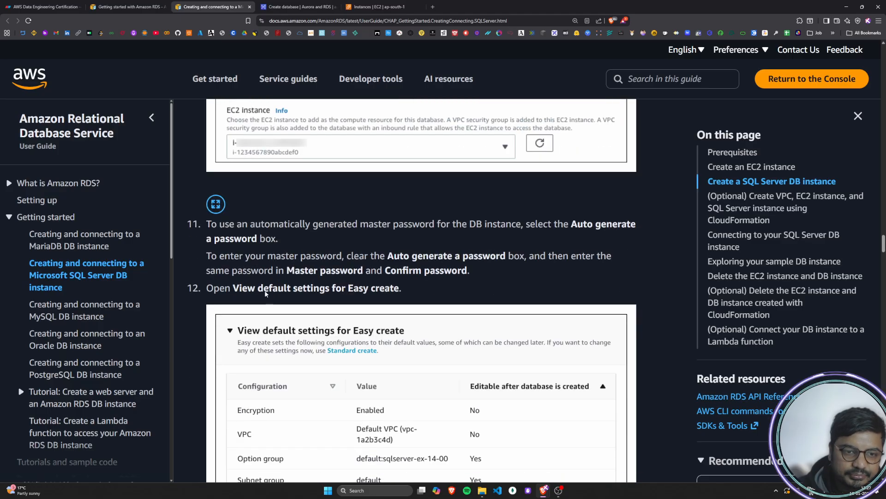
pyautogui.moveTo(207, 225); pyautogui.dragTo(302, 228)
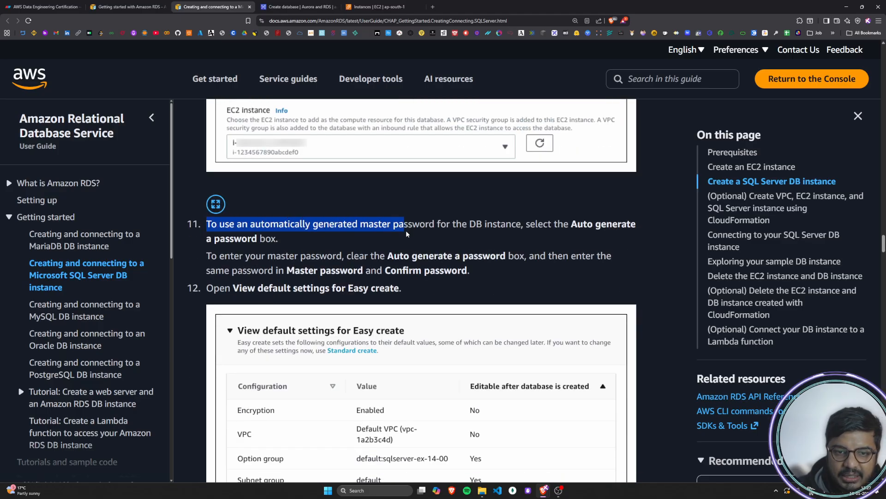
pyautogui.moveTo(535, 231); pyautogui.dragTo(637, 225)
pyautogui.click(230, 226)
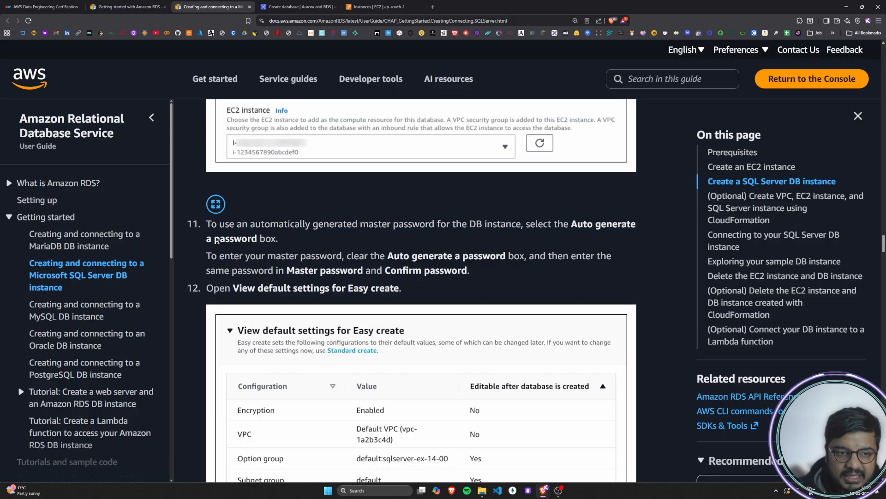
pyautogui.moveTo(219, 255); pyautogui.dragTo(612, 259)
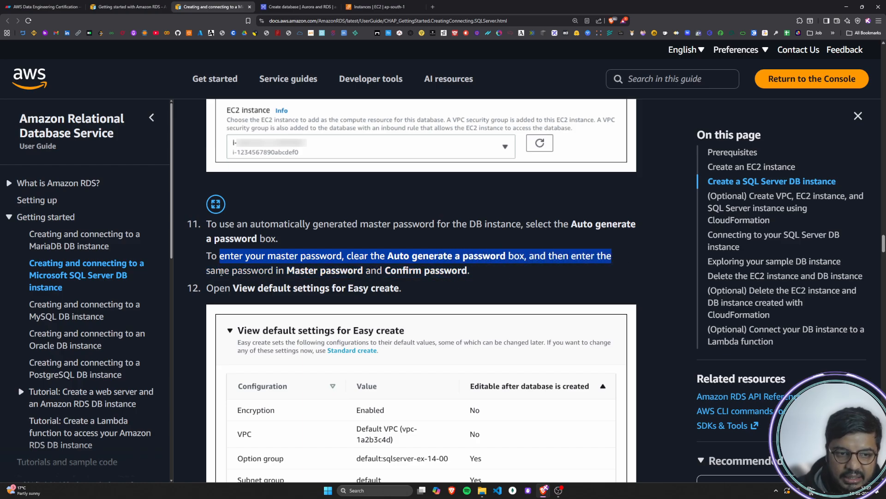
pyautogui.moveTo(210, 273); pyautogui.dragTo(502, 270)
pyautogui.click(501, 269)
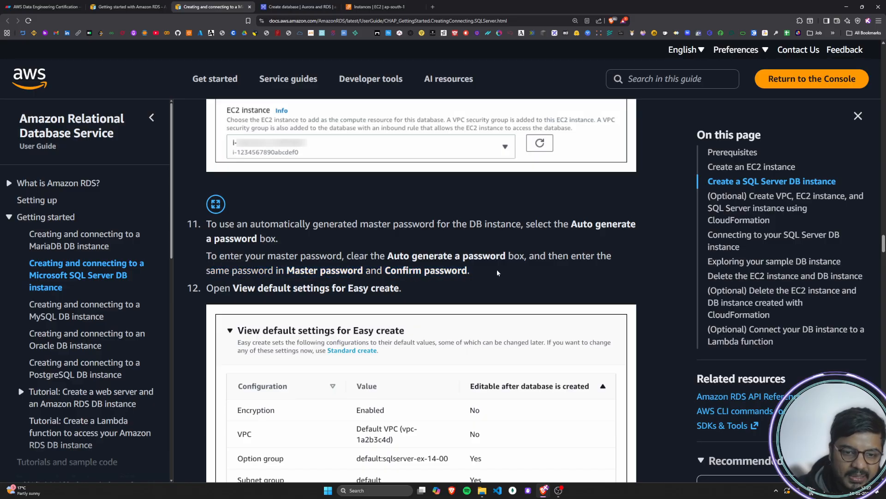
# Step: Set credentials management to Self managed, then enter and confirm the master password
pyautogui.click(297, 7)
pyautogui.scroll(2, 181, 325)
pyautogui.scroll(-2, 181, 325)
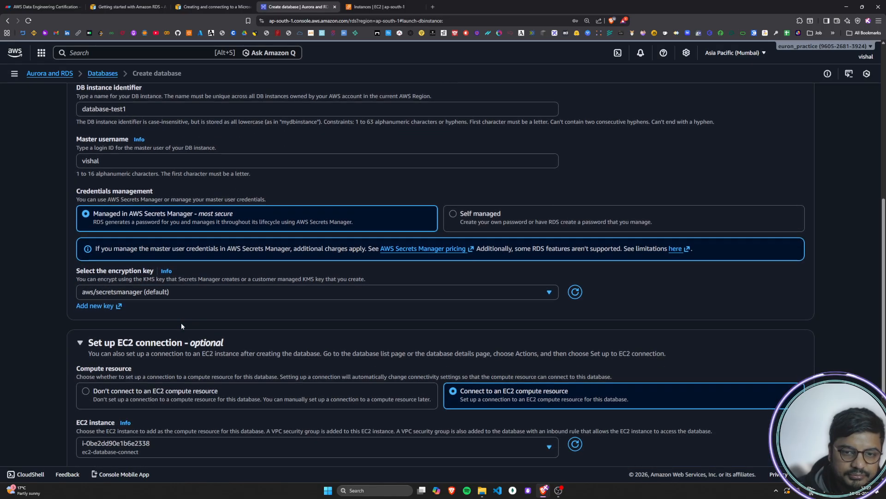
pyautogui.click(452, 214)
pyautogui.click(180, 278)
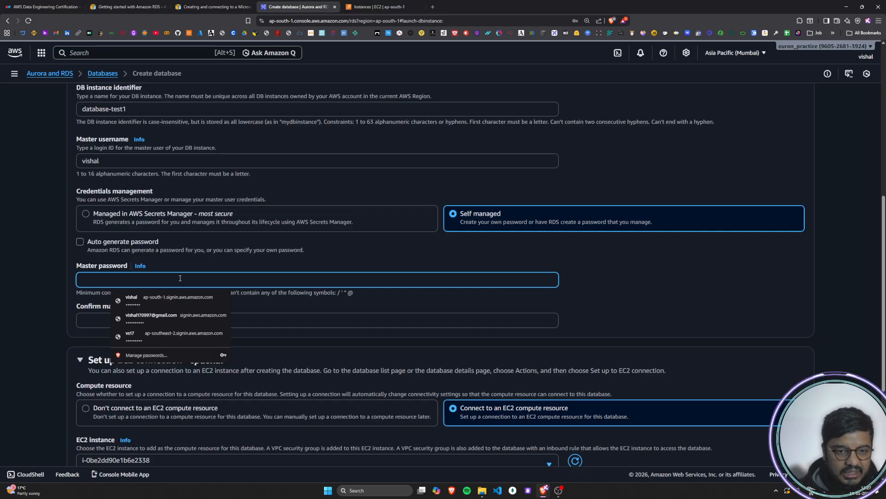
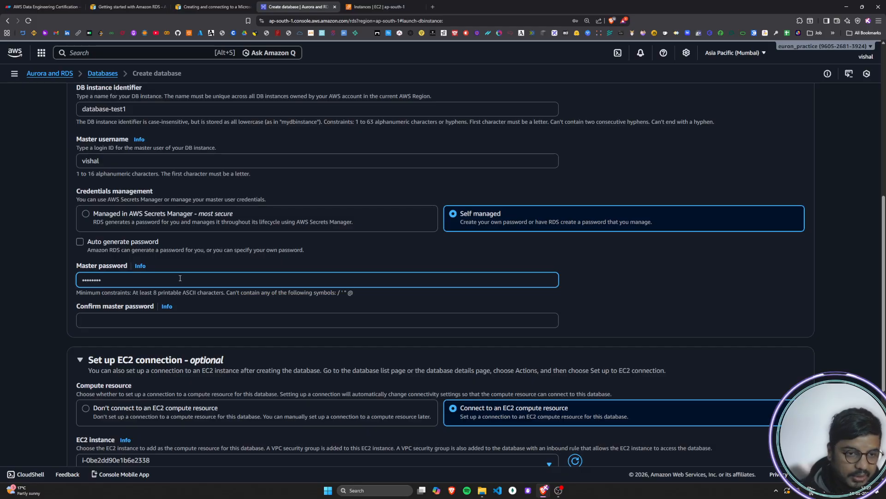
pyautogui.click(156, 319)
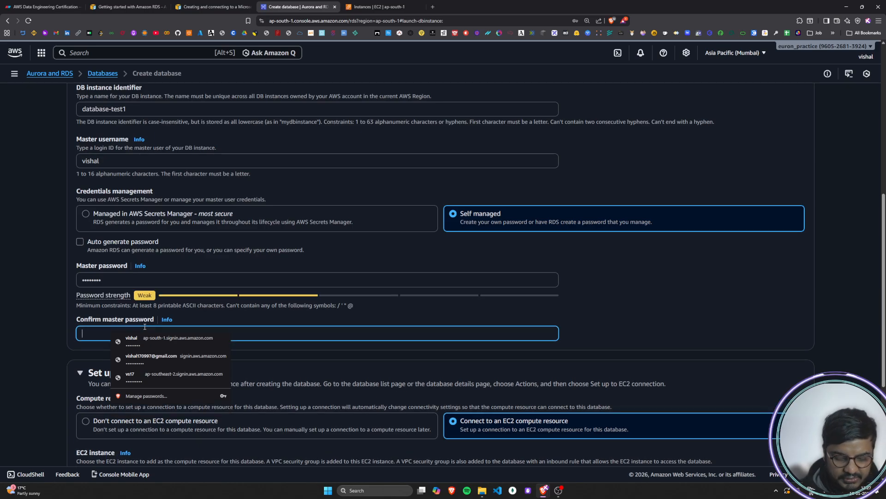
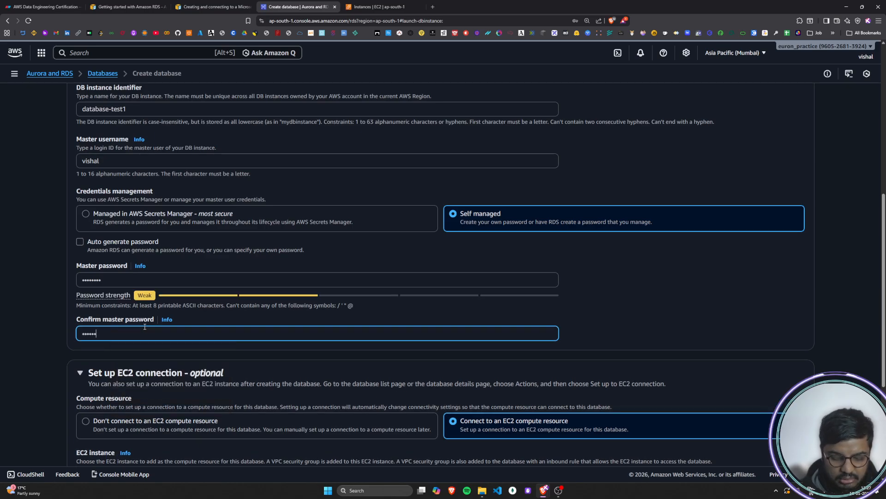
pyautogui.click(54, 356)
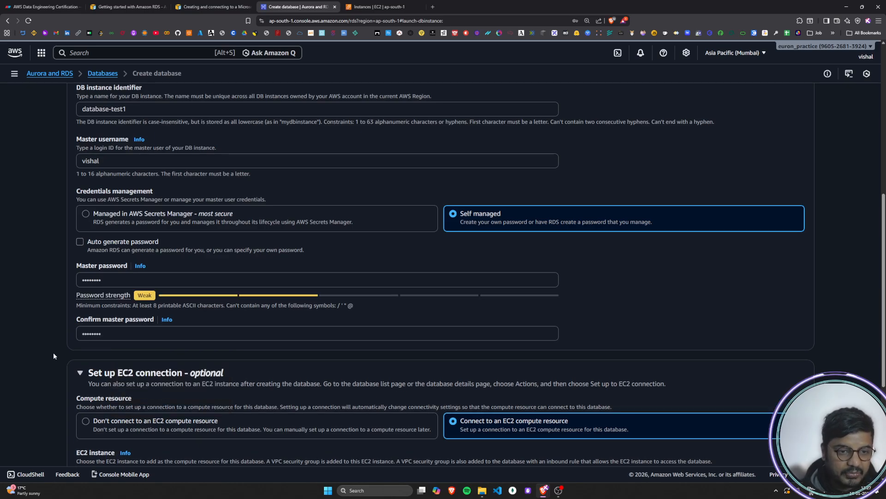
# Step: Check the RDS guide's step 12 and its sample table of default settings for Easy create
pyautogui.scroll(-4, 45, 332)
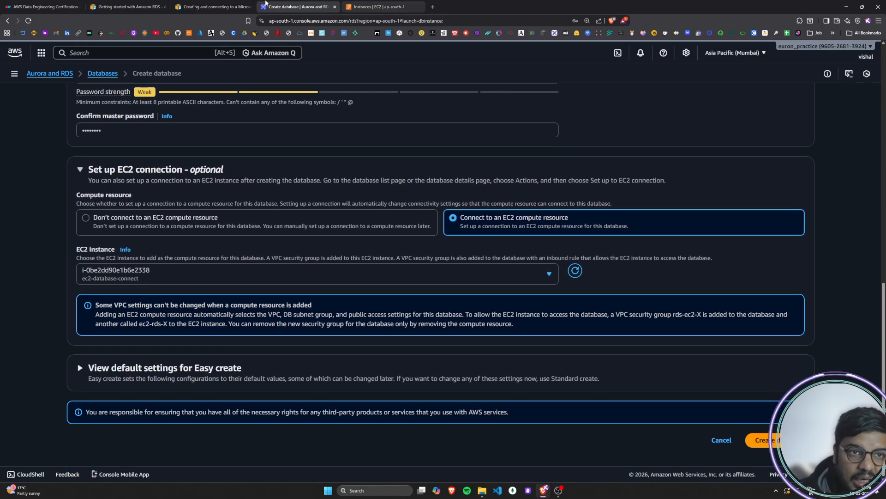
pyautogui.click(225, 4)
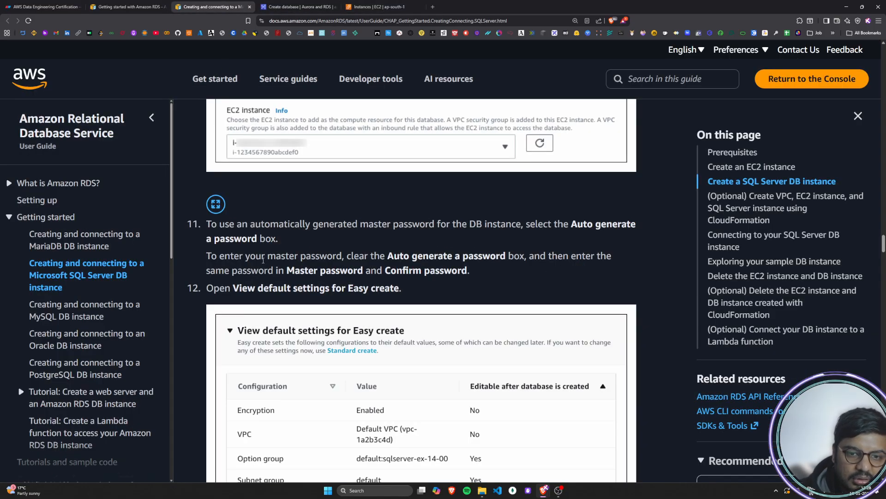
pyautogui.scroll(-1, 287, 277)
pyautogui.moveTo(207, 253); pyautogui.dragTo(423, 256)
pyautogui.click(423, 256)
pyautogui.scroll(-6, 423, 256)
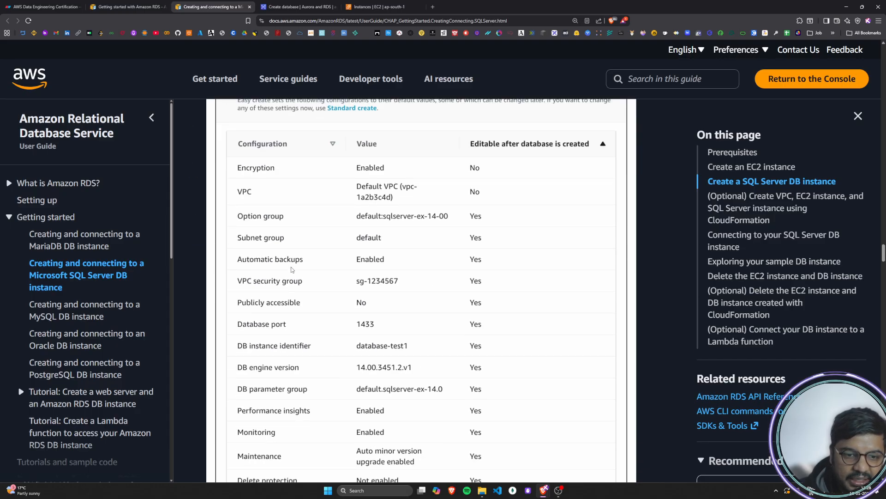
pyautogui.scroll(-1, 422, 256)
# Step: Expand the default settings for Easy create and examine the column on editability after database creation
pyautogui.click(298, 7)
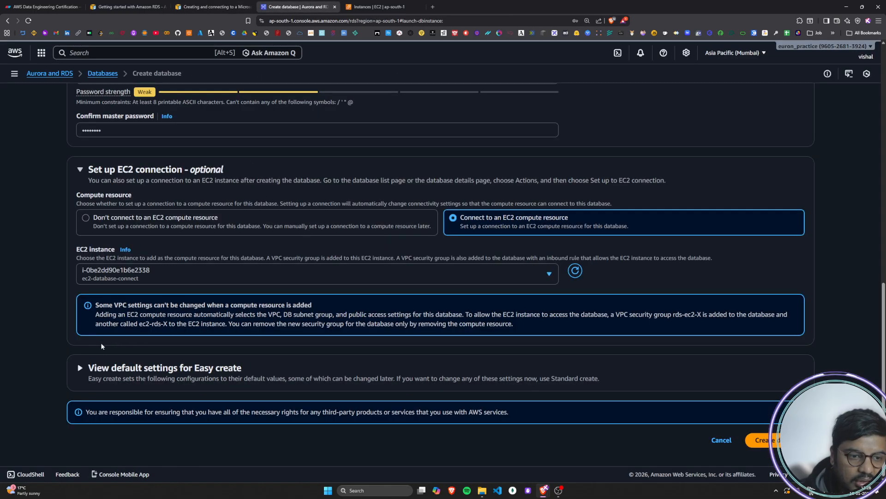
pyautogui.click(78, 368)
pyautogui.scroll(-5, 60, 321)
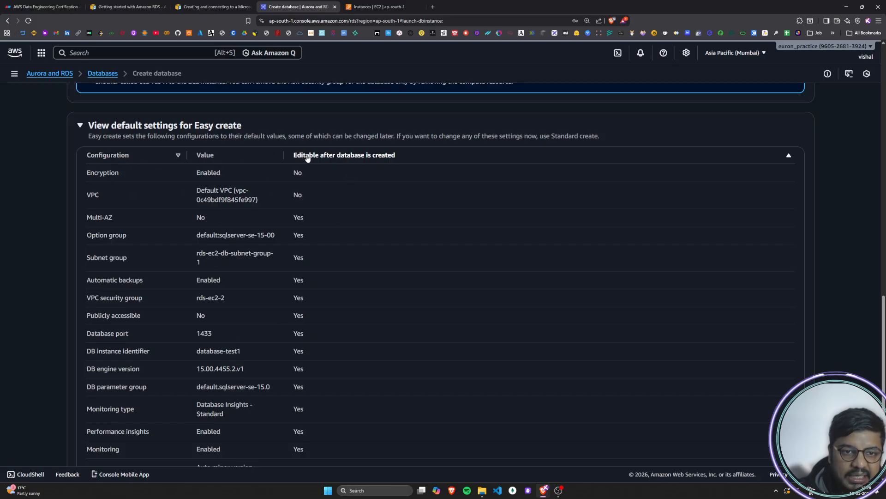
pyautogui.moveTo(306, 158); pyautogui.dragTo(396, 157)
pyautogui.click(400, 157)
pyautogui.click(401, 158)
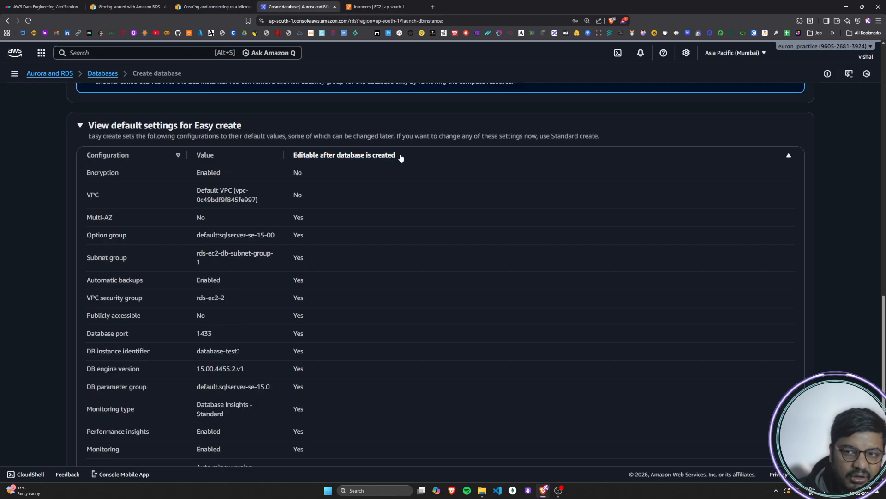
# Step: Review the default values and later editability of the Encryption and VPC settings
pyautogui.moveTo(84, 173); pyautogui.dragTo(196, 175)
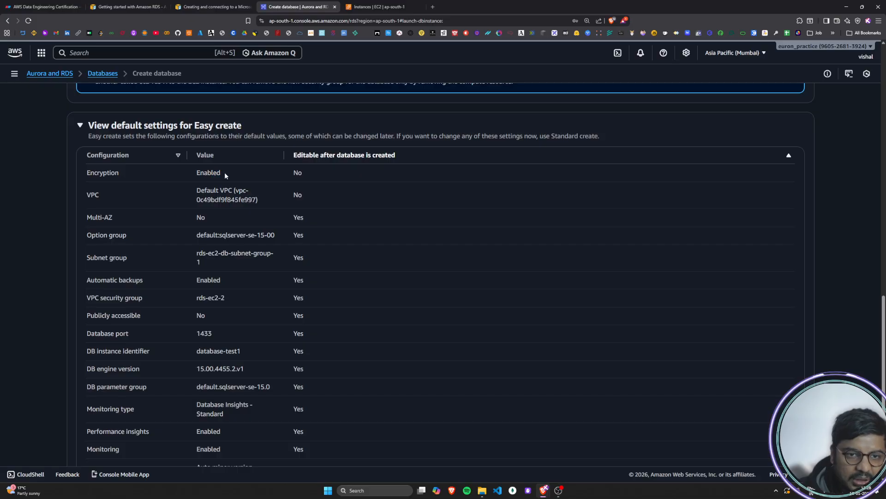
pyautogui.click(328, 178)
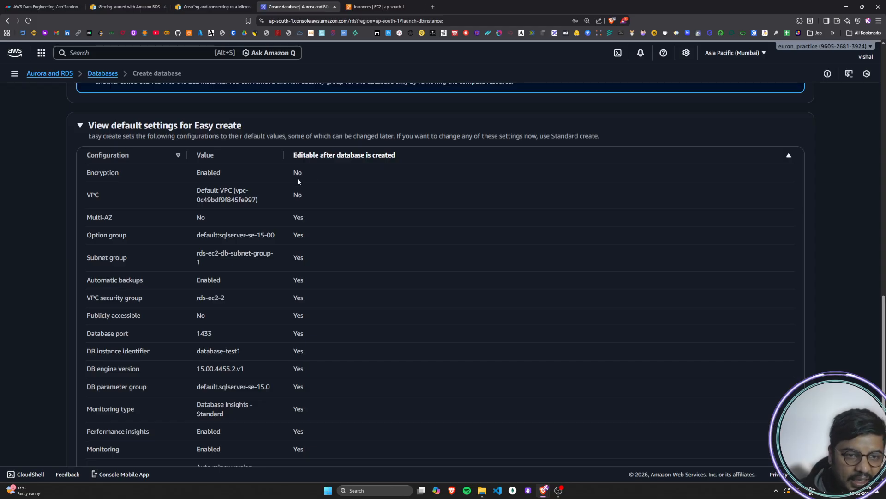
pyautogui.click(208, 187)
pyautogui.moveTo(197, 187); pyautogui.dragTo(304, 197)
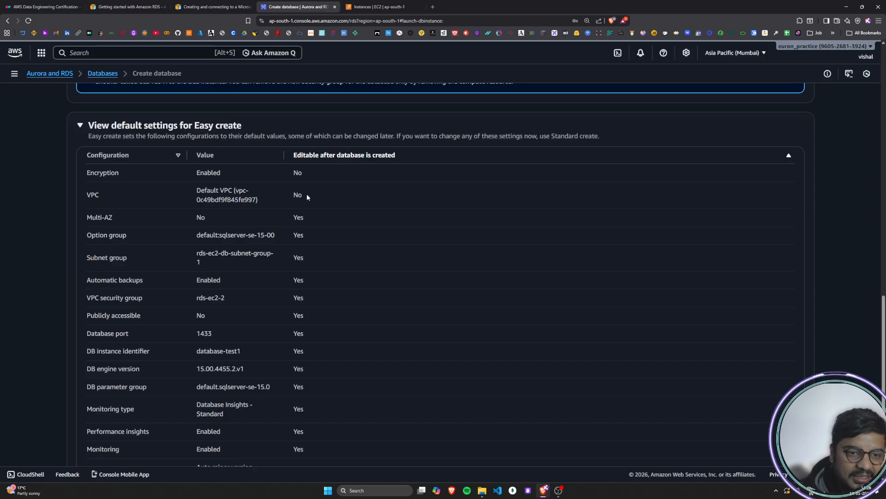
# Step: Review the Multi-AZ default setting and whether it can be edited after the database is created
pyautogui.moveTo(88, 219); pyautogui.dragTo(112, 220)
pyautogui.click(121, 220)
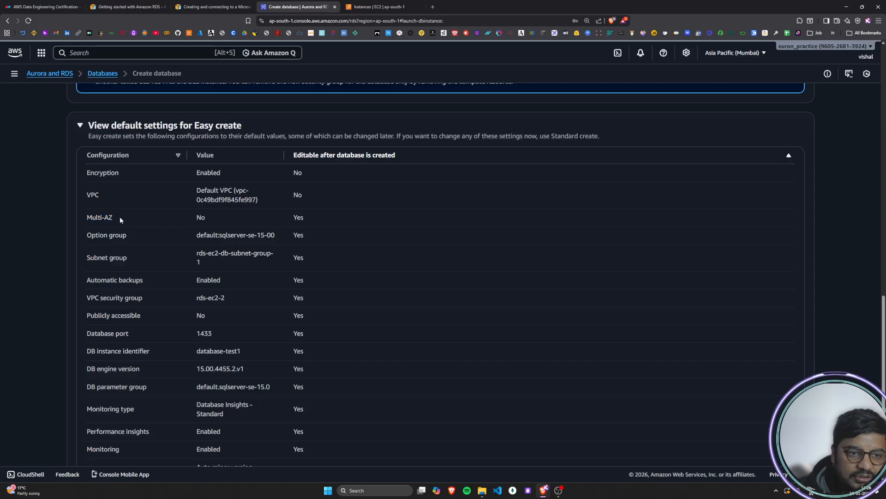
pyautogui.moveTo(207, 219); pyautogui.dragTo(196, 219)
pyautogui.click(218, 218)
pyautogui.click(197, 219)
pyautogui.click(96, 216)
pyautogui.doubleClick(94, 216)
pyautogui.doubleClick(111, 218)
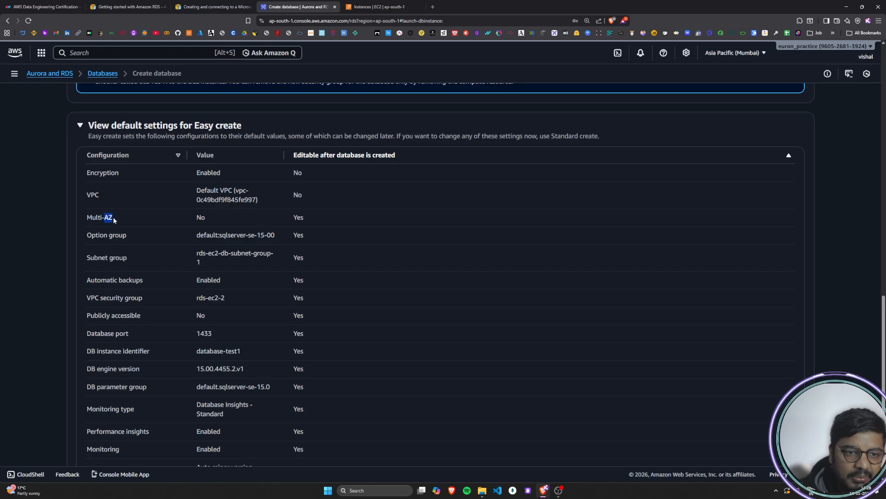
pyautogui.doubleClick(298, 218)
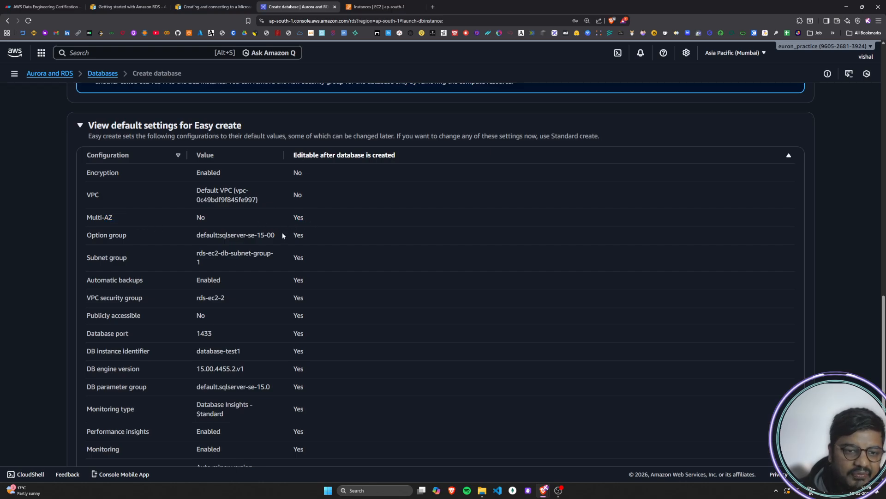
# Step: Review the default option group and its editability after database creation
pyautogui.moveTo(86, 235); pyautogui.dragTo(126, 236)
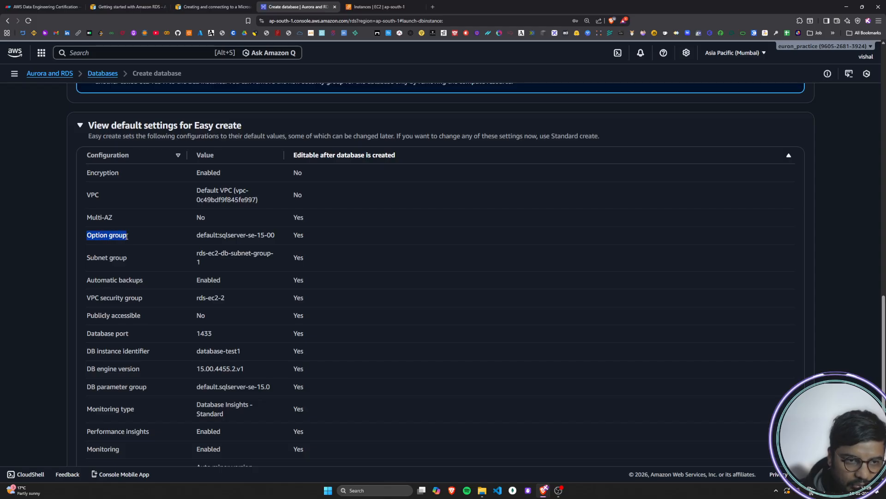
pyautogui.moveTo(201, 237); pyautogui.dragTo(277, 239)
pyautogui.click(277, 240)
pyautogui.moveTo(197, 236); pyautogui.dragTo(306, 237)
pyautogui.click(283, 238)
pyautogui.click(306, 237)
# Step: Review the default subnet group and its editability, and bring the remaining default settings into view
pyautogui.tripleClick(103, 259)
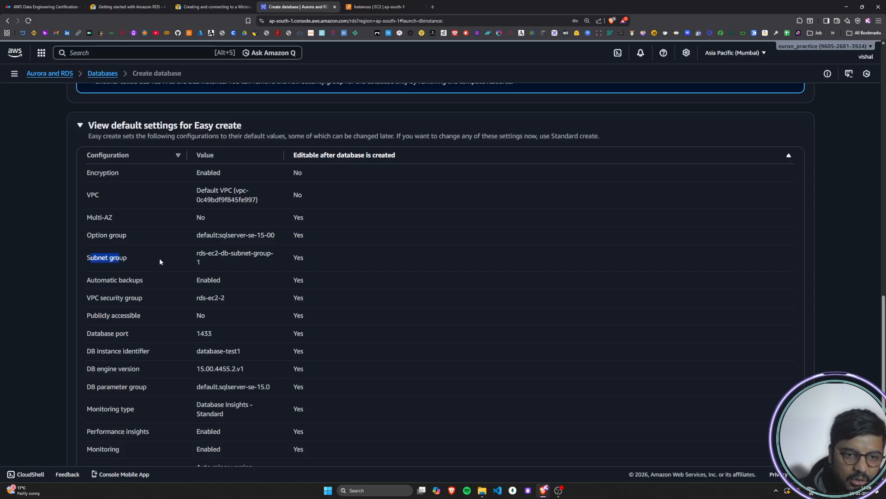
pyautogui.moveTo(194, 249); pyautogui.dragTo(209, 267)
pyautogui.click(275, 270)
pyautogui.moveTo(293, 258); pyautogui.dragTo(313, 262)
pyautogui.click(313, 262)
pyautogui.scroll(-2, 296, 280)
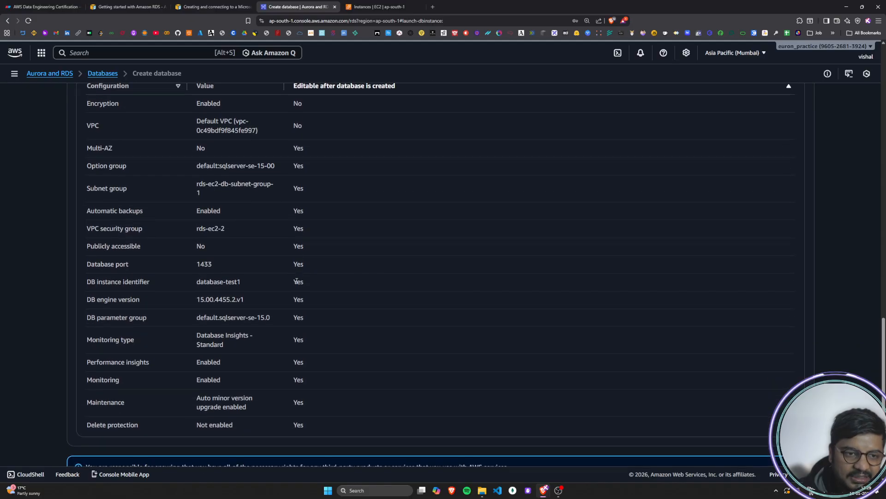
# Step: Review the Automatic backups default value and whether it can be edited after the database is created
pyautogui.scroll(-1, 297, 280)
pyautogui.moveTo(92, 177); pyautogui.dragTo(130, 178)
pyautogui.moveTo(196, 176); pyautogui.dragTo(217, 177)
pyautogui.moveTo(288, 178); pyautogui.dragTo(310, 180)
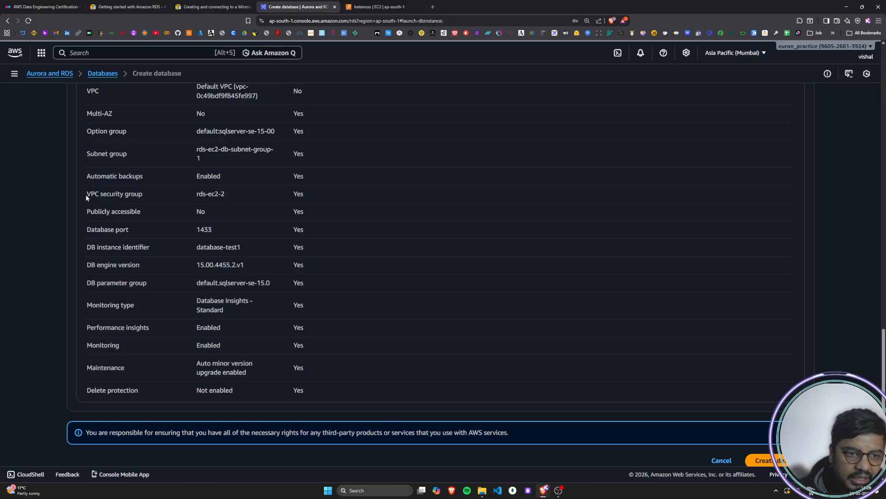
# Step: Review the default VPC security group listed for the new database
pyautogui.moveTo(86, 198); pyautogui.dragTo(233, 197)
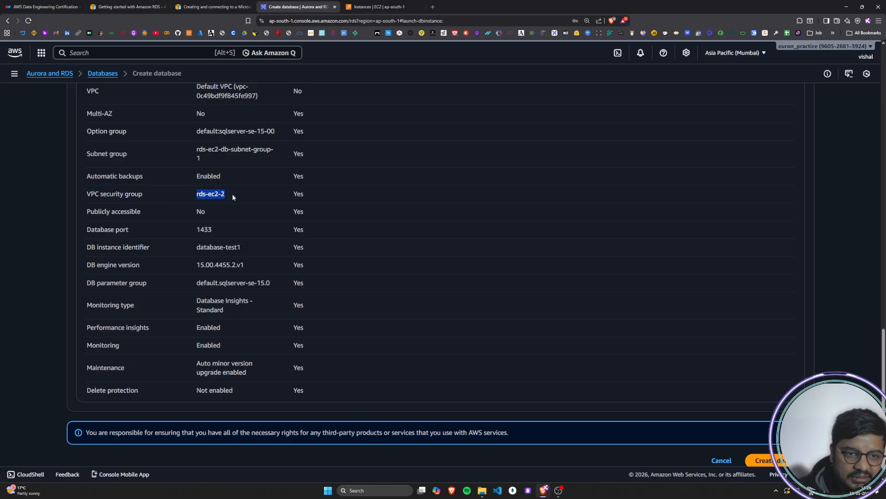
pyautogui.click(221, 195)
pyautogui.moveTo(197, 194); pyautogui.dragTo(217, 194)
pyautogui.click(216, 196)
pyautogui.doubleClick(216, 196)
pyautogui.doubleClick(222, 197)
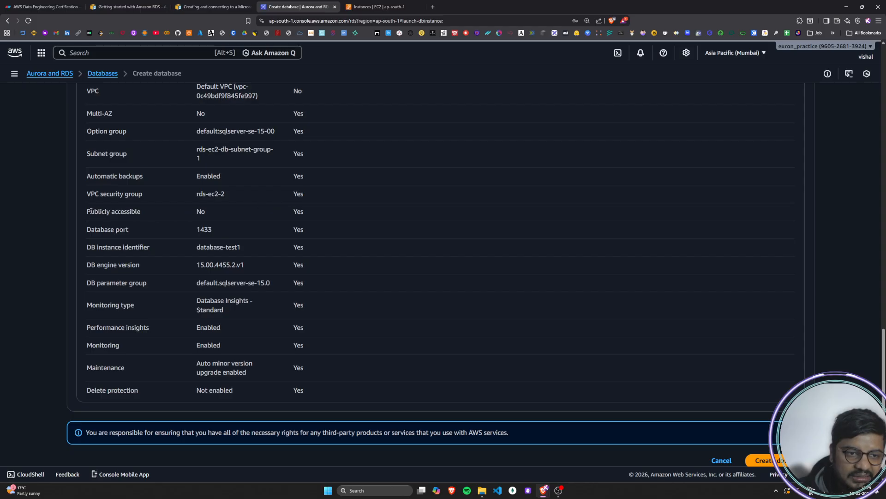
# Step: Review the Publicly accessible default value and whether it can be edited after database creation
pyautogui.moveTo(91, 211); pyautogui.dragTo(146, 212)
pyautogui.moveTo(91, 212)
pyautogui.mouseDown()
pyautogui.moveTo(141, 212)
pyautogui.moveTo(82, 218)
pyautogui.mouseUp()
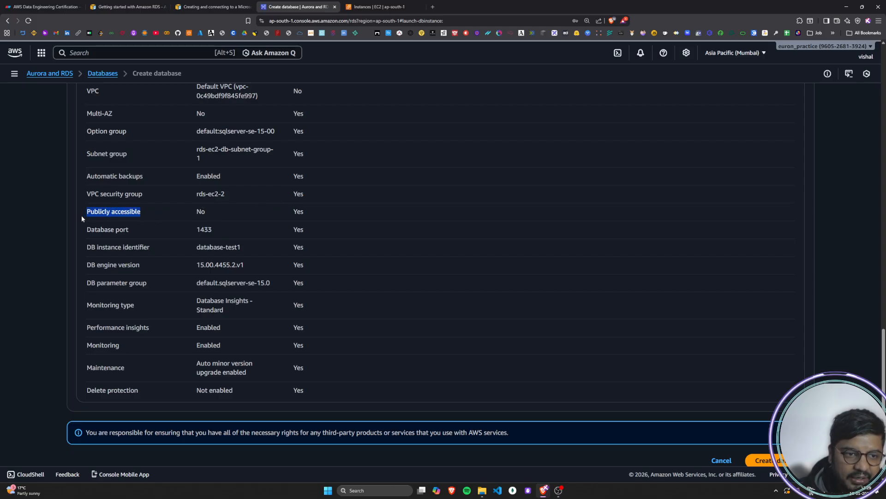
pyautogui.click(196, 213)
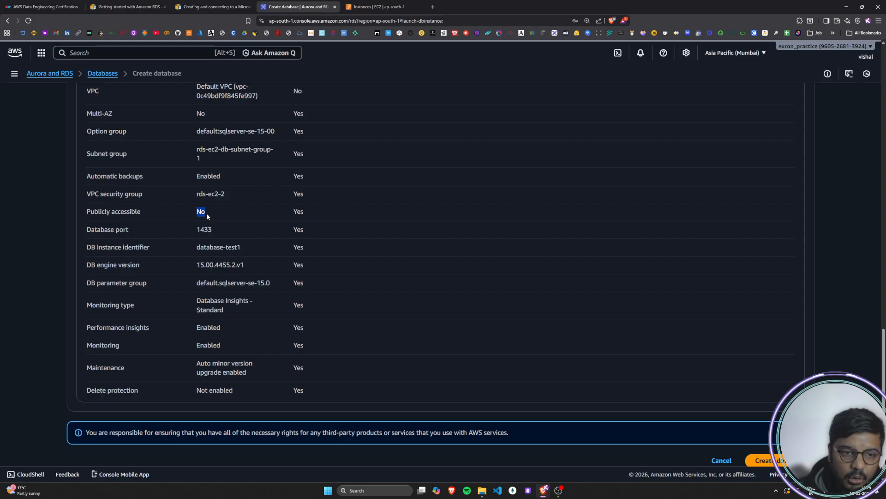
pyautogui.moveTo(291, 213); pyautogui.dragTo(305, 213)
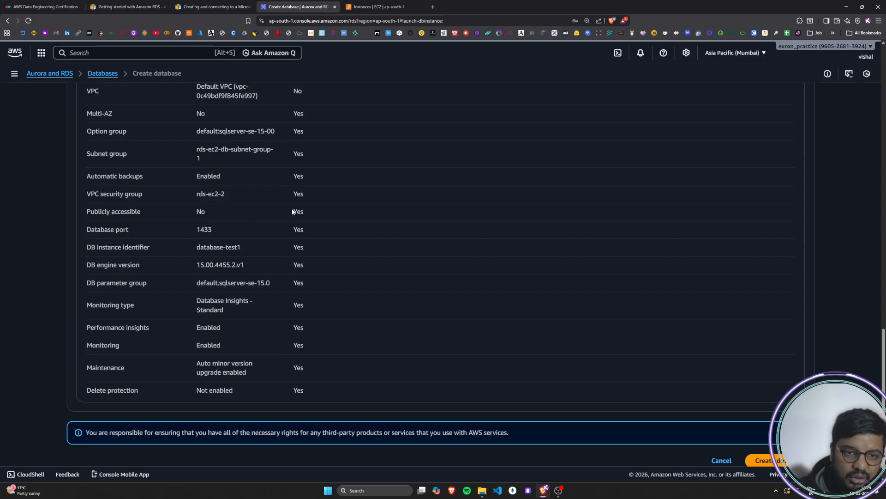
pyautogui.moveTo(214, 213); pyautogui.dragTo(196, 213)
pyautogui.click(115, 218)
pyautogui.tripleClick(131, 210)
pyautogui.click(195, 216)
pyautogui.doubleClick(202, 211)
pyautogui.click(251, 215)
pyautogui.doubleClick(200, 211)
pyautogui.click(287, 214)
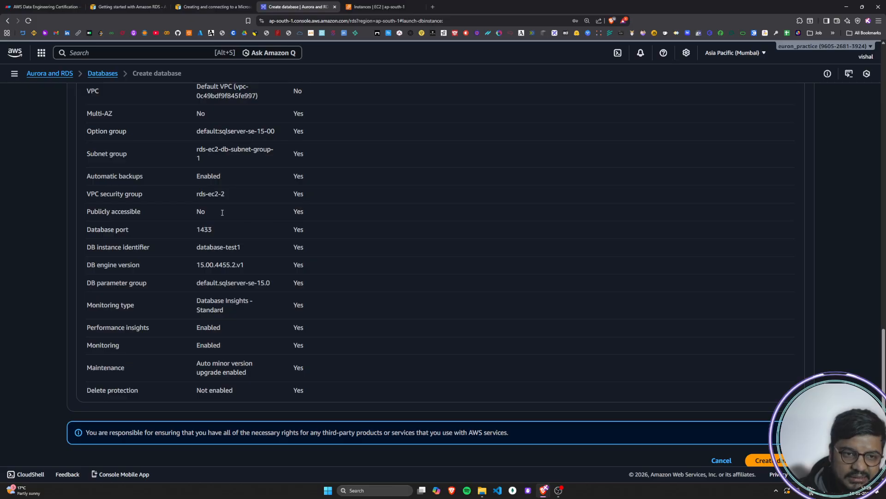
pyautogui.doubleClick(298, 212)
pyautogui.click(243, 213)
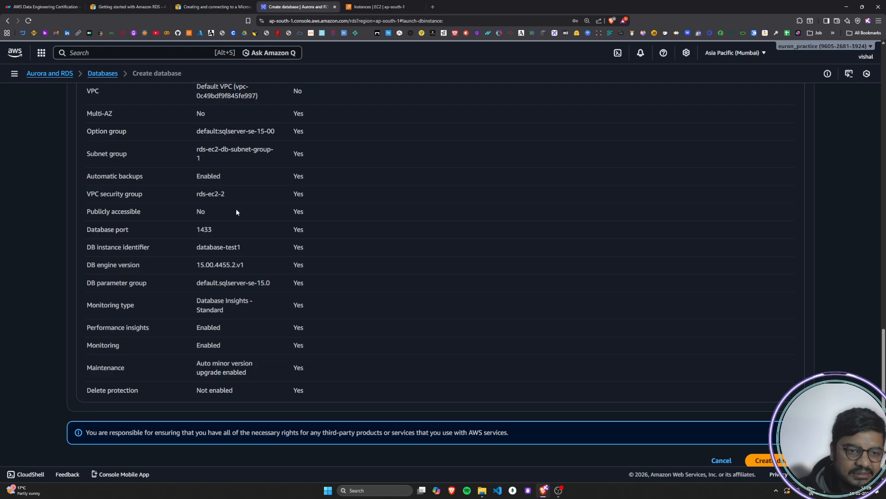
# Step: Review the default database port, DB instance identifier, engine version and DB parameter group
pyautogui.moveTo(134, 229); pyautogui.dragTo(87, 230)
pyautogui.moveTo(178, 228); pyautogui.dragTo(243, 248)
pyautogui.click(197, 232)
pyautogui.click(225, 260)
pyautogui.moveTo(86, 269); pyautogui.dragTo(253, 268)
pyautogui.click(253, 268)
pyautogui.moveTo(97, 283); pyautogui.dragTo(153, 283)
pyautogui.moveTo(218, 282); pyautogui.dragTo(278, 287)
# Step: Review the default monitoring type and the Performance insights setting
pyautogui.click(103, 309)
pyautogui.moveTo(85, 307); pyautogui.dragTo(134, 302)
pyautogui.moveTo(197, 301); pyautogui.dragTo(249, 301)
pyautogui.click(223, 311)
pyautogui.doubleClick(222, 311)
pyautogui.click(237, 313)
pyautogui.moveTo(100, 331); pyautogui.dragTo(143, 329)
pyautogui.moveTo(199, 329); pyautogui.dragTo(216, 330)
# Step: Review the default Monitoring, Maintenance and Delete protection settings at the end of the list
pyautogui.moveTo(88, 344); pyautogui.dragTo(239, 345)
pyautogui.click(236, 349)
pyautogui.moveTo(92, 367); pyautogui.dragTo(249, 365)
pyautogui.moveTo(196, 373); pyautogui.dragTo(247, 373)
pyautogui.click(247, 374)
pyautogui.moveTo(100, 390); pyautogui.dragTo(246, 397)
pyautogui.click(247, 396)
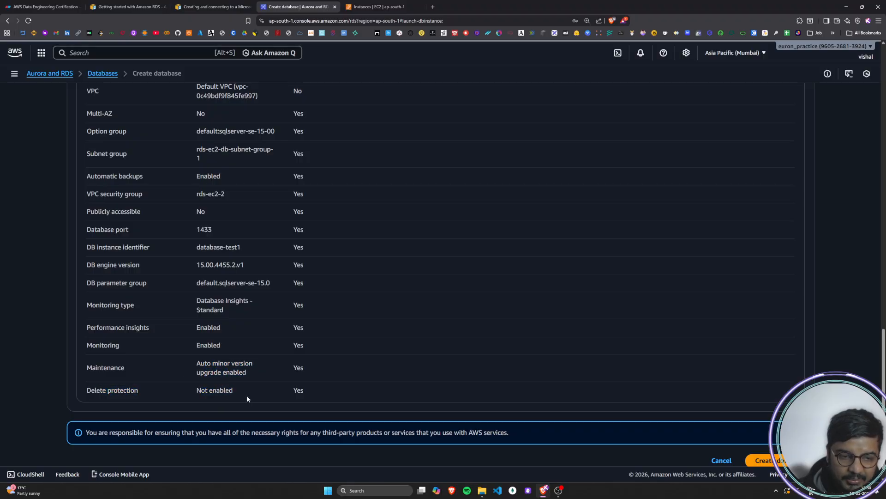
pyautogui.scroll(-1, 247, 395)
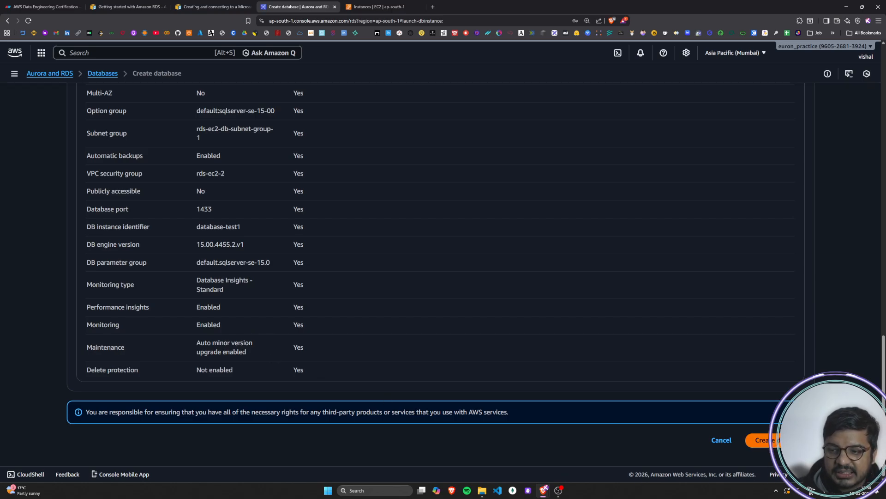
# Step: Change the database creation method to Full configuration and dismiss the browser's offer to save the password
pyautogui.scroll(20, 256, 281)
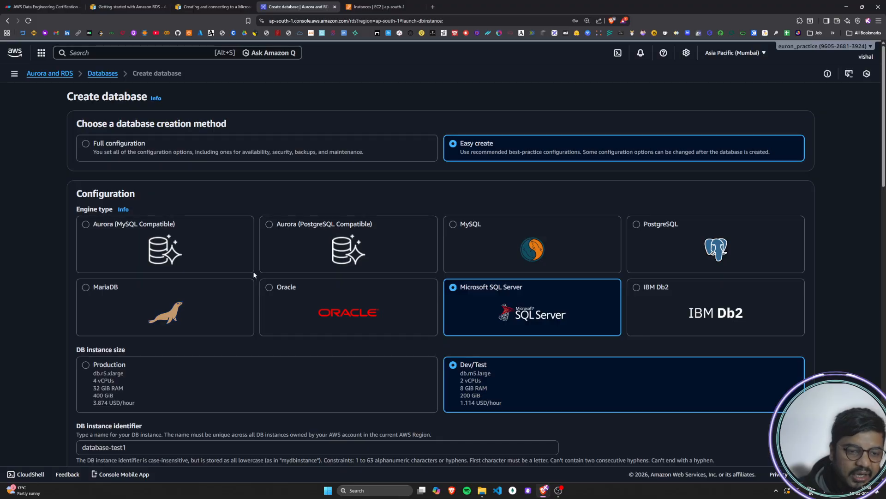
pyautogui.click(85, 144)
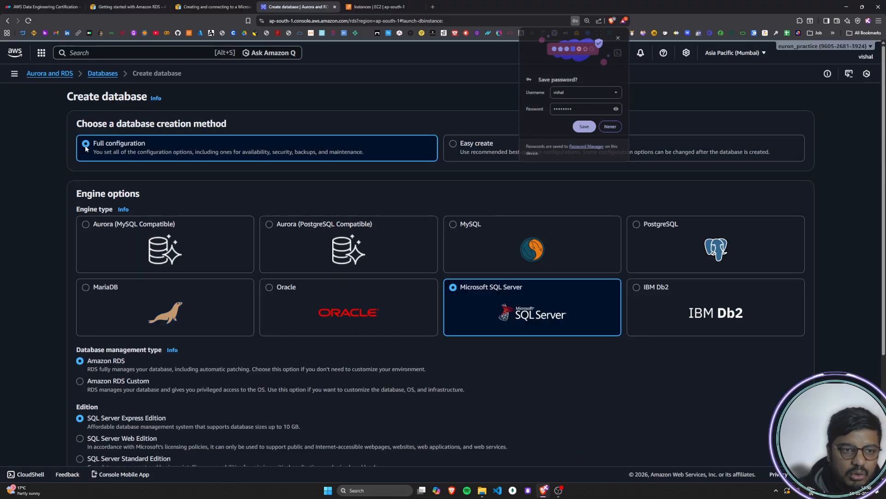
pyautogui.click(618, 39)
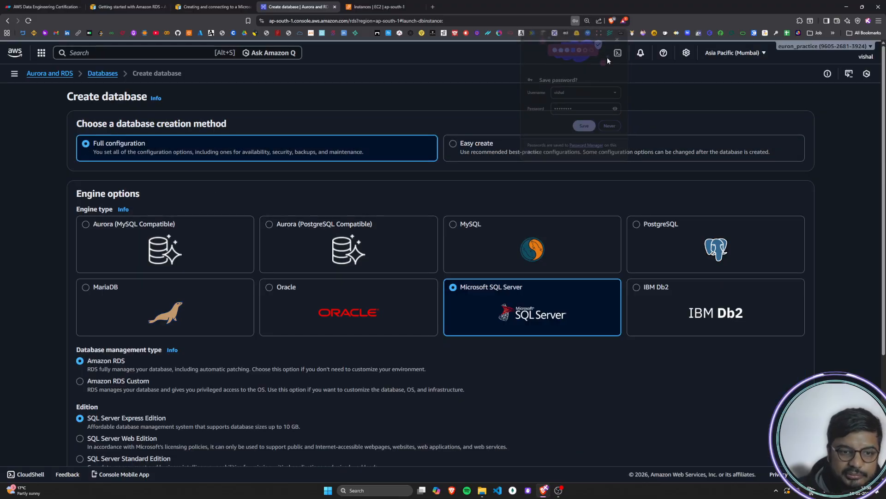
# Step: Review the Database management type section and its Amazon RDS option
pyautogui.scroll(-3, 31, 329)
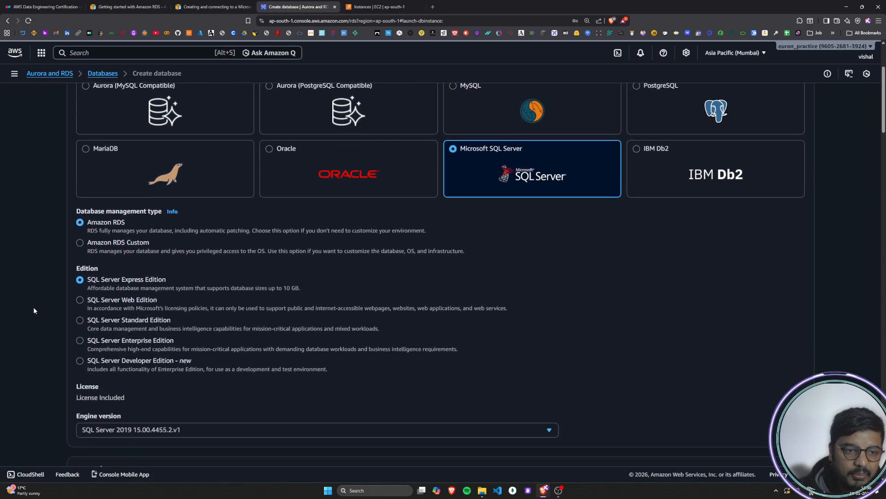
pyautogui.moveTo(77, 212); pyautogui.dragTo(159, 215)
pyautogui.click(155, 215)
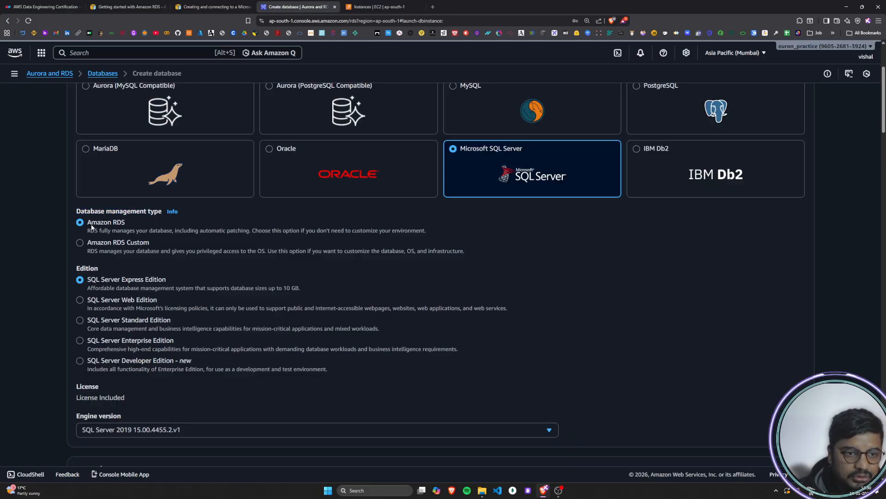
pyautogui.moveTo(90, 225); pyautogui.dragTo(129, 226)
pyautogui.click(129, 225)
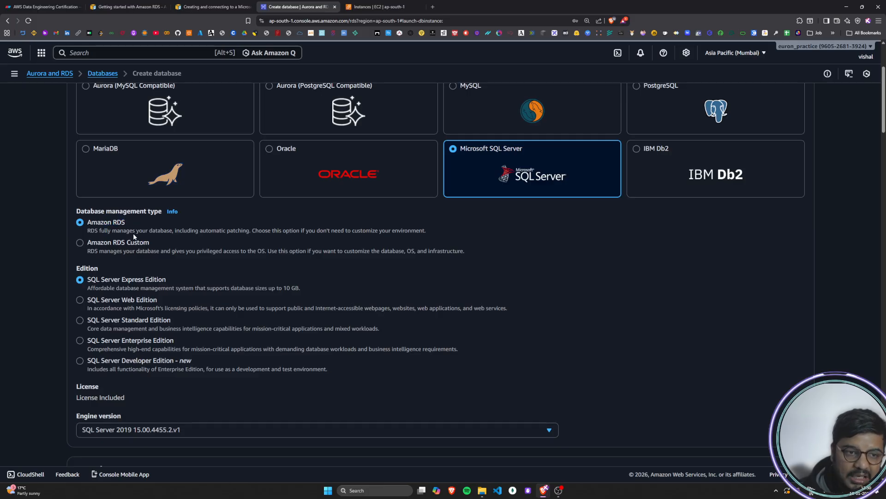
pyautogui.click(130, 224)
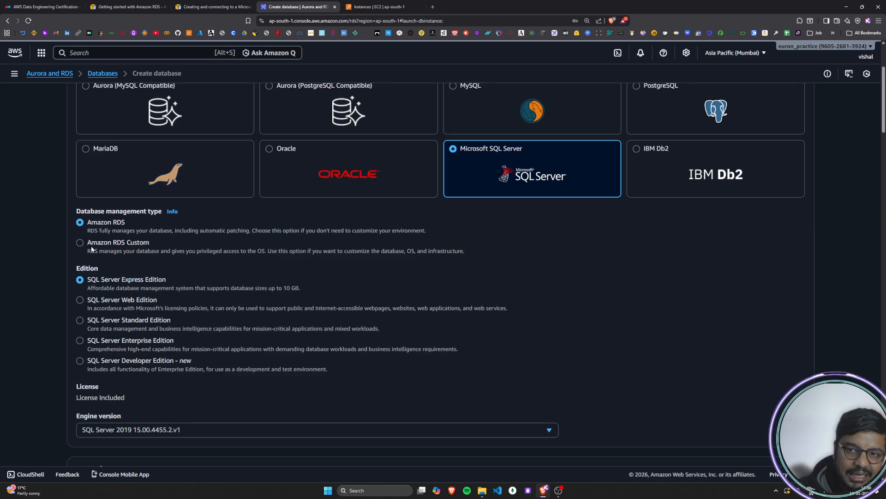
# Step: Try the Amazon RDS Custom management type and look over its edition, engine version and template options
pyautogui.moveTo(92, 244); pyautogui.dragTo(152, 243)
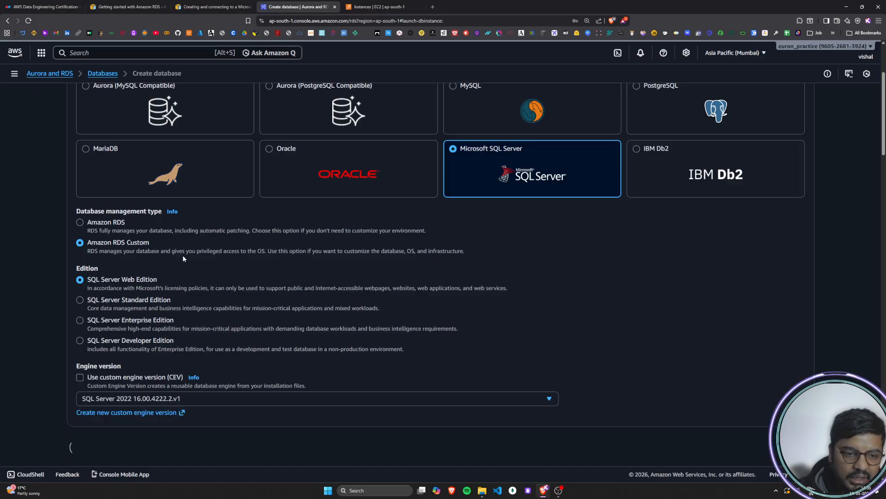
pyautogui.scroll(-3, 182, 254)
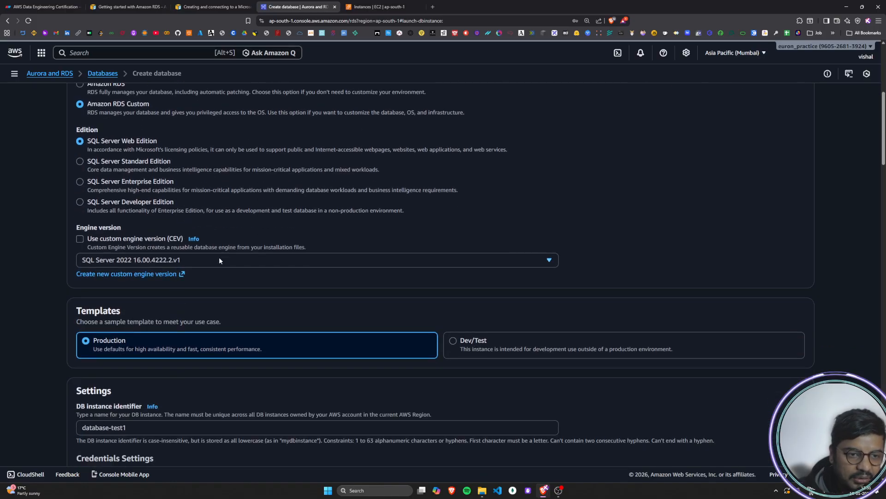
pyautogui.click(220, 259)
pyautogui.click(221, 261)
pyautogui.scroll(-1, 189, 313)
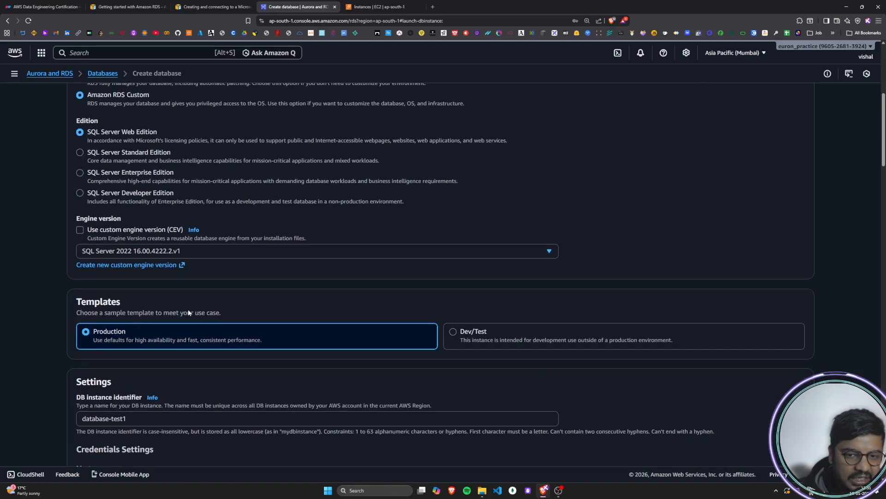
pyautogui.scroll(-3, 188, 313)
pyautogui.scroll(-2, 136, 320)
pyautogui.scroll(6, 165, 309)
# Step: Browse the engine versions offered for RDS Custom, and return the database management type to Amazon RDS
pyautogui.click(186, 329)
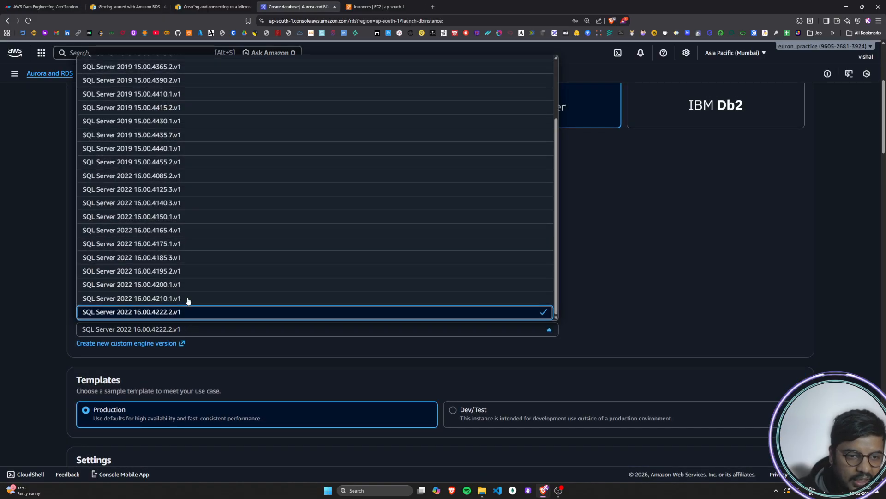
pyautogui.scroll(2, 175, 319)
pyautogui.scroll(3, 164, 335)
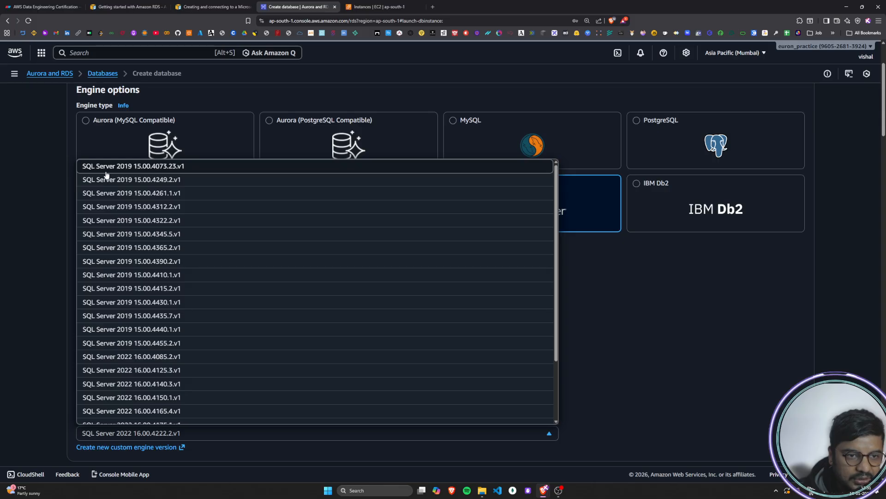
pyautogui.scroll(-3, 131, 259)
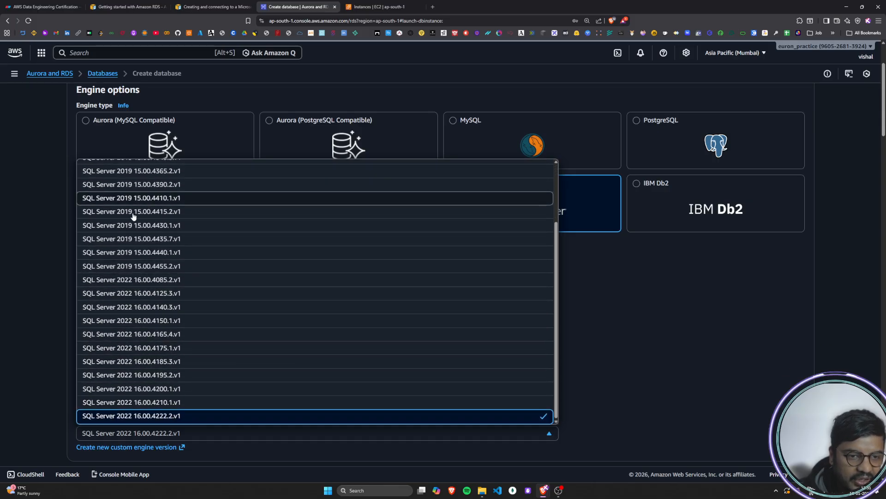
pyautogui.click(36, 405)
pyautogui.click(81, 257)
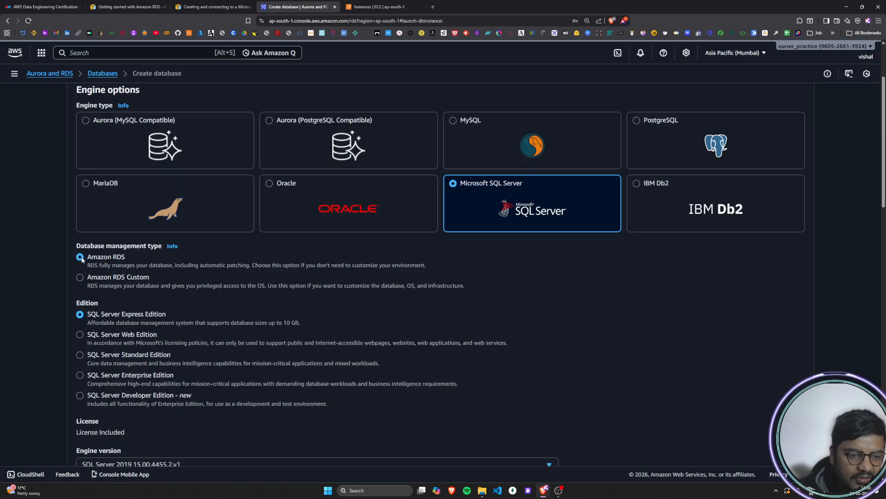
# Step: Try the SQL Server Web, Developer and Enterprise editions, and return the selection to SQL Server Express Edition
pyautogui.scroll(-3, 48, 338)
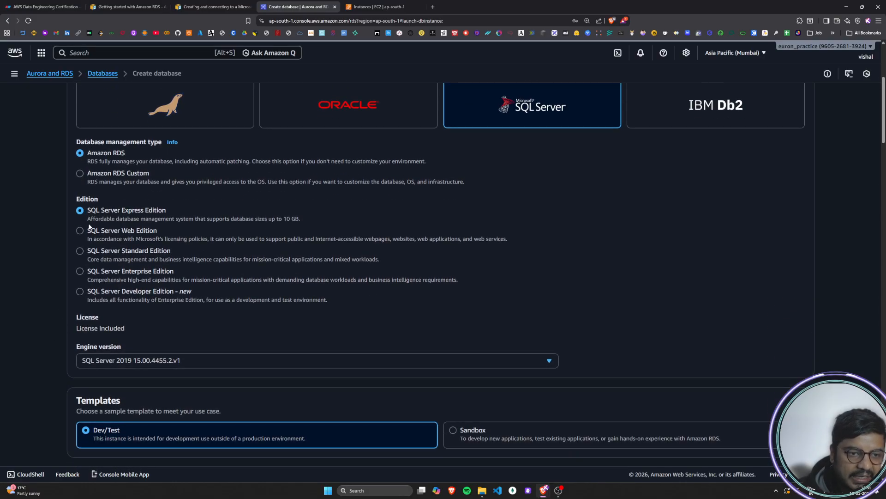
pyautogui.moveTo(97, 211); pyautogui.dragTo(167, 210)
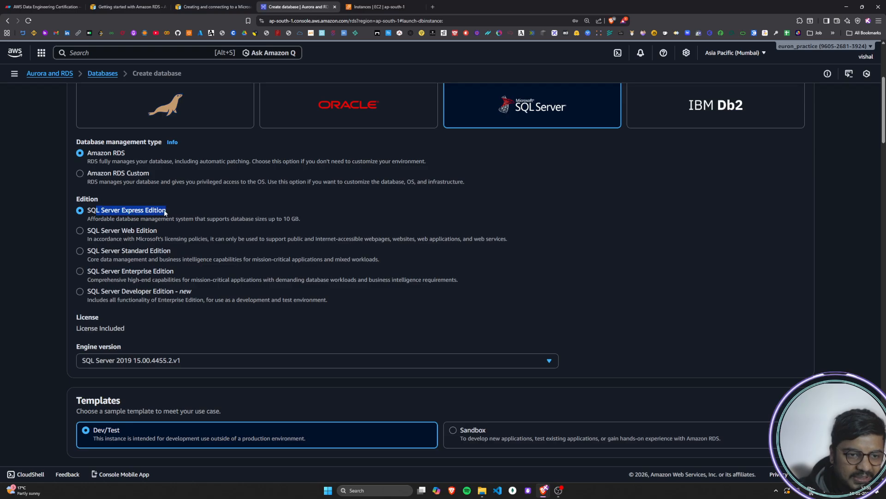
pyautogui.click(166, 215)
pyautogui.moveTo(89, 231); pyautogui.dragTo(159, 231)
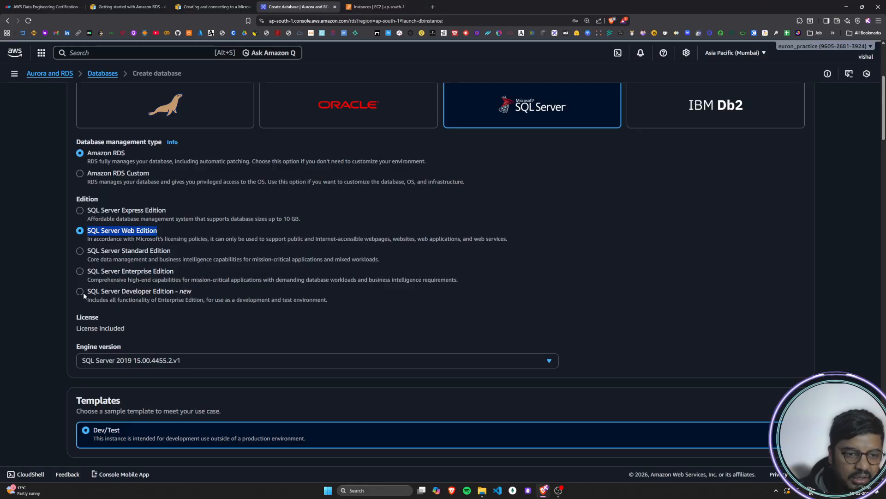
pyautogui.click(101, 292)
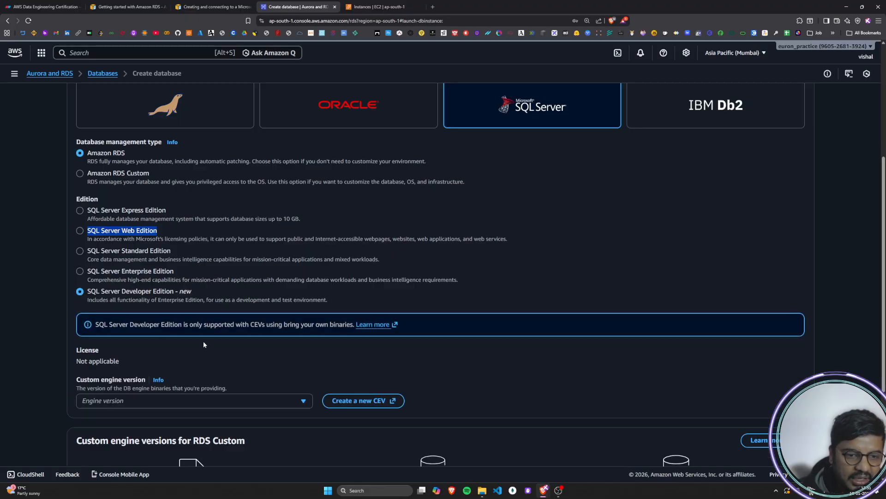
pyautogui.click(80, 272)
pyautogui.click(78, 245)
# Step: Set the engine version to SQL Server 2022 16.00.4225.2.v1
pyautogui.scroll(-2, 32, 374)
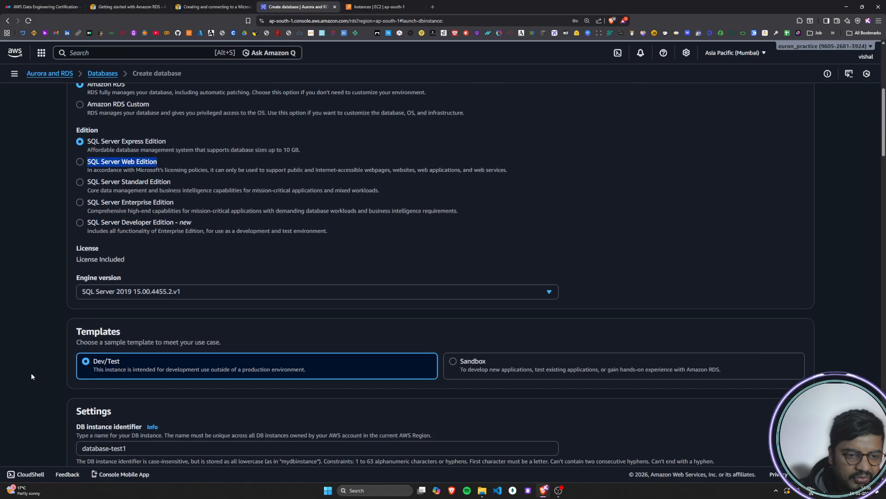
pyautogui.click(311, 292)
pyautogui.scroll(1, 235, 273)
pyautogui.scroll(-1, 236, 274)
pyautogui.scroll(-3, 236, 275)
pyautogui.scroll(-5, 168, 267)
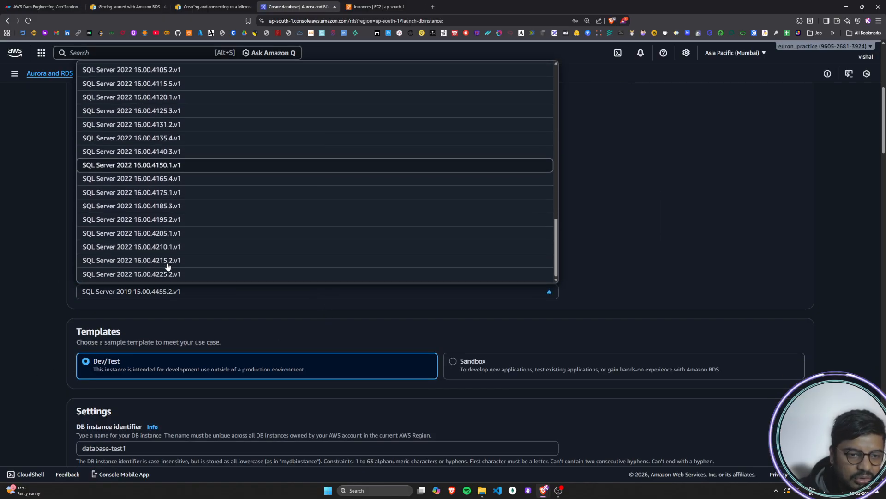
pyautogui.click(185, 276)
pyautogui.click(25, 357)
# Step: Choose the Sandbox template in place of Dev/Test for the database
pyautogui.scroll(-3, 50, 390)
pyautogui.moveTo(82, 158); pyautogui.dragTo(131, 157)
pyautogui.click(131, 157)
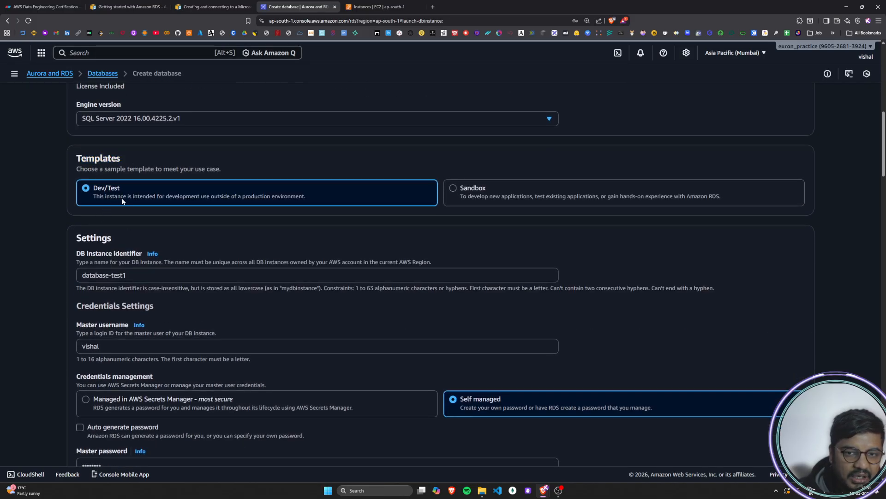
pyautogui.click(458, 188)
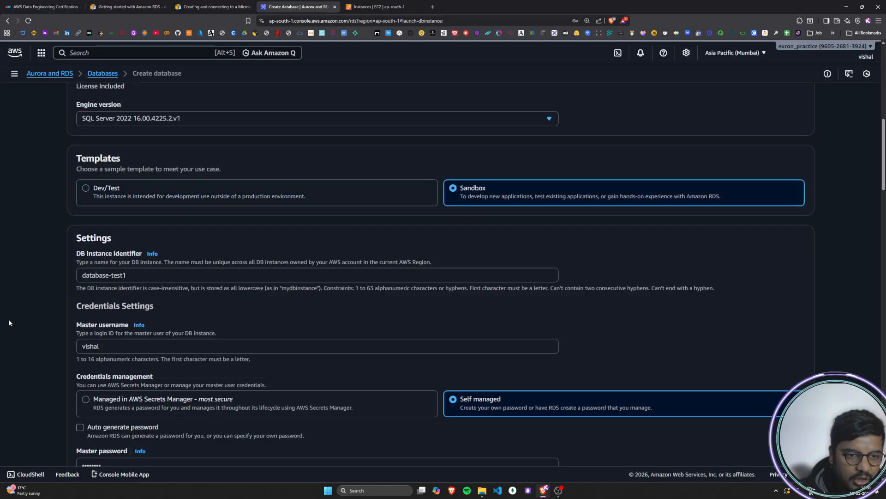
# Step: Look over the DB instance identifier and credentials settings, continuing to the instance configuration and storage sections
pyautogui.scroll(-1, 9, 319)
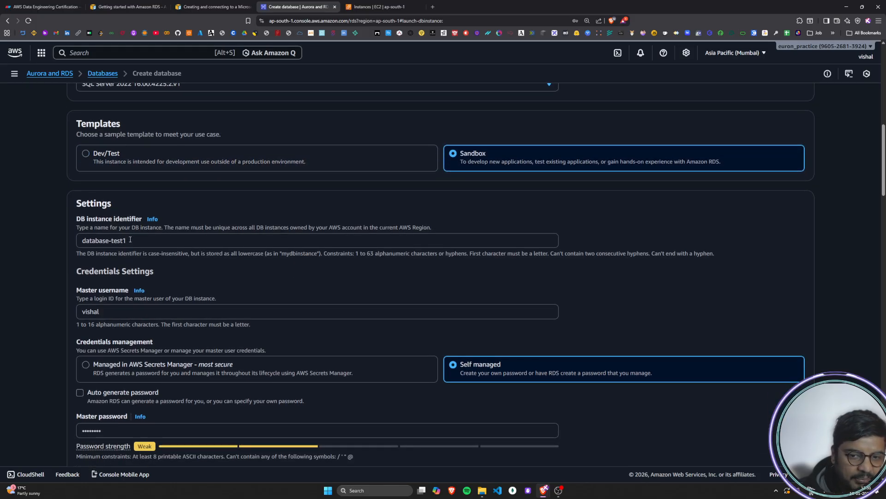
pyautogui.scroll(-1, 138, 290)
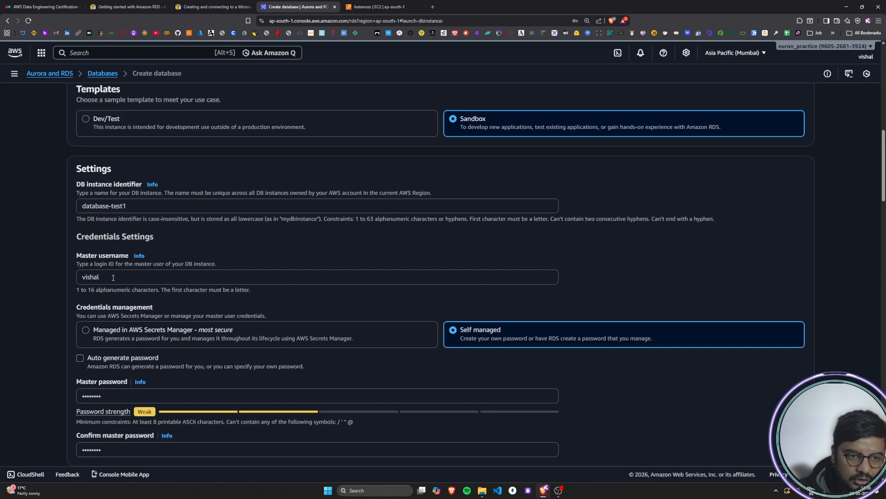
pyautogui.scroll(-3, 113, 277)
pyautogui.scroll(-6, 88, 290)
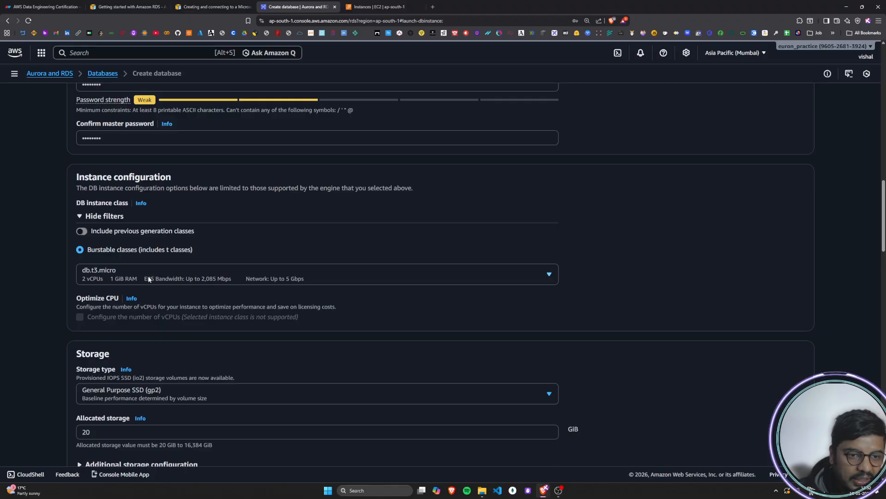
# Step: Look over the DB instance classes offered with the Sandbox template, and check the template and credentials settings above
pyautogui.click(454, 276)
pyautogui.scroll(-2, 213, 341)
pyautogui.scroll(-2, 214, 342)
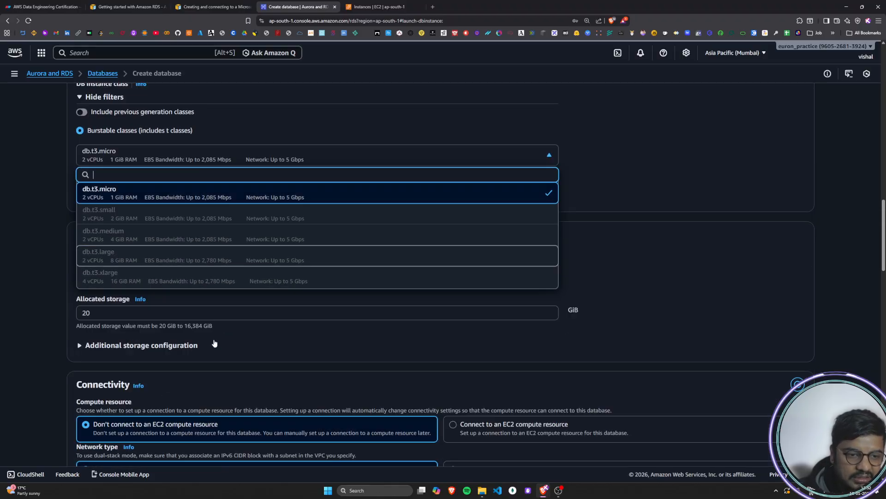
pyautogui.scroll(4, 203, 342)
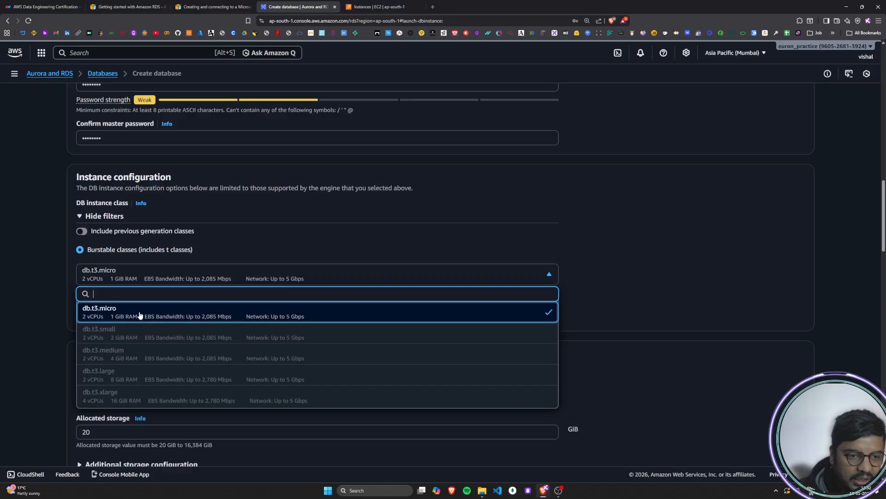
pyautogui.scroll(8, 45, 324)
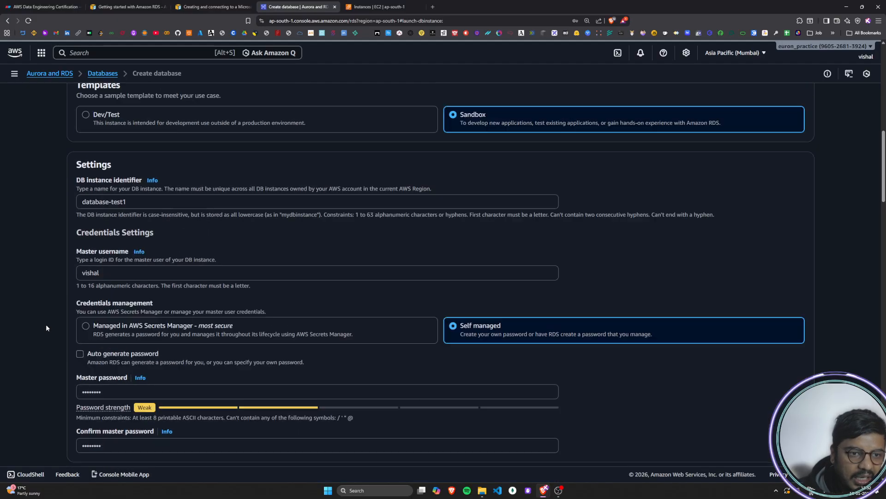
# Step: Try managing the master credentials in AWS Secrets Manager, and return credentials management to Self managed
pyautogui.scroll(-3, 54, 343)
pyautogui.click(84, 261)
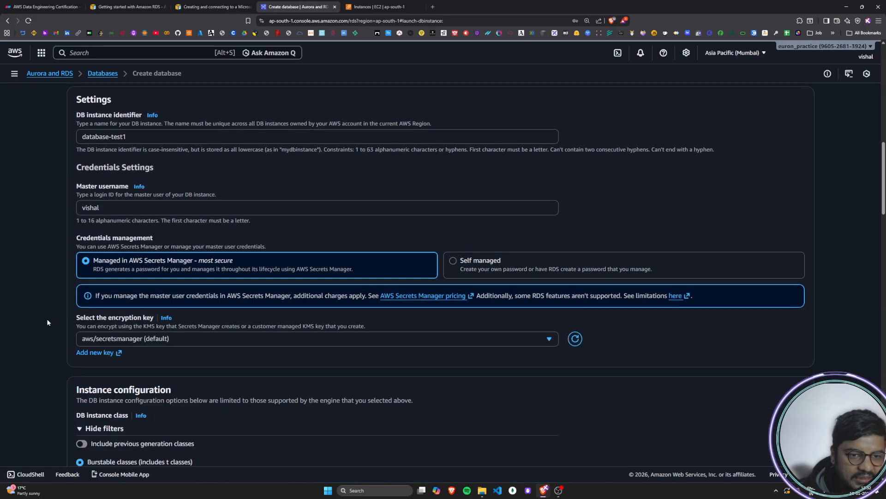
pyautogui.click(447, 259)
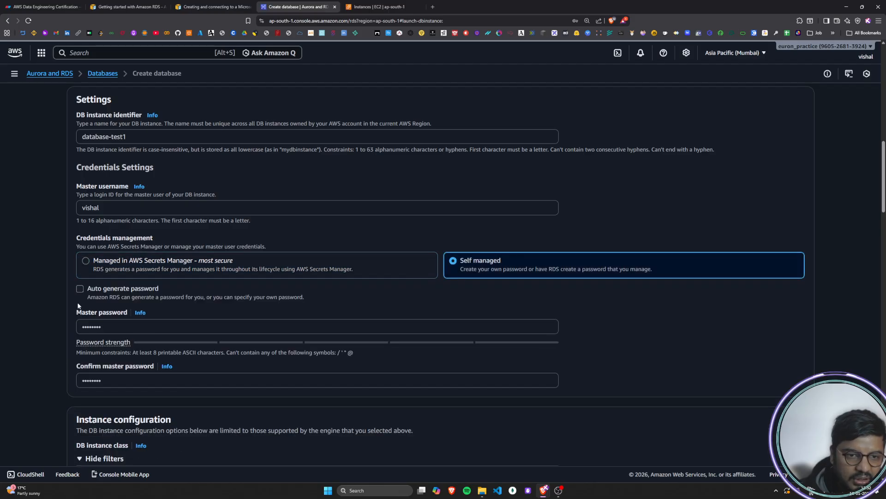
# Step: Switch the database template to Dev/Test and look over the storage type options
pyautogui.scroll(5, 54, 312)
pyautogui.click(88, 268)
pyautogui.scroll(-12, 51, 375)
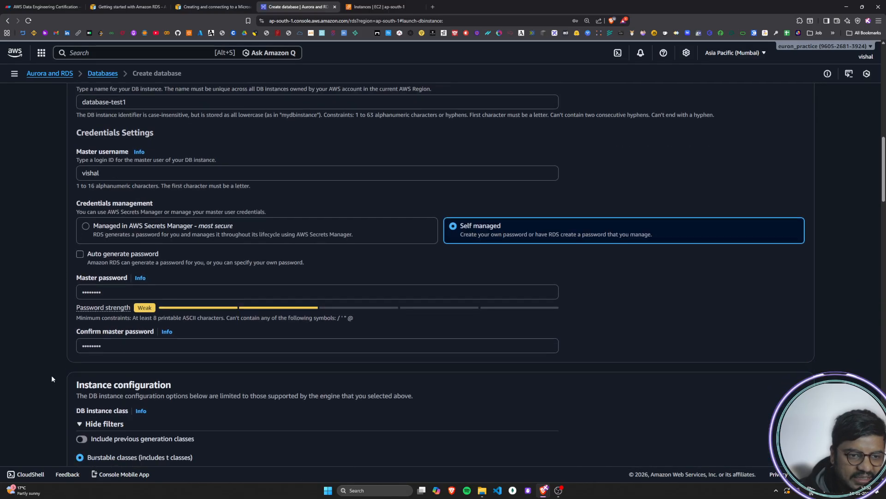
pyautogui.click(168, 284)
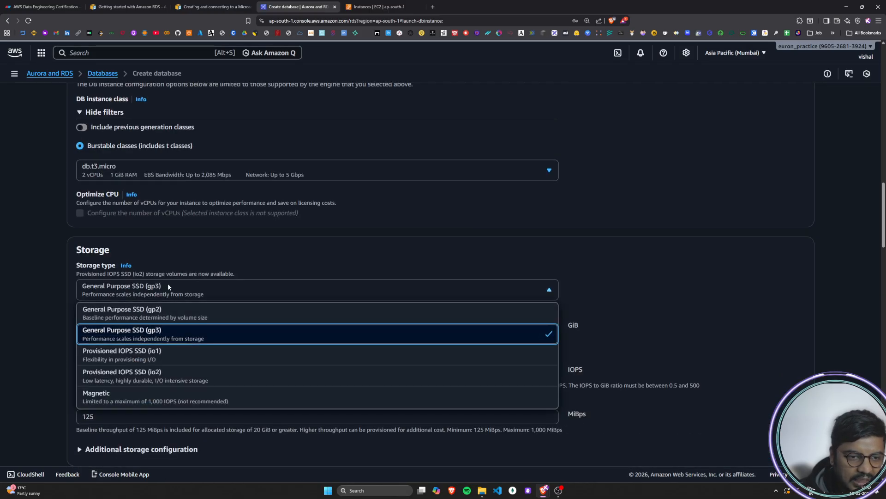
pyautogui.click(40, 296)
# Step: Look over the burstable DB instance classes offered with the Dev/Test template, without changing the selected class
pyautogui.scroll(2, 44, 294)
pyautogui.scroll(1, 44, 299)
pyautogui.click(147, 270)
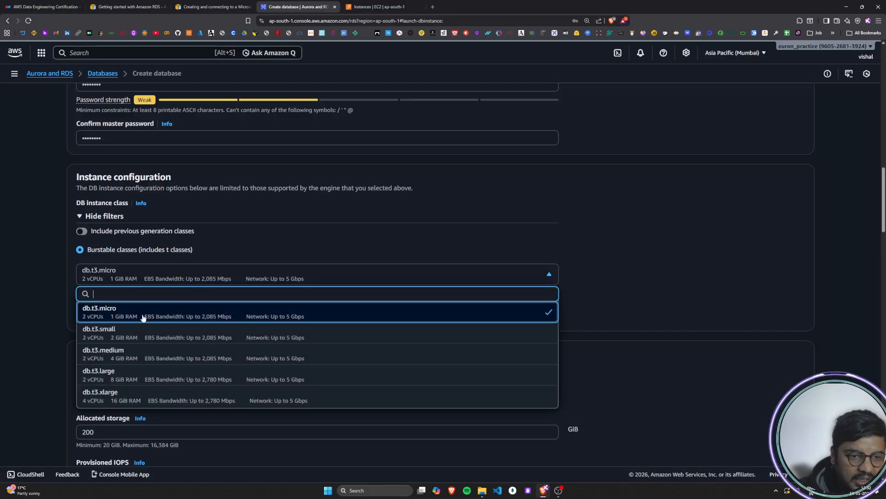
pyautogui.scroll(-2, 147, 380)
pyautogui.scroll(-1, 148, 380)
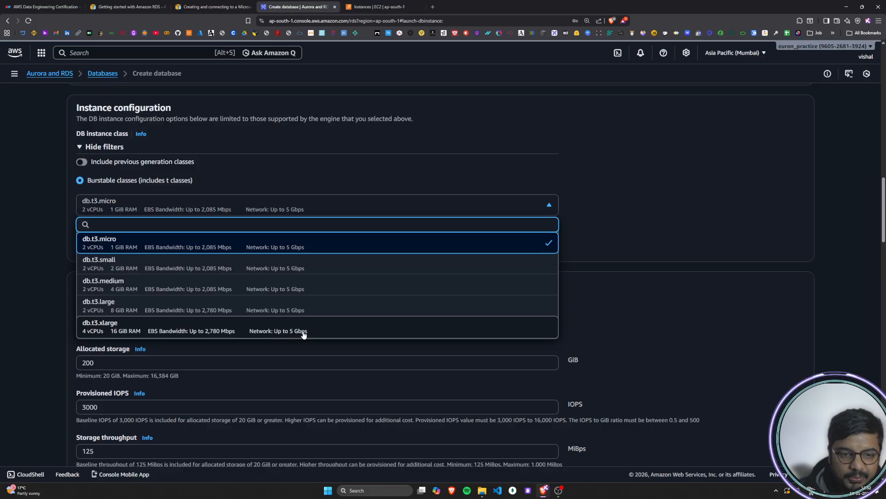
pyautogui.click(38, 333)
# Step: Change the database template back to Sandbox
pyautogui.scroll(6, 38, 334)
pyautogui.scroll(3, 174, 232)
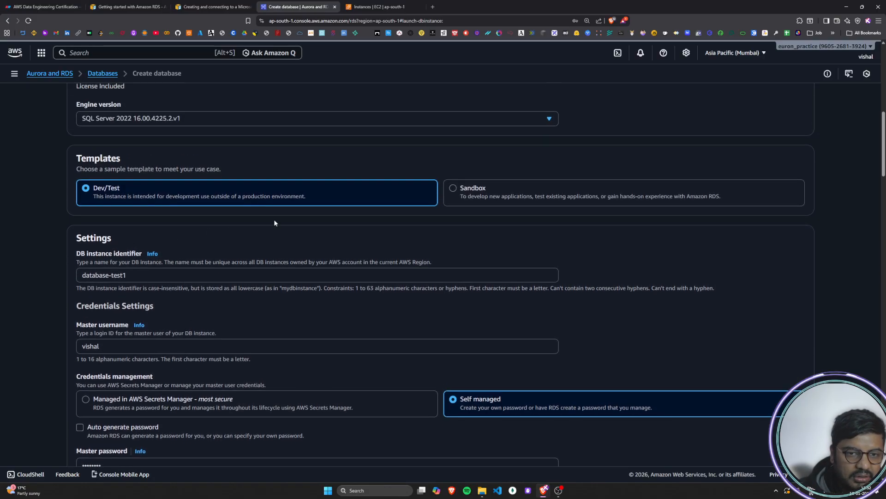
pyautogui.click(454, 186)
pyautogui.scroll(-7, 46, 365)
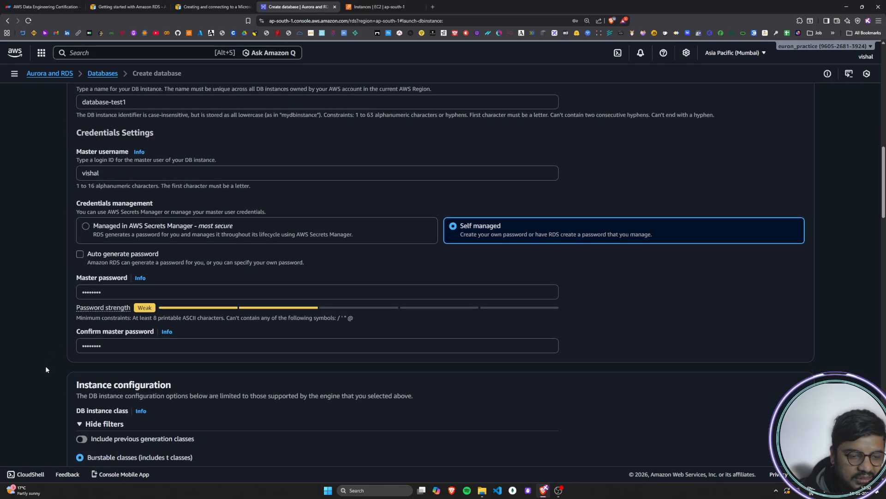
# Step: Select db.t3.micro as the burstable DB instance class
pyautogui.scroll(-1, 117, 332)
pyautogui.click(134, 273)
pyautogui.click(116, 311)
pyautogui.scroll(-2, 40, 371)
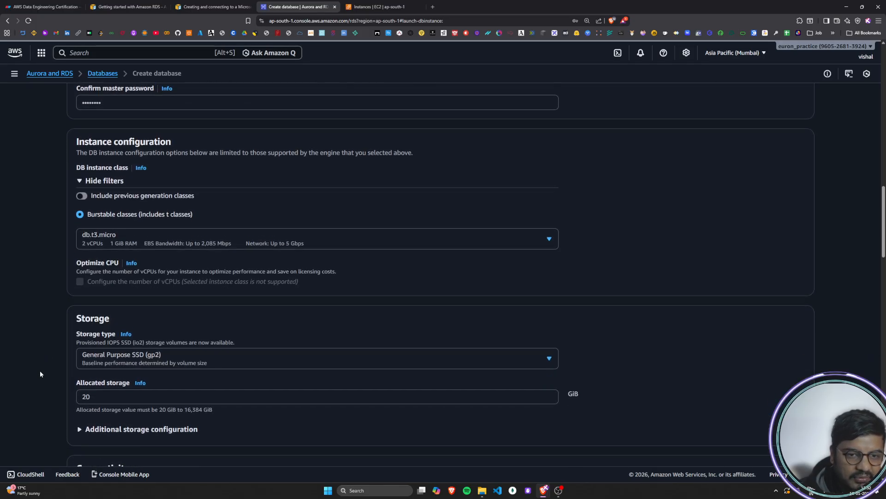
pyautogui.click(184, 211)
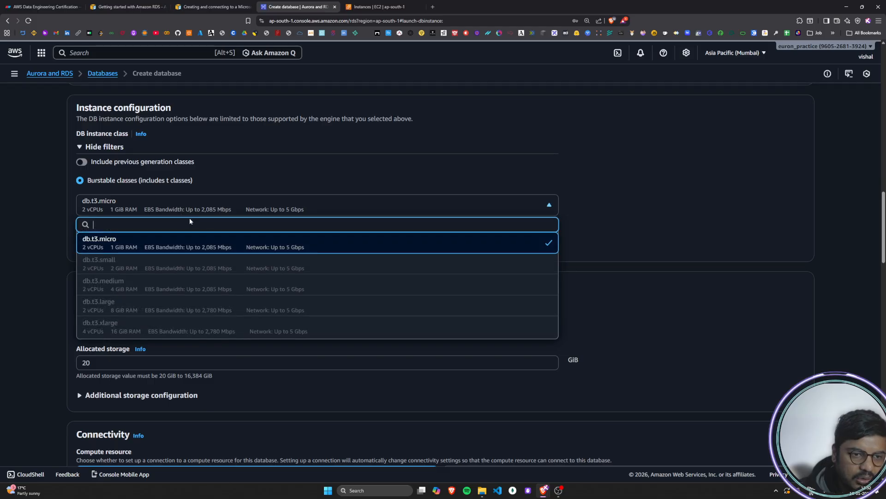
pyautogui.click(253, 250)
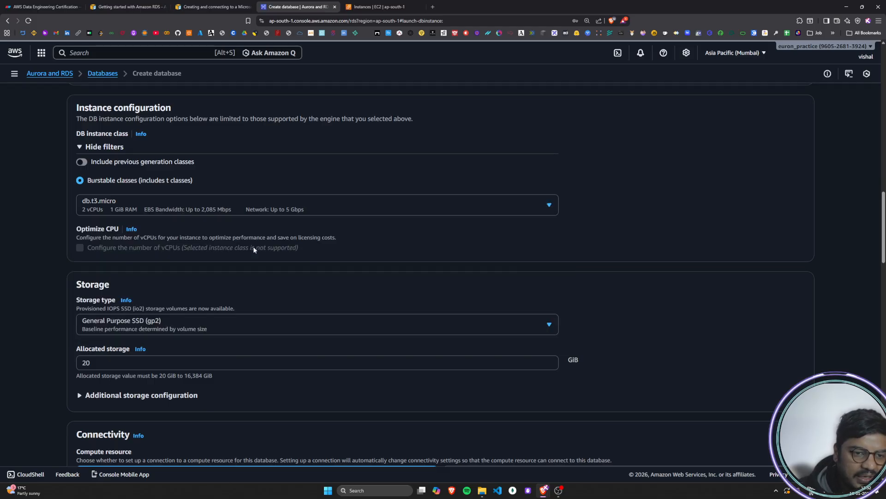
# Step: Review the storage types and select General Purpose SSD (gp2) for the database
pyautogui.scroll(-3, 29, 379)
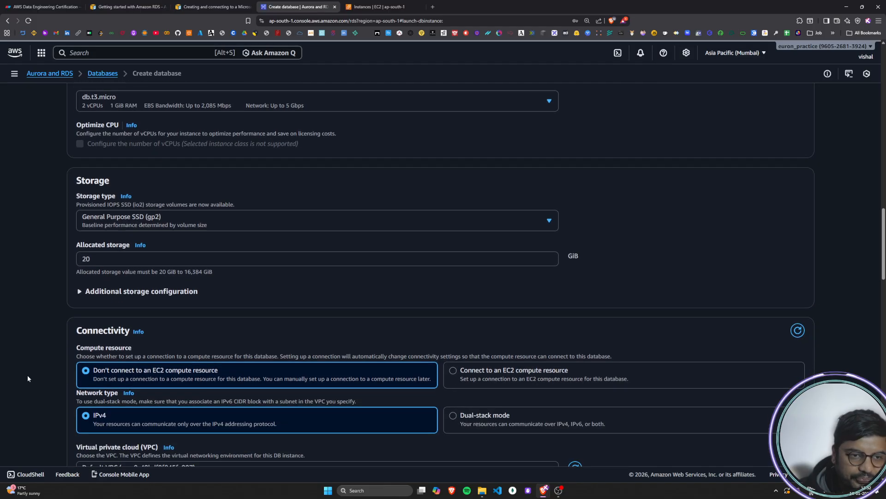
pyautogui.moveTo(77, 174); pyautogui.dragTo(130, 180)
pyautogui.click(130, 181)
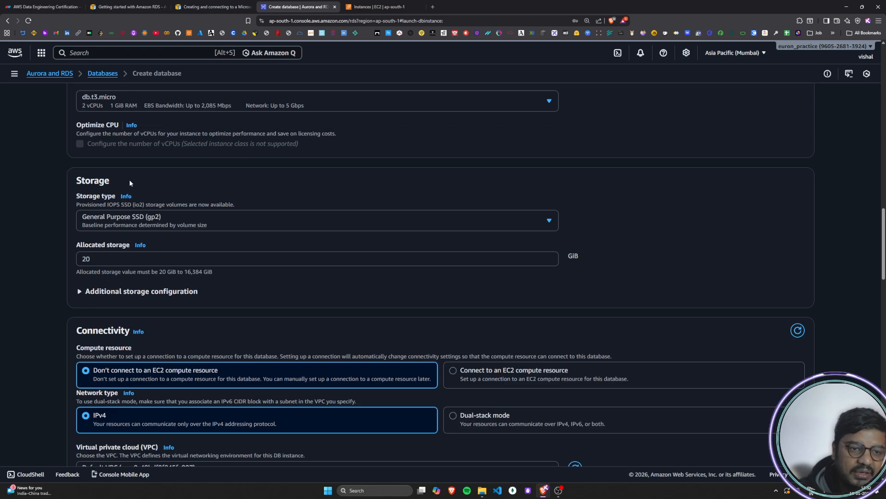
pyautogui.click(258, 226)
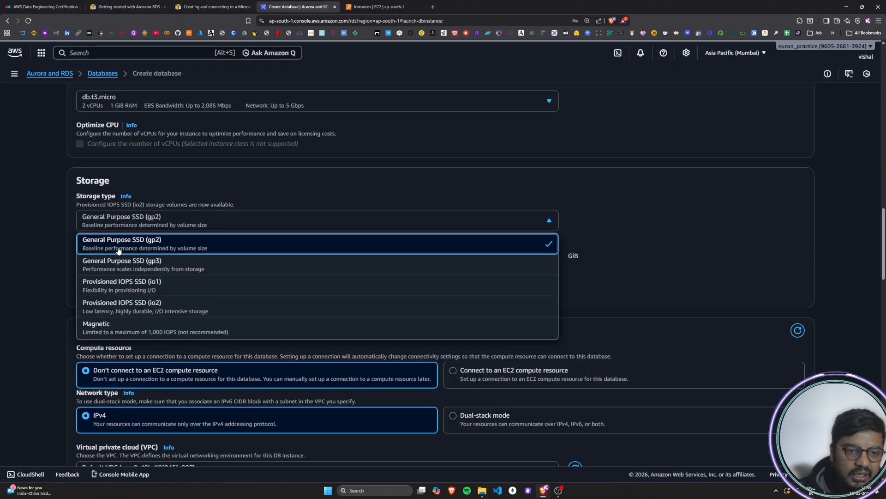
pyautogui.click(211, 245)
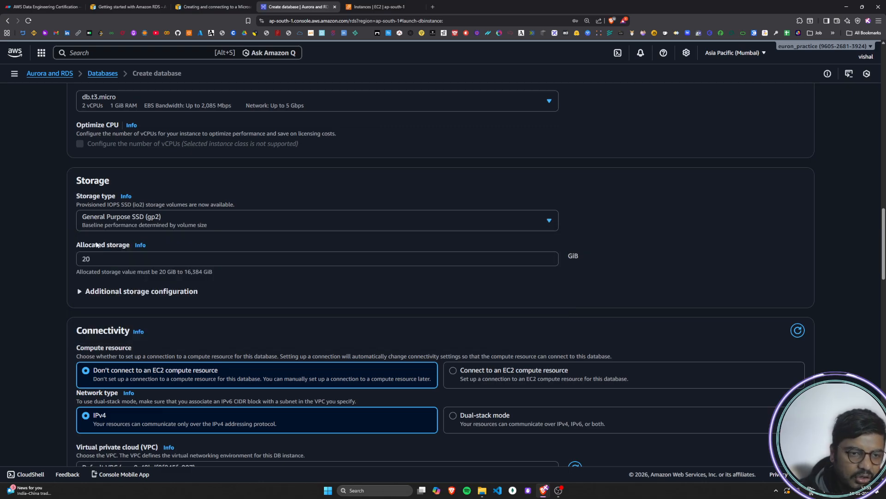
# Step: Examine the allocated storage size and its permitted range, and the autoscaling options in the additional storage configuration
pyautogui.scroll(-1, 242, 279)
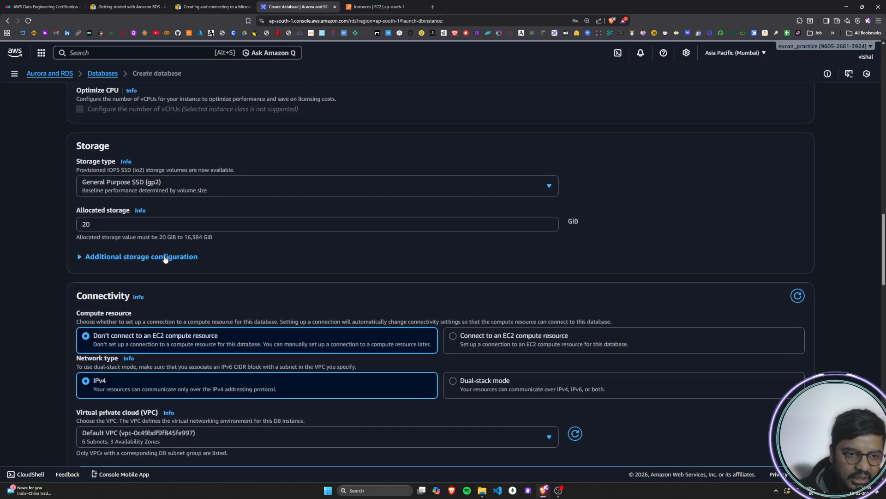
pyautogui.moveTo(85, 216); pyautogui.dragTo(129, 213)
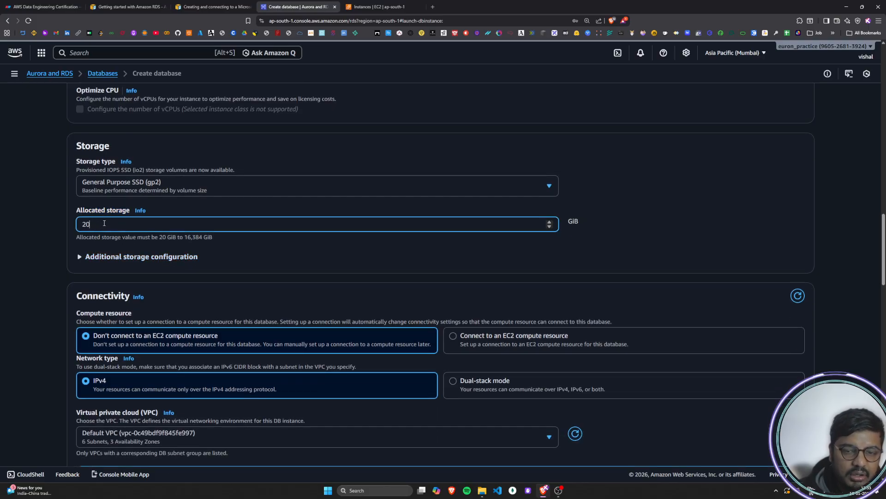
pyautogui.click(120, 225)
pyautogui.click(157, 238)
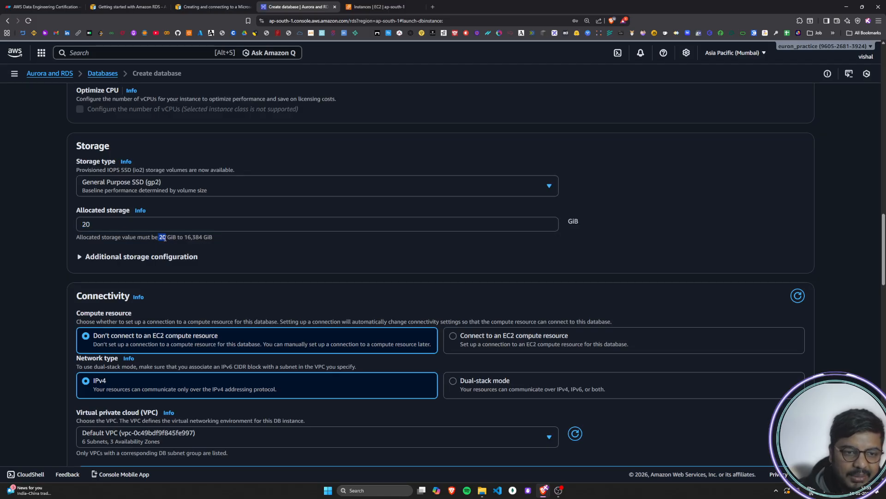
pyautogui.moveTo(186, 237); pyautogui.dragTo(202, 238)
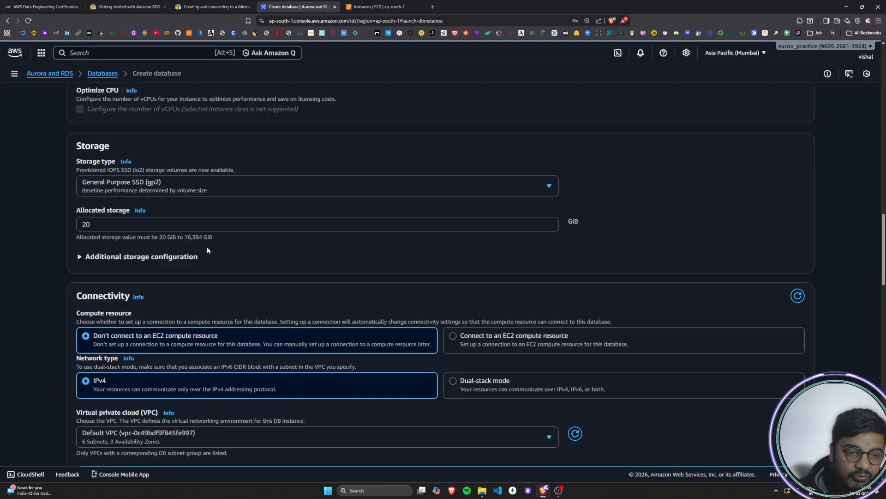
pyautogui.click(80, 257)
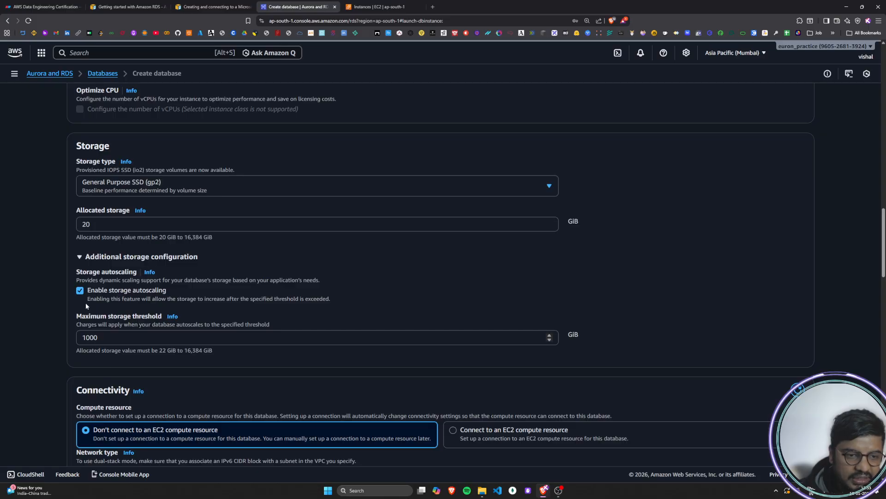
pyautogui.click(76, 257)
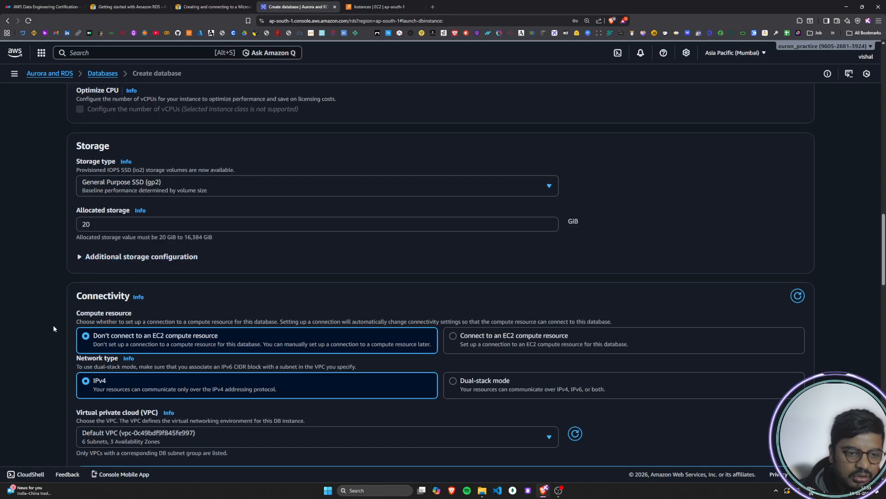
# Step: Set the database to connect to an EC2 compute resource, choosing the ec2-database-connect instance
pyautogui.scroll(-2, 54, 328)
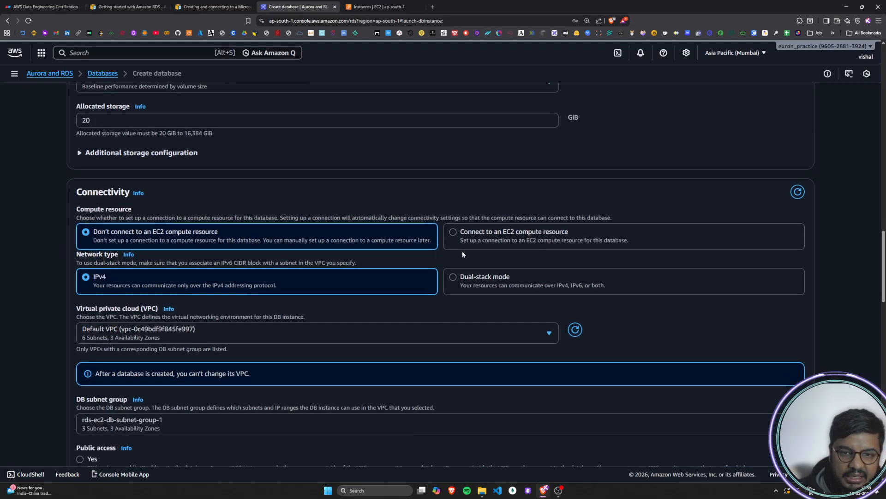
pyautogui.click(455, 236)
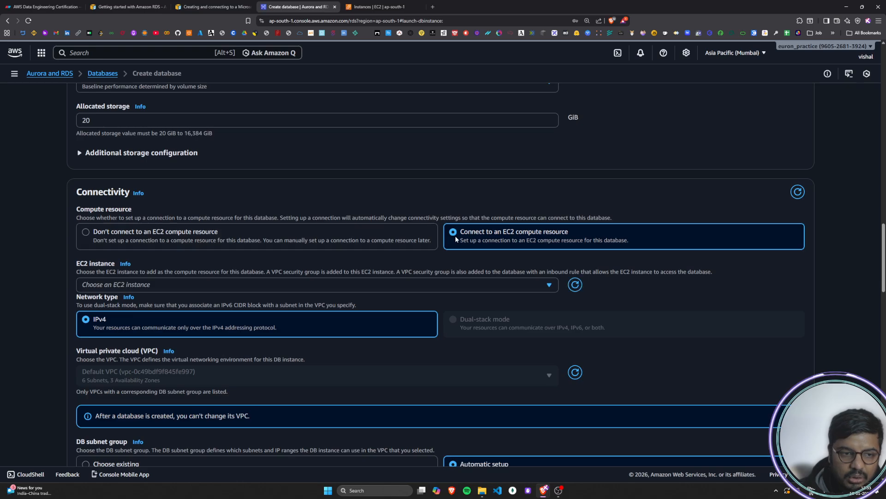
pyautogui.click(298, 287)
pyautogui.click(117, 313)
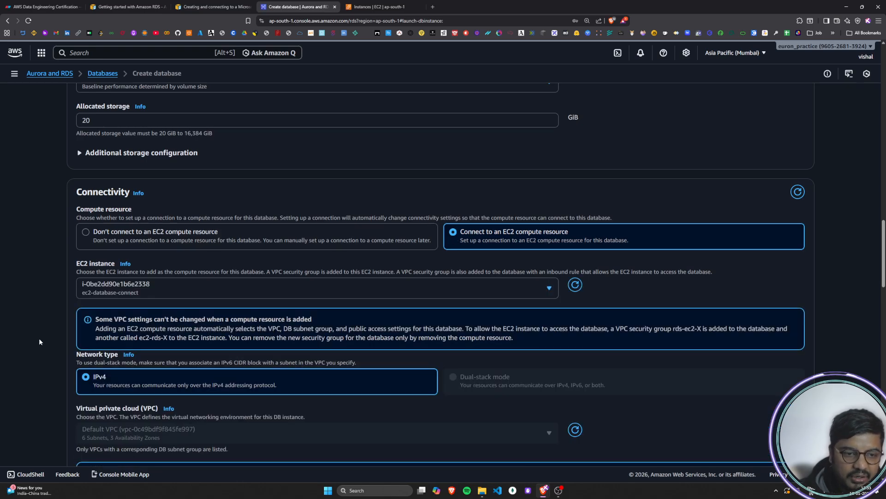
# Step: Look over the network type, VPC, DB subnet group, public access and security group settings for the EC2 connection
pyautogui.scroll(-4, 39, 341)
pyautogui.scroll(-2, 101, 256)
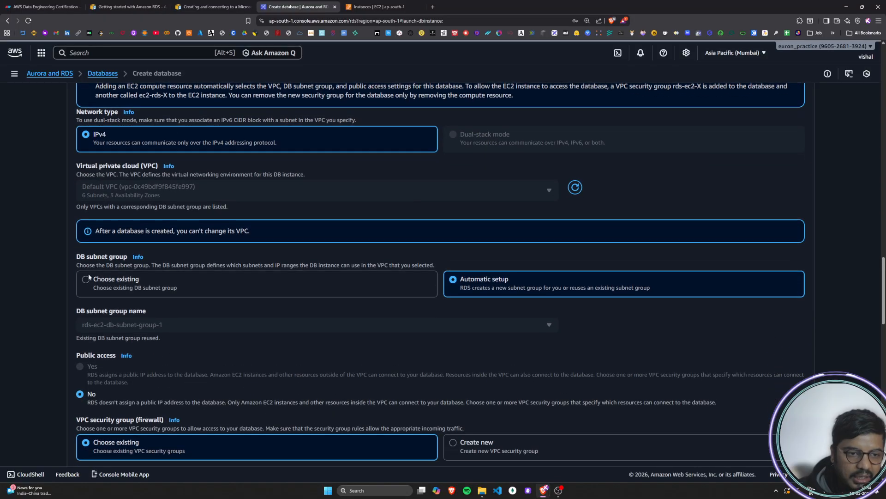
pyautogui.moveTo(78, 257); pyautogui.dragTo(114, 257)
pyautogui.click(114, 257)
pyautogui.scroll(-1, 113, 257)
pyautogui.scroll(-2, 114, 259)
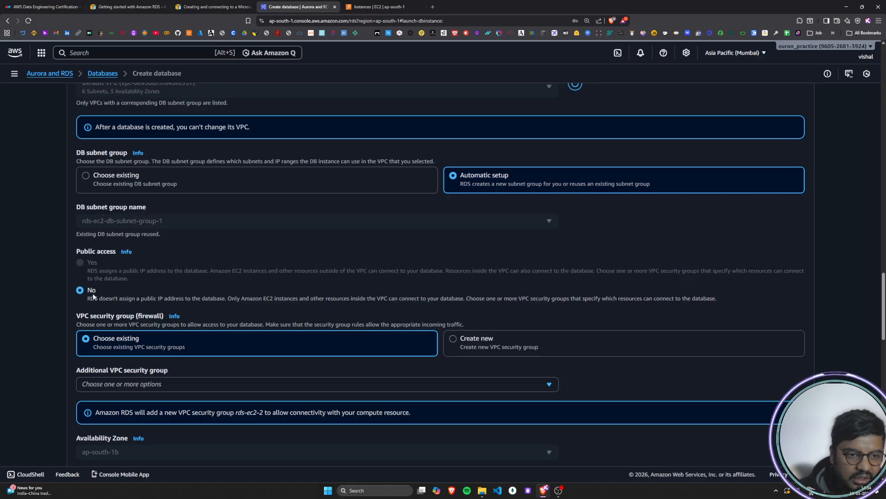
# Step: Try the database without an EC2 compute resource and with public access set to Yes
pyautogui.scroll(3, 121, 286)
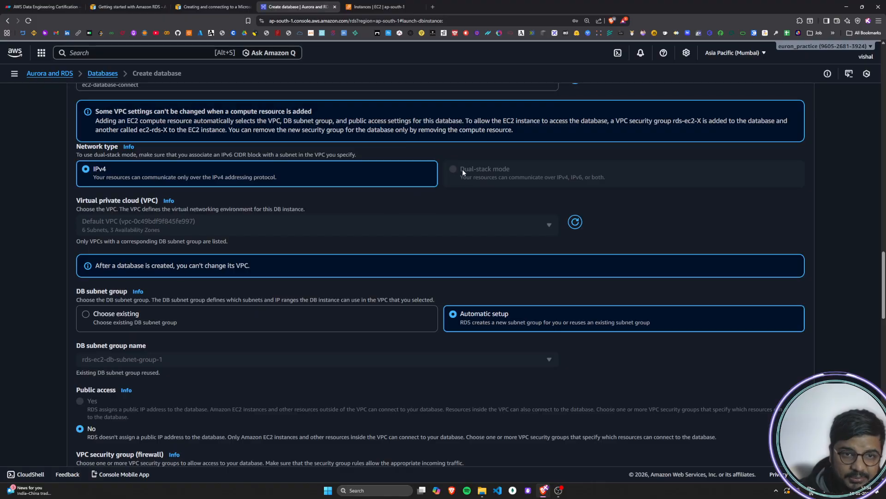
pyautogui.scroll(3, 322, 211)
pyautogui.click(306, 171)
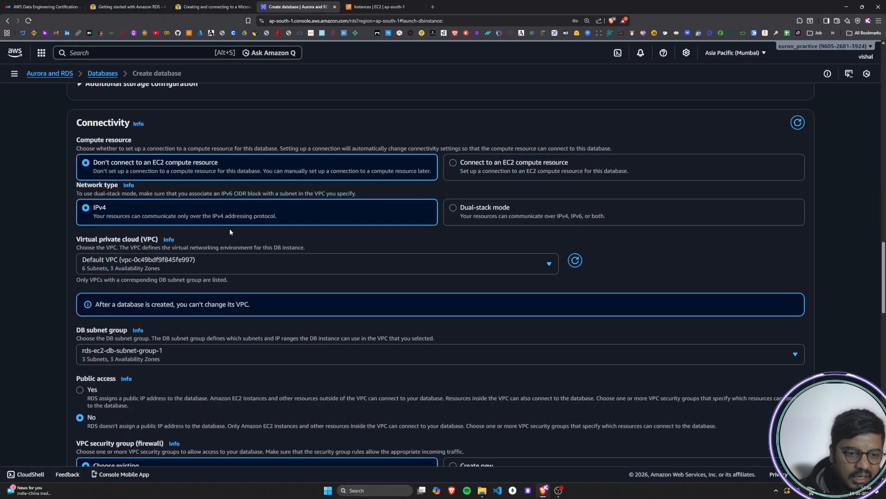
pyautogui.scroll(-4, 226, 277)
pyautogui.click(80, 217)
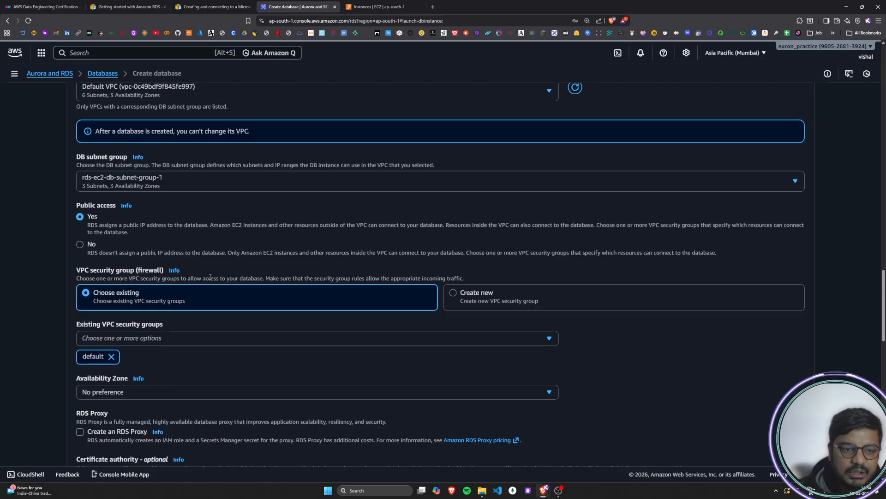
# Step: Switch the compute resource back to Connect to an EC2 compute resource and review the connectivity settings
pyautogui.scroll(5, 206, 299)
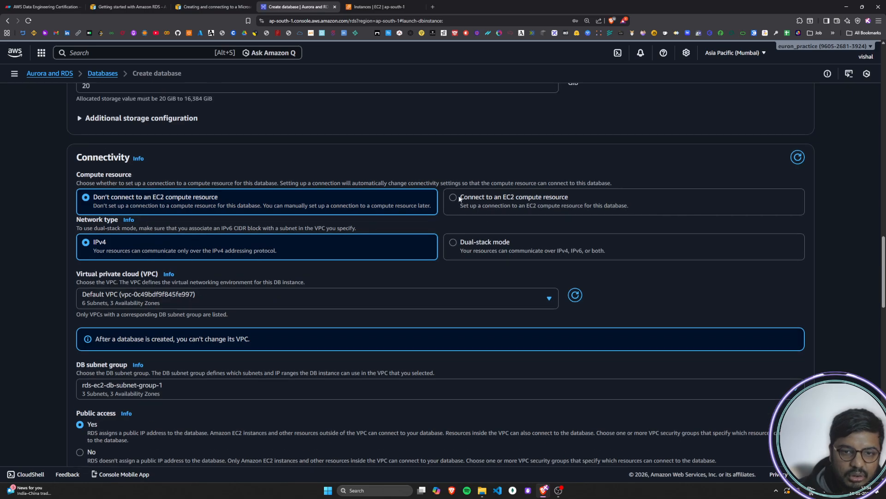
pyautogui.click(462, 198)
pyautogui.scroll(-5, 143, 341)
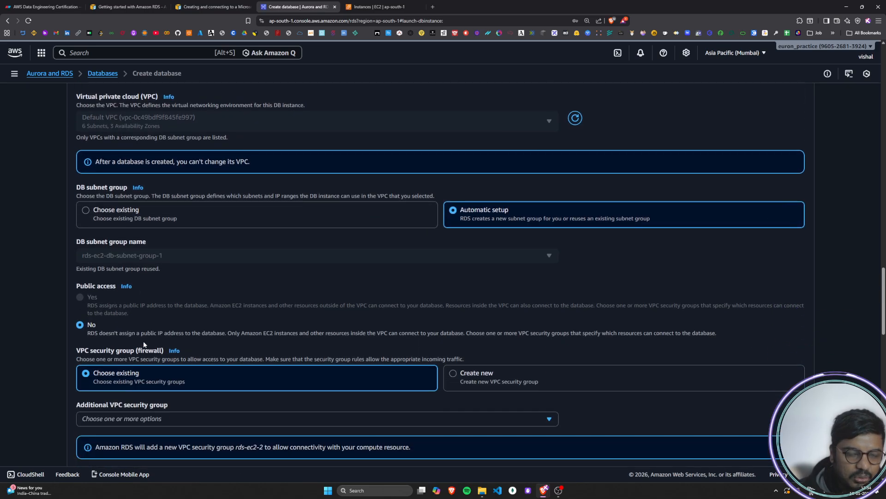
pyautogui.scroll(3, 262, 316)
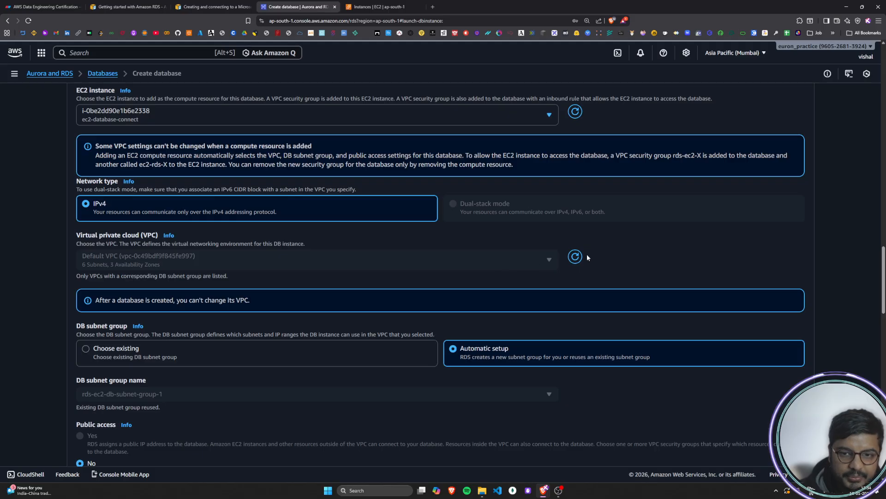
# Step: Select ec2-database-connect as the EC2 instance for the database's compute resource connection
pyautogui.scroll(2, 588, 257)
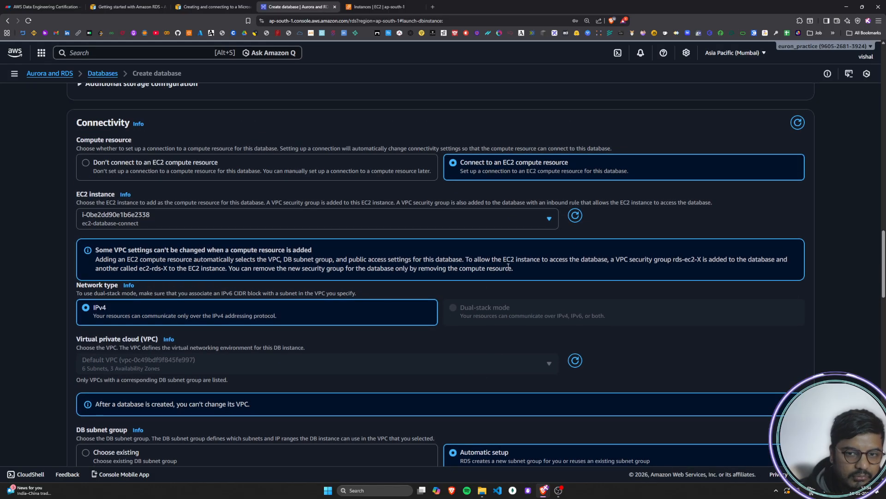
pyautogui.click(550, 219)
pyautogui.click(431, 257)
# Step: Look over the VPC, DB subnet group and public access settings and the list of additional VPC security groups
pyautogui.scroll(-3, 95, 220)
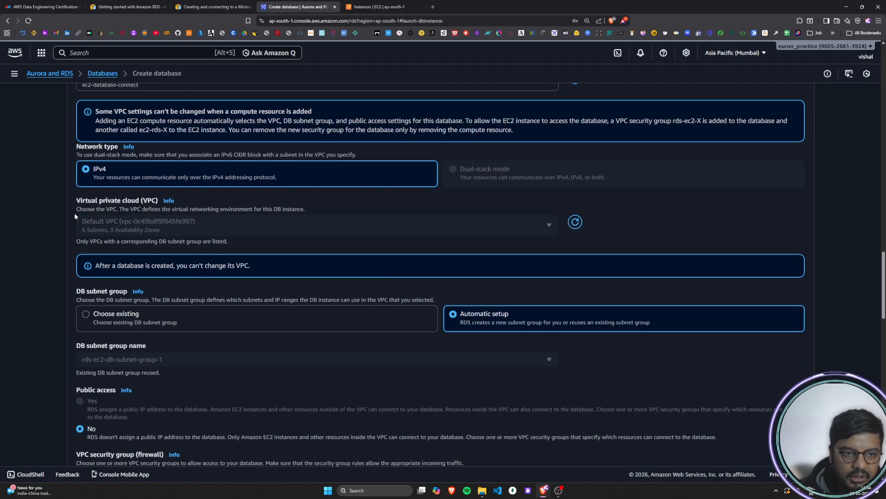
pyautogui.scroll(-3, 176, 329)
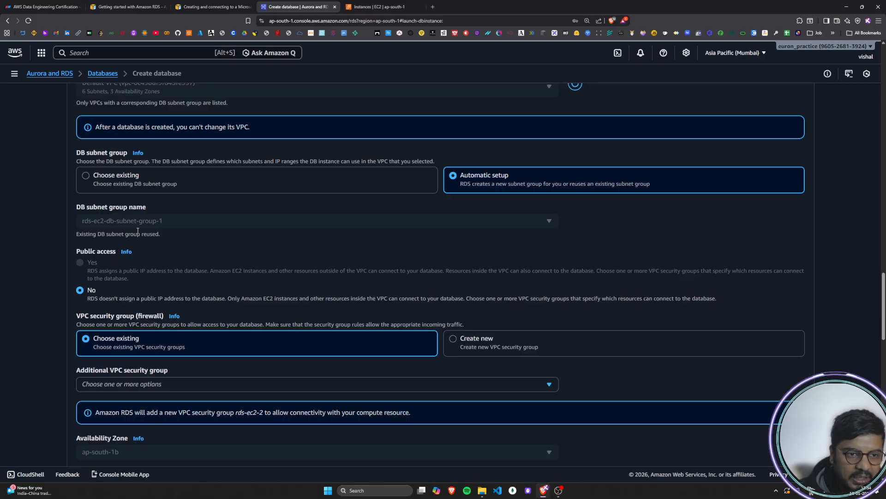
pyautogui.scroll(-3, 115, 252)
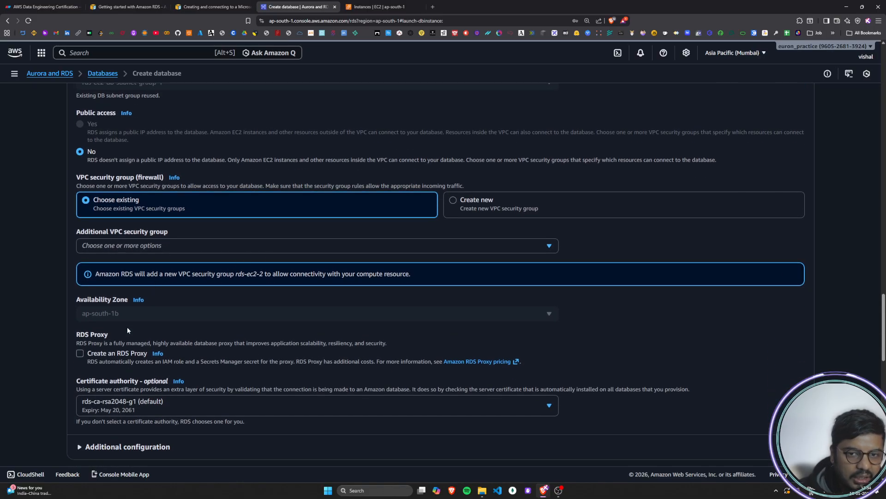
pyautogui.click(162, 244)
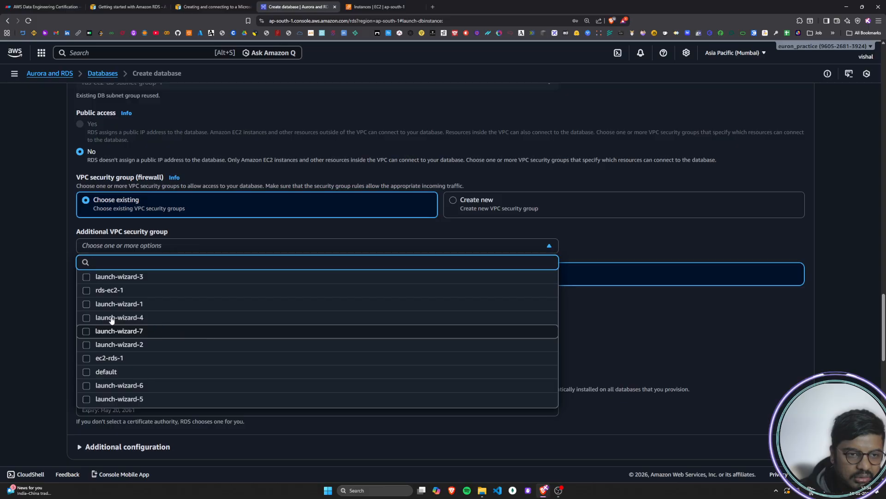
pyautogui.click(34, 262)
pyautogui.scroll(-3, 40, 292)
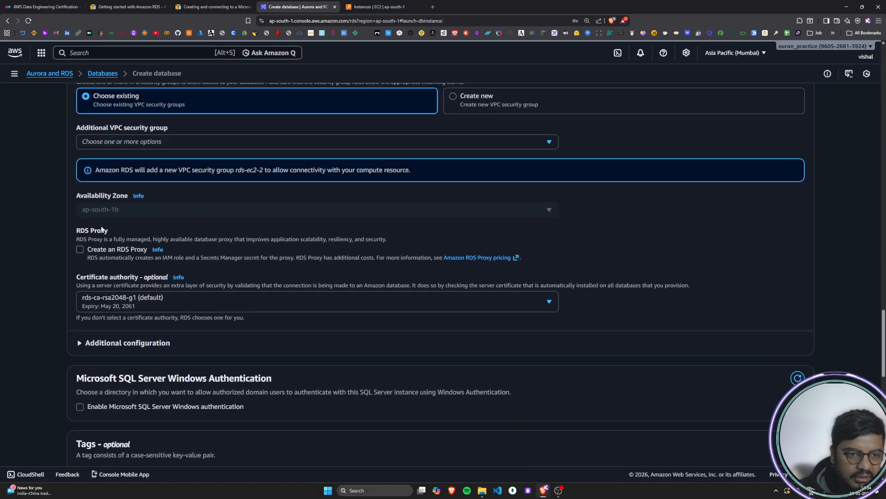
# Step: Try the Database Insights - Advanced monitoring option and read its listed features
pyautogui.scroll(-7, 61, 282)
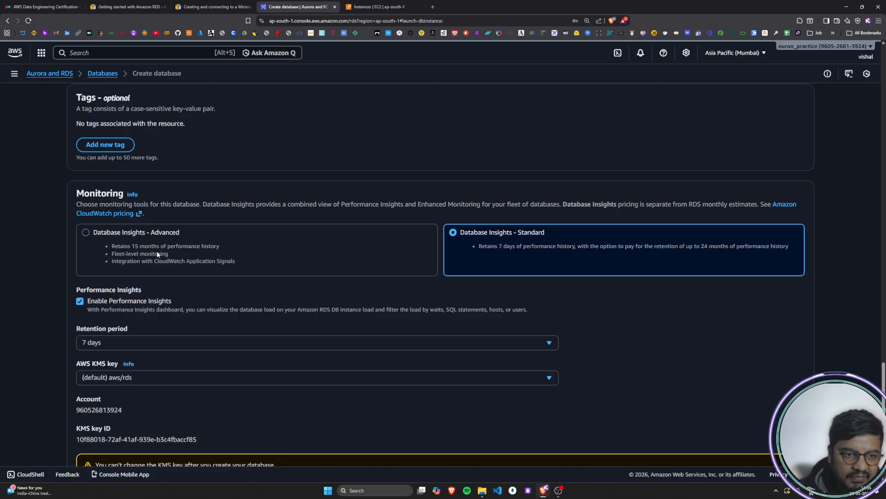
pyautogui.moveTo(116, 246); pyautogui.dragTo(154, 252)
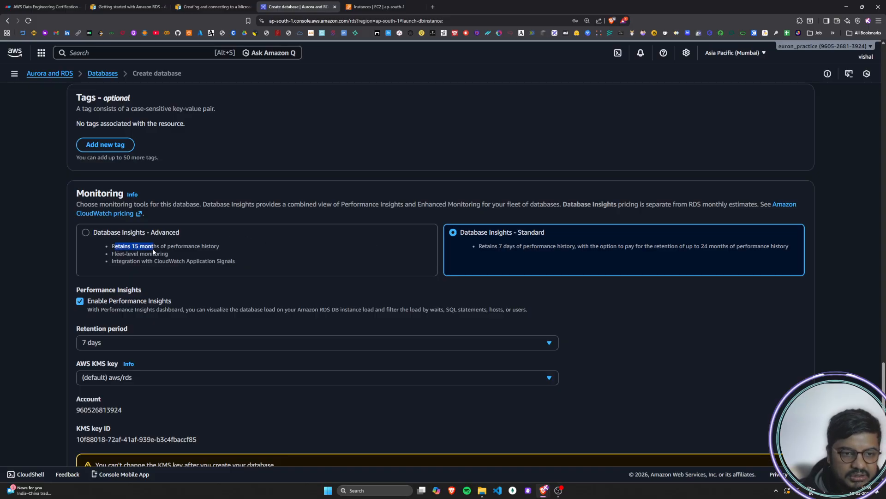
pyautogui.click(226, 251)
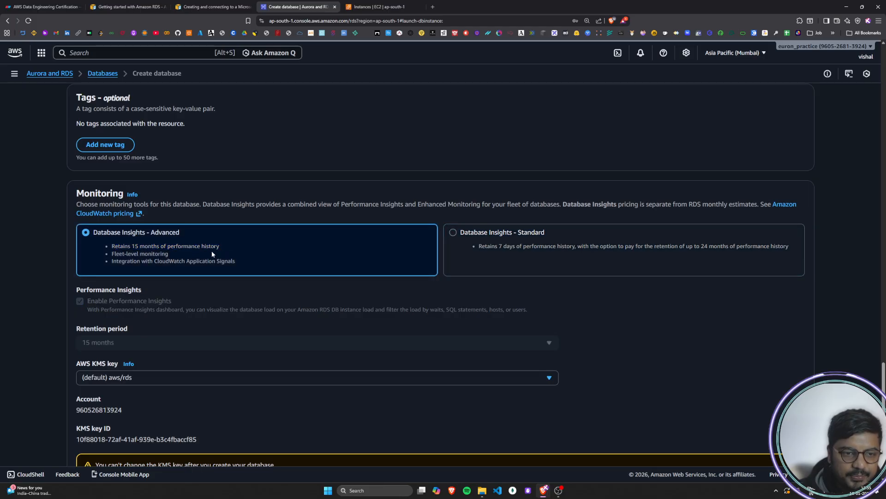
pyautogui.moveTo(112, 254); pyautogui.dragTo(169, 258)
pyautogui.click(153, 263)
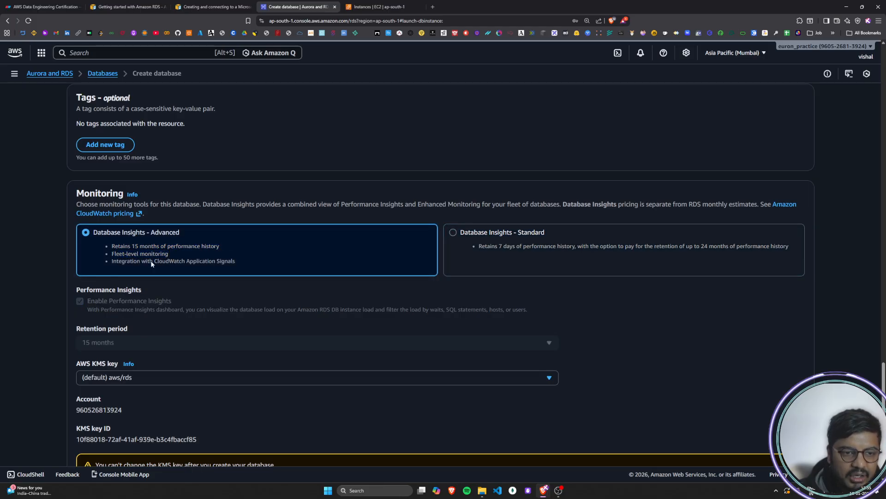
pyautogui.click(238, 263)
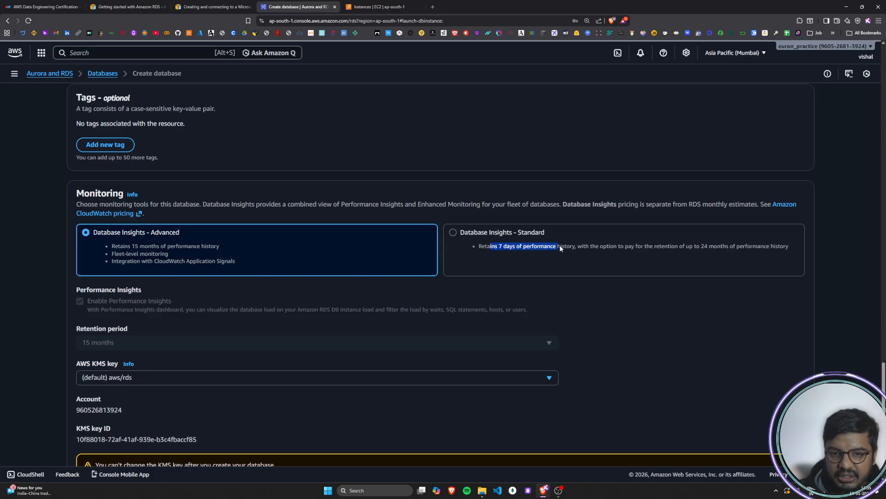
# Step: Set monitoring to Database Insights - Standard with a Performance Insights retention period of 7 days
pyautogui.moveTo(614, 246); pyautogui.dragTo(733, 246)
pyautogui.click(647, 248)
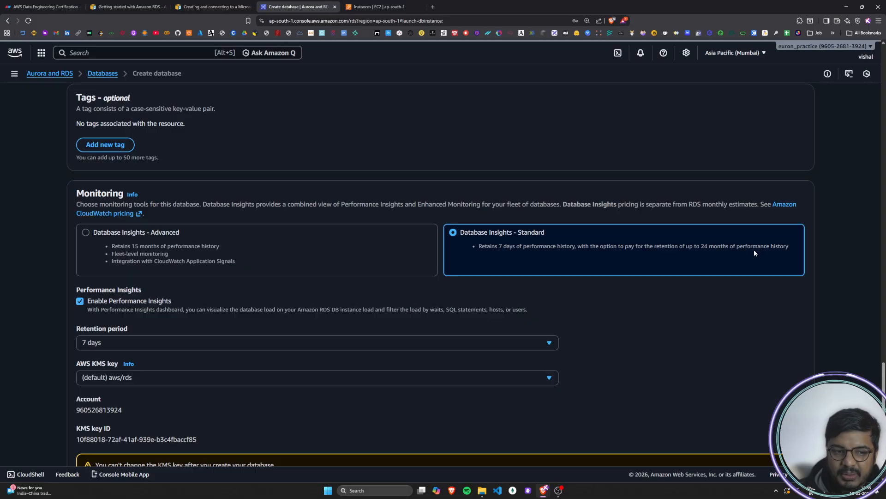
pyautogui.scroll(-2, 200, 313)
pyautogui.click(122, 277)
pyautogui.scroll(-4, 133, 255)
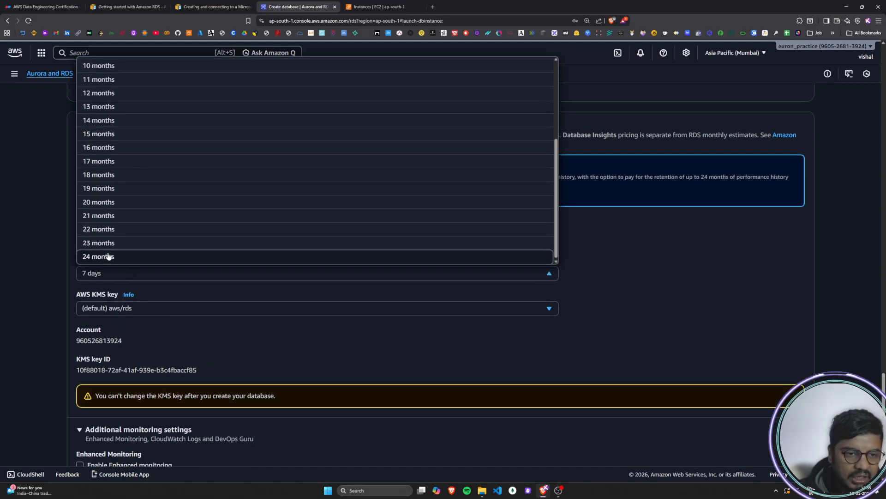
pyautogui.scroll(5, 108, 255)
pyautogui.click(105, 65)
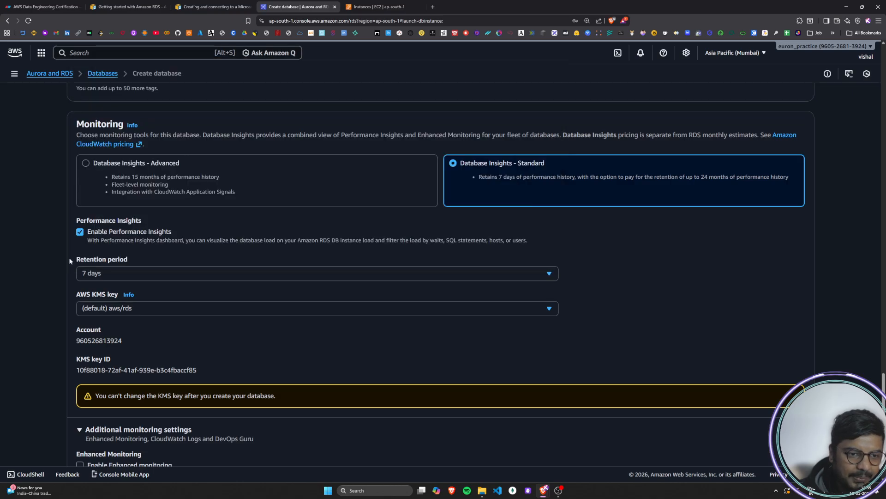
# Step: Check the KMS key and additional monitoring settings, and expand the Additional configuration section
pyautogui.scroll(-2, 36, 323)
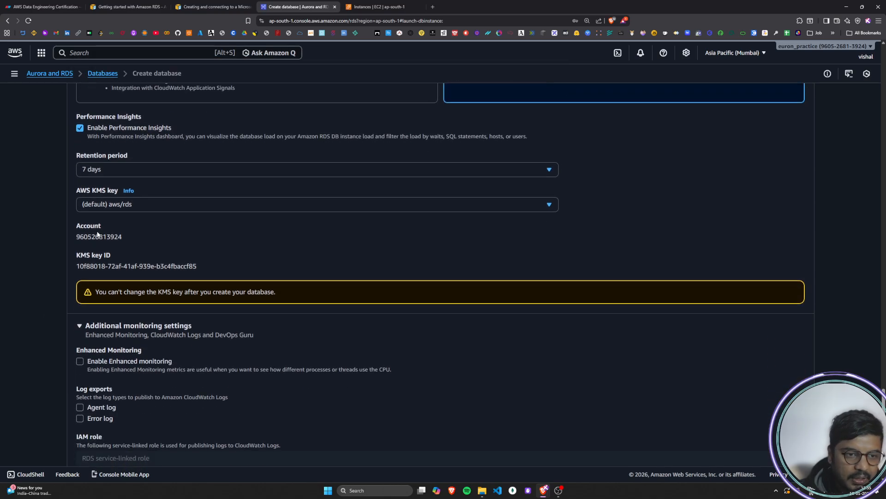
pyautogui.scroll(-3, 98, 299)
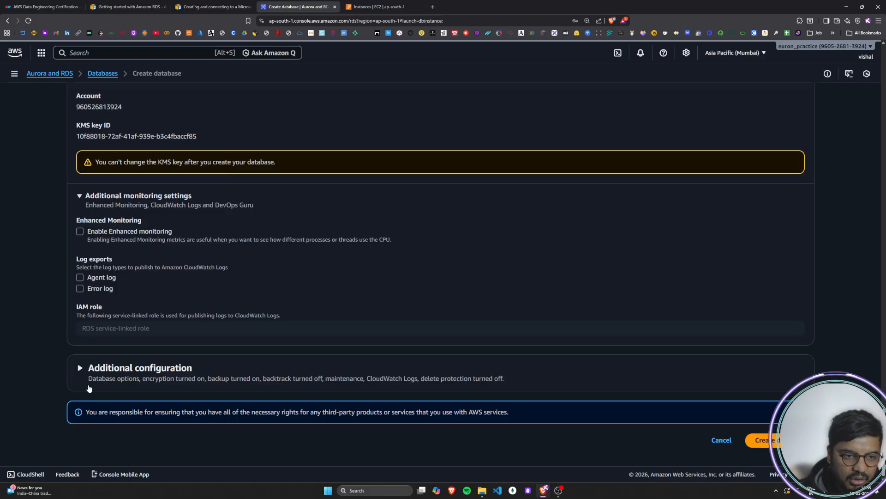
pyautogui.click(80, 368)
pyautogui.scroll(-4, 48, 350)
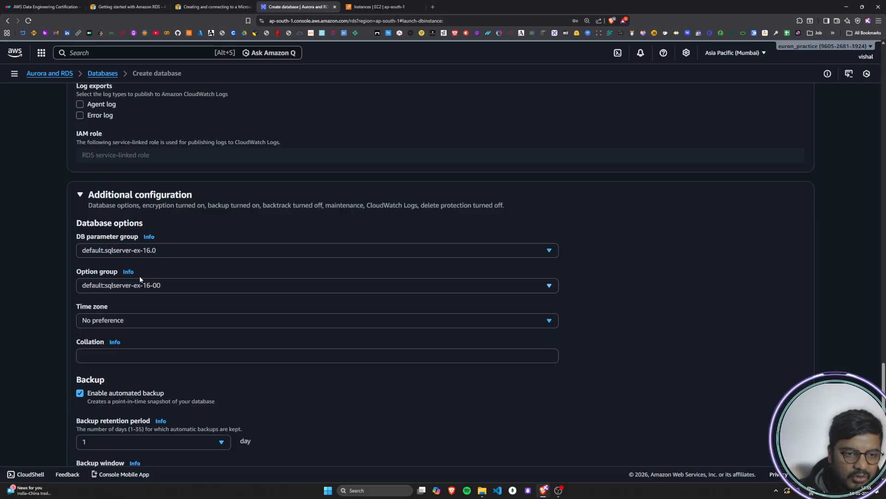
# Step: Set the database time zone to India Standard Time
pyautogui.scroll(-2, 89, 319)
pyautogui.click(89, 251)
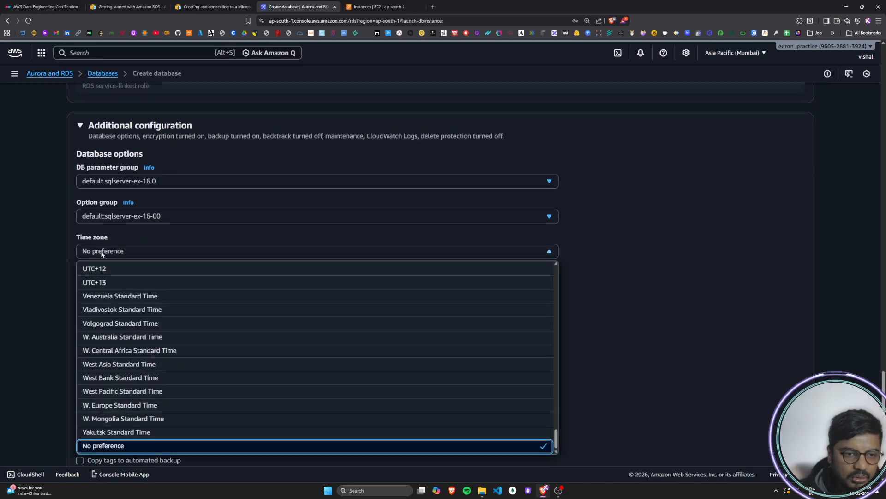
pyautogui.scroll(6, 119, 396)
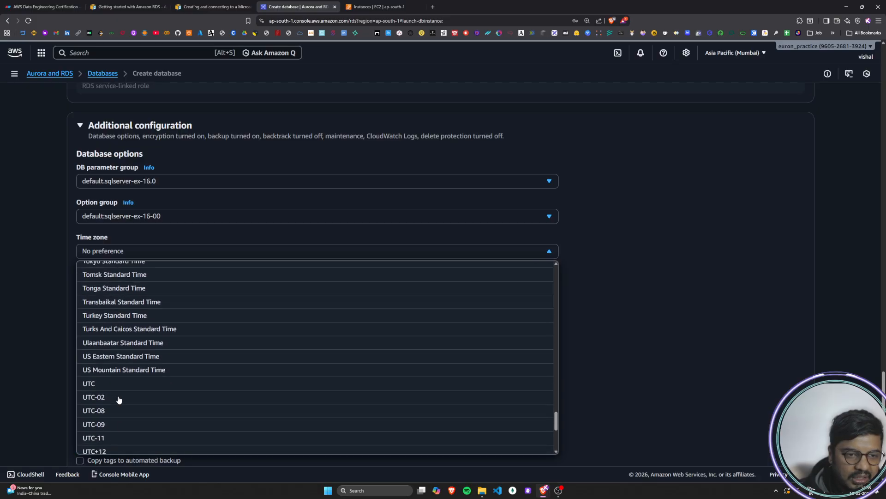
pyautogui.scroll(15, 119, 400)
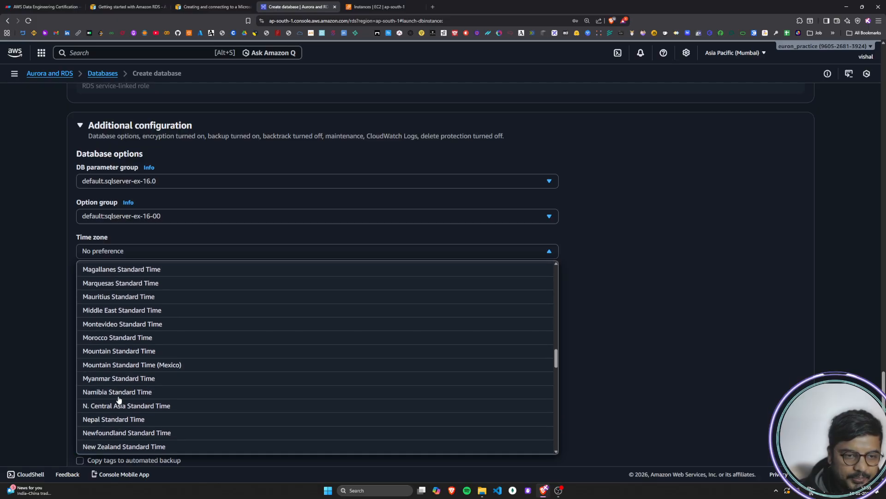
pyautogui.scroll(2, 118, 399)
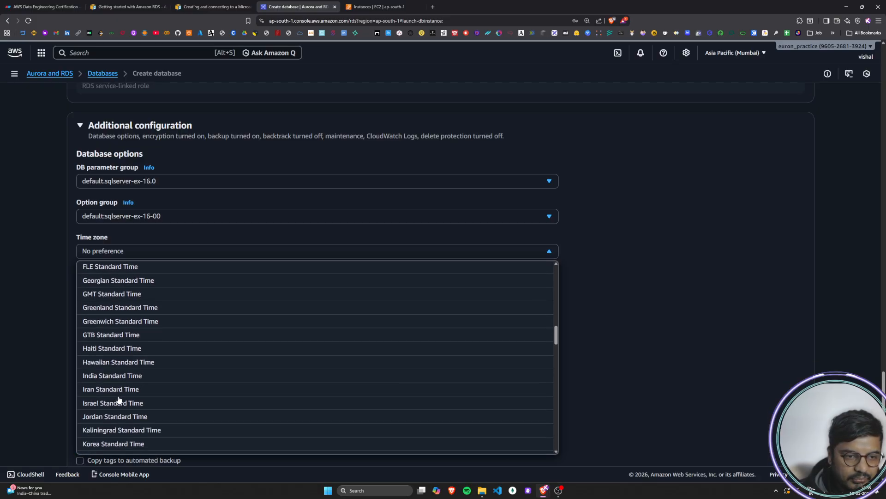
pyautogui.click(120, 373)
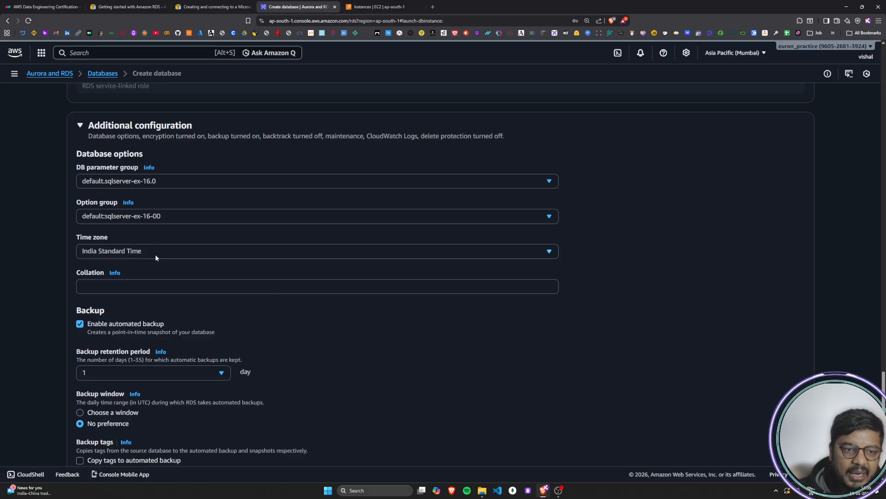
# Step: Try a custom backup window starting at 02:00 UTC with a duration of 0.5 hours, and restore No preference
pyautogui.scroll(-2, 13, 306)
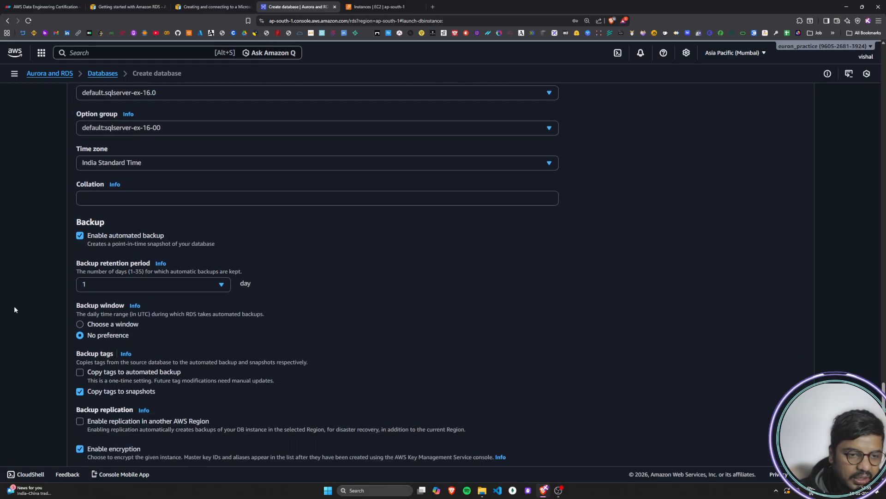
pyautogui.scroll(-2, 90, 285)
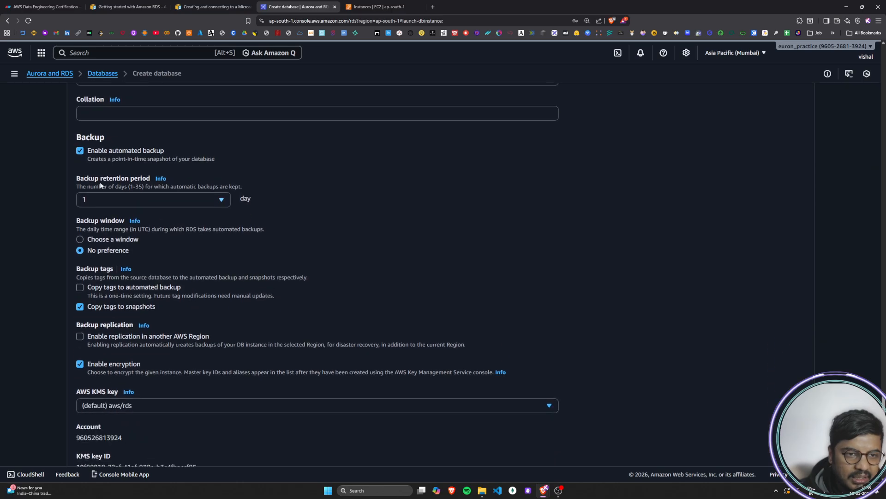
pyautogui.click(80, 240)
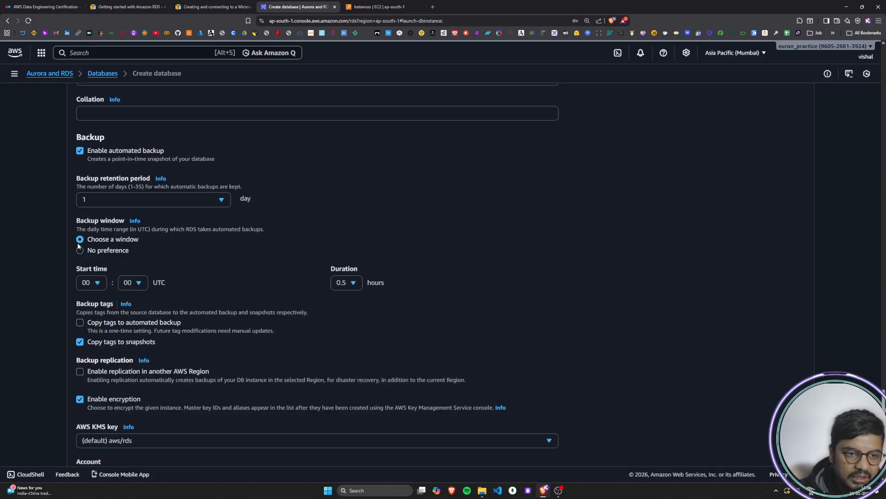
pyautogui.click(89, 283)
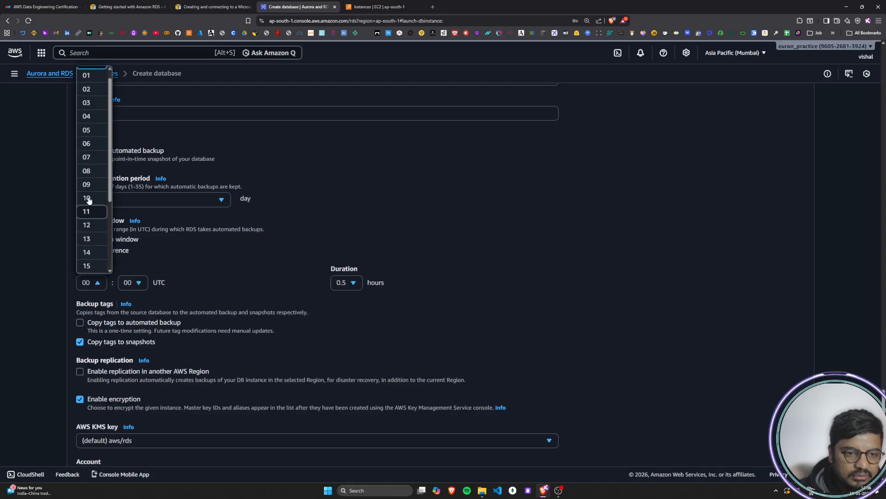
pyautogui.click(88, 157)
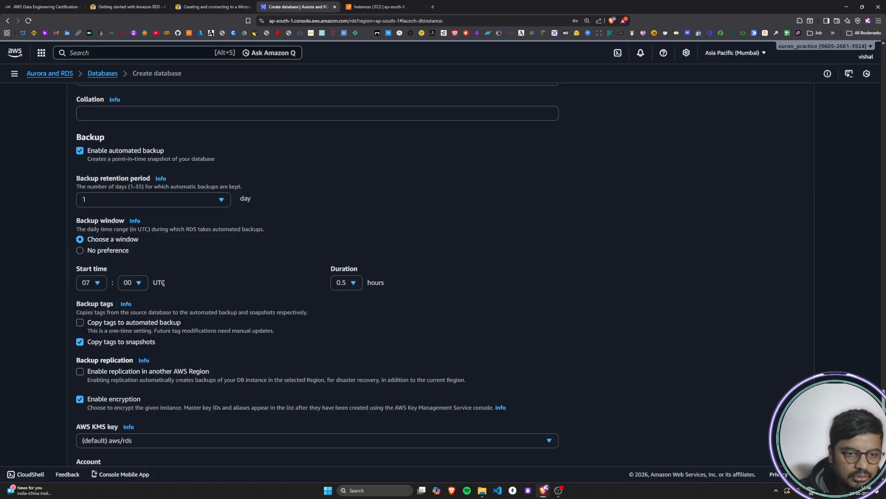
pyautogui.click(93, 287)
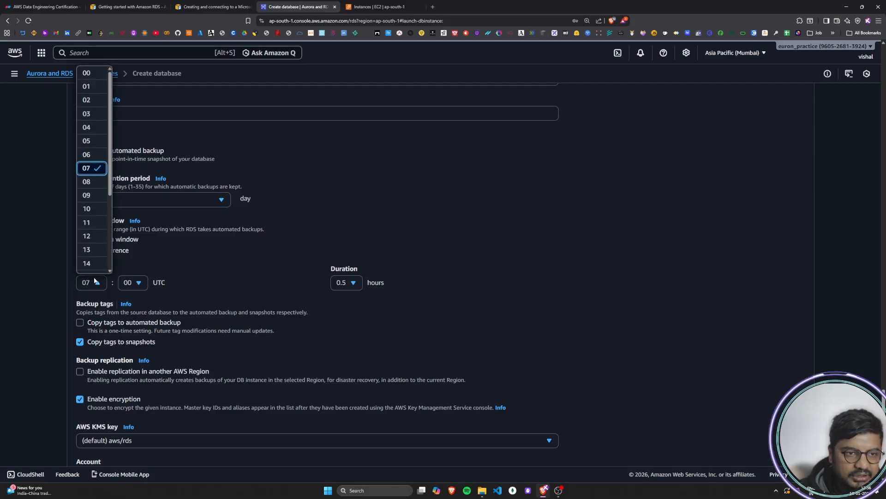
pyautogui.click(88, 100)
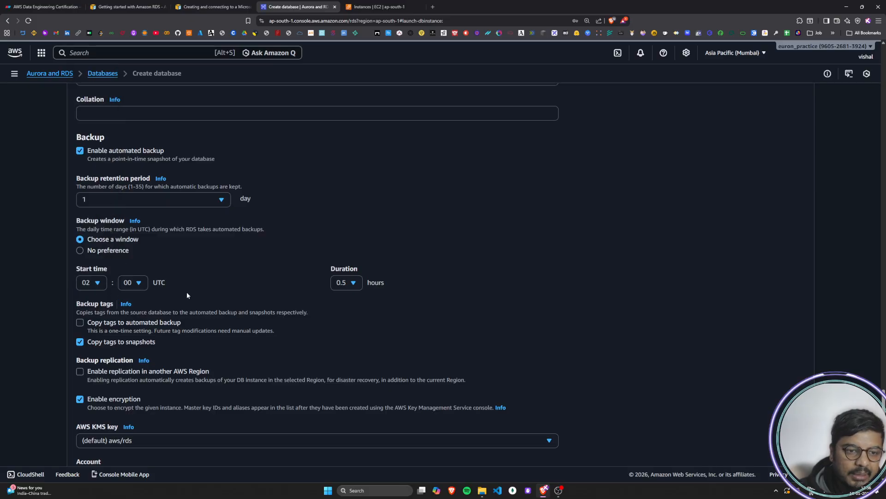
pyautogui.click(353, 285)
pyautogui.click(346, 79)
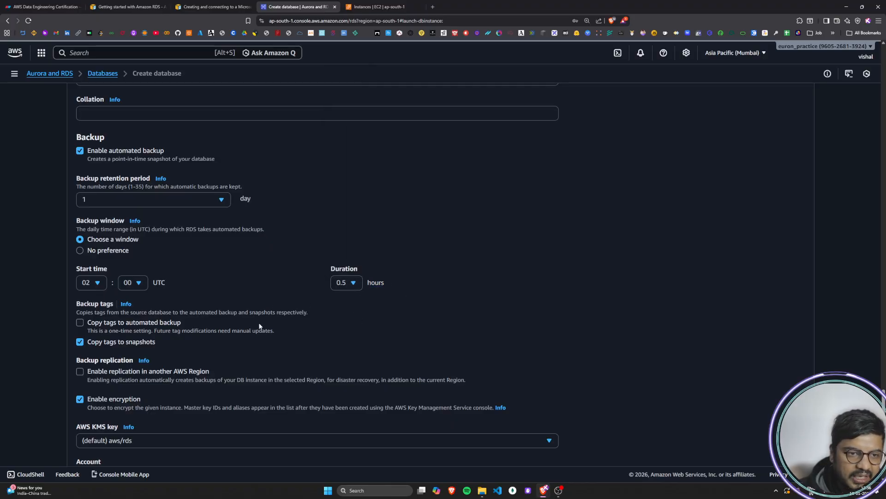
pyautogui.click(80, 251)
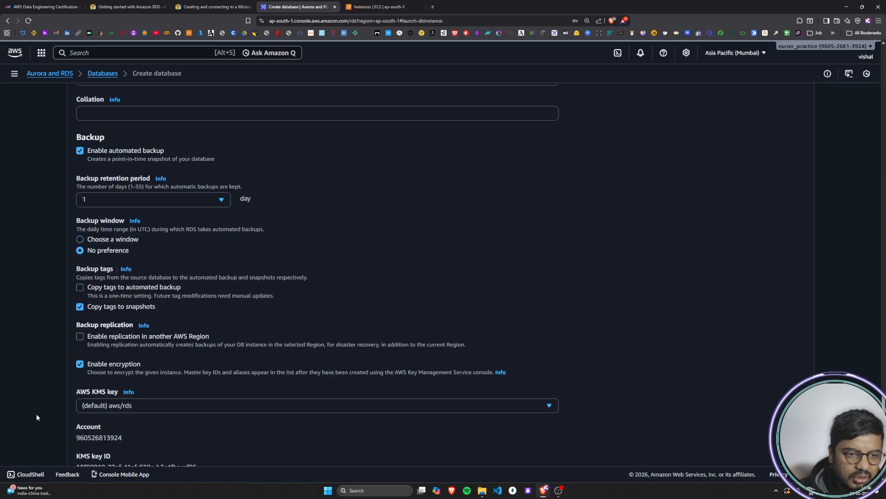
# Step: Review the backup replication, encryption, maintenance and deletion protection settings, and recheck the earlier configuration up to the connectivity section
pyautogui.scroll(-3, 26, 367)
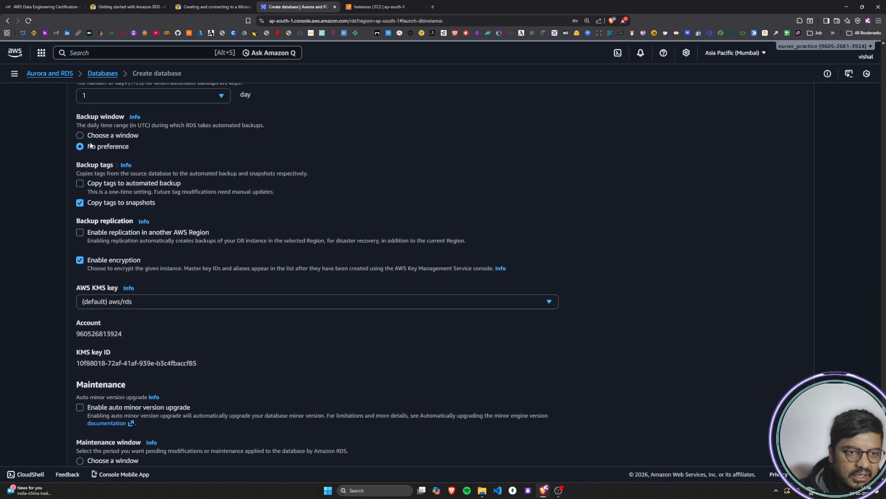
pyautogui.scroll(-2, 97, 301)
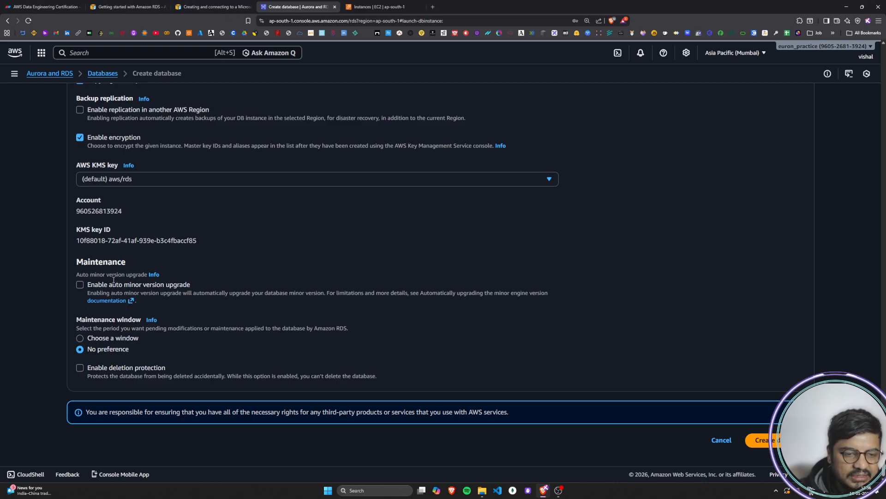
pyautogui.scroll(15, 128, 310)
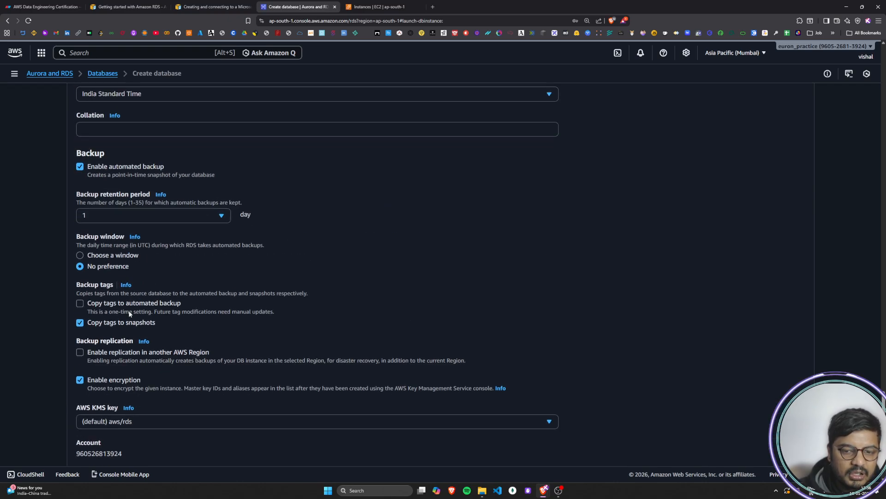
pyautogui.scroll(20, 129, 313)
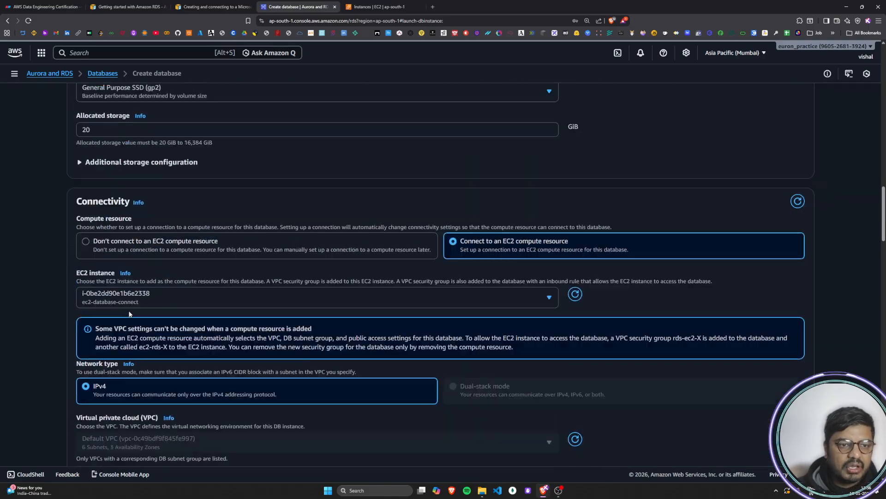
# Step: Recheck the database configuration from the engine options through maintenance and submit it to create the RDS database
pyautogui.scroll(15, 129, 313)
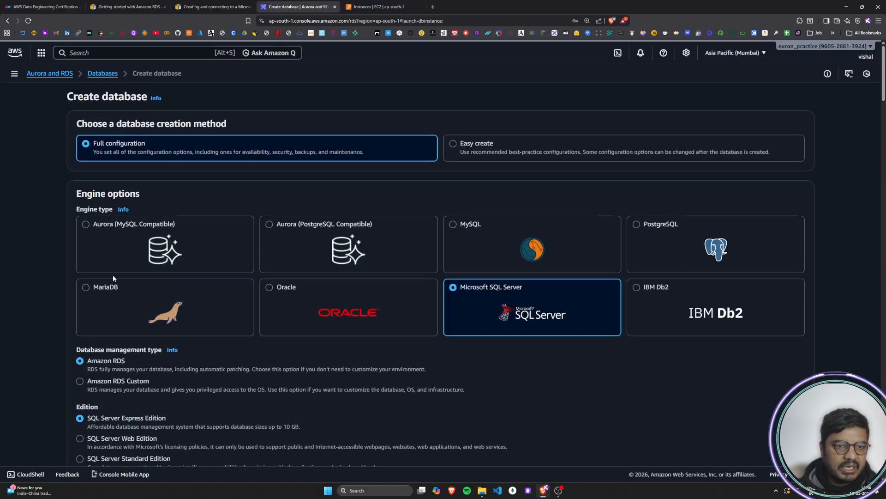
pyautogui.scroll(-20, 125, 152)
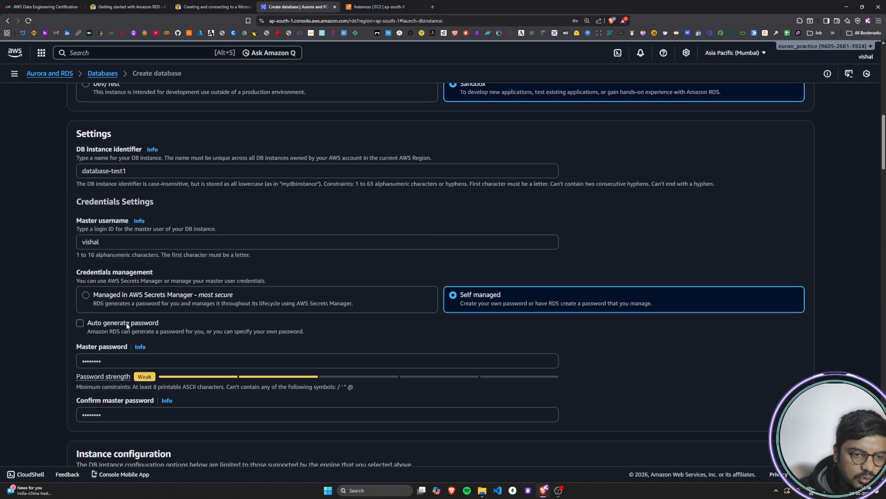
pyautogui.scroll(-9, 125, 325)
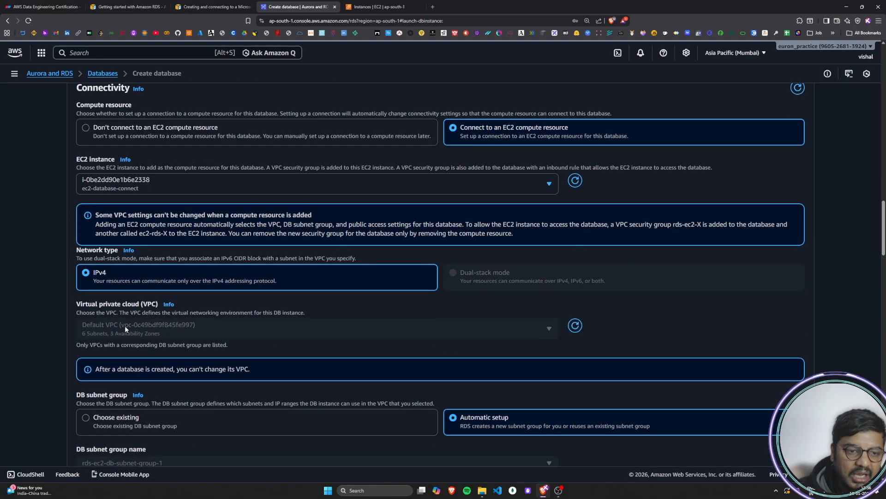
pyautogui.scroll(-20, 131, 336)
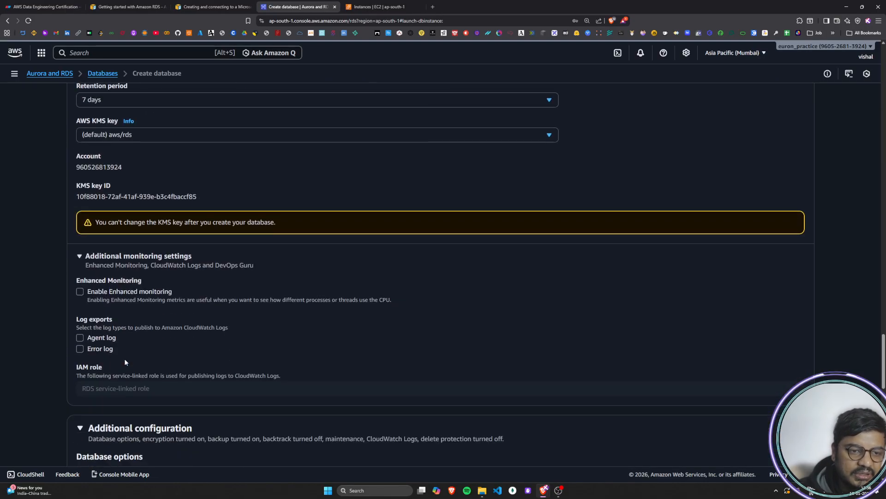
pyautogui.scroll(-10, 124, 362)
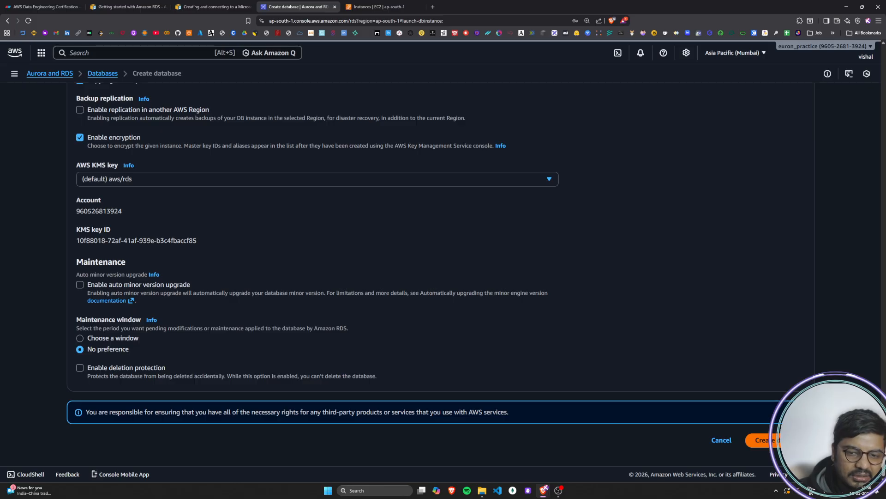
pyautogui.click(780, 440)
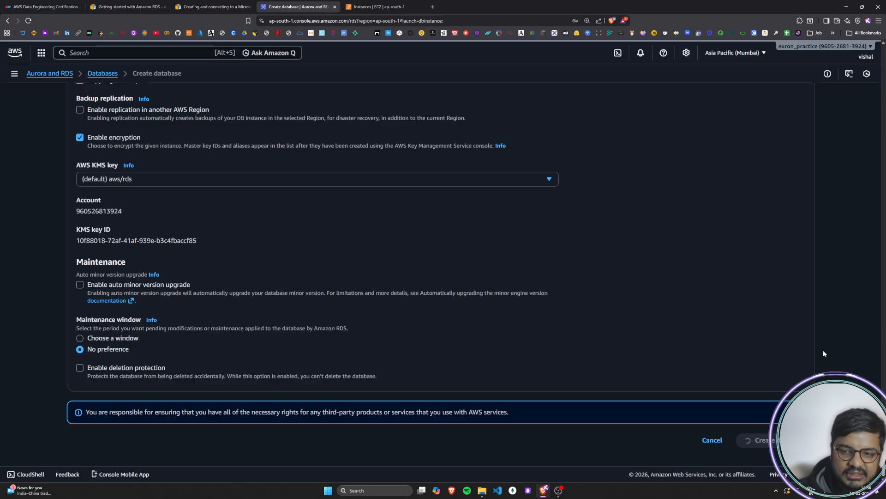
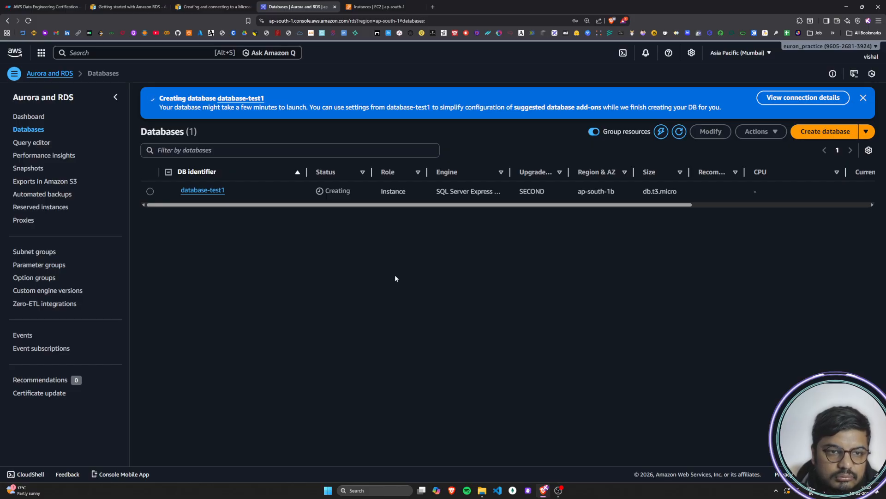
# Step: Read the Create database step in the RDS SQL Server guide and return to the RDS databases list
pyautogui.click(212, 7)
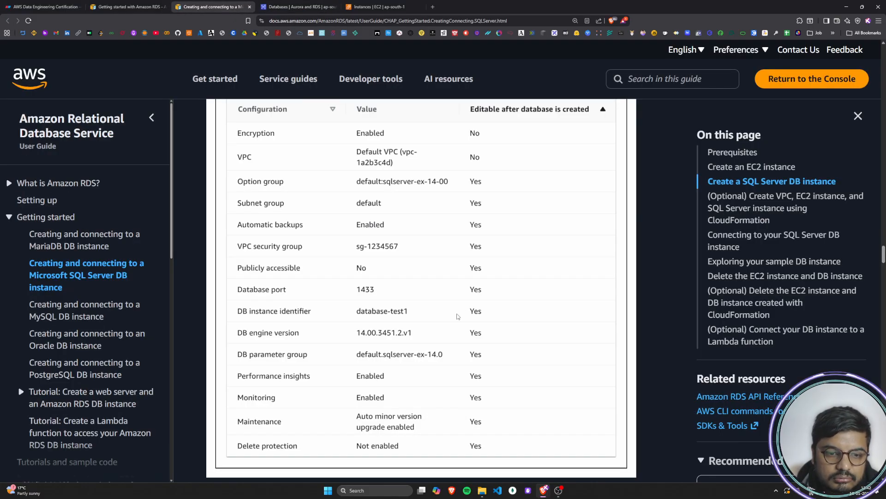
pyautogui.scroll(-4, 389, 295)
pyautogui.scroll(-3, 389, 299)
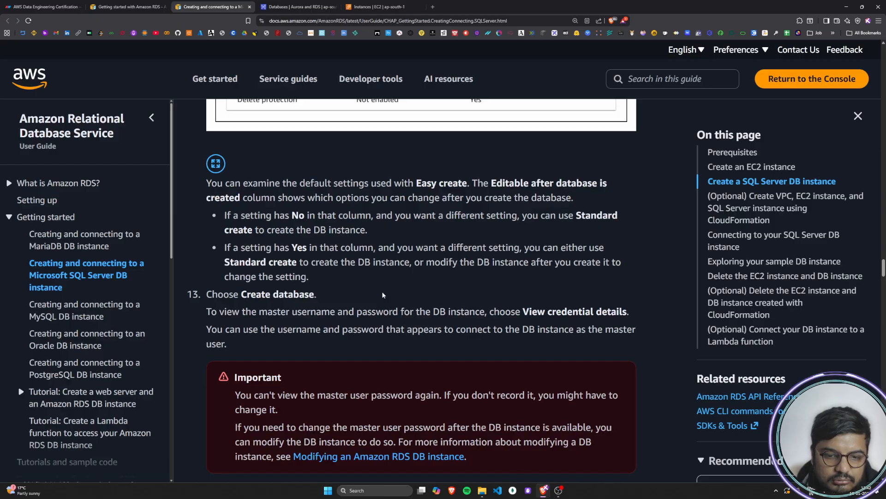
pyautogui.scroll(1, 382, 294)
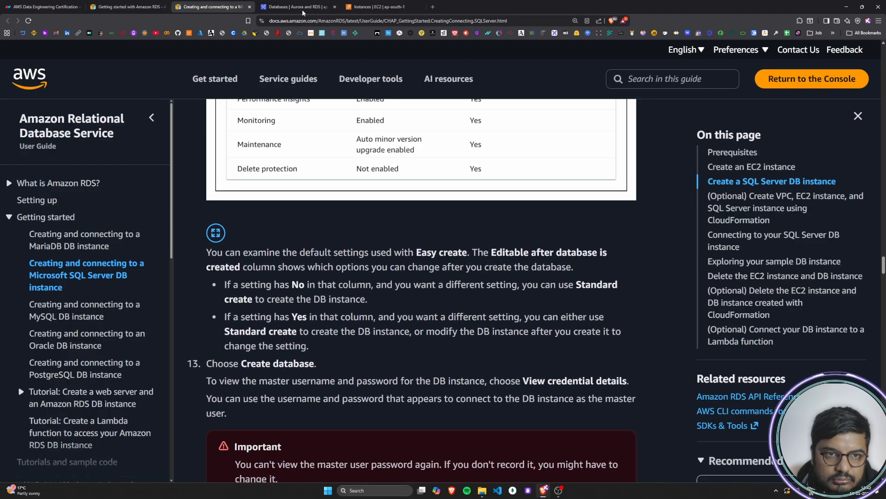
pyautogui.click(297, 6)
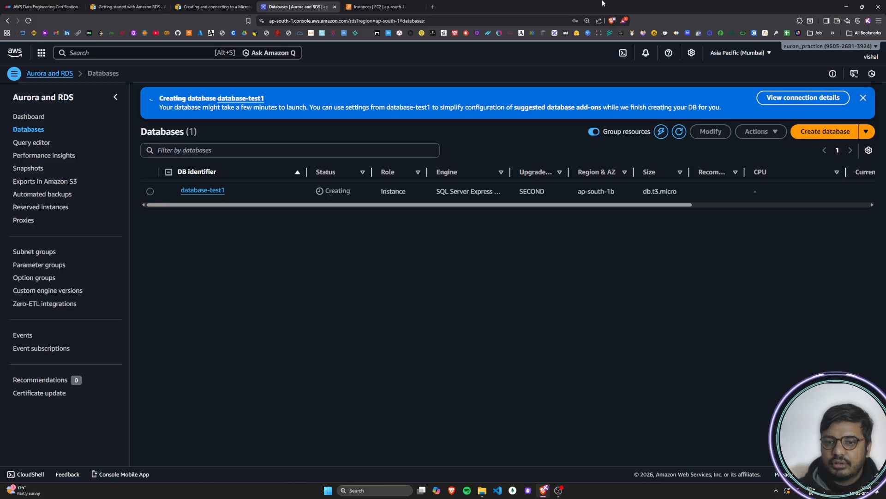
# Step: Refresh the databases list to check the creation status of database-test1
pyautogui.click(681, 134)
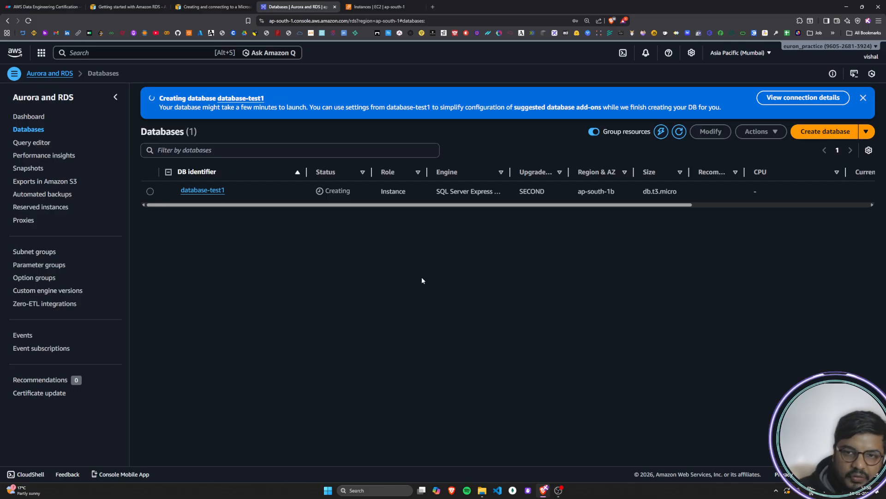
pyautogui.click(677, 133)
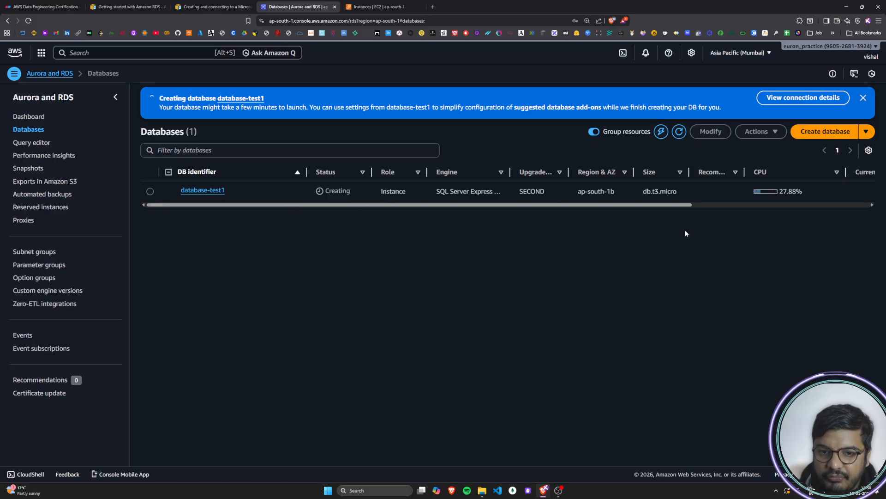
pyautogui.moveTo(676, 205); pyautogui.dragTo(496, 261)
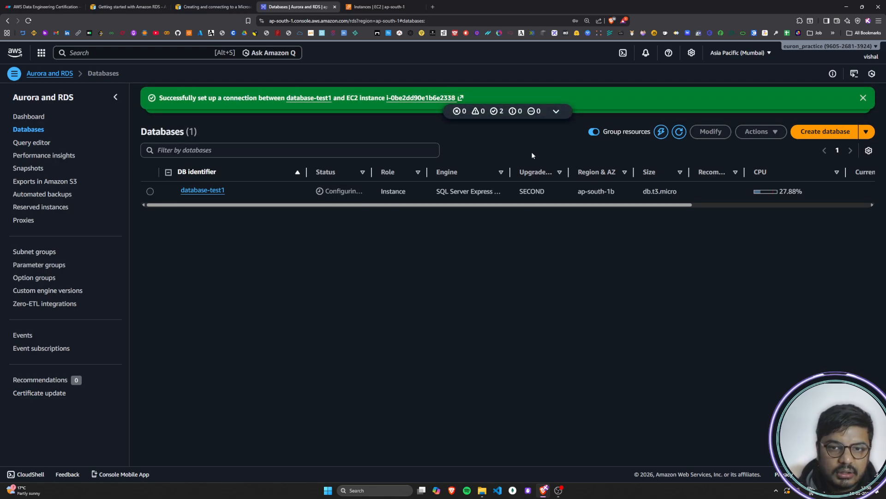
# Step: Expand the notifications and read the database creation and EC2 connection messages
pyautogui.click(557, 110)
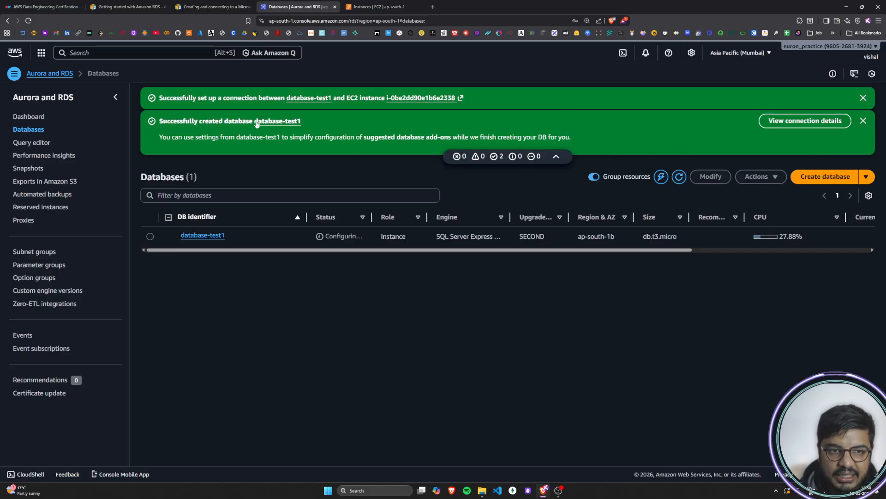
pyautogui.moveTo(161, 138); pyautogui.dragTo(588, 127)
pyautogui.click(588, 127)
pyautogui.moveTo(161, 98); pyautogui.dragTo(500, 101)
pyautogui.click(595, 99)
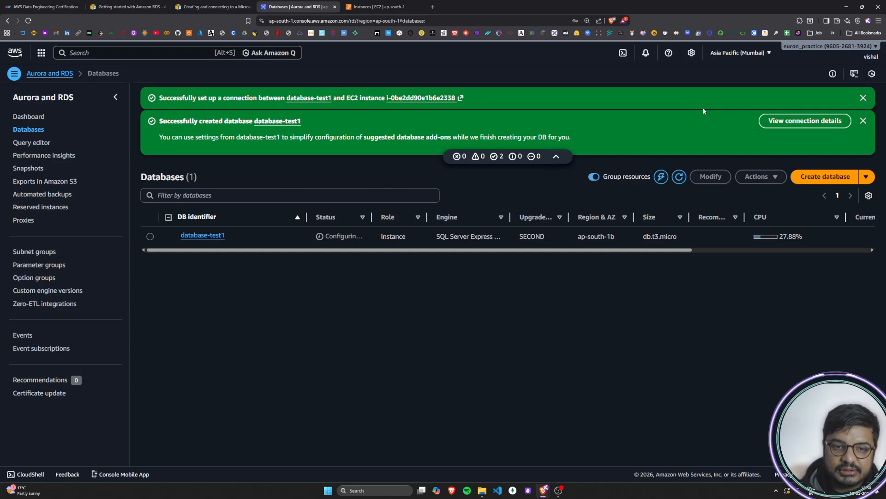
# Step: Refresh the databases list and dismiss both success notifications
pyautogui.click(682, 178)
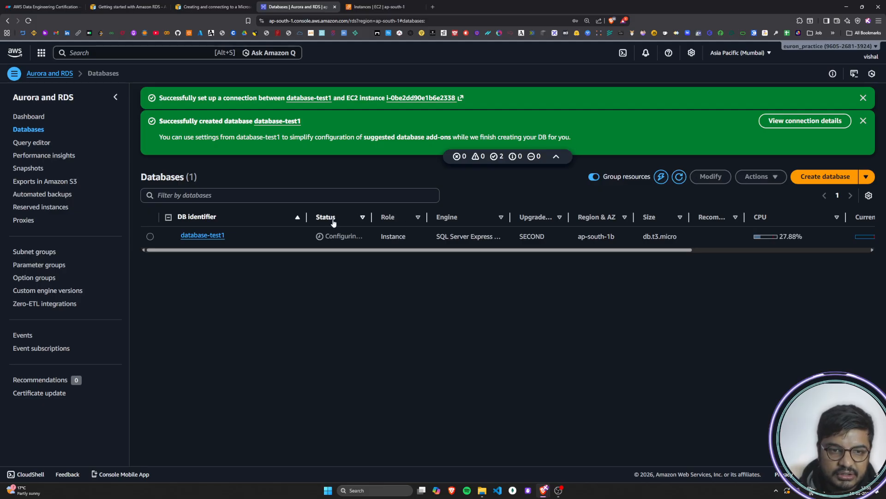
pyautogui.click(862, 121)
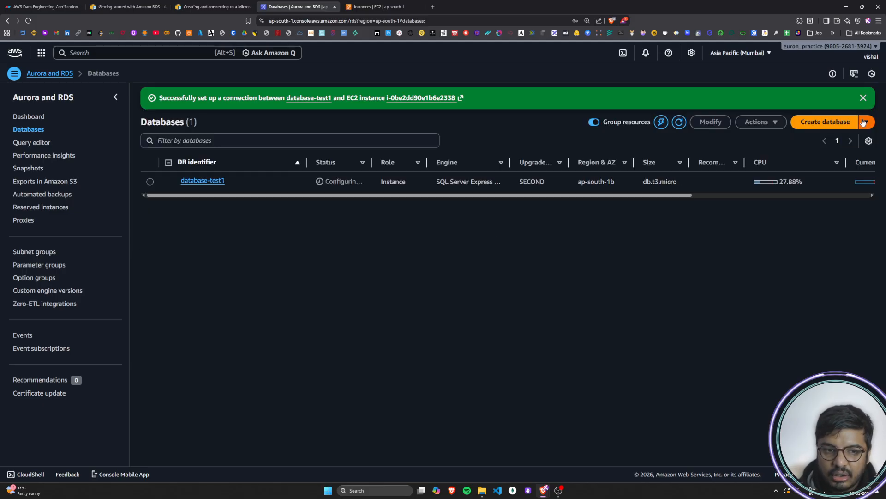
pyautogui.click(863, 98)
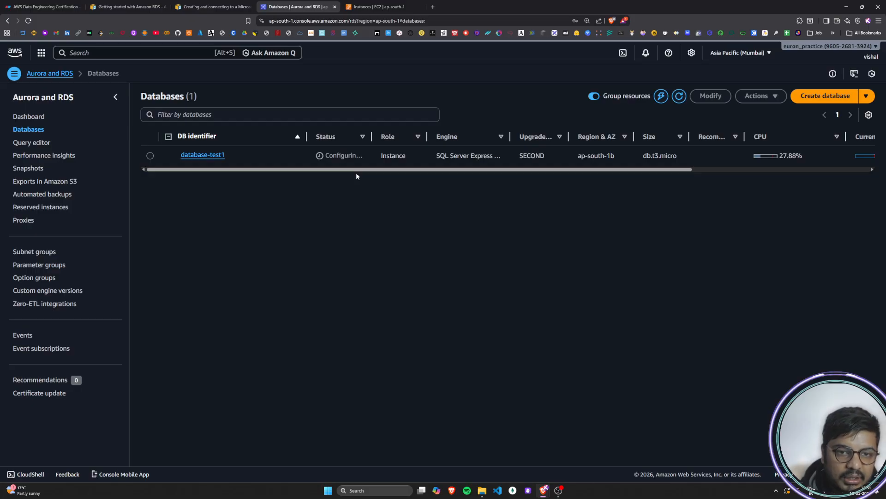
# Step: Check the state of the ec2-database-connect instance, then refresh the RDS databases list and select database-test1
pyautogui.click(376, 7)
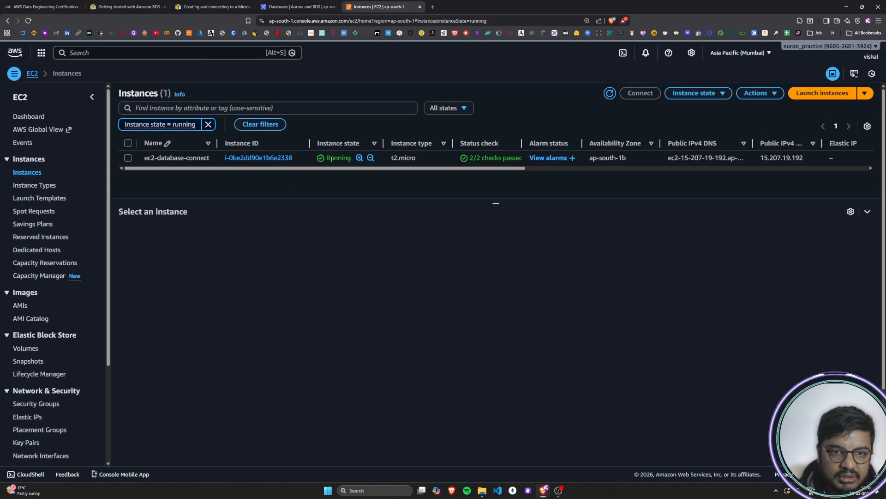
pyautogui.click(298, 6)
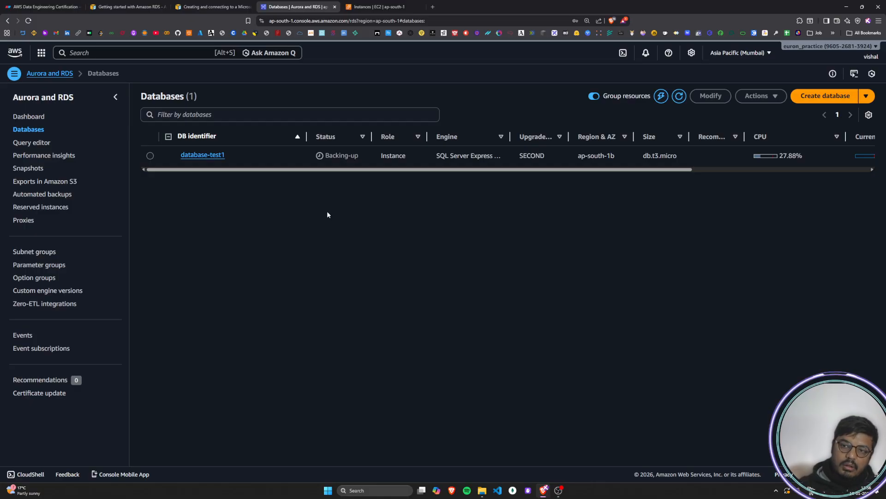
pyautogui.click(679, 96)
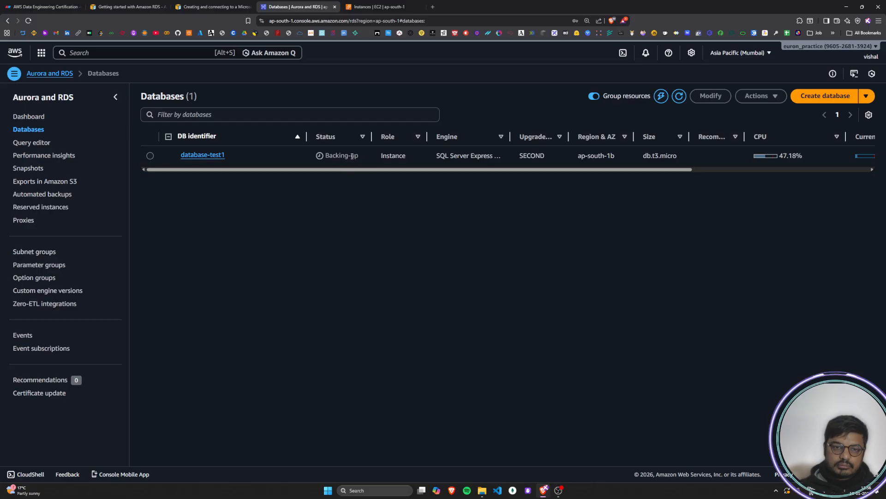
pyautogui.moveTo(360, 156); pyautogui.dragTo(329, 156)
pyautogui.click(330, 157)
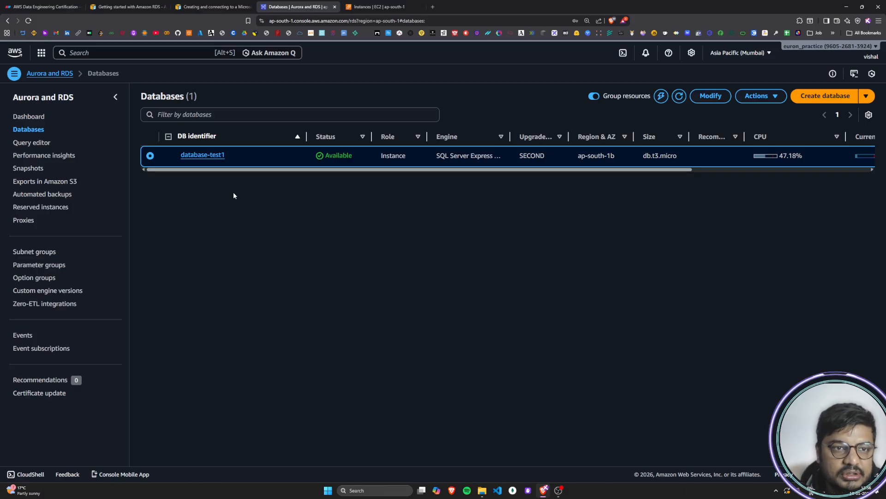
# Step: Switch to the Eraser architecture diagram and examine the MS SQL DB instance and EC2 elements in their subnets
pyautogui.click(43, 6)
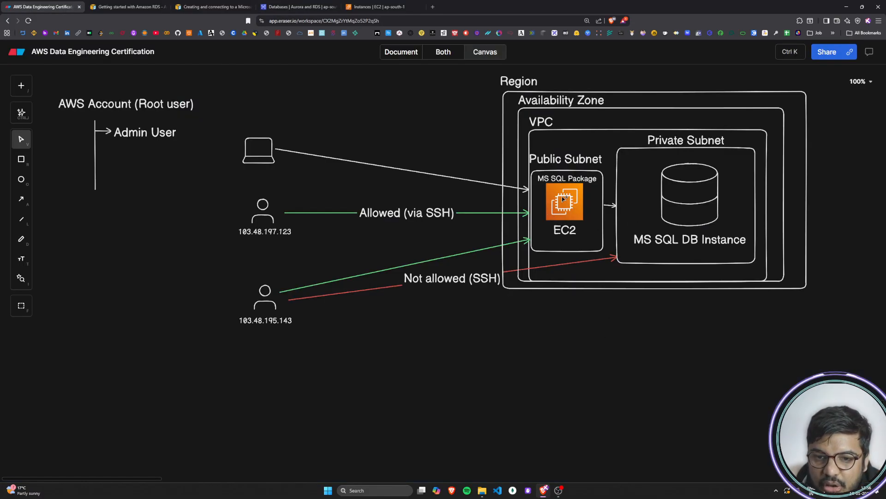
pyautogui.click(727, 226)
pyautogui.click(725, 252)
pyautogui.click(724, 321)
pyautogui.click(574, 226)
pyautogui.click(601, 361)
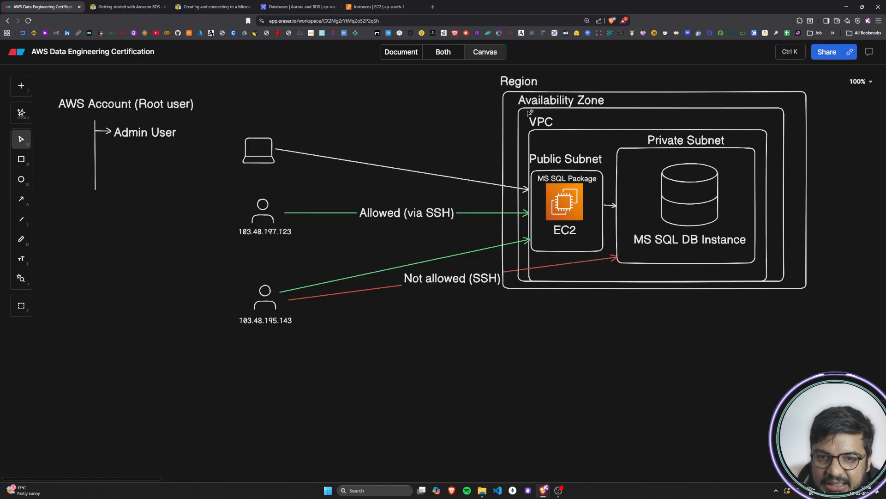
# Step: Return to the RDS databases list and check the region and availability zone of database-test1
pyautogui.click(298, 6)
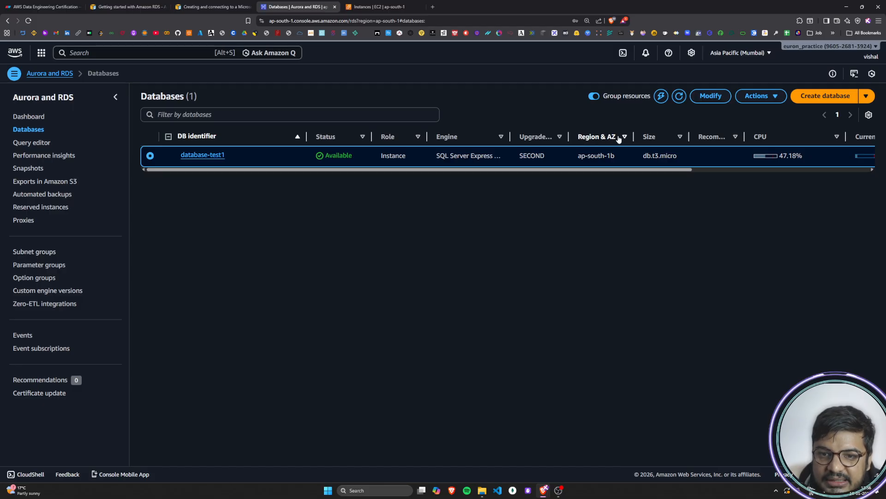
pyautogui.moveTo(579, 156); pyautogui.dragTo(615, 156)
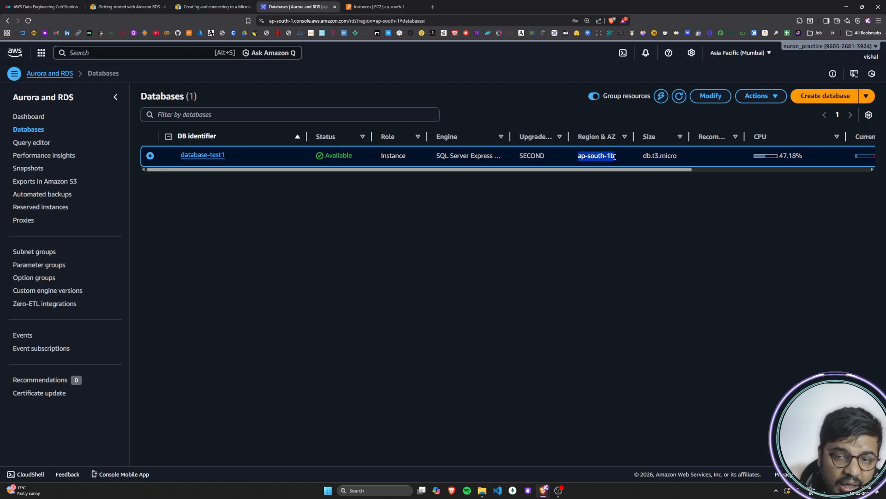
pyautogui.click(615, 156)
pyautogui.moveTo(582, 158); pyautogui.dragTo(615, 157)
pyautogui.click(615, 159)
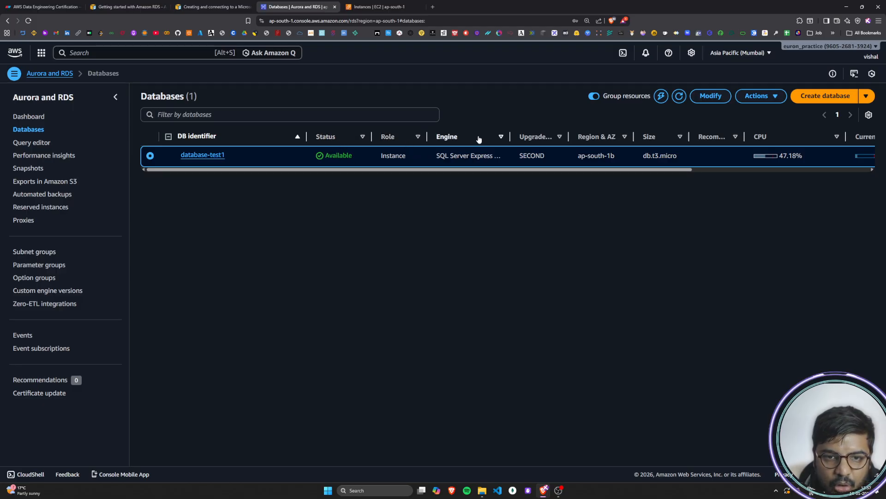
# Step: Widen the Engine column and adjust the CPU and Current activity columns to read database-test1's engine, activity and VPC
pyautogui.moveTo(510, 142)
pyautogui.mouseDown()
pyautogui.moveTo(544, 141)
pyautogui.moveTo(526, 141)
pyautogui.mouseUp()
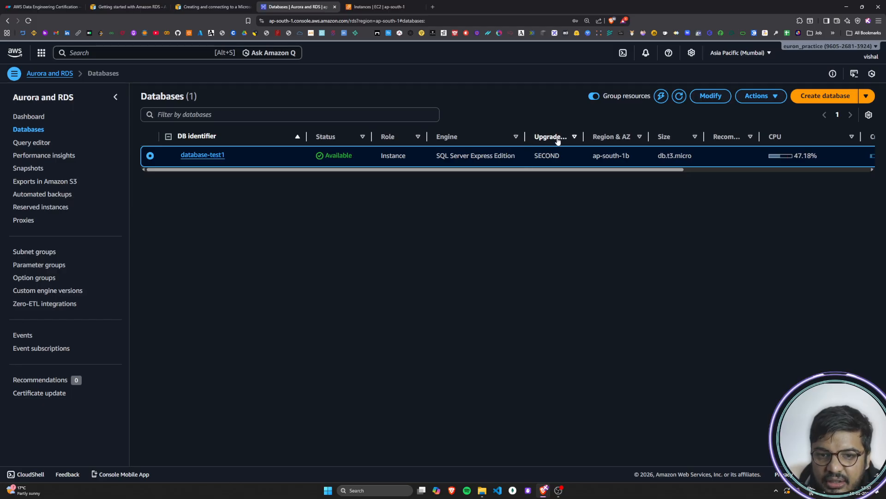
pyautogui.moveTo(678, 170); pyautogui.dragTo(869, 169)
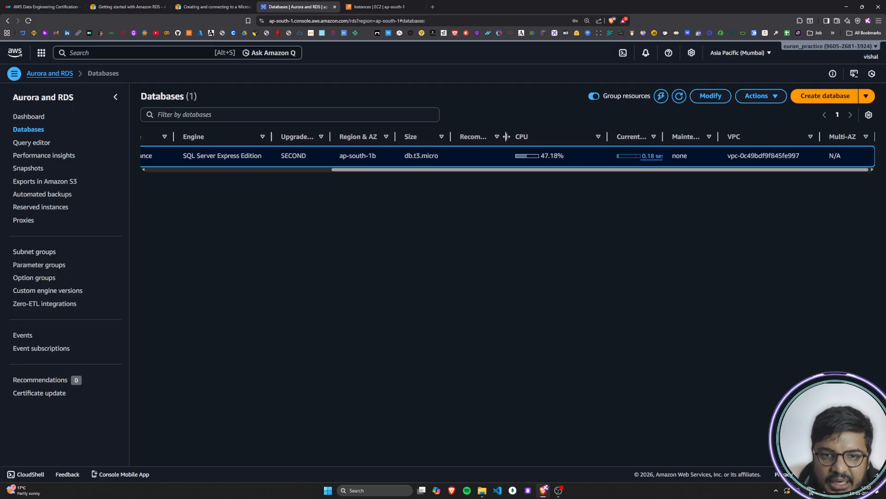
pyautogui.moveTo(607, 138); pyautogui.dragTo(694, 132)
pyautogui.moveTo(774, 158); pyautogui.dragTo(798, 171)
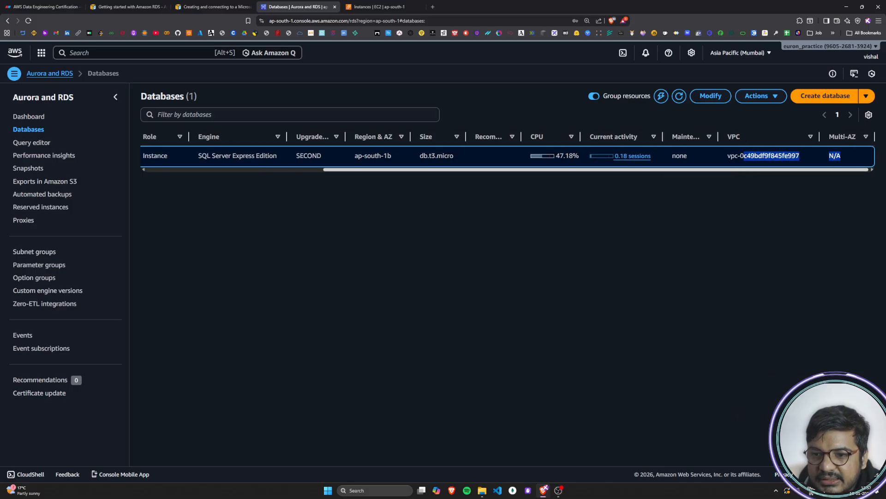
pyautogui.click(863, 179)
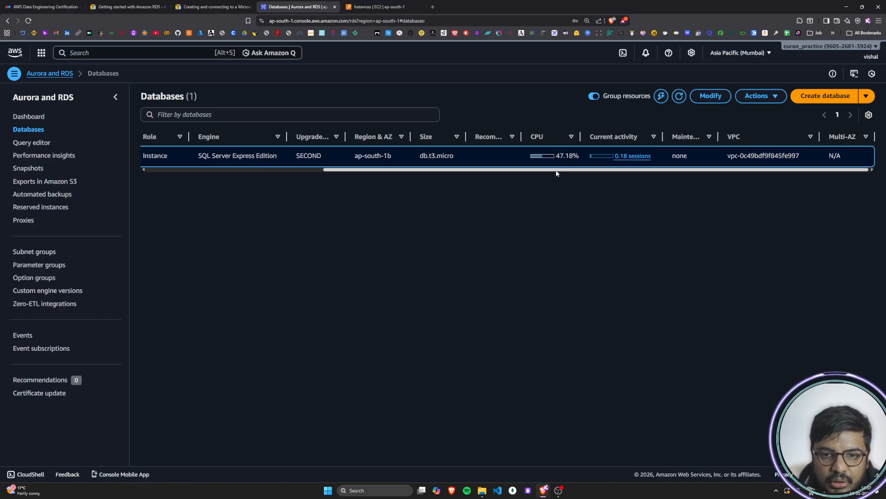
# Step: Open the details of database-test1 and examine its endpoint and port under Connectivity & security
pyautogui.moveTo(501, 170); pyautogui.dragTo(118, 187)
pyautogui.click(186, 157)
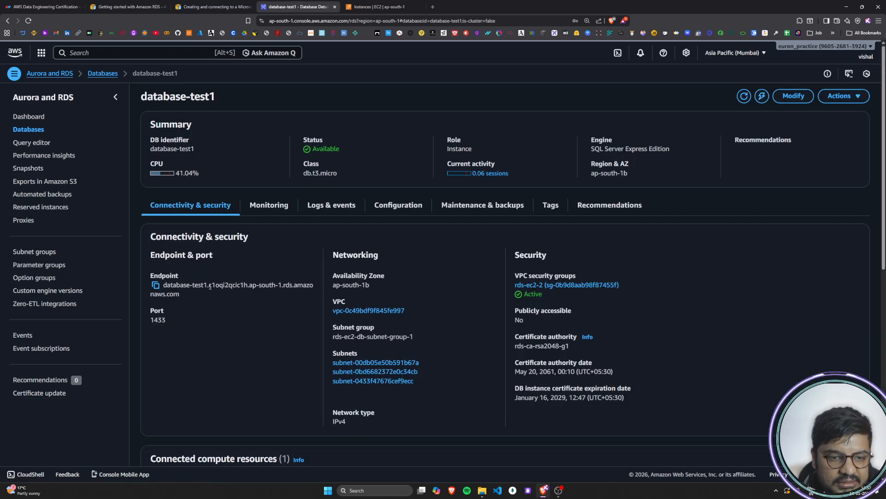
pyautogui.scroll(-9, 209, 289)
pyautogui.scroll(10, 208, 289)
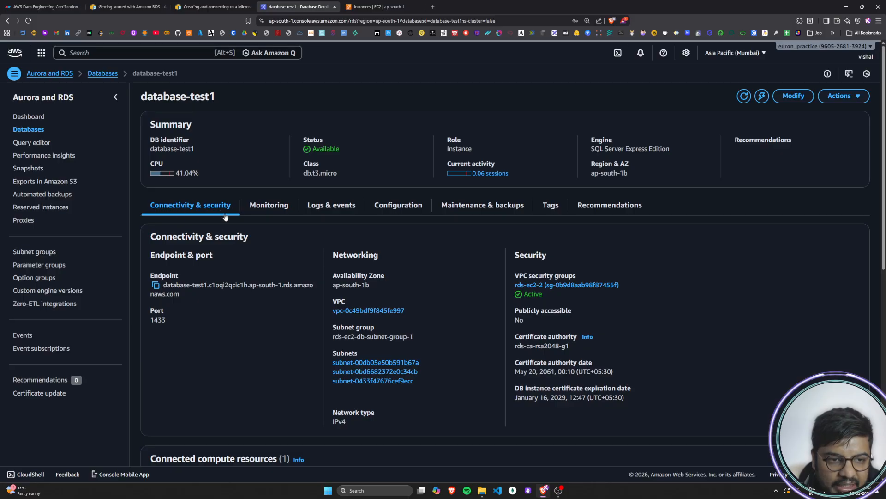
pyautogui.moveTo(160, 256); pyautogui.dragTo(218, 253)
pyautogui.click(218, 253)
pyautogui.moveTo(149, 277); pyautogui.dragTo(190, 273)
pyautogui.click(228, 345)
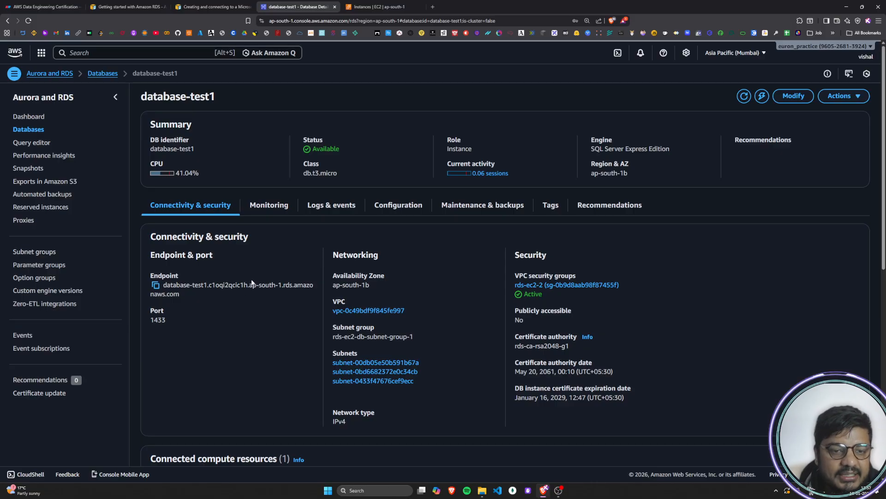
pyautogui.click(375, 6)
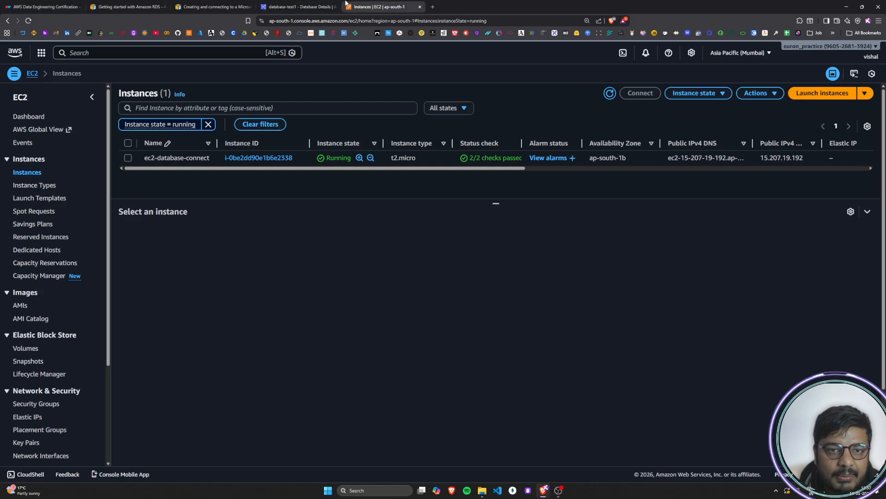
pyautogui.click(214, 6)
pyautogui.click(45, 7)
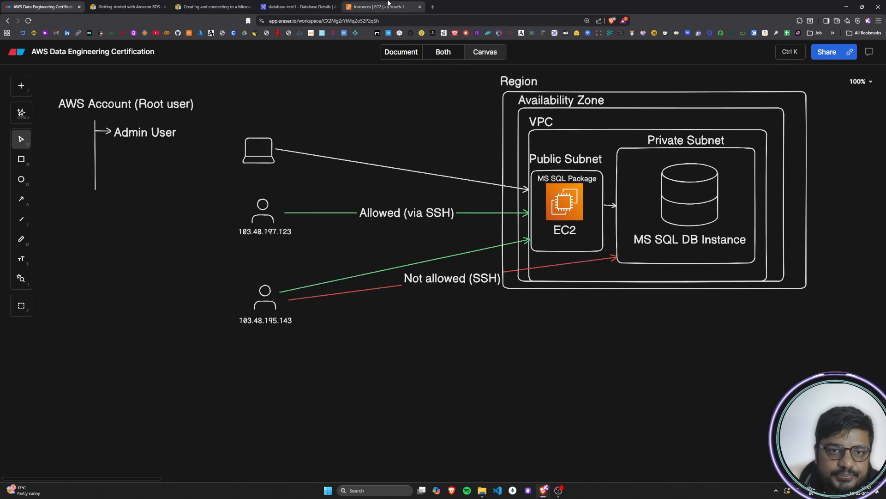
pyautogui.click(375, 6)
pyautogui.click(312, 6)
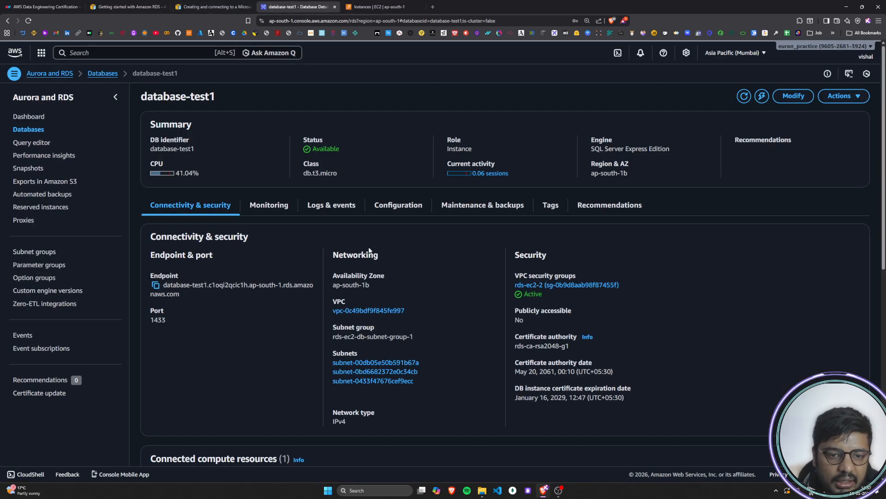
# Step: Review database-test1's networking details, covering availability zone, VPC, subnet group, subnets and network type
pyautogui.moveTo(348, 278); pyautogui.dragTo(386, 286)
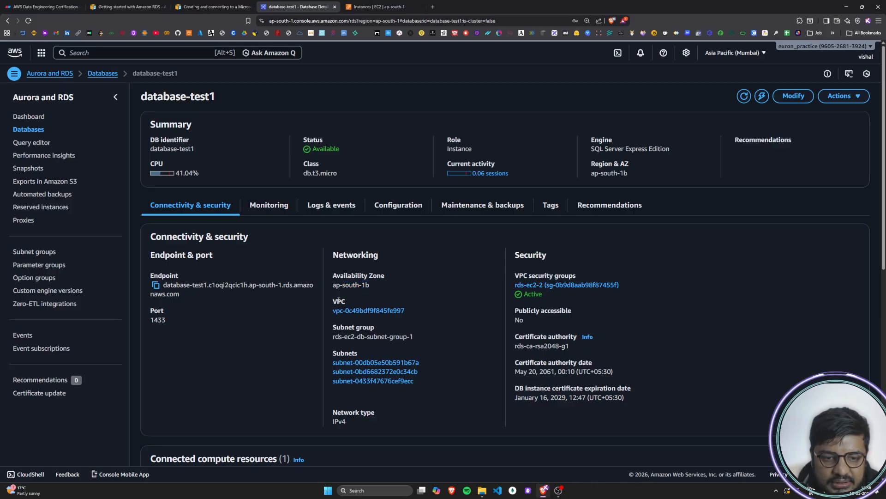
pyautogui.moveTo(332, 327); pyautogui.dragTo(408, 337)
pyautogui.click(436, 336)
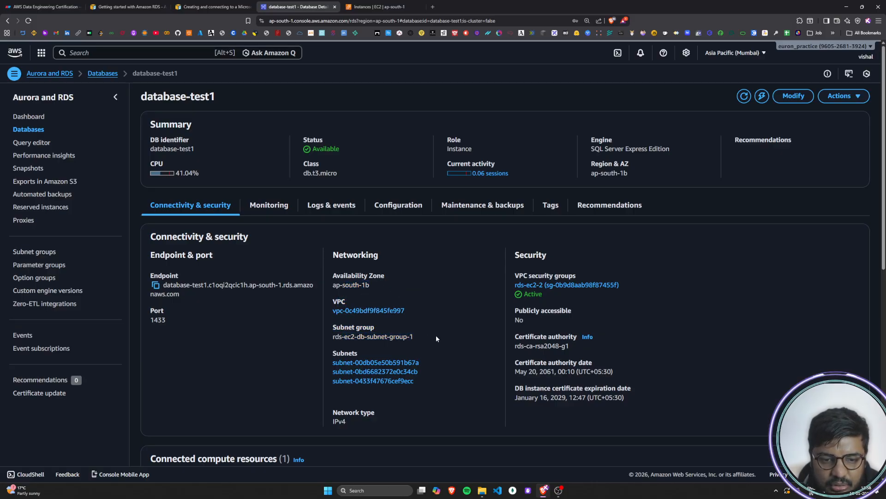
pyautogui.moveTo(339, 349); pyautogui.dragTo(447, 386)
pyautogui.click(447, 386)
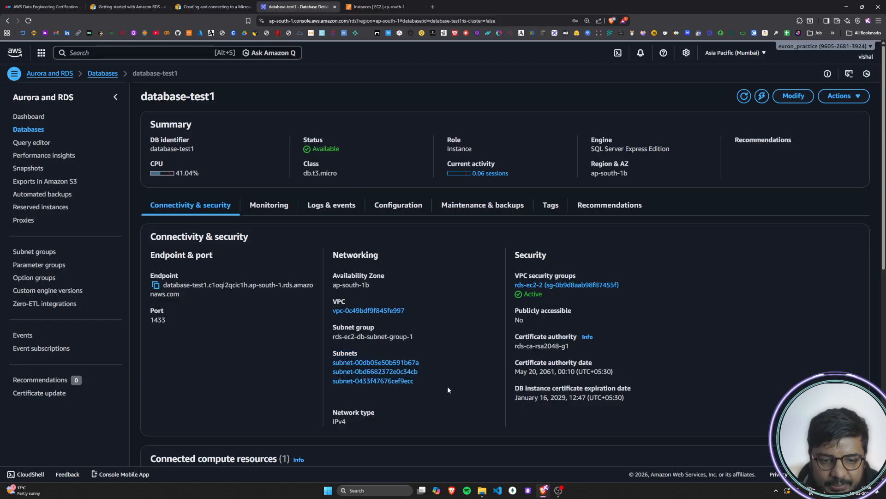
pyautogui.moveTo(339, 412); pyautogui.dragTo(387, 413)
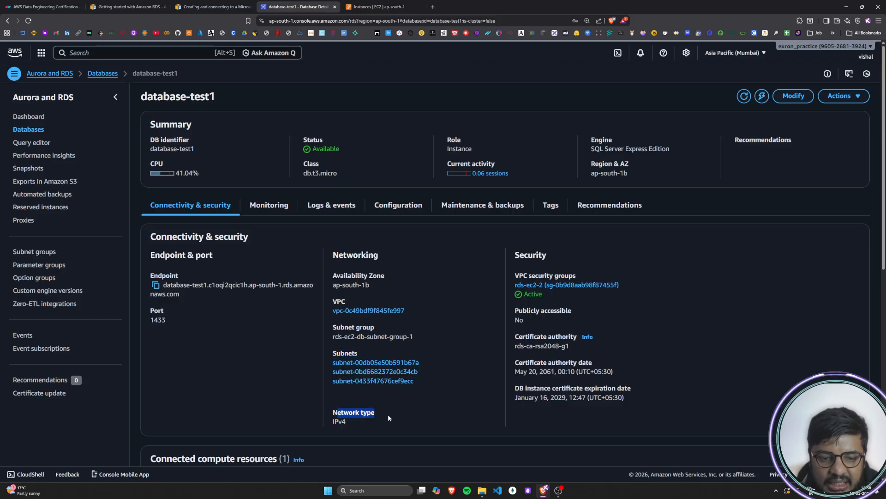
# Step: Check database-test1's VPC security group and public accessibility in the security details
pyautogui.click(387, 414)
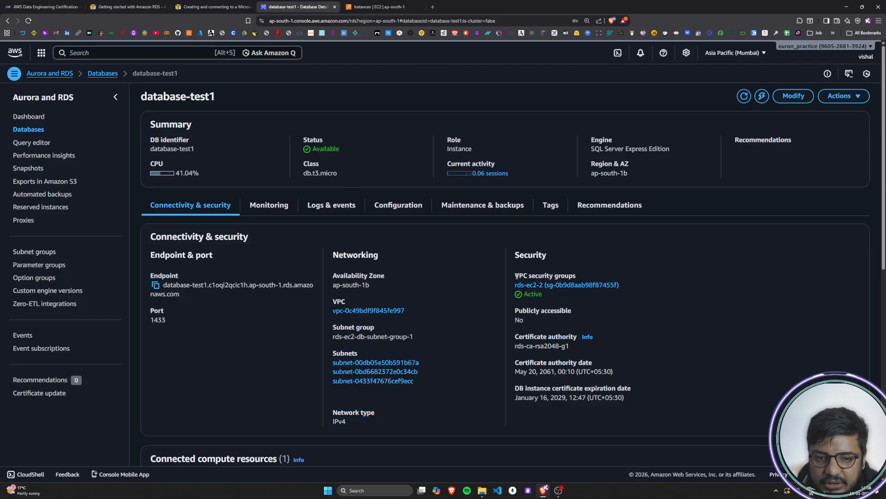
pyautogui.moveTo(517, 276); pyautogui.dragTo(585, 279)
pyautogui.click(585, 278)
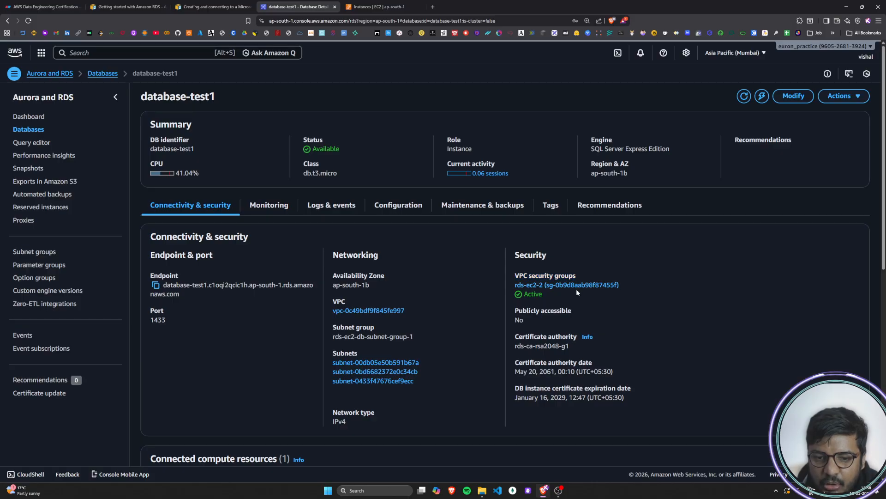
pyautogui.moveTo(520, 313)
pyautogui.mouseDown()
pyautogui.moveTo(572, 313)
pyautogui.moveTo(515, 320)
pyautogui.mouseUp()
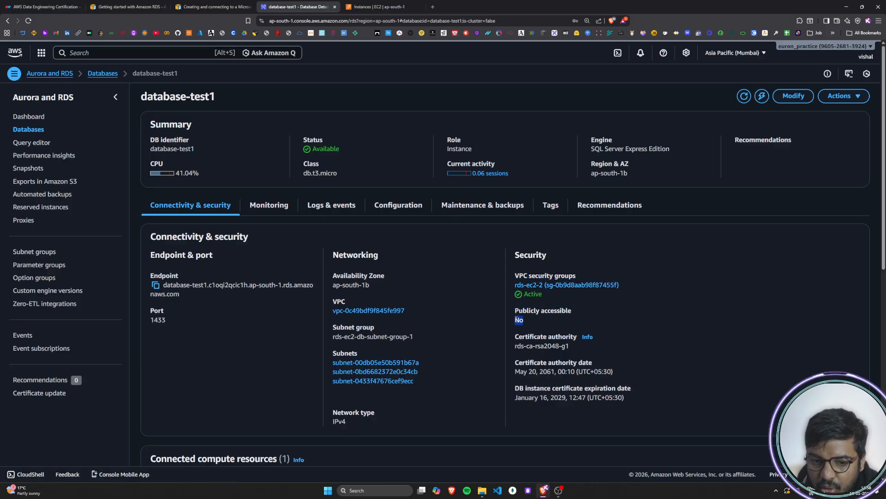
pyautogui.moveTo(153, 275); pyautogui.dragTo(179, 277)
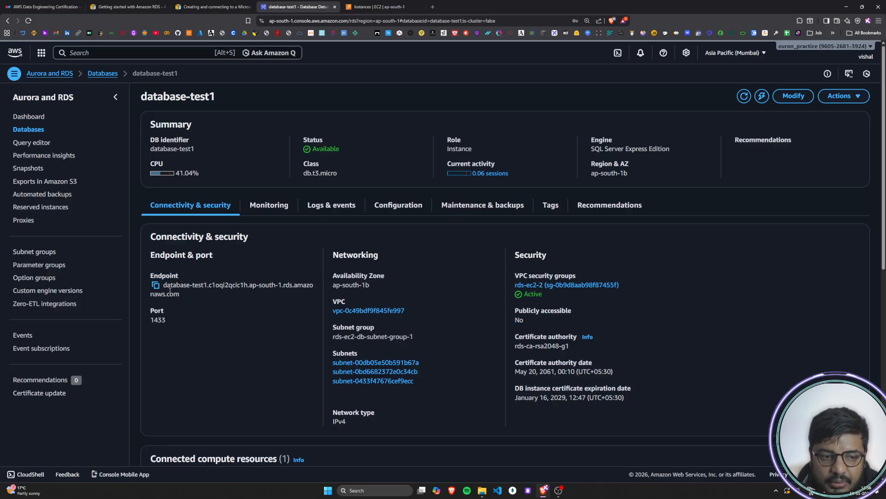
# Step: Review the certificate authority, its date and the DB instance certificate expiration date of database-test1
pyautogui.moveTo(520, 336); pyautogui.dragTo(571, 337)
pyautogui.click(517, 349)
pyautogui.moveTo(534, 359); pyautogui.dragTo(596, 363)
pyautogui.click(595, 362)
pyautogui.moveTo(518, 388); pyautogui.dragTo(676, 389)
pyautogui.click(626, 388)
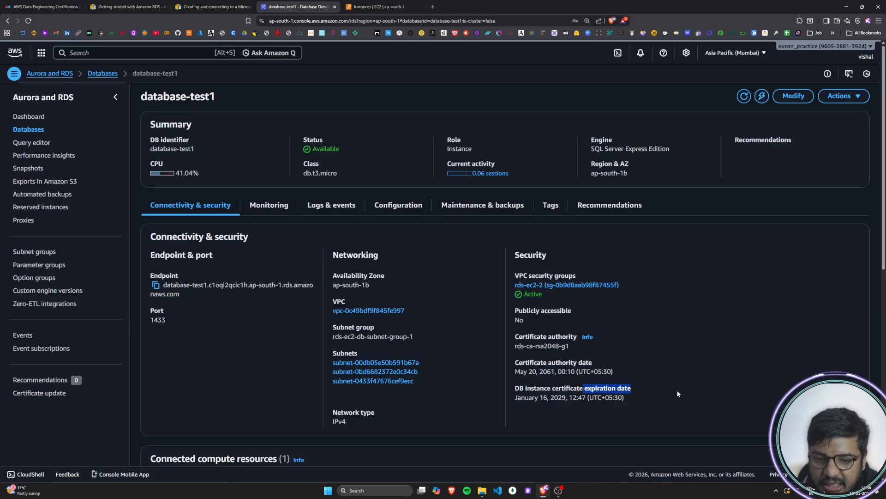
pyautogui.click(677, 390)
# Step: Open database-test1's monitoring view and examine the CloudWatch graphs, including CPU credit usage, CPU utilization and database connections
pyautogui.scroll(-1, 655, 386)
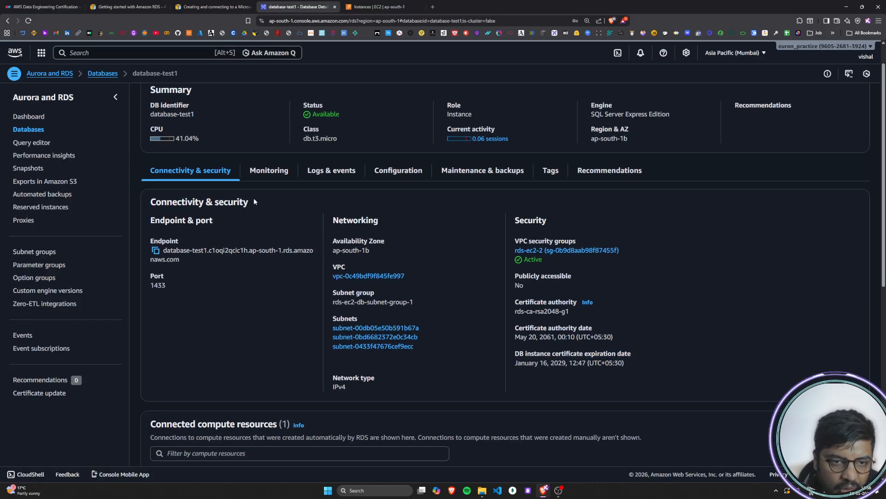
pyautogui.click(266, 171)
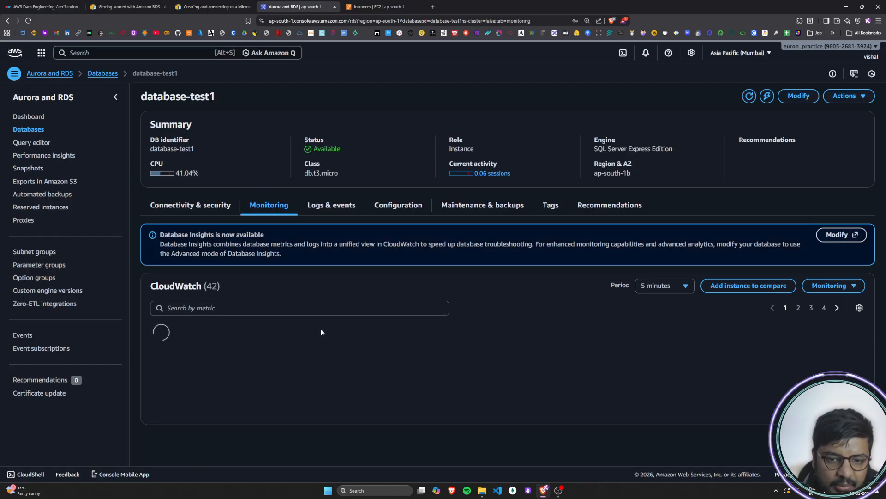
pyautogui.scroll(-3, 321, 328)
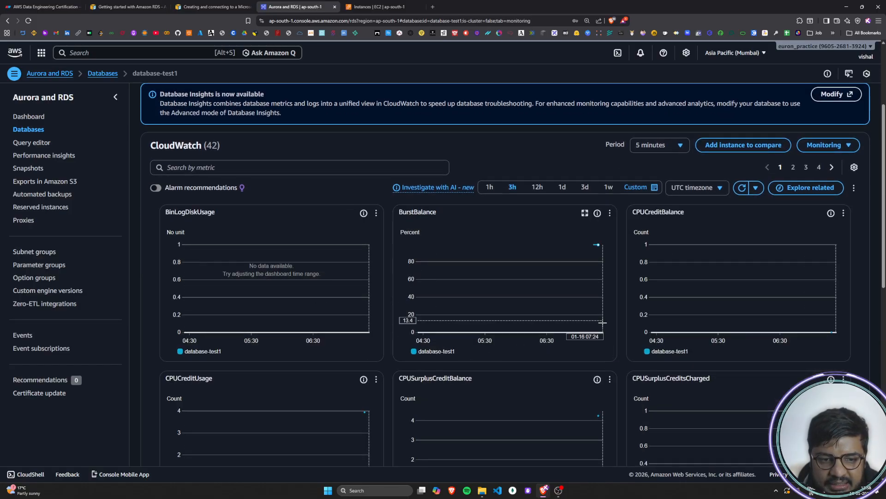
pyautogui.scroll(-6, 378, 372)
pyautogui.scroll(7, 395, 371)
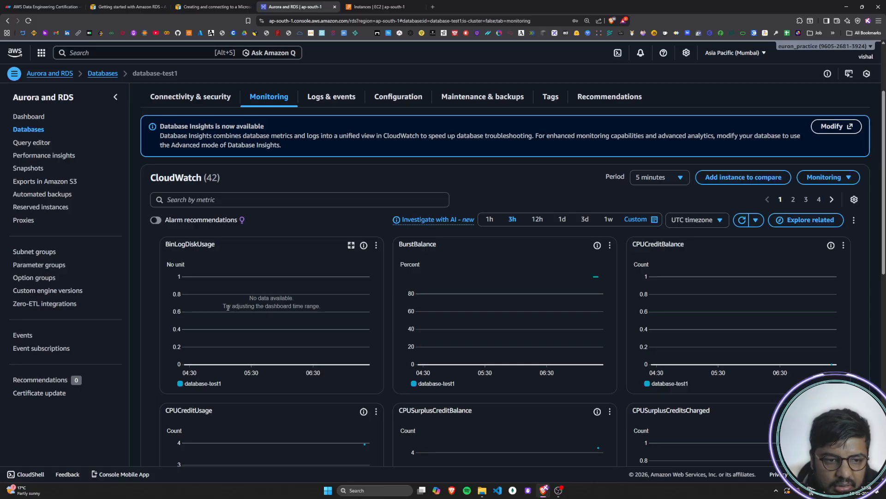
pyautogui.scroll(-5, 366, 281)
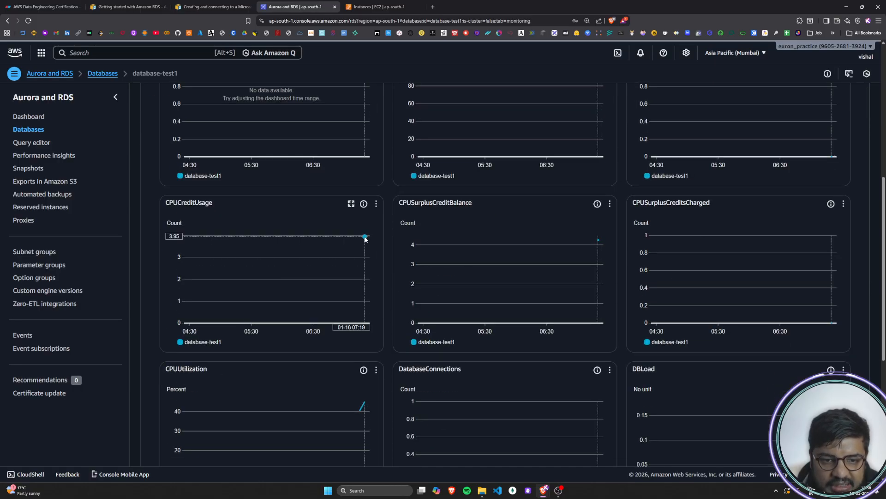
pyautogui.scroll(5, 347, 342)
pyautogui.scroll(-5, 348, 385)
pyautogui.scroll(-6, 351, 388)
pyautogui.scroll(11, 364, 386)
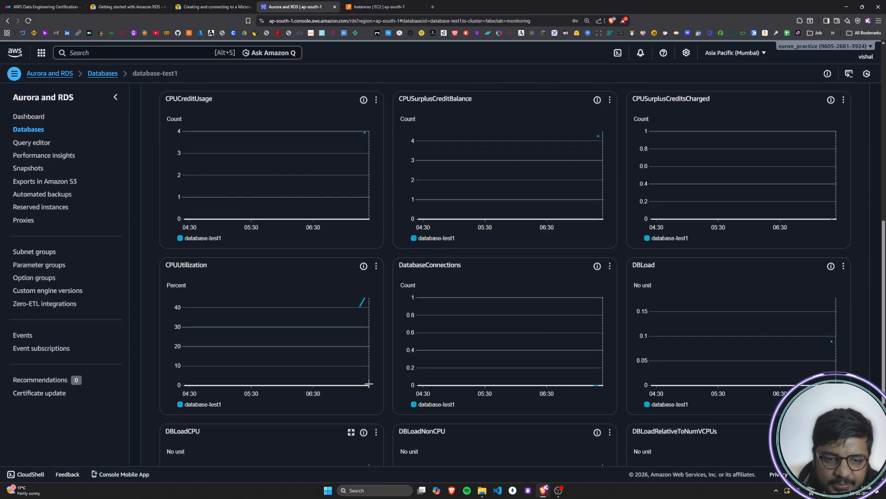
pyautogui.scroll(3, 368, 384)
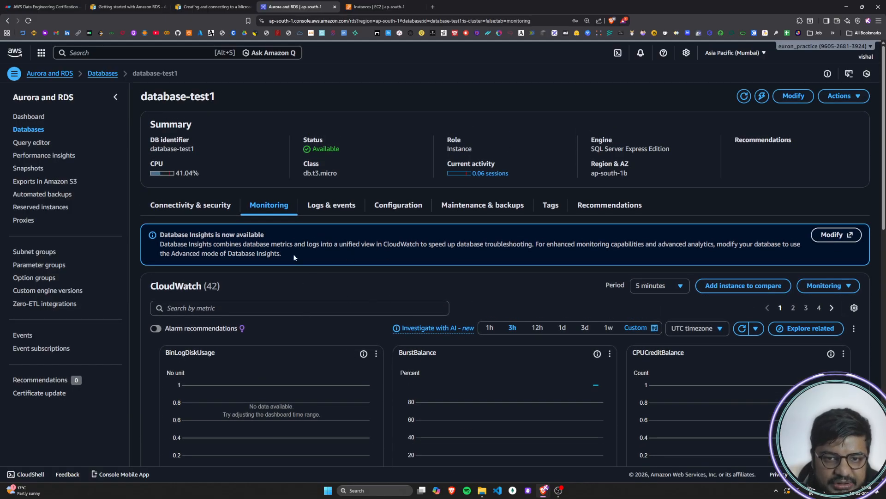
pyautogui.scroll(-3, 350, 386)
pyautogui.scroll(-4, 409, 261)
pyautogui.scroll(7, 407, 277)
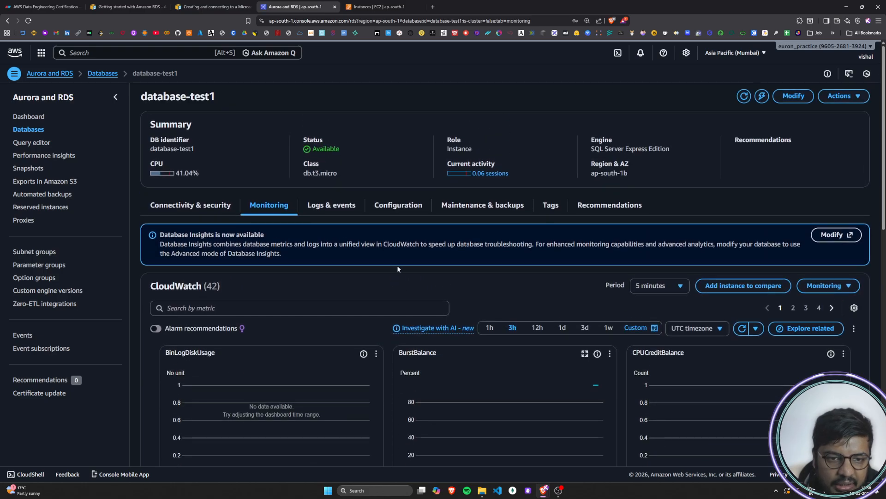
# Step: Open database-test1's logs and events and read the earliest recent events, covering the January 15 restarts and instance creation
pyautogui.click(344, 206)
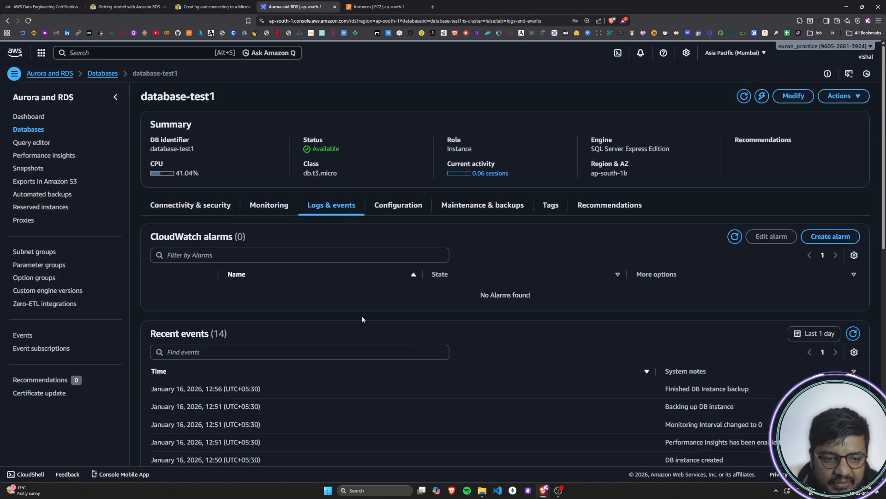
pyautogui.scroll(-6, 361, 318)
pyautogui.scroll(3, 362, 318)
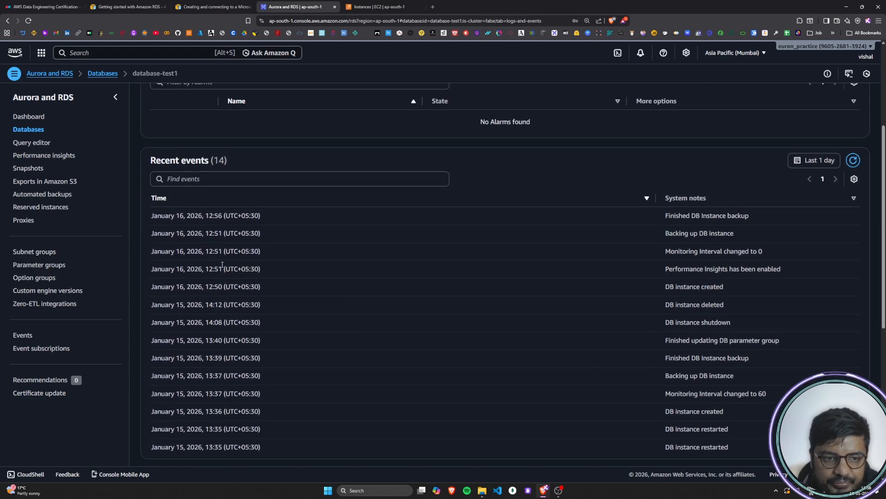
pyautogui.scroll(-2, 669, 242)
pyautogui.moveTo(665, 378); pyautogui.dragTo(731, 379)
pyautogui.click(722, 372)
pyautogui.moveTo(671, 360); pyautogui.dragTo(739, 360)
pyautogui.click(732, 355)
pyautogui.moveTo(680, 342); pyautogui.dragTo(746, 344)
pyautogui.click(735, 341)
# Step: Read the system notes upward from the January 15 monitoring interval change through the backup, parameter group and shutdown entries
pyautogui.moveTo(676, 325); pyautogui.dragTo(768, 325)
pyautogui.click(738, 319)
pyautogui.moveTo(670, 307); pyautogui.dragTo(742, 306)
pyautogui.moveTo(683, 290); pyautogui.dragTo(727, 284)
pyautogui.moveTo(691, 271); pyautogui.dragTo(733, 266)
pyautogui.moveTo(702, 253); pyautogui.dragTo(737, 202)
pyautogui.moveTo(708, 183); pyautogui.dragTo(731, 179)
pyautogui.click(698, 165)
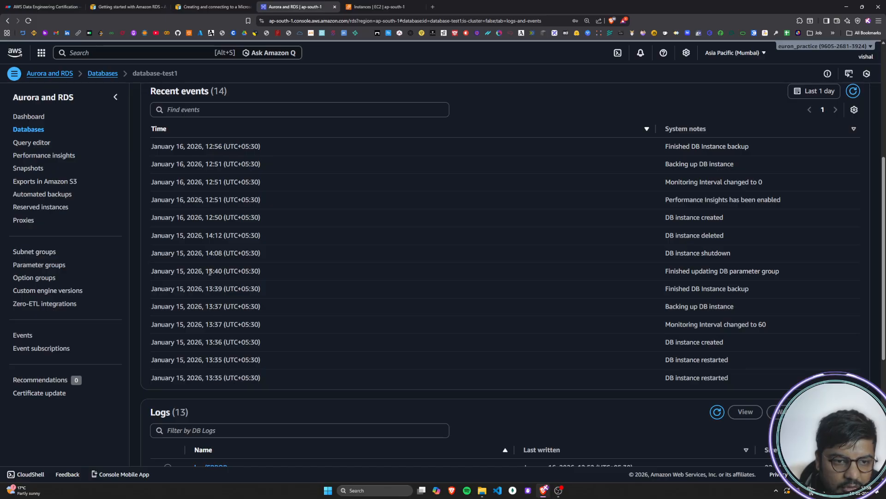
# Step: Distinguish the January 15 events from the January 16 ones and read the latter from instance creation to finished backup
pyautogui.moveTo(152, 235); pyautogui.dragTo(769, 374)
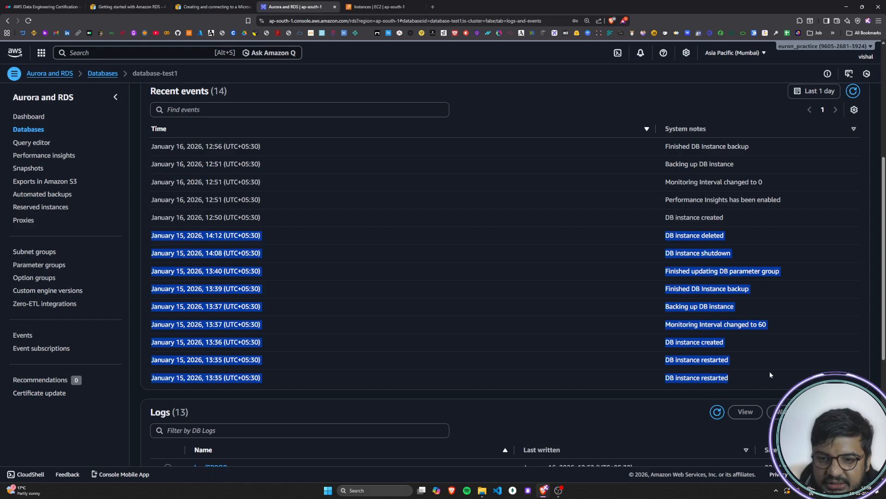
pyautogui.scroll(2, 512, 344)
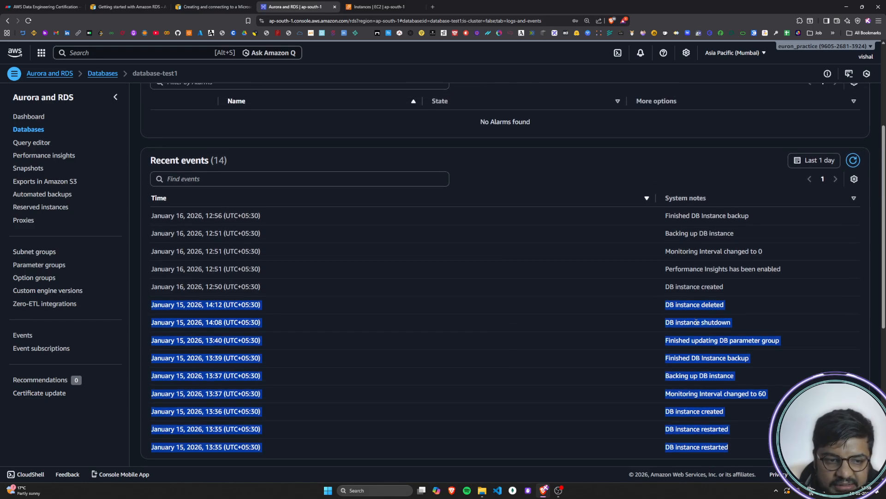
pyautogui.moveTo(729, 284); pyautogui.dragTo(142, 218)
pyautogui.click(732, 282)
pyautogui.moveTo(732, 283); pyautogui.dragTo(664, 285)
pyautogui.moveTo(785, 272); pyautogui.dragTo(661, 269)
pyautogui.click(765, 254)
pyautogui.moveTo(765, 255); pyautogui.dragTo(655, 251)
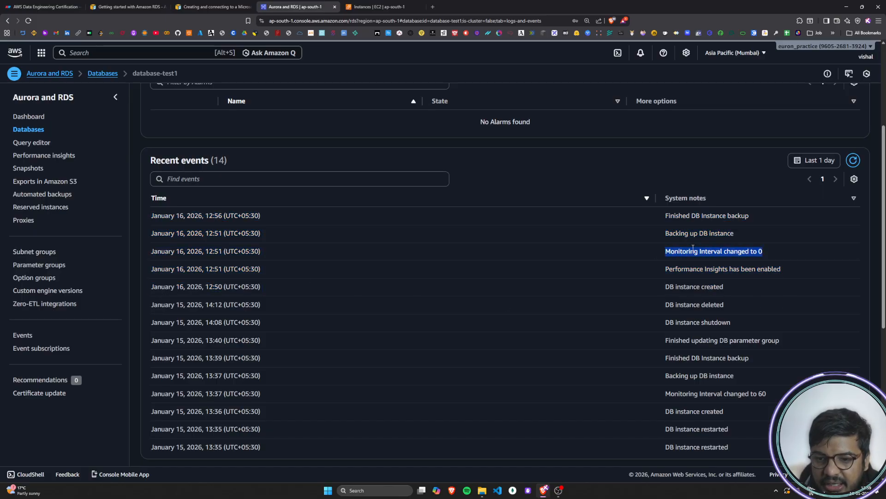
pyautogui.moveTo(736, 233); pyautogui.dragTo(657, 235)
pyautogui.moveTo(756, 216); pyautogui.dragTo(657, 214)
pyautogui.click(678, 258)
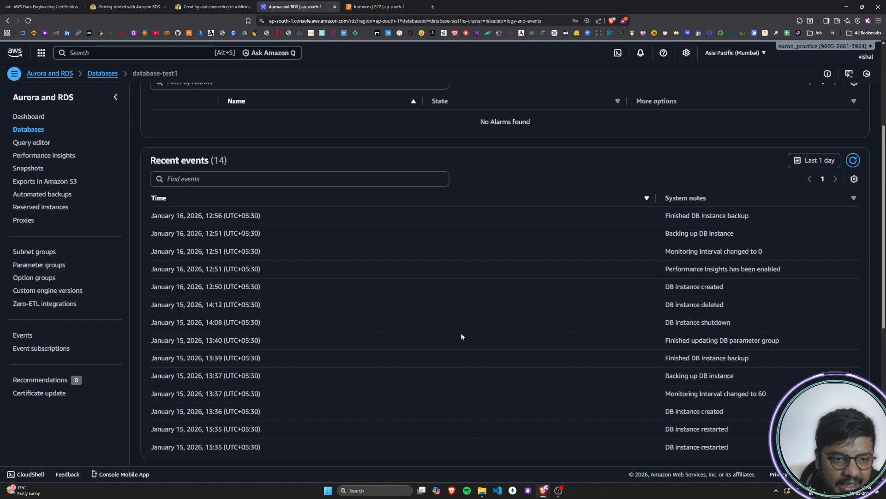
# Step: Highlight the January 15 block of recent events again and look over the rest of the logs and events page
pyautogui.scroll(-3, 461, 336)
pyautogui.scroll(2, 568, 339)
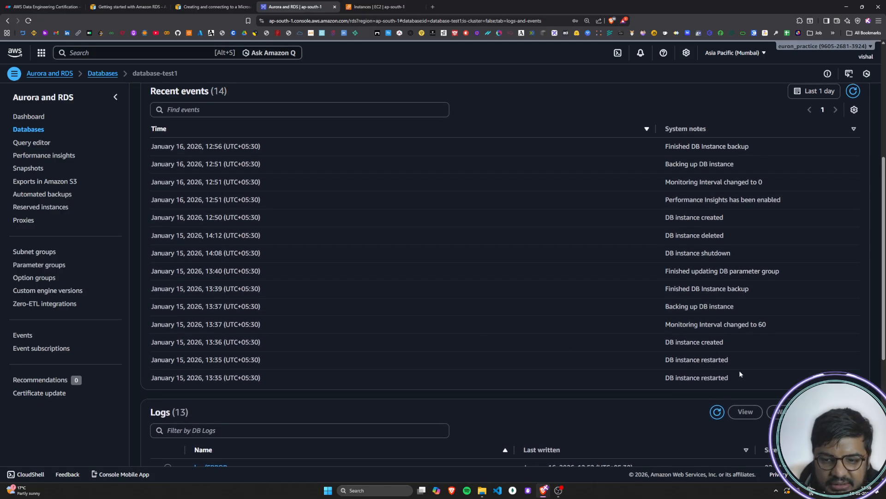
pyautogui.moveTo(740, 374); pyautogui.dragTo(143, 235)
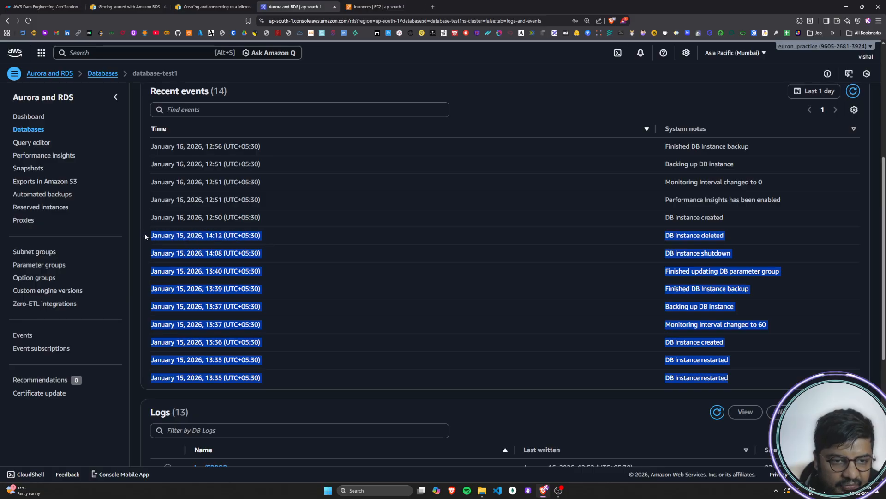
pyautogui.click(388, 283)
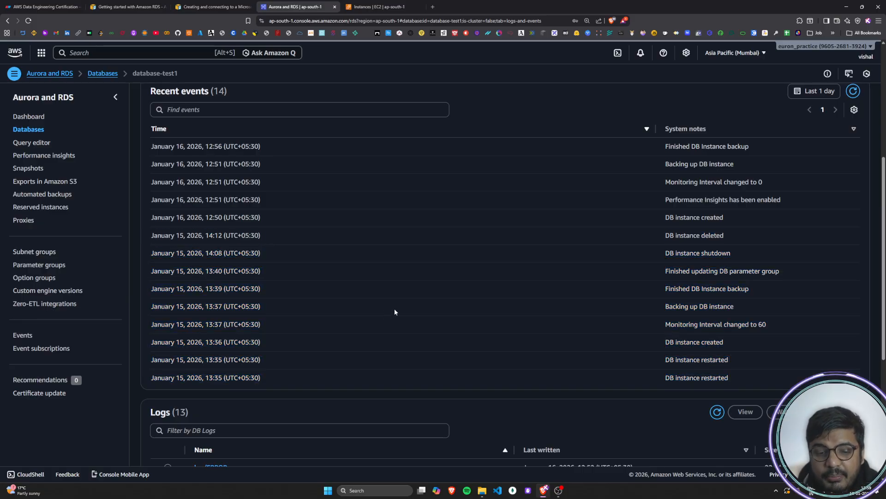
pyautogui.scroll(-5, 394, 310)
pyautogui.scroll(8, 273, 378)
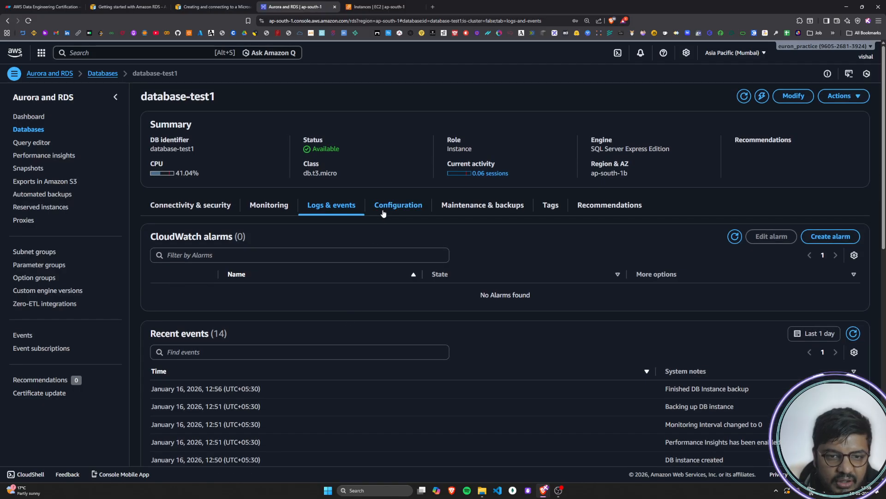
# Step: Open database-test1's configuration and examine its instance details, instance class and availability settings, including Multi-AZ and secondary zone
pyautogui.click(383, 208)
pyautogui.scroll(-2, 383, 213)
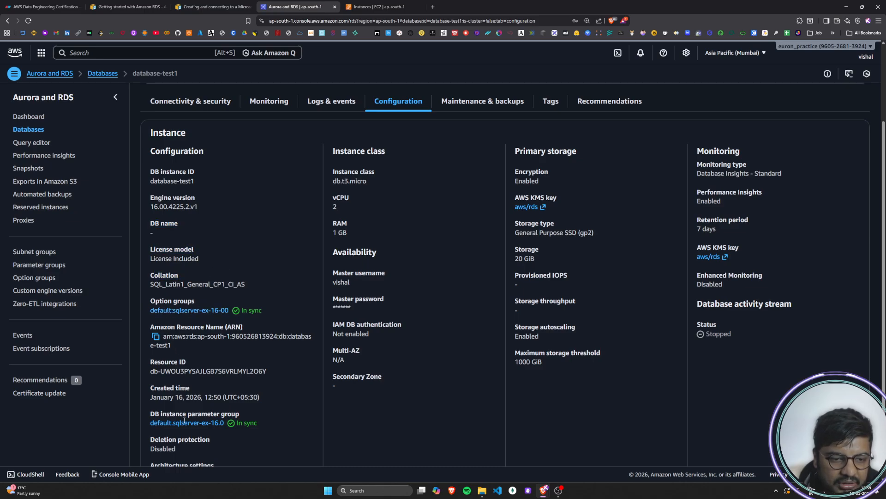
pyautogui.scroll(2, 247, 390)
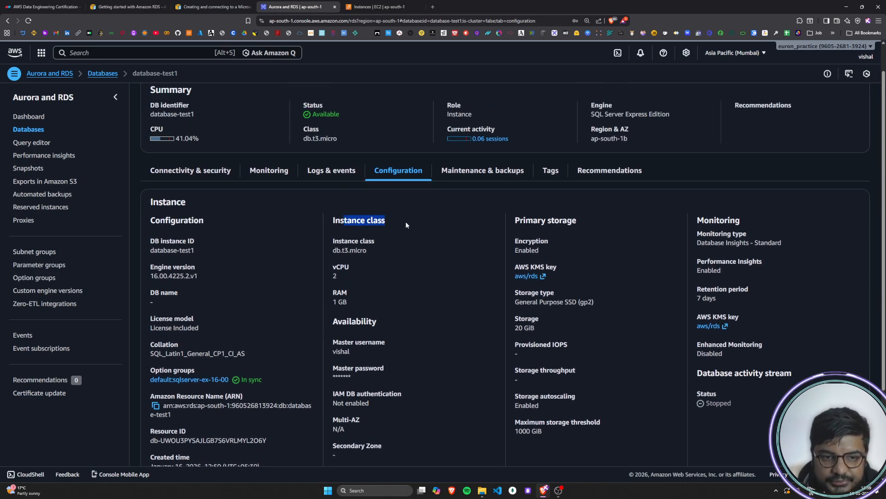
pyautogui.scroll(-1, 405, 224)
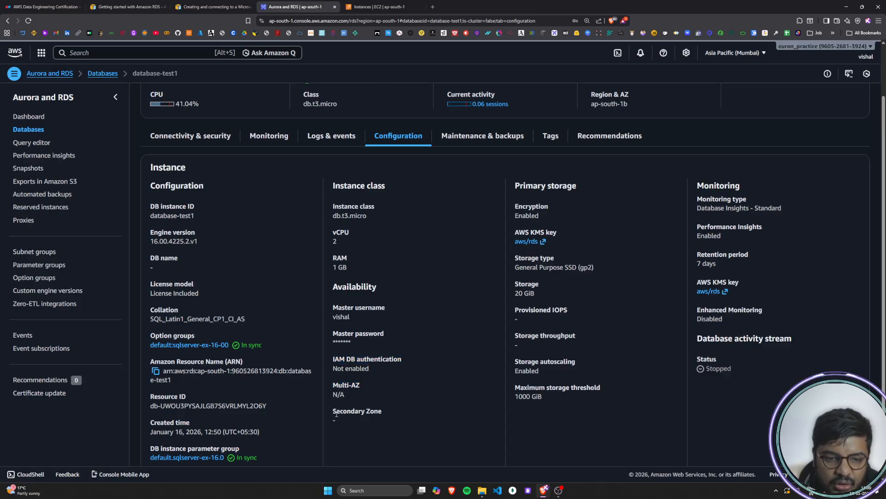
pyautogui.moveTo(335, 421); pyautogui.dragTo(339, 387)
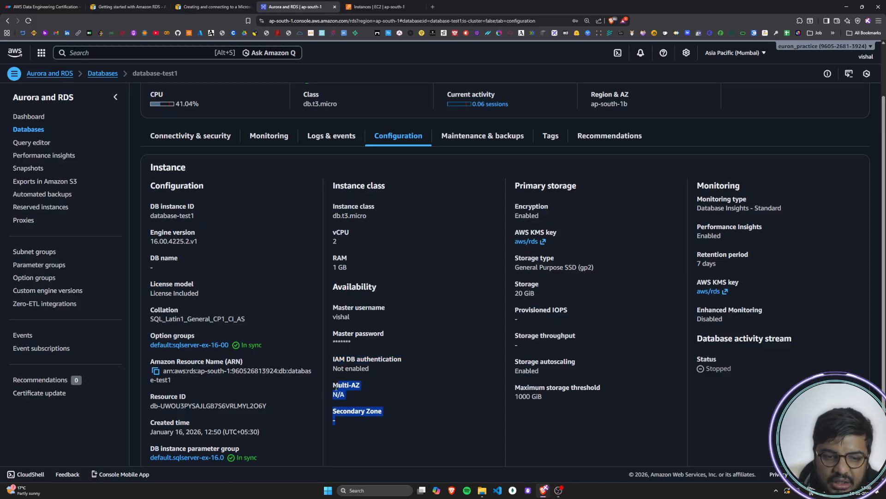
pyautogui.click(400, 390)
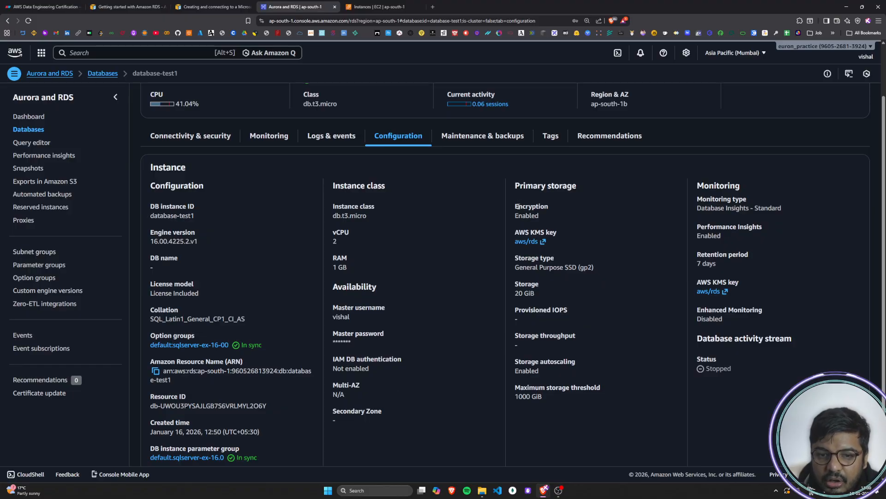
# Step: Review database-test1's primary storage settings, from encryption to maximum storage threshold, and its monitoring and activity stream settings
pyautogui.moveTo(517, 206); pyautogui.dragTo(536, 214)
pyautogui.click(565, 220)
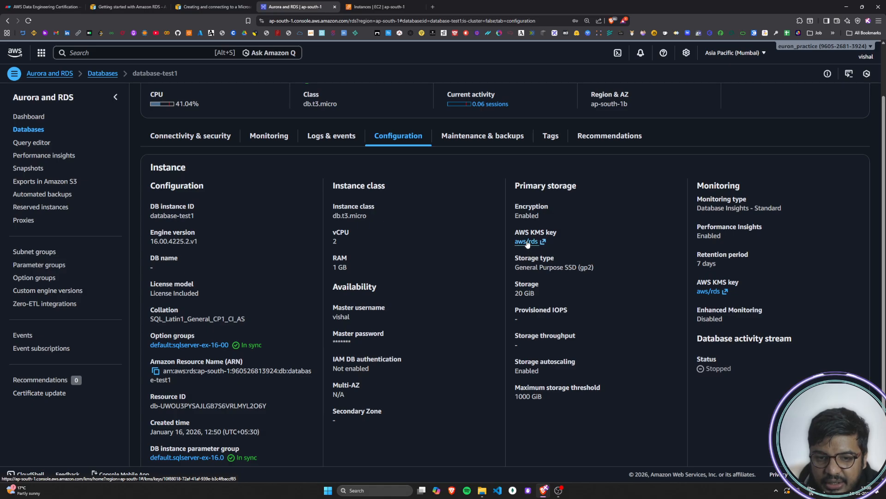
pyautogui.moveTo(516, 257); pyautogui.dragTo(595, 271)
pyautogui.click(557, 269)
pyautogui.click(517, 287)
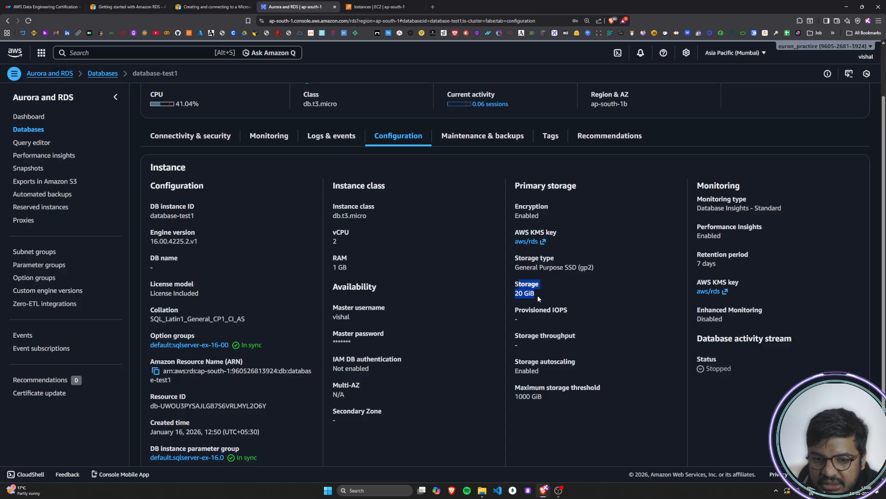
pyautogui.moveTo(519, 310); pyautogui.dragTo(570, 310)
pyautogui.moveTo(524, 334); pyautogui.dragTo(576, 336)
pyautogui.moveTo(515, 360); pyautogui.dragTo(565, 424)
pyautogui.moveTo(697, 198); pyautogui.dragTo(752, 370)
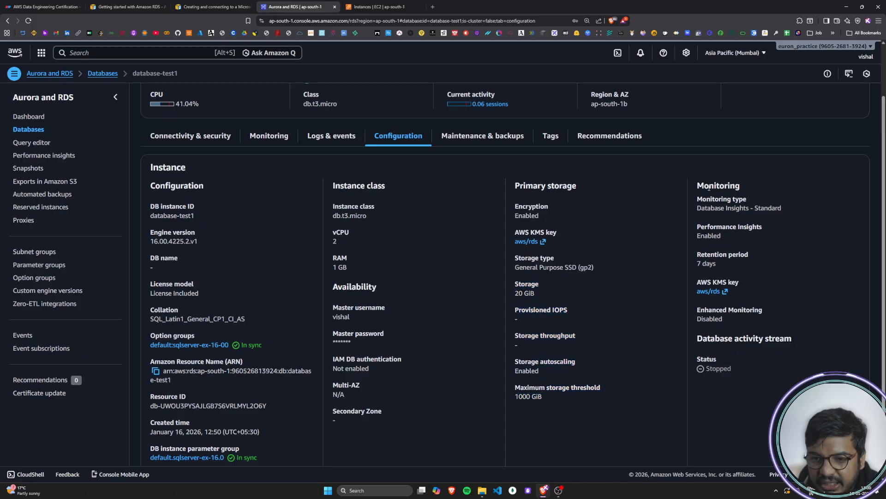
pyautogui.click(766, 394)
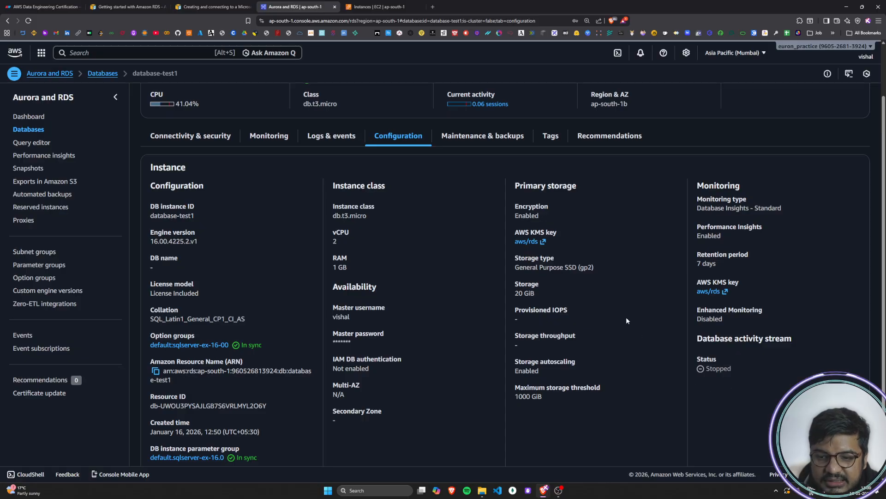
# Step: Open database-test1's maintenance and backup details and review minor version upgrade, maintenance window, pending maintenance and pending modifications
pyautogui.click(483, 141)
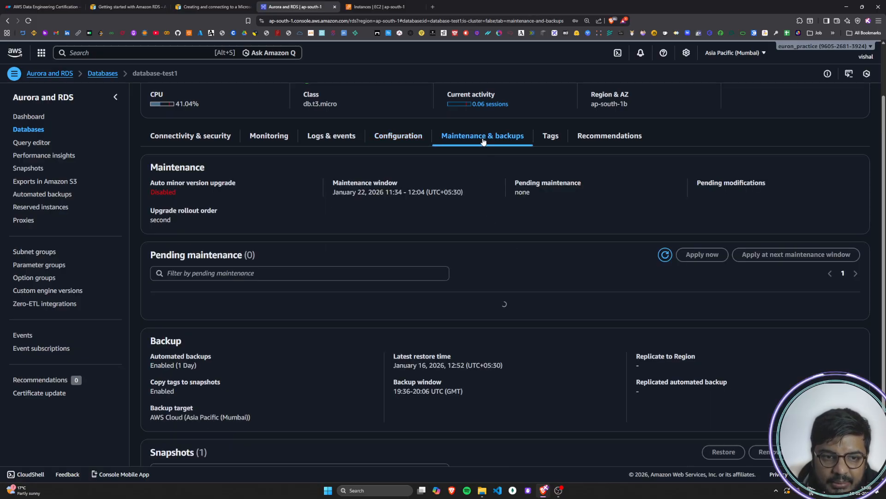
pyautogui.moveTo(157, 184); pyautogui.dragTo(246, 184)
pyautogui.click(251, 186)
pyautogui.moveTo(341, 184); pyautogui.dragTo(517, 185)
pyautogui.moveTo(531, 184); pyautogui.dragTo(539, 208)
pyautogui.moveTo(724, 182); pyautogui.dragTo(819, 186)
pyautogui.click(807, 184)
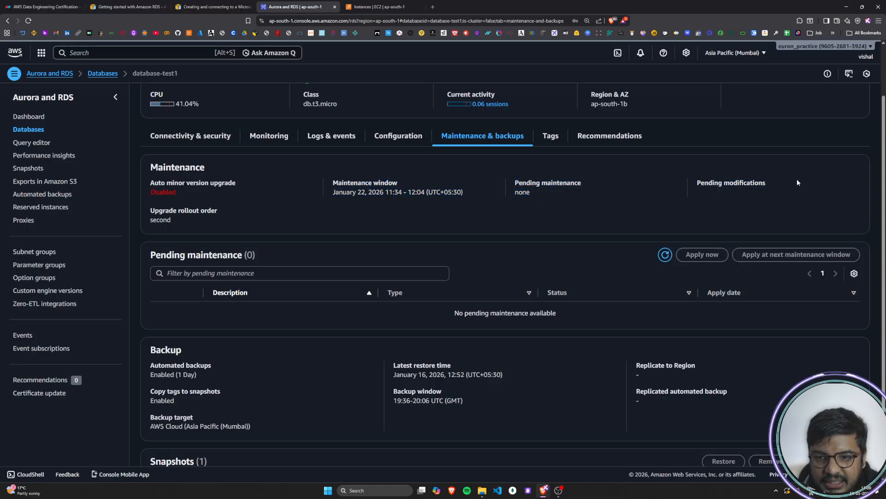
# Step: Review database-test1's upgrade rollout order, pending maintenance list, backup settings and snapshots
pyautogui.moveTo(151, 220); pyautogui.dragTo(415, 212)
pyautogui.click(415, 213)
pyautogui.scroll(-2, 334, 306)
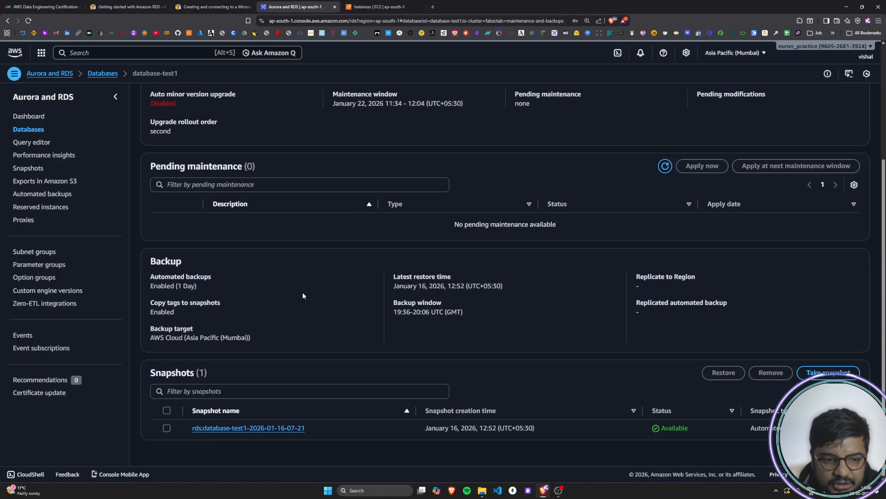
pyautogui.scroll(4, 303, 295)
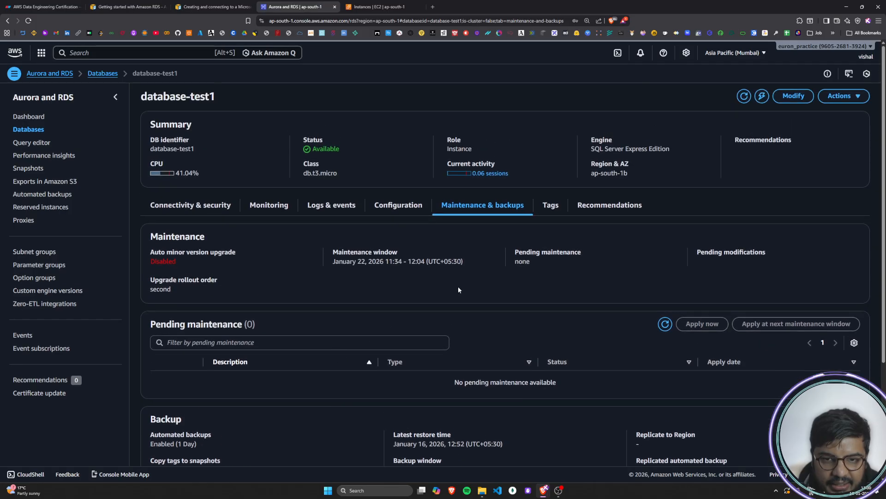
# Step: Check database-test1's tags and recommendations, then return to its connectivity and security details and look over the networking information
pyautogui.click(552, 205)
pyautogui.click(623, 205)
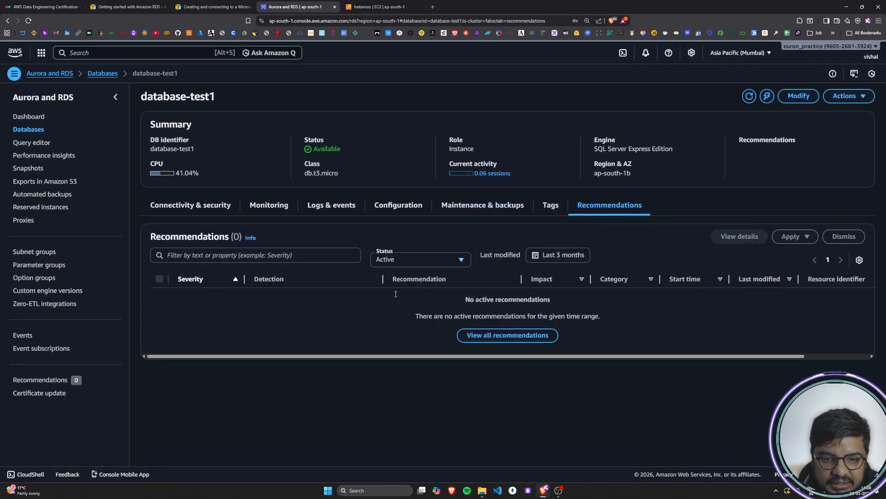
pyautogui.click(215, 208)
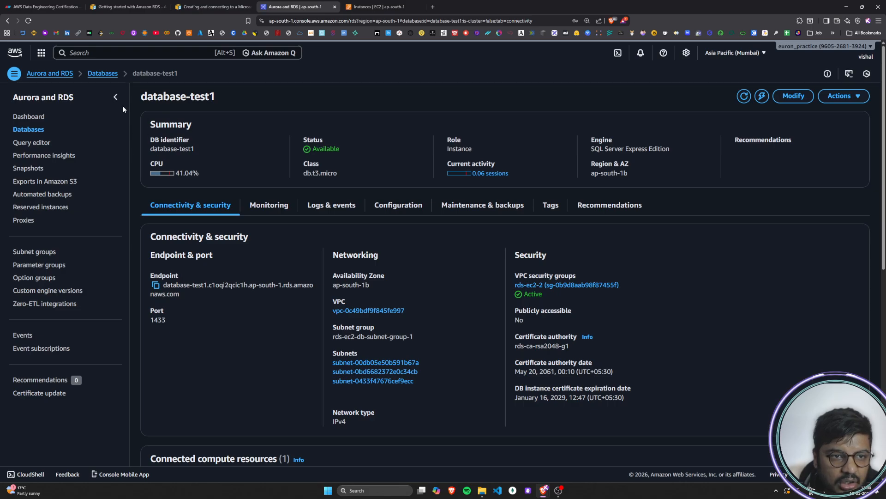
pyautogui.moveTo(183, 74); pyautogui.dragTo(131, 74)
pyautogui.click(244, 323)
pyautogui.scroll(-5, 515, 280)
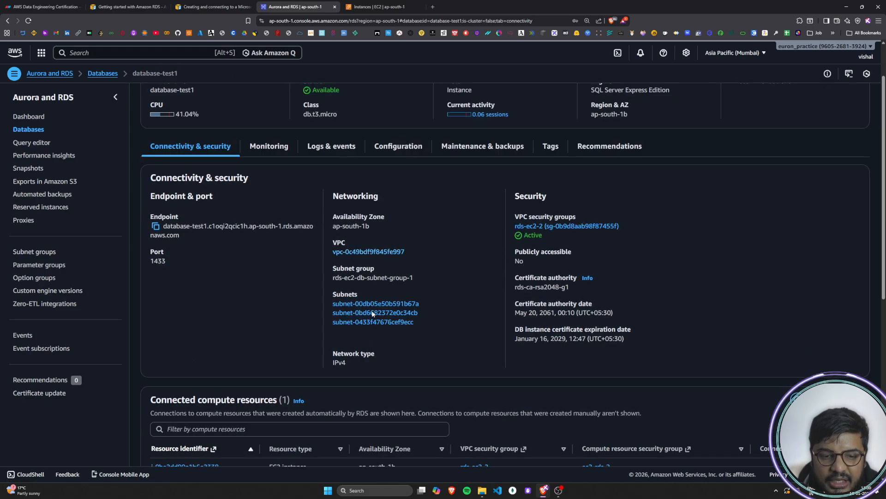
pyautogui.scroll(5, 515, 280)
# Step: Return to the RDS SQL Server guide and read step 14 about choosing the new DB instance and its Creating status
pyautogui.click(217, 6)
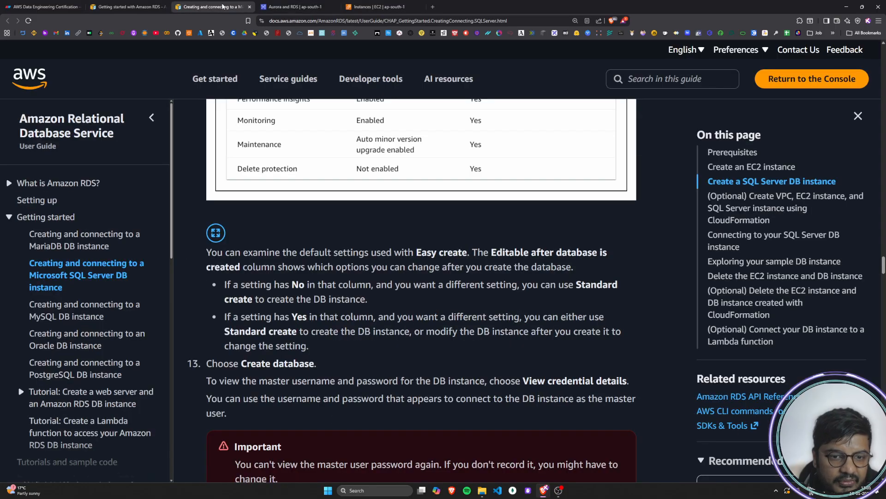
pyautogui.scroll(-6, 411, 319)
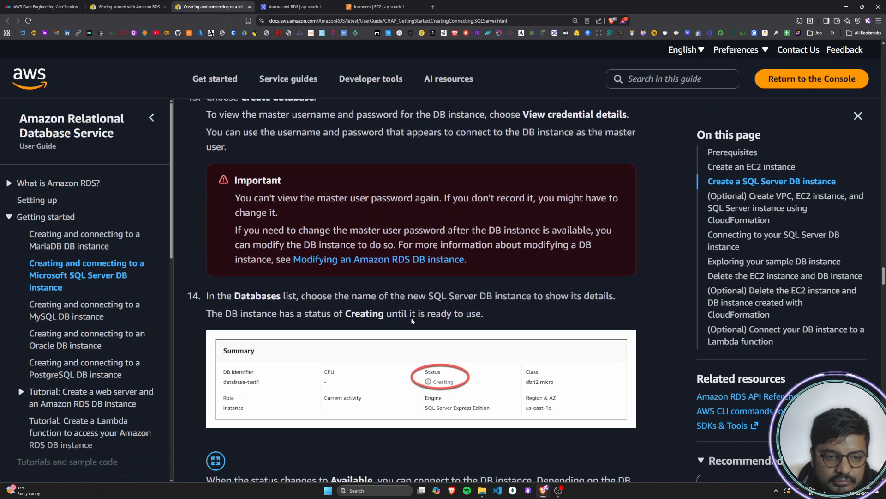
pyautogui.moveTo(238, 290); pyautogui.dragTo(524, 311)
pyautogui.click(524, 311)
pyautogui.scroll(-4, 438, 302)
pyautogui.scroll(-1, 439, 304)
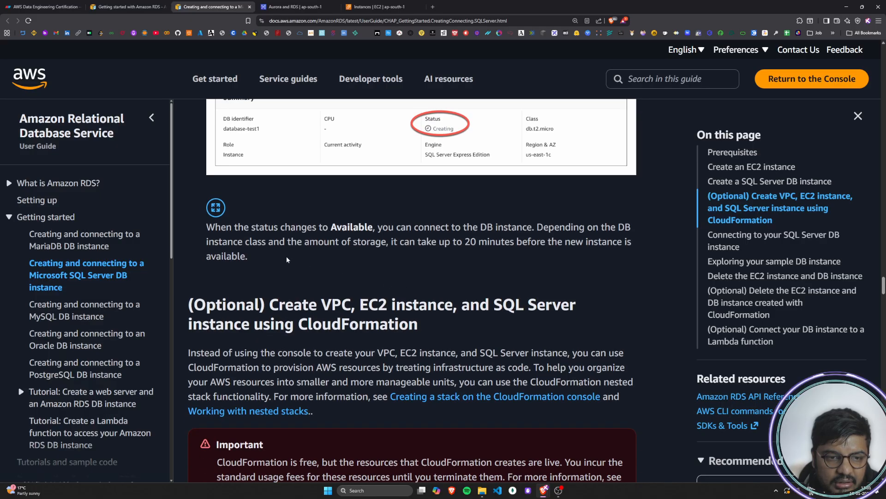
# Step: Highlight the guide's paragraph on connecting once the status is Available and on how long the new instance can take
pyautogui.moveTo(215, 229); pyautogui.dragTo(443, 229)
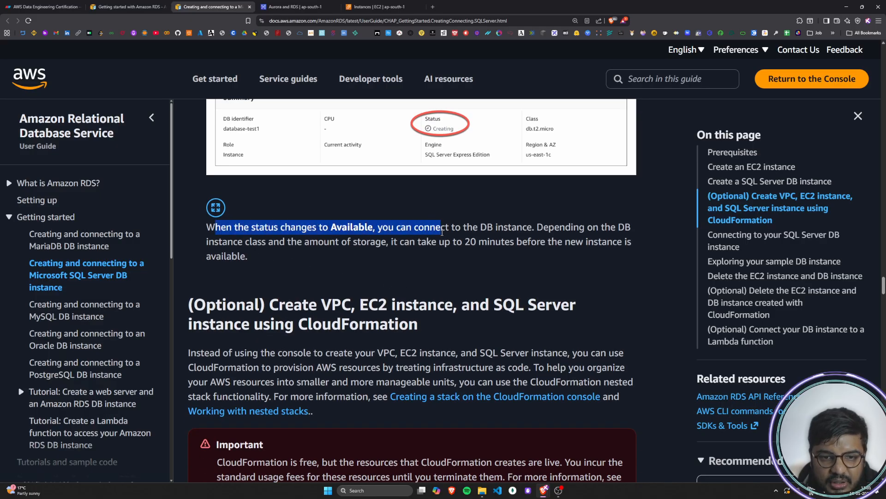
pyautogui.click(443, 230)
pyautogui.moveTo(382, 227); pyautogui.dragTo(630, 229)
pyautogui.moveTo(210, 245); pyautogui.dragTo(646, 246)
pyautogui.click(461, 257)
pyautogui.moveTo(224, 257); pyautogui.dragTo(208, 230)
pyautogui.click(278, 257)
pyautogui.click(325, 244)
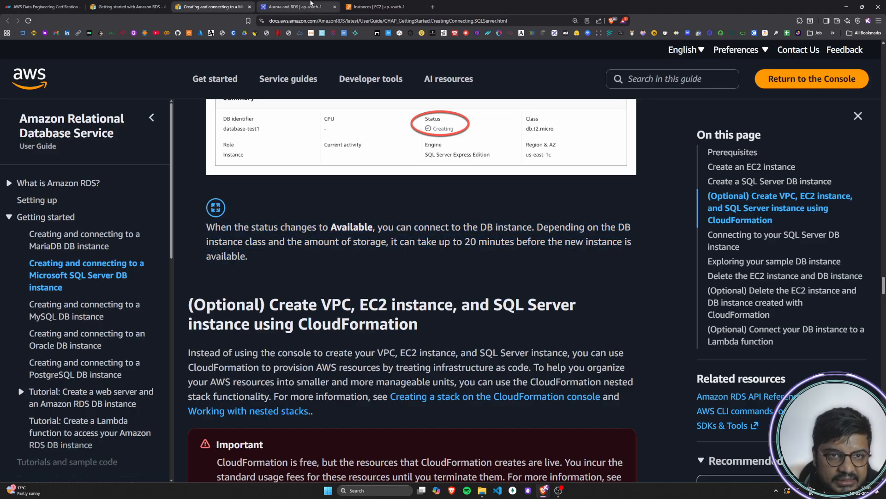
# Step: Highlight database-test1's status in the RDS console and go back to the databases list
pyautogui.click(298, 7)
pyautogui.moveTo(312, 149); pyautogui.dragTo(357, 149)
pyautogui.click(376, 151)
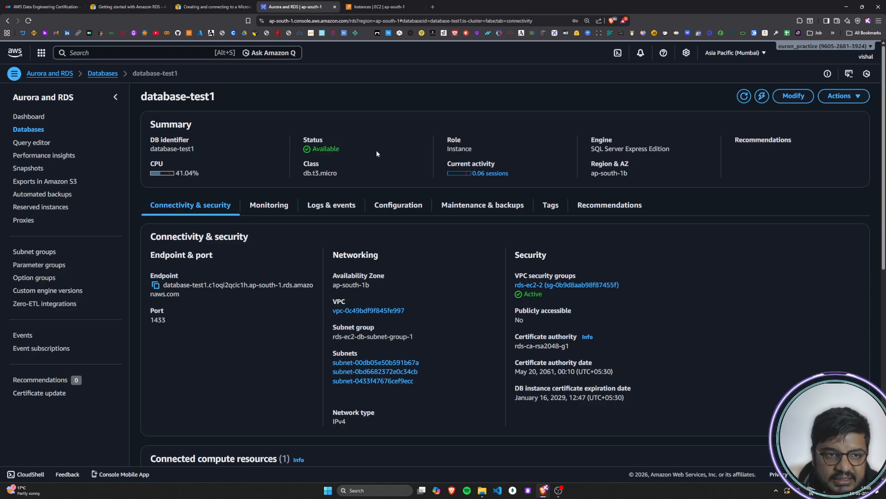
pyautogui.click(102, 73)
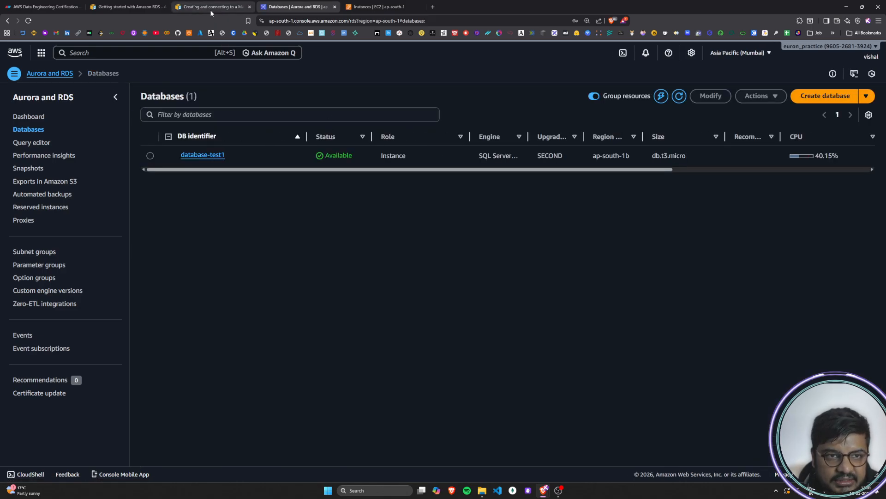
# Step: Skim the guide's optional CloudFormation section and continue to the section on connecting to the SQL Server DB instance
pyautogui.click(213, 7)
pyautogui.scroll(-2, 286, 234)
pyautogui.moveTo(418, 255); pyautogui.dragTo(314, 254)
pyautogui.click(313, 255)
pyautogui.scroll(-6, 287, 303)
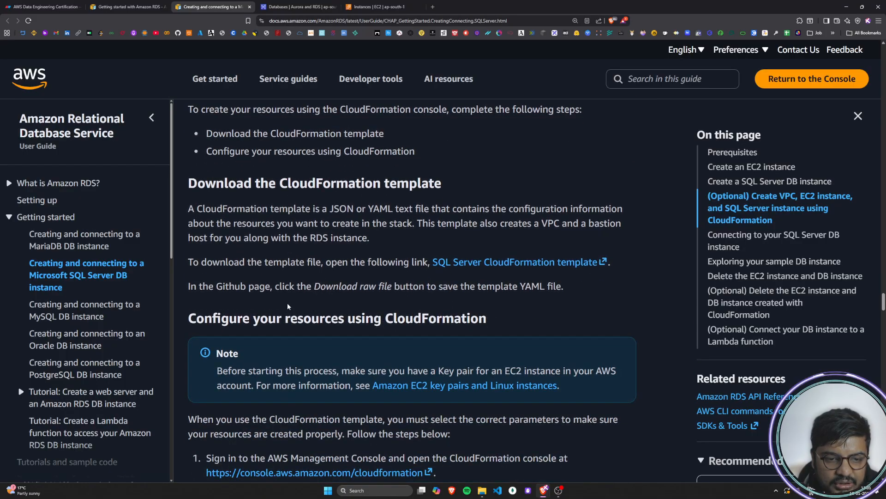
pyautogui.scroll(-12, 287, 303)
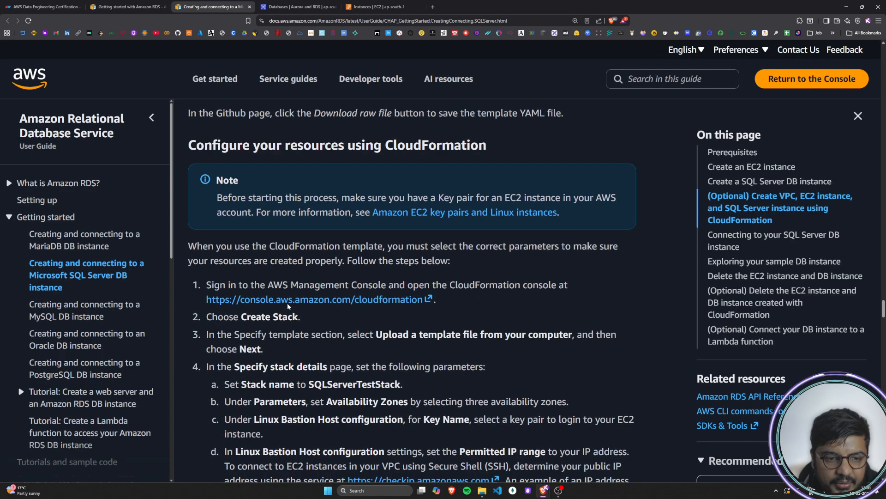
pyautogui.scroll(-7, 287, 303)
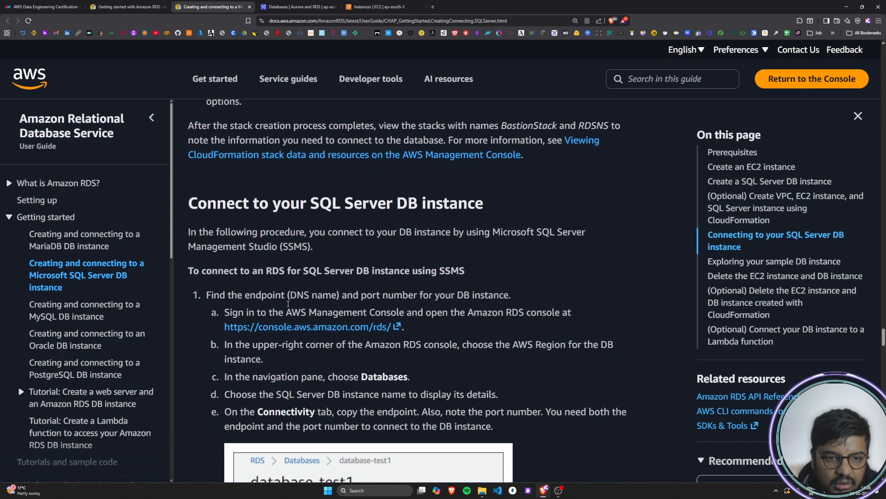
# Step: Highlight the Connect to your SQL Server DB instance heading and its introduction about using SQL Server Management Studio
pyautogui.moveTo(207, 169); pyautogui.dragTo(505, 176)
pyautogui.click(505, 178)
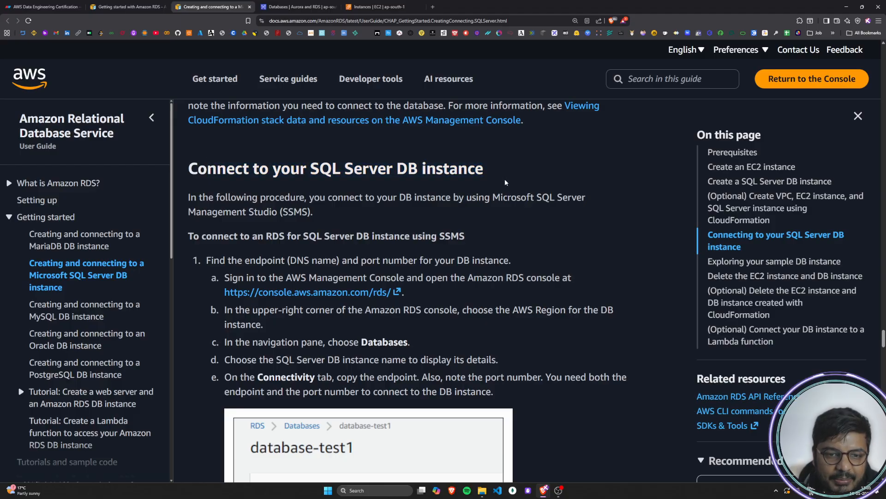
pyautogui.moveTo(203, 198); pyautogui.dragTo(325, 197)
pyautogui.moveTo(260, 197); pyautogui.dragTo(589, 198)
pyautogui.moveTo(196, 211); pyautogui.dragTo(299, 211)
pyautogui.click(328, 211)
pyautogui.moveTo(232, 211); pyautogui.dragTo(311, 212)
pyautogui.click(370, 212)
# Step: Highlight the SSMS connection procedure's title and its first instruction about finding the endpoint and port number
pyautogui.scroll(-1, 370, 212)
pyautogui.moveTo(212, 203); pyautogui.dragTo(465, 202)
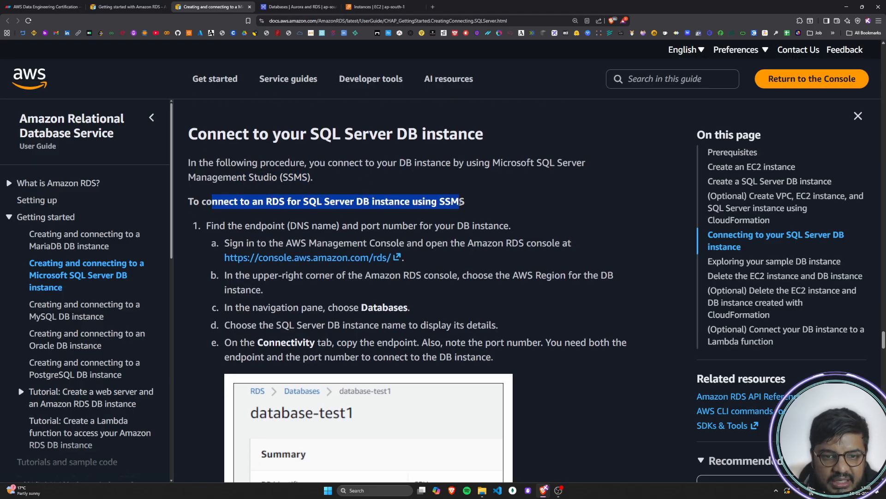
pyautogui.click(465, 201)
pyautogui.scroll(-1, 465, 201)
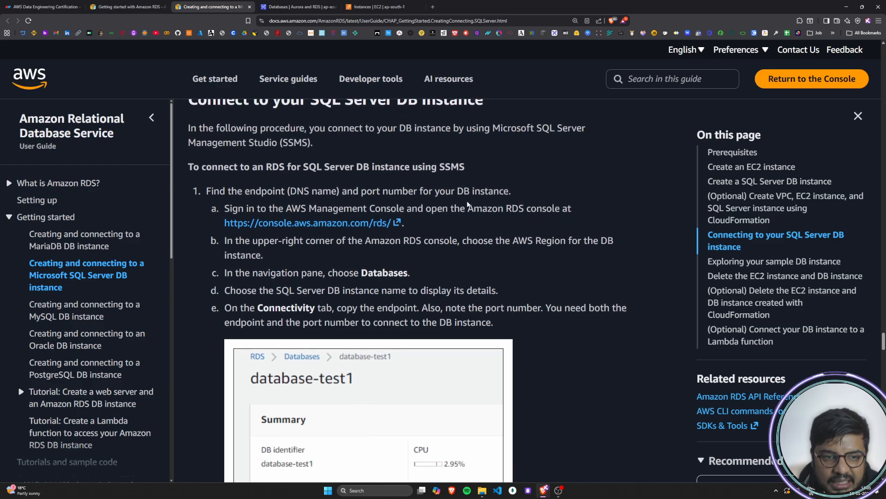
pyautogui.moveTo(208, 191); pyautogui.dragTo(519, 196)
pyautogui.click(328, 193)
pyautogui.click(341, 192)
pyautogui.click(518, 196)
# Step: Highlight substeps a to c on opening the RDS console, choosing the AWS Region and going to Databases
pyautogui.moveTo(224, 208); pyautogui.dragTo(572, 208)
pyautogui.click(572, 209)
pyautogui.scroll(-2, 564, 213)
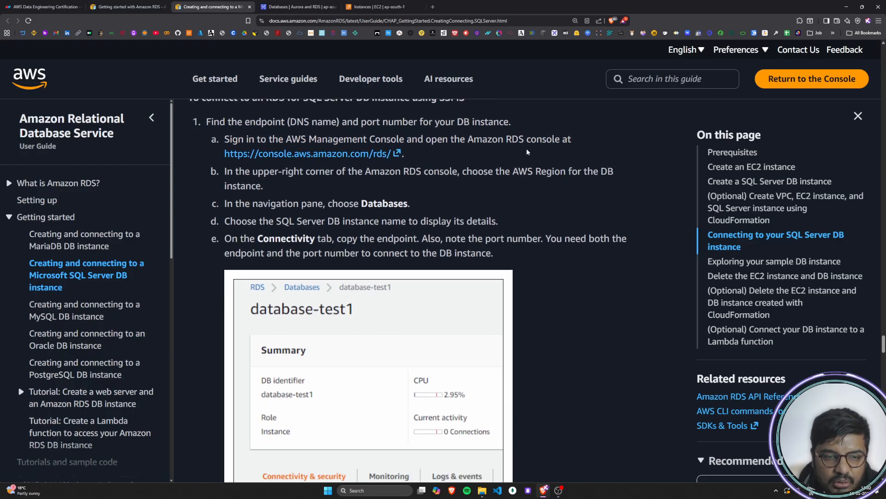
pyautogui.moveTo(255, 172); pyautogui.dragTo(622, 170)
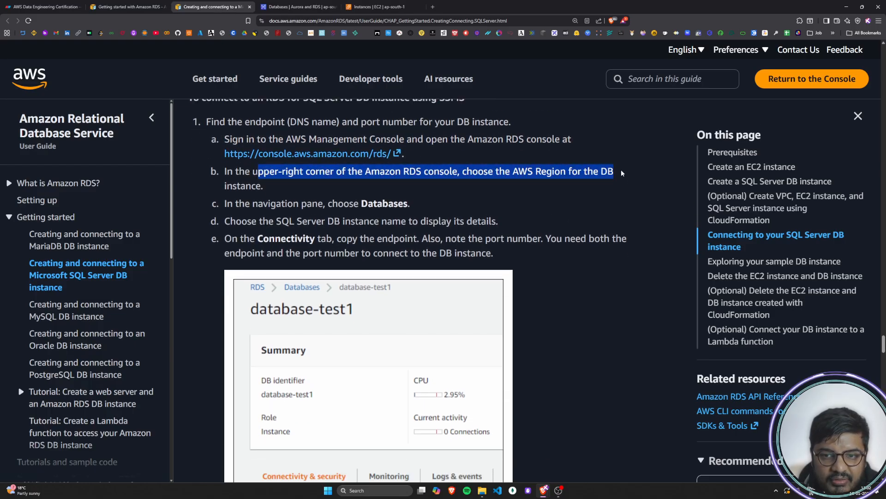
pyautogui.click(621, 170)
pyautogui.moveTo(326, 203); pyautogui.dragTo(420, 208)
pyautogui.click(420, 208)
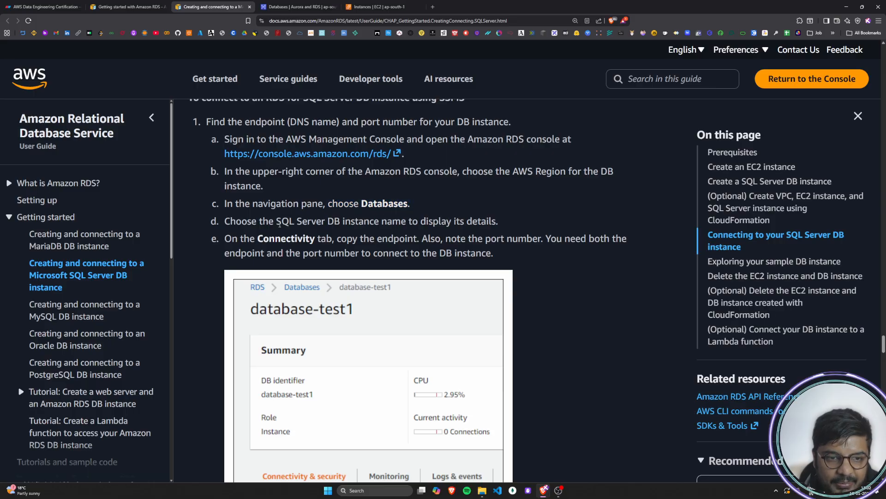
# Step: Highlight substeps d and e on opening the DB instance's details and copying its endpoint and port number
pyautogui.moveTo(257, 222); pyautogui.dragTo(491, 234)
pyautogui.click(481, 226)
pyautogui.scroll(-1, 278, 221)
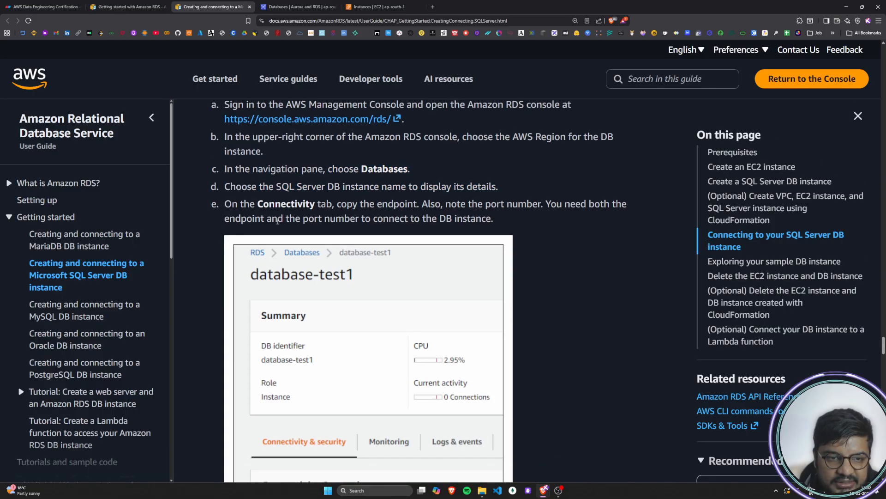
pyautogui.moveTo(233, 206); pyautogui.dragTo(627, 203)
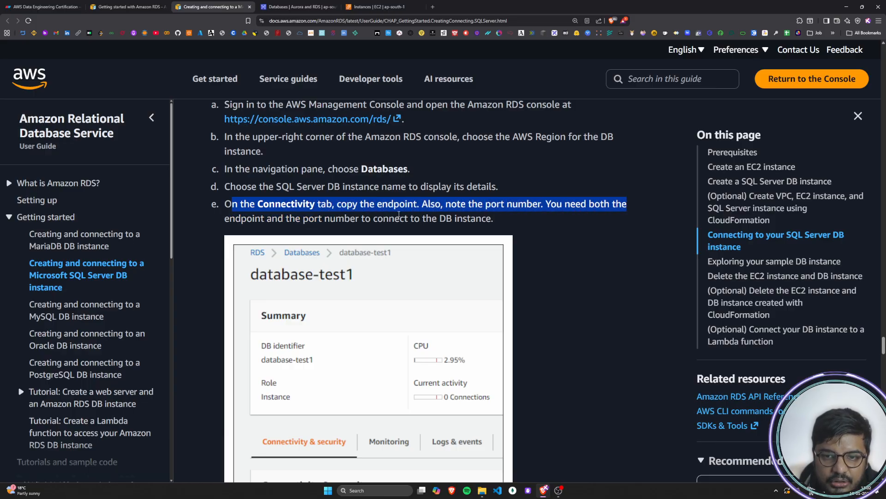
pyautogui.moveTo(239, 220); pyautogui.dragTo(524, 223)
pyautogui.click(570, 232)
pyautogui.scroll(-1, 570, 231)
# Step: Open database-test1 from the RDS databases list and highlight its endpoint and port details
pyautogui.click(299, 6)
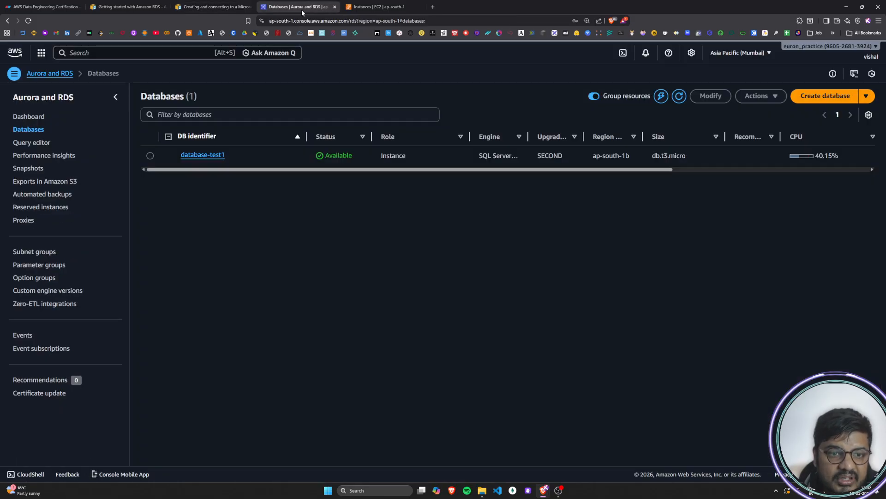
pyautogui.click(196, 155)
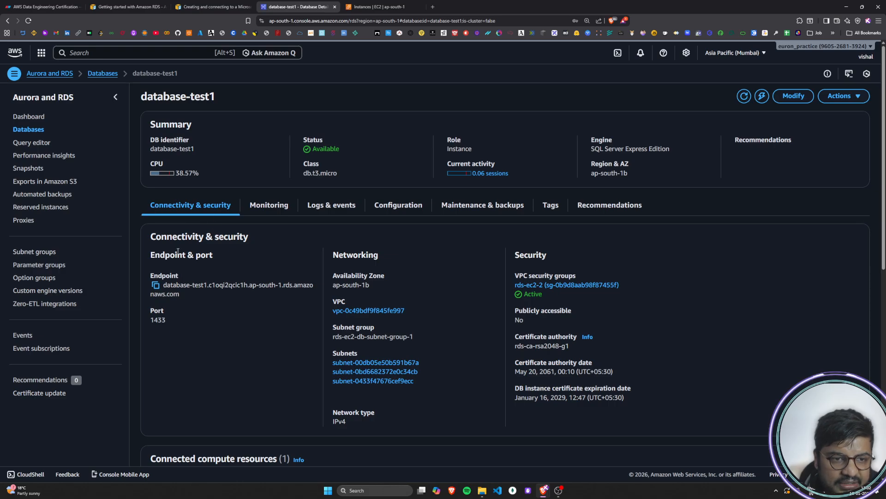
pyautogui.moveTo(149, 251); pyautogui.dragTo(196, 256)
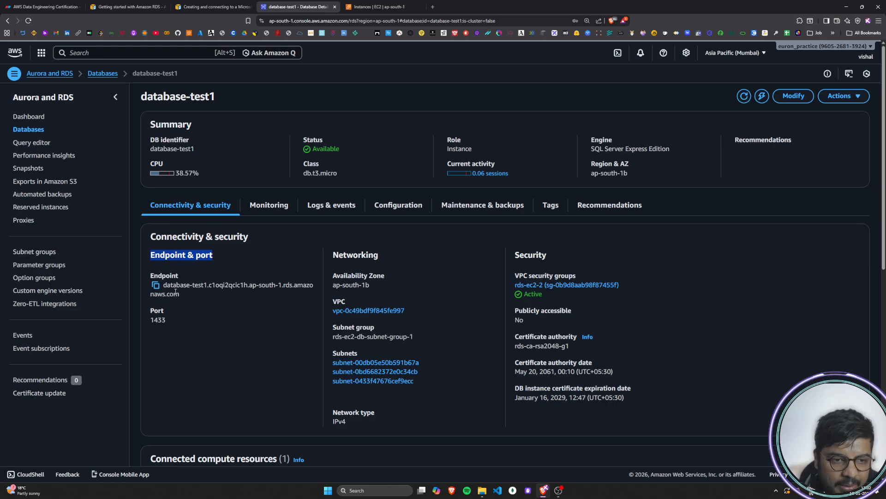
pyautogui.doubleClick(155, 319)
pyautogui.click(157, 321)
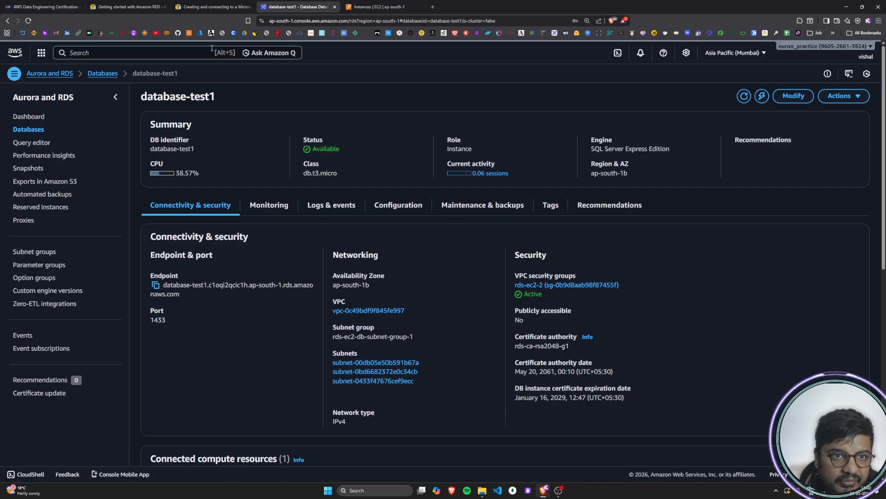
# Step: Return to the SQL Server guide and highlight step 2 about connecting to the previously created EC2 instance
pyautogui.click(203, 7)
pyautogui.scroll(-3, 339, 300)
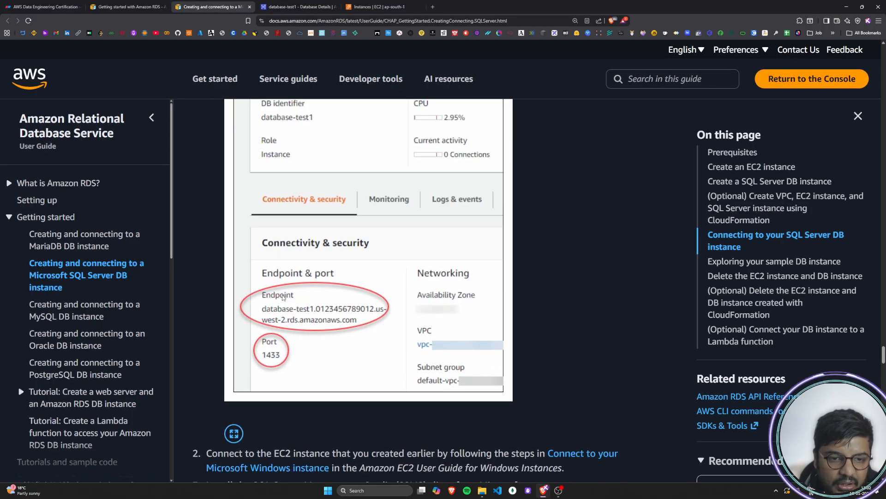
pyautogui.scroll(-4, 284, 297)
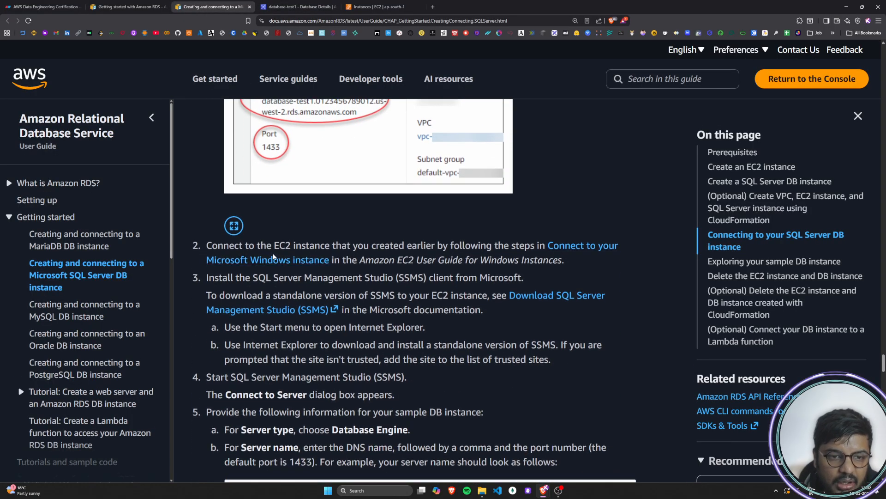
pyautogui.moveTo(211, 245); pyautogui.dragTo(521, 245)
pyautogui.click(482, 255)
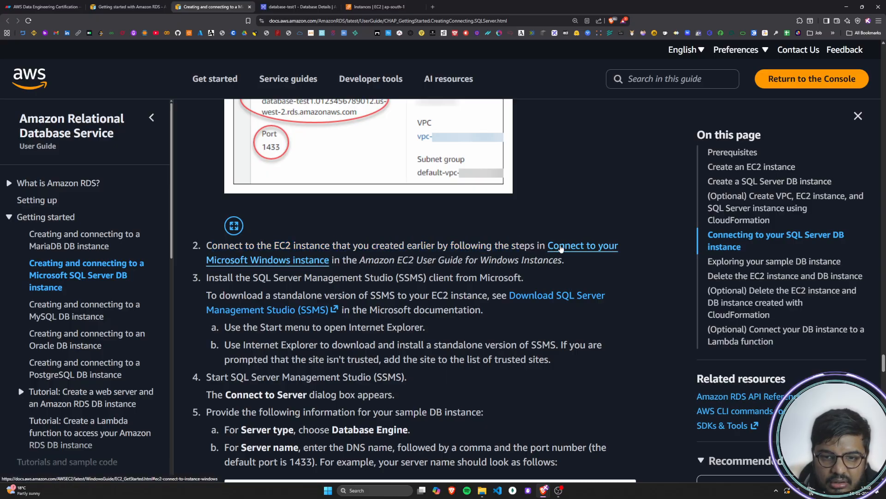
pyautogui.moveTo(192, 262); pyautogui.dragTo(559, 262)
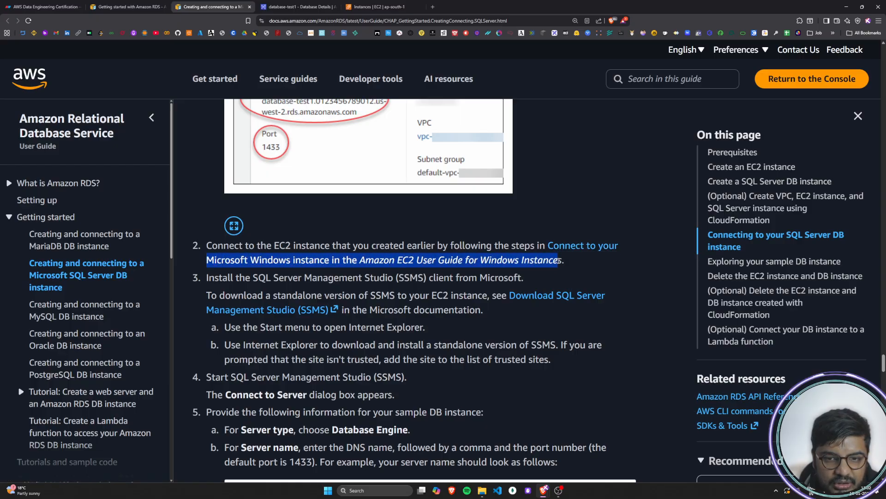
pyautogui.click(569, 272)
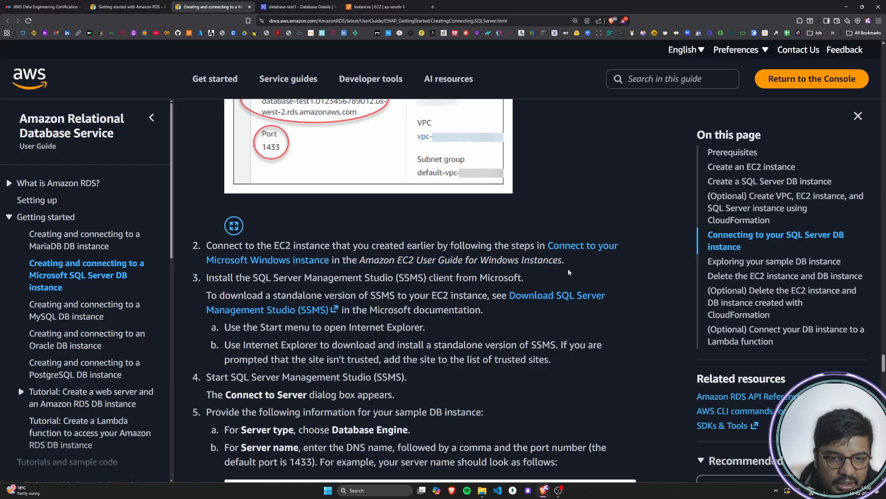
# Step: Open the linked Connect to your Microsoft Windows instance guide in a new tab and expand its Windows instances instructions
pyautogui.rightClick(597, 249)
pyautogui.click(608, 254)
pyautogui.click(291, 6)
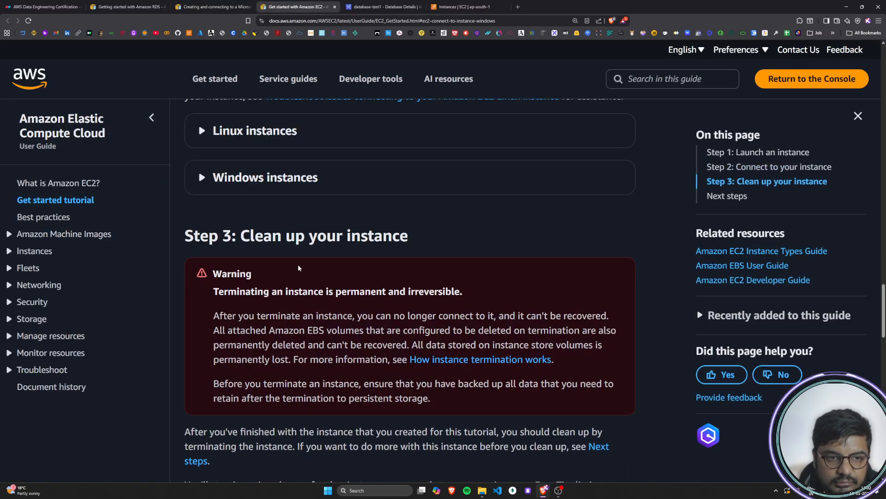
pyautogui.scroll(2, 299, 268)
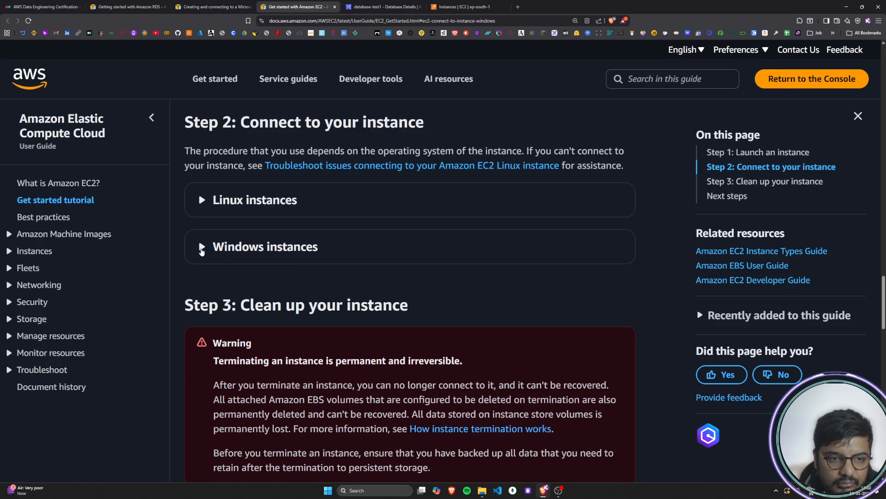
pyautogui.click(222, 255)
pyautogui.scroll(-6, 223, 257)
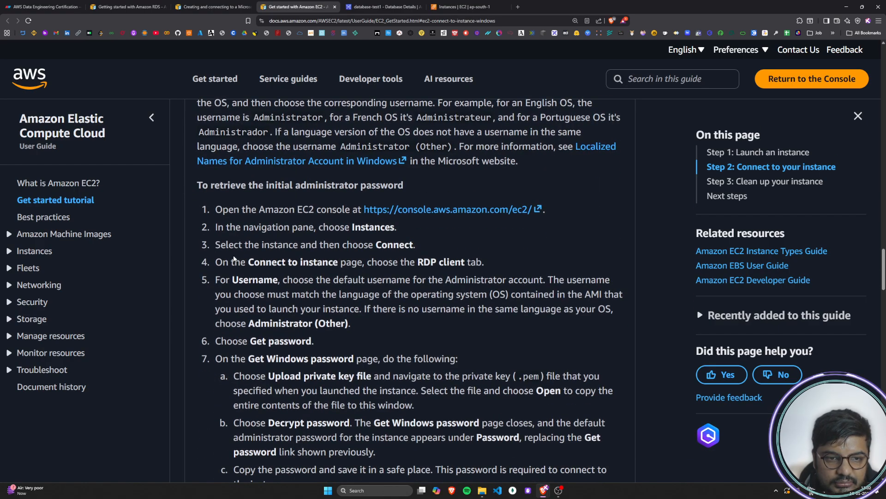
# Step: Highlight the first instruction for retrieving the initial administrator password, about opening the Amazon EC2 console
pyautogui.scroll(-1, 234, 259)
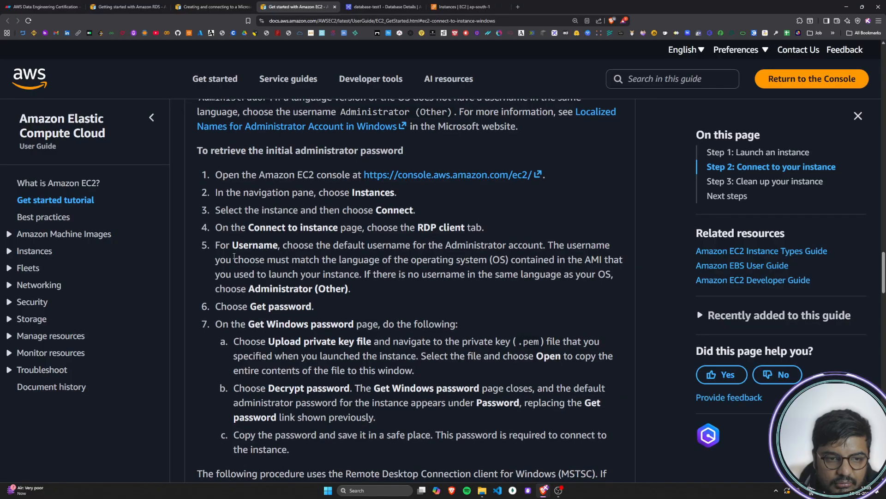
pyautogui.scroll(1, 234, 257)
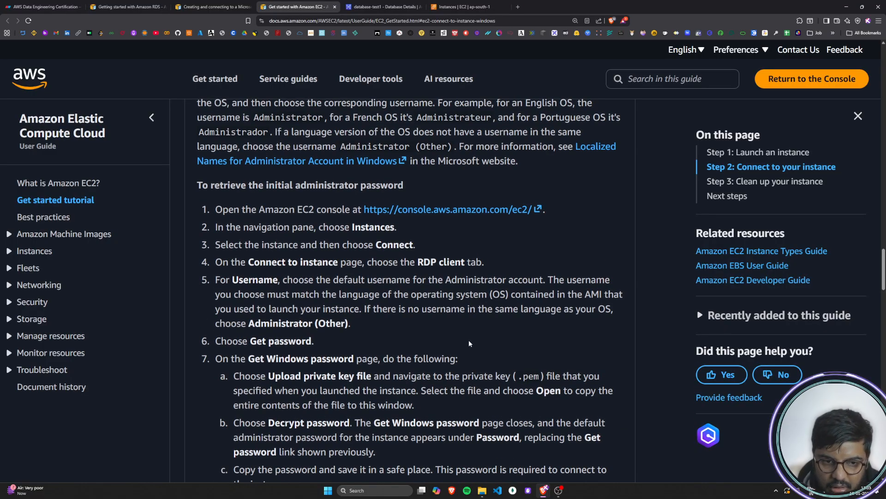
pyautogui.moveTo(216, 194); pyautogui.dragTo(405, 190)
pyautogui.click(433, 191)
pyautogui.moveTo(215, 210); pyautogui.dragTo(346, 210)
pyautogui.click(448, 231)
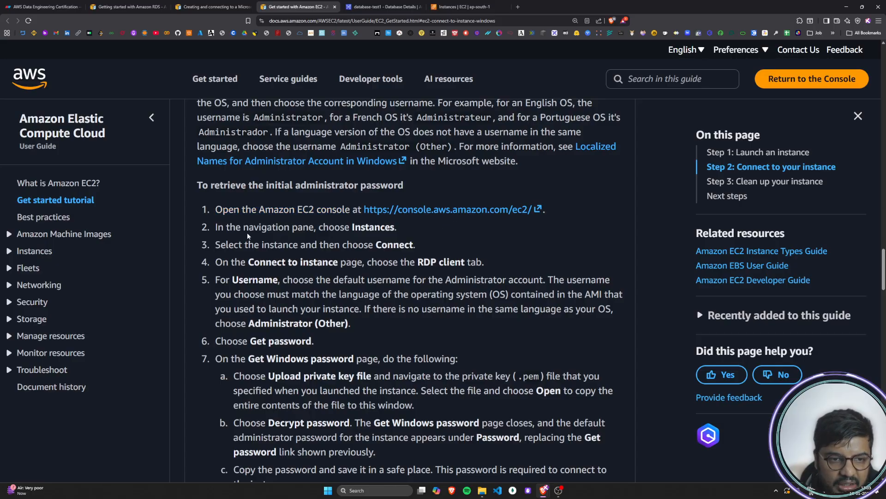
# Step: Highlight guide step 2 about choosing Instances, and select the ec2-database-connect instance in the EC2 console
pyautogui.click(464, 6)
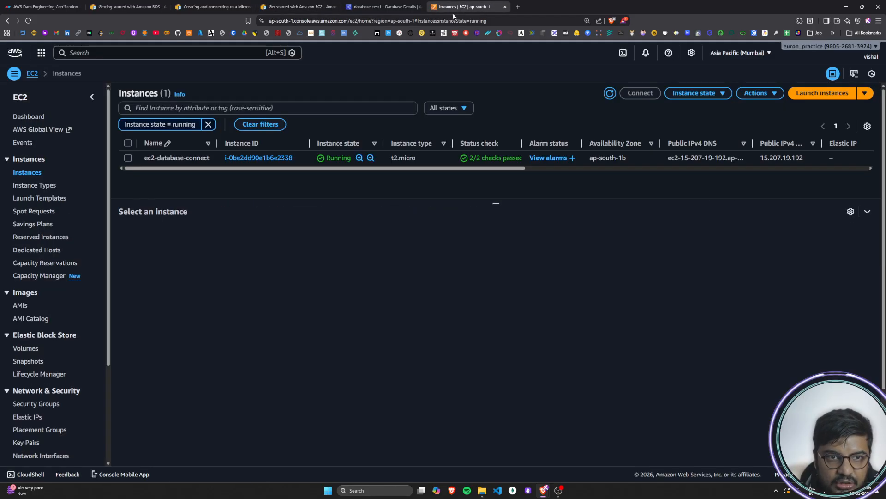
pyautogui.click(295, 7)
pyautogui.moveTo(217, 228); pyautogui.dragTo(396, 231)
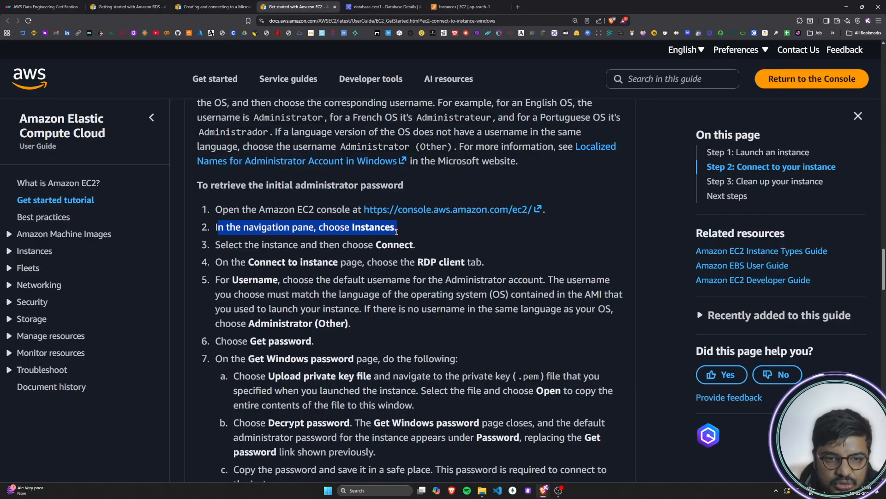
pyautogui.click(396, 231)
pyautogui.click(462, 7)
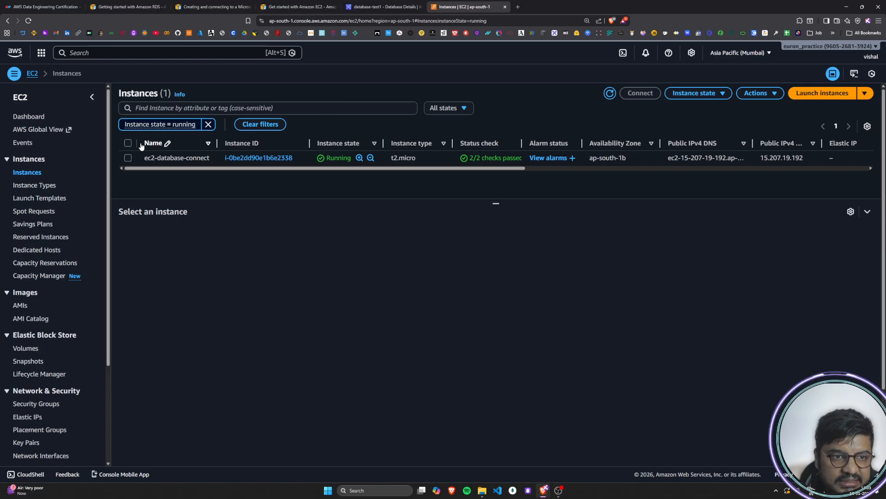
pyautogui.click(128, 158)
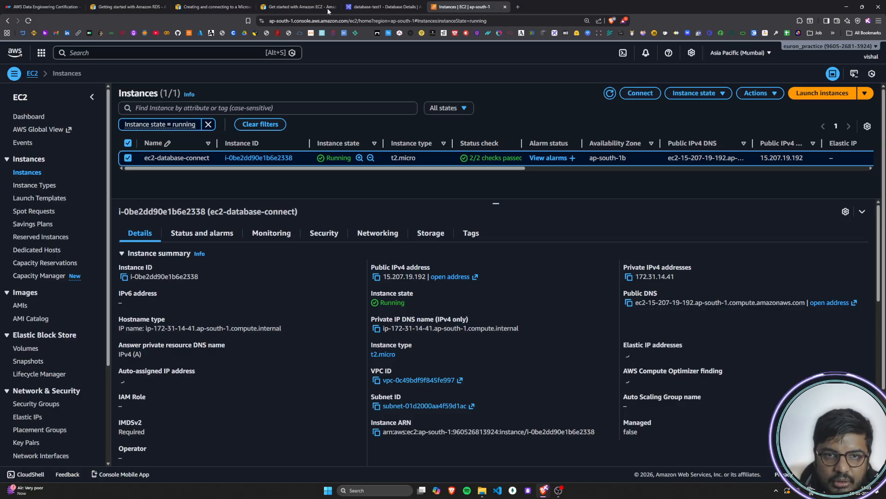
# Step: Highlight guide step 3 about connecting, and open the Connect page for the selected ec2-database-connect instance
pyautogui.click(297, 6)
pyautogui.moveTo(228, 244); pyautogui.dragTo(424, 253)
pyautogui.click(421, 248)
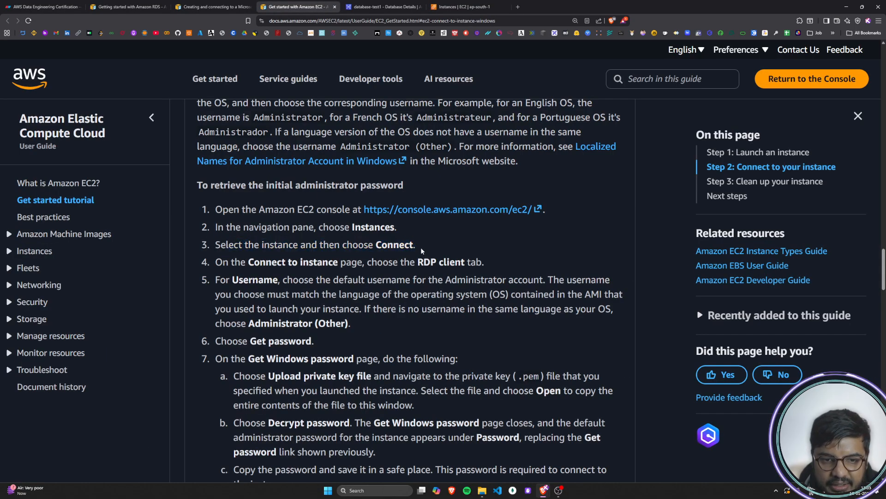
pyautogui.click(462, 6)
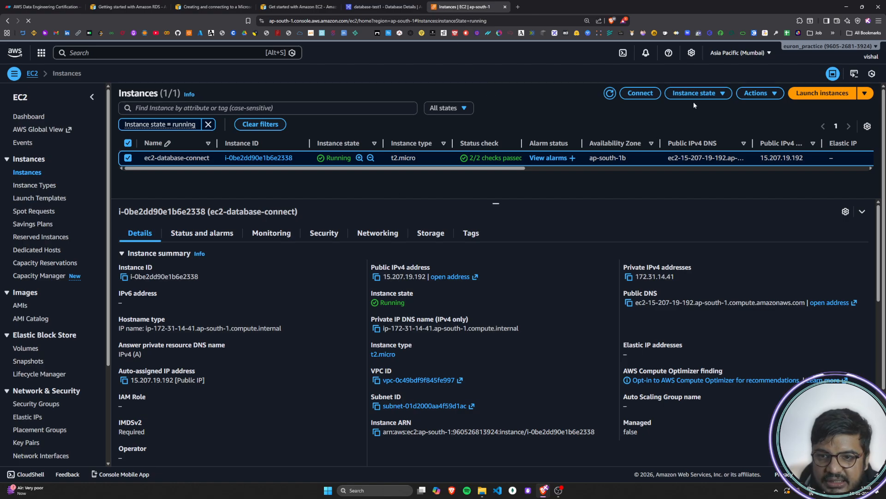
pyautogui.click(645, 93)
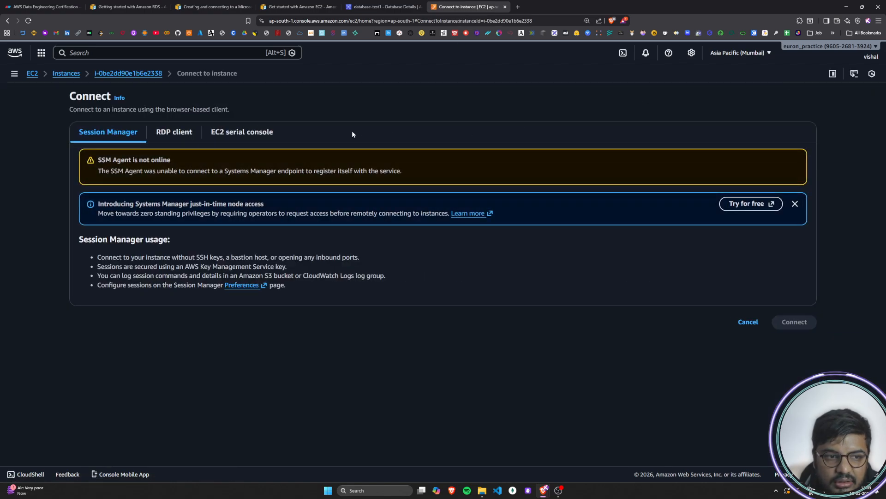
# Step: Highlight guide step 4 about the RDP client, and show the RDP client connection options for the instance
pyautogui.click(309, 8)
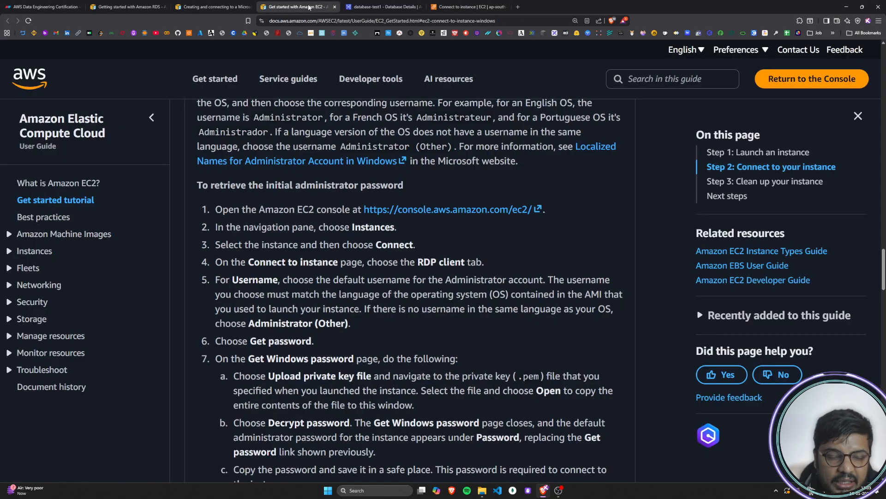
pyautogui.moveTo(217, 262); pyautogui.dragTo(479, 262)
pyautogui.click(467, 7)
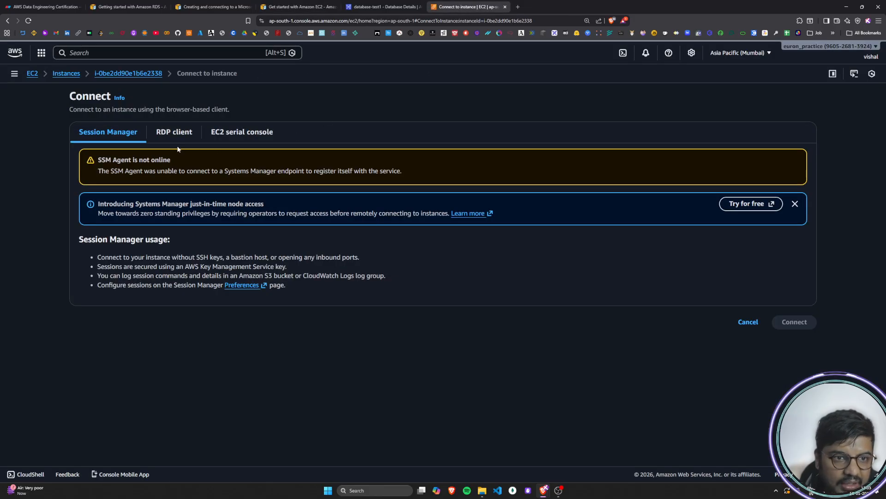
pyautogui.click(172, 134)
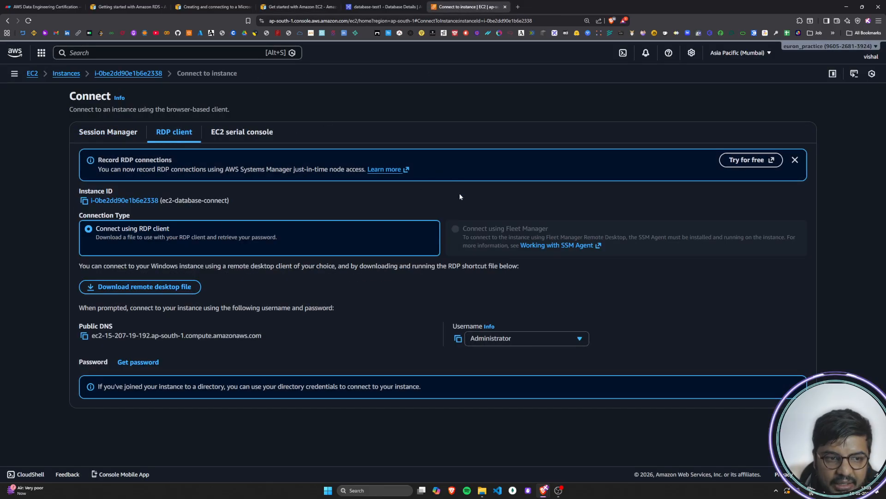
# Step: Highlight guide step 5 on choosing the default Administrator username that matches the operating system's language
pyautogui.click(298, 7)
pyautogui.click(257, 294)
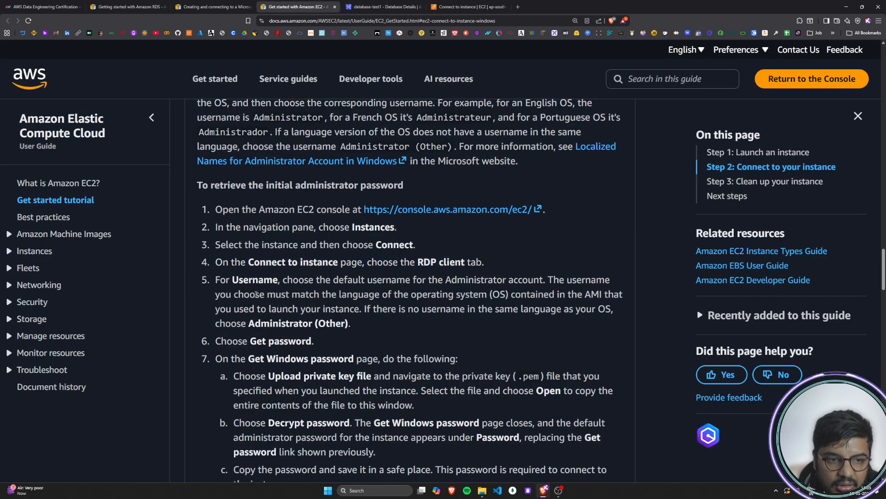
pyautogui.moveTo(218, 283); pyautogui.dragTo(600, 283)
pyautogui.moveTo(250, 295); pyautogui.dragTo(621, 303)
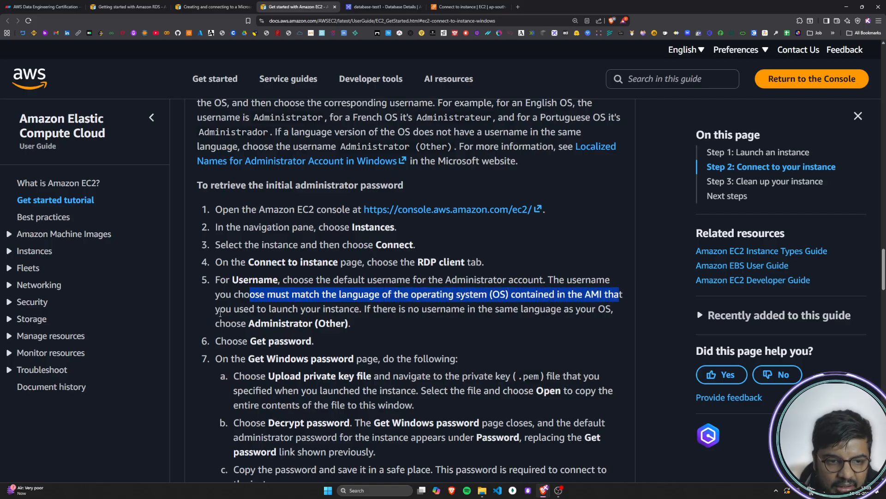
pyautogui.moveTo(217, 309); pyautogui.dragTo(616, 312)
pyautogui.moveTo(216, 322); pyautogui.dragTo(374, 331)
pyautogui.click(374, 331)
pyautogui.scroll(-1, 372, 326)
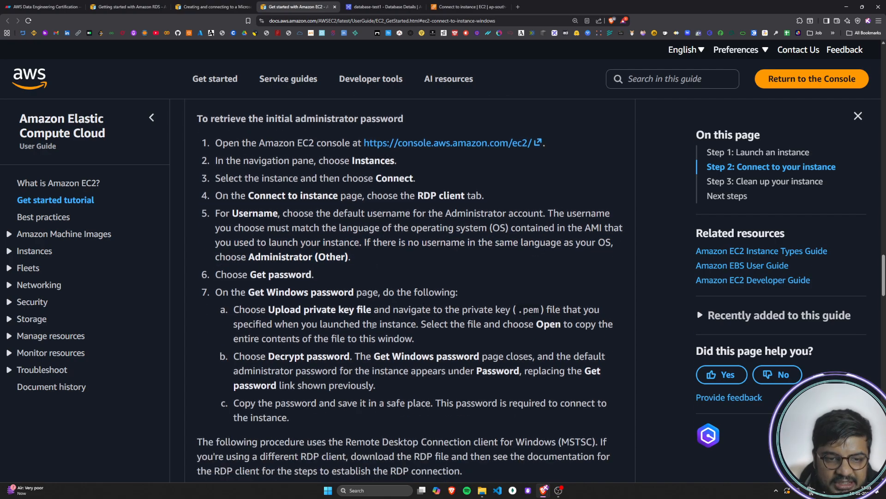
# Step: Set the RDP username to Administrator (Other) for the EC2 instance and recheck the username choices
pyautogui.click(383, 7)
pyautogui.click(469, 7)
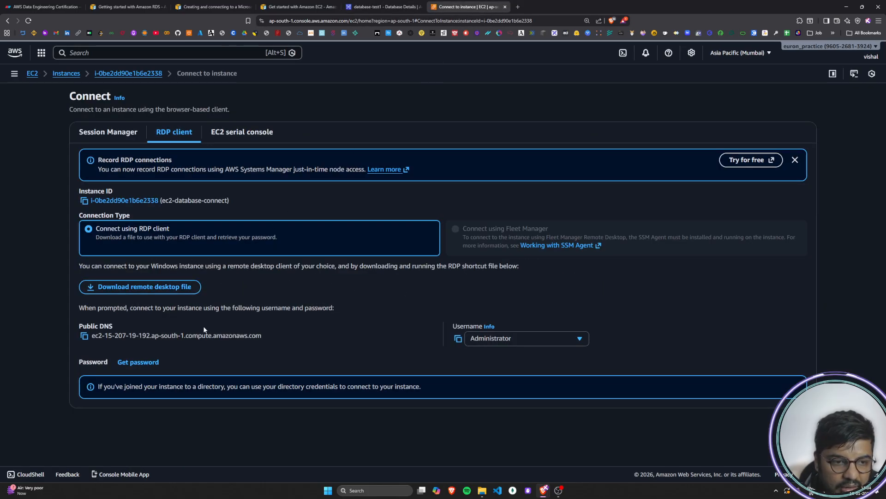
pyautogui.click(550, 340)
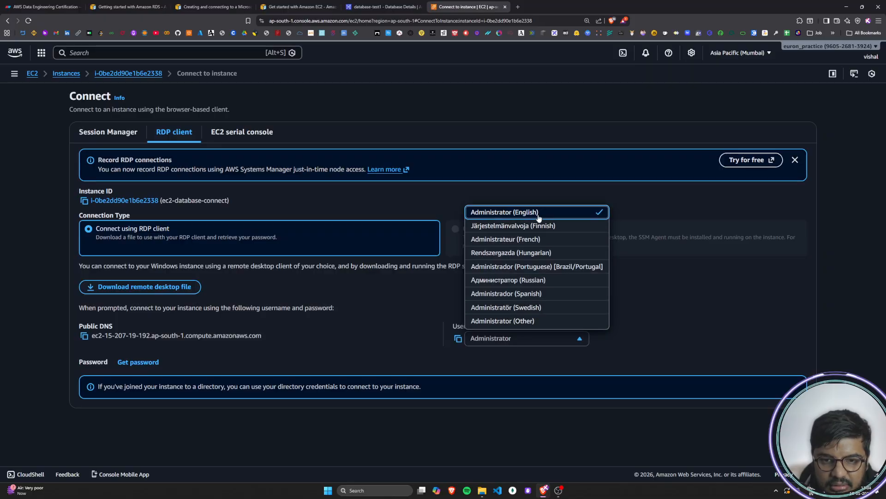
pyautogui.click(634, 337)
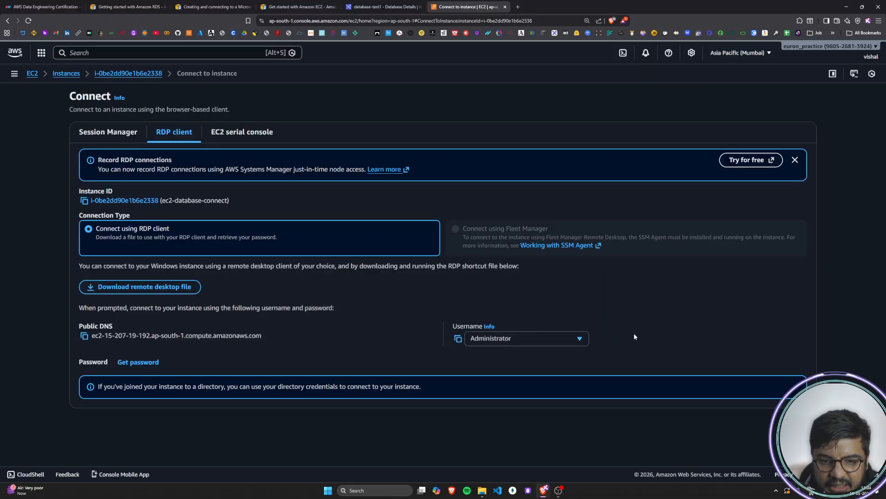
pyautogui.click(556, 340)
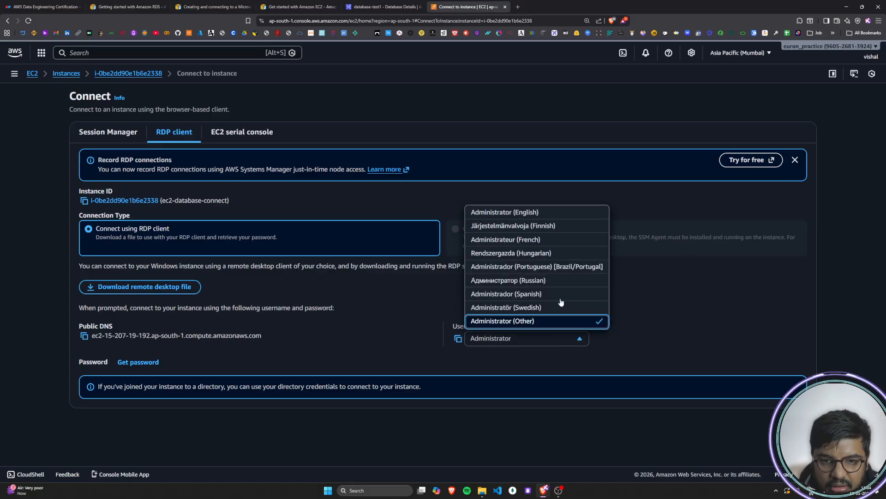
pyautogui.click(640, 336)
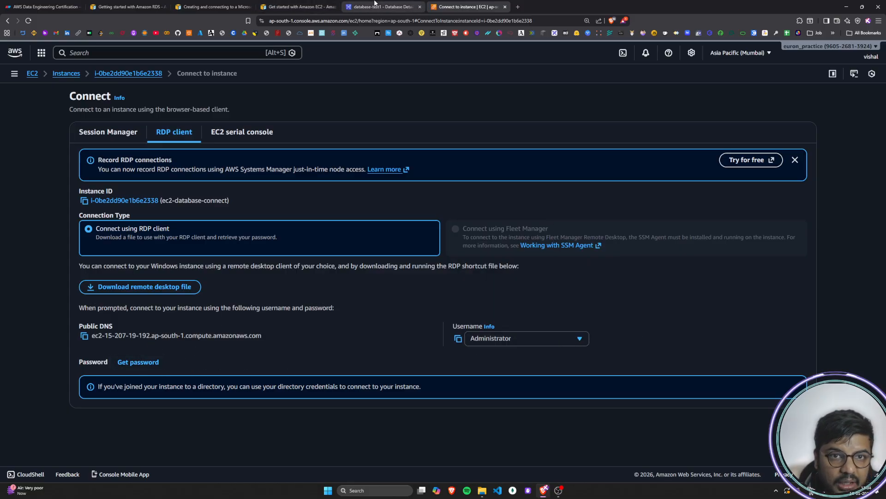
# Step: Highlight guide step 6 about getting the password, and open the Get Windows password page for the instance
pyautogui.click(297, 6)
pyautogui.scroll(-1, 358, 272)
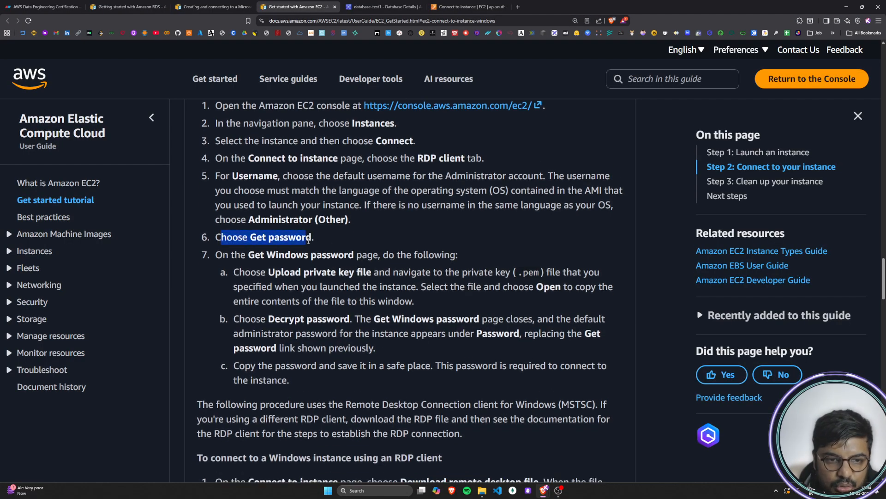
pyautogui.click(457, 6)
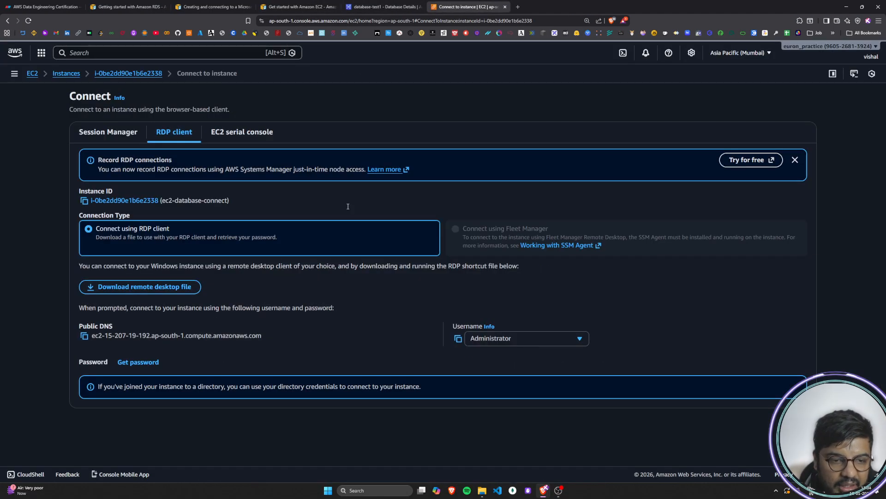
pyautogui.click(150, 363)
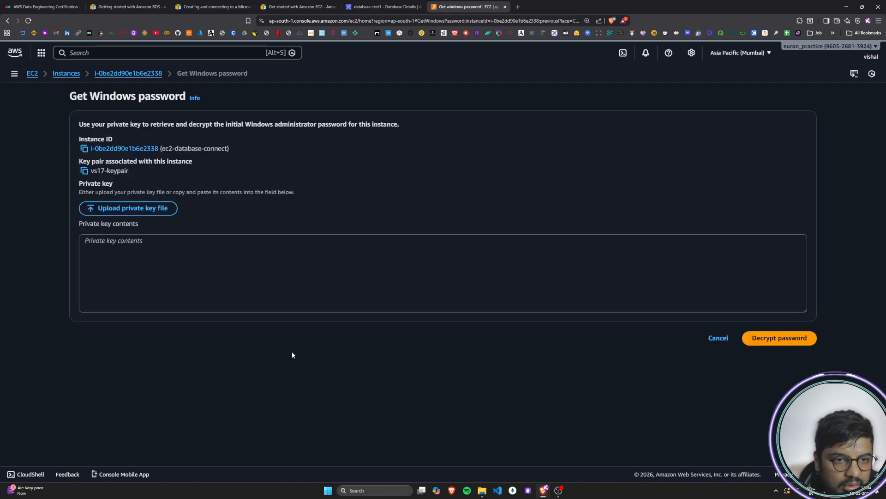
# Step: Return to the EC2 guide and highlight step 7's substeps on uploading the private key file and decrypting the password
pyautogui.click(361, 9)
pyautogui.click(310, 10)
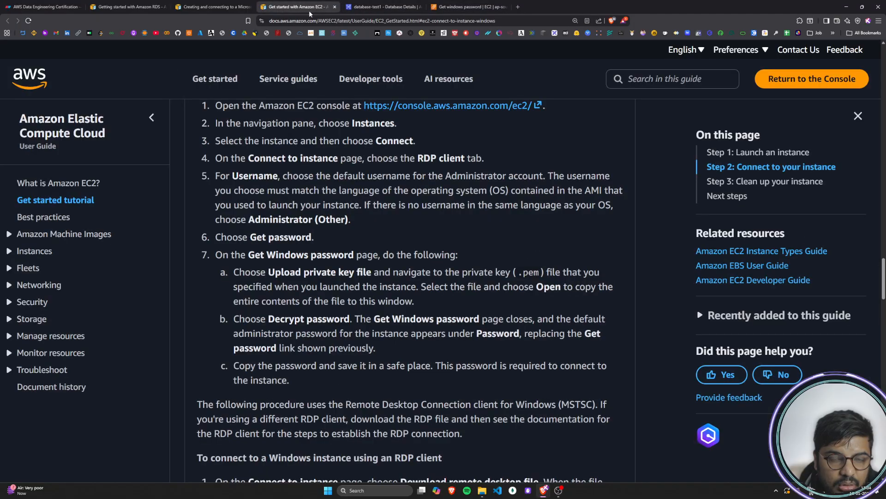
pyautogui.moveTo(218, 255); pyautogui.dragTo(477, 257)
pyautogui.click(279, 280)
pyautogui.moveTo(234, 272); pyautogui.dragTo(445, 287)
pyautogui.moveTo(275, 287); pyautogui.dragTo(613, 290)
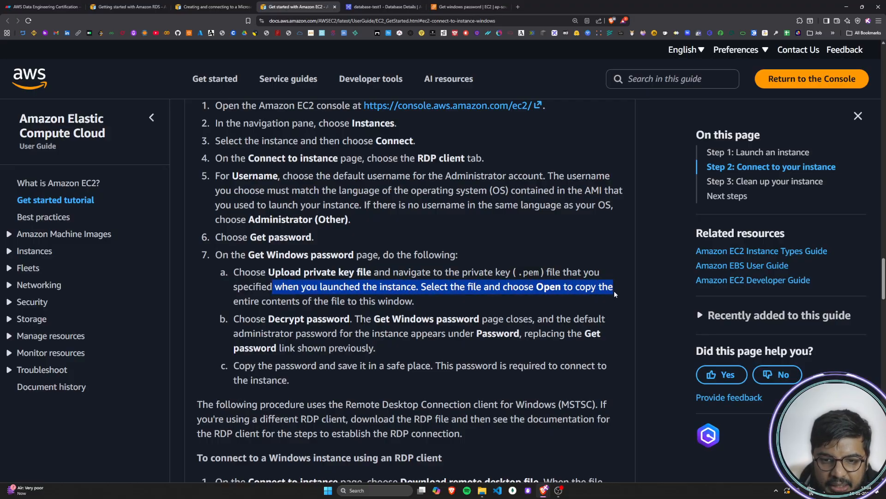
pyautogui.moveTo(238, 301); pyautogui.dragTo(430, 302)
pyautogui.click(437, 303)
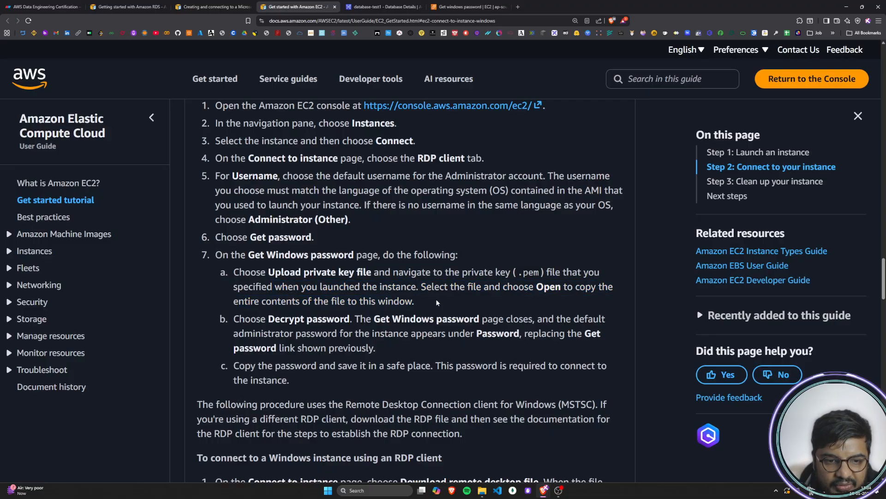
pyautogui.moveTo(238, 322); pyautogui.dragTo(480, 322)
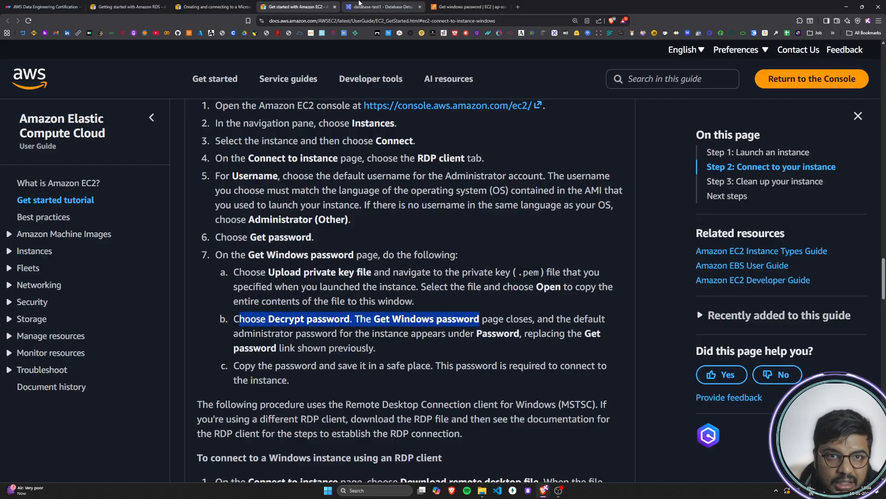
# Step: Upload the private key file vs17-keypair.pem from Downloads and decrypt the instance's Windows administrator password
pyautogui.click(466, 7)
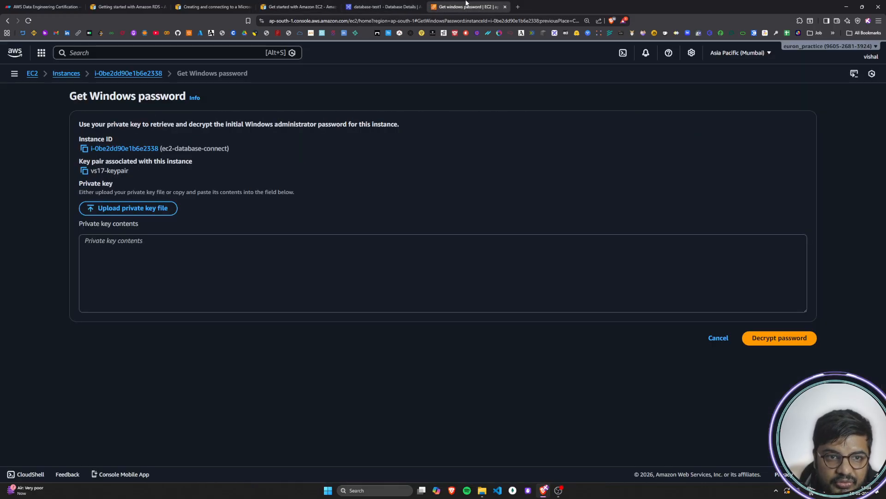
pyautogui.click(119, 208)
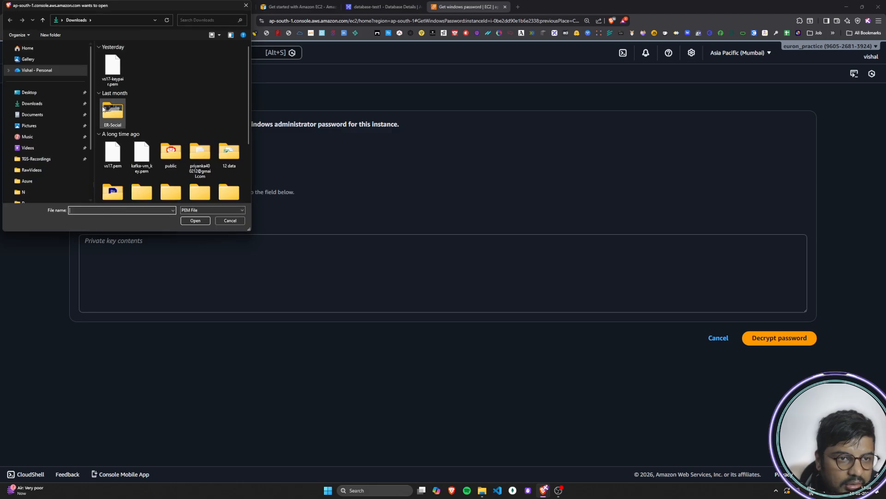
pyautogui.click(113, 67)
pyautogui.click(195, 221)
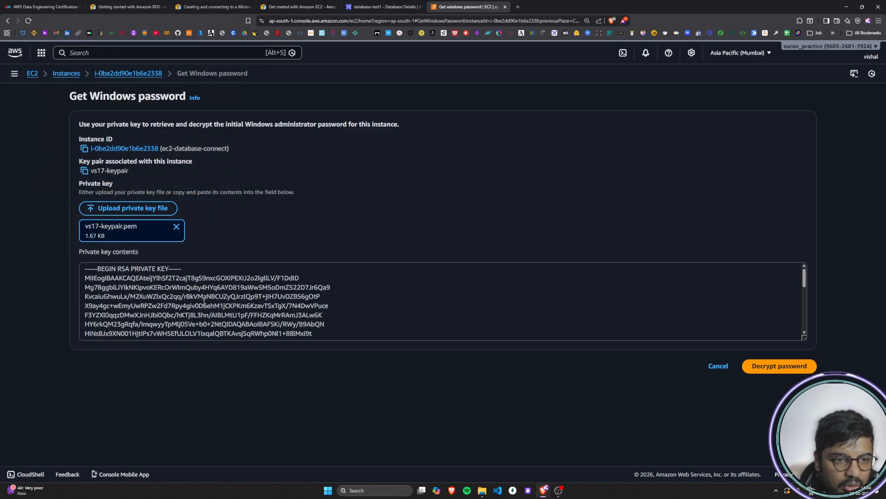
pyautogui.click(776, 366)
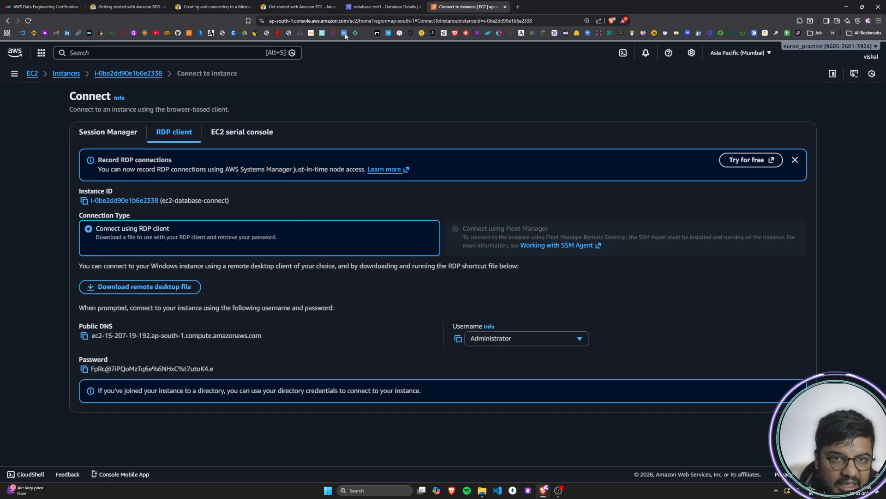
# Step: Highlight the rest of substep b in the guide and substep c on copying and safely saving the password
pyautogui.click(297, 6)
pyautogui.moveTo(261, 322); pyautogui.dragTo(612, 320)
pyautogui.moveTo(233, 334); pyautogui.dragTo(400, 354)
pyautogui.click(400, 354)
pyautogui.scroll(-2, 397, 351)
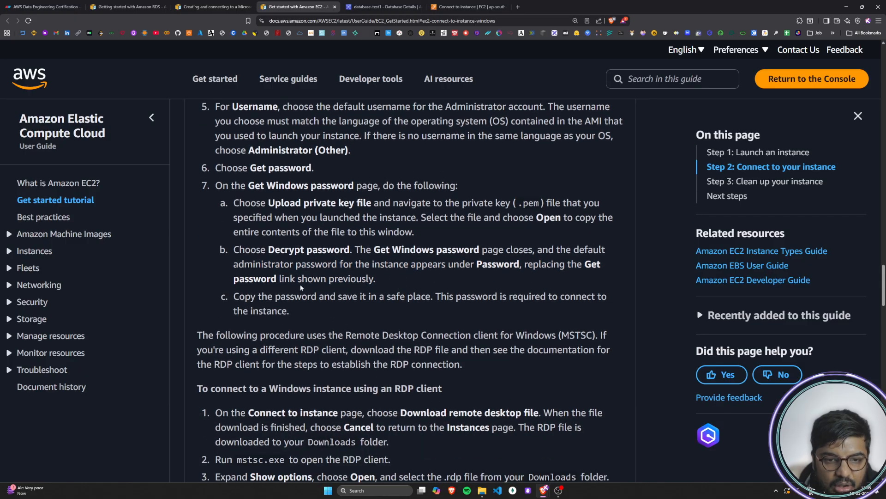
pyautogui.moveTo(232, 296); pyautogui.dragTo(289, 317)
pyautogui.click(289, 317)
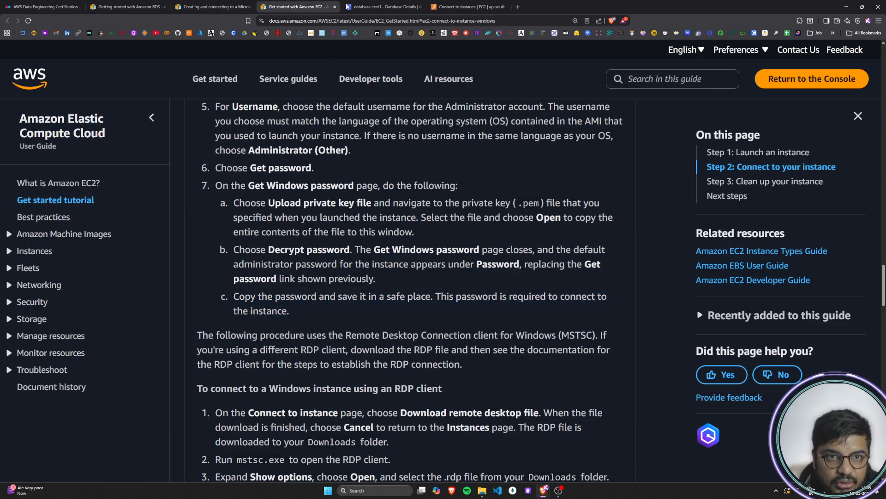
# Step: Copy the decrypted administrator password from the instance's RDP client connection details
pyautogui.click(383, 6)
pyautogui.click(467, 6)
pyautogui.click(84, 368)
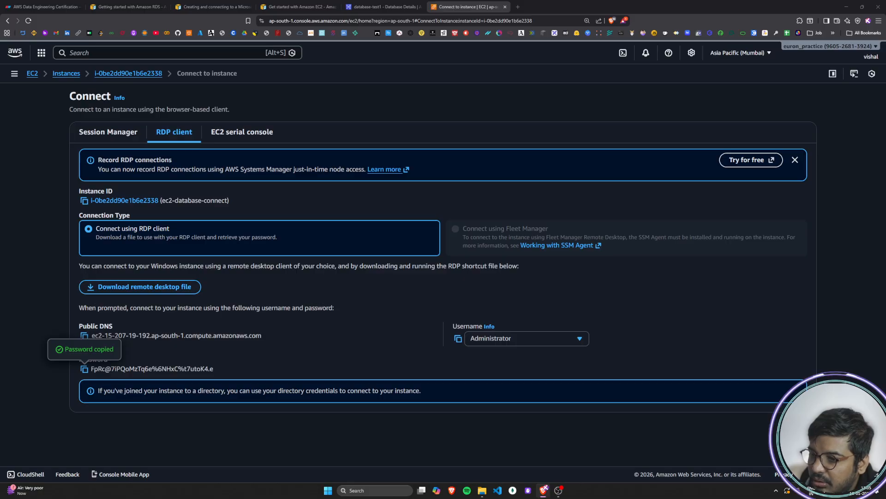
# Step: Return to the EC2 guide and highlight the paragraph about using the Remote Desktop Connection client (MSTSC) or a different RDP client
pyautogui.click(295, 6)
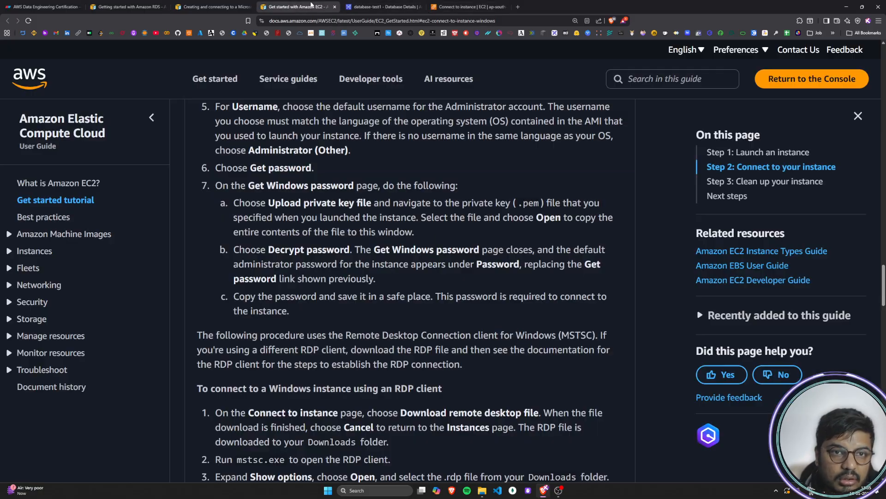
pyautogui.scroll(-3, 468, 304)
pyautogui.moveTo(203, 200); pyautogui.dragTo(607, 198)
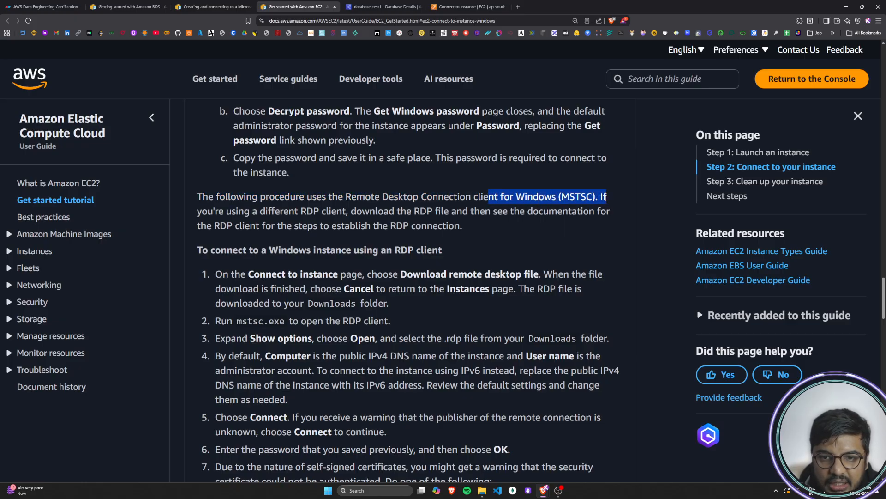
pyautogui.click(606, 198)
pyautogui.moveTo(208, 213); pyautogui.dragTo(596, 214)
pyautogui.moveTo(198, 228); pyautogui.dragTo(415, 233)
pyautogui.click(392, 234)
# Step: Highlight the guide's heading on connecting to a Windows instance using an RDP client and step 1's instruction to download the remote desktop file
pyautogui.scroll(-1, 378, 235)
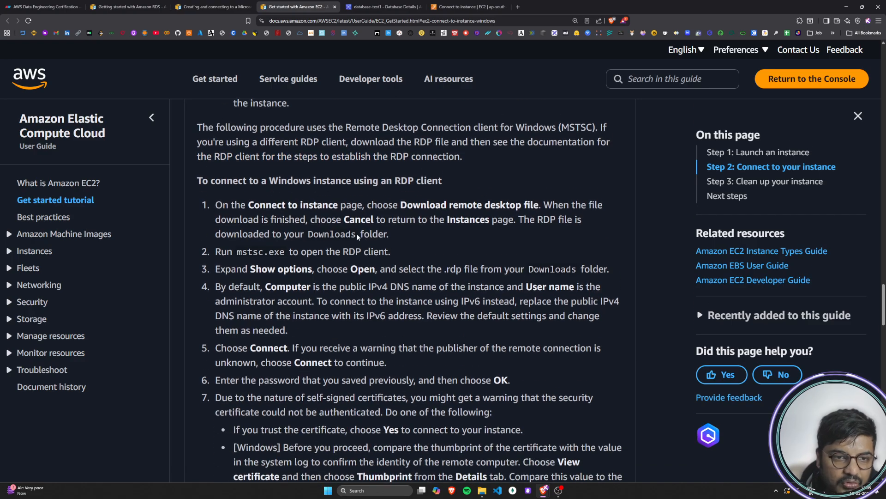
pyautogui.moveTo(225, 180); pyautogui.dragTo(471, 183)
pyautogui.click(471, 183)
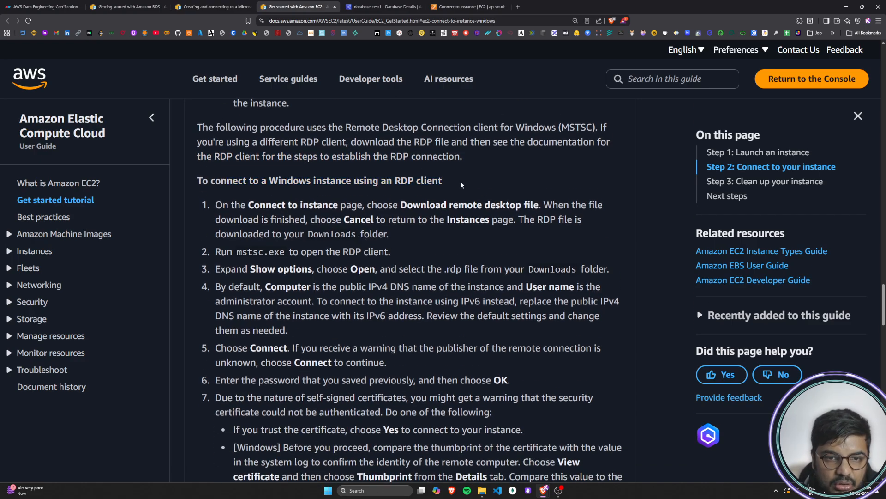
pyautogui.scroll(-1, 264, 208)
pyautogui.moveTo(294, 148); pyautogui.dragTo(348, 149)
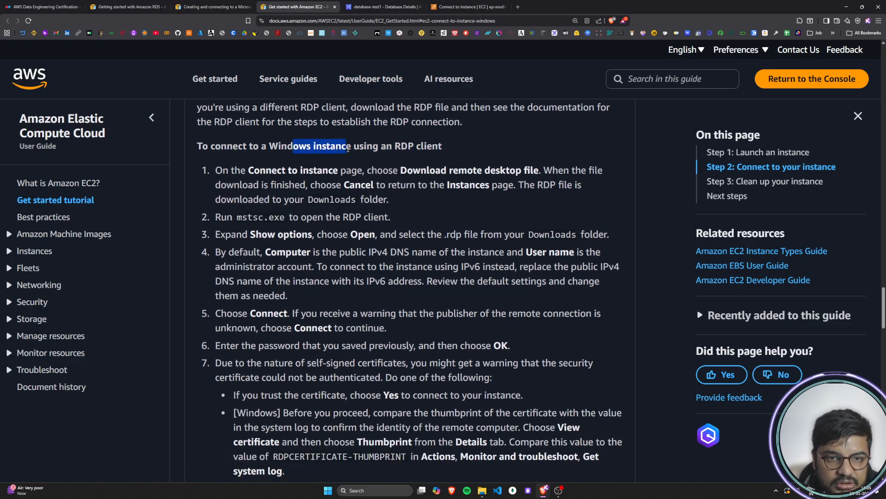
pyautogui.click(363, 145)
pyautogui.moveTo(216, 172); pyautogui.dragTo(552, 172)
pyautogui.click(552, 172)
# Step: Download the instance's remote desktop file and save it as ec2-database-connect in the Downloads folder
pyautogui.click(383, 7)
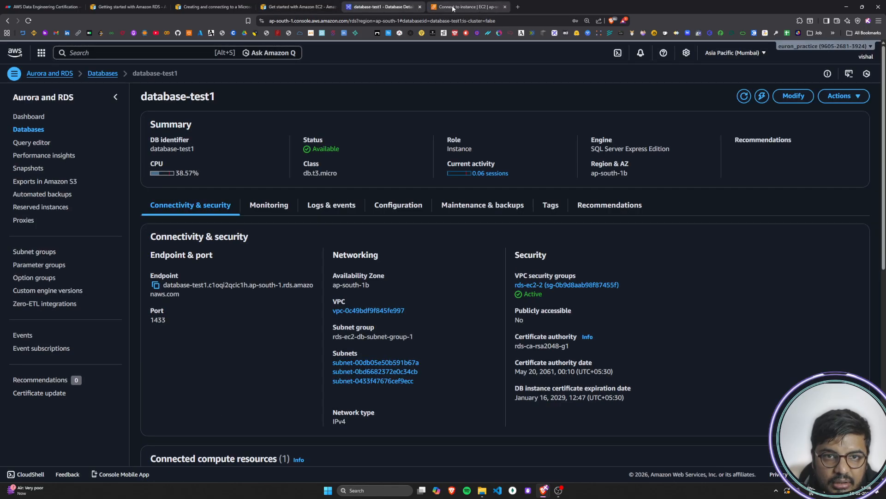
pyautogui.click(453, 8)
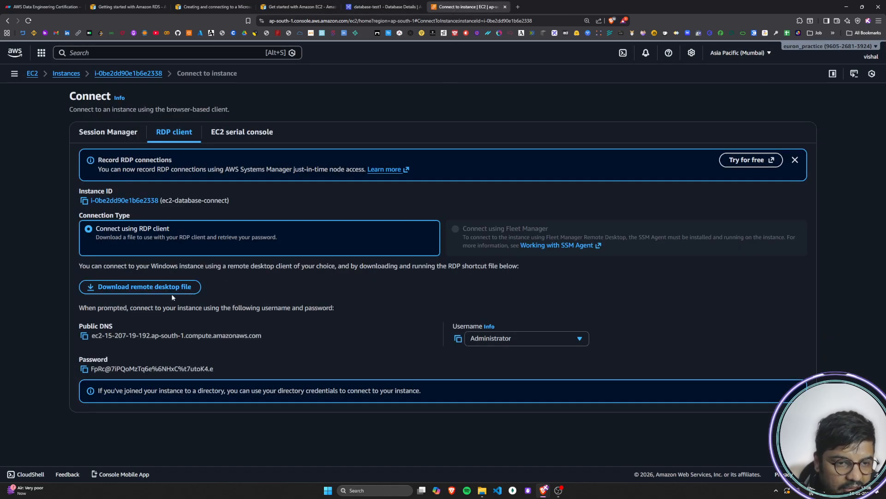
pyautogui.click(154, 287)
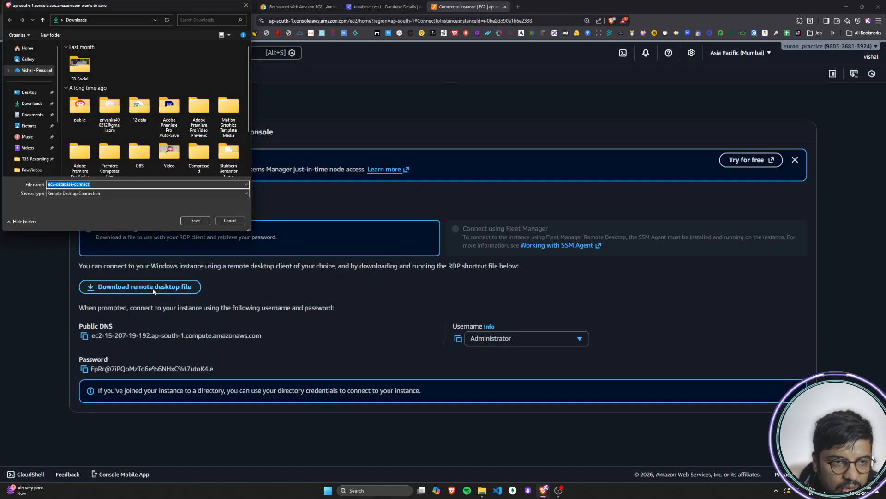
pyautogui.click(189, 220)
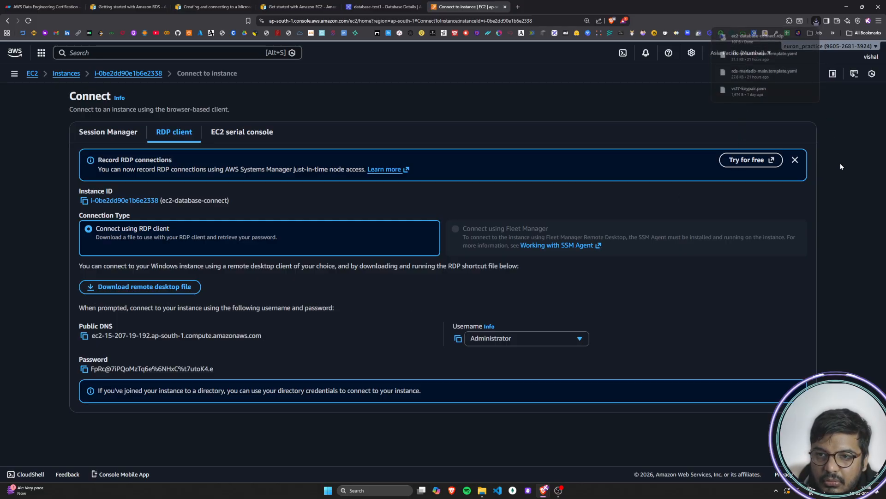
# Step: Highlight the rest of the guide's RDP step 1, and leave the instance's Connect page for the Instances list
pyautogui.click(298, 7)
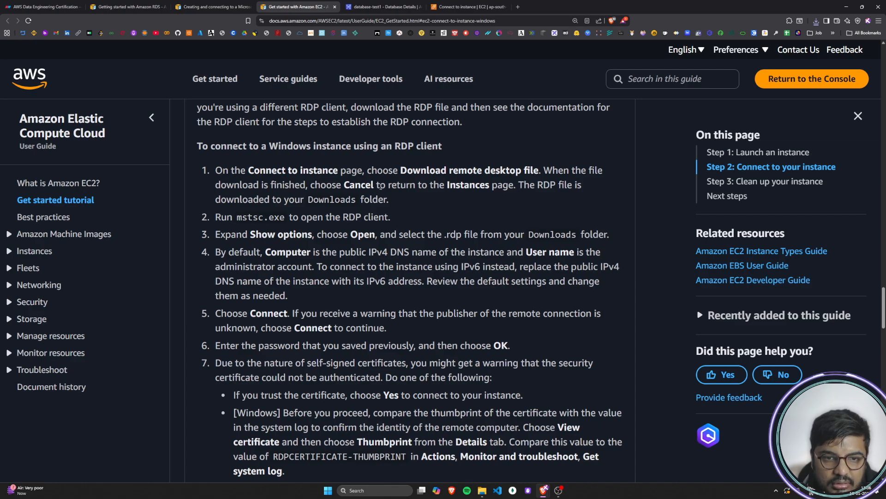
pyautogui.moveTo(225, 185); pyautogui.dragTo(577, 187)
pyautogui.moveTo(224, 200); pyautogui.dragTo(390, 199)
pyautogui.click(400, 205)
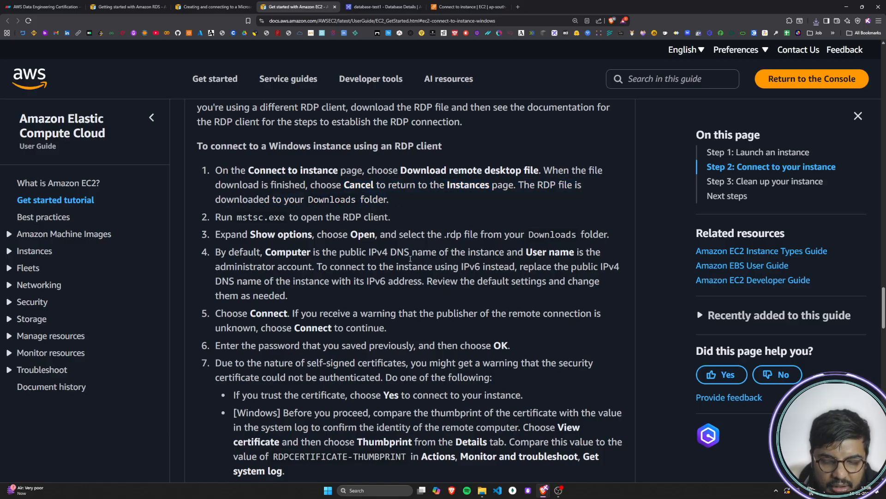
pyautogui.click(439, 5)
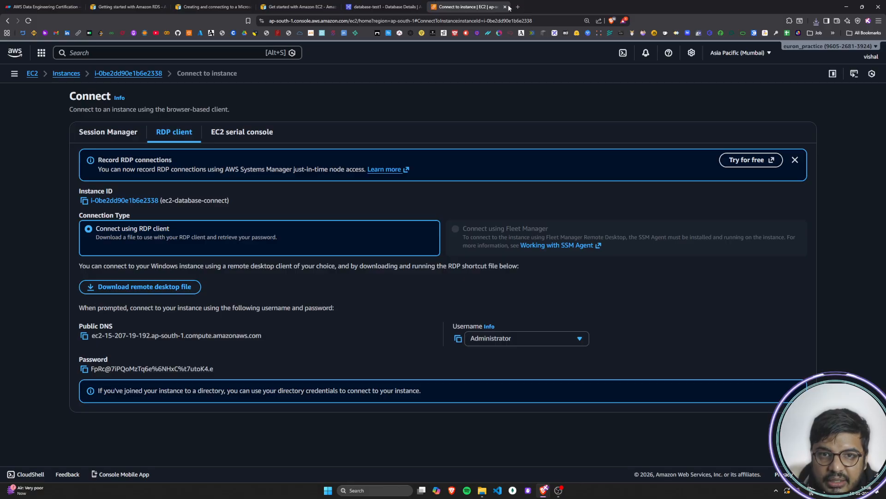
pyautogui.click(798, 427)
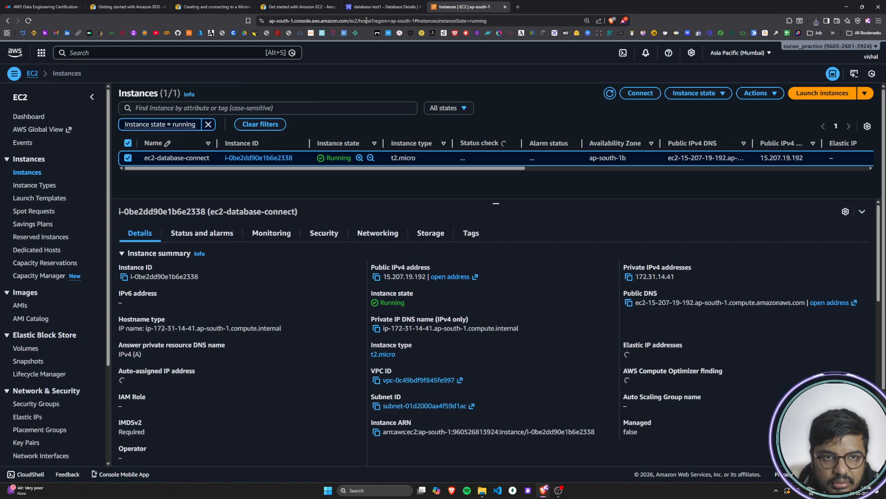
# Step: Return to the EC2 guide and highlight step 2 on running mstsc.exe to open the RDP client
pyautogui.click(311, 6)
pyautogui.moveTo(216, 217); pyautogui.dragTo(414, 222)
pyautogui.click(413, 222)
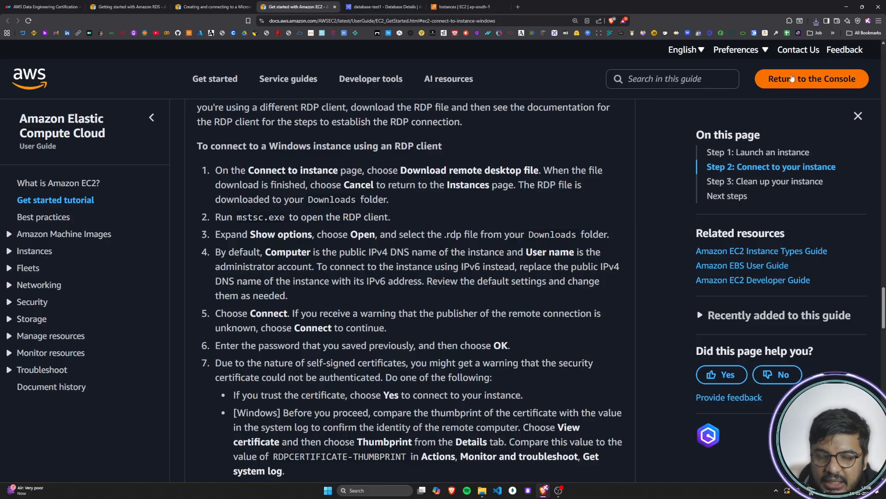
# Step: Open the downloaded ec2-database-connect remote desktop file and connect despite the unknown publisher
pyautogui.click(816, 21)
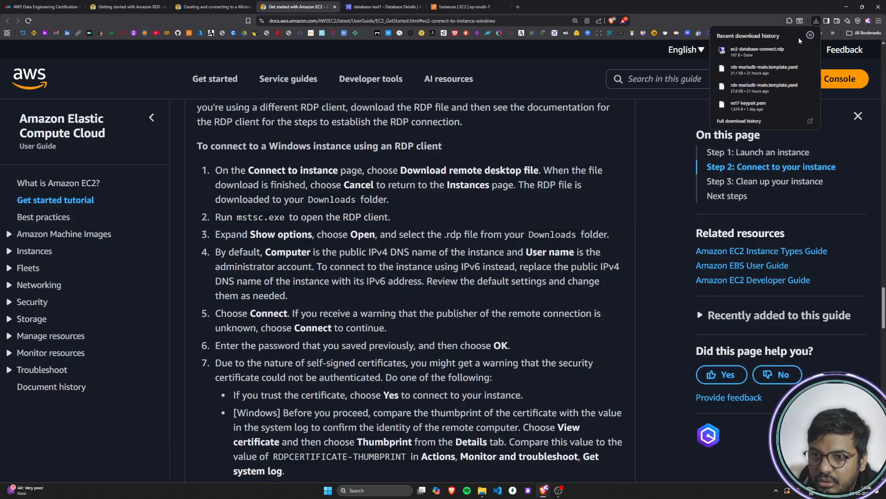
pyautogui.click(760, 51)
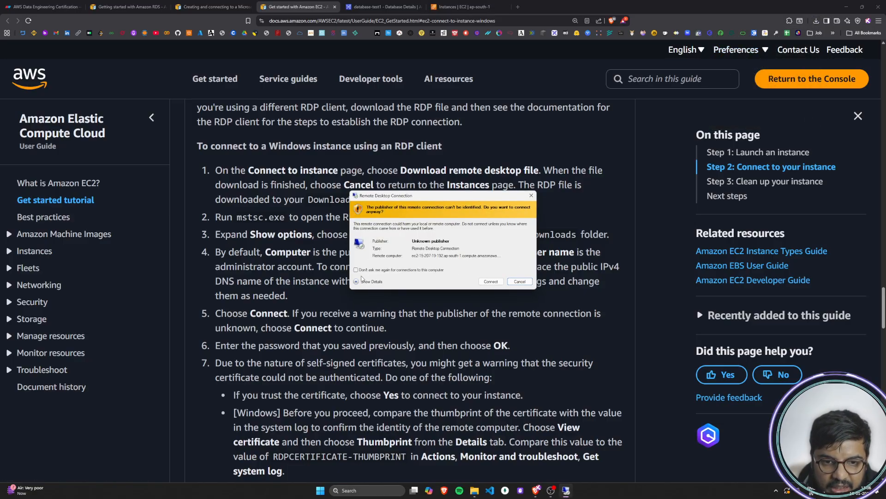
pyautogui.click(486, 281)
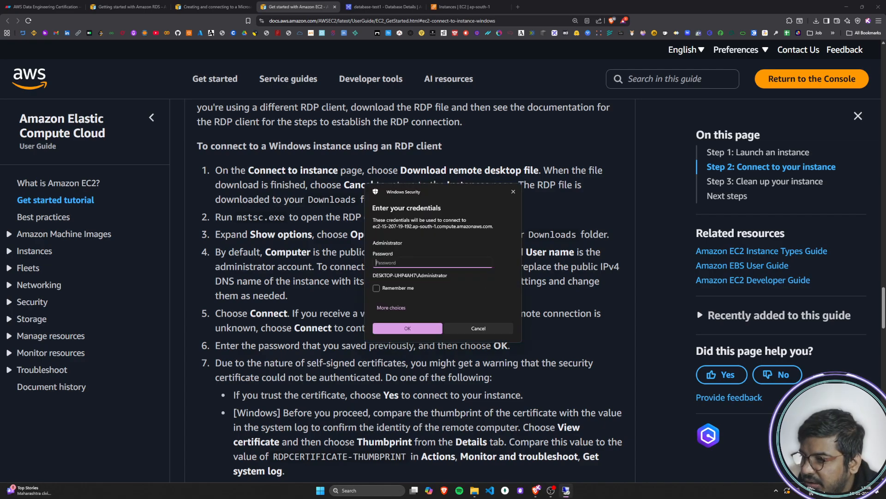
# Step: Paste the Administrator account password, submit the credentials, and accept the remote computer's untrusted certificate to connect
pyautogui.hotkey('alt', 'Tab')
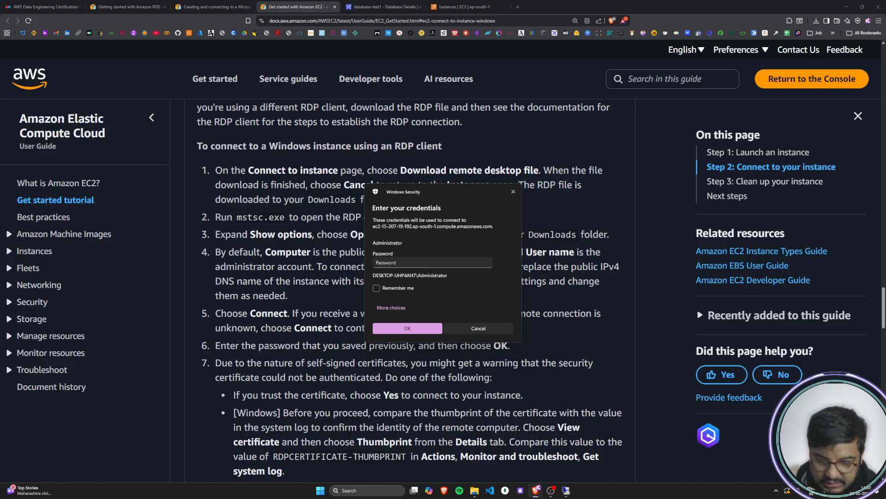
pyautogui.click(381, 263)
pyautogui.hotkey('ctrl', 'v')
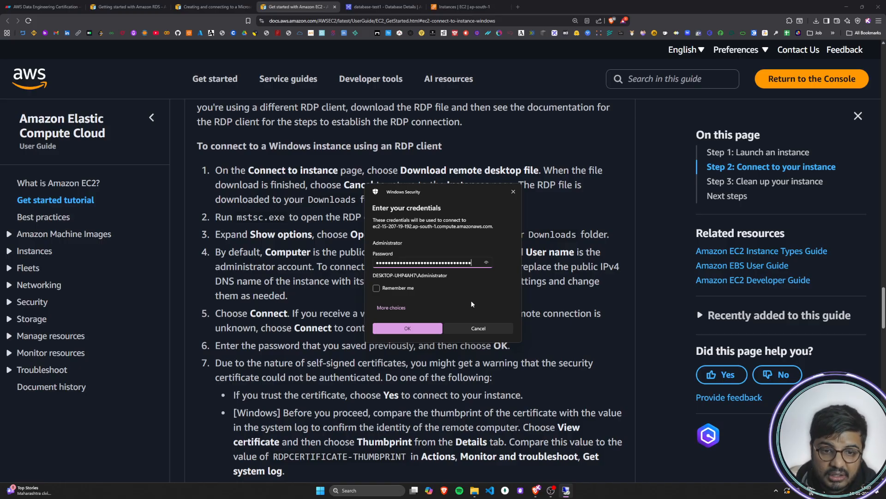
pyautogui.click(431, 326)
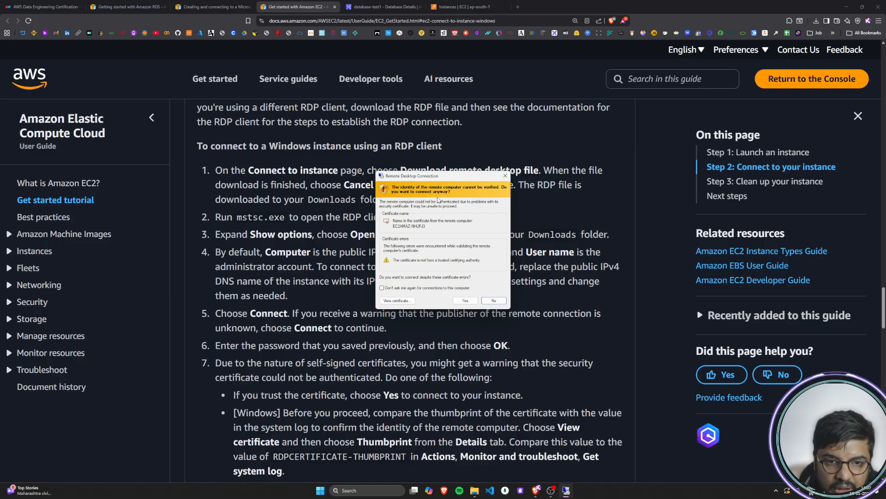
pyautogui.click(463, 300)
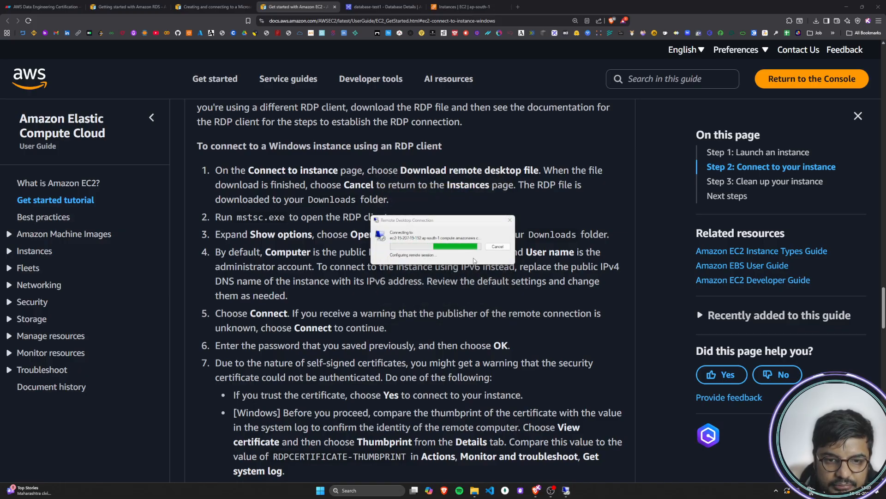
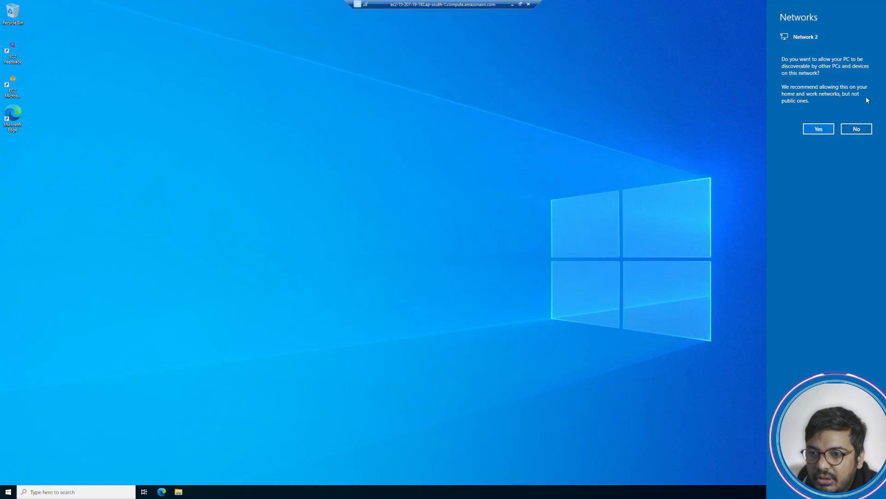
# Step: Make the instance discoverable on its network, and shrink, reposition and minimize the full-screen remote desktop window to return to the guide
pyautogui.click(822, 128)
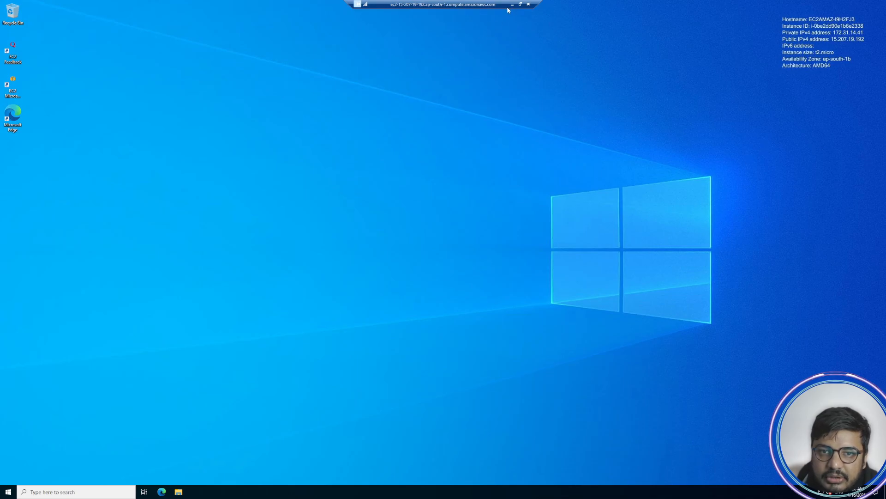
pyautogui.click(520, 4)
pyautogui.moveTo(224, 9); pyautogui.dragTo(533, 159)
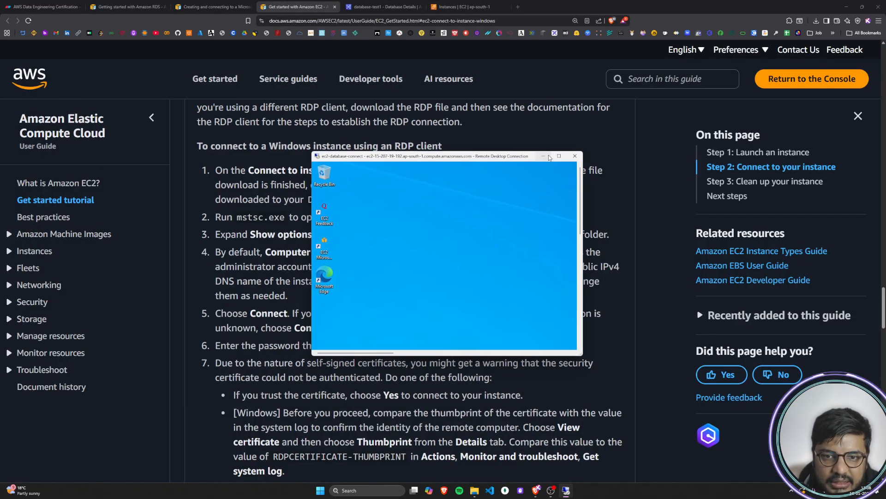
pyautogui.click(543, 156)
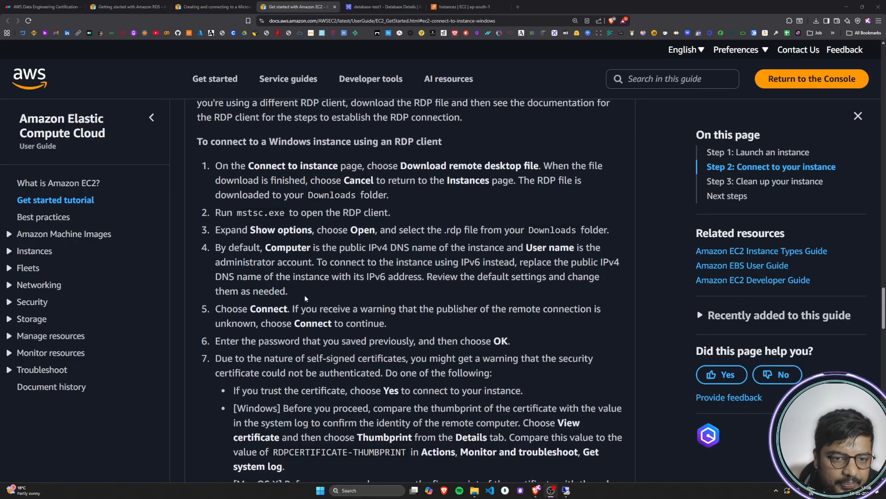
# Step: Highlight the EC2 guide's RDP steps 3 and 4 on opening the .rdp file and the default Computer and User name
pyautogui.scroll(-1, 305, 298)
pyautogui.moveTo(217, 198); pyautogui.dragTo(610, 202)
pyautogui.click(518, 218)
pyautogui.moveTo(234, 220); pyautogui.dragTo(601, 223)
pyautogui.moveTo(215, 231); pyautogui.dragTo(620, 233)
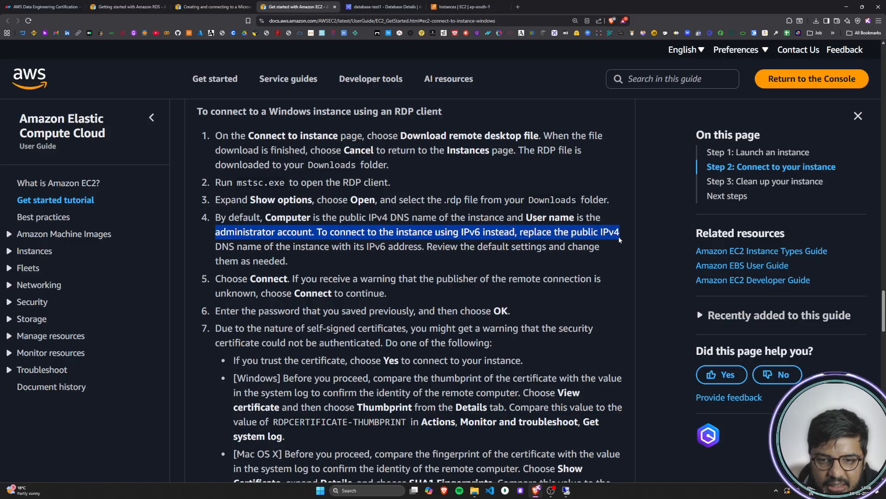
pyautogui.click(318, 278)
# Step: Highlight the guide's step 6 on entering the previously saved password and choosing OK
pyautogui.scroll(-1, 256, 272)
pyautogui.scroll(-1, 256, 273)
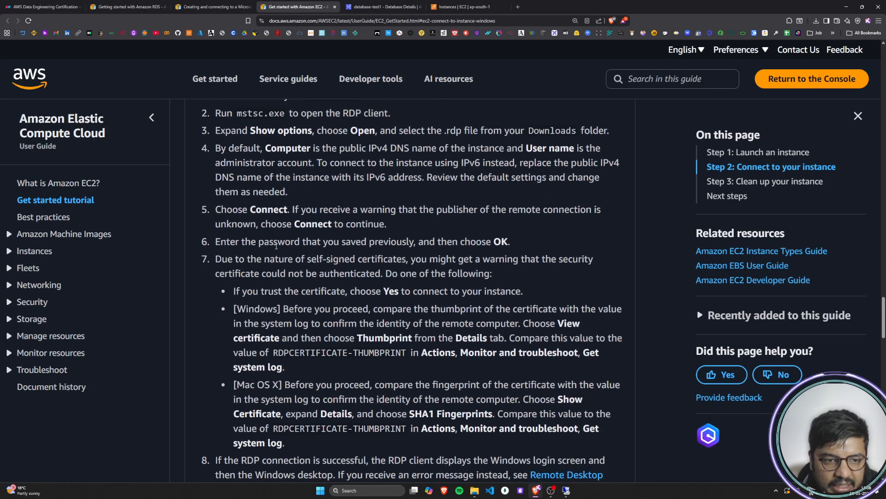
pyautogui.moveTo(258, 243); pyautogui.dragTo(511, 242)
pyautogui.click(285, 298)
# Step: Highlight step 7's self-signed certificate warning and its option of choosing Yes when the certificate is trusted
pyautogui.scroll(-3, 285, 298)
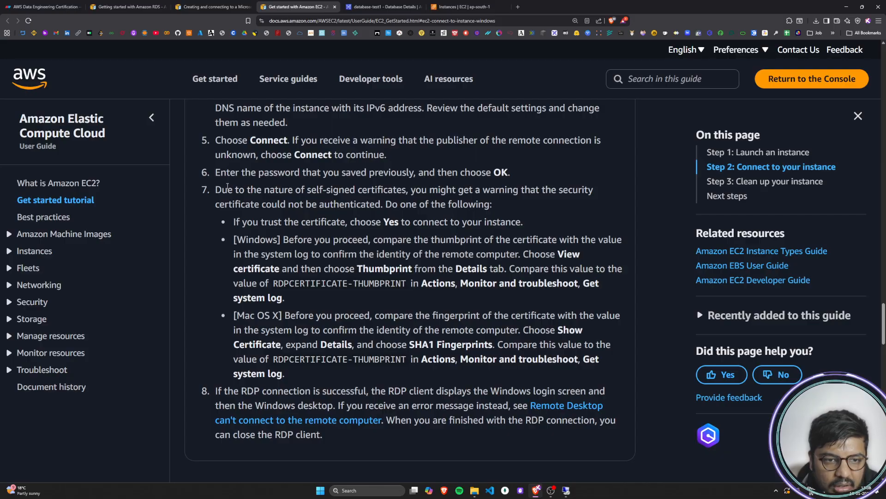
pyautogui.moveTo(216, 190); pyautogui.dragTo(585, 189)
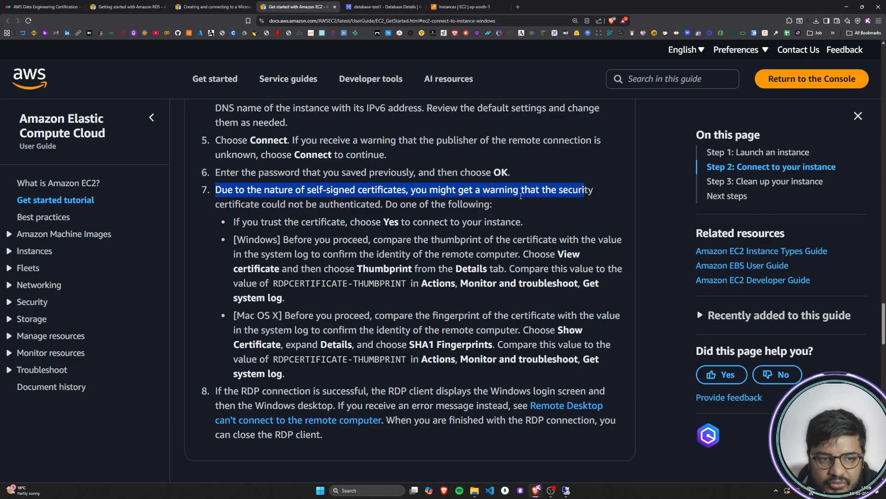
pyautogui.moveTo(230, 204); pyautogui.dragTo(492, 206)
pyautogui.click(298, 224)
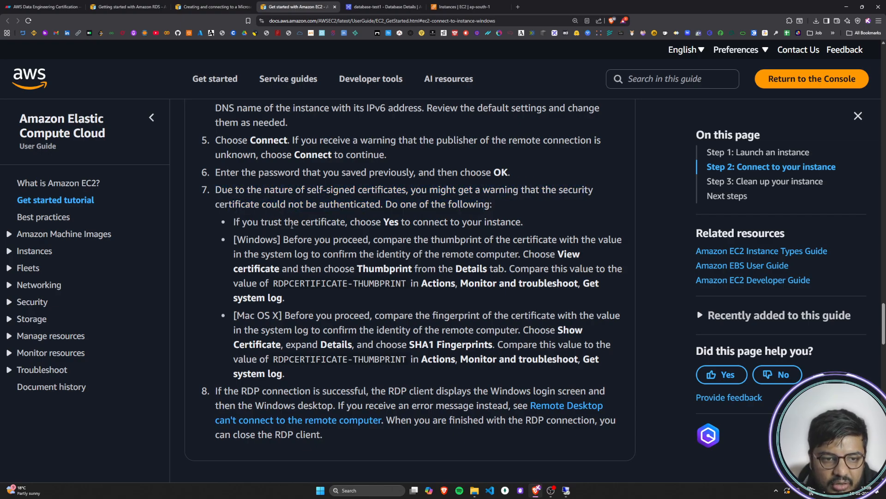
pyautogui.moveTo(240, 222); pyautogui.dragTo(517, 226)
pyautogui.click(323, 236)
pyautogui.moveTo(232, 241); pyautogui.dragTo(469, 239)
pyautogui.click(333, 241)
pyautogui.click(471, 236)
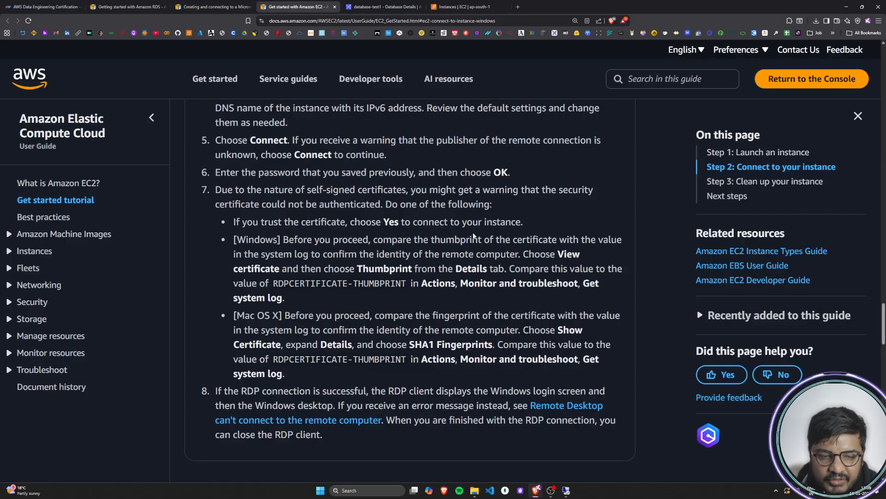
pyautogui.moveTo(236, 223); pyautogui.dragTo(523, 227)
pyautogui.click(525, 227)
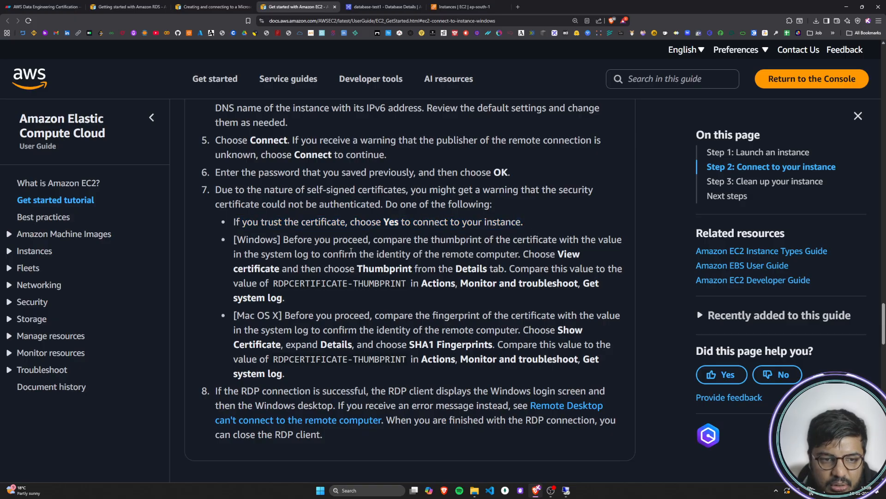
# Step: Highlight step 7's Windows instructions for comparing the certificate thumbprint with the system log, and the Mac OS X fingerprint instructions
pyautogui.moveTo(283, 244); pyautogui.dragTo(620, 239)
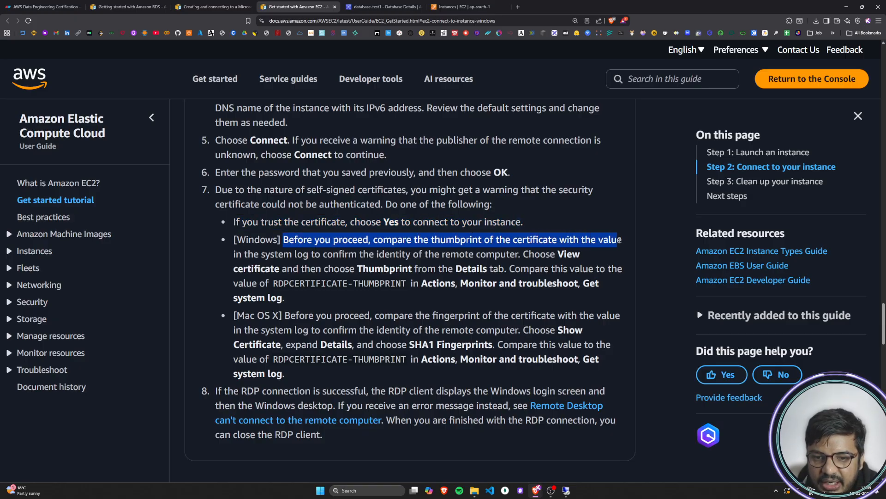
pyautogui.moveTo(242, 255); pyautogui.dragTo(580, 254)
pyautogui.moveTo(244, 269); pyautogui.dragTo(591, 283)
pyautogui.click(346, 312)
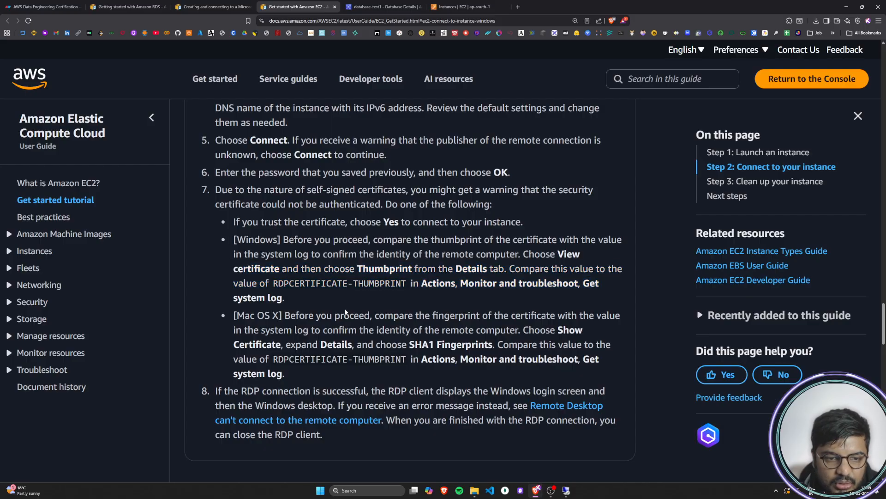
pyautogui.scroll(-1, 336, 311)
pyautogui.moveTo(236, 280); pyautogui.dragTo(360, 355)
pyautogui.click(292, 345)
# Step: Highlight step 8 on what a successful RDP connection displays and the Remote Desktop troubleshooting link, and skim the clean-up section
pyautogui.scroll(-2, 258, 334)
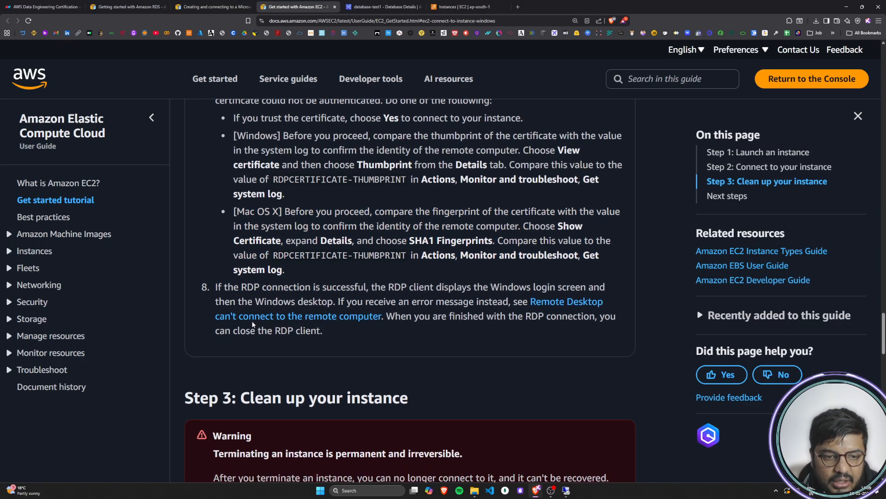
pyautogui.moveTo(222, 287); pyautogui.dragTo(605, 285)
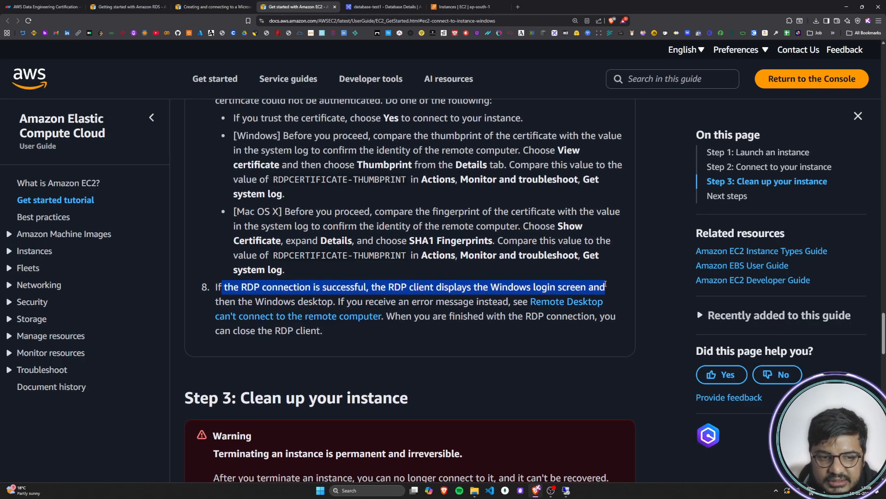
pyautogui.moveTo(218, 301); pyautogui.dragTo(527, 301)
pyautogui.moveTo(386, 318); pyautogui.dragTo(530, 302)
pyautogui.scroll(-8, 373, 324)
pyautogui.scroll(-4, 373, 325)
pyautogui.scroll(12, 331, 70)
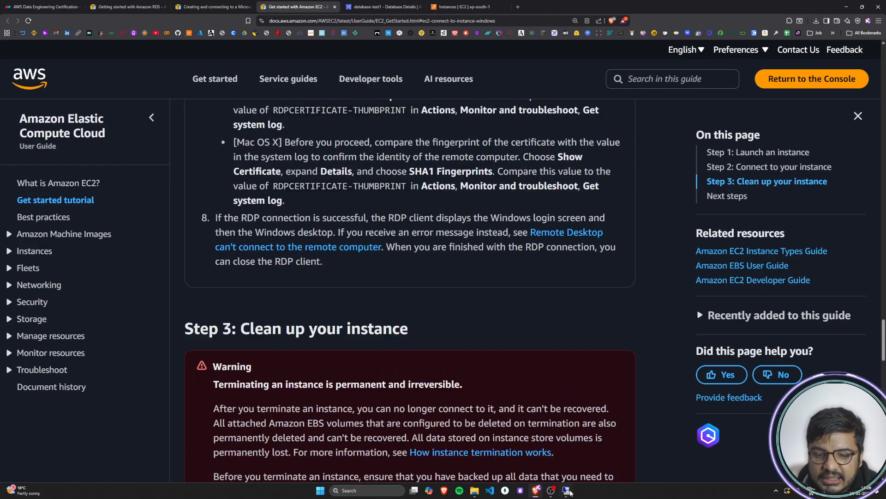
# Step: Bring up the ec2-database-connect remote desktop window, enlarge and reposition it over the guide, and minimize it again
pyautogui.click(569, 490)
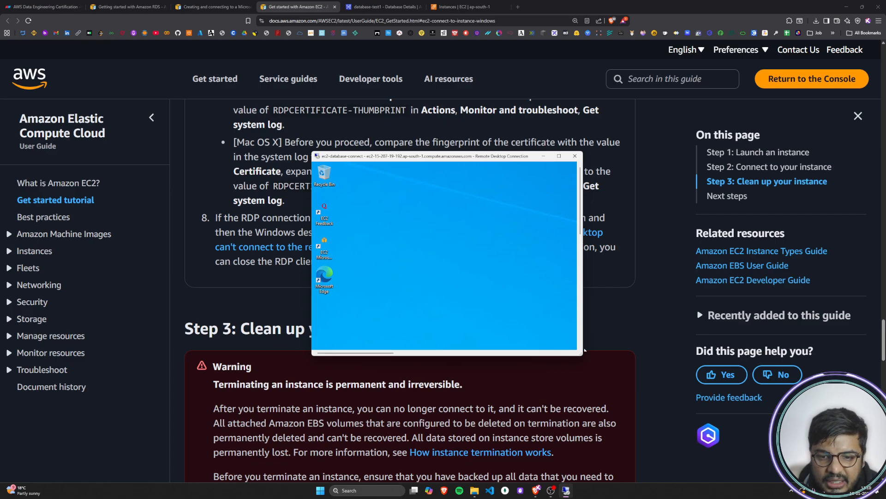
pyautogui.moveTo(583, 355); pyautogui.dragTo(760, 414)
pyautogui.moveTo(638, 161); pyautogui.dragTo(505, 138)
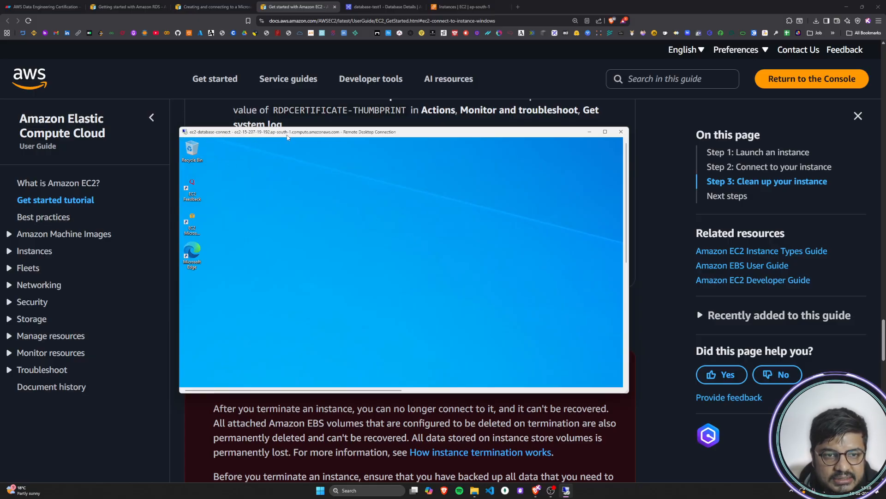
pyautogui.moveTo(339, 134)
pyautogui.mouseDown()
pyautogui.moveTo(329, 132)
pyautogui.moveTo(352, 135)
pyautogui.mouseUp()
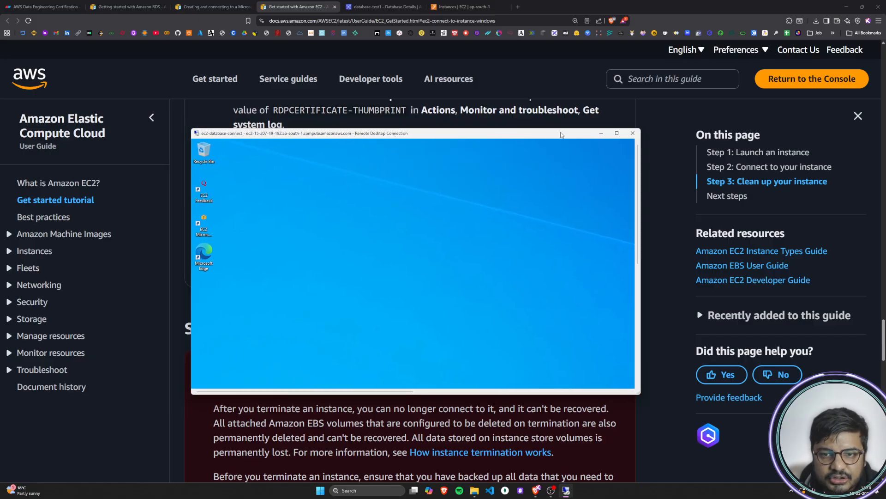
pyautogui.click(601, 133)
# Step: Return to the RDS SQL Server guide and highlight step 3 on installing the SSMS client on the EC2 instance
pyautogui.scroll(-5, 664, 272)
pyautogui.scroll(5, 538, 158)
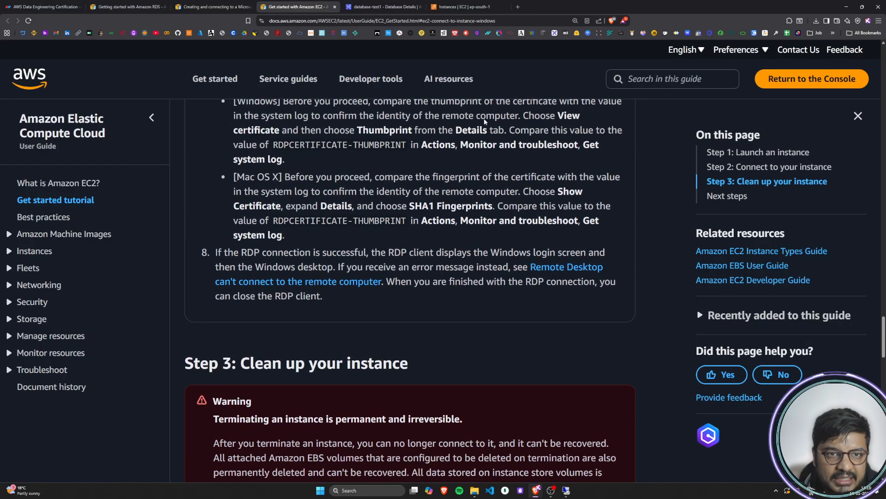
pyautogui.click(212, 6)
pyautogui.scroll(-1, 285, 252)
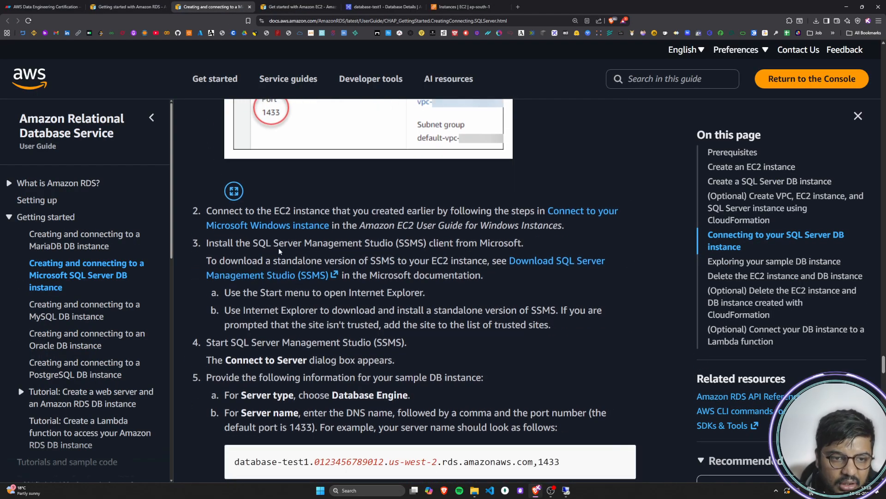
pyautogui.moveTo(207, 244); pyautogui.dragTo(533, 250)
pyautogui.click(533, 249)
pyautogui.moveTo(208, 260); pyautogui.dragTo(487, 261)
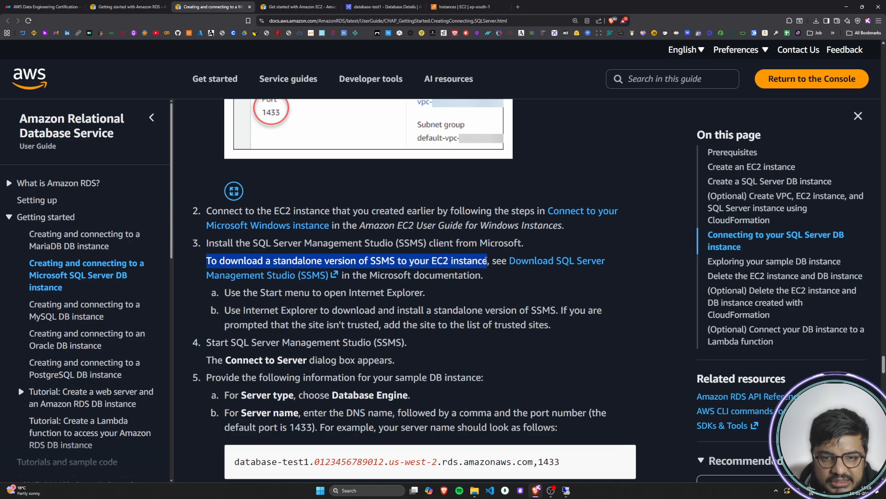
pyautogui.click(528, 279)
# Step: Open the guide's linked Download SQL Server Management Studio page and examine its installation overview and walkthrough steps
pyautogui.click(541, 264)
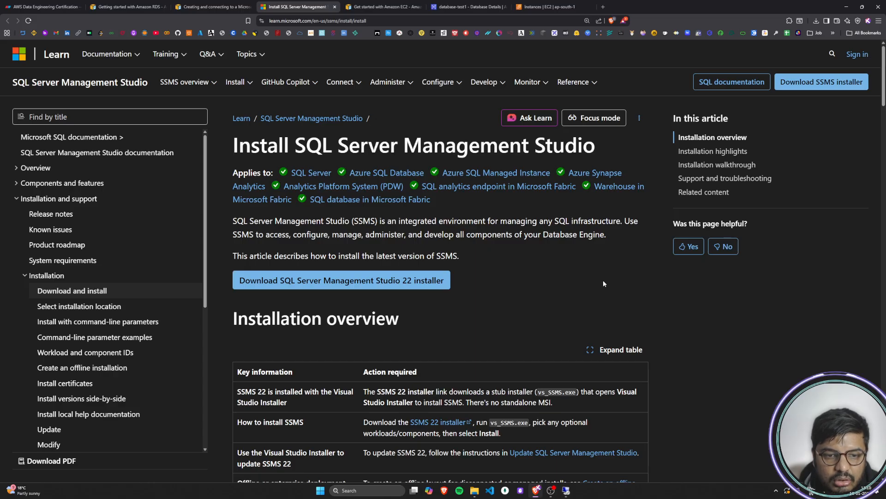
pyautogui.scroll(-5, 604, 283)
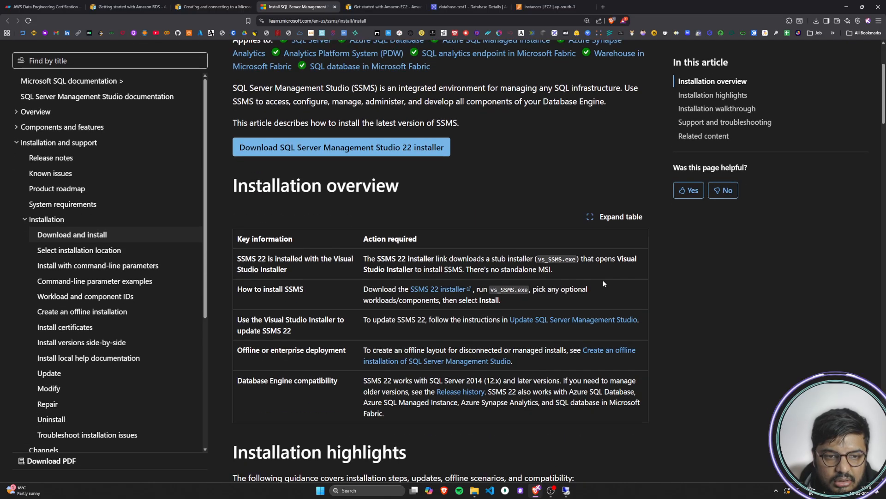
pyautogui.scroll(-3, 603, 280)
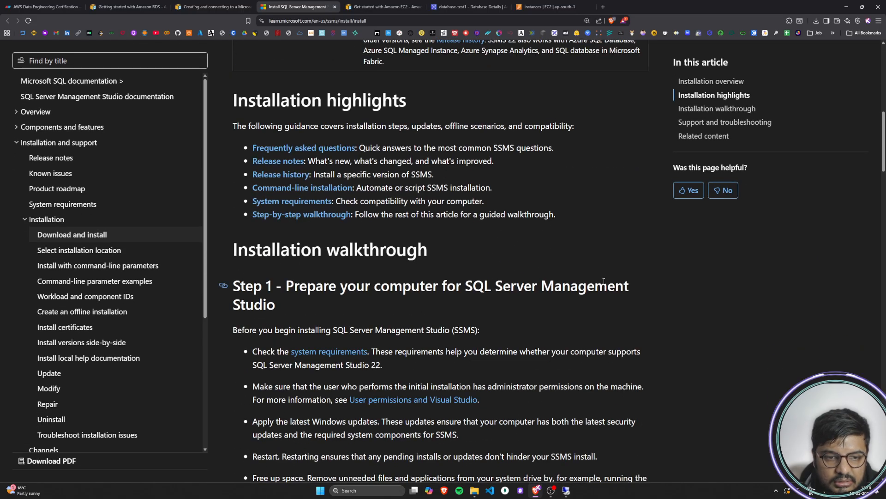
pyautogui.scroll(-5, 603, 282)
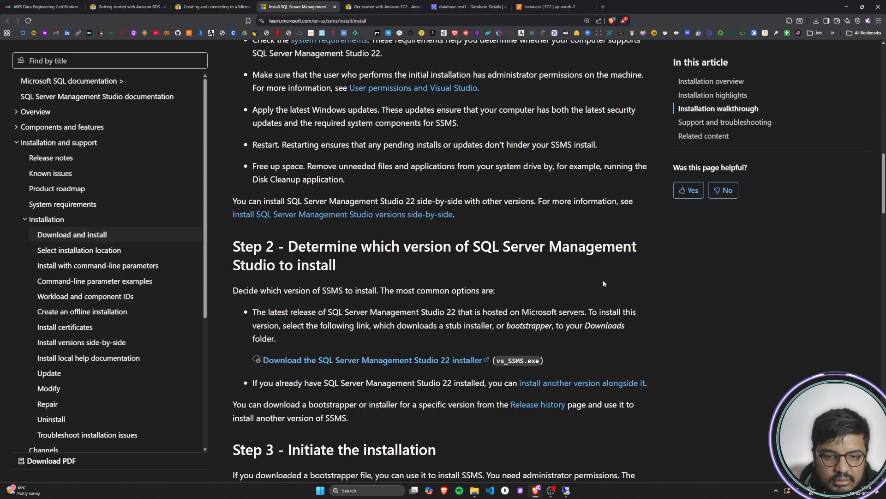
pyautogui.scroll(-3, 603, 284)
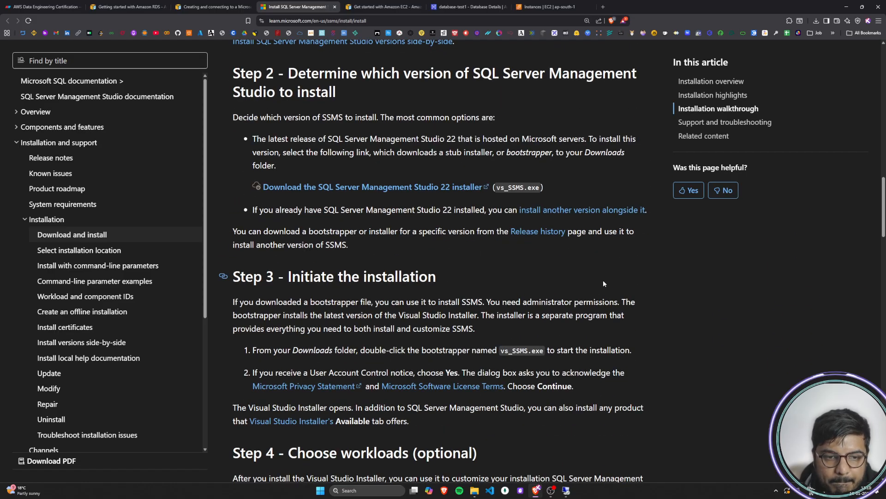
pyautogui.scroll(1, 603, 279)
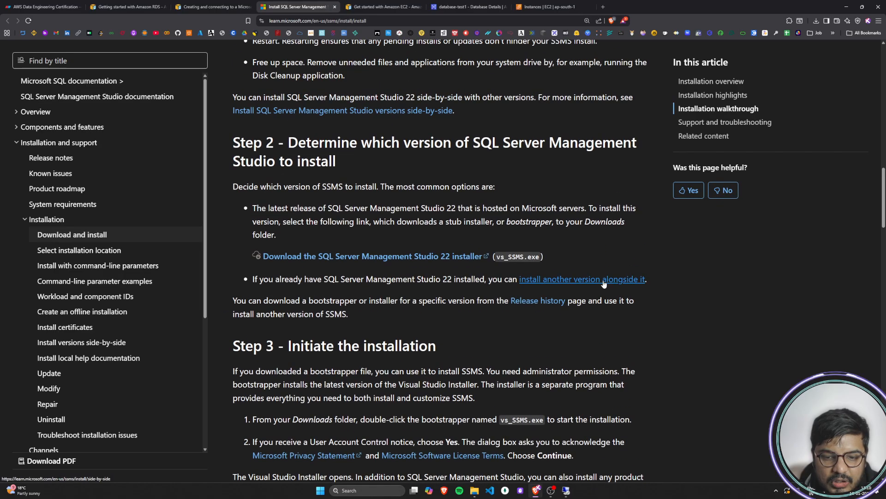
pyautogui.scroll(5, 604, 283)
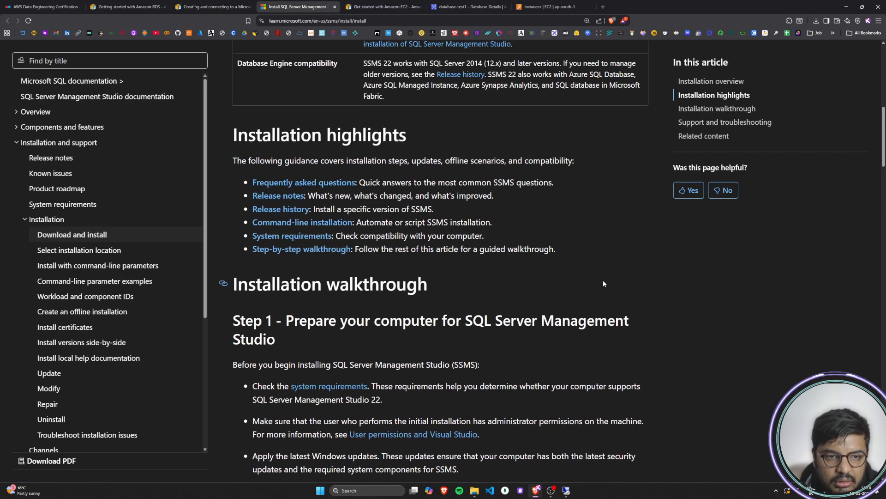
# Step: Try to download the SQL Server Management Studio 22 installer on the local computer, and switch to the remote desktop session
pyautogui.scroll(9, 602, 284)
pyautogui.click(375, 290)
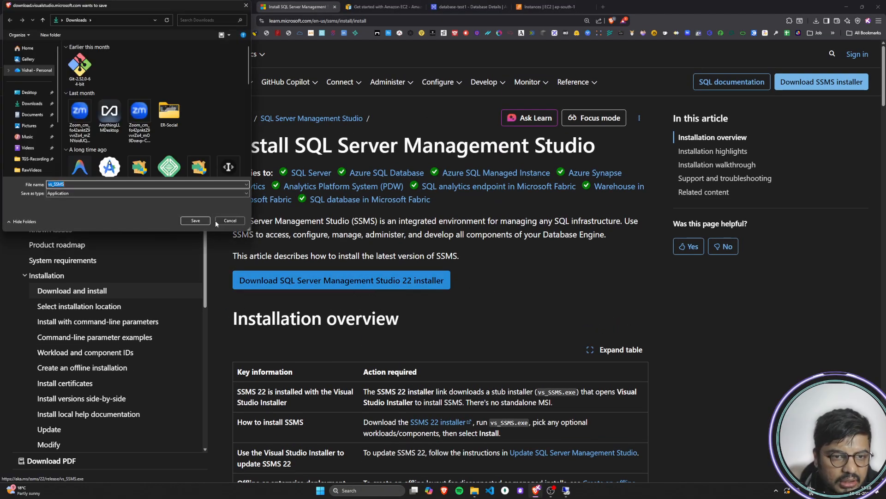
pyautogui.click(220, 222)
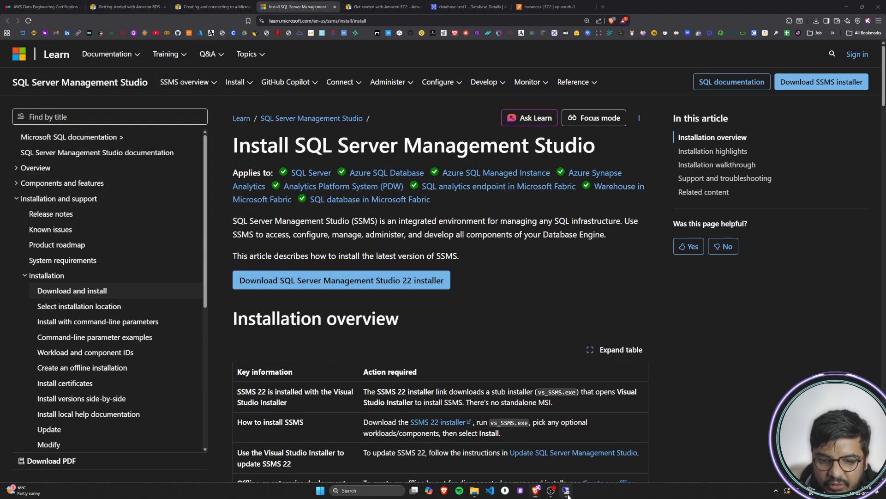
pyautogui.click(567, 491)
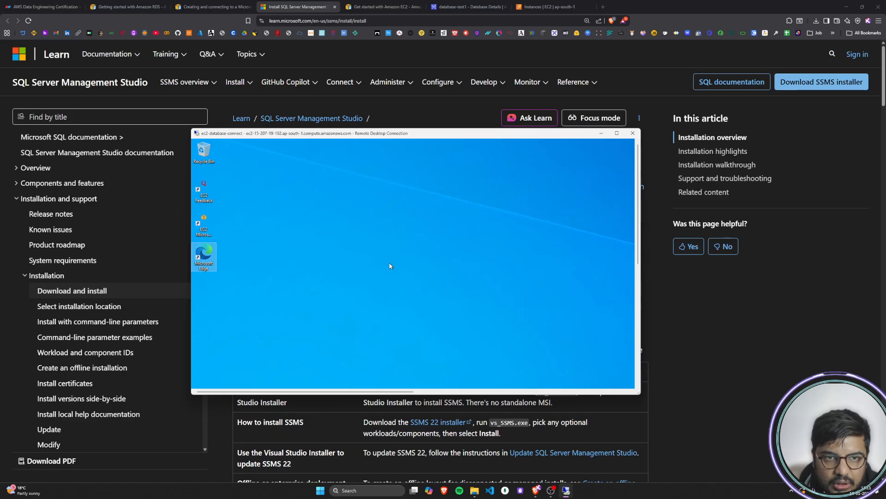
# Step: Return to the RDS guide and highlight the substeps on opening Internet Explorer and using it to download and install standalone SSMS
pyautogui.click(224, 6)
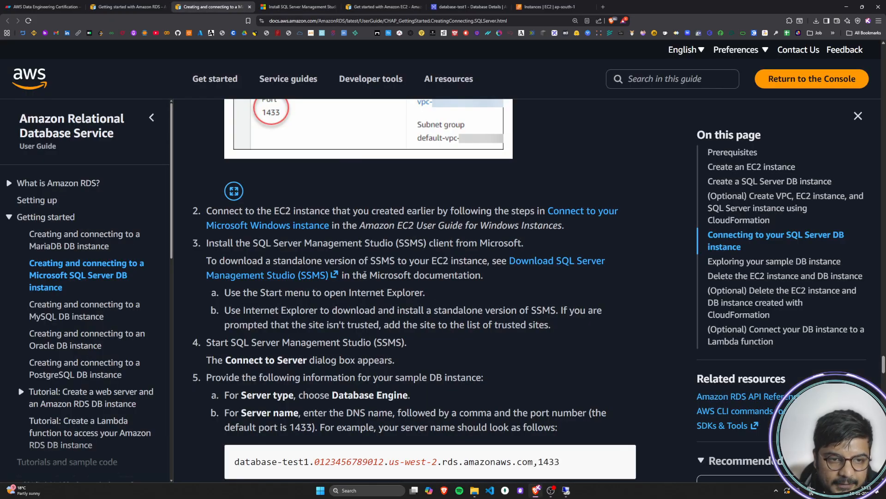
pyautogui.moveTo(211, 258); pyautogui.dragTo(485, 262)
pyautogui.click(430, 273)
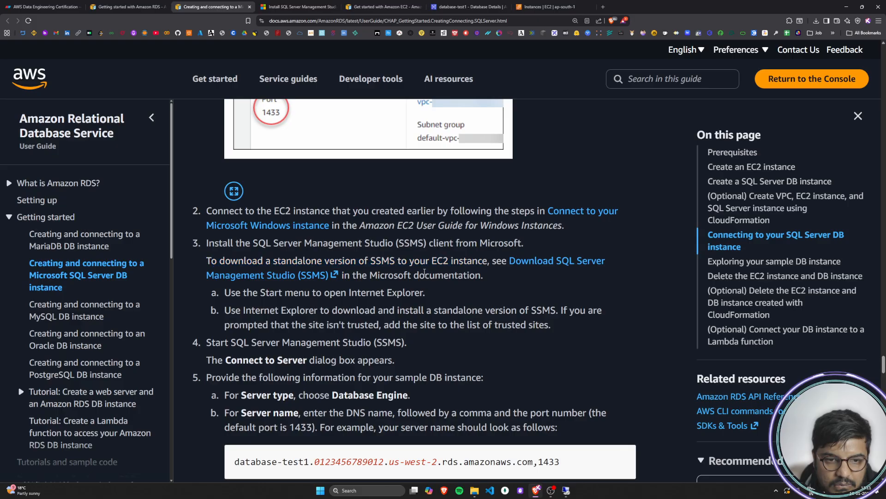
pyautogui.moveTo(227, 295); pyautogui.dragTo(426, 296)
pyautogui.click(427, 297)
pyautogui.scroll(-1, 415, 300)
pyautogui.moveTo(231, 276); pyautogui.dragTo(606, 279)
pyautogui.click(606, 279)
pyautogui.moveTo(234, 291); pyautogui.dragTo(552, 290)
pyautogui.click(572, 351)
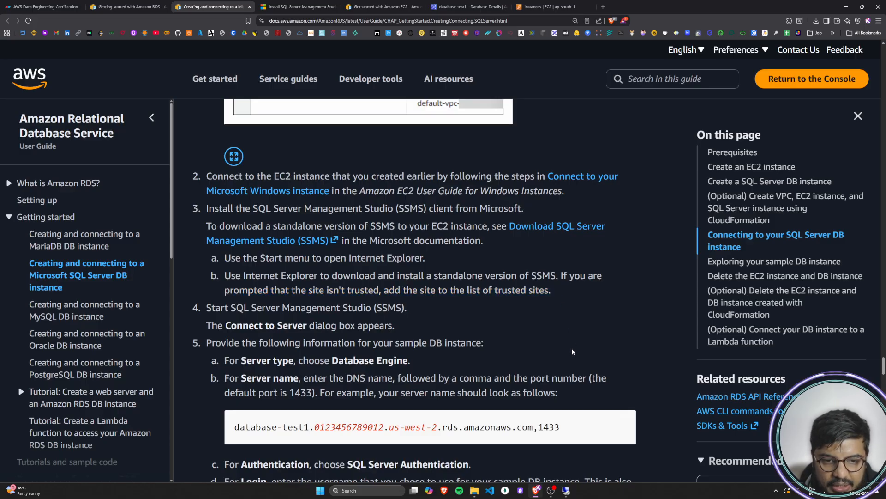
# Step: In the remote session, complete the Microsoft Edge first-run setup without signing in or adding Google data, accepting the remaining default options
pyautogui.click(565, 490)
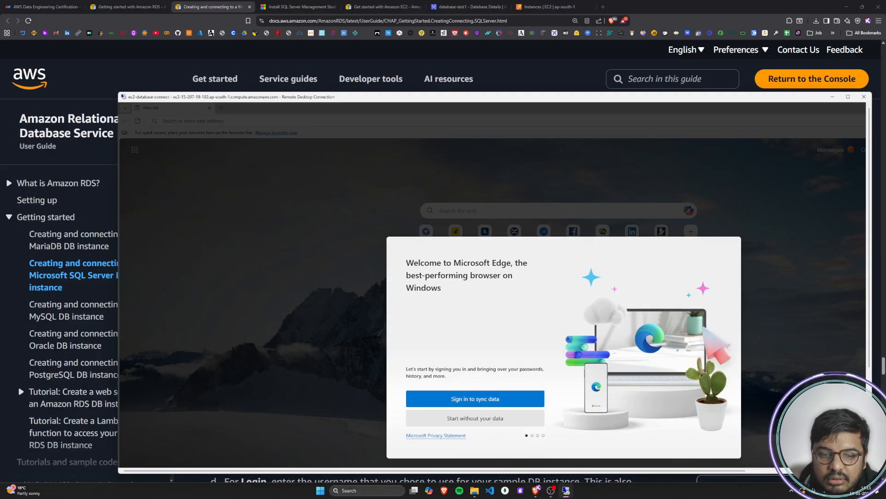
pyautogui.click(493, 419)
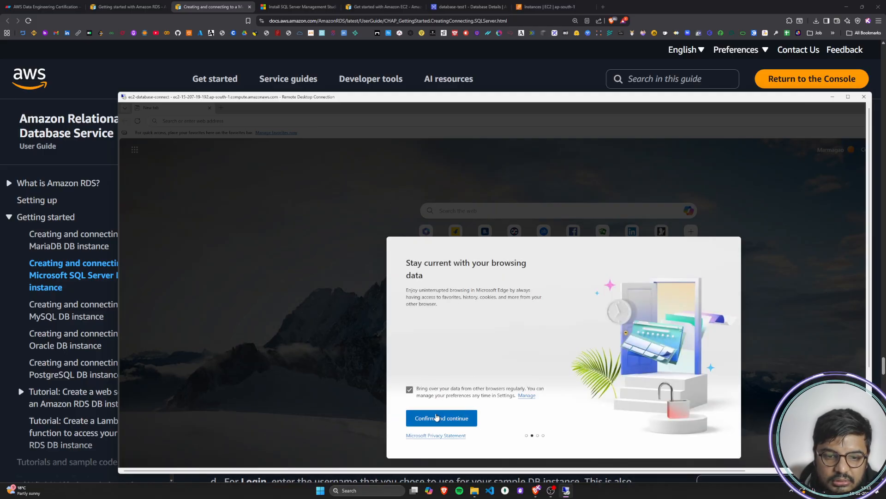
pyautogui.click(436, 417)
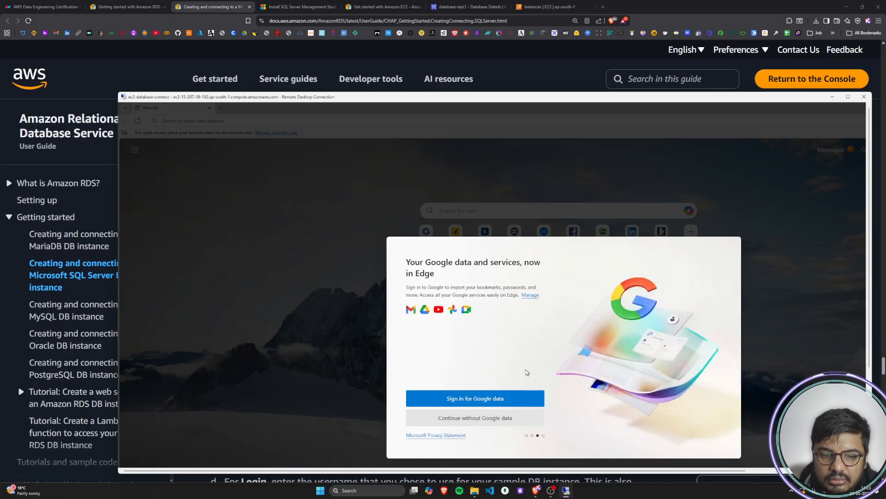
pyautogui.click(470, 419)
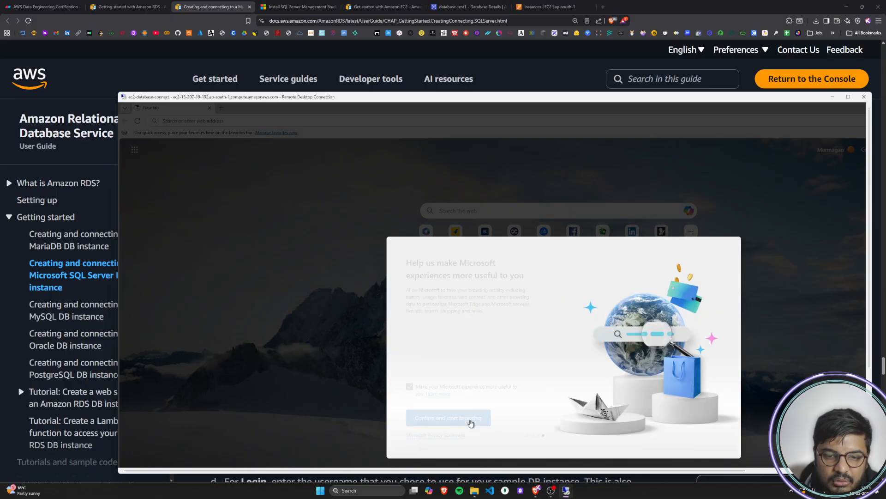
pyautogui.click(462, 419)
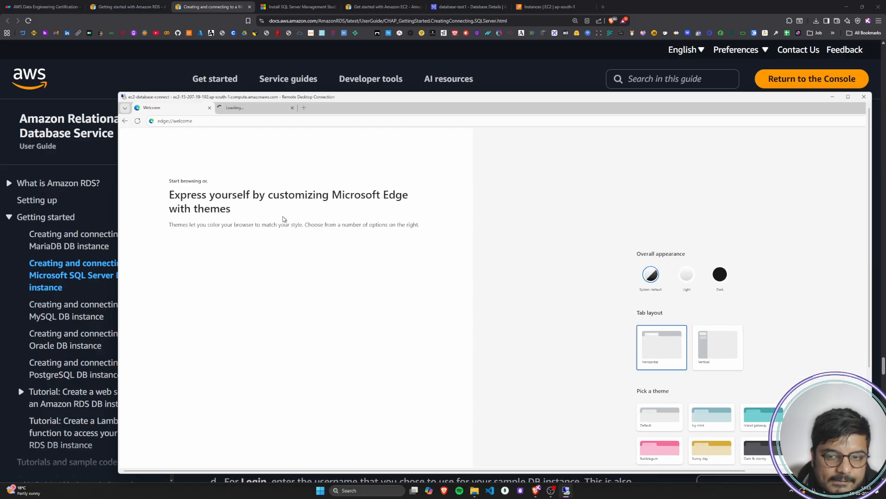
# Step: Set Edge's overall appearance to Dark, and close both welcome pages, leaving only a blank new tab
pyautogui.click(715, 275)
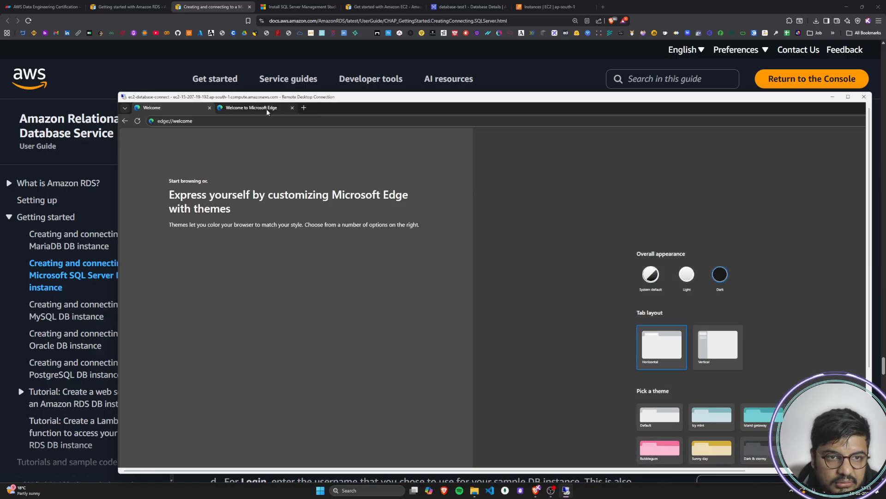
pyautogui.click(267, 109)
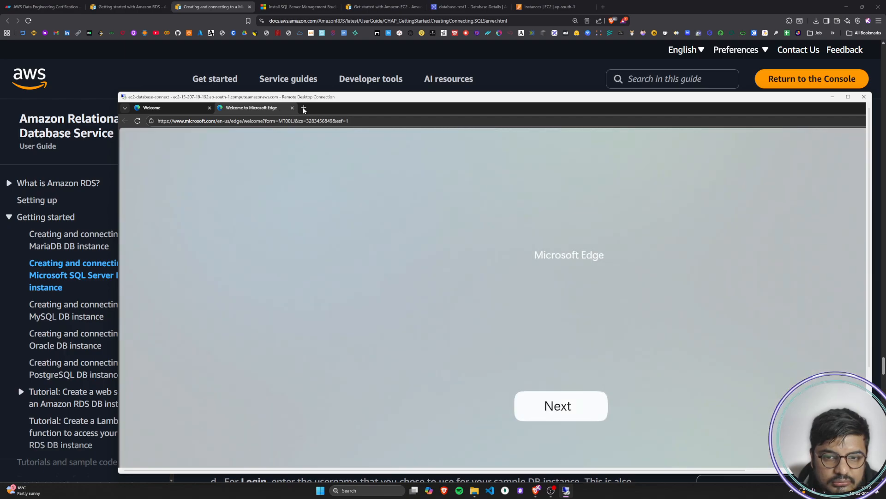
pyautogui.click(303, 108)
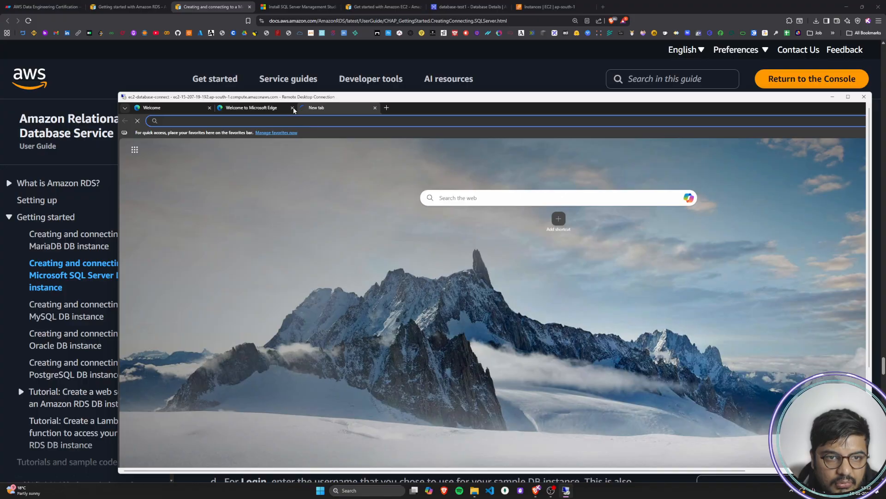
pyautogui.click(293, 108)
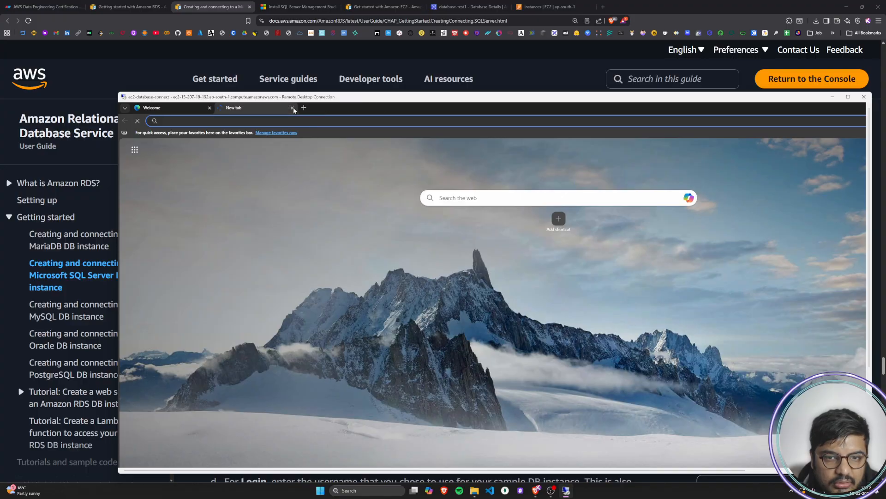
pyautogui.click(209, 107)
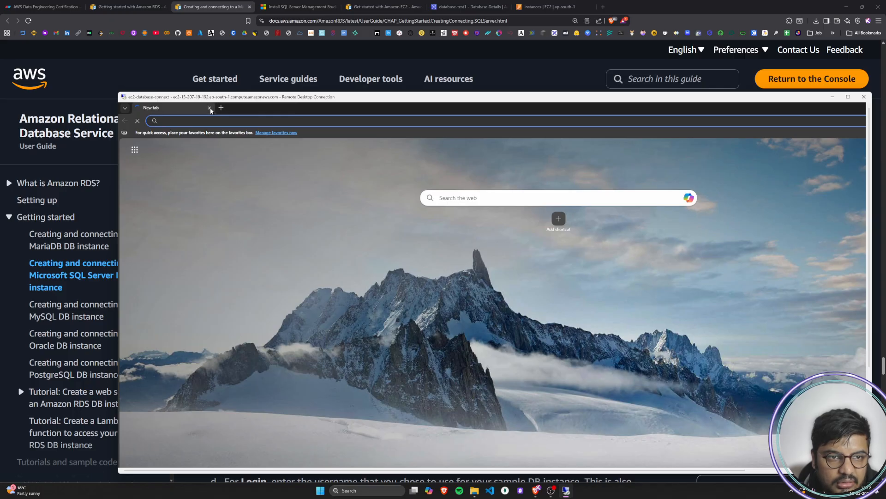
# Step: Copy the web address of the Install SQL Server Management Studio page on the local computer and return to the remote desktop session
pyautogui.click(832, 96)
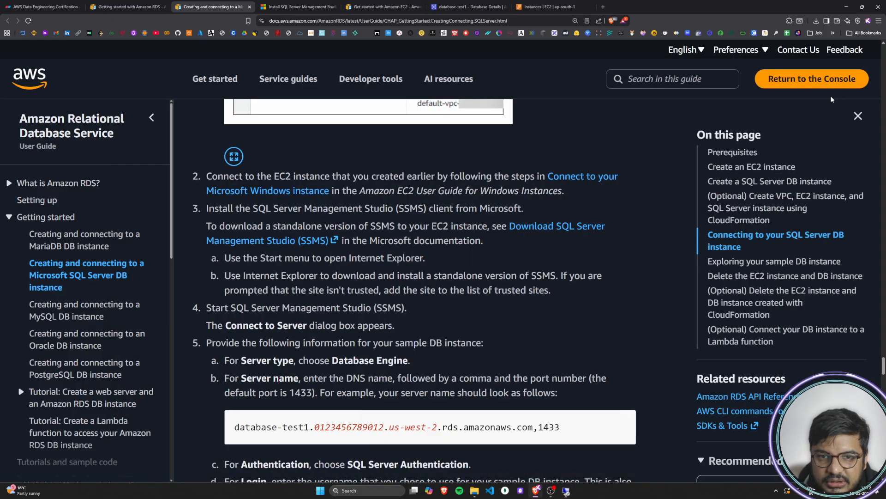
pyautogui.click(317, 9)
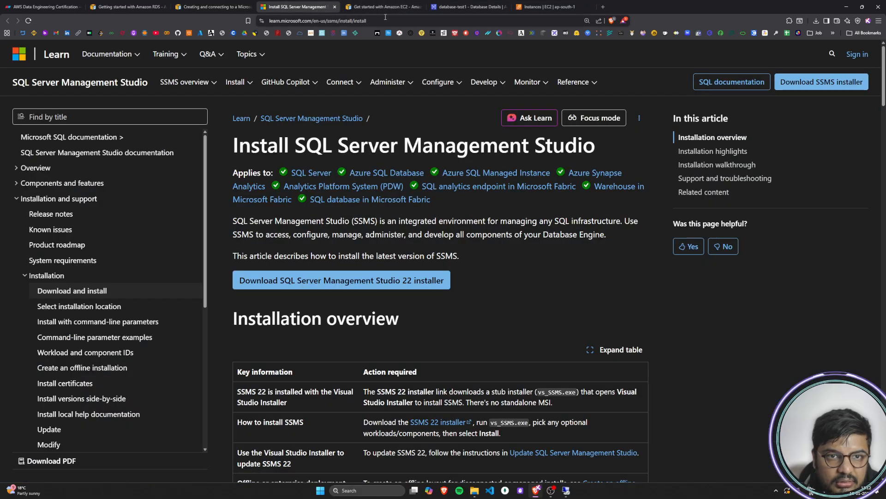
pyautogui.click(402, 22)
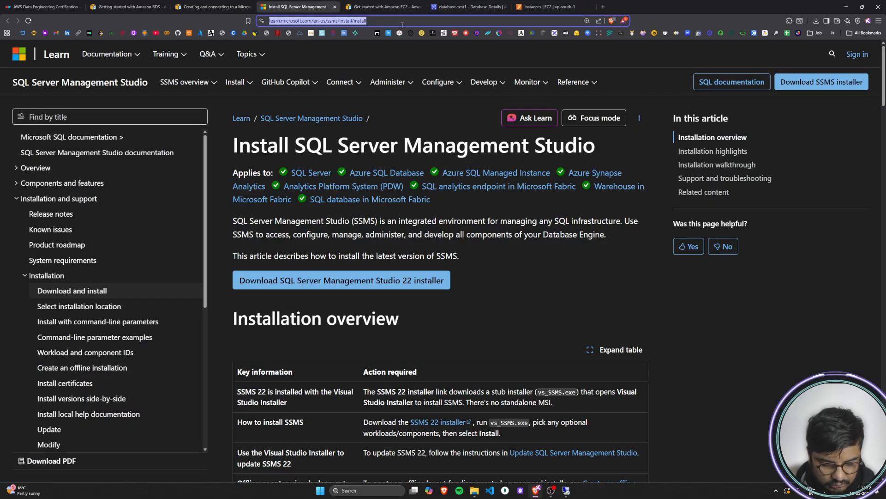
pyautogui.click(566, 490)
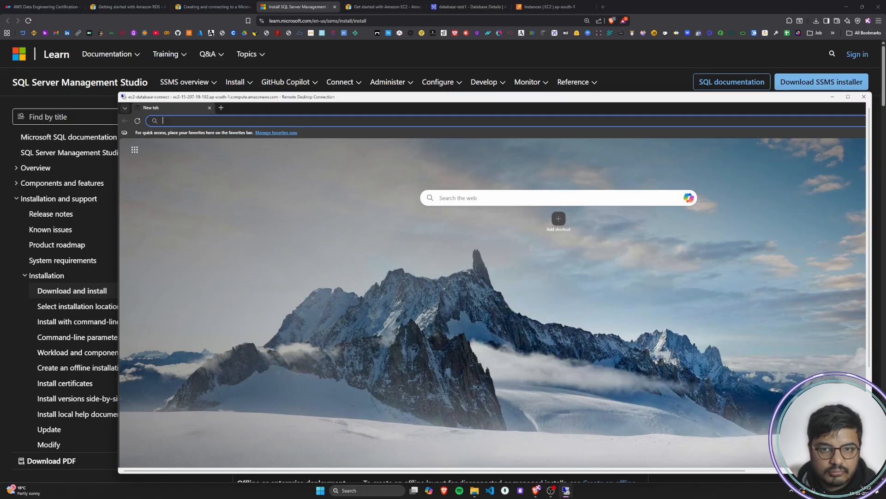
pyautogui.hotkey('alt', 'Tab')
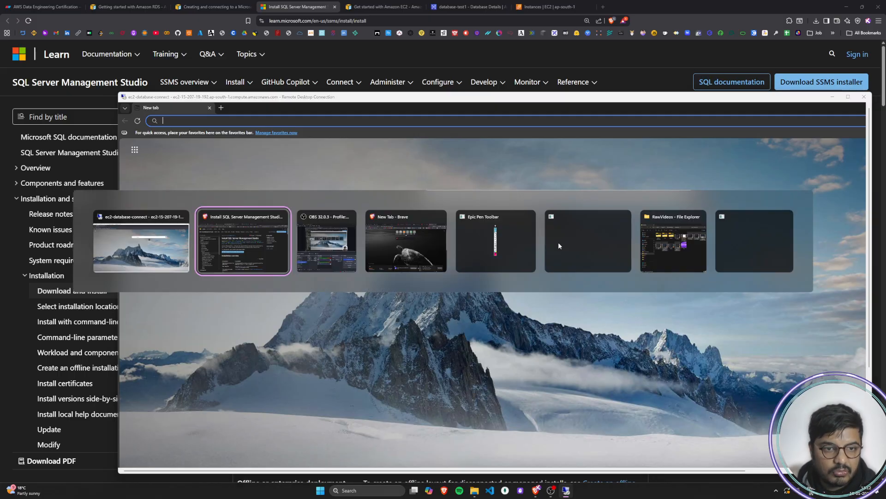
pyautogui.click(692, 339)
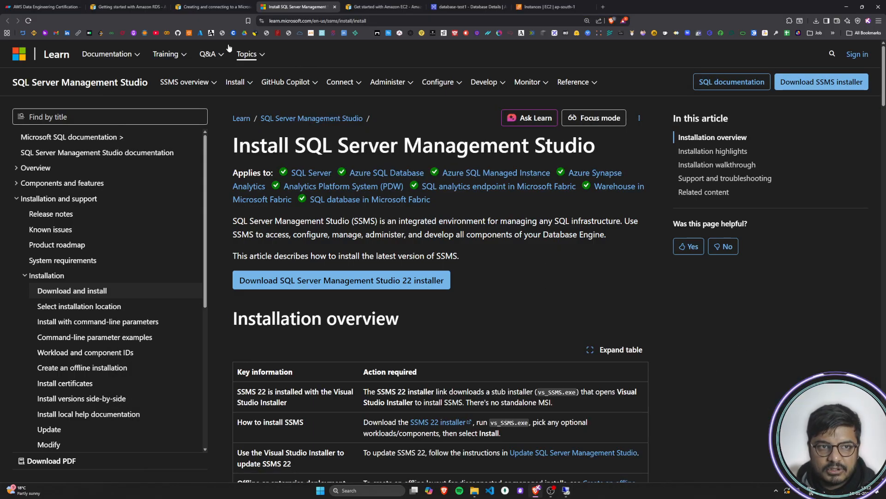
pyautogui.click(201, 9)
pyautogui.click(570, 491)
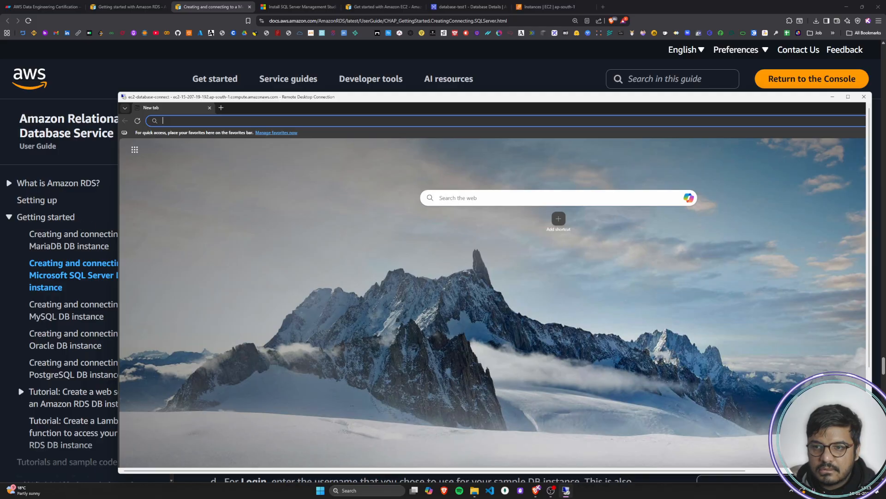
# Step: Close the remote session and try to reconnect using the downloaded ec2-database-connect file, turning off publisher prompts for this computer
pyautogui.moveTo(567, 489)
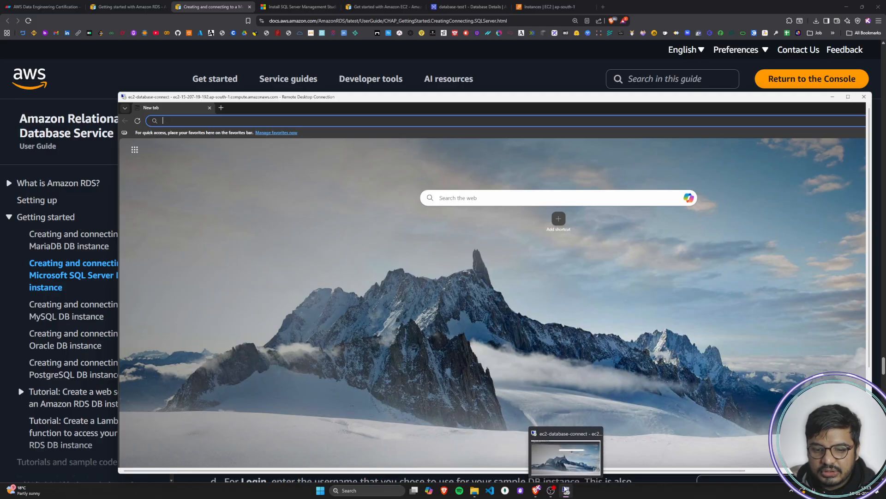
pyautogui.click(596, 433)
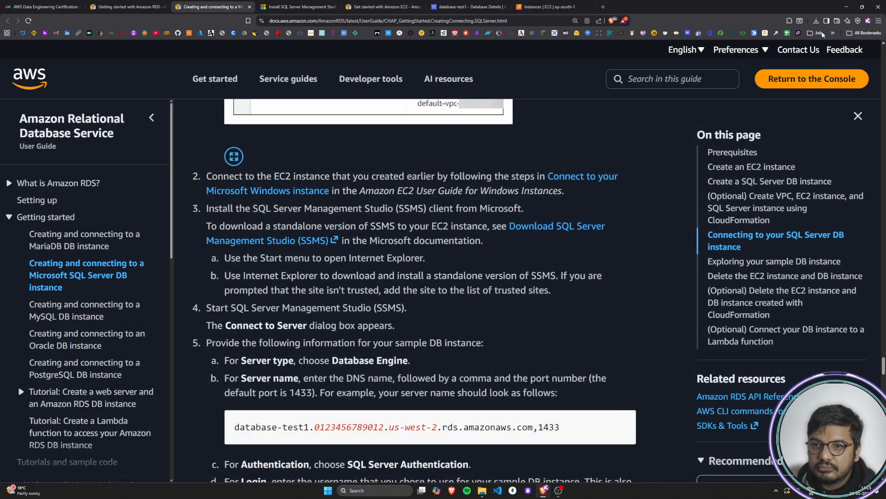
pyautogui.click(816, 21)
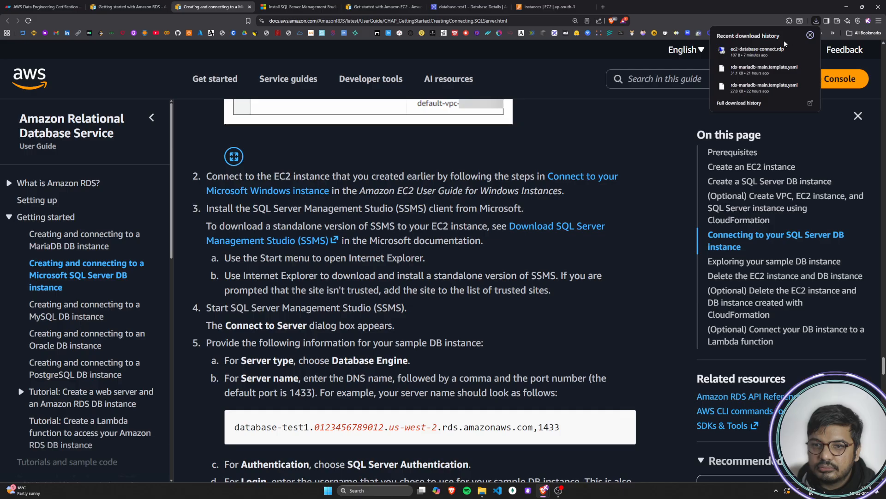
pyautogui.click(764, 52)
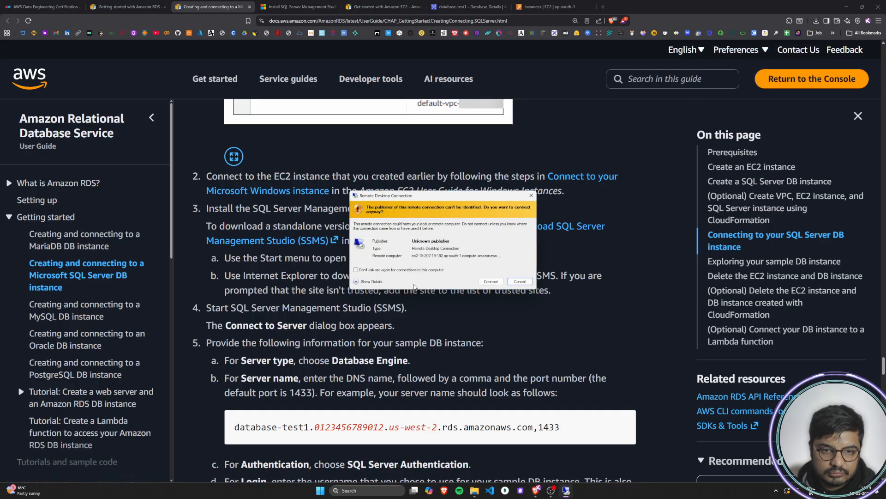
pyautogui.click(356, 270)
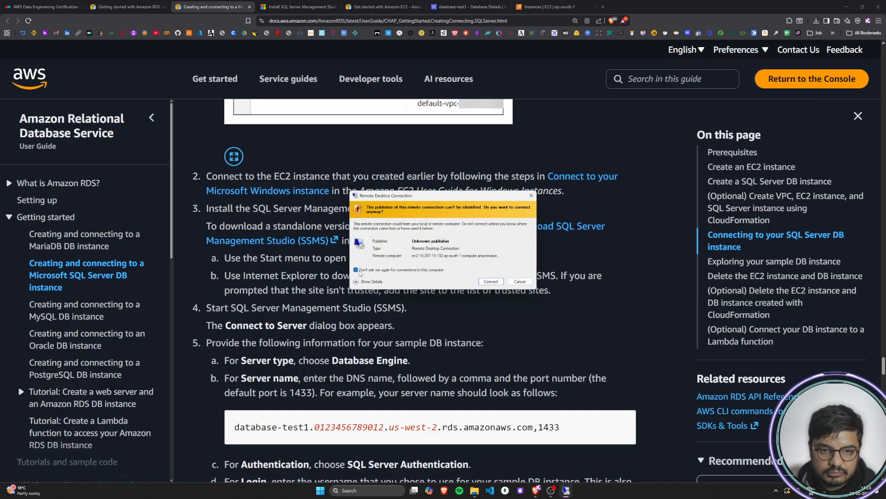
pyautogui.click(490, 282)
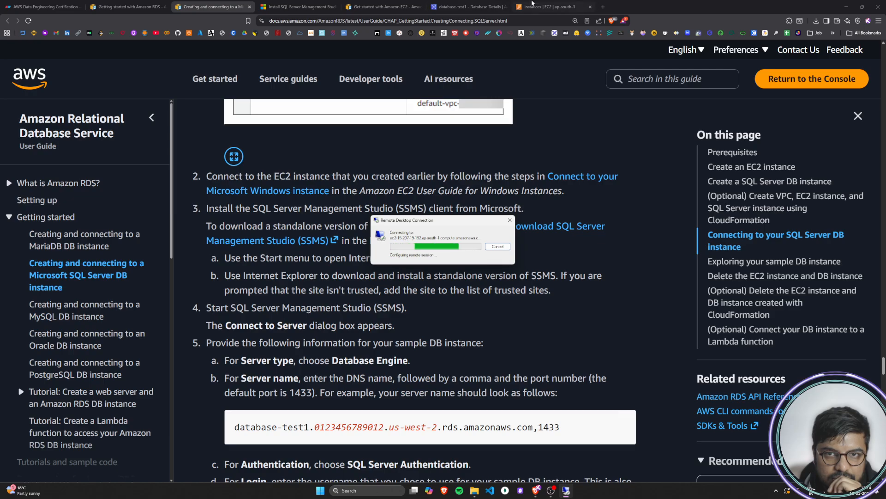
pyautogui.click(531, 5)
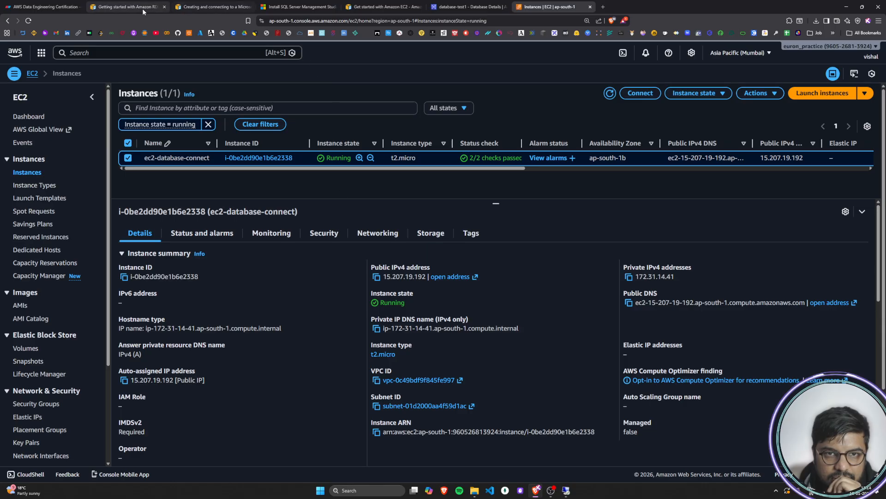
pyautogui.click(566, 490)
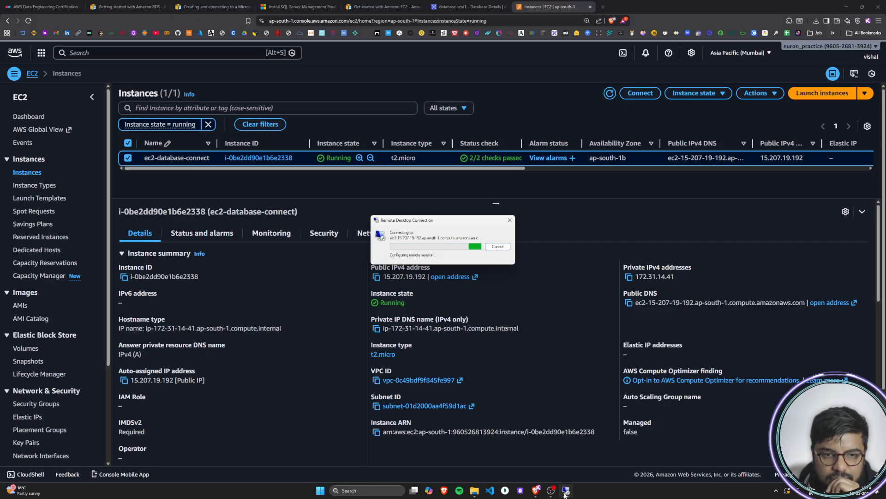
pyautogui.click(510, 220)
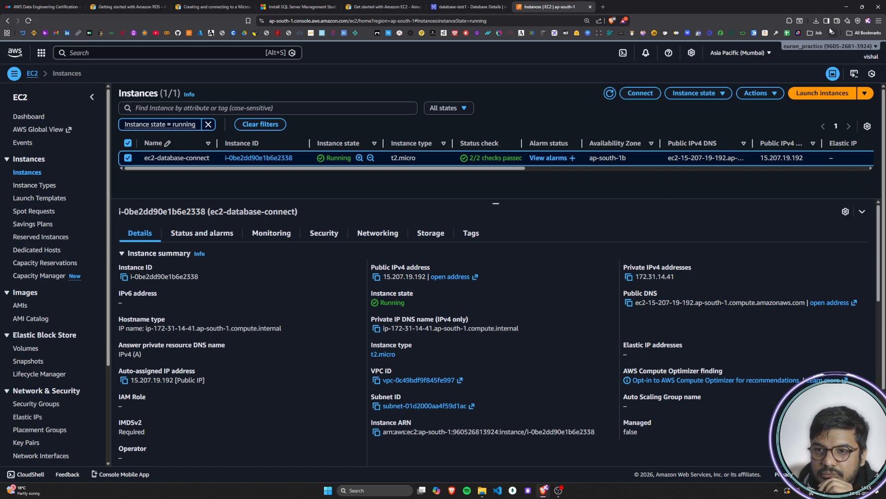
# Step: Reconnect to ec2-database-connect from the downloaded remote desktop file, entering the Administrator password and accepting the unverified certificate
pyautogui.click(816, 21)
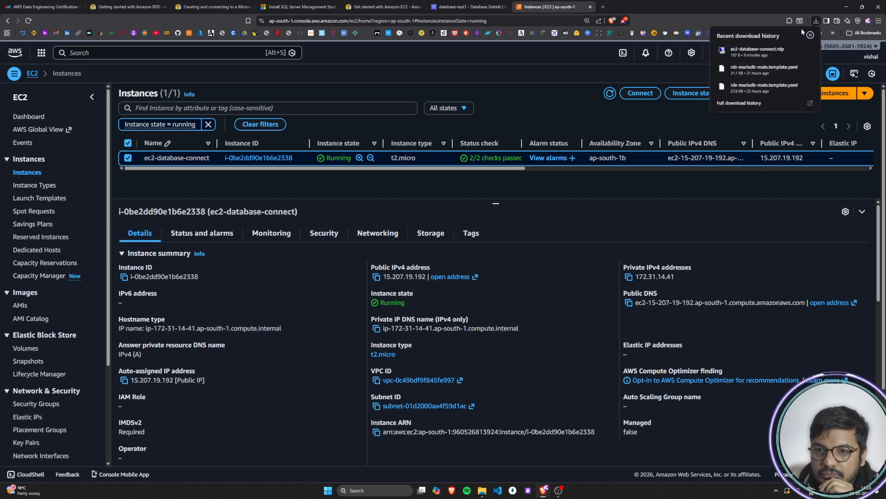
pyautogui.click(783, 49)
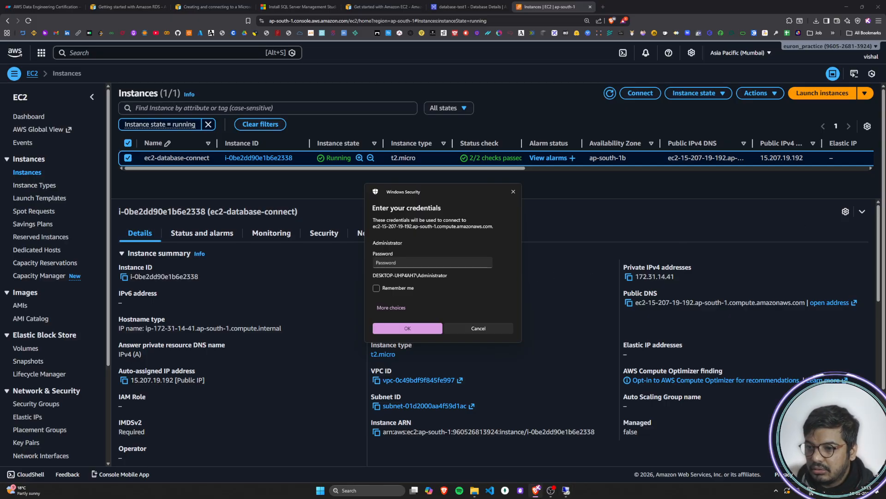
pyautogui.click(395, 261)
pyautogui.hotkey('ctrl', 'v')
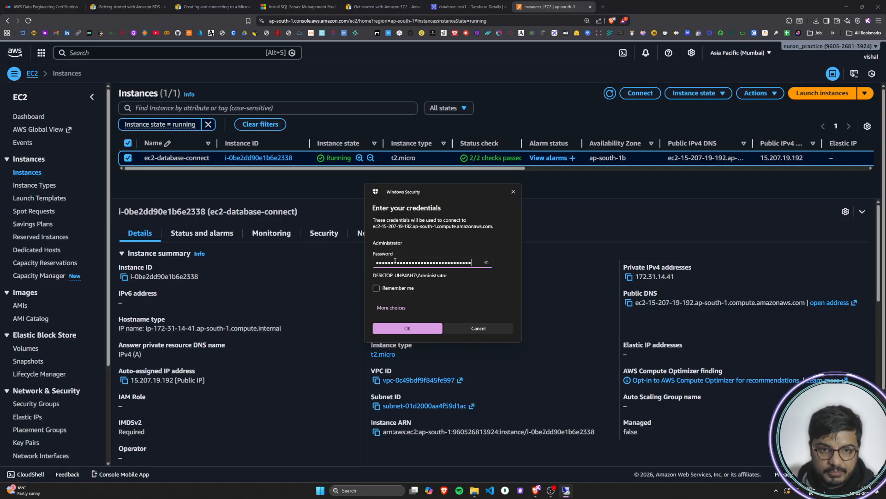
pyautogui.click(404, 327)
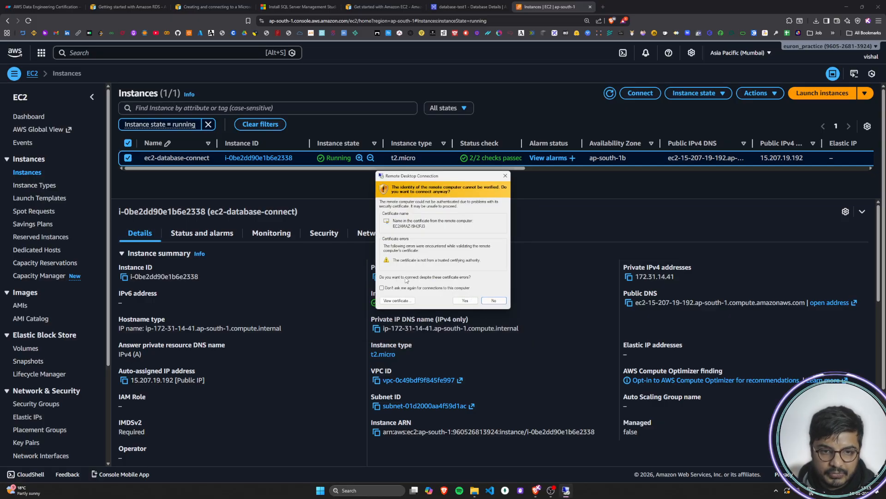
pyautogui.click(465, 301)
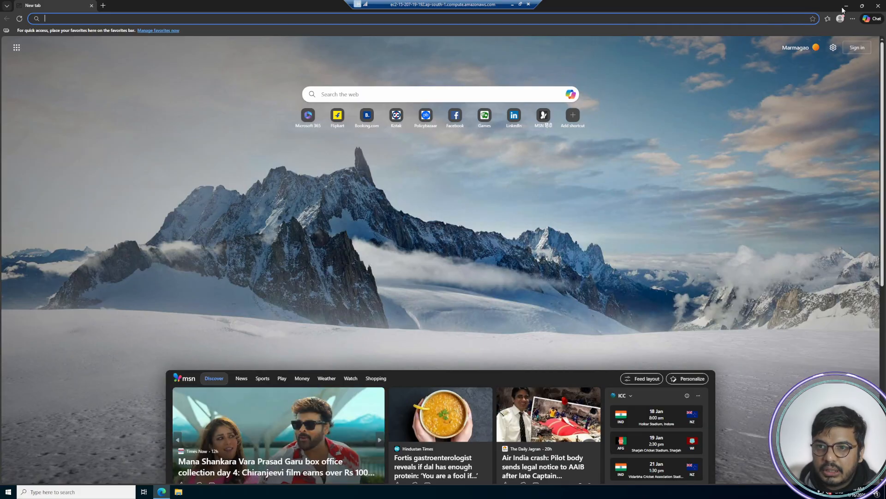
# Step: Switch to the local browser, copy the address of the Install SQL Server Management Studio page, and return to the remote desktop session
pyautogui.hotkey('alt', 'Tab')
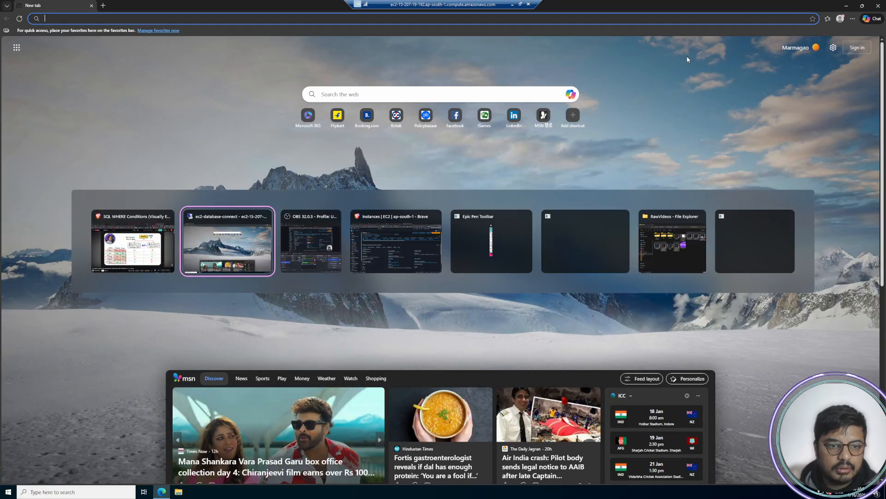
pyautogui.click(398, 252)
pyautogui.click(300, 7)
pyautogui.click(387, 23)
pyautogui.hotkey('ctrl', 'c')
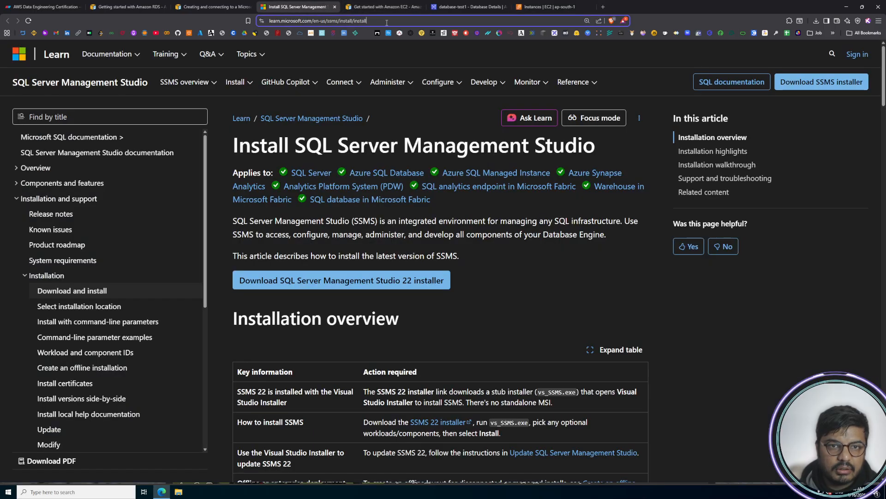
pyautogui.hotkey('alt', 'Tab')
pyautogui.hotkey('alt', 'Tab')
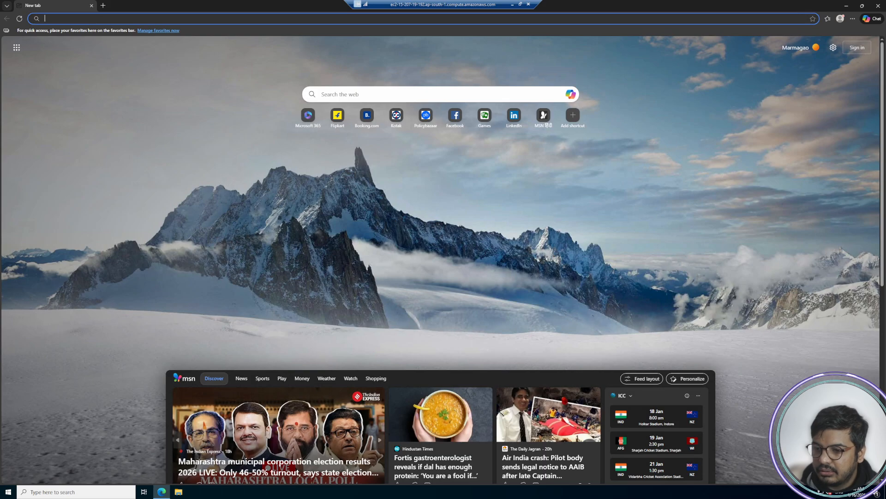
pyautogui.click(75, 18)
pyautogui.hotkey('ctrl', 'v')
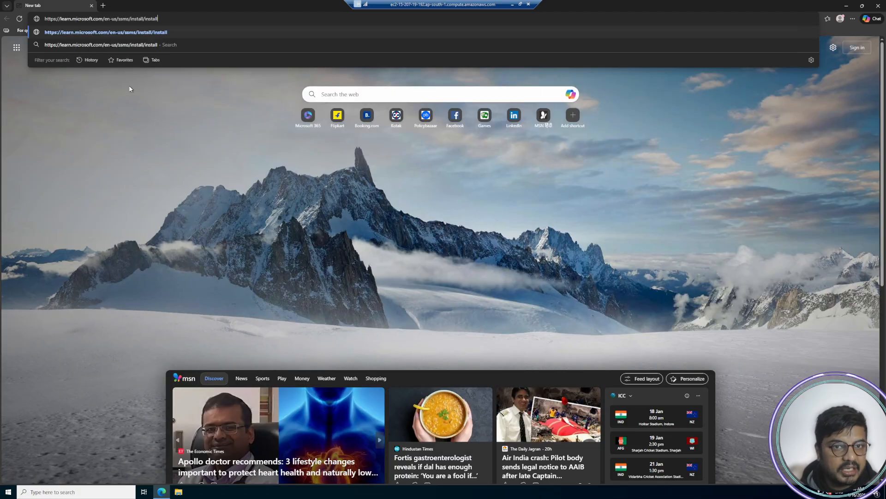
pyautogui.press('Return')
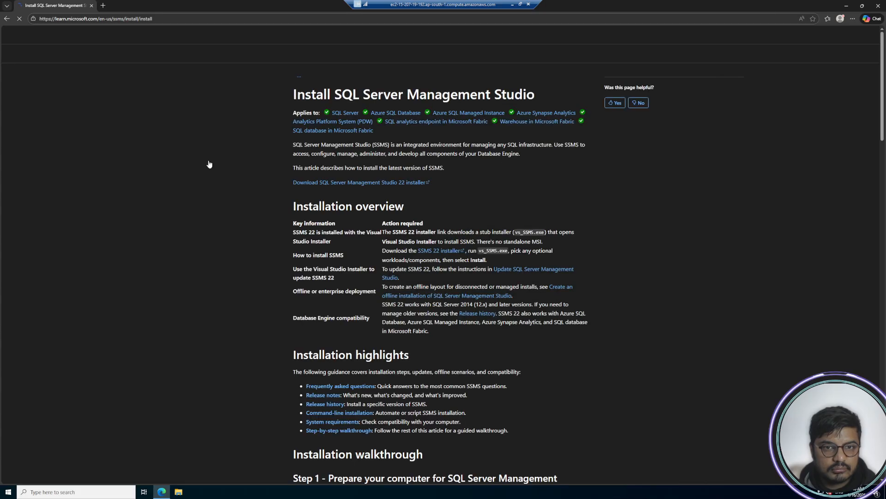
pyautogui.click(390, 187)
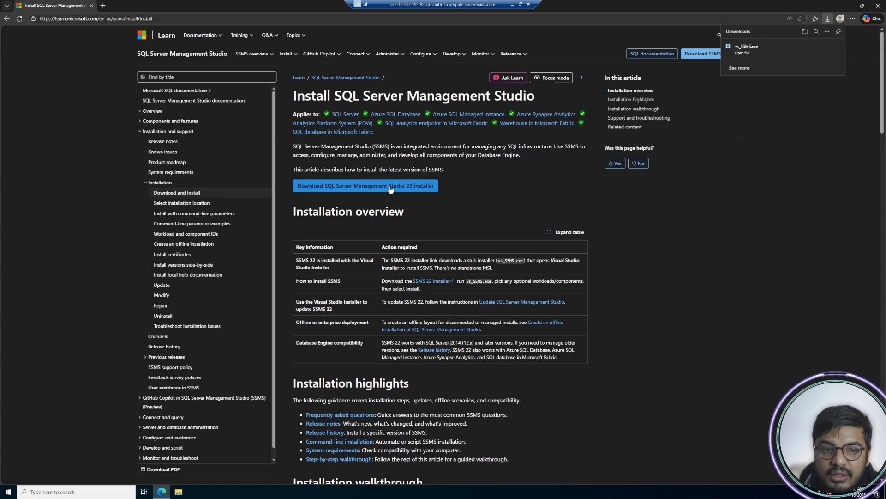
# Step: Run vs_SSMS.exe from the Downloads folder and continue through the Visual Studio Installer setup, keeping the Install while downloading option
pyautogui.click(827, 47)
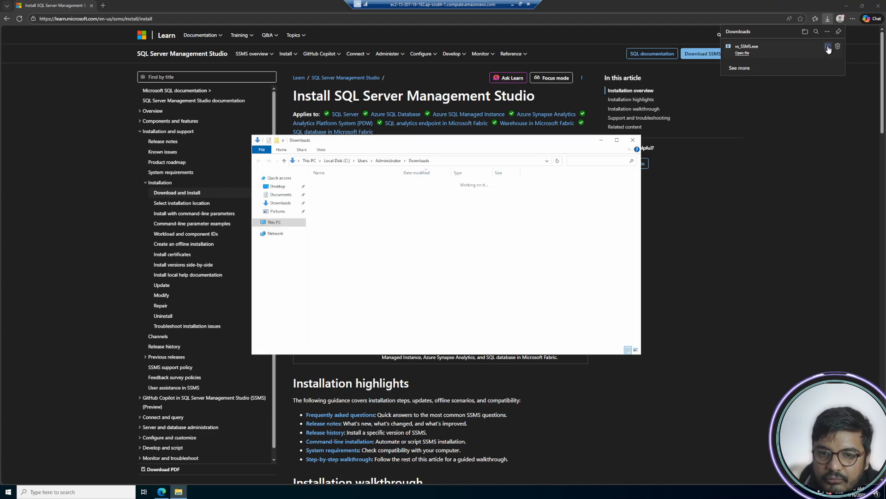
pyautogui.doubleClick(328, 192)
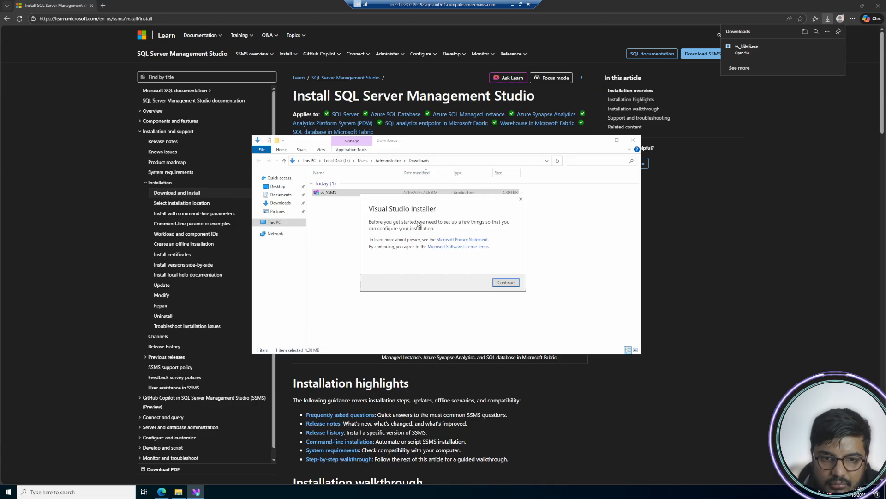
pyautogui.click(505, 283)
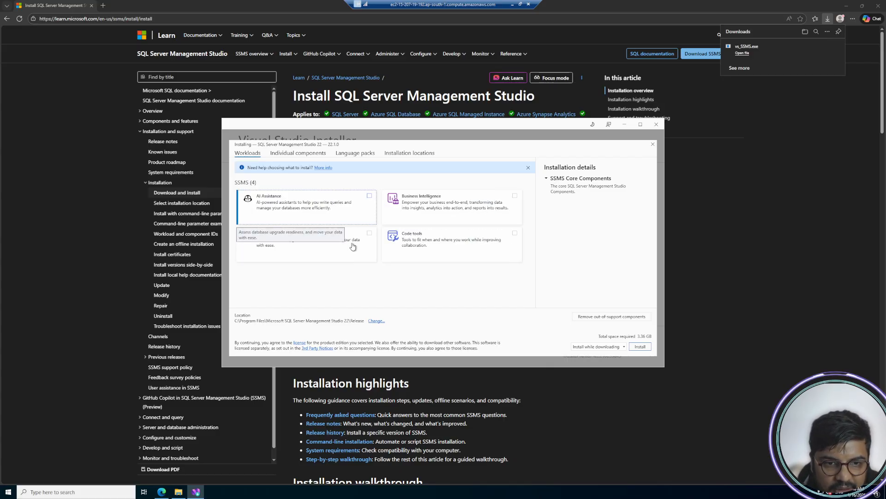
pyautogui.click(622, 349)
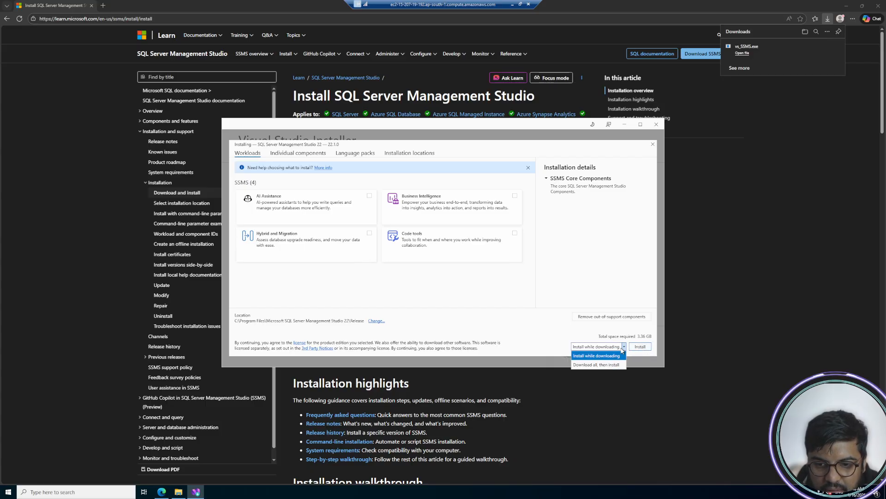
pyautogui.click(623, 349)
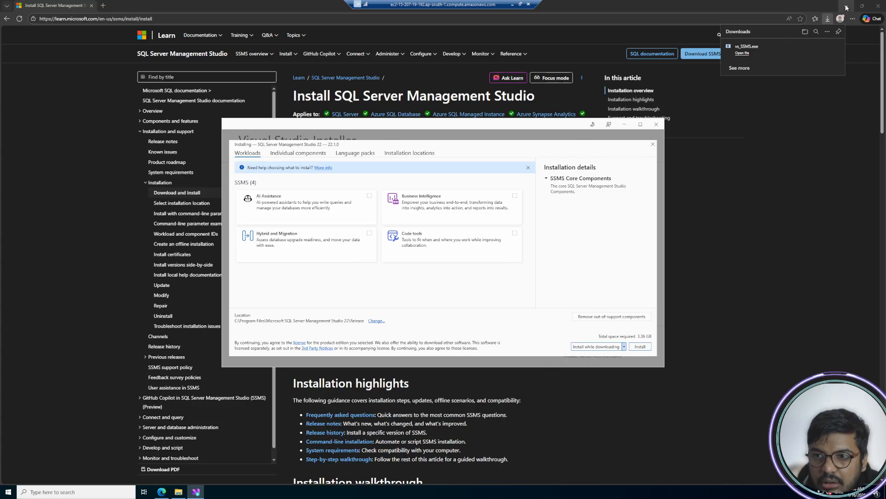
# Step: Restore the remote session to a smaller window, move it aside, and close the local Install SQL Server Management Studio tab
pyautogui.click(520, 4)
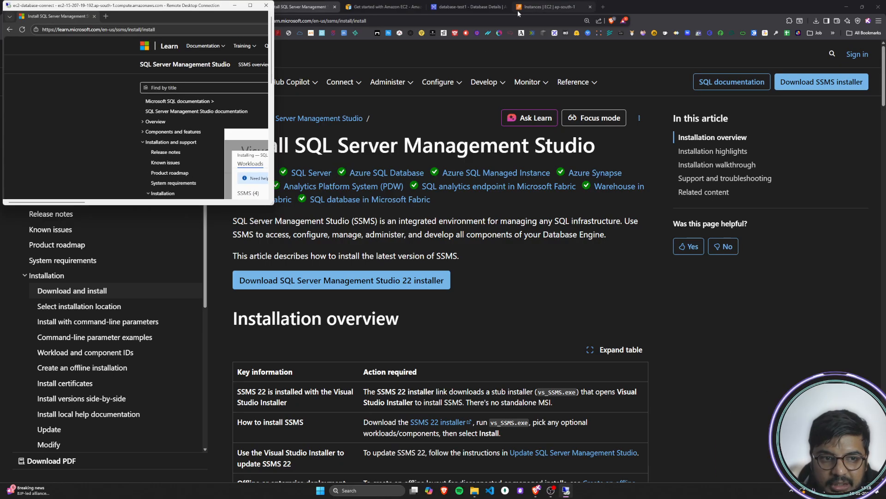
pyautogui.moveTo(199, 7); pyautogui.dragTo(722, 184)
pyautogui.click(335, 6)
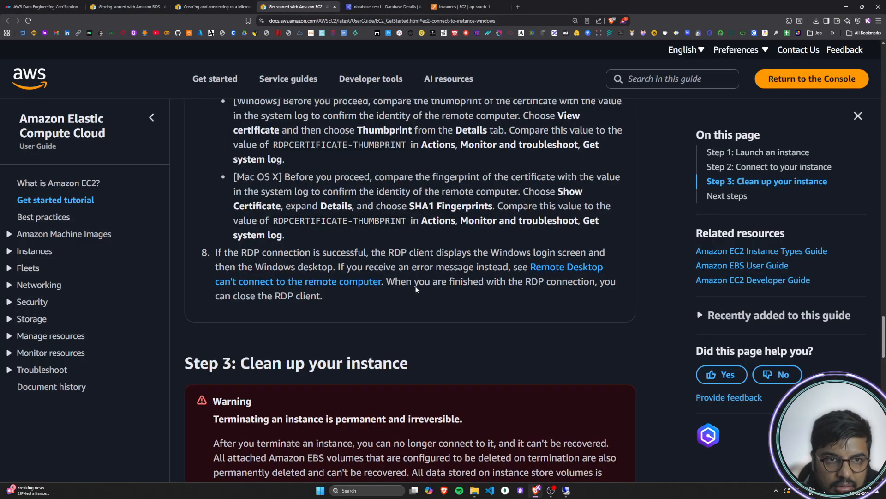
# Step: Review the AWS RDS guide's steps on downloading, installing and starting SQL Server Management Studio
pyautogui.click(213, 7)
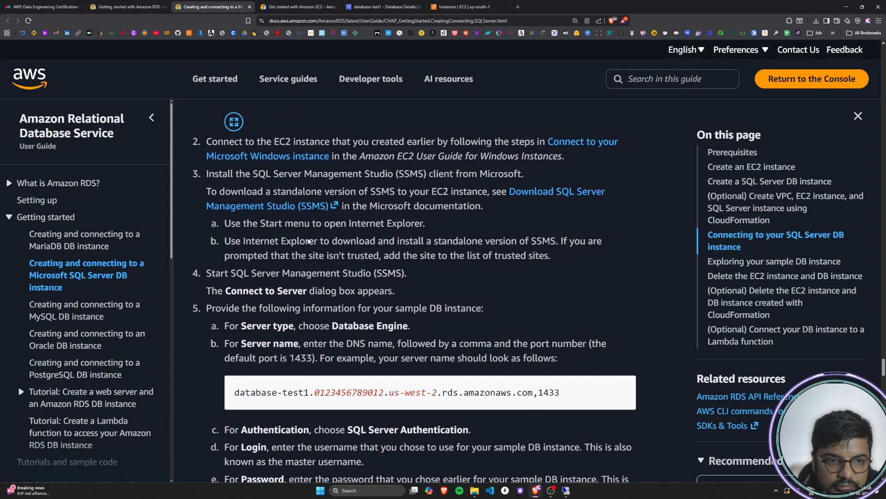
pyautogui.moveTo(228, 177); pyautogui.dragTo(524, 173)
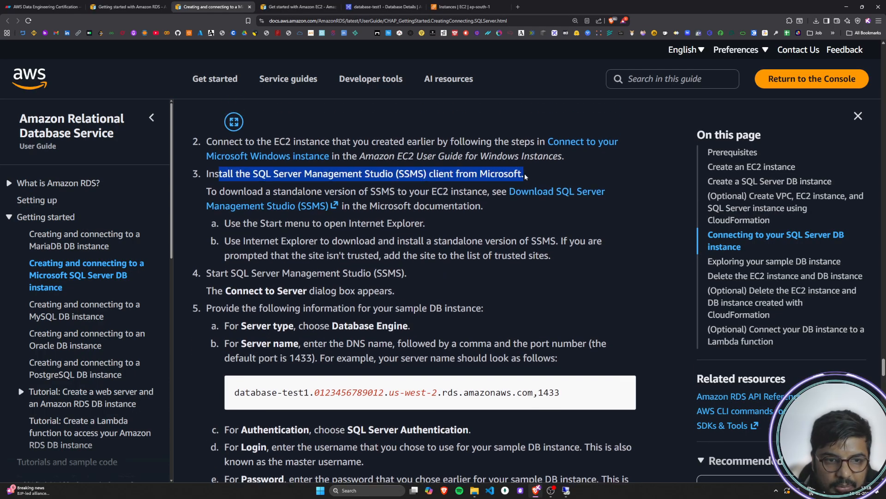
pyautogui.click(524, 173)
pyautogui.moveTo(207, 191); pyautogui.dragTo(485, 191)
pyautogui.click(485, 191)
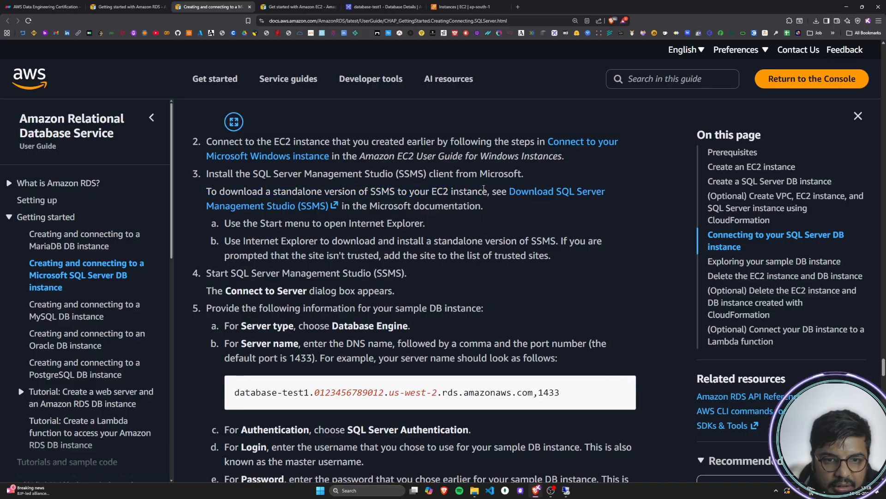
pyautogui.moveTo(379, 206); pyautogui.dragTo(483, 207)
pyautogui.click(483, 207)
pyautogui.moveTo(243, 225); pyautogui.dragTo(411, 225)
pyautogui.click(377, 242)
pyautogui.moveTo(231, 241); pyautogui.dragTo(509, 255)
pyautogui.click(279, 271)
pyautogui.moveTo(213, 275); pyautogui.dragTo(406, 291)
pyautogui.click(455, 292)
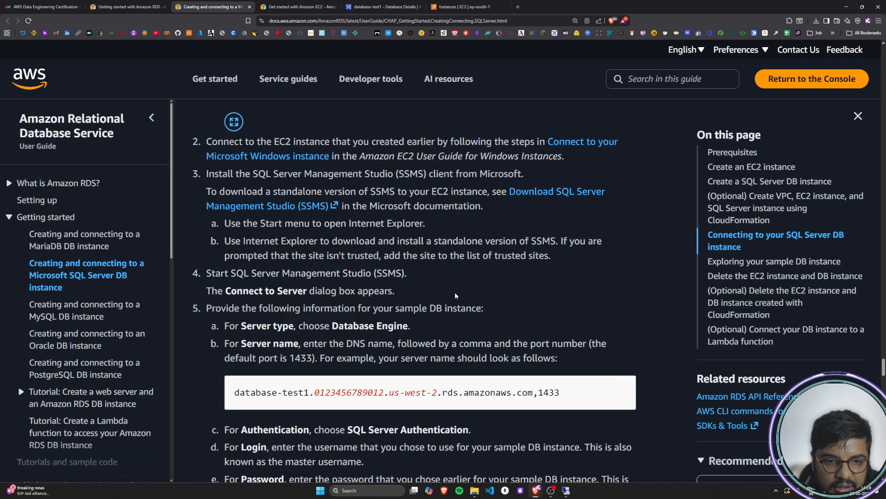
# Step: Return to the full-screen remote session and install SQL Server Management Studio 22 without any optional workloads
pyautogui.moveTo(565, 494)
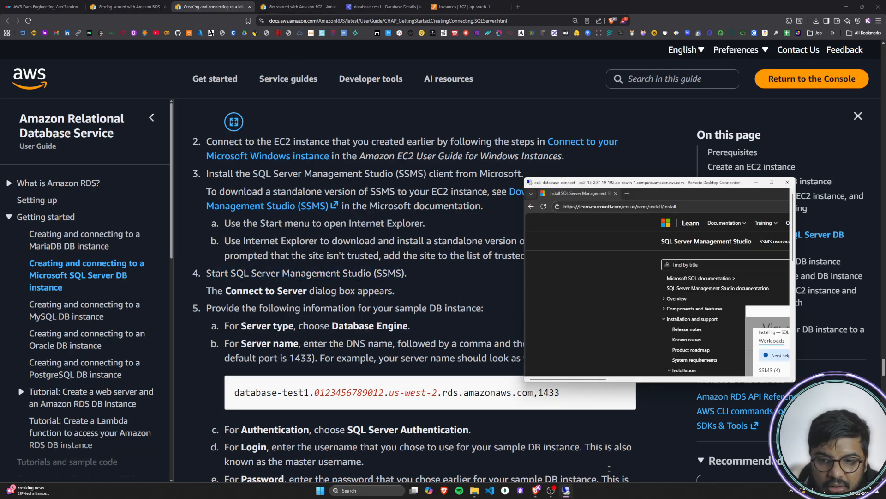
pyautogui.click(745, 198)
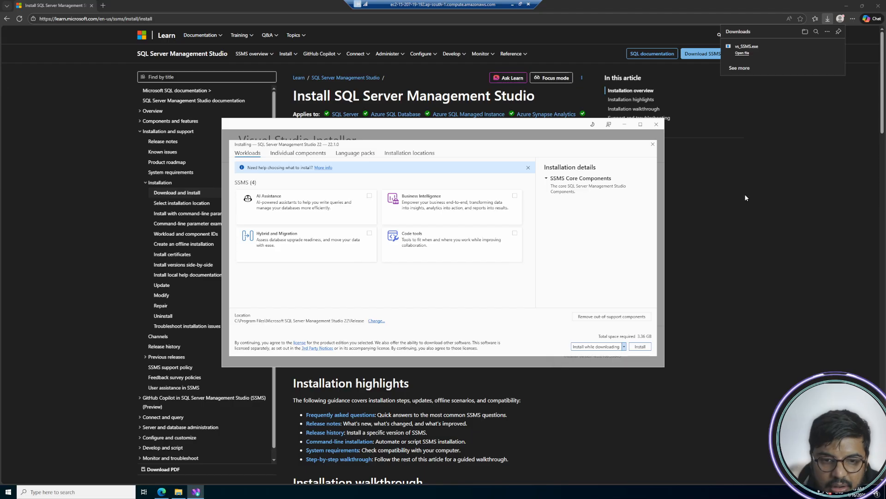
pyautogui.click(641, 347)
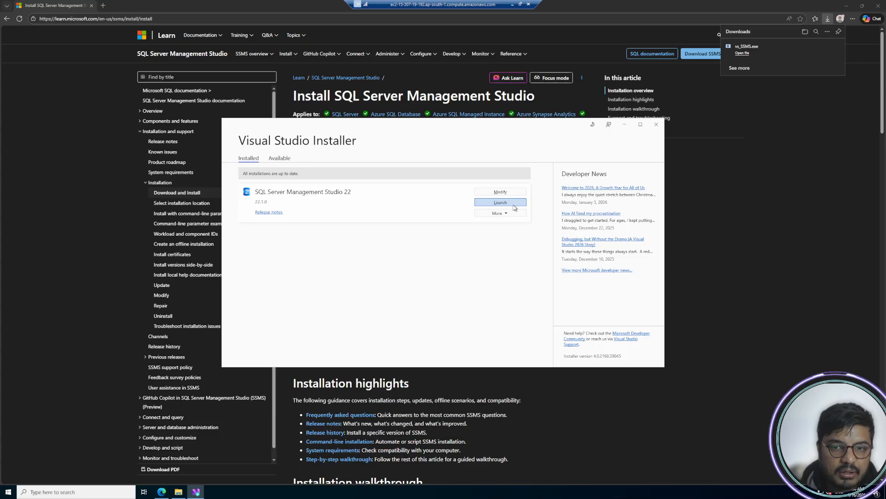
# Step: Launch SQL Server Management Studio 22 from the Visual Studio Installer
pyautogui.hotkey('alt', 'Tab')
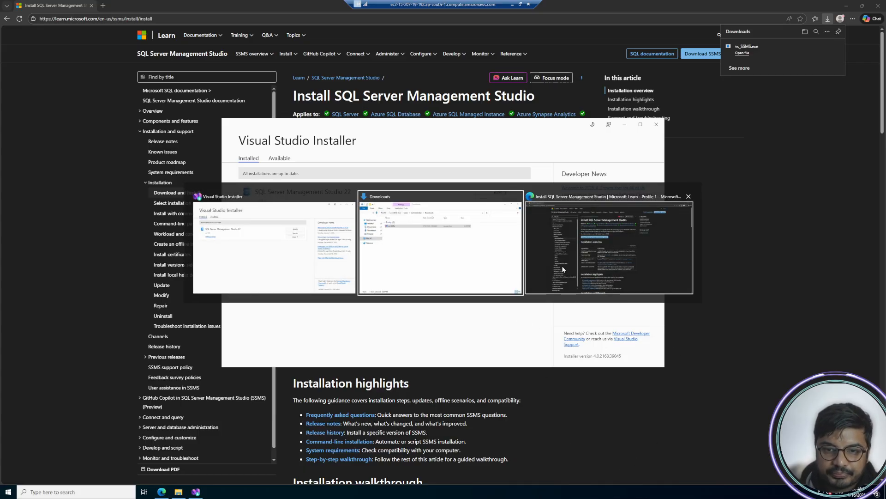
pyautogui.press('Escape')
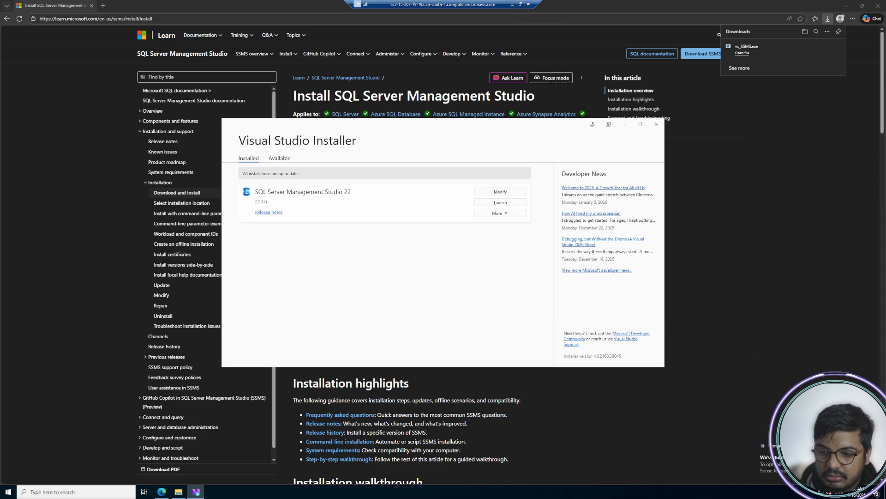
pyautogui.click(499, 204)
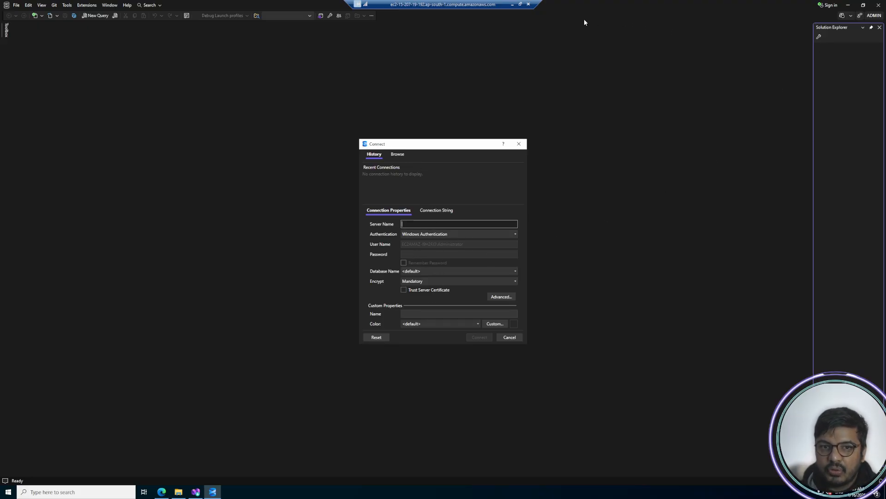
# Step: Restore the remote session to a smaller window over the AWS guide, with the Connect dialog in view
pyautogui.click(521, 5)
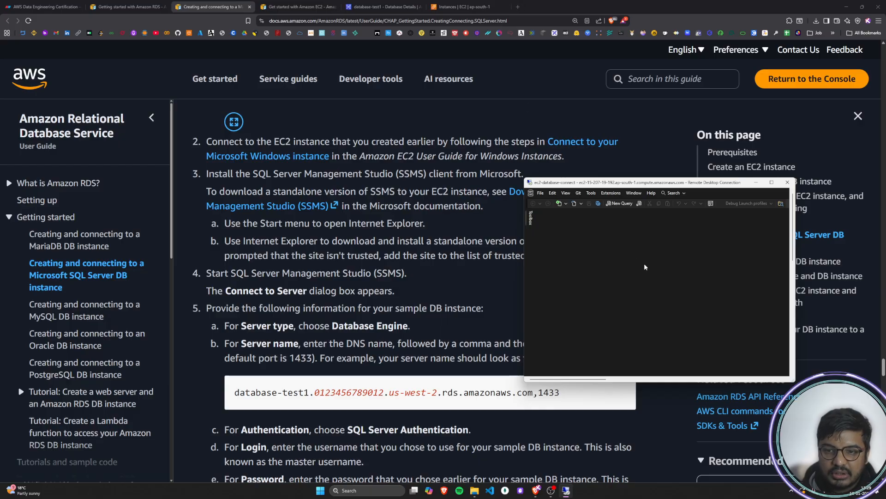
pyautogui.moveTo(602, 379); pyautogui.dragTo(705, 384)
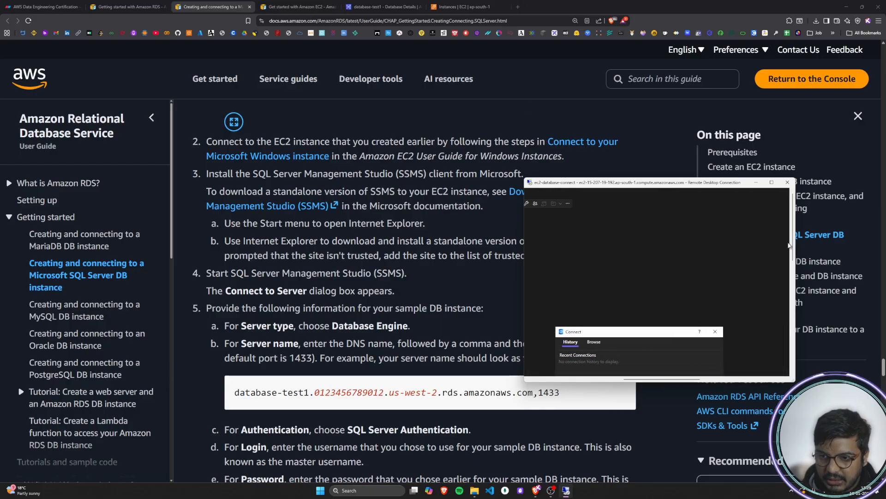
pyautogui.moveTo(794, 252); pyautogui.dragTo(794, 286)
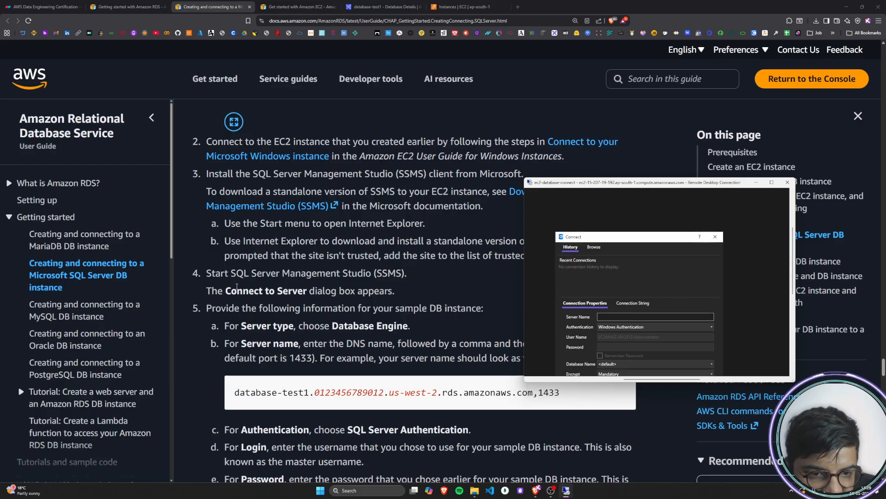
# Step: Compare the guide's connection instructions with the Connect dialog's fields and authentication options
pyautogui.scroll(-1, 237, 286)
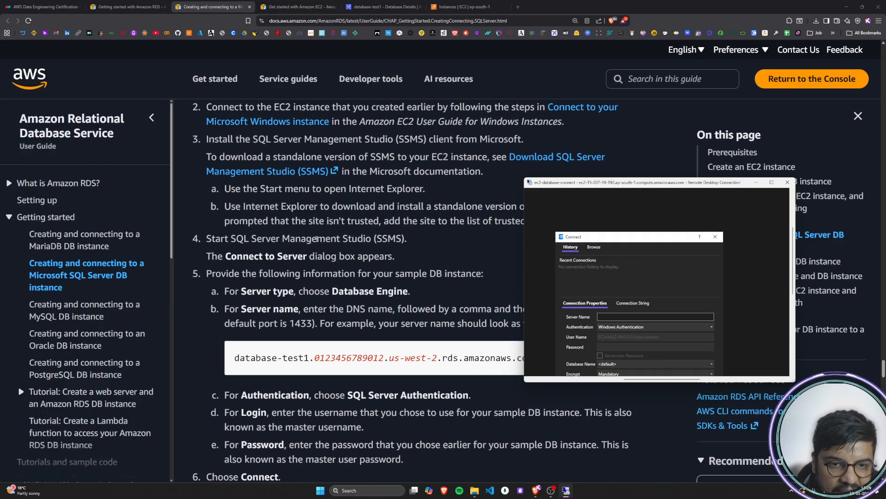
pyautogui.scroll(-1, 235, 233)
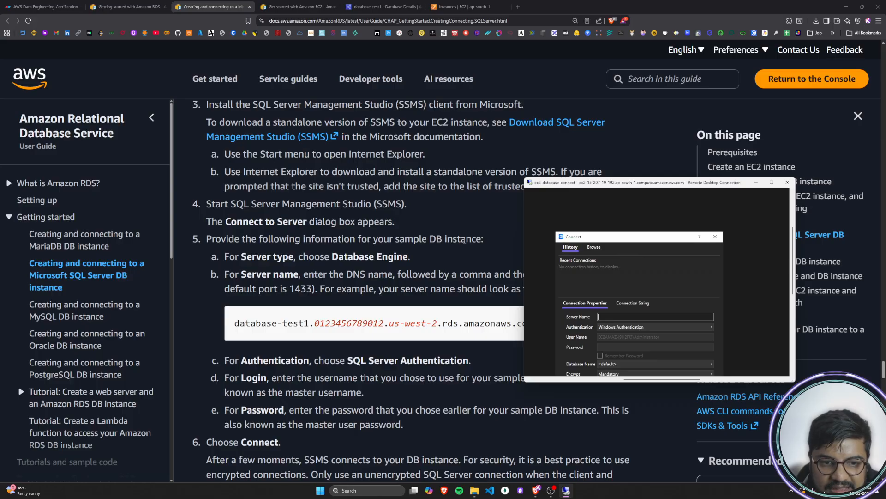
pyautogui.scroll(-1, 312, 241)
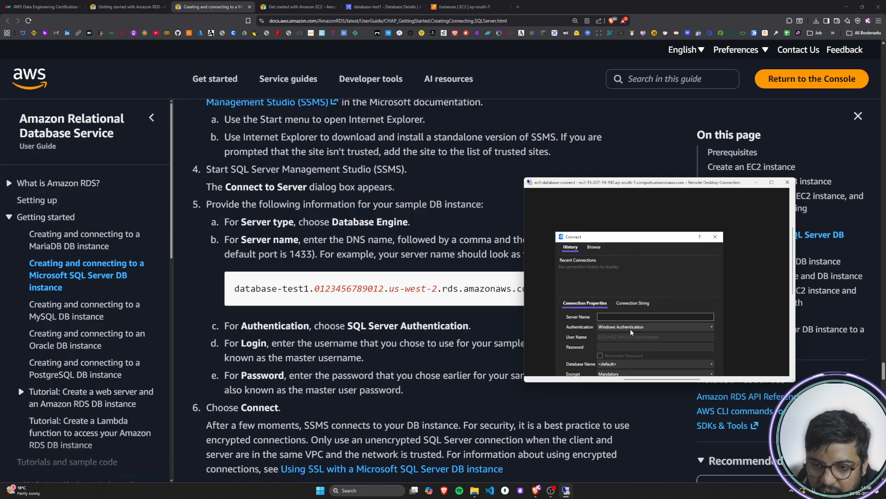
pyautogui.moveTo(793, 295); pyautogui.dragTo(791, 319)
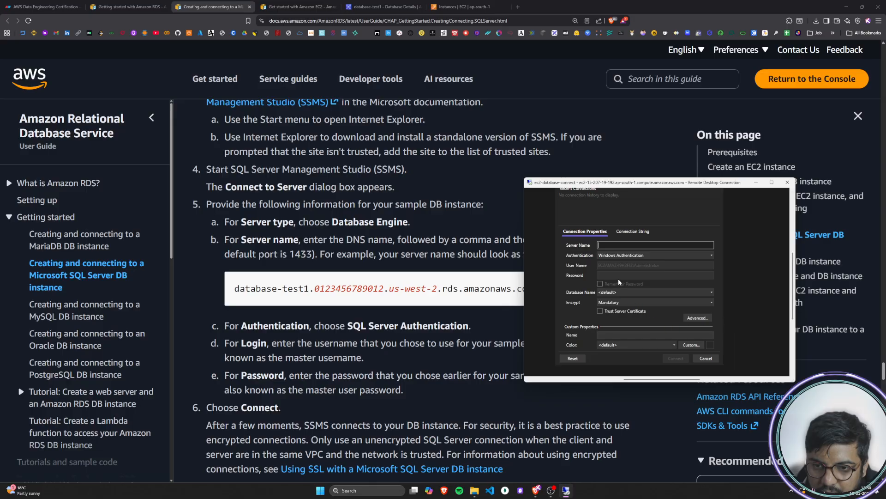
pyautogui.click(710, 255)
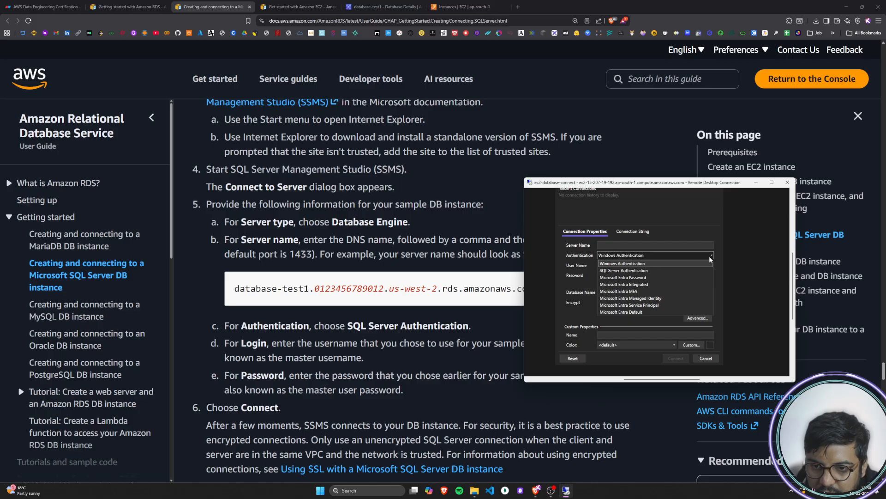
pyautogui.click(709, 256)
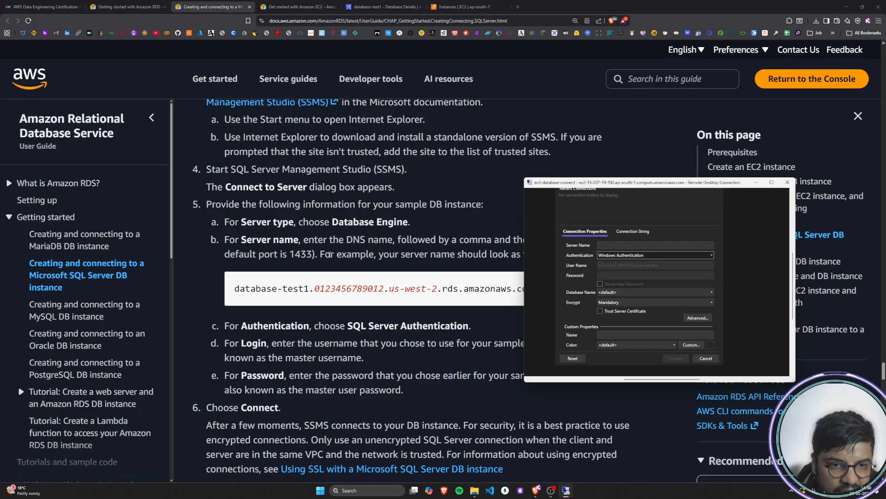
# Step: Check the guide's server name instructions and copy the endpoint of database-test1 from its RDS connectivity details
pyautogui.moveTo(230, 241); pyautogui.dragTo(594, 258)
pyautogui.click(594, 258)
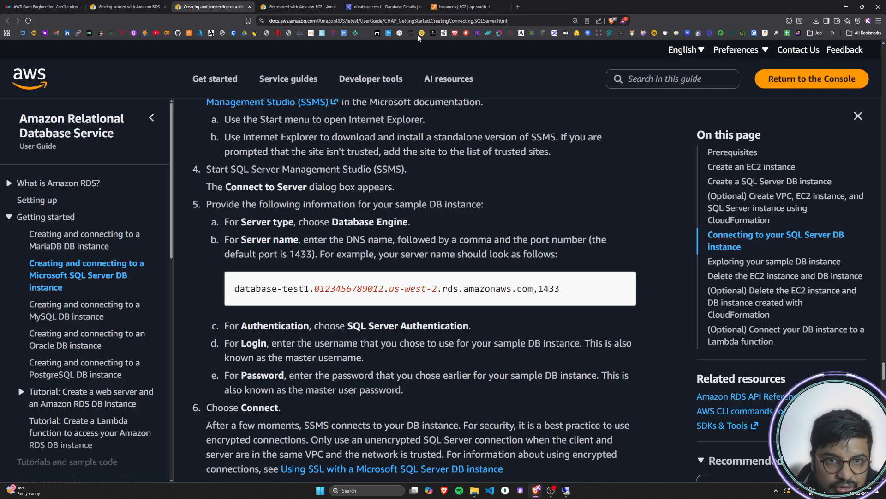
pyautogui.click(376, 8)
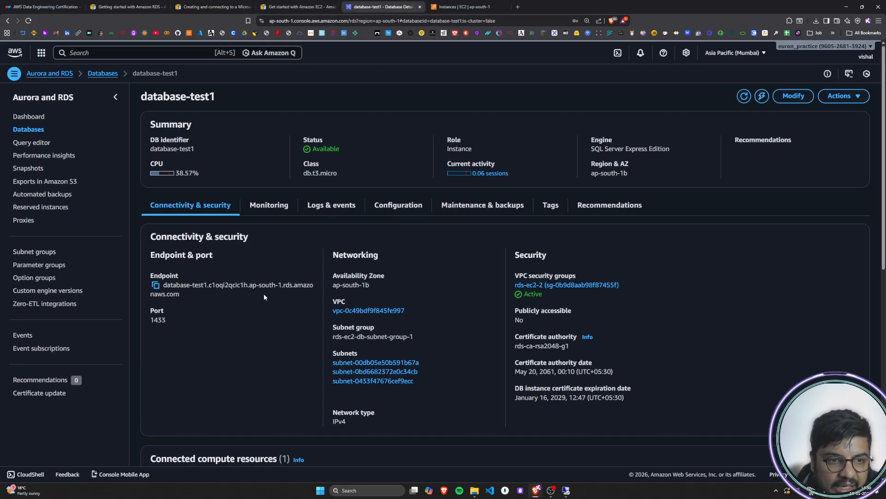
pyautogui.click(155, 285)
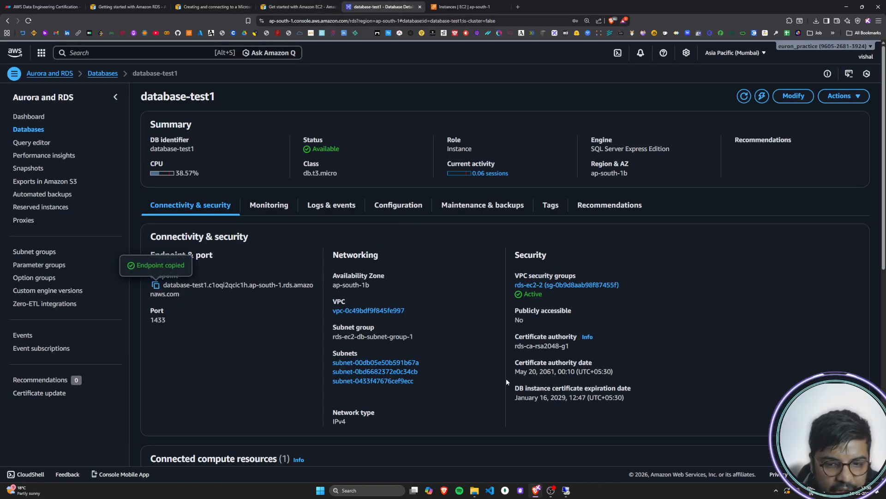
# Step: Fill in the Connect dialog's server name with the copied database-test1 endpoint followed by a comma and port 1433
pyautogui.click(567, 492)
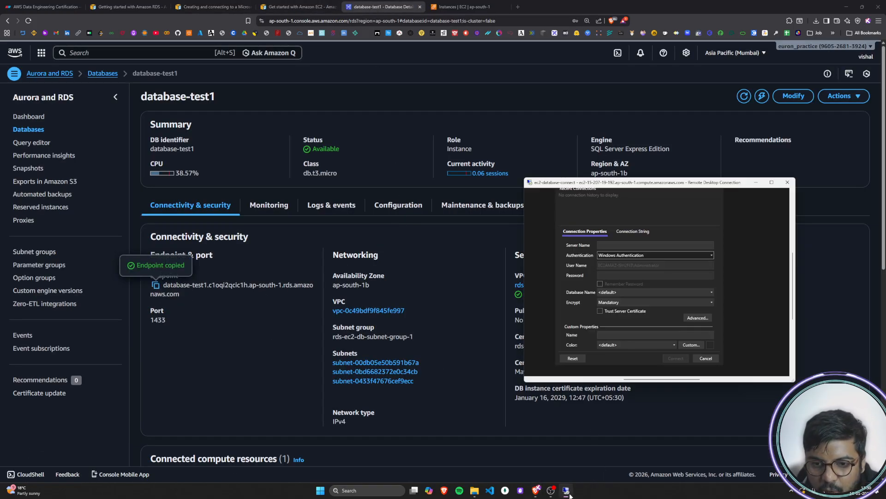
pyautogui.click(607, 246)
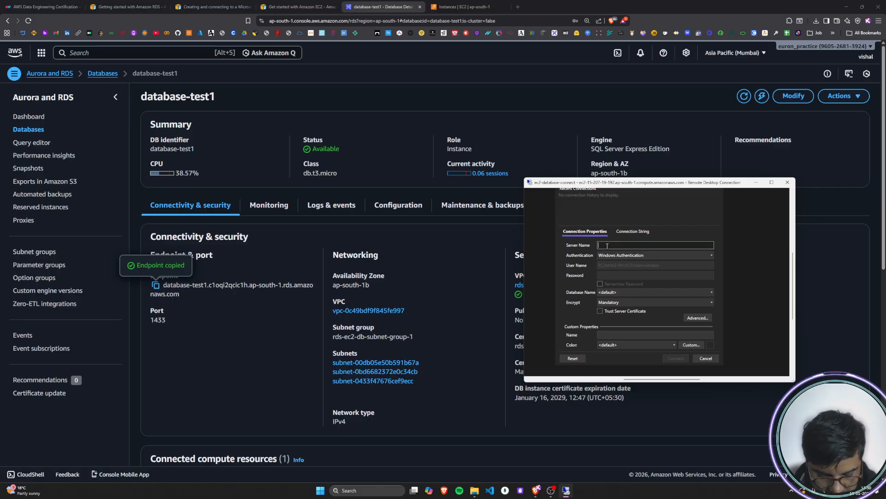
pyautogui.hotkey('ctrl', 'v')
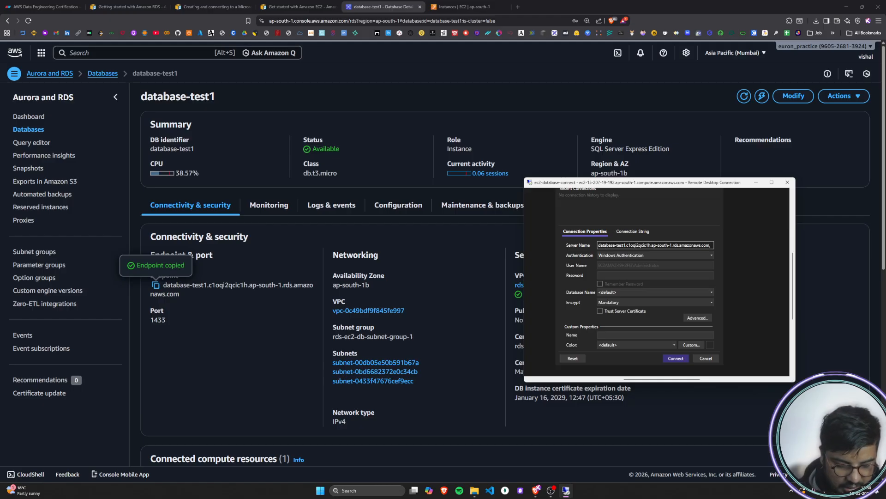
pyautogui.write(',1433')
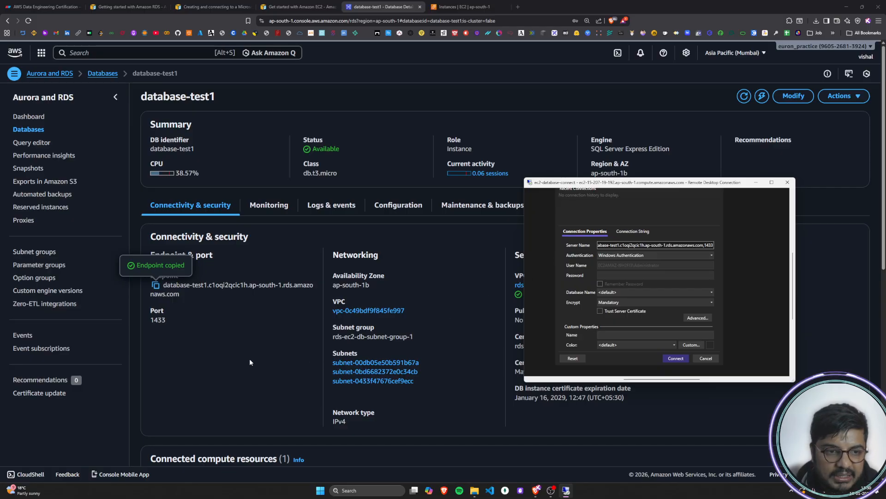
# Step: Check the port in database-test1's connectivity details and the server name format and authentication type in the AWS guide
pyautogui.click(169, 315)
pyautogui.moveTo(167, 319); pyautogui.dragTo(151, 321)
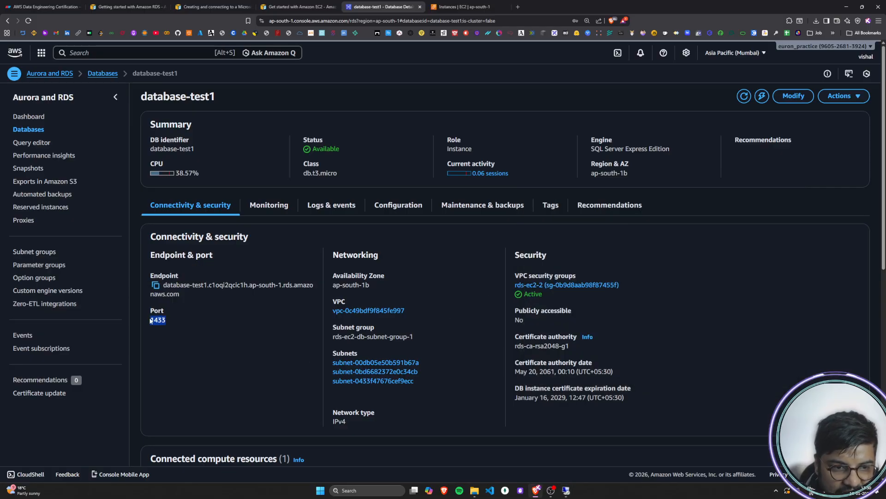
pyautogui.click(566, 490)
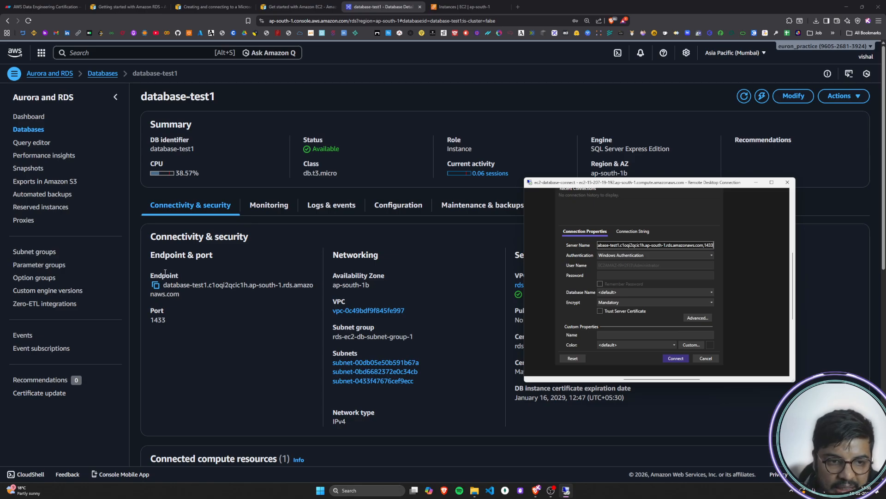
pyautogui.click(323, 8)
pyautogui.click(226, 7)
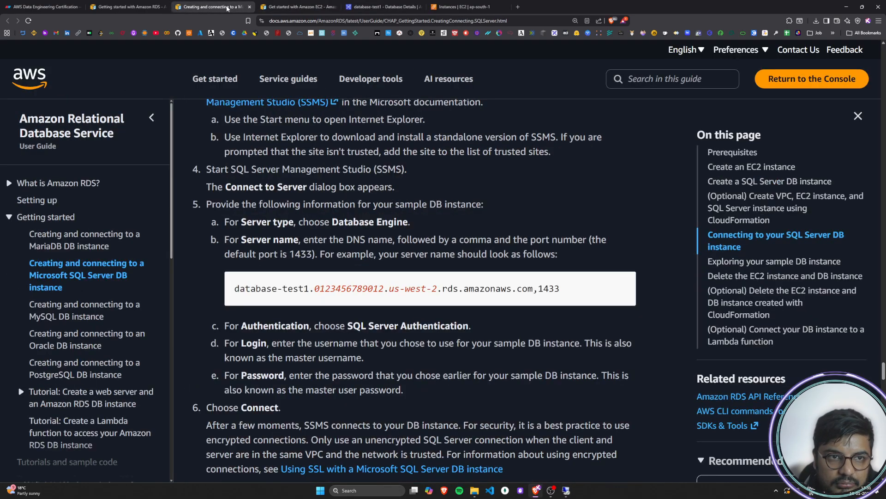
pyautogui.moveTo(234, 289); pyautogui.dragTo(566, 288)
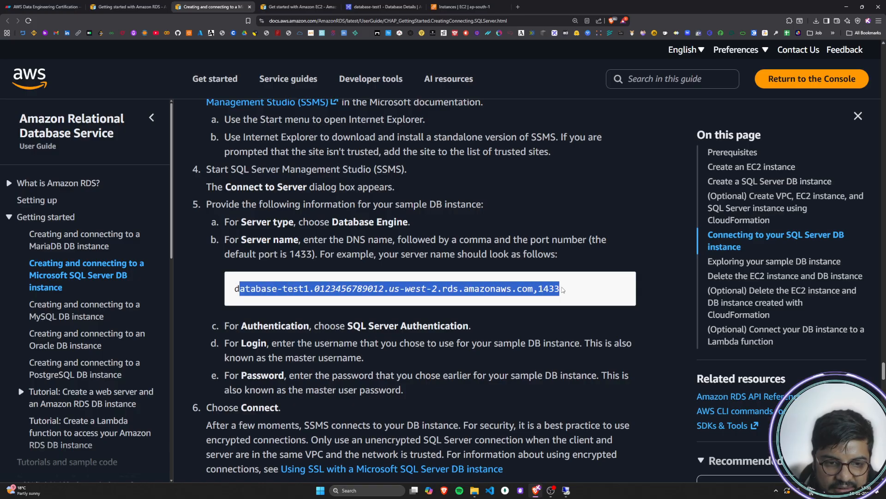
pyautogui.click(280, 273)
pyautogui.scroll(-1, 280, 273)
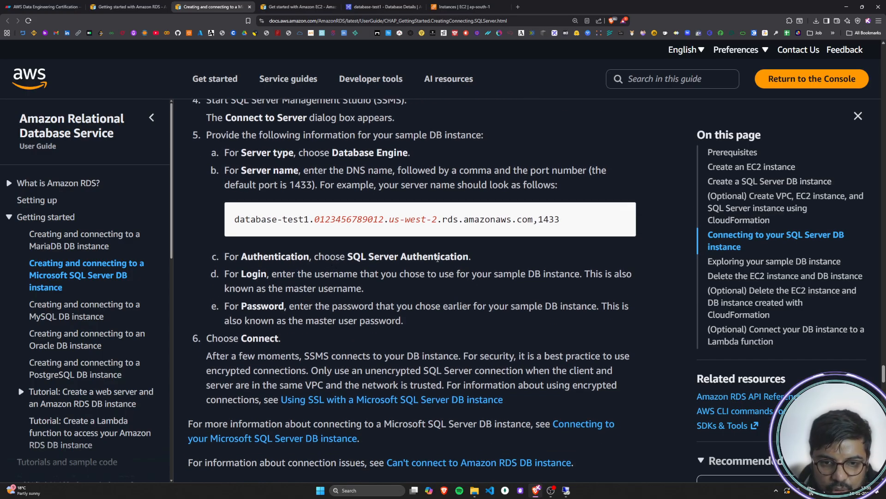
# Step: Set the authentication method in the remote session's Connect dialog to SQL Server Authentication
pyautogui.click(566, 490)
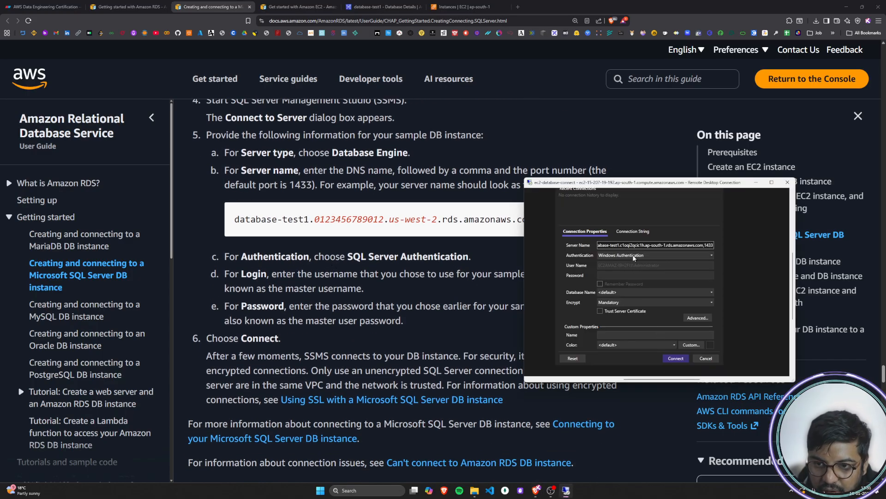
pyautogui.click(634, 256)
pyautogui.click(635, 271)
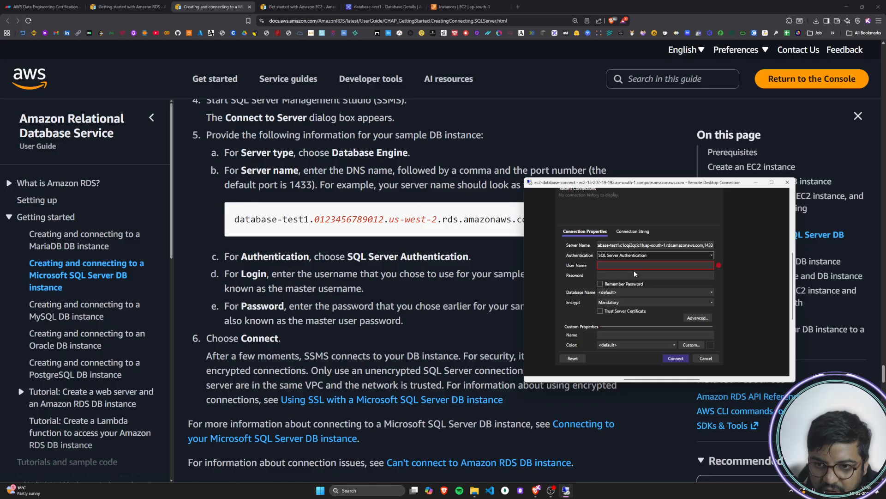
# Step: Enter the database's master user name and password as the guide instructs, and turn on Remember Password
pyautogui.click(632, 268)
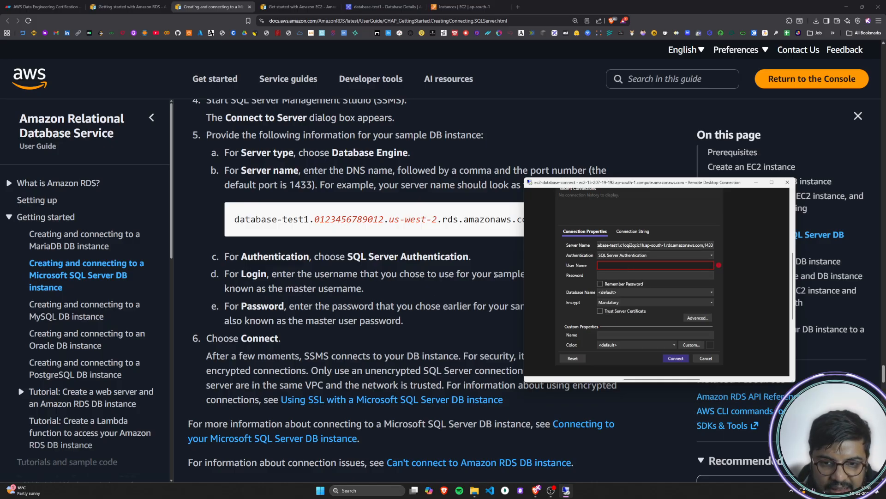
pyautogui.click(398, 275)
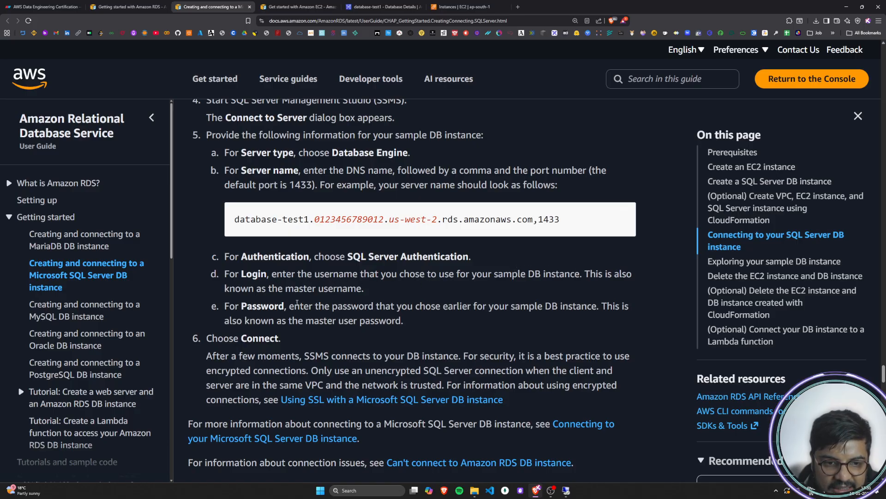
pyautogui.click(566, 490)
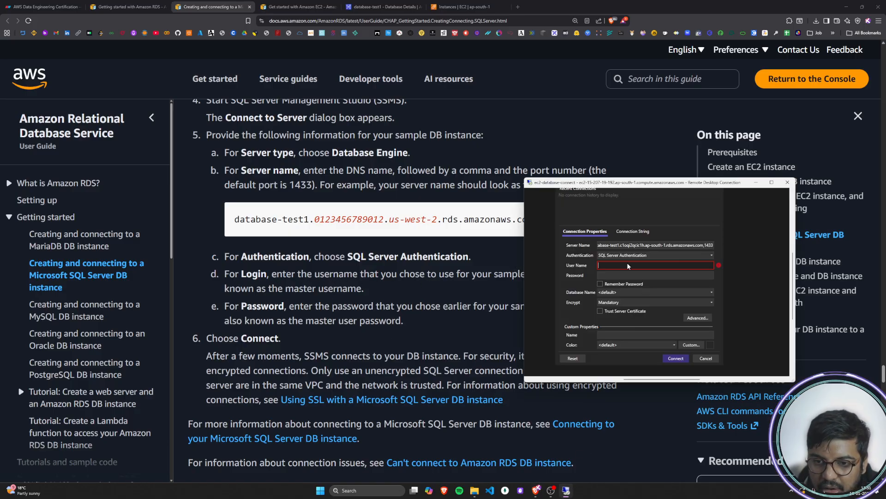
pyautogui.click(603, 264)
pyautogui.write('vishal')
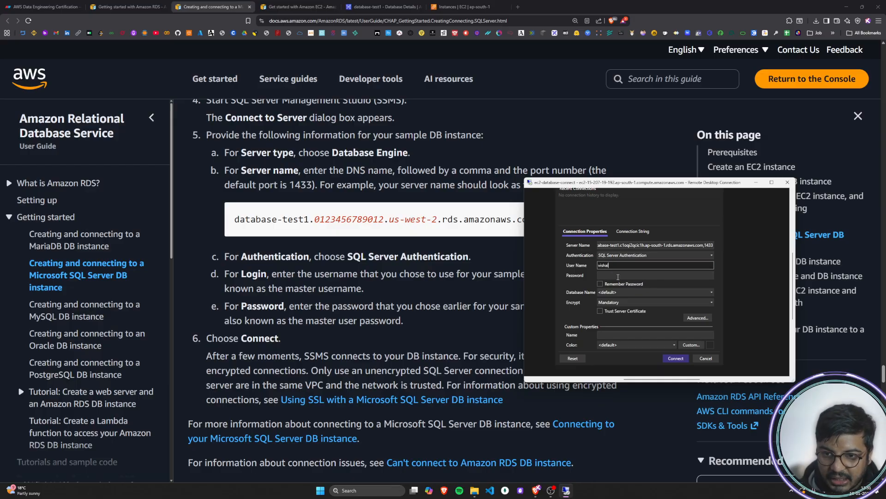
pyautogui.click(618, 276)
pyautogui.write('•••')
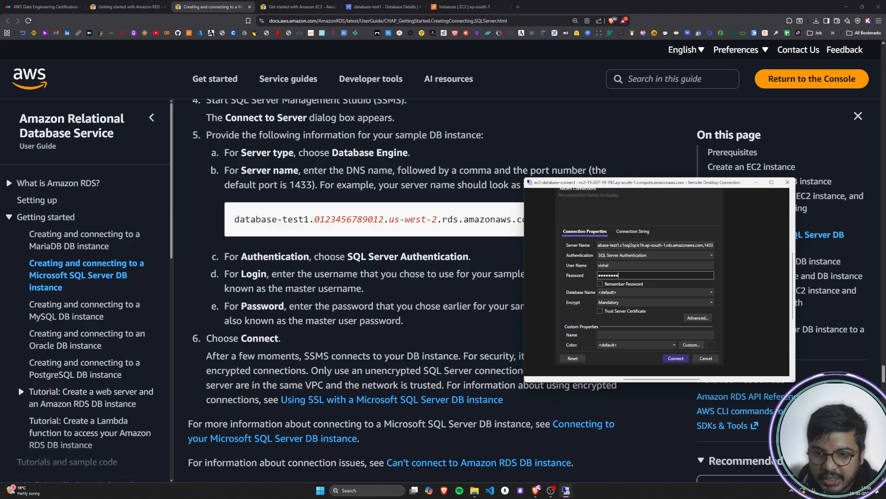
pyautogui.click(600, 284)
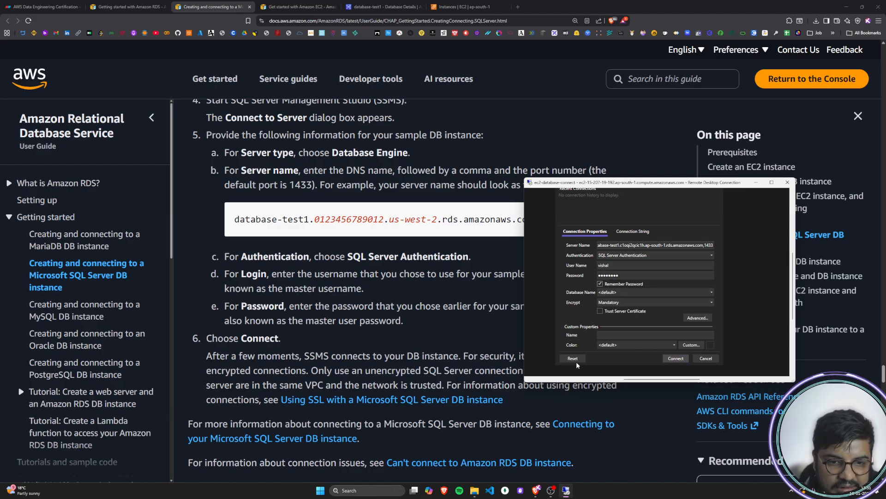
# Step: Read the guide's final connection step, including its advice on encrypted connections within the same VPC and trusted network
pyautogui.scroll(-2, 408, 296)
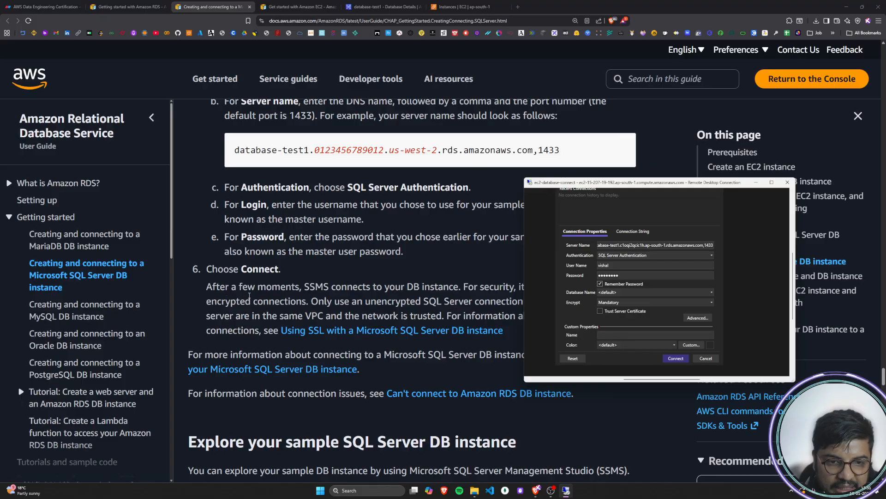
pyautogui.click(374, 285)
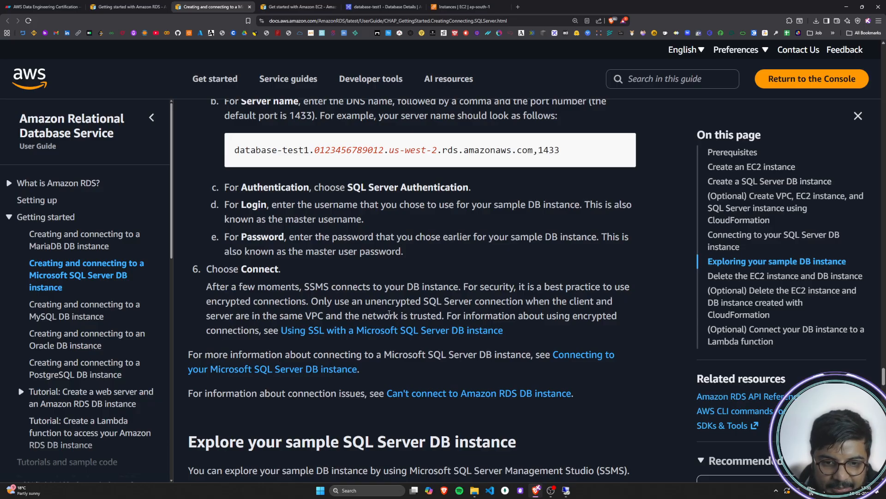
pyautogui.moveTo(281, 315); pyautogui.dragTo(409, 316)
pyautogui.click(353, 316)
pyautogui.moveTo(343, 315); pyautogui.dragTo(617, 317)
pyautogui.click(492, 315)
pyautogui.moveTo(244, 329); pyautogui.dragTo(264, 329)
pyautogui.click(247, 327)
# Step: Try to connect to database-test1 with the entered login, enlarge the remote session to full screen, and retry the connection
pyautogui.click(566, 491)
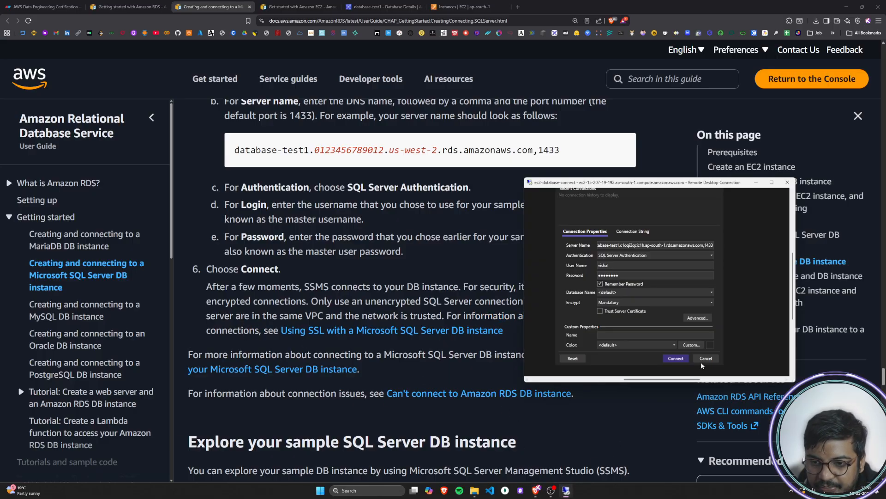
pyautogui.click(678, 361)
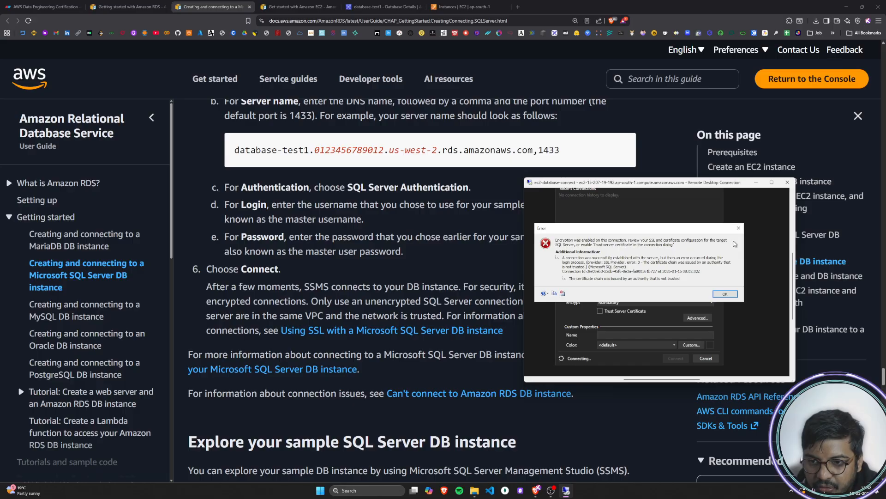
pyautogui.click(724, 294)
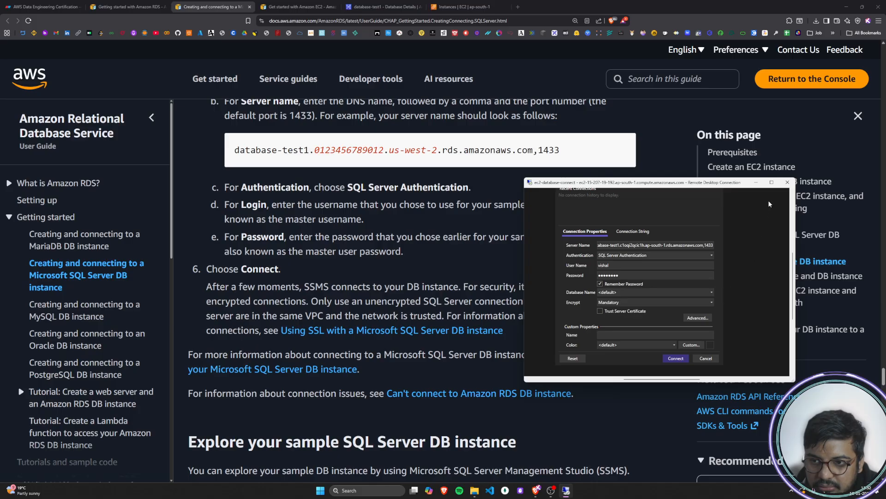
pyautogui.click(771, 183)
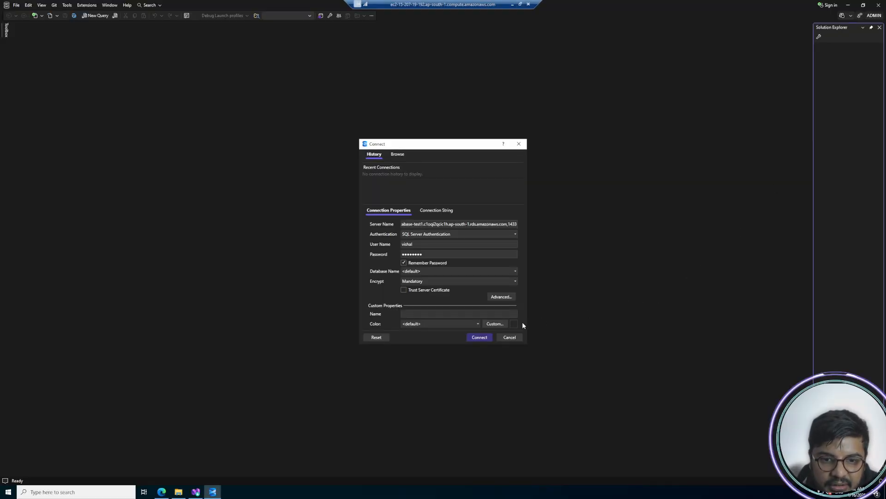
pyautogui.click(478, 338)
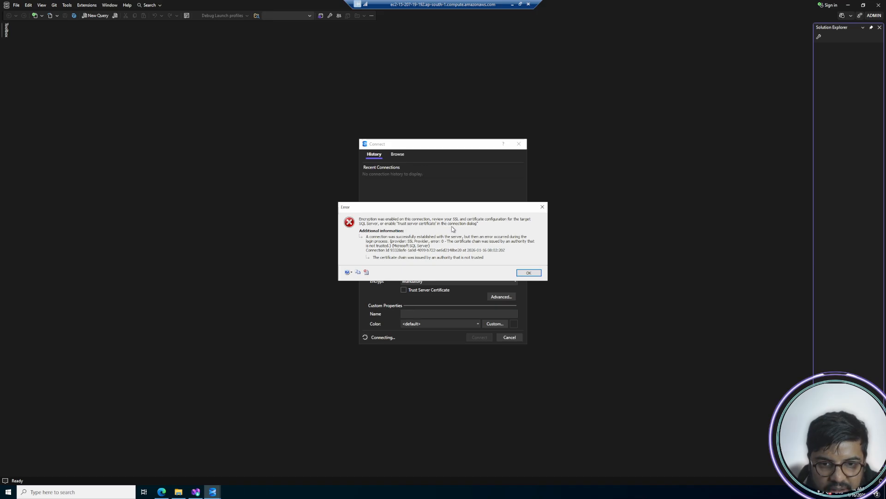
pyautogui.click(529, 273)
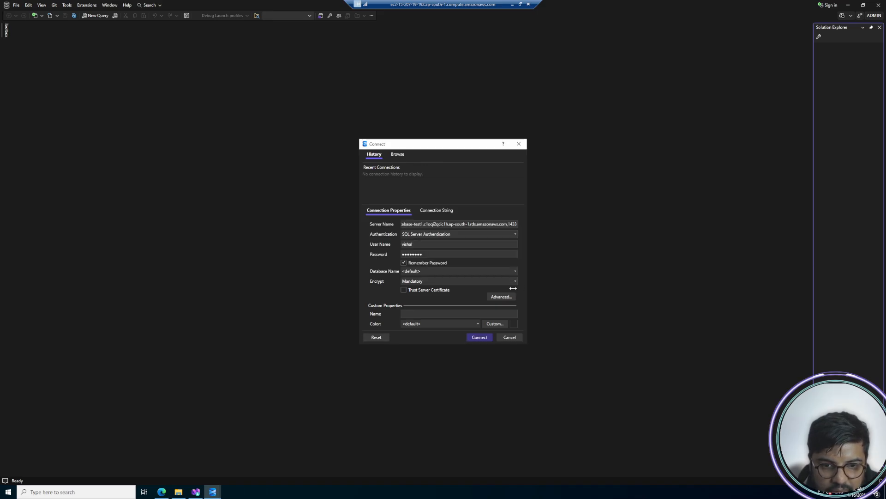
# Step: Keep encryption set to Mandatory and enable Trust Server Certificate for the connection
pyautogui.click(412, 291)
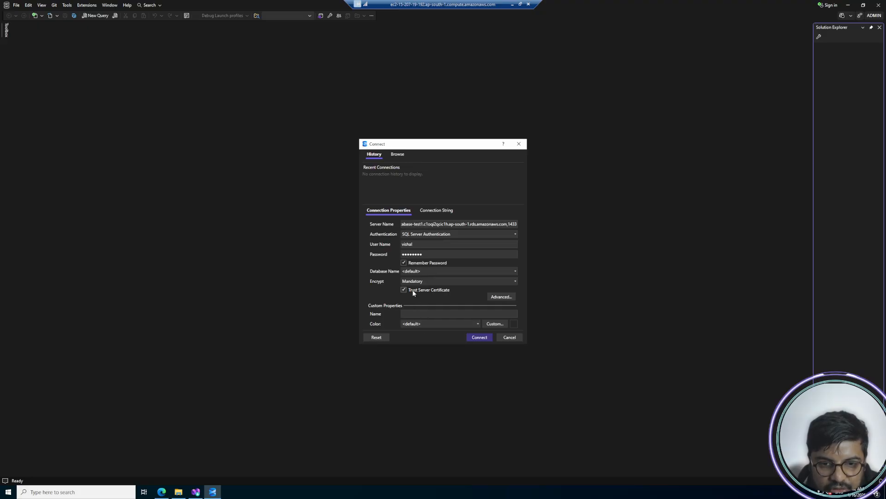
pyautogui.click(482, 281)
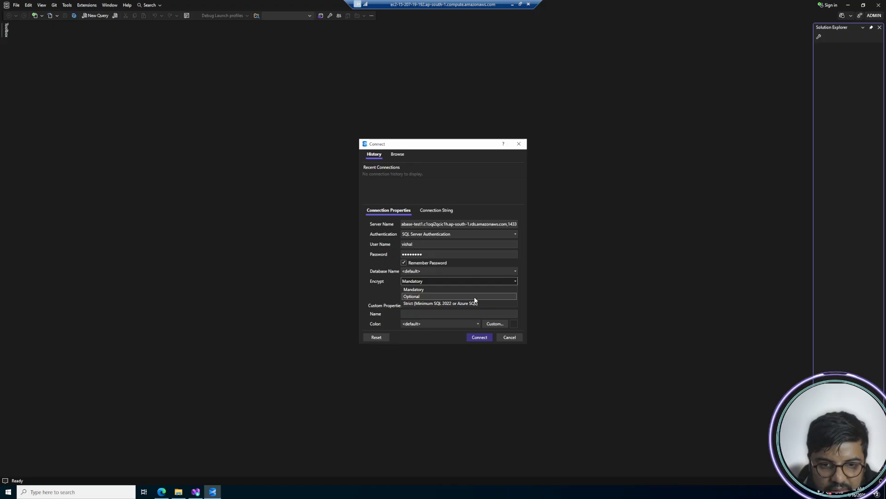
pyautogui.click(474, 291)
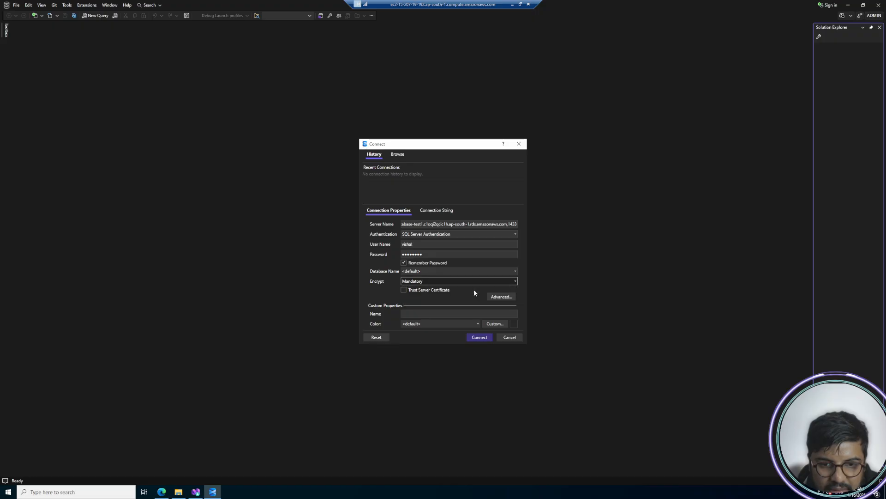
pyautogui.click(403, 290)
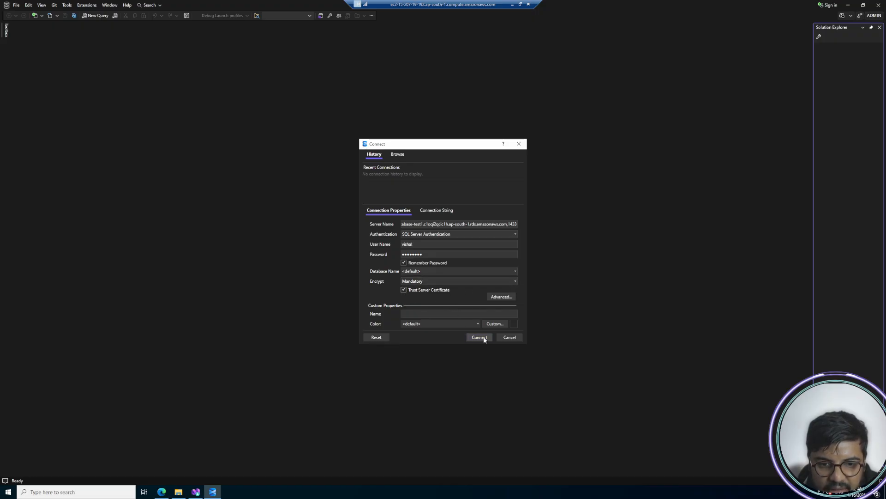
# Step: Look through the available database names, keep <default>, and connect to the database-test1 server
pyautogui.click(483, 273)
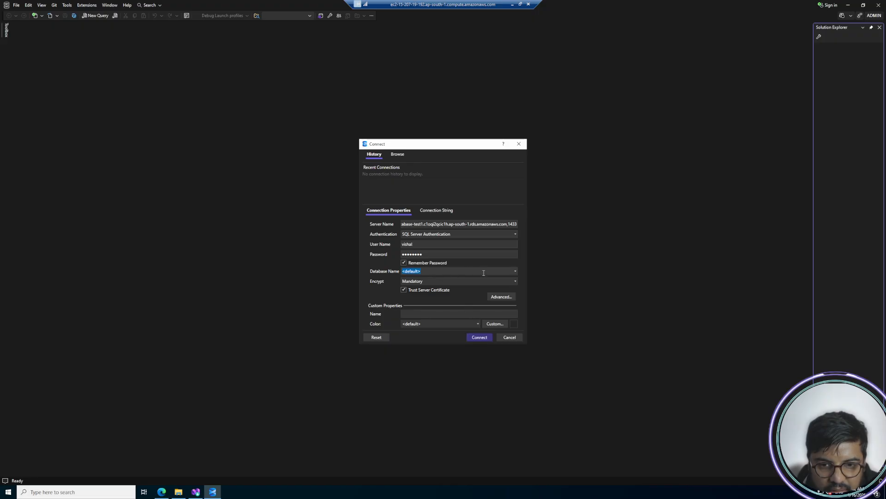
pyautogui.click(516, 272)
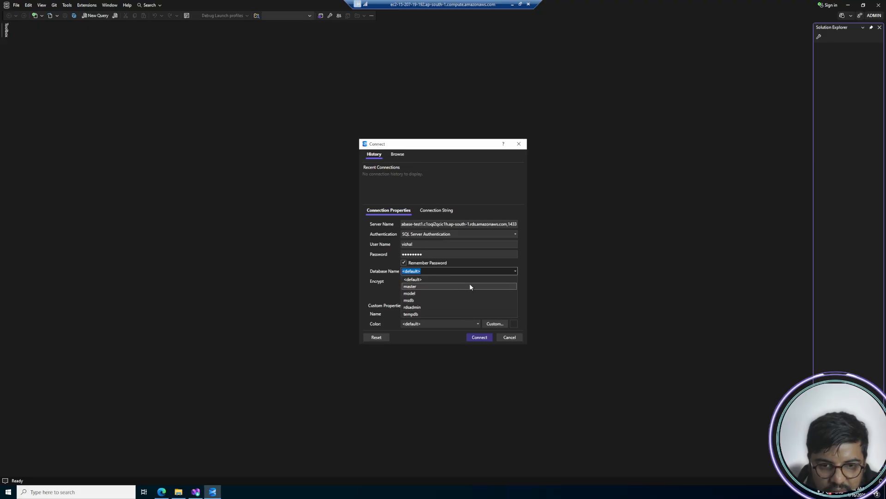
pyautogui.click(375, 296)
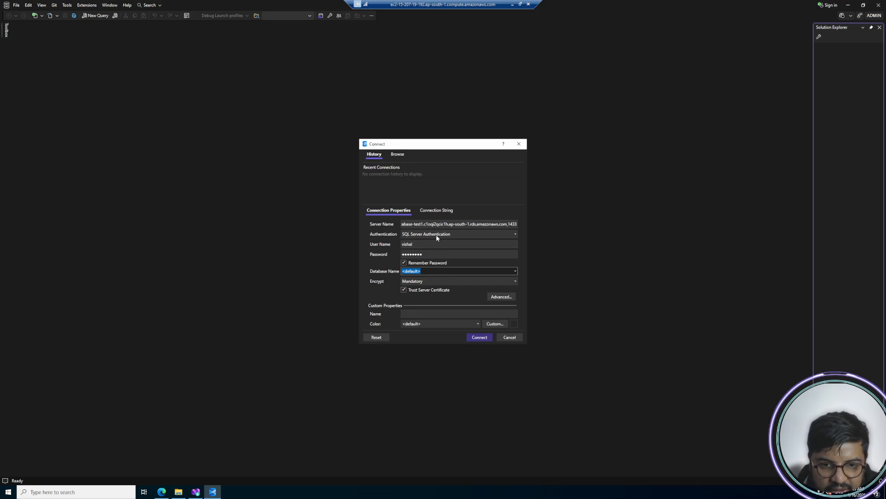
pyautogui.click(475, 337)
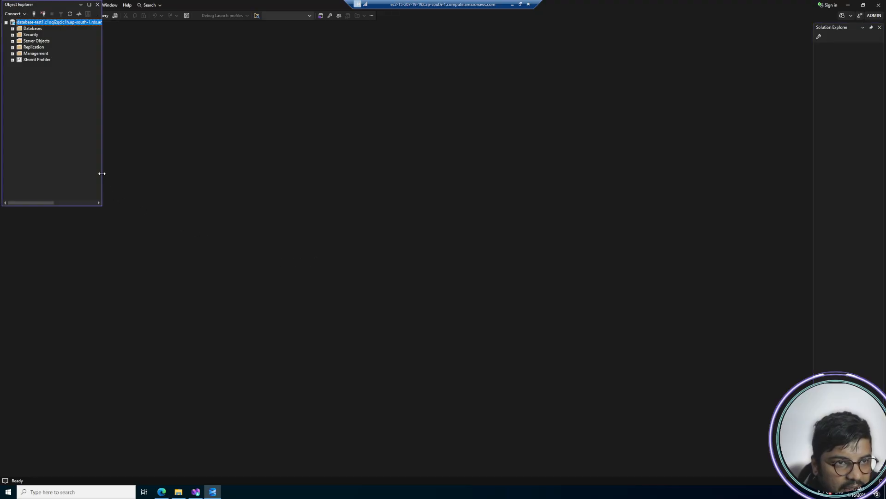
# Step: Widen the Object Explorer window so the full server name fits, and move it to the middle of the workspace
pyautogui.moveTo(102, 173); pyautogui.dragTo(274, 205)
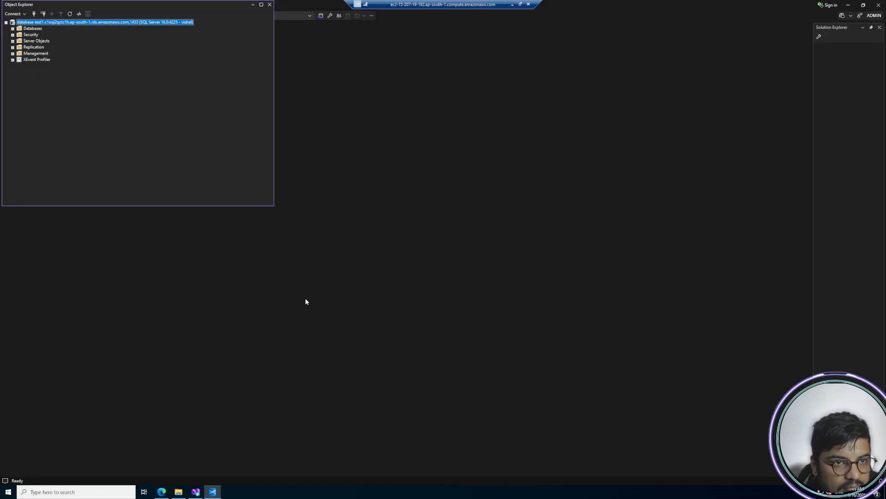
pyautogui.moveTo(194, 5); pyautogui.dragTo(485, 130)
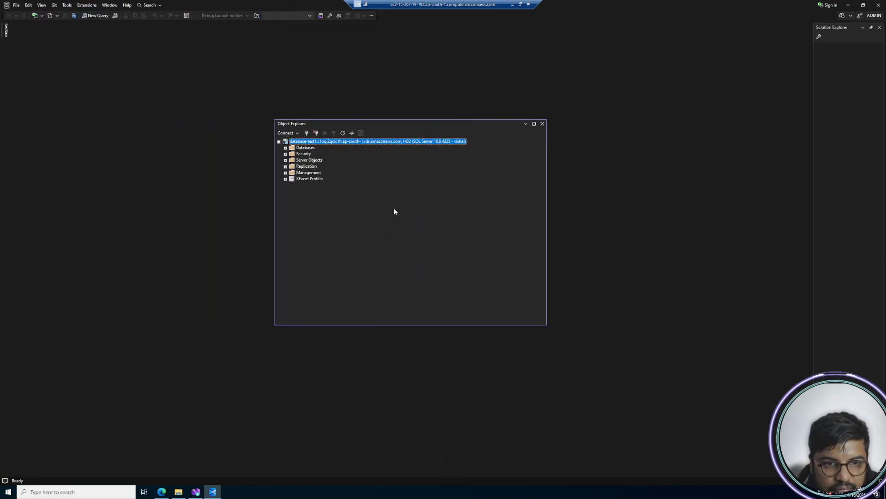
# Step: Minimize the Visual Studio Installer window left open on the remote desktop and return to SQL Server Management Studio
pyautogui.click(842, 6)
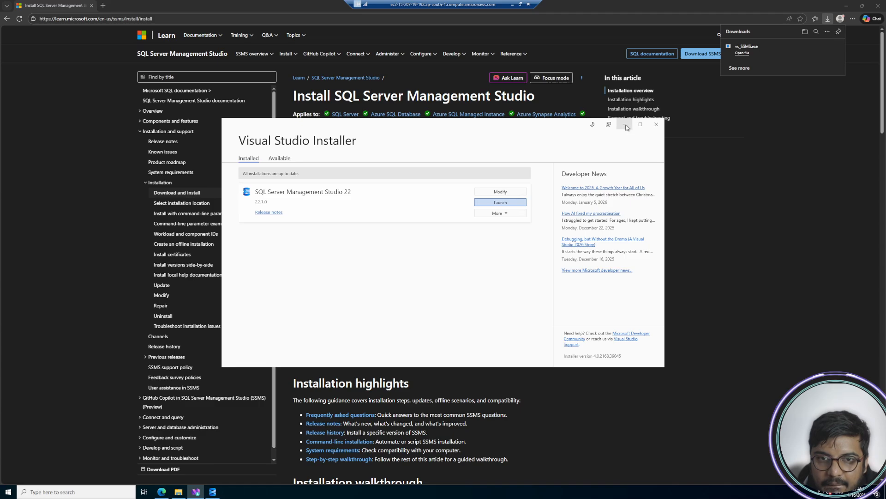
pyautogui.click(625, 126)
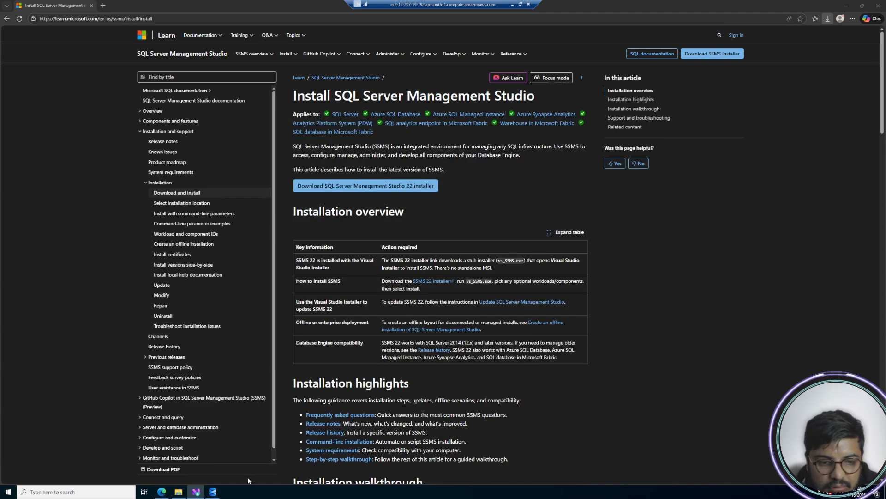
pyautogui.click(211, 493)
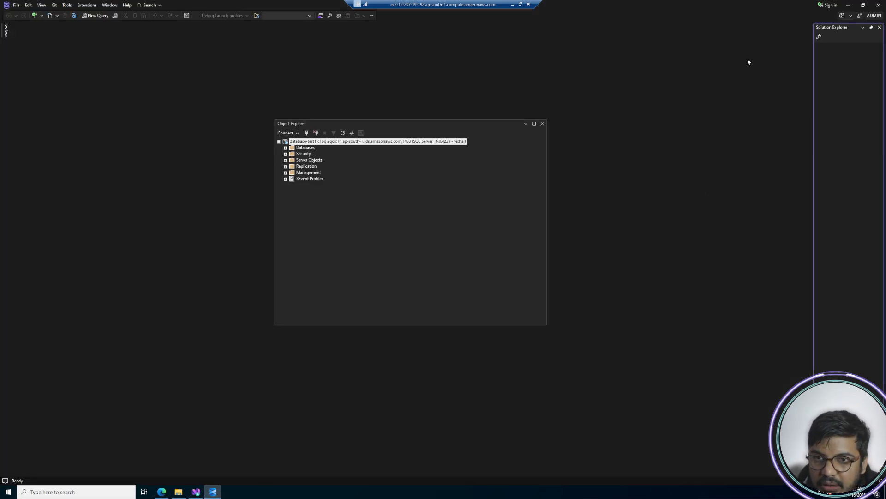
# Step: Switch to the AWS guide outside the remote session and read the introduction to exploring the sample SQL Server DB instance
pyautogui.click(520, 4)
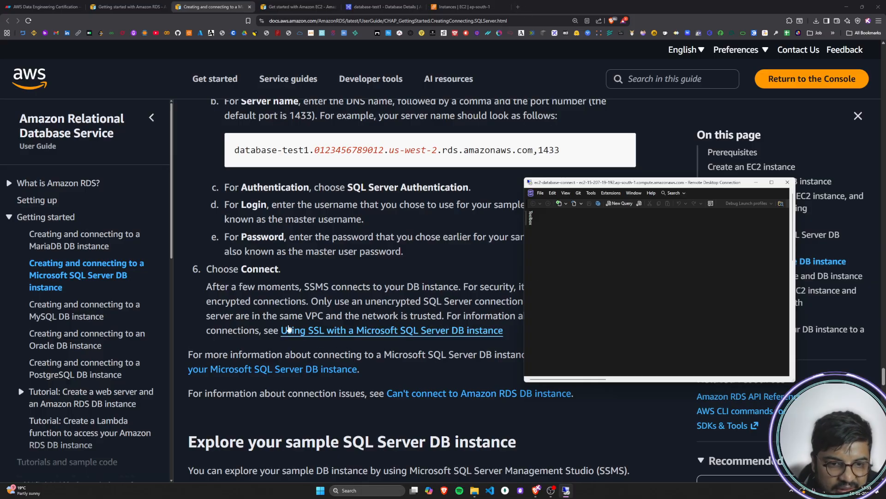
pyautogui.scroll(-6, 268, 305)
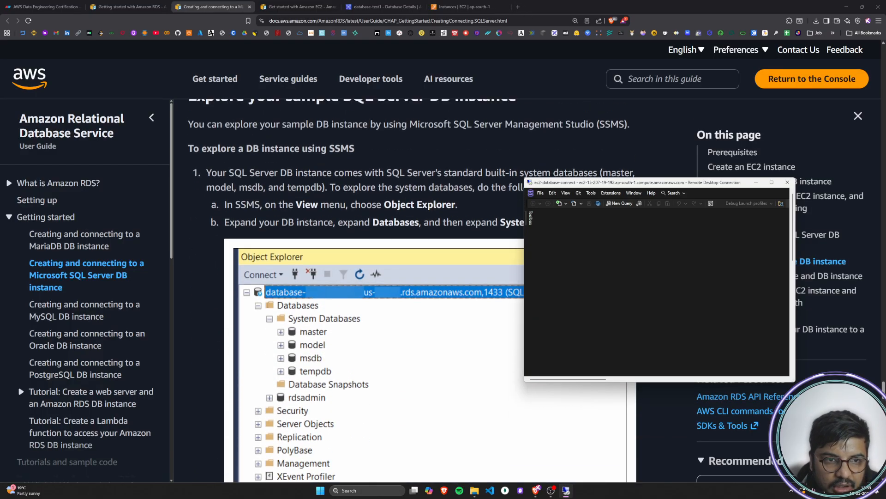
pyautogui.scroll(1, 246, 226)
pyautogui.moveTo(216, 193); pyautogui.dragTo(516, 168)
pyautogui.click(310, 167)
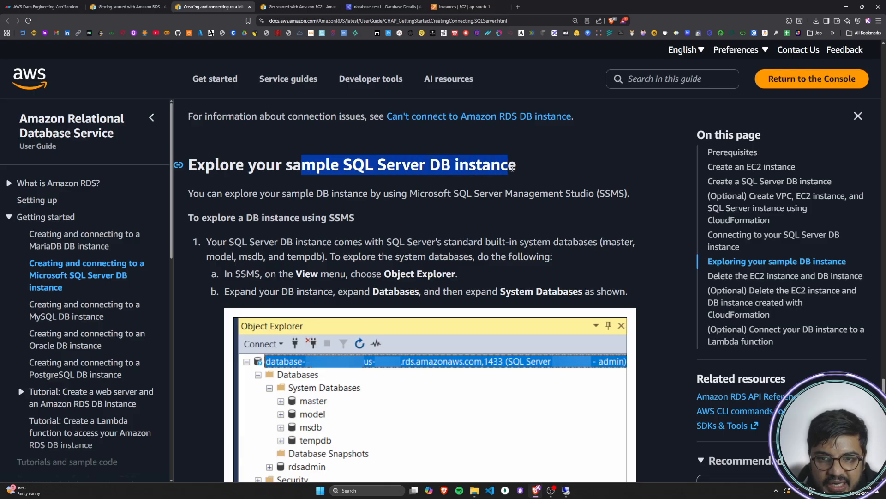
pyautogui.click(288, 199)
pyautogui.moveTo(209, 198); pyautogui.dragTo(620, 195)
pyautogui.click(609, 195)
pyautogui.click(617, 196)
pyautogui.scroll(-1, 325, 206)
# Step: Read in the guide which standard built-in system databases come with the SQL Server DB instance
pyautogui.moveTo(188, 148); pyautogui.dragTo(378, 151)
pyautogui.click(347, 159)
pyautogui.moveTo(211, 174); pyautogui.dragTo(606, 172)
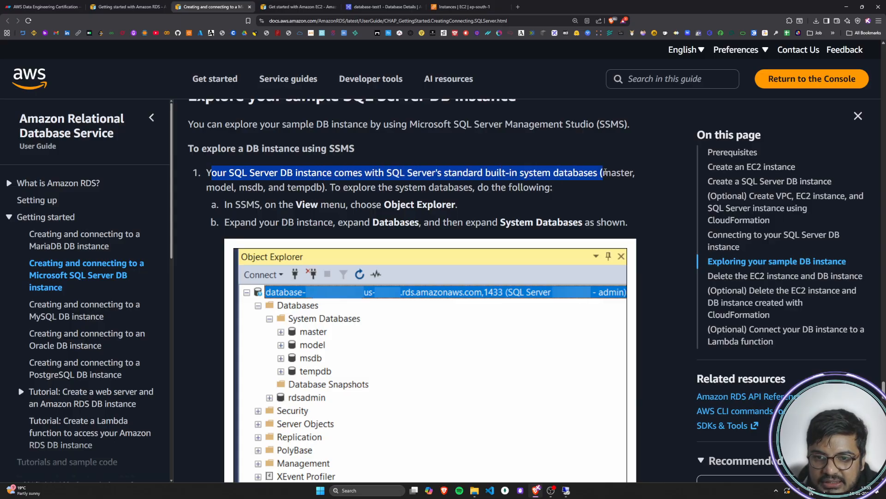
pyautogui.doubleClick(618, 173)
pyautogui.doubleClick(220, 188)
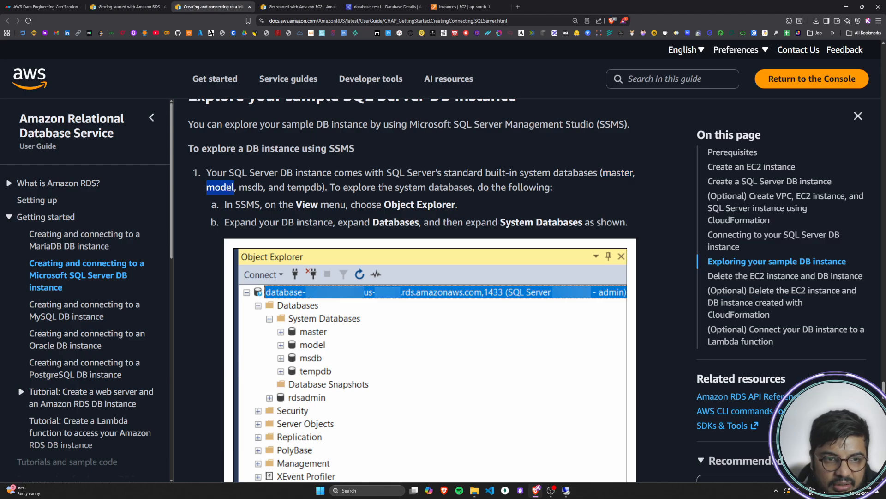
pyautogui.doubleClick(252, 187)
pyautogui.doubleClick(294, 187)
pyautogui.click(334, 187)
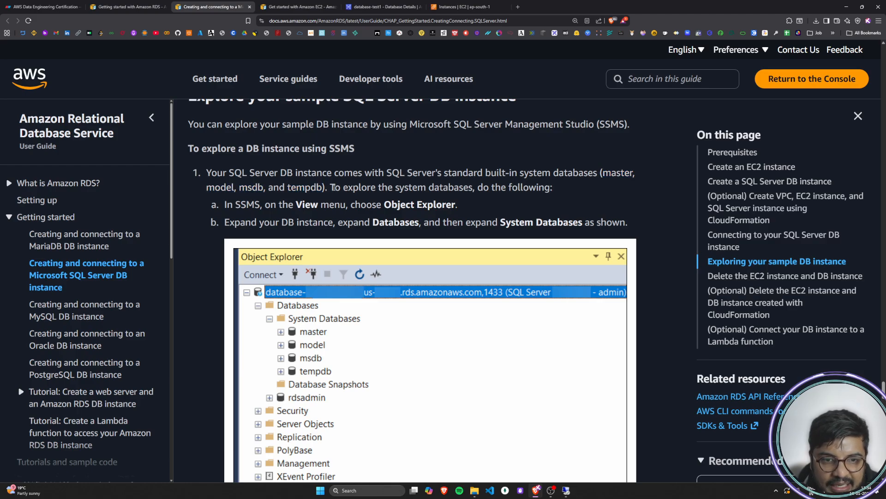
# Step: Return to the remote session in full screen and expand Databases and System Databases in Object Explorer
pyautogui.click(566, 491)
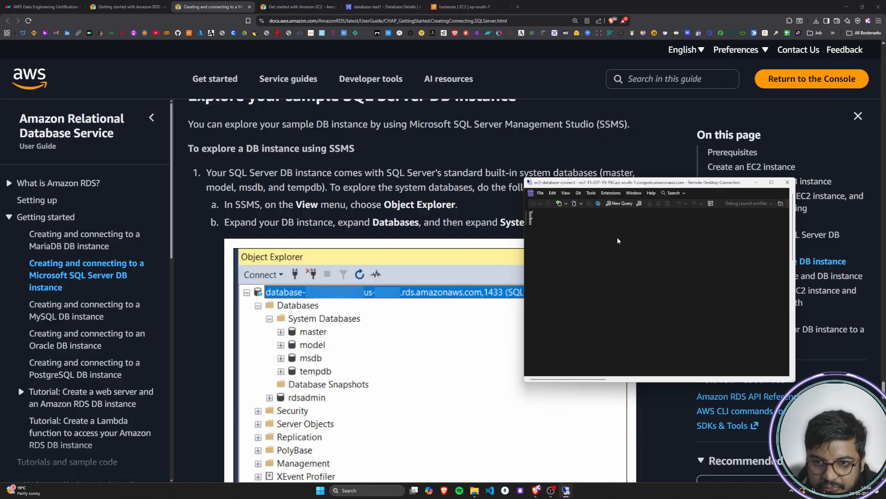
pyautogui.click(771, 182)
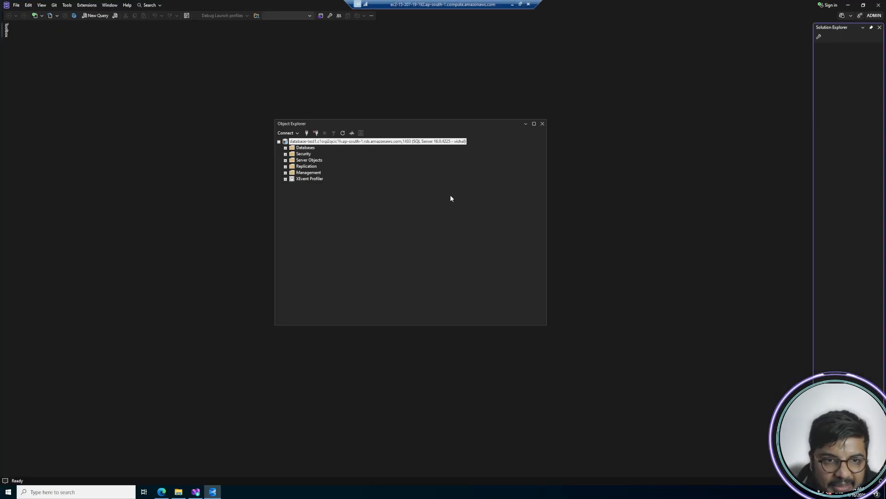
pyautogui.click(309, 148)
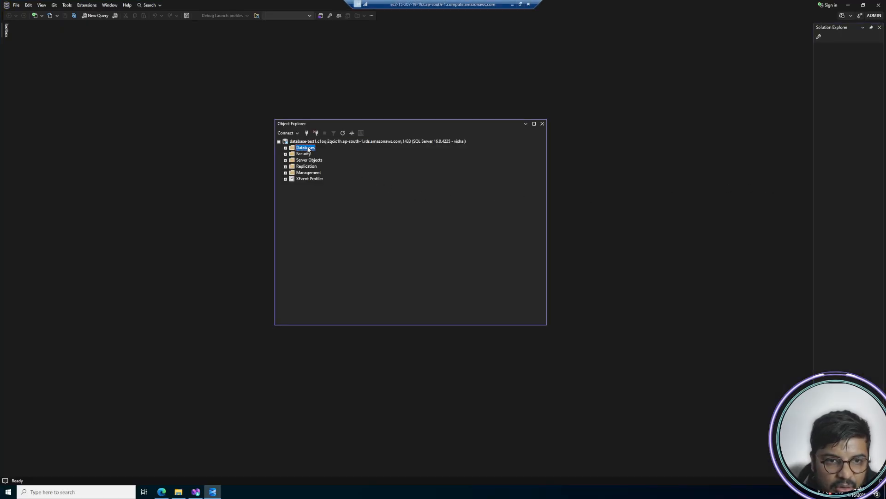
pyautogui.doubleClick(308, 148)
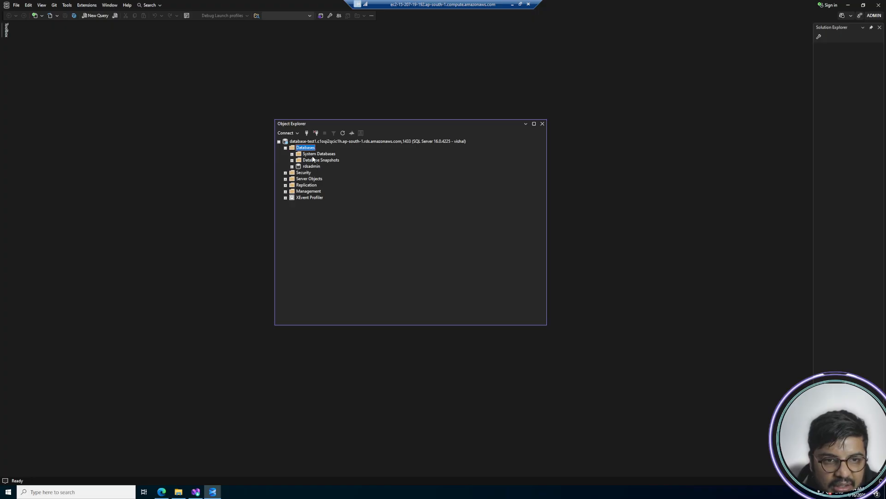
pyautogui.doubleClick(314, 155)
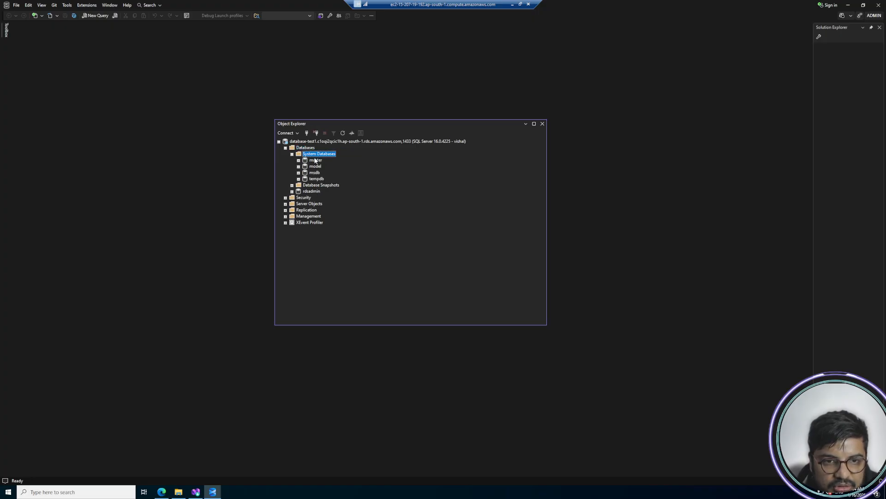
# Step: Go back to the AWS guide and read the instruction on how to open Object Explorer in SSMS
pyautogui.click(520, 5)
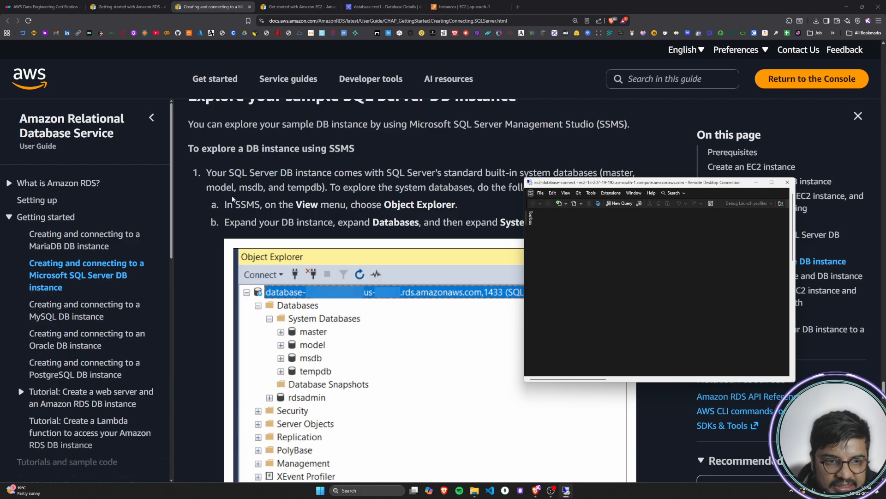
pyautogui.moveTo(227, 204); pyautogui.dragTo(256, 206)
pyautogui.click(299, 206)
pyautogui.moveTo(271, 206); pyautogui.dragTo(457, 206)
pyautogui.click(457, 206)
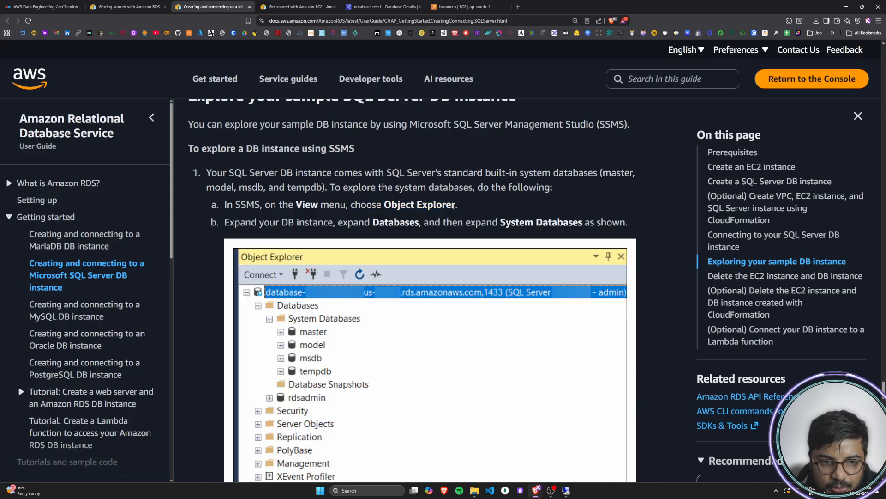
# Step: Show the remote session over the guide, enlarge its window slightly, and bring the Object Explorer tree into view for comparison
pyautogui.click(566, 491)
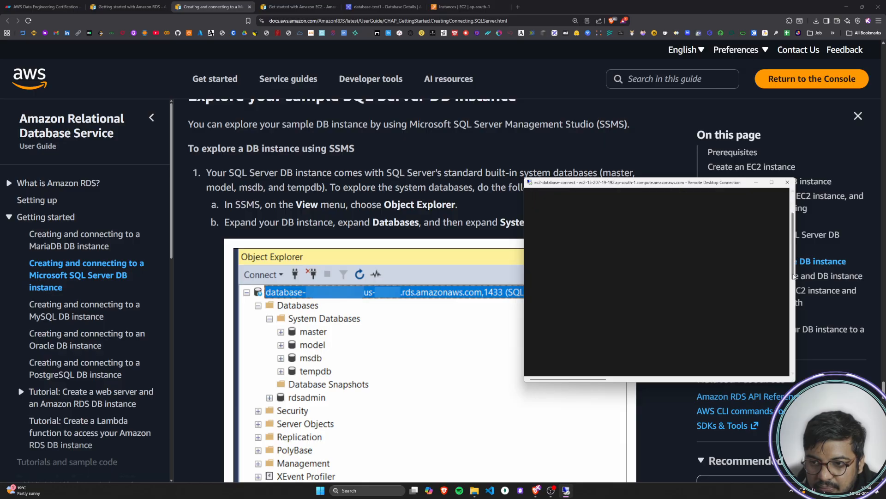
pyautogui.moveTo(592, 380); pyautogui.dragTo(715, 369)
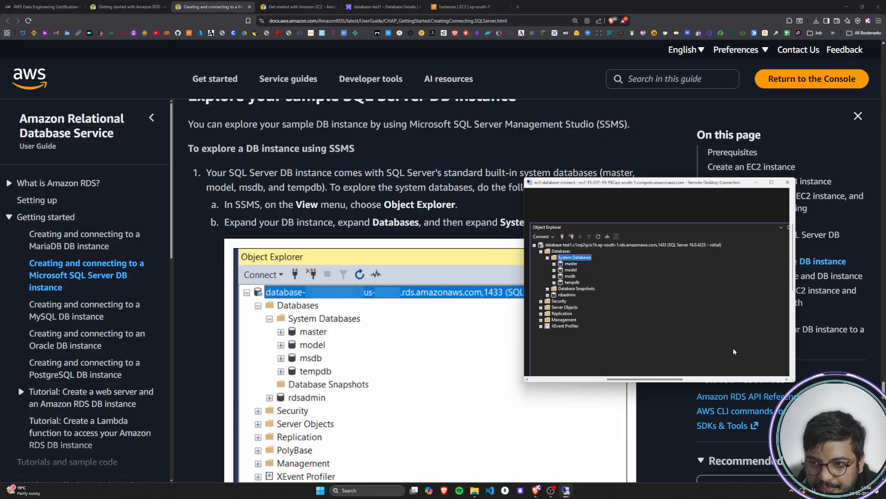
pyautogui.moveTo(795, 381); pyautogui.dragTo(828, 407)
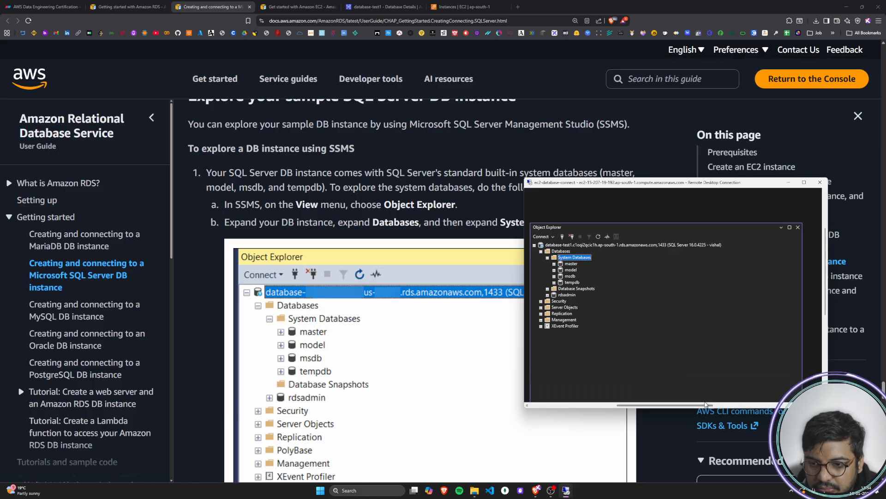
pyautogui.moveTo(707, 405); pyautogui.dragTo(704, 406)
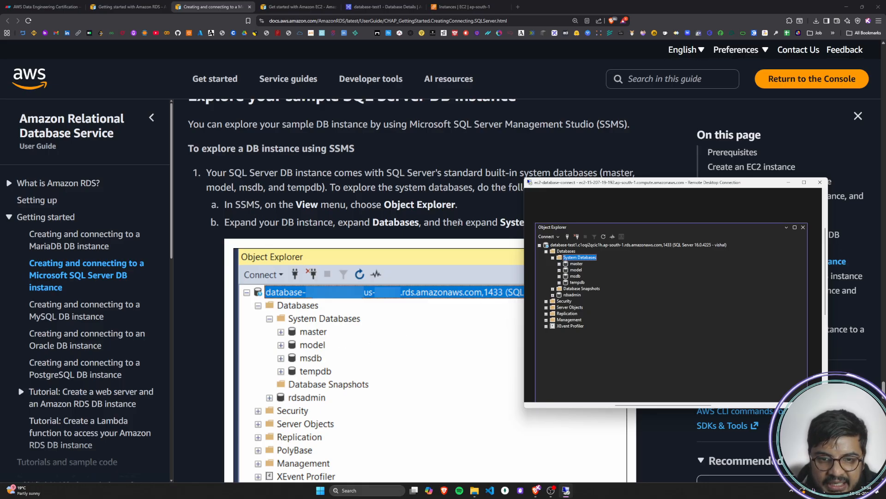
# Step: Read the guide's explanation of the rdsadmin database and its stored procedures, and look for rdsadmin in the remote session's Object Explorer
pyautogui.click(468, 226)
pyautogui.scroll(-5, 218, 334)
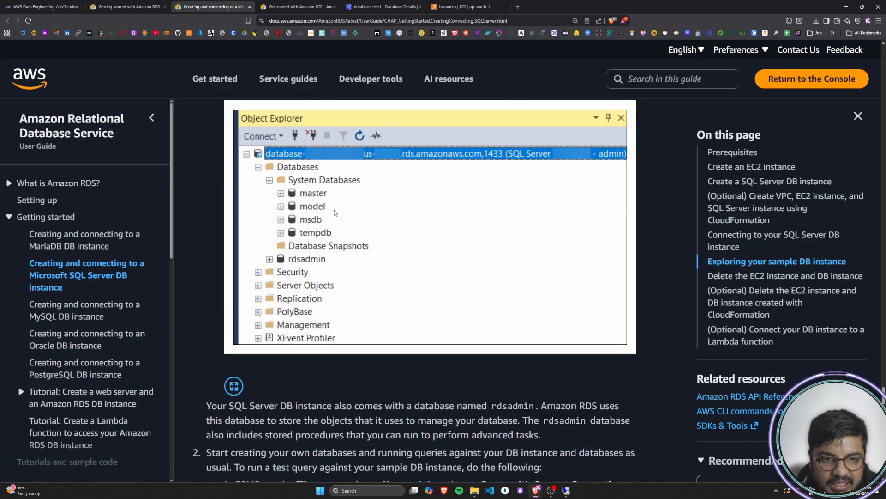
pyautogui.moveTo(212, 306); pyautogui.dragTo(486, 311)
pyautogui.click(489, 312)
pyautogui.moveTo(546, 302); pyautogui.dragTo(620, 305)
pyautogui.moveTo(210, 317); pyautogui.dragTo(630, 317)
pyautogui.click(526, 320)
pyautogui.click(630, 318)
pyautogui.moveTo(211, 331); pyautogui.dragTo(537, 331)
pyautogui.click(537, 330)
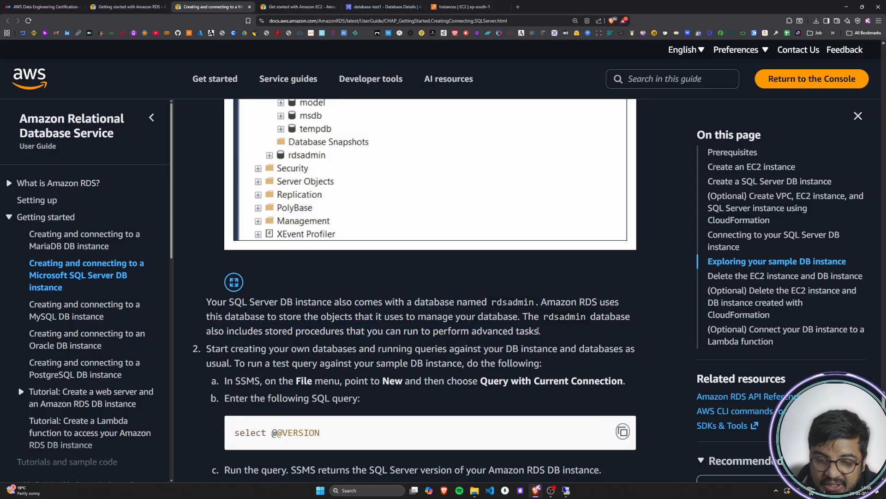
pyautogui.moveTo(263, 332); pyautogui.dragTo(356, 331)
pyautogui.click(362, 329)
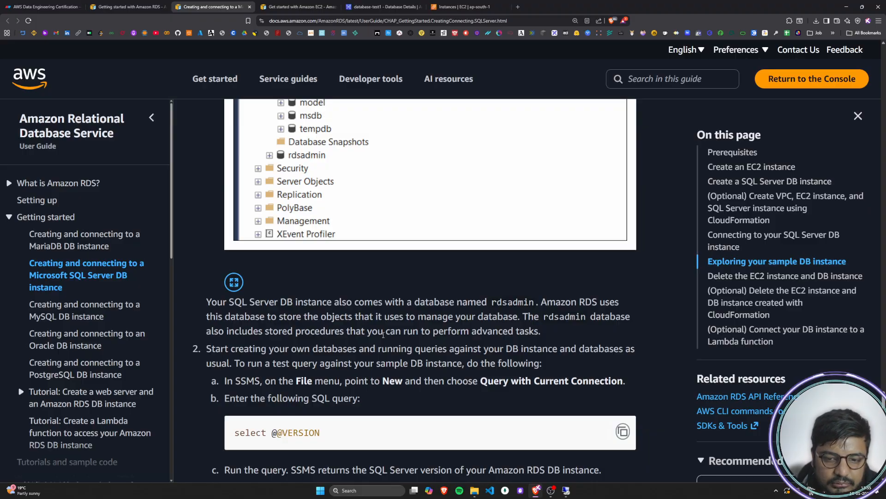
pyautogui.scroll(-1, 558, 299)
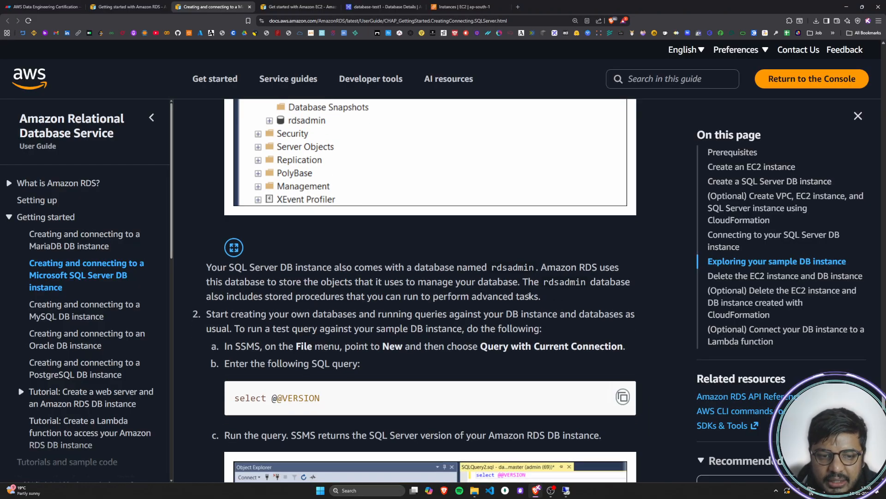
pyautogui.click(566, 490)
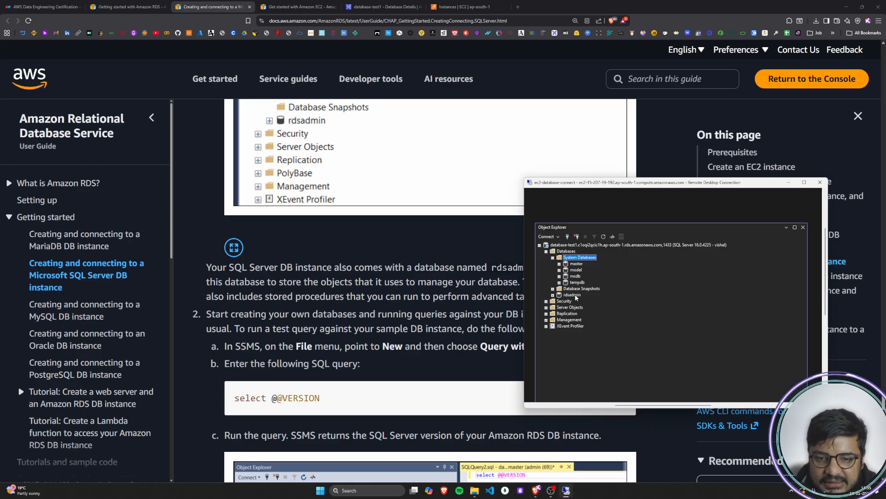
# Step: Read the guide's step on running a test query, including how to start a query with the current connection
pyautogui.click(255, 314)
pyautogui.moveTo(211, 314); pyautogui.dragTo(647, 316)
pyautogui.moveTo(227, 329); pyautogui.dragTo(544, 328)
pyautogui.click(371, 333)
pyautogui.click(311, 330)
pyautogui.click(273, 342)
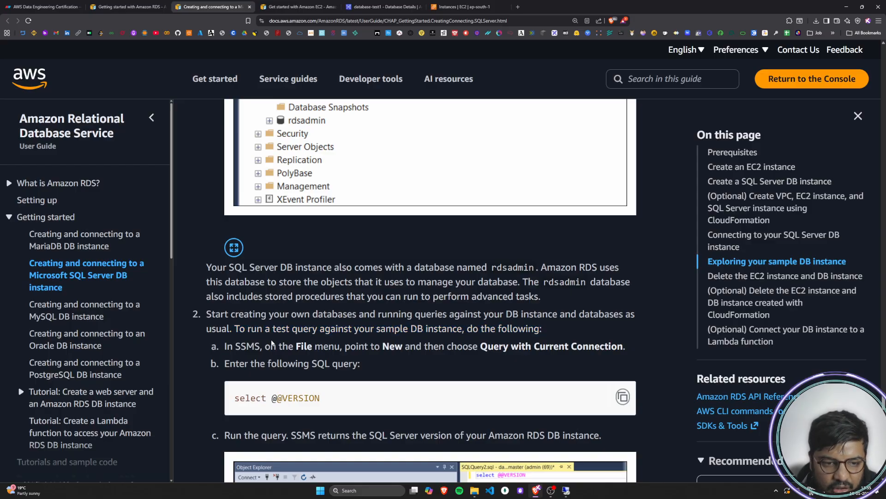
pyautogui.moveTo(227, 347); pyautogui.dragTo(641, 340)
pyautogui.click(258, 350)
pyautogui.click(353, 346)
pyautogui.click(641, 340)
# Step: Bring the remote session back to full screen with SQL Server Management Studio maximized inside it
pyautogui.click(566, 490)
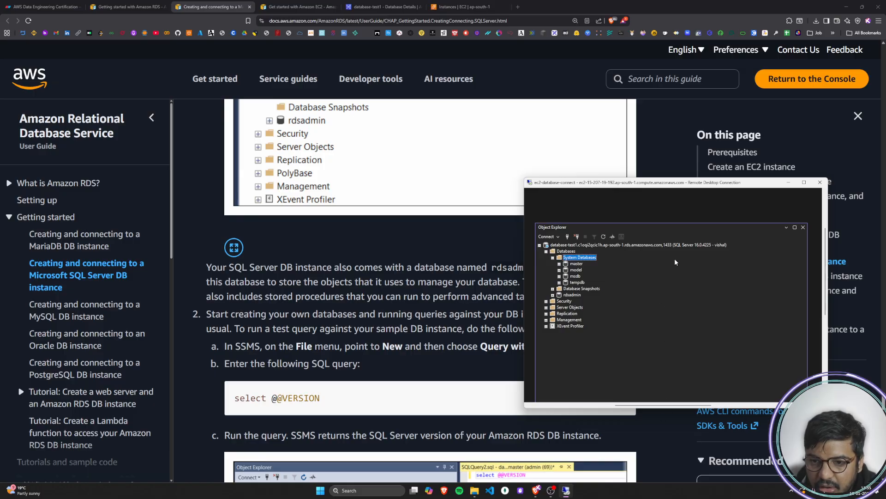
pyautogui.click(805, 182)
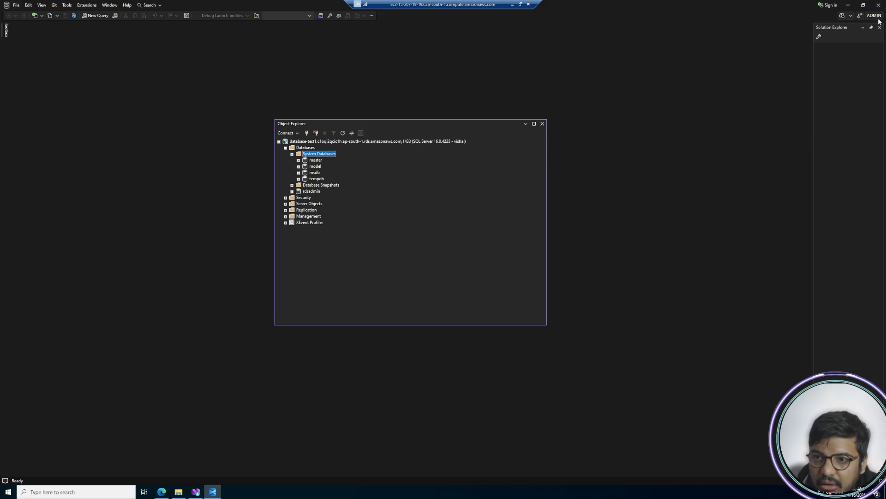
pyautogui.click(863, 5)
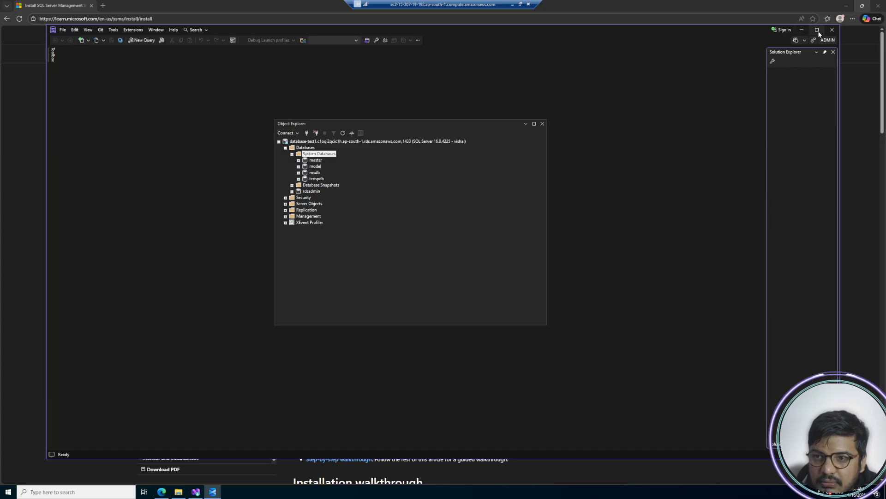
pyautogui.click(521, 4)
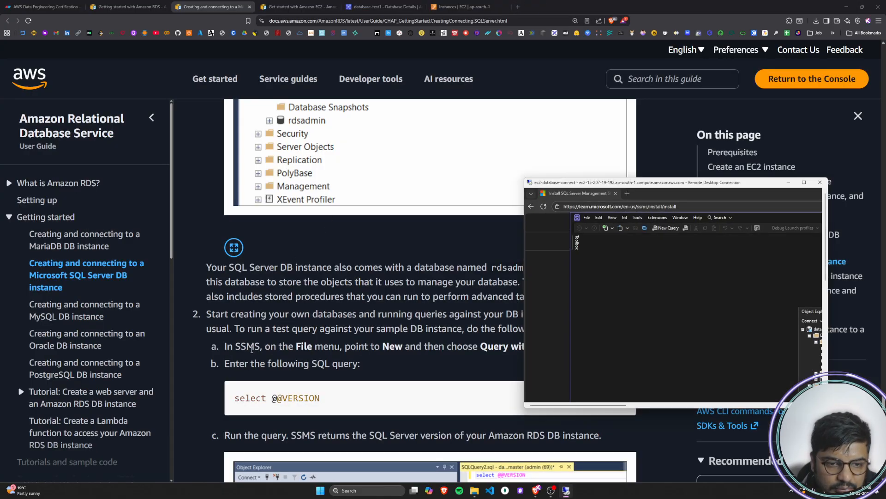
pyautogui.click(804, 182)
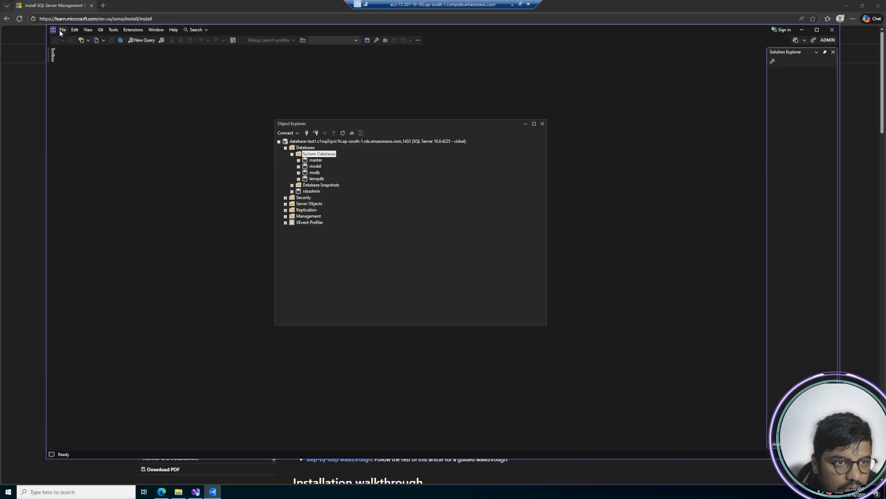
pyautogui.click(817, 30)
# Step: Create a new query with the current connection to the database-test1 server
pyautogui.click(16, 5)
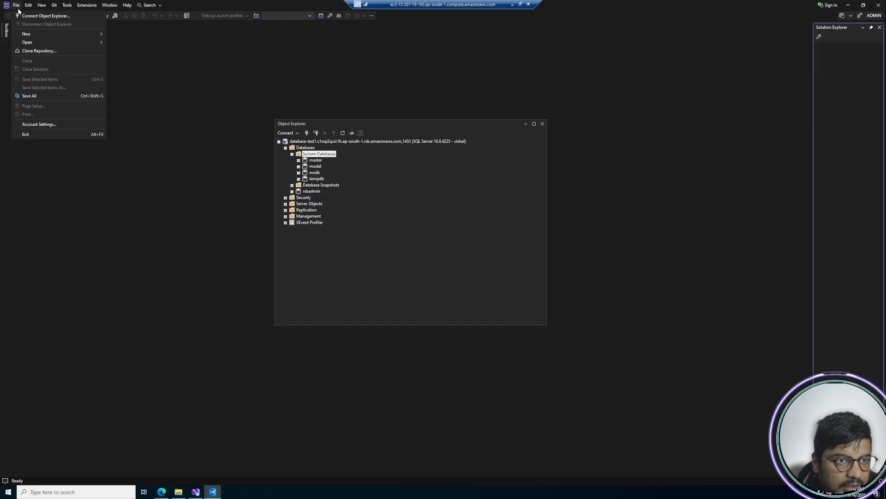
pyautogui.moveTo(20, 34)
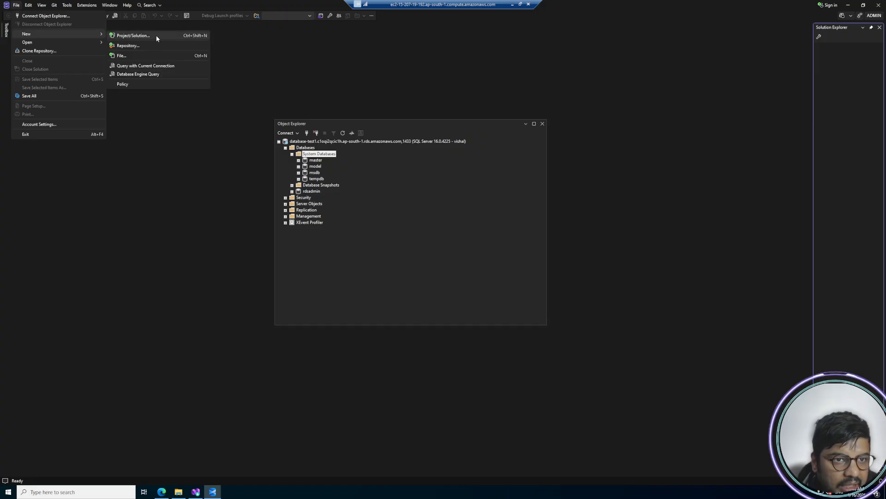
pyautogui.click(166, 67)
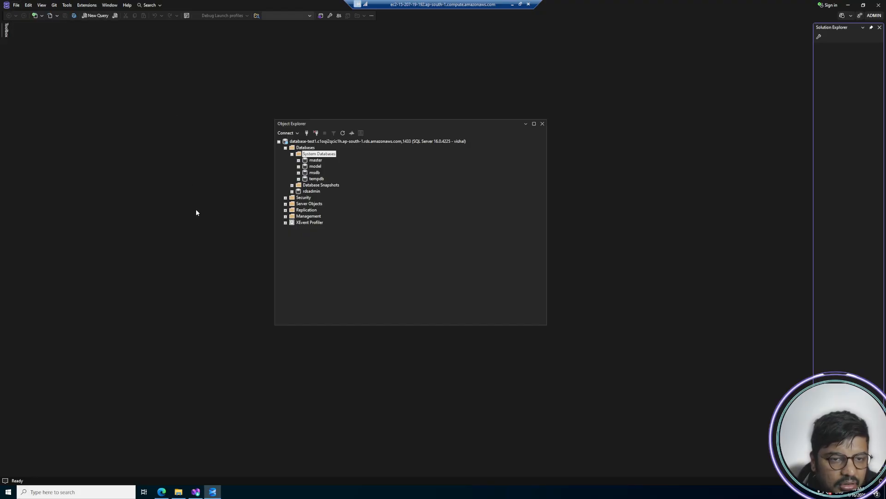
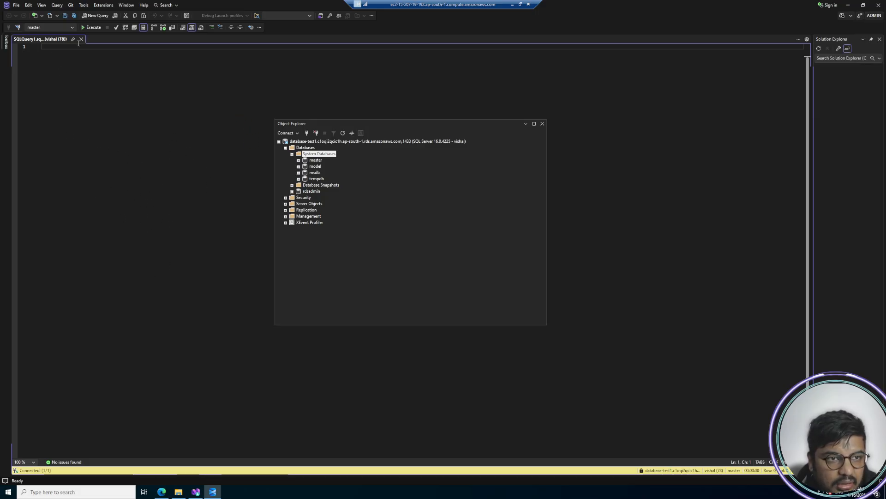
# Step: Close the floating Object Explorer window and enlarge the query editor text to 146 %
pyautogui.click(543, 123)
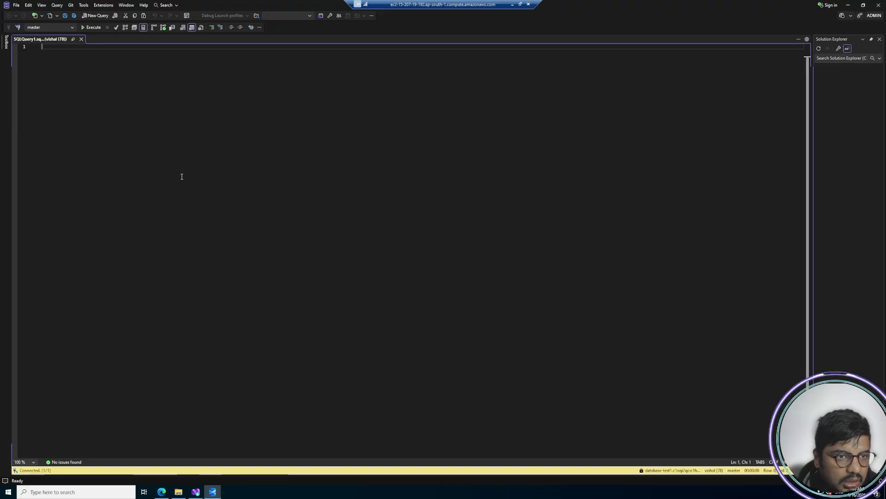
pyautogui.scroll(4, 75, 62)
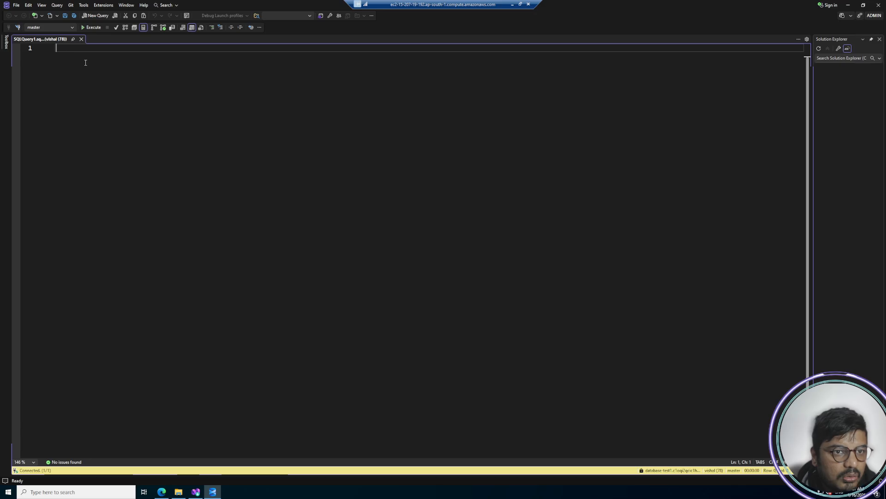
pyautogui.click(42, 6)
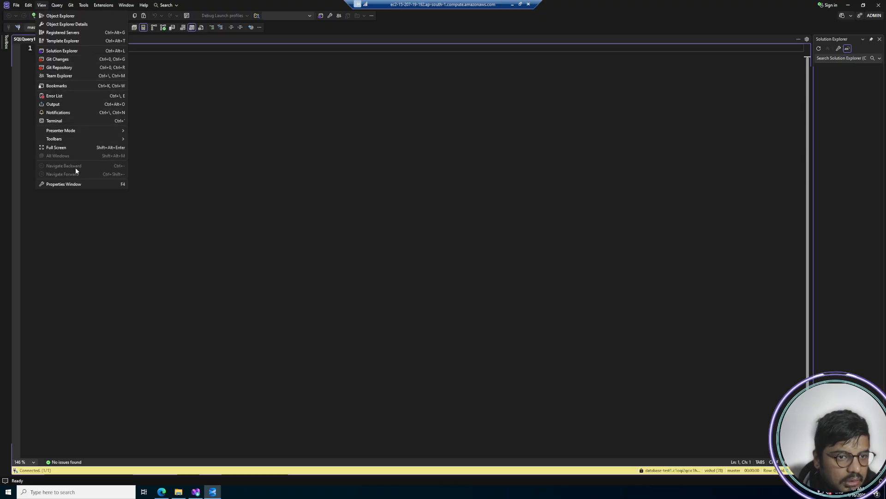
pyautogui.moveTo(67, 133)
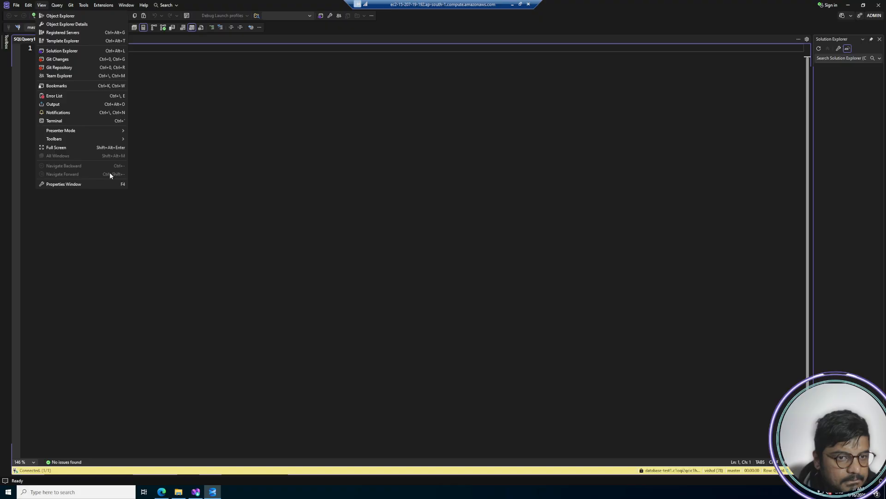
pyautogui.click(150, 174)
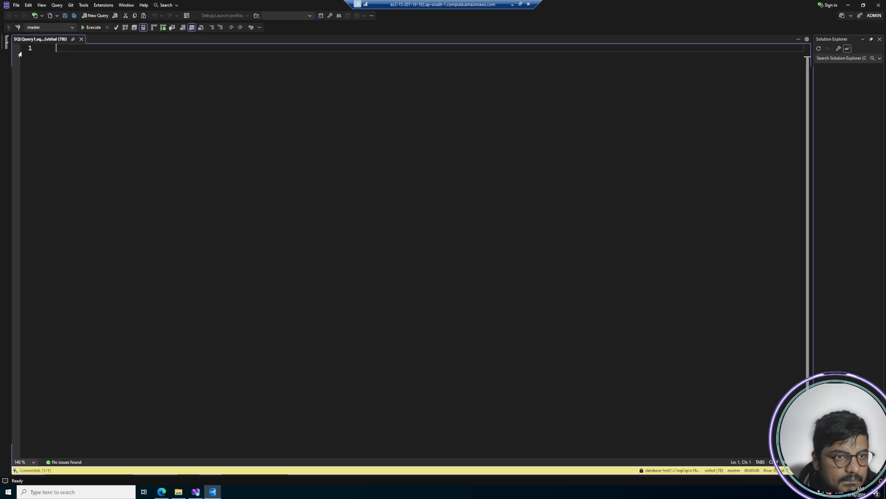
pyautogui.click(176, 8)
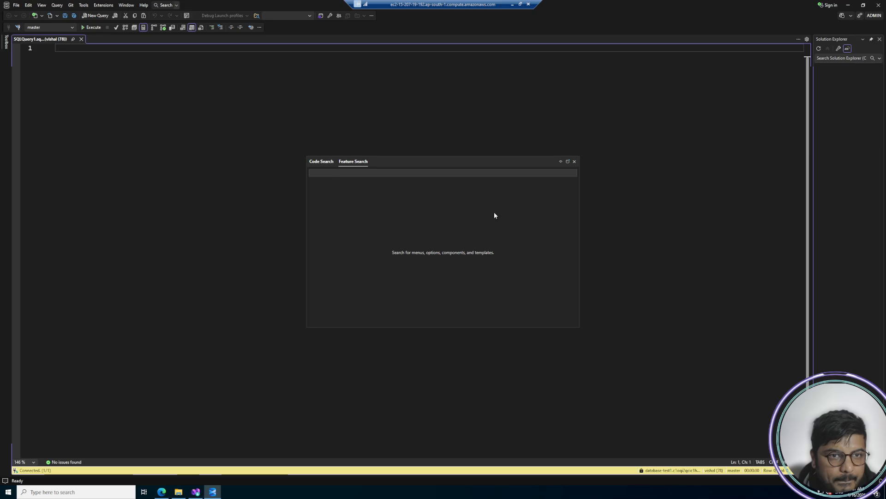
pyautogui.click(574, 162)
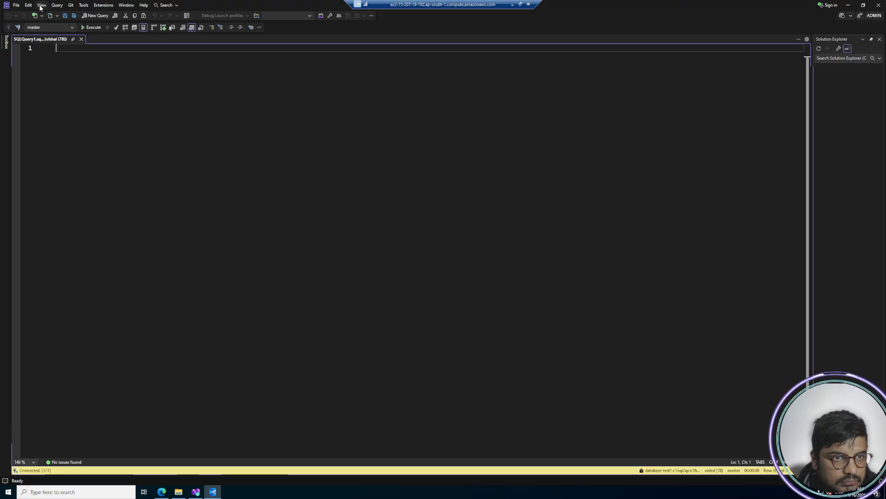
# Step: Look through the Text Editor settings in Options, down to the Display section, and close Options
pyautogui.click(81, 8)
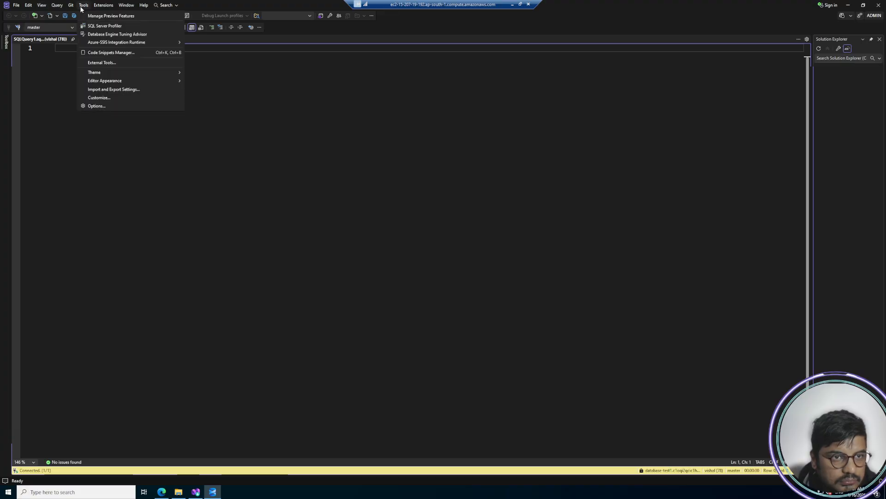
pyautogui.moveTo(124, 82)
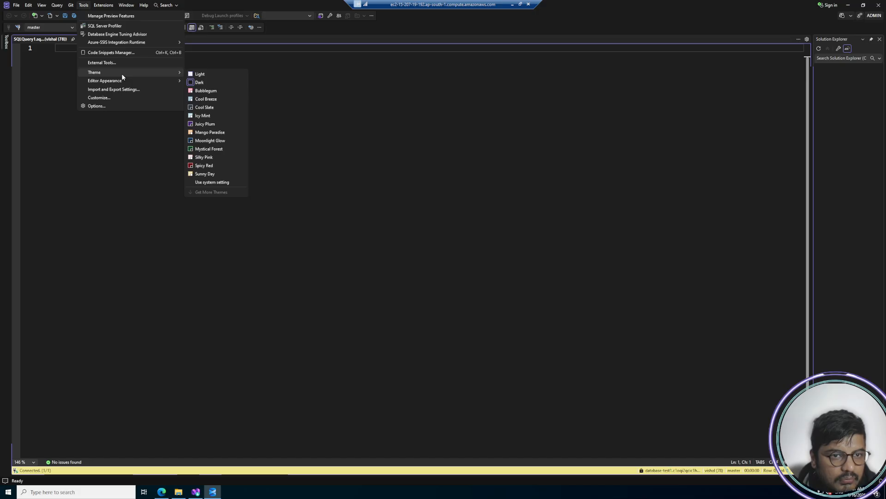
pyautogui.click(110, 106)
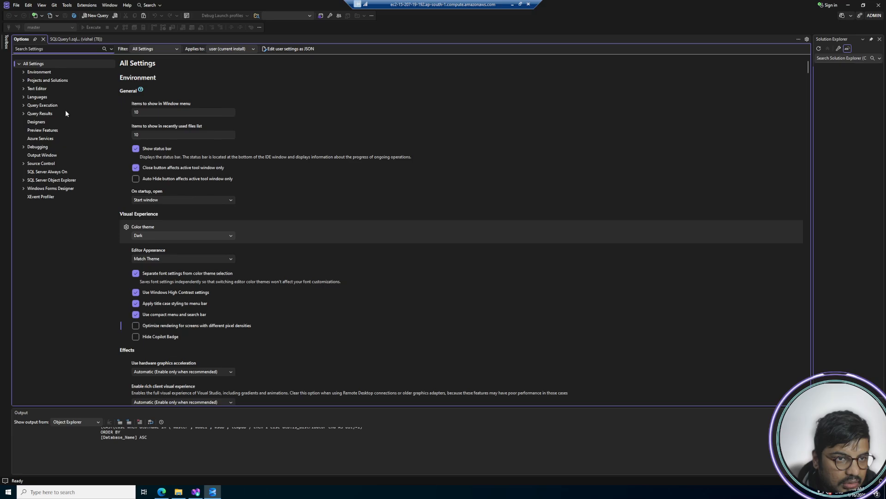
pyautogui.click(43, 91)
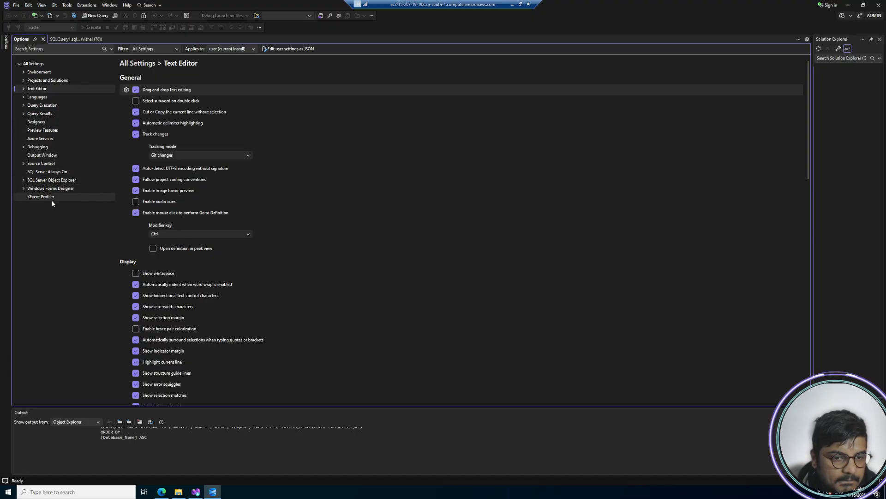
pyautogui.scroll(-4, 138, 247)
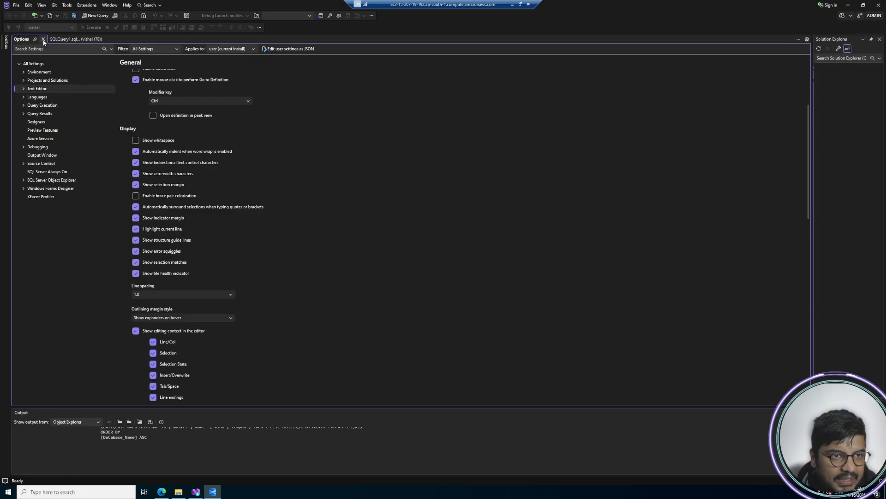
pyautogui.click(44, 41)
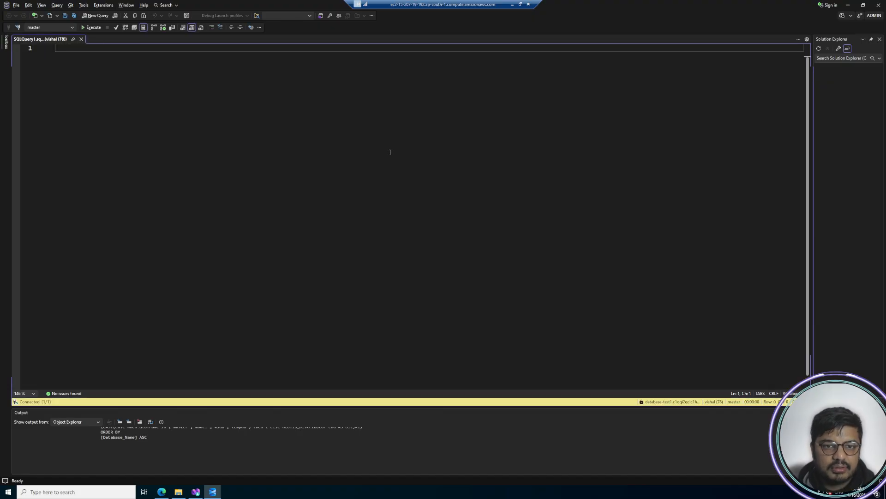
pyautogui.hotkey('alt', 'Tab')
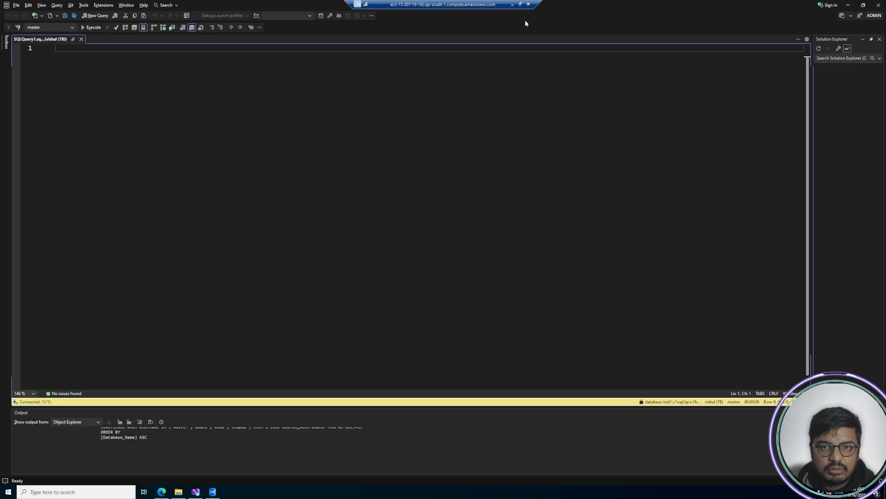
pyautogui.hotkey('alt', 'Tab')
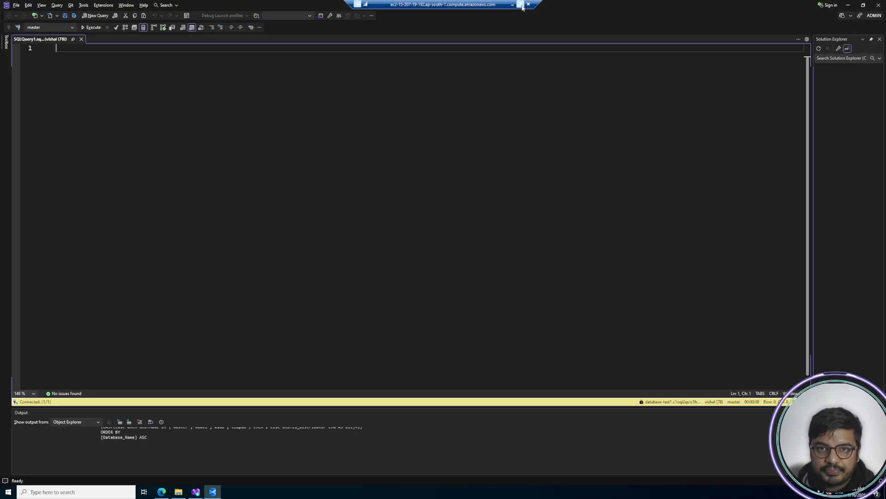
pyautogui.click(520, 4)
pyautogui.scroll(-2, 269, 277)
pyautogui.scroll(-1, 269, 277)
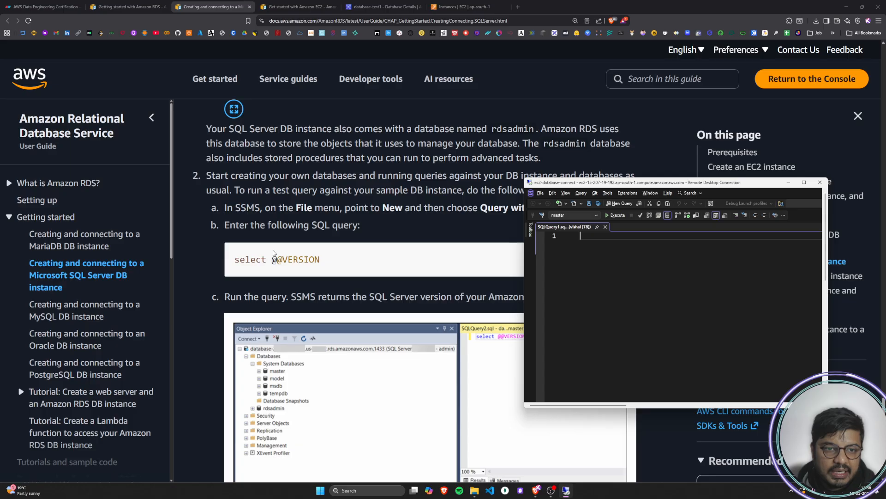
pyautogui.moveTo(219, 192); pyautogui.dragTo(374, 190)
pyautogui.click(374, 189)
pyautogui.moveTo(242, 224); pyautogui.dragTo(346, 232)
pyautogui.click(346, 231)
pyautogui.scroll(-1, 497, 284)
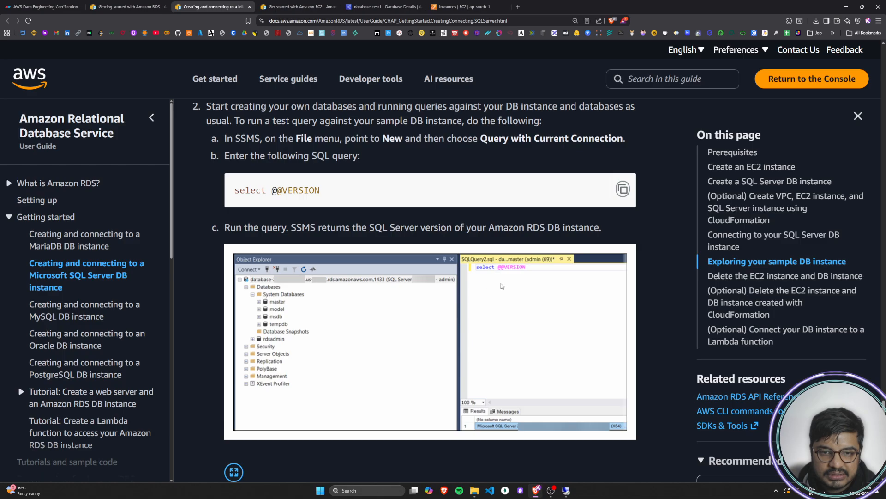
pyautogui.scroll(-3, 502, 279)
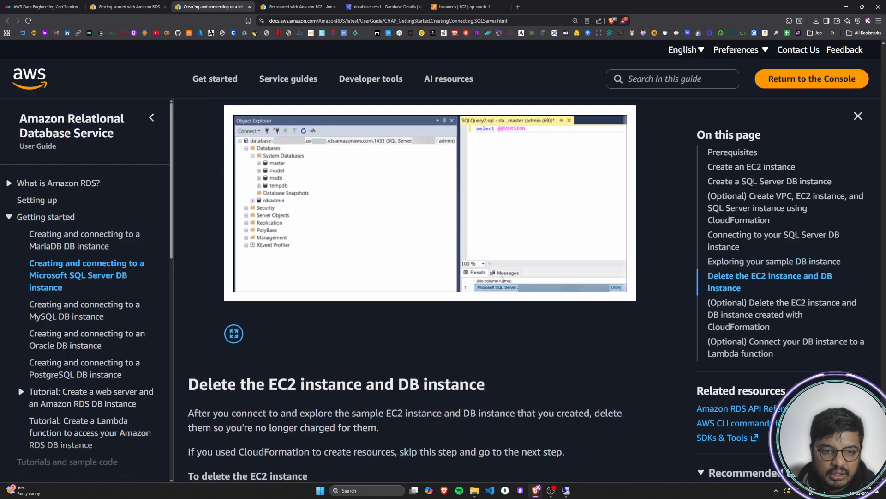
pyautogui.scroll(3, 580, 216)
pyautogui.click(623, 188)
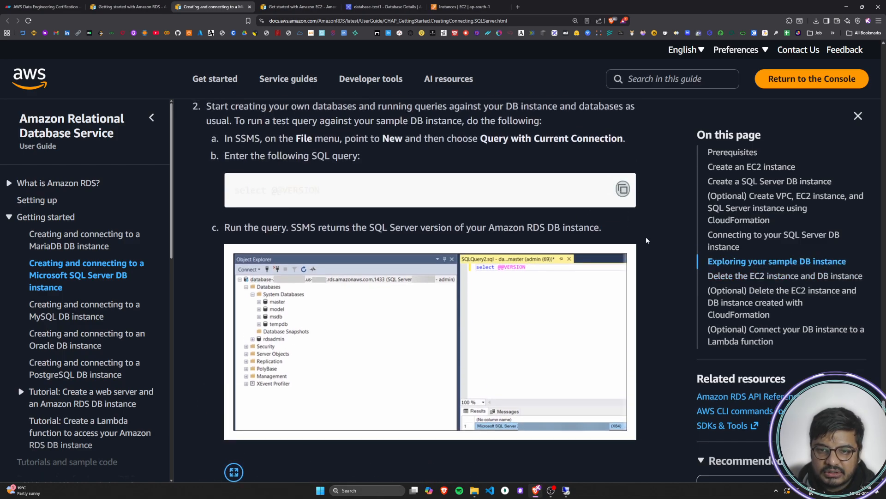
pyautogui.hotkey('alt', 'Tab')
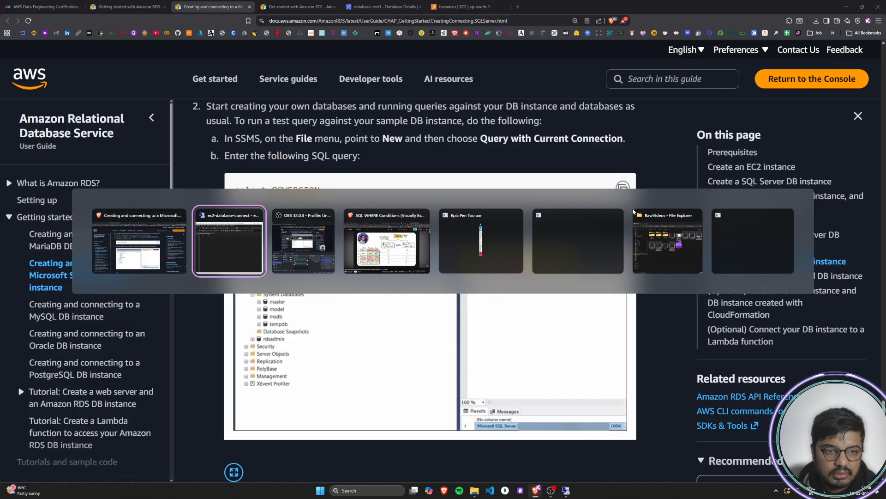
pyautogui.click(804, 183)
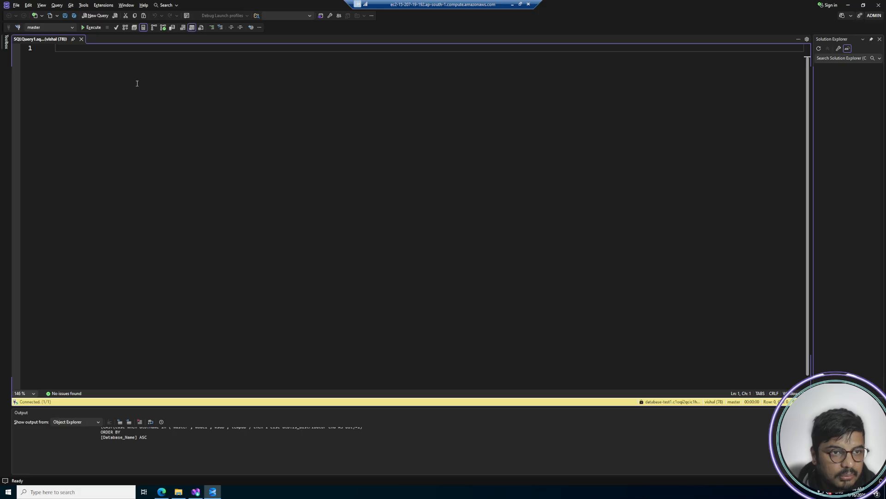
pyautogui.hotkey('ctrl', 'v')
pyautogui.click(68, 48)
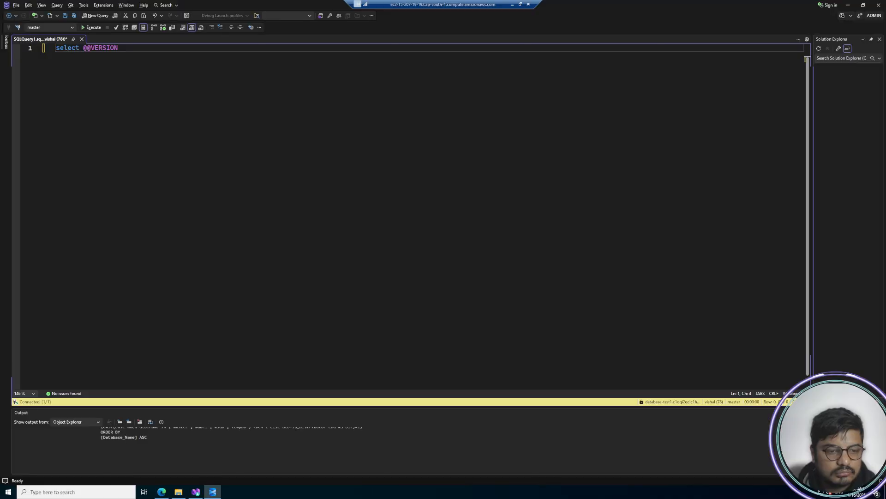
pyautogui.click(113, 59)
pyautogui.click(134, 47)
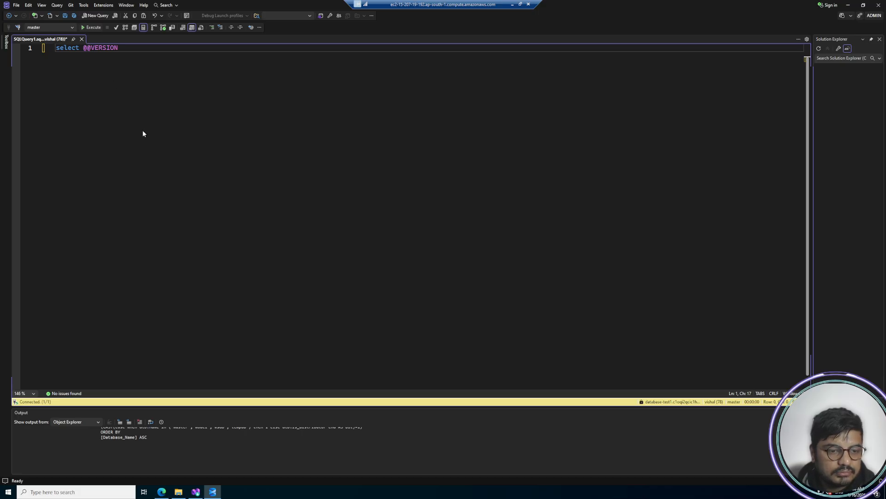
pyautogui.press('F5')
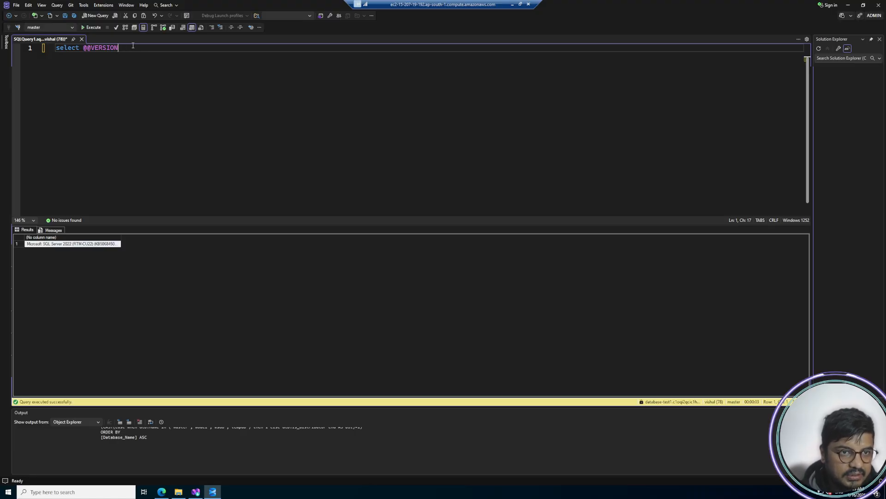
pyautogui.press('Return')
pyautogui.press('Return')
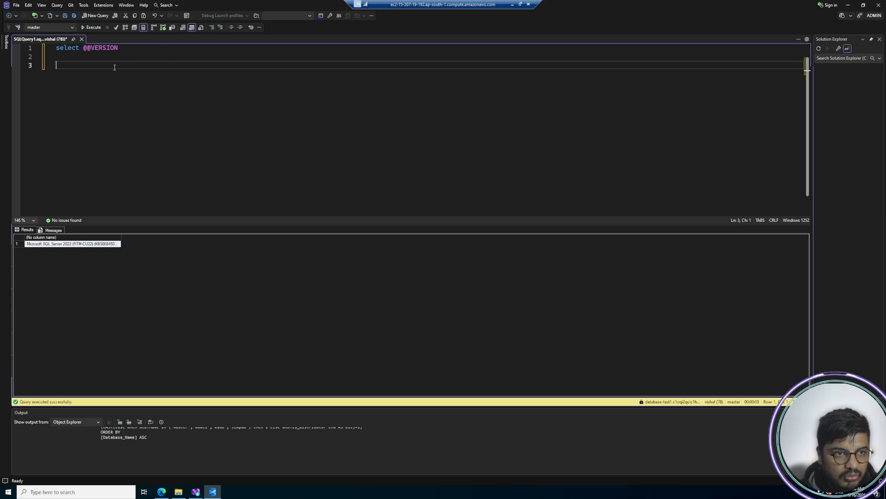
pyautogui.write('show database')
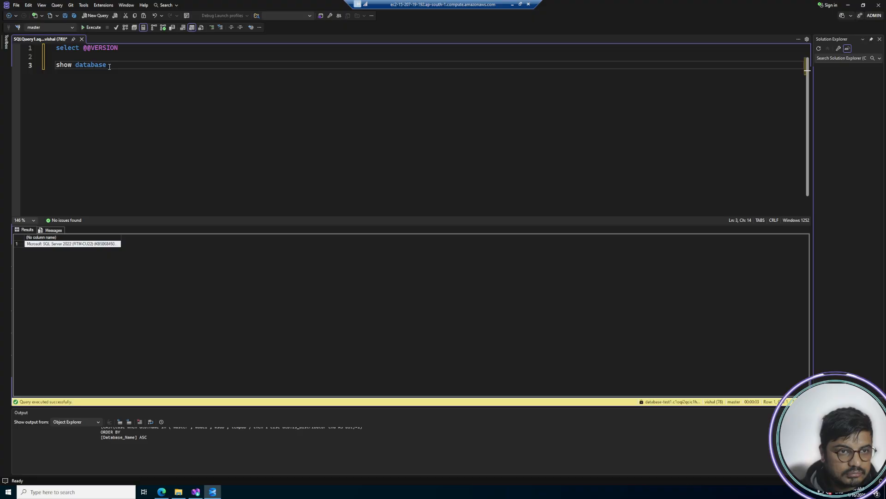
pyautogui.write('s')
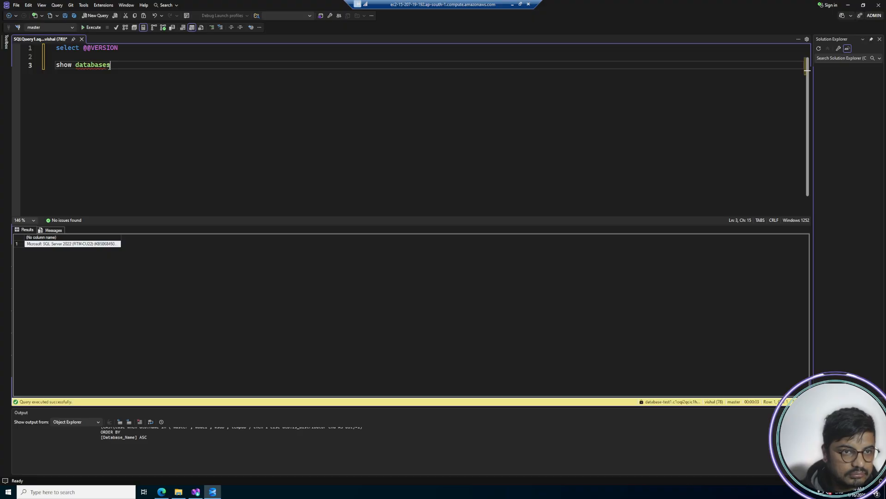
pyautogui.press('BackSpace')
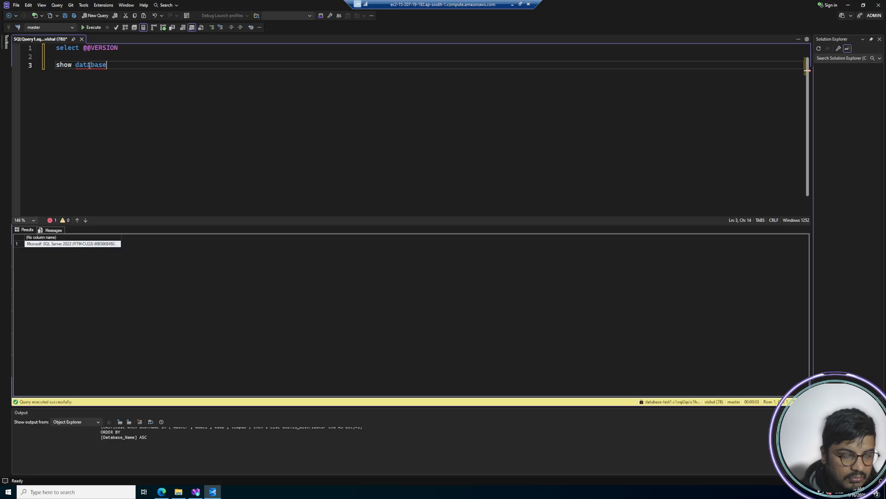
pyautogui.doubleClick(60, 66)
pyautogui.write('list')
pyautogui.click(134, 70)
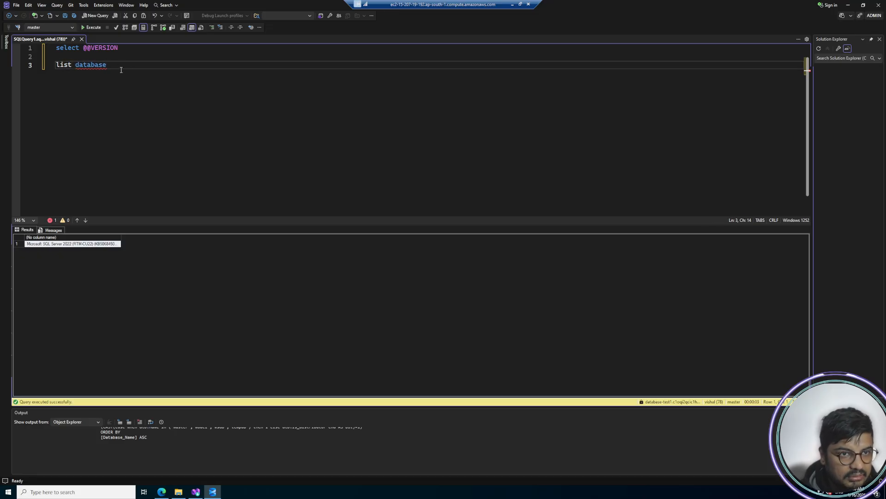
pyautogui.write('s')
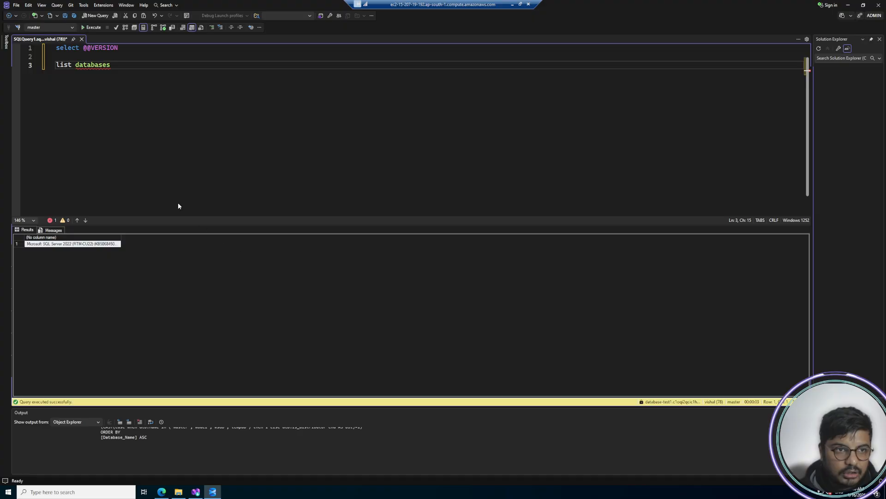
# Step: Replace line 3 with select name from sys.databases; and run only that statement
pyautogui.hotkey('shift', 'Home')
pyautogui.write('se')
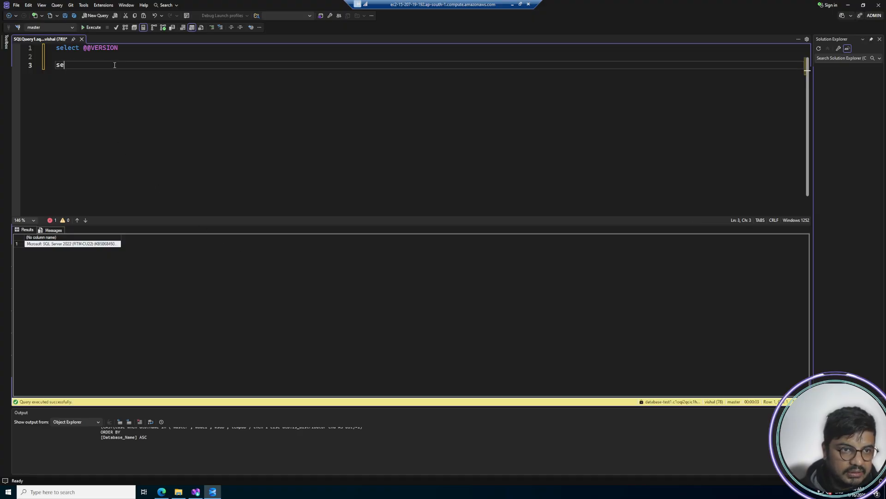
pyautogui.write('lect na')
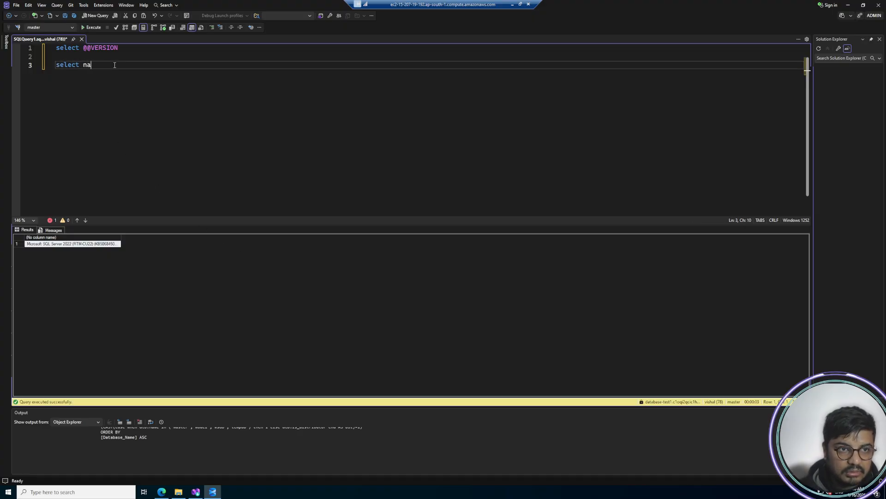
pyautogui.write('me from sys.databa')
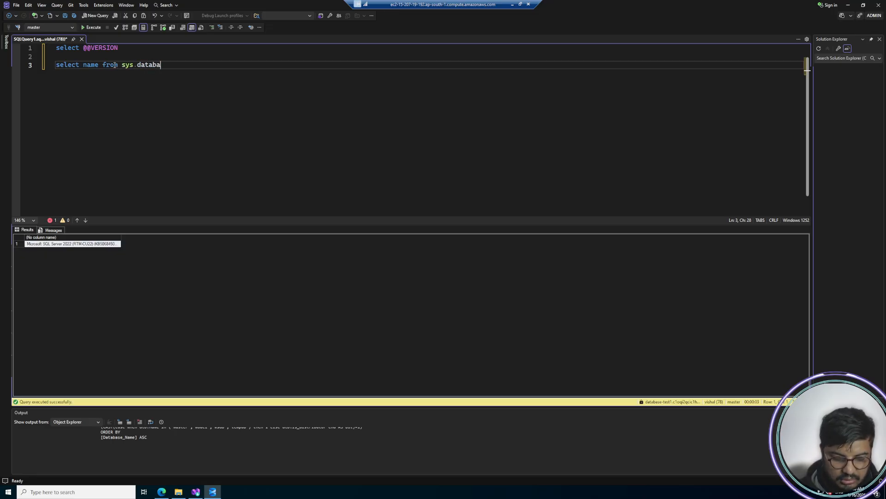
pyautogui.write('ses;')
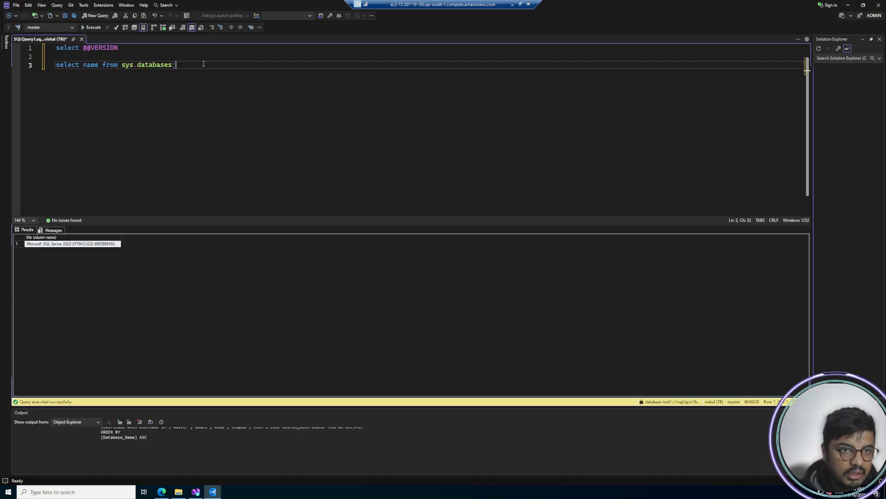
pyautogui.hotkey('shift', 'Home')
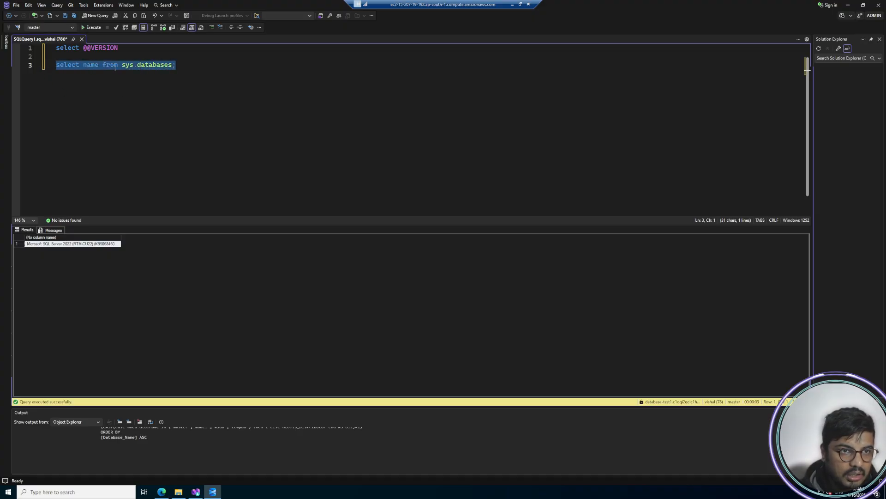
pyautogui.click(93, 30)
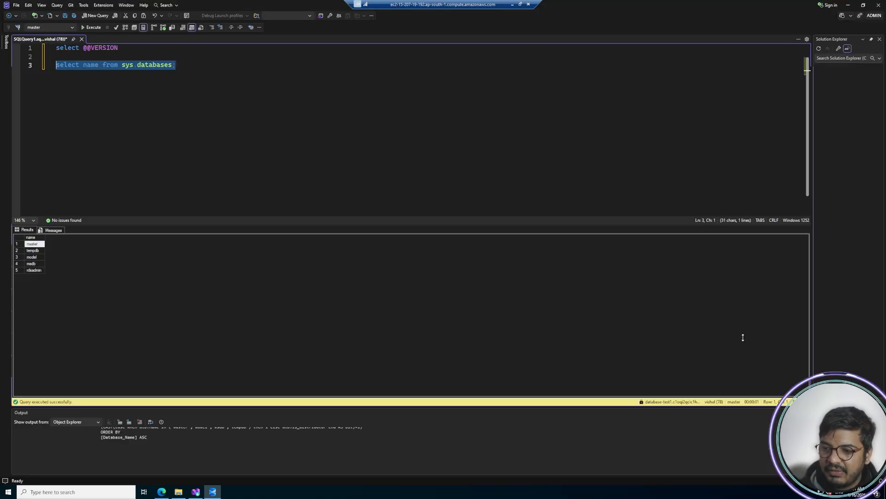
# Step: Add a create database statement on line 5, using the owner's first name followed by db as the database name, and run only that statement
pyautogui.click(204, 70)
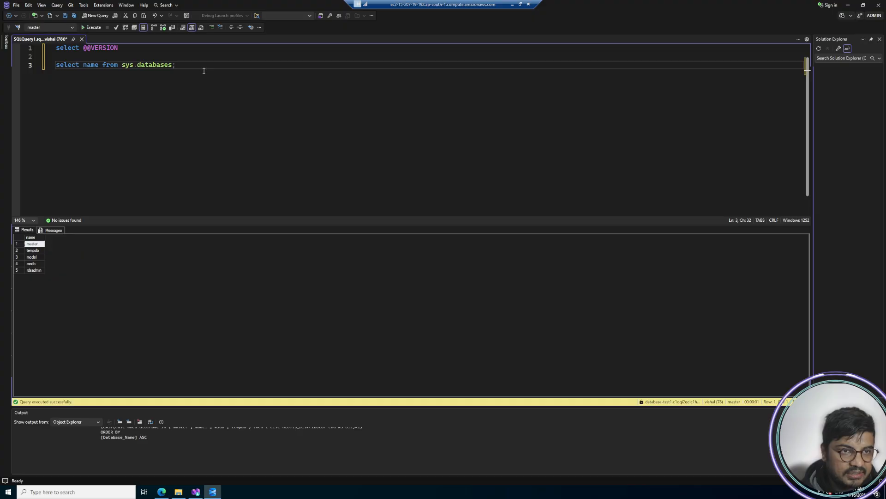
pyautogui.press('Return')
pyautogui.press('Return')
pyautogui.write('create')
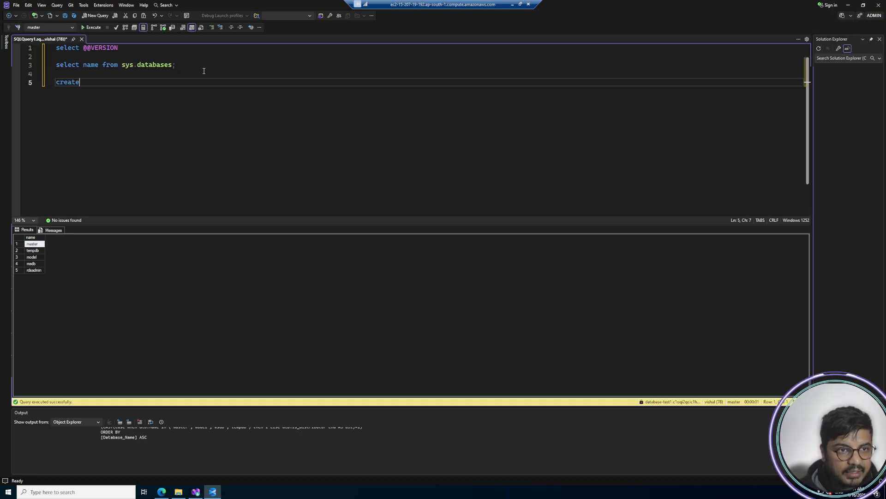
pyautogui.write(' databa')
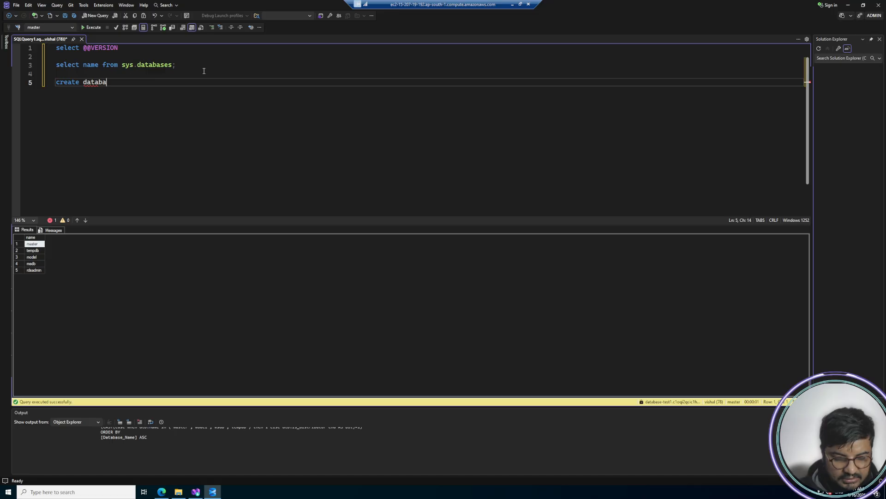
pyautogui.write('se vishaldb;')
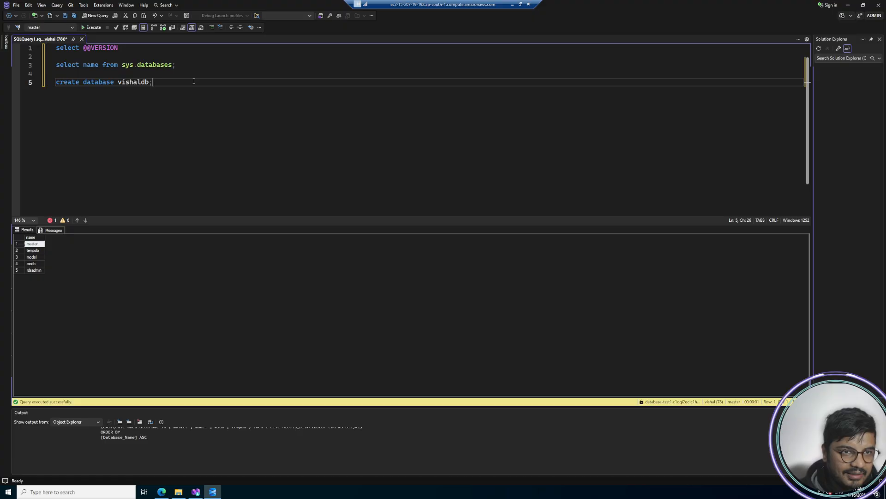
pyautogui.tripleClick(194, 81)
pyautogui.click(91, 28)
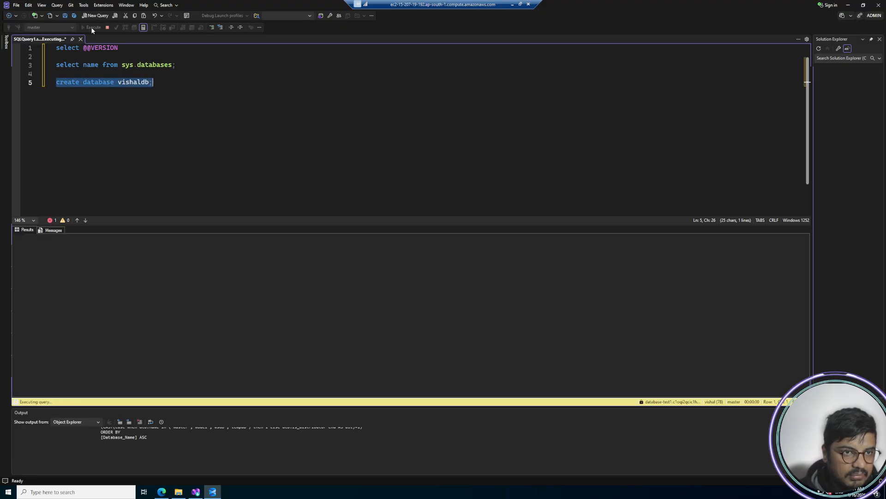
pyautogui.click(180, 188)
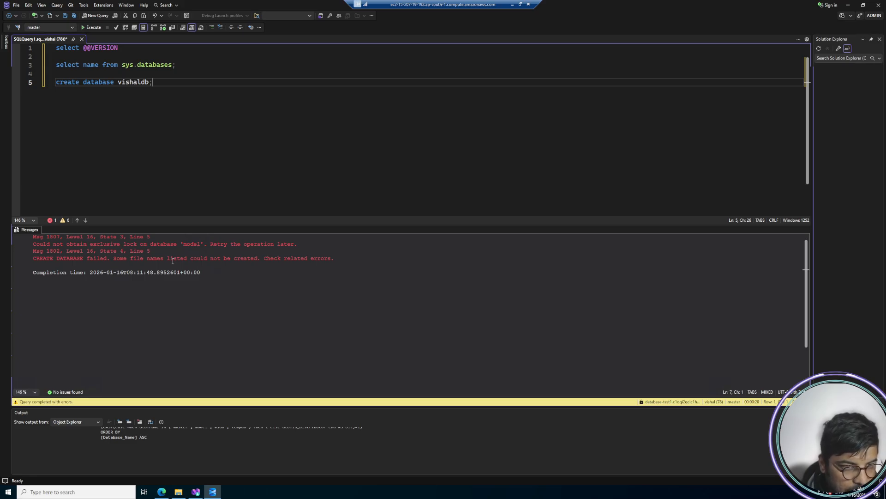
# Step: Set the query editor zoom to 200 %
pyautogui.click(33, 221)
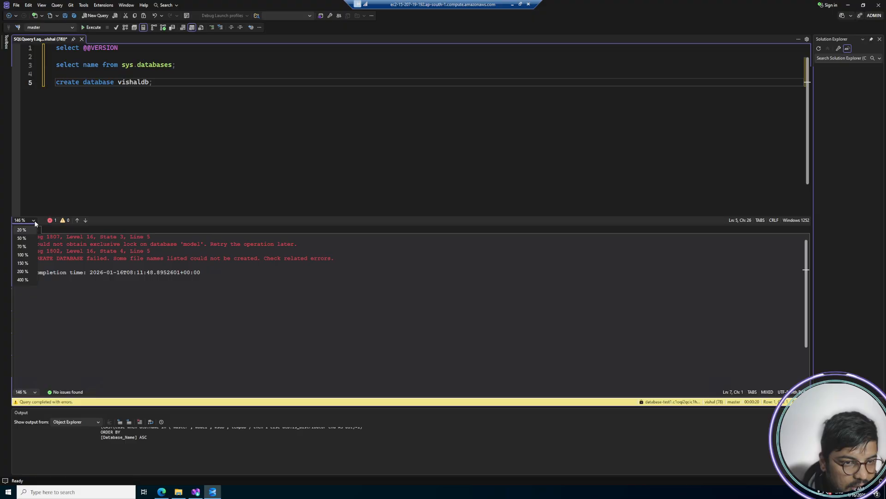
pyautogui.click(22, 271)
pyautogui.click(33, 221)
pyautogui.click(21, 280)
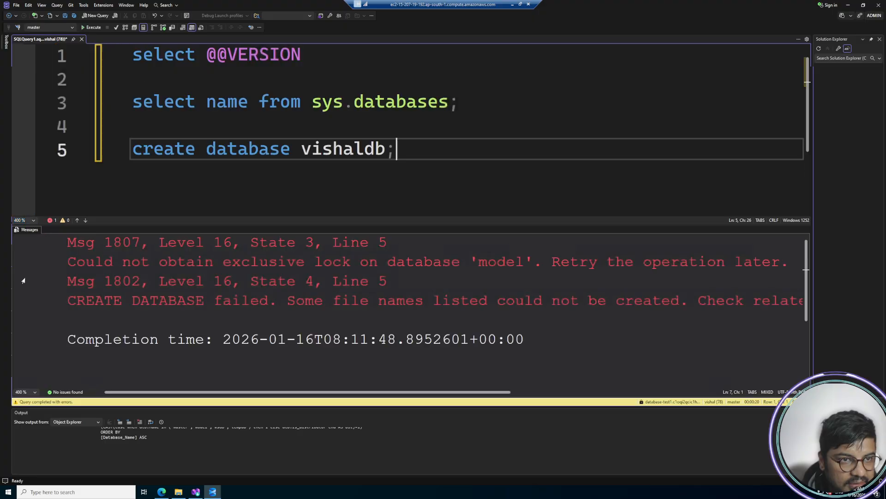
pyautogui.click(30, 220)
pyautogui.click(21, 278)
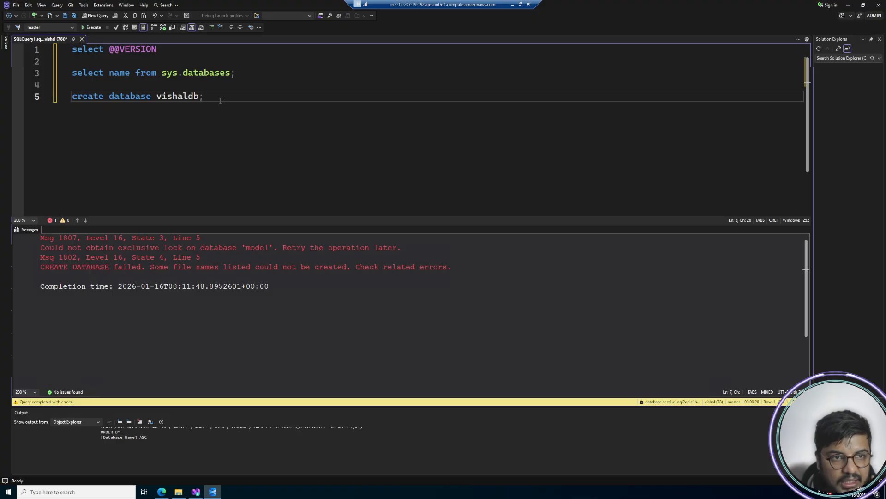
pyautogui.click(200, 97)
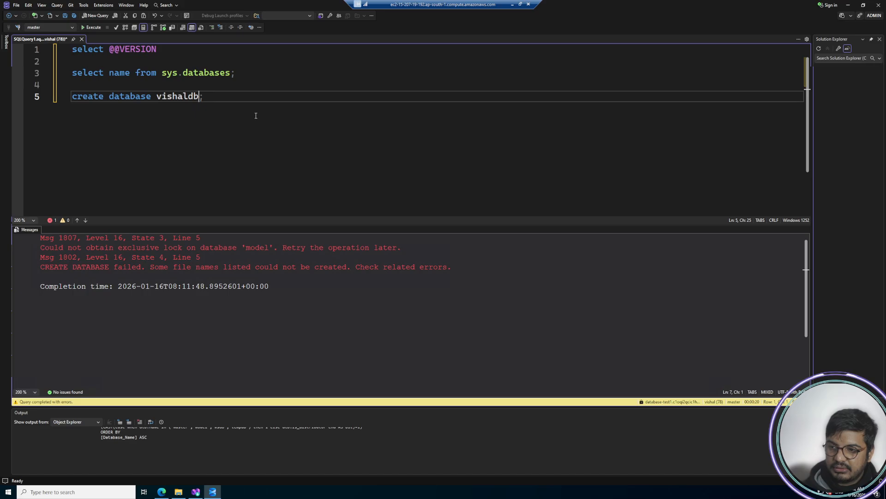
pyautogui.press('Return')
pyautogui.write('on ;')
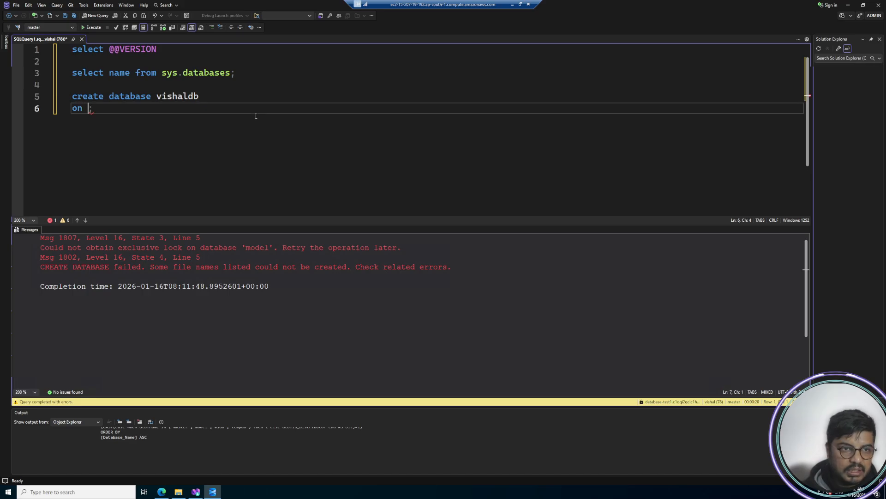
pyautogui.press('Return')
pyautogui.write('( ;')
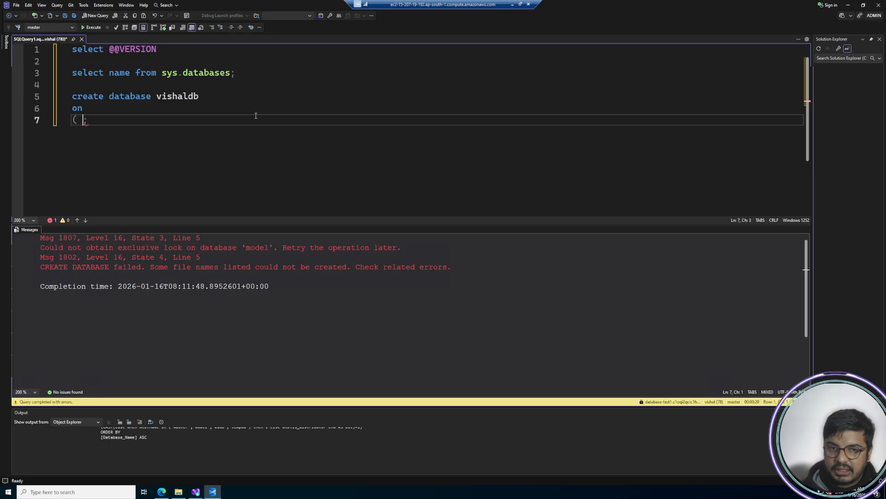
pyautogui.press('Return')
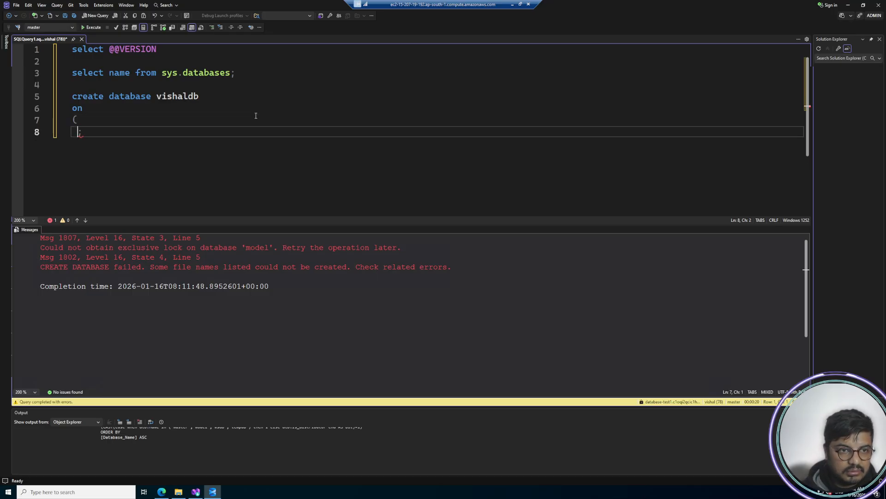
pyautogui.press('BackSpace')
pyautogui.press('BackSpace')
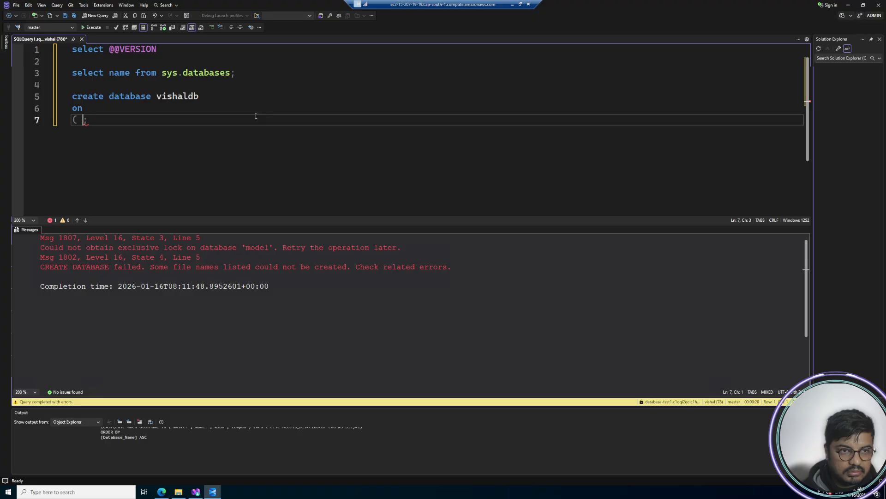
pyautogui.write('N')
pyautogui.write('AME')
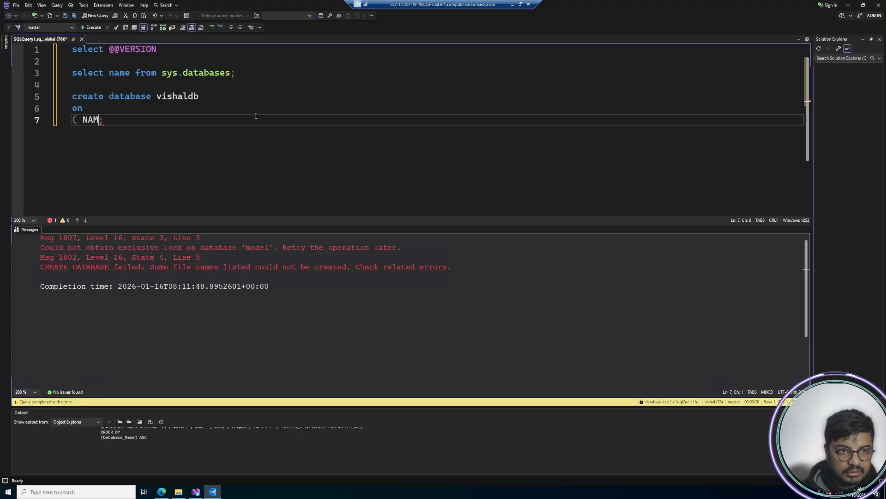
pyautogui.press('BackSpace')
pyautogui.press('BackSpace')
pyautogui.press('BackSpace')
pyautogui.press('BackSpace')
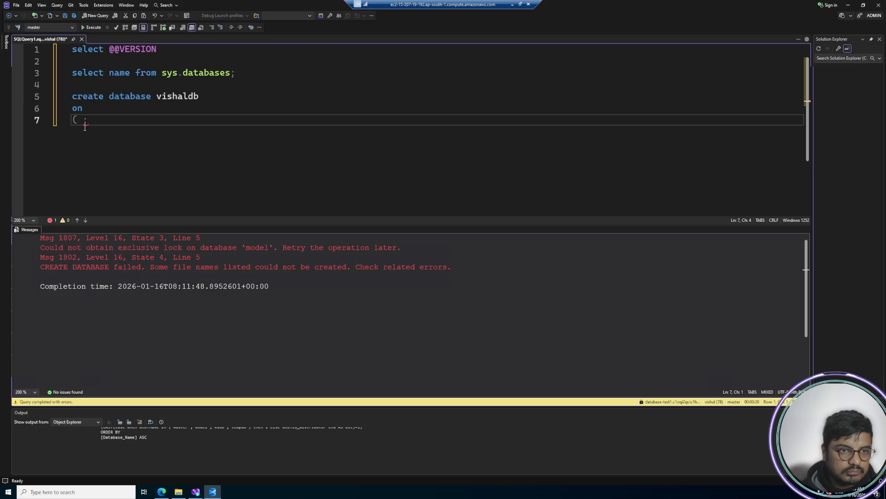
# Step: Replace the unfinished create database statement with the copied CREATE DATABASE MyDatabase script defining data and log files, and run only that script
pyautogui.moveTo(88, 121); pyautogui.dragTo(72, 100)
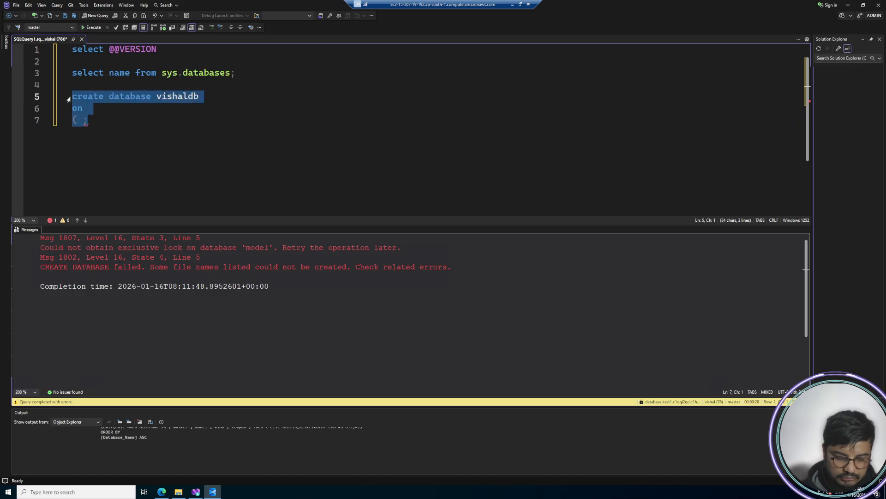
pyautogui.hotkey('ctrl', 'v')
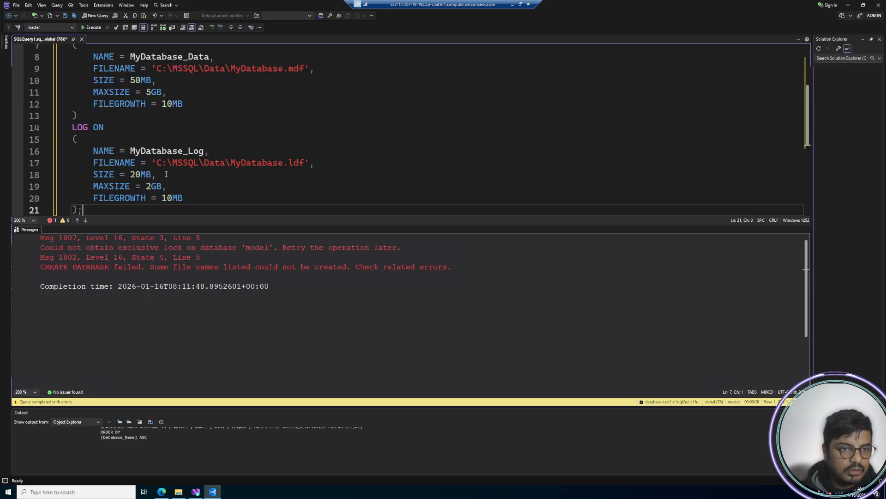
pyautogui.scroll(-2, 152, 166)
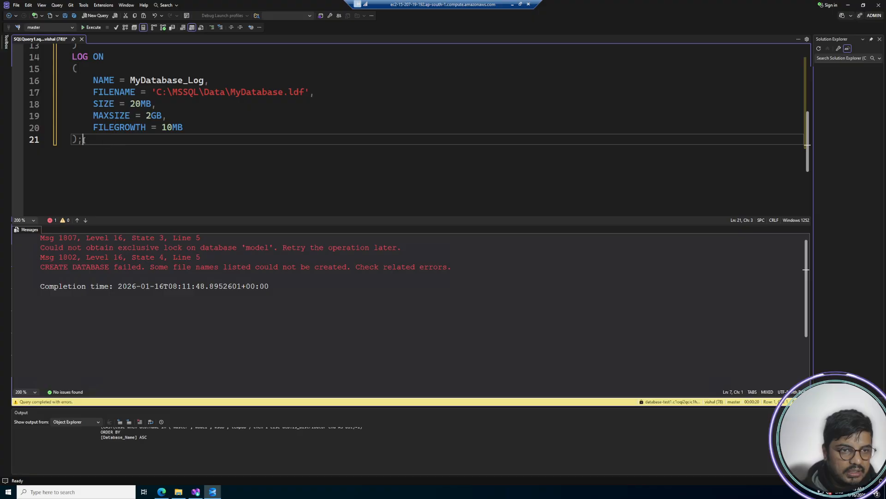
pyautogui.scroll(4, 82, 139)
pyautogui.hotkey('shift', 'Up')
pyautogui.hotkey('shift', 'Up')
pyautogui.hotkey('shift', 'Up')
pyautogui.hotkey('shift', 'Up')
pyautogui.hotkey('shift', 'Up')
pyautogui.hotkey('shift', 'Up')
pyautogui.hotkey('shift', 'Up')
pyautogui.hotkey('shift', 'Up')
pyautogui.hotkey('shift', 'Up')
pyautogui.hotkey('shift', 'Up')
pyautogui.hotkey('shift', 'Up')
pyautogui.hotkey('shift', 'Up')
pyautogui.hotkey('shift', 'Up')
pyautogui.hotkey('shift', 'Up')
pyautogui.hotkey('shift', 'Up')
pyautogui.hotkey('shift', 'Up')
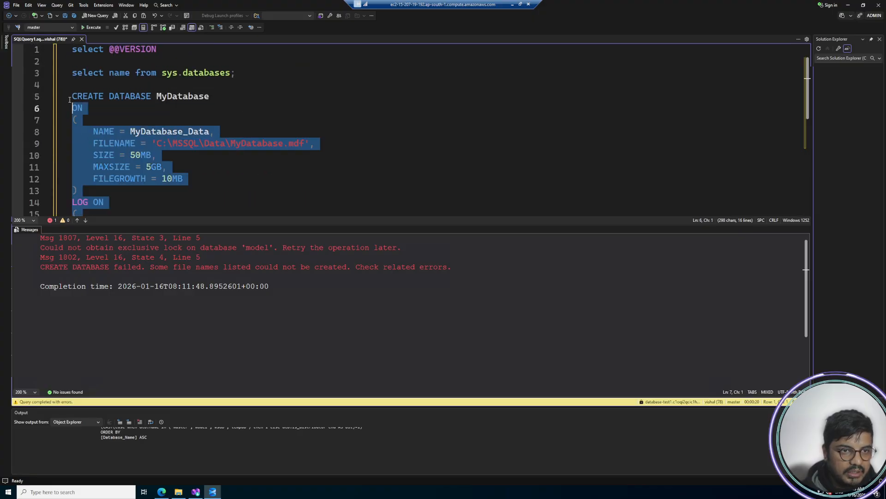
pyautogui.hotkey('shift', 'Home')
pyautogui.click(89, 28)
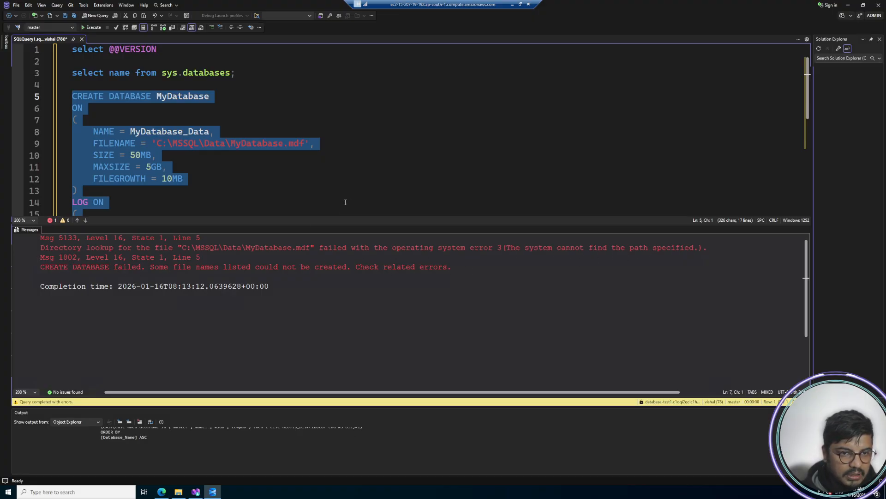
pyautogui.click(296, 172)
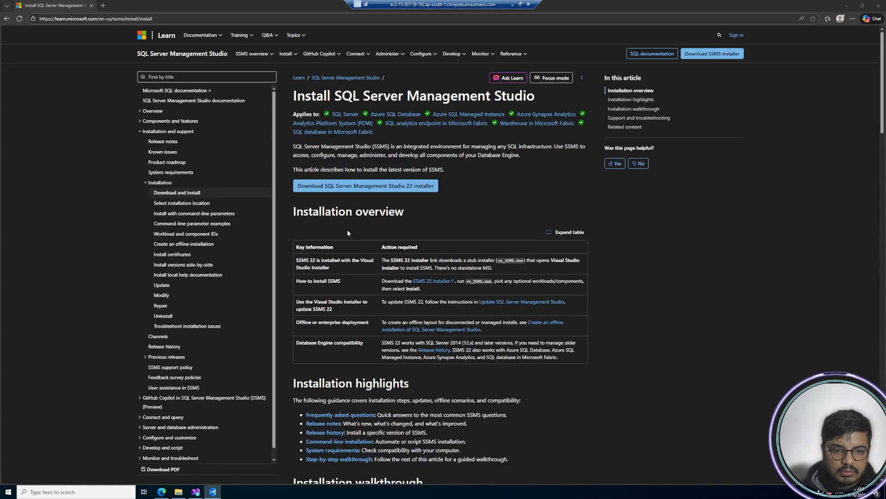
# Step: Switch from the browser back to SSMS and enlarge the query editor pane to show more of the script
pyautogui.click(217, 495)
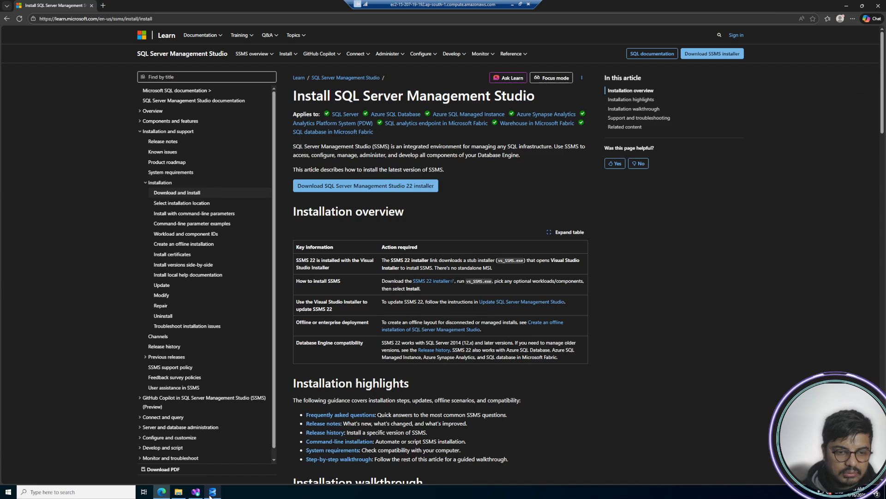
pyautogui.click(211, 492)
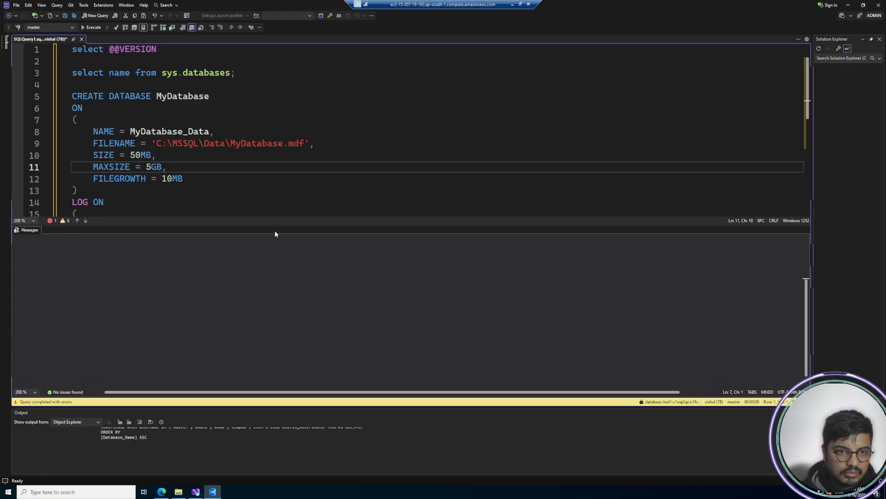
pyautogui.moveTo(276, 226); pyautogui.dragTo(279, 276)
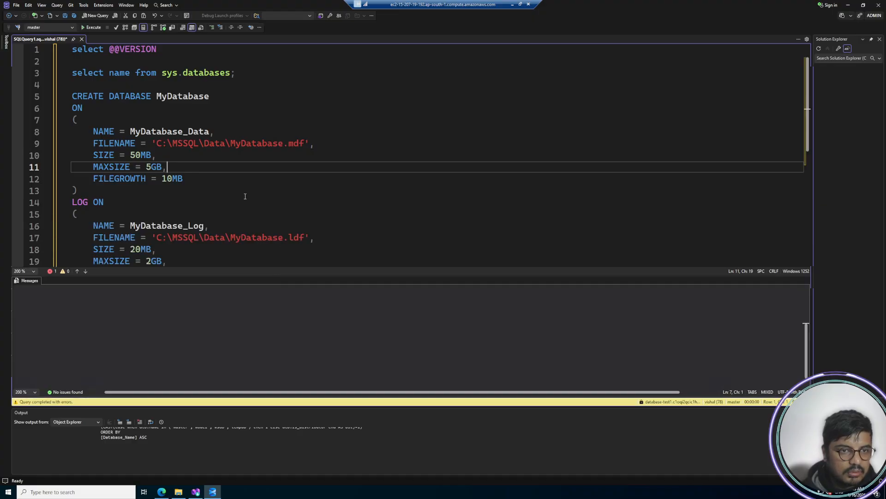
pyautogui.scroll(-3, 245, 197)
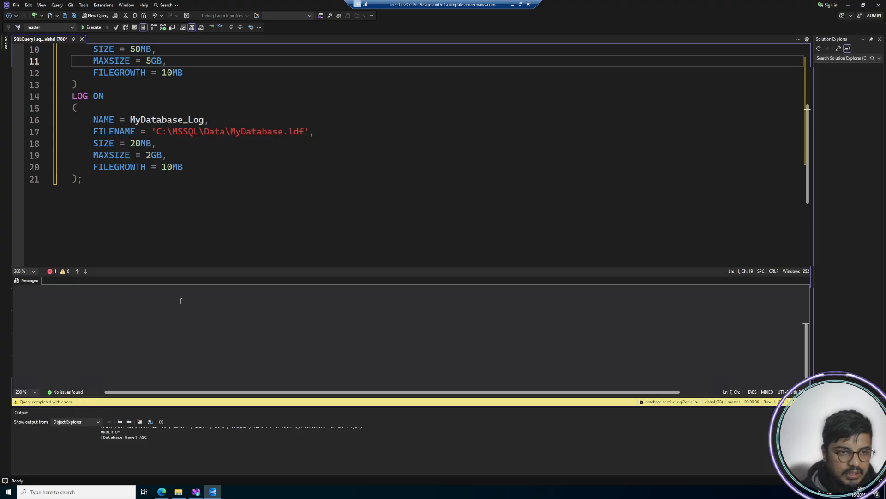
# Step: Rerun only the select name from sys.databases; statement on line 3
pyautogui.scroll(3, 158, 235)
pyautogui.click(244, 74)
pyautogui.tripleClick(244, 74)
pyautogui.click(93, 27)
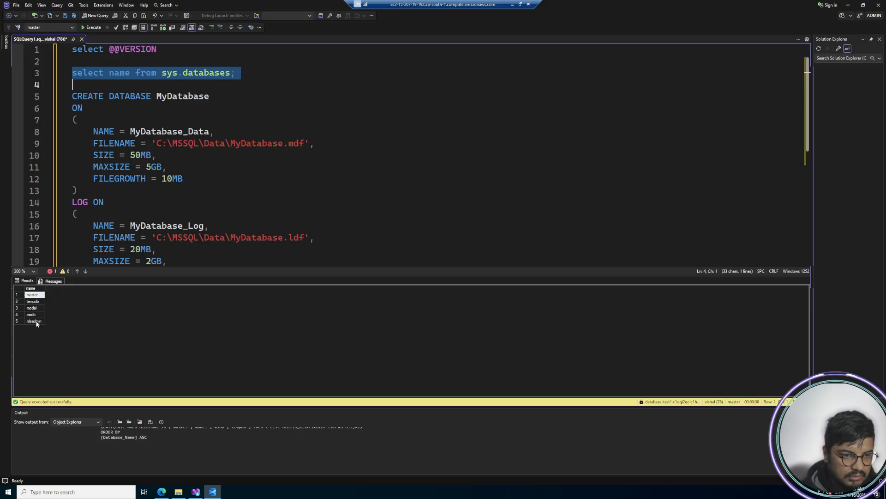
# Step: Try to run only the full CREATE DATABASE MyDatabase script with its data and log file definitions
pyautogui.scroll(-2, 219, 215)
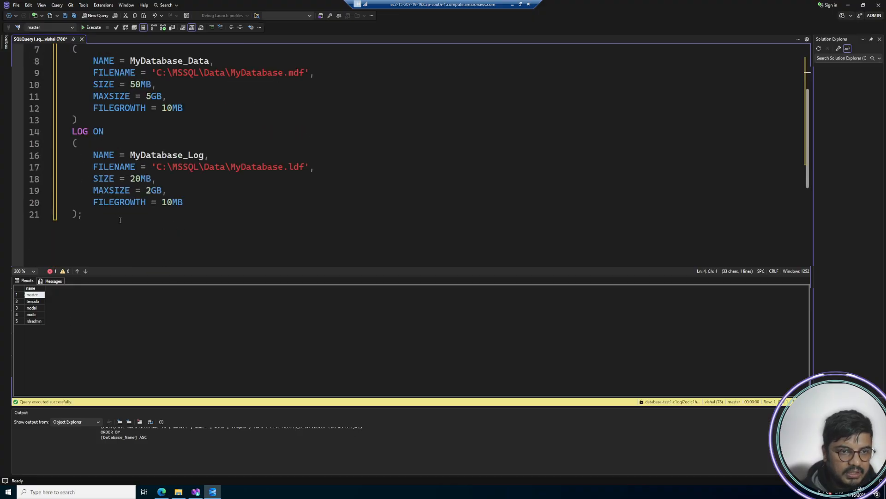
pyautogui.moveTo(121, 218); pyautogui.dragTo(71, 96)
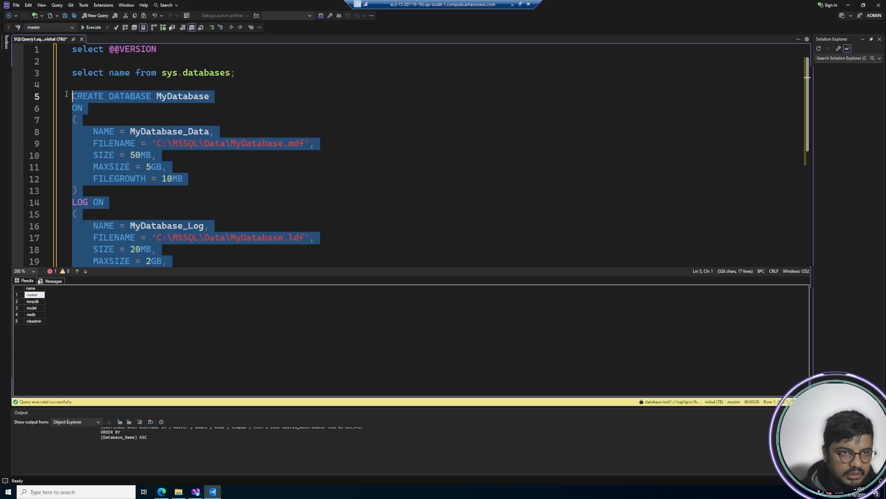
pyautogui.click(90, 26)
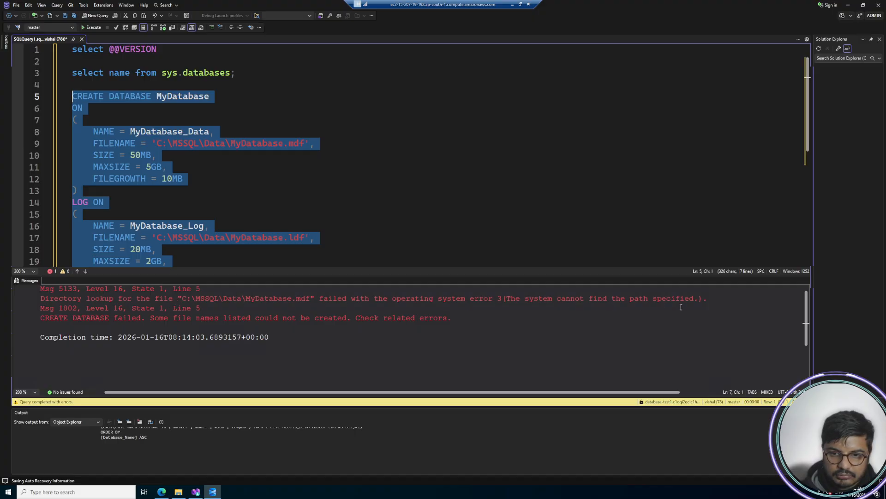
pyautogui.click(263, 189)
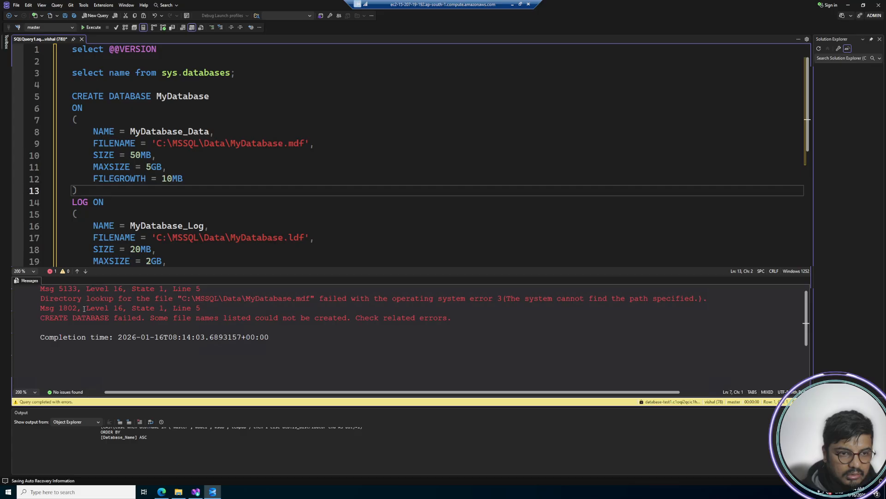
# Step: Delete the whole LOG ON block from the CREATE DATABASE MyDatabase script
pyautogui.scroll(-1, 222, 214)
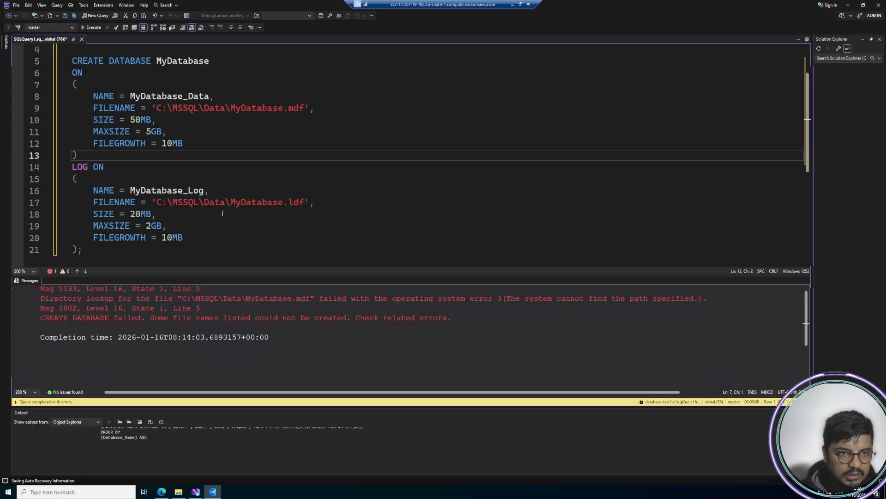
pyautogui.tripleClick(324, 203)
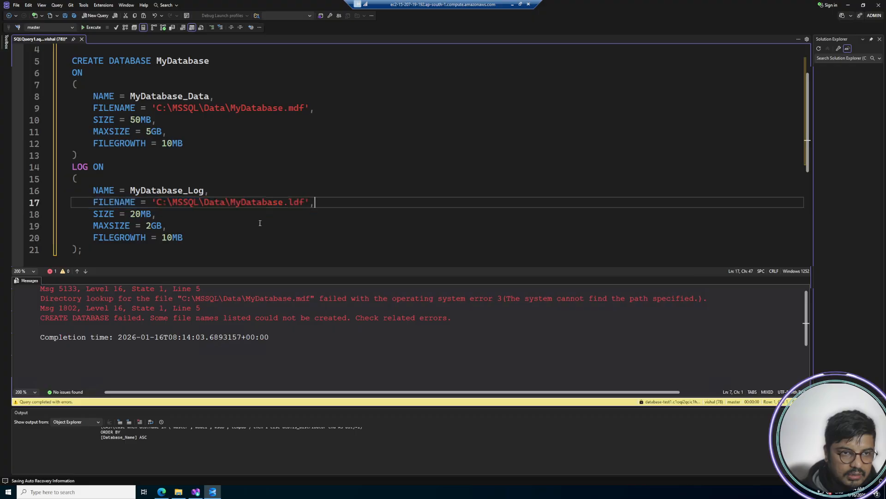
pyautogui.moveTo(101, 252); pyautogui.dragTo(61, 169)
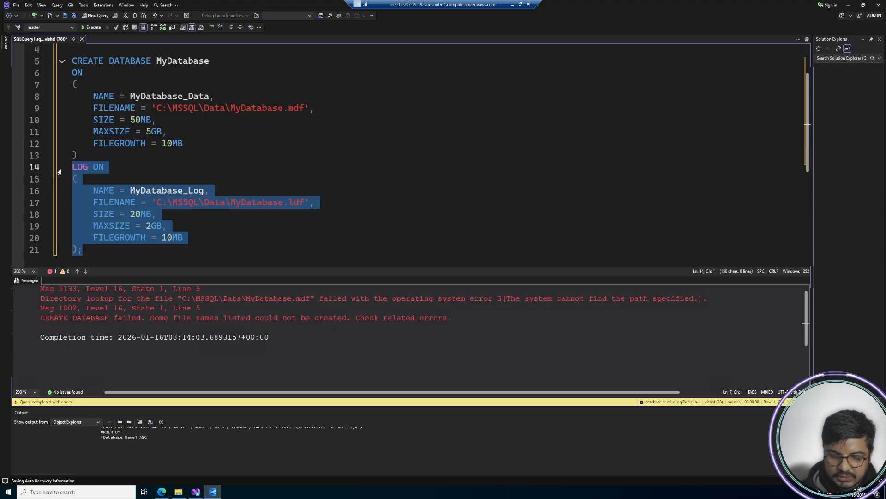
pyautogui.press('BackSpace')
pyautogui.press('BackSpace')
pyautogui.scroll(1, 118, 197)
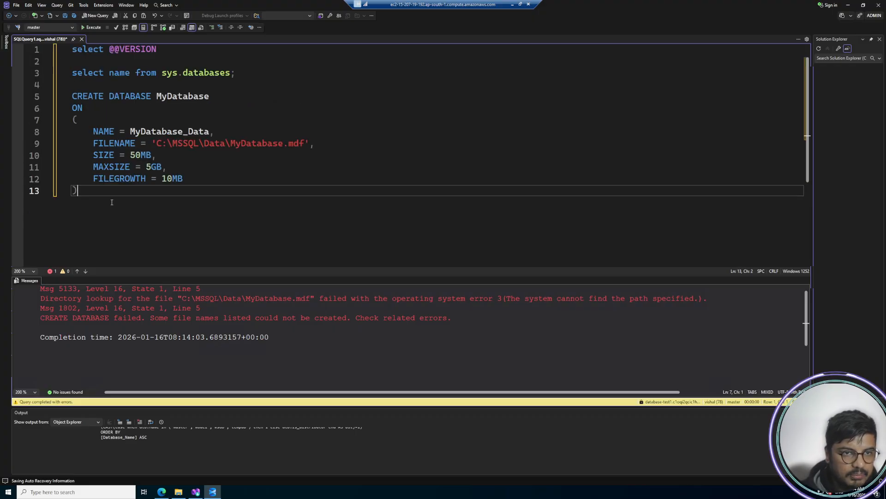
# Step: Try to run the CREATE DATABASE MyDatabase statement without its FILENAME line, ended with a semicolon
pyautogui.tripleClick(323, 143)
pyautogui.press('BackSpace')
pyautogui.click(109, 179)
pyautogui.write(';')
pyautogui.moveTo(94, 183); pyautogui.dragTo(72, 96)
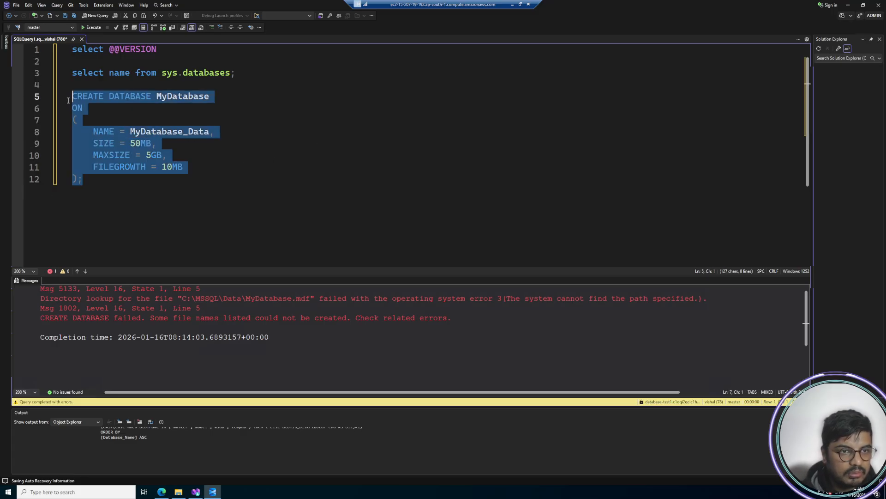
pyautogui.click(87, 29)
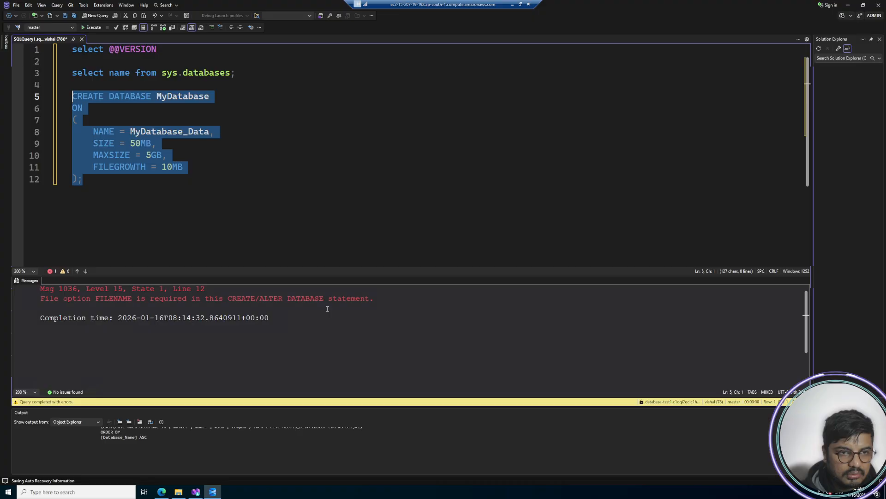
# Step: Undo the removal of the FILENAME line and the semicolon added after the closing parenthesis
pyautogui.click(208, 225)
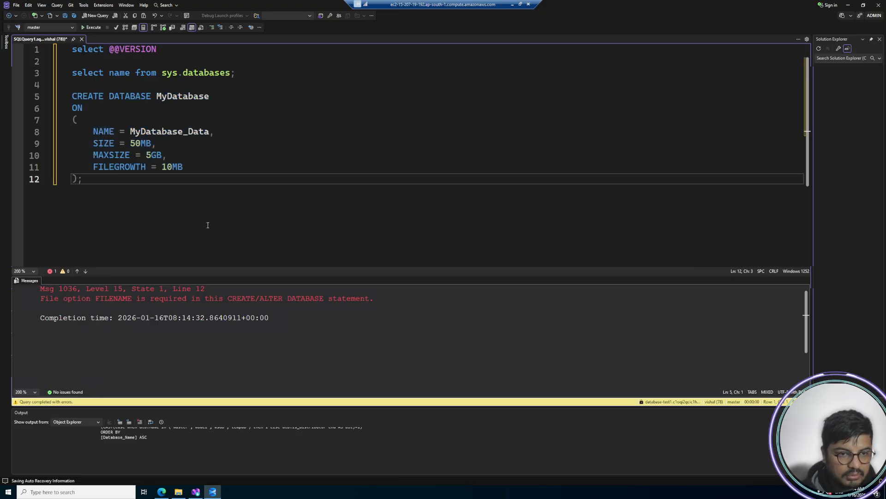
pyautogui.press('BackSpace')
pyautogui.click(225, 172)
pyautogui.hotkey('ctrl', 'z')
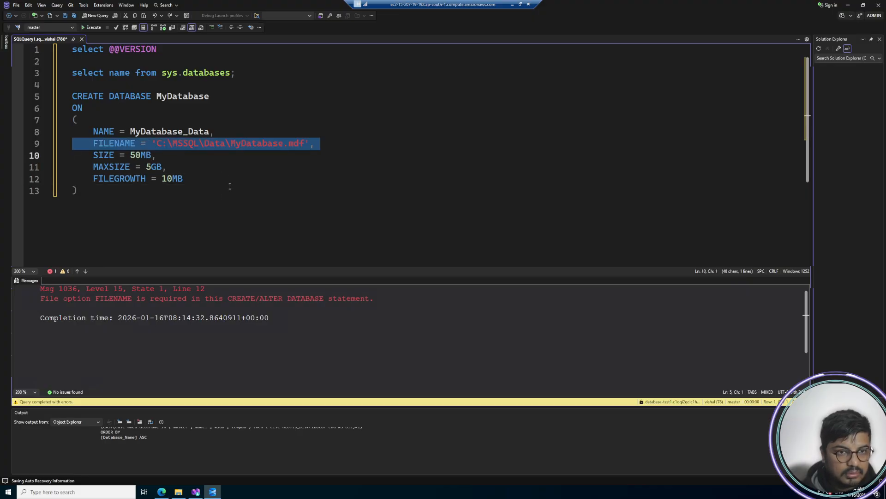
pyautogui.click(231, 188)
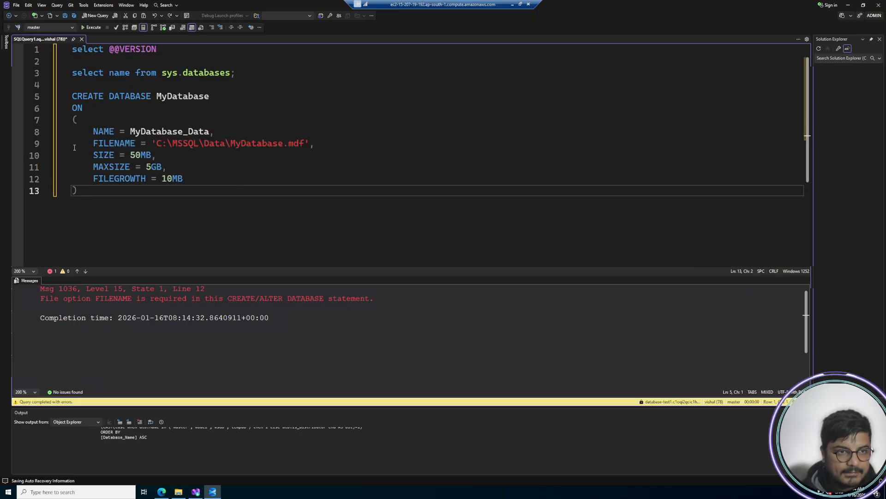
# Step: Try to run the CREATE DATABASE MyDatabase statement with only its data file definition, and highlight the returned error messages
pyautogui.keyDown('shift'); pyautogui.click(72, 96); pyautogui.keyUp('shift')
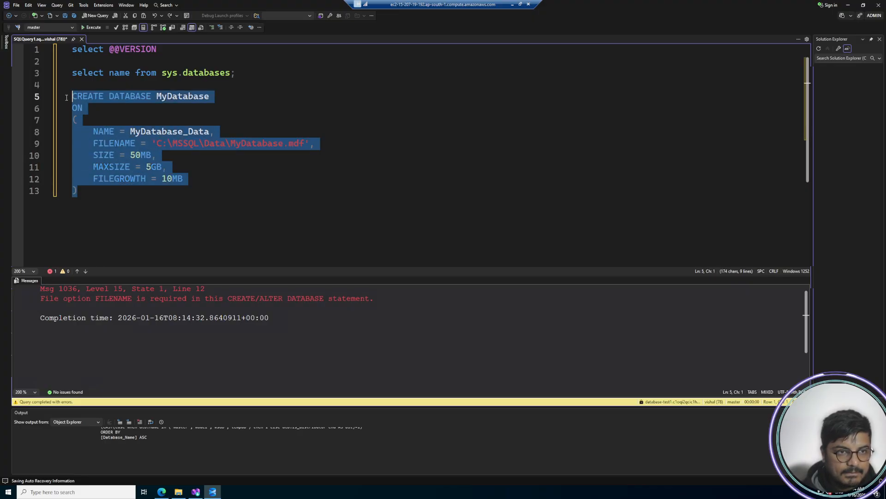
pyautogui.click(84, 28)
pyautogui.click(325, 363)
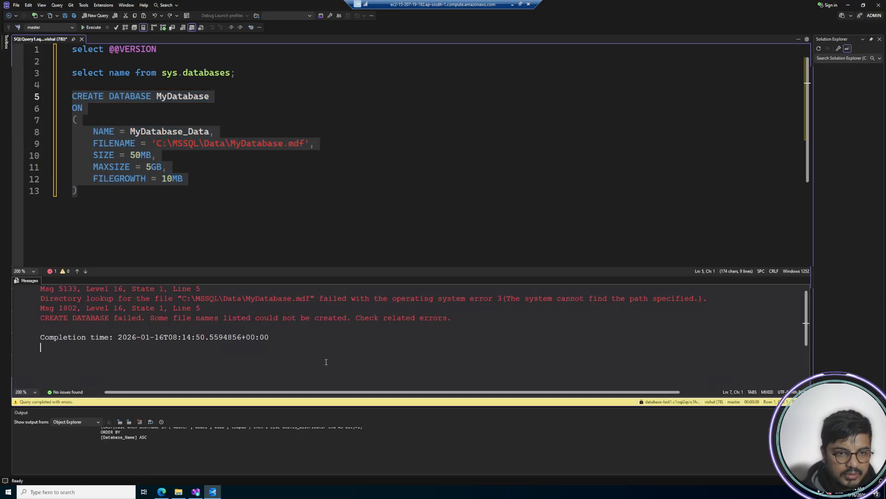
pyautogui.moveTo(459, 319); pyautogui.dragTo(13, 291)
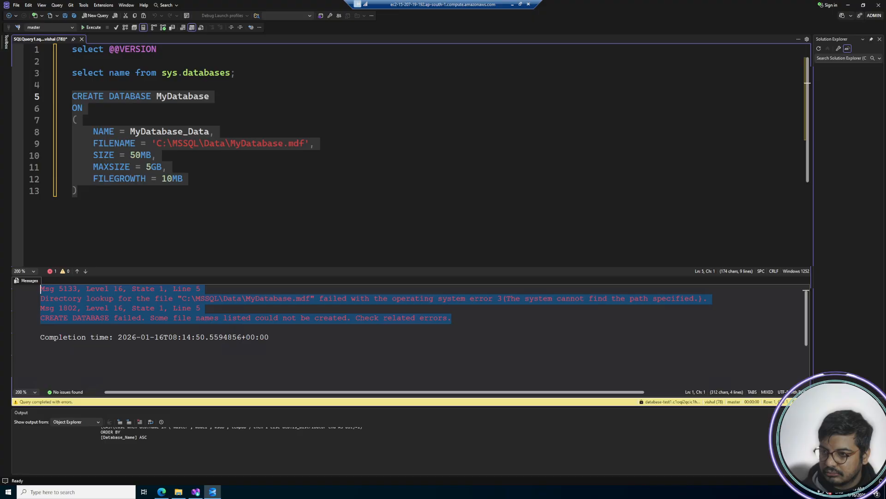
# Step: Delete the ON block with the data file definition and end the CREATE DATABASE MyDatabase line with a semicolon
pyautogui.click(185, 167)
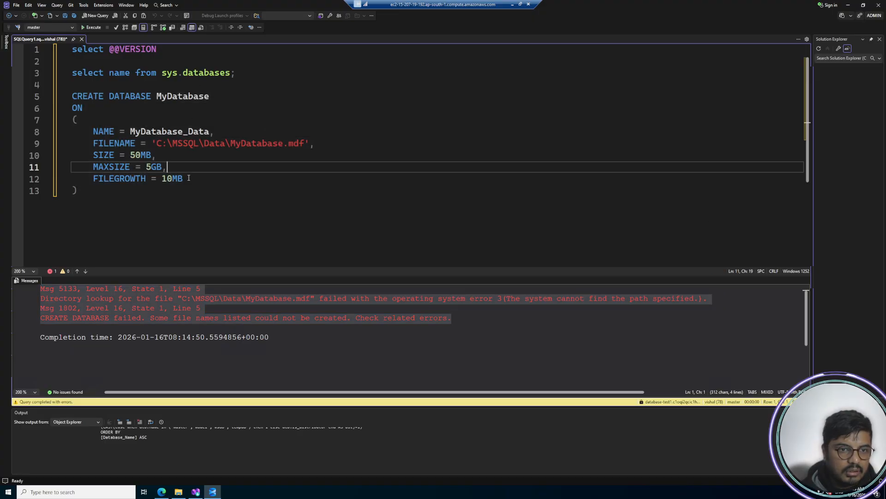
pyautogui.moveTo(109, 202); pyautogui.dragTo(69, 109)
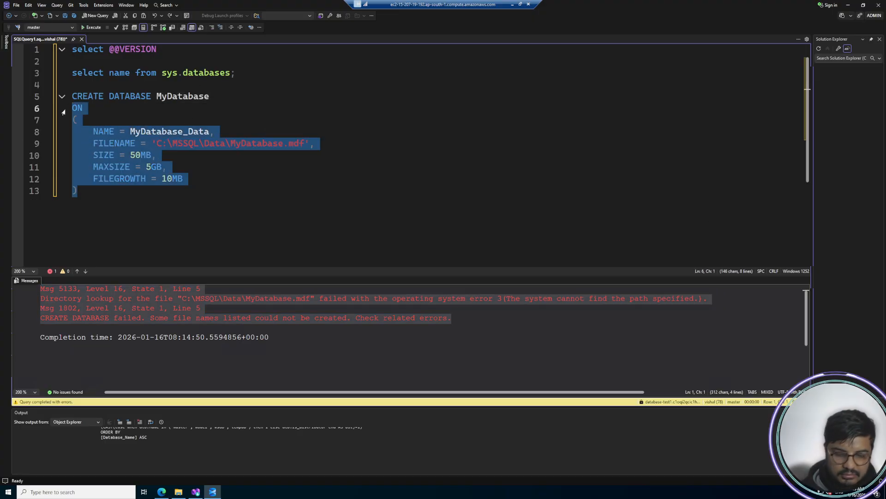
pyautogui.press('BackSpace')
pyautogui.press('BackSpace')
pyautogui.write(';')
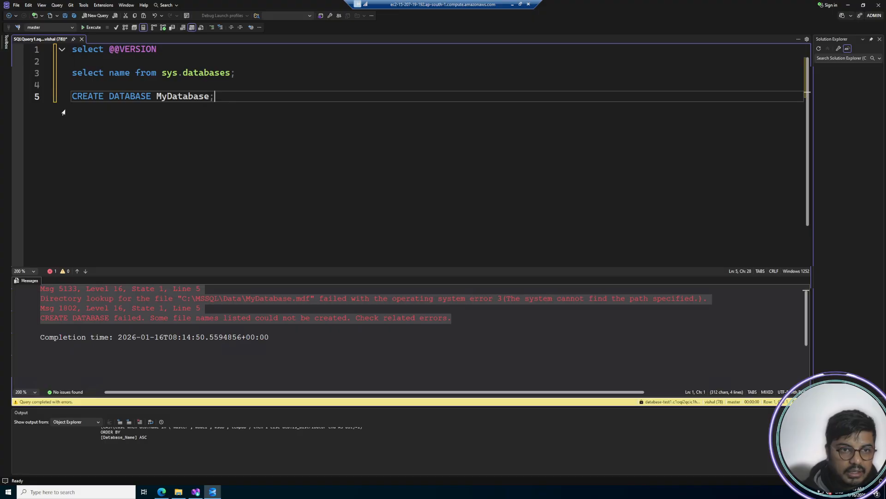
# Step: Run only the CREATE DATABASE MyDatabase; statement on line 5
pyautogui.tripleClick(233, 97)
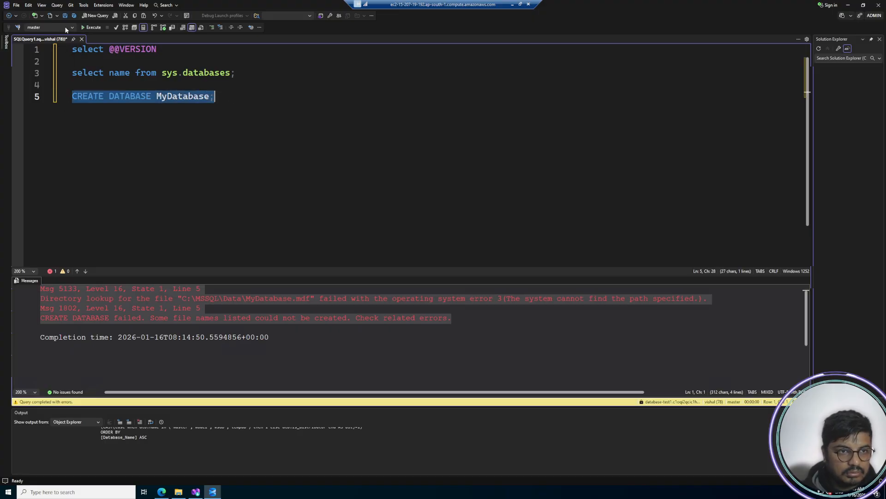
pyautogui.click(85, 29)
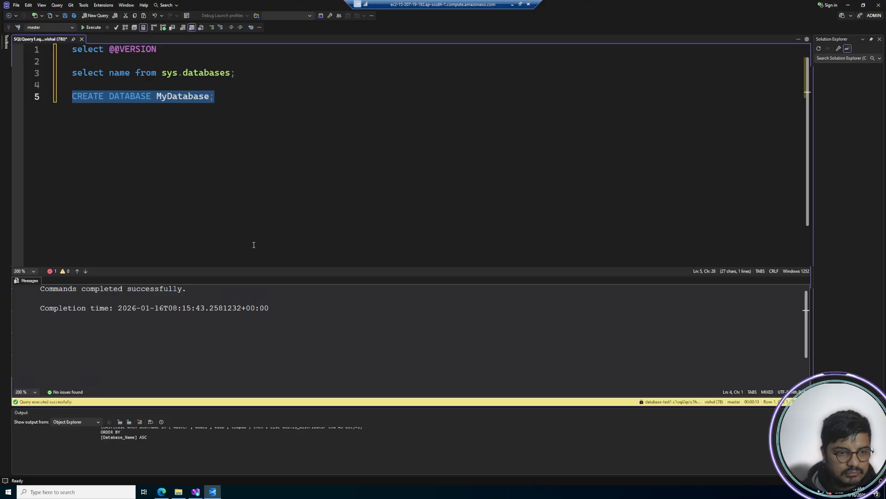
pyautogui.click(248, 135)
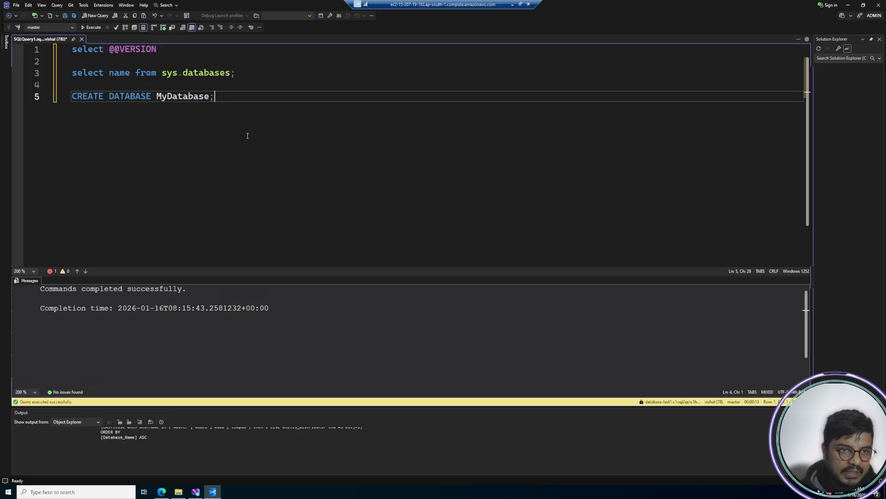
# Step: Run only the select name from sys.databases; statement and select the MyDatabase row in its results
pyautogui.tripleClick(260, 73)
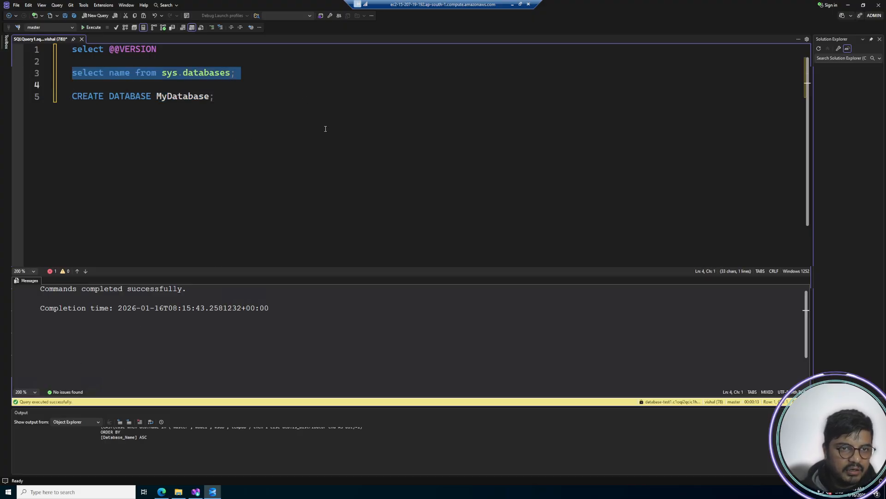
pyautogui.click(91, 30)
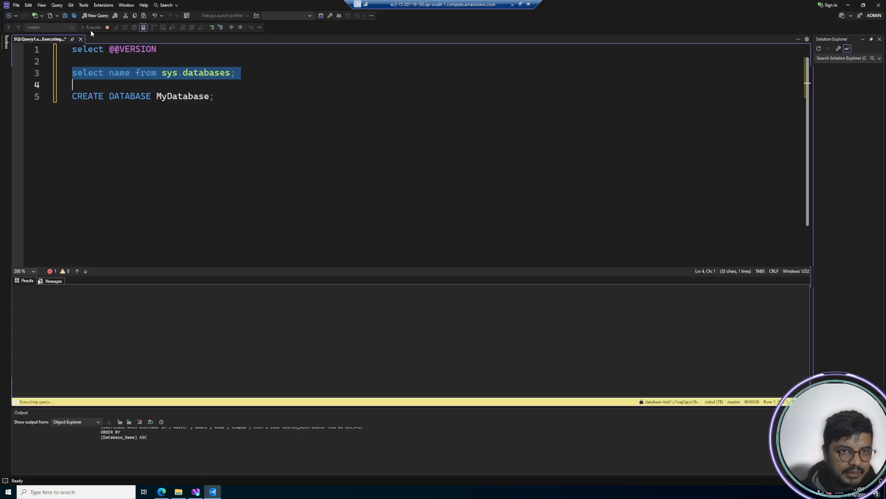
pyautogui.click(38, 327)
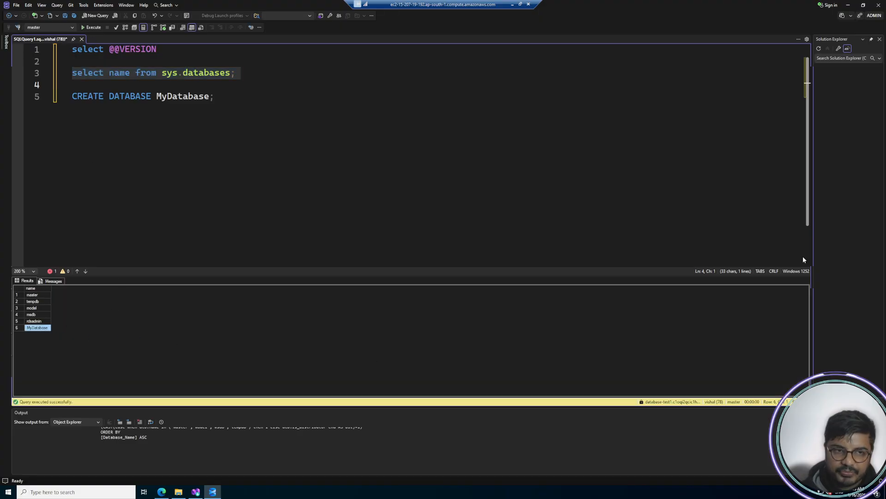
pyautogui.click(277, 96)
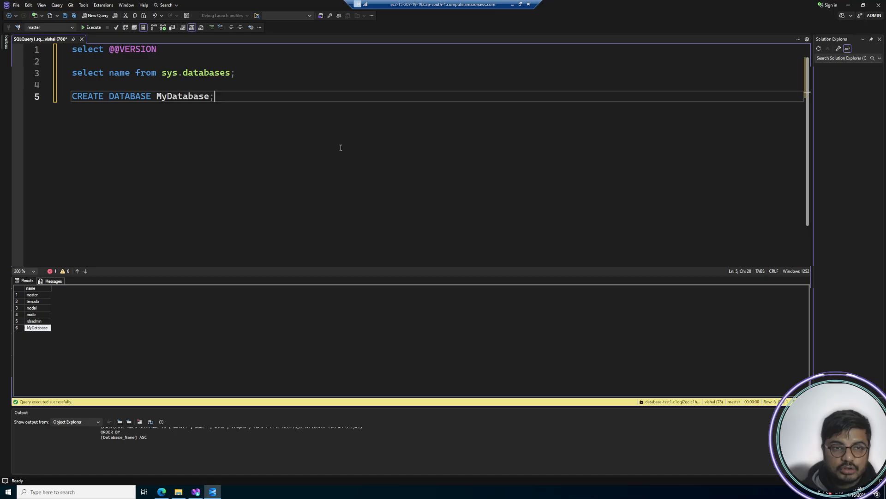
# Step: Switch from the remote desktop to the AWS console in the browser and open the RDS Databases list
pyautogui.hotkey('alt', 'Tab')
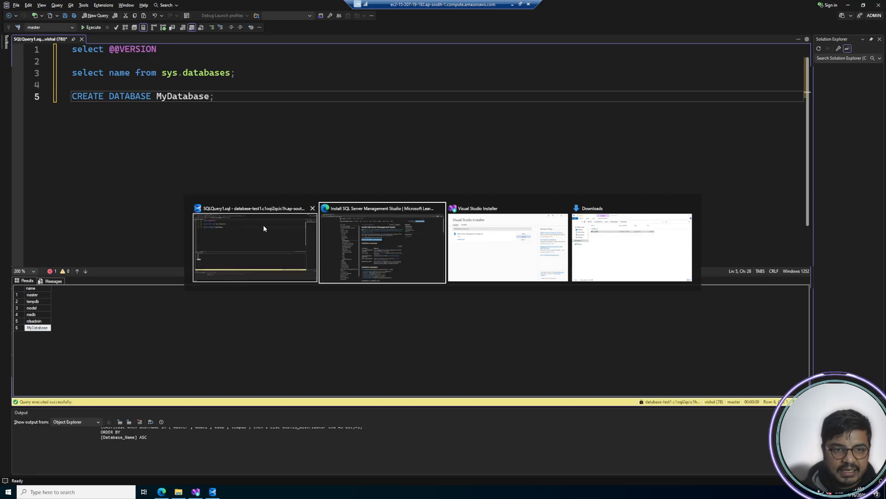
pyautogui.press('alt')
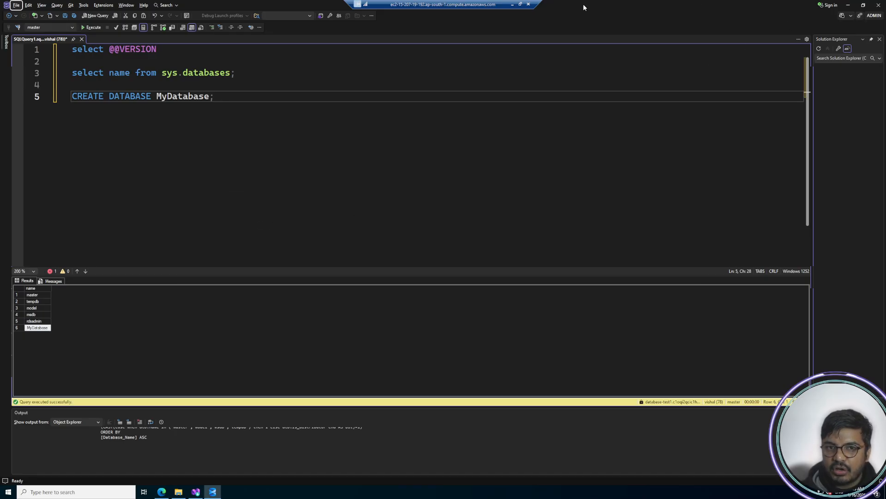
pyautogui.click(520, 5)
pyautogui.click(359, 6)
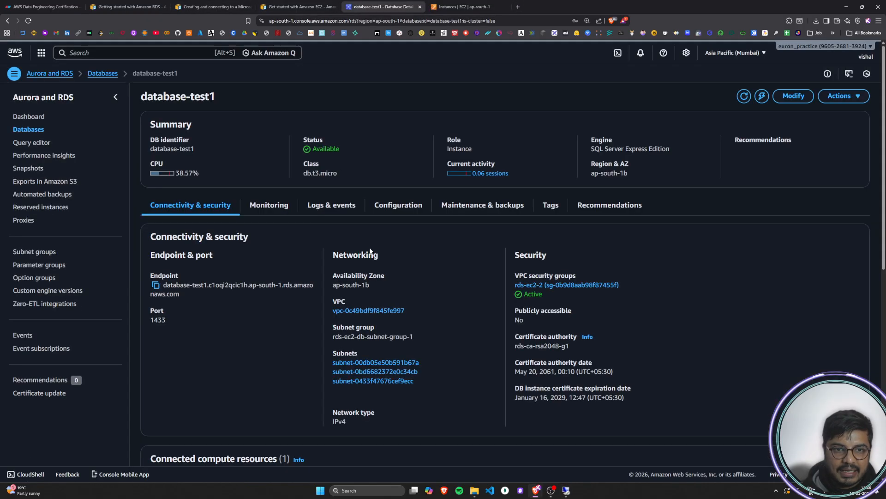
pyautogui.click(103, 74)
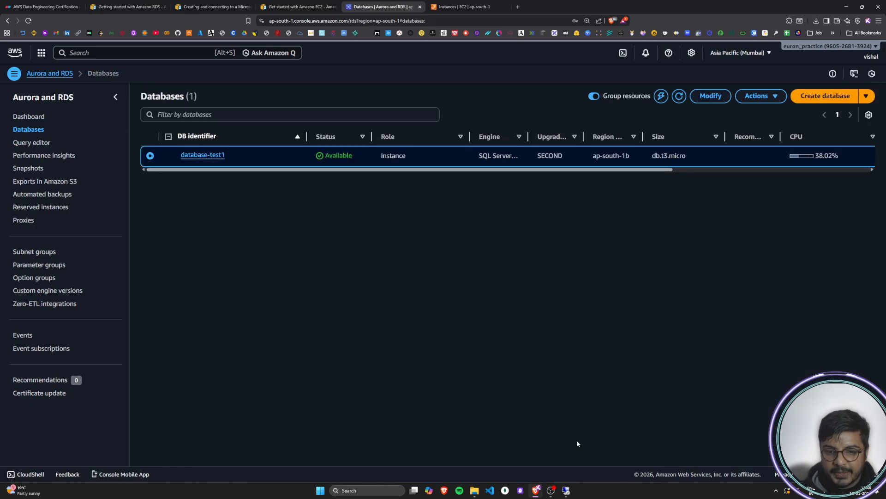
# Step: Bring the remote desktop window in front of the AWS console and show the SSMS query results in it
pyautogui.click(566, 490)
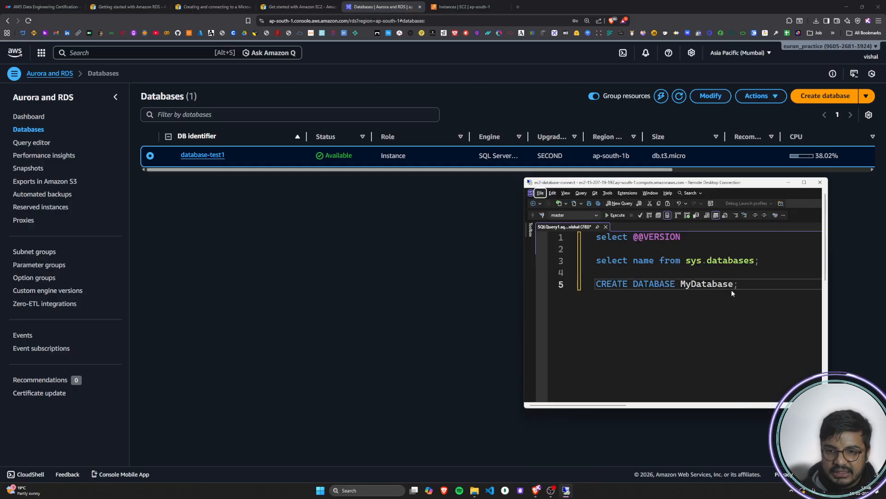
pyautogui.moveTo(826, 277); pyautogui.dragTo(827, 338)
pyautogui.scroll(-2, 644, 326)
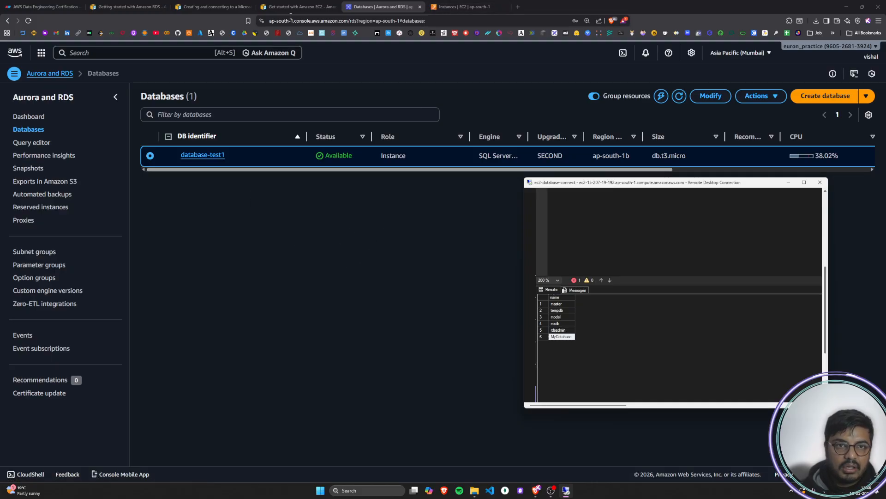
# Step: Switch to the Amazon RDS user guide in the browser and review the instructions for deleting the EC2 instance and DB instance
pyautogui.click(210, 9)
pyautogui.click(210, 9)
pyautogui.scroll(-8, 219, 303)
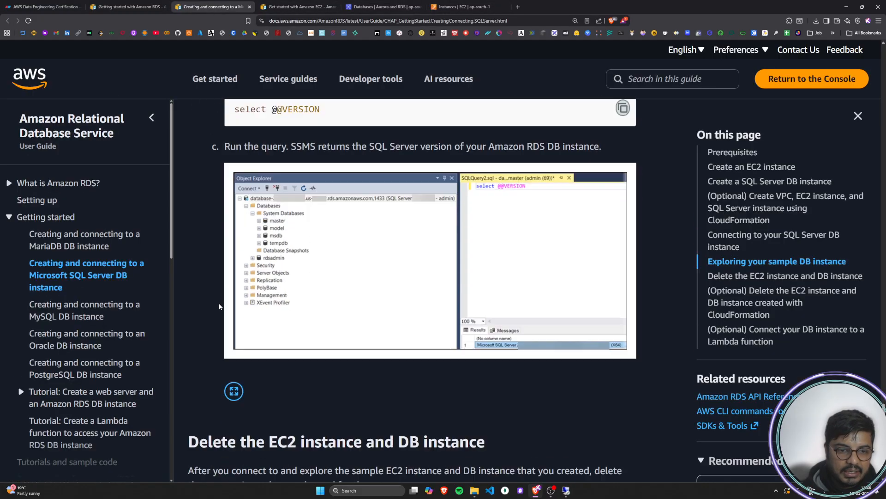
pyautogui.moveTo(221, 212); pyautogui.dragTo(477, 214)
pyautogui.click(476, 216)
pyautogui.scroll(-2, 368, 297)
pyautogui.scroll(-10, 369, 297)
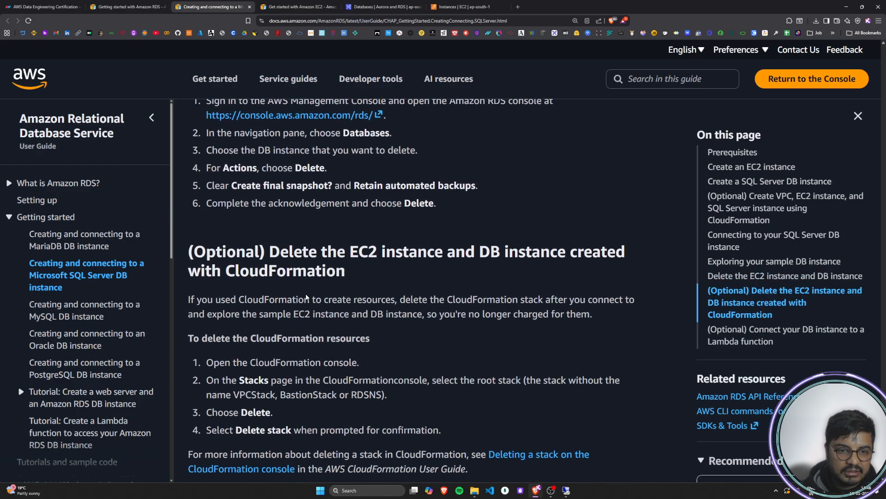
pyautogui.scroll(10, 306, 297)
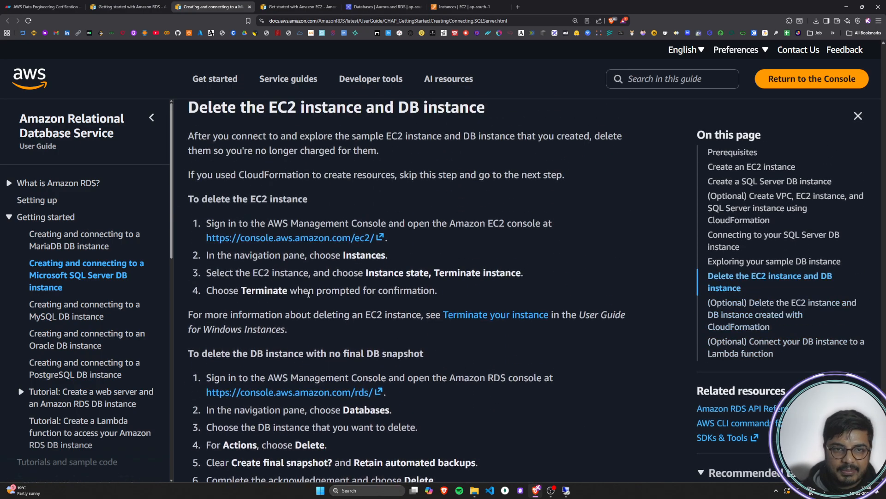
# Step: Switch to the RDS Databases list in the browser, then bring up the remote desktop with SSMS at full screen
pyautogui.click(383, 7)
pyautogui.click(567, 490)
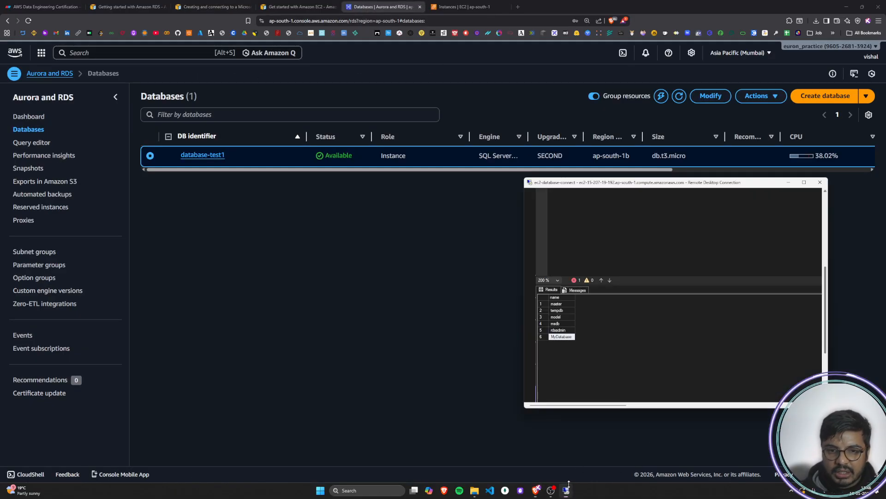
pyautogui.doubleClick(808, 186)
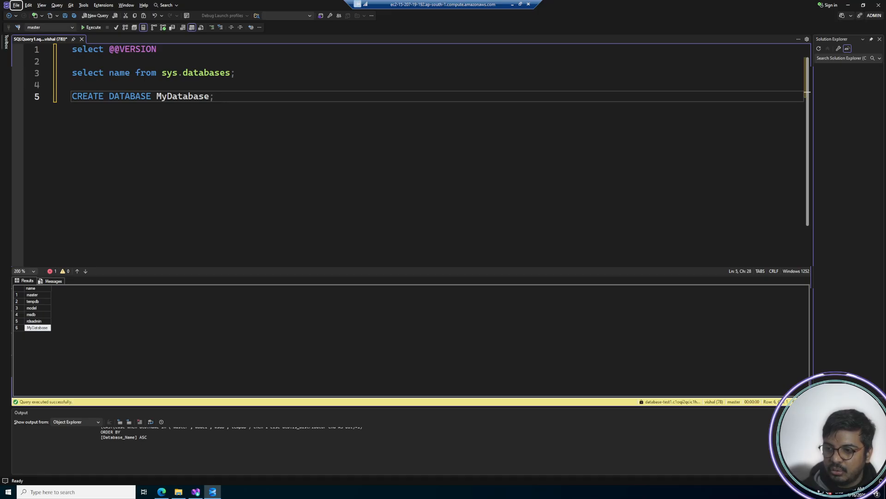
# Step: Add the statement USE MyDatabase; below the CREATE DATABASE line and run only that statement
pyautogui.click(147, 119)
pyautogui.click(274, 87)
pyautogui.click(274, 103)
pyautogui.press('Return')
pyautogui.press('Return')
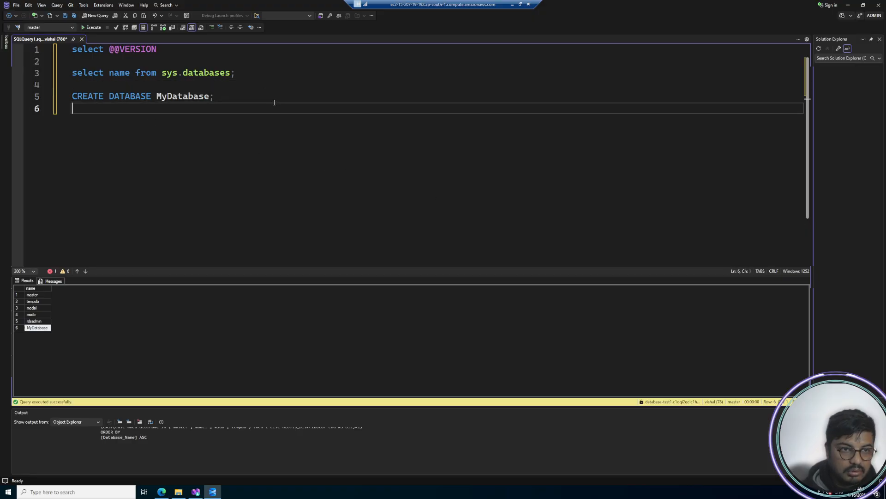
pyautogui.write('USE ')
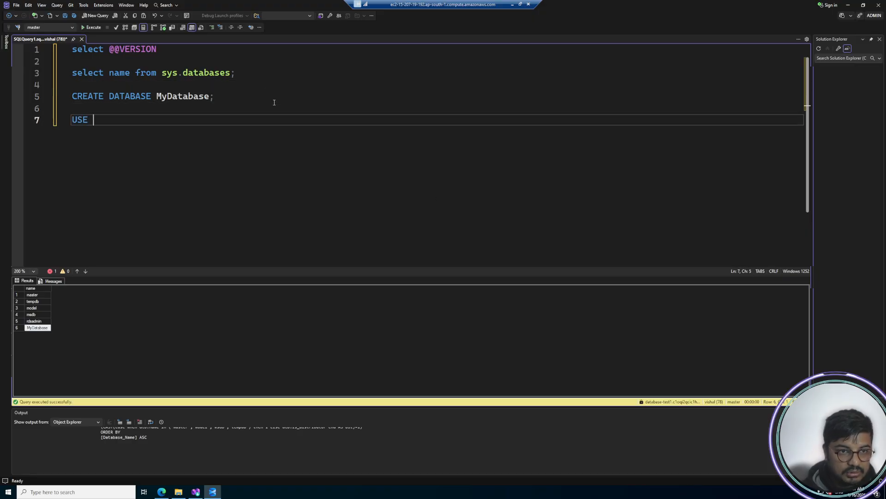
pyautogui.write('M')
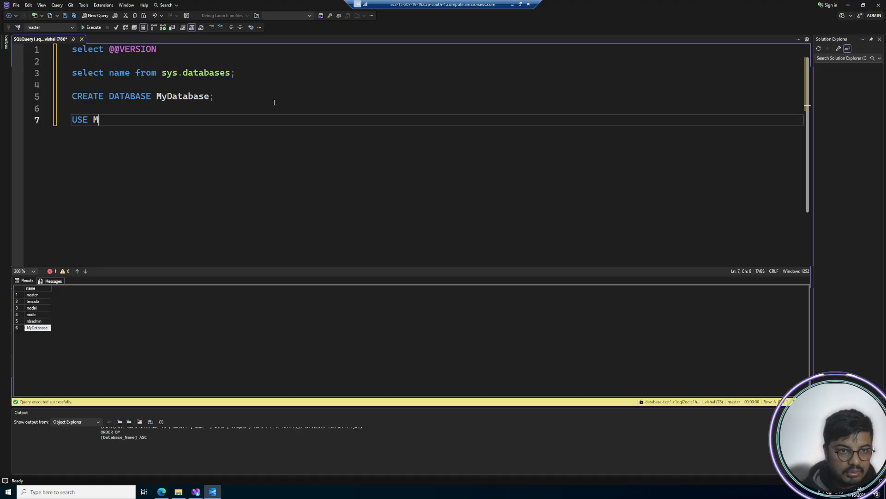
pyautogui.write('yData')
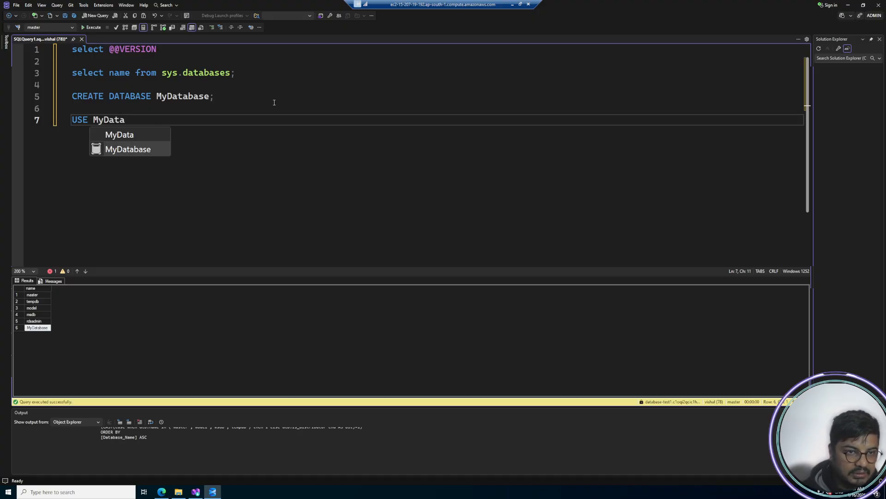
pyautogui.press('Tab')
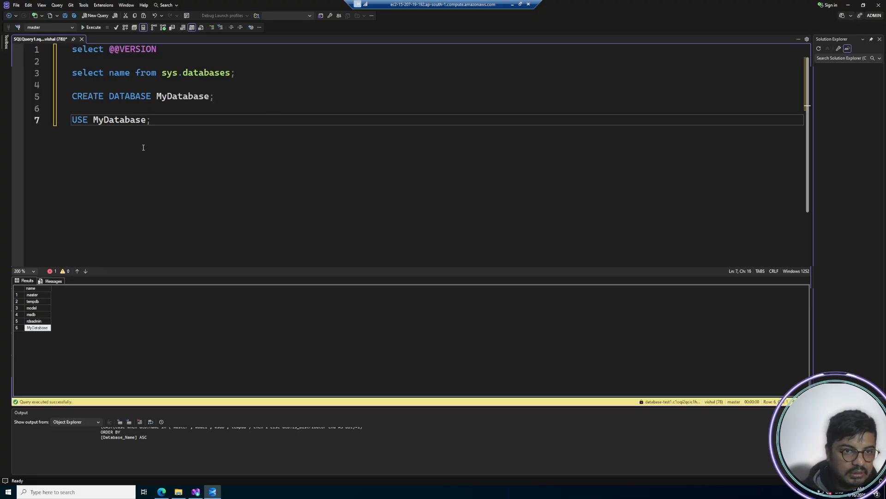
pyautogui.hotkey('shift', 'Home')
pyautogui.press('F5')
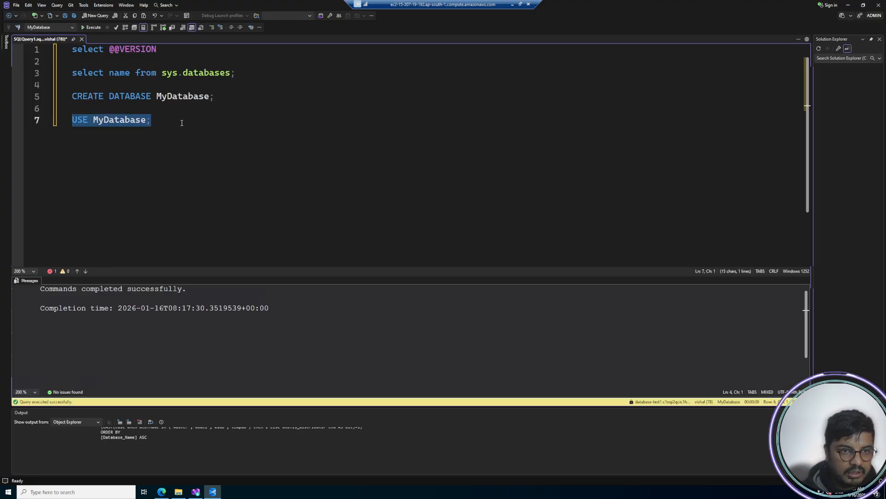
# Step: Paste a CREATE TABLE statement for dbo.DummyTable with Id, Name, Email, IsActive and CreatedAt columns below the USE statement
pyautogui.press('End')
pyautogui.press('Return')
pyautogui.press('Return')
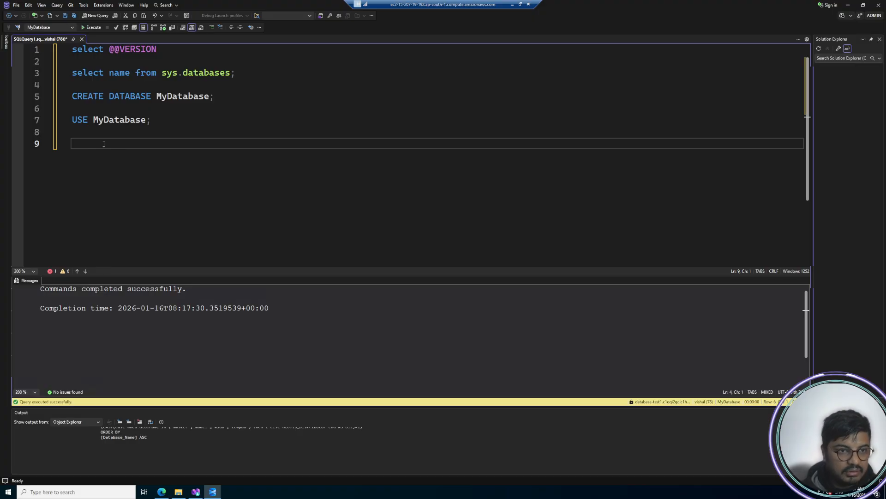
pyautogui.write('CREATE TABLE dbo.DummyTable (     Id INT IDENTITY(1,1) PRIMARY KEY,     Name VARCHAR(100) NOT NULL,     Email VARCHAR(150) UNIQUE,     IsActive BIT DEFAULT 1,     CreatedAt DATETIME2 DEFAULT SYSDATETIME() );')
# Step: Go through the table and column names in the CREATE TABLE statement and run only that statement
pyautogui.doubleClick(188, 143)
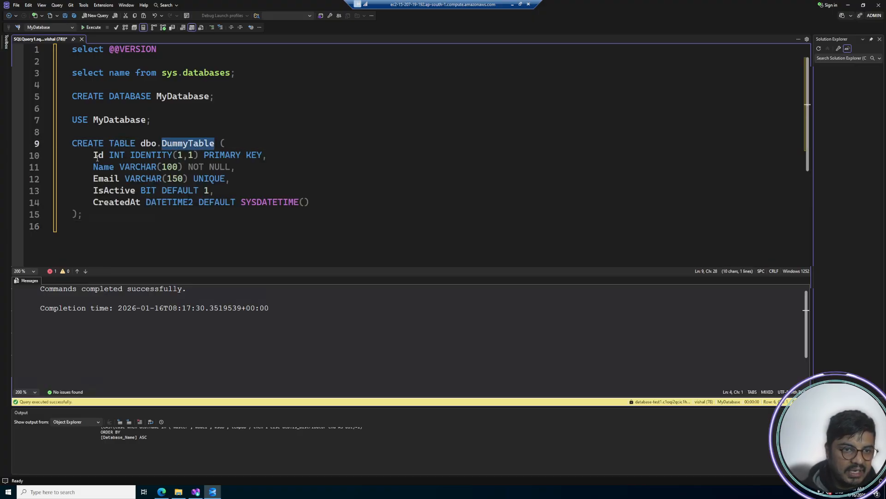
pyautogui.doubleClick(98, 155)
pyautogui.doubleClick(103, 166)
pyautogui.doubleClick(105, 178)
pyautogui.doubleClick(114, 190)
pyautogui.doubleClick(116, 201)
pyautogui.click(110, 224)
pyautogui.moveTo(113, 213); pyautogui.dragTo(70, 144)
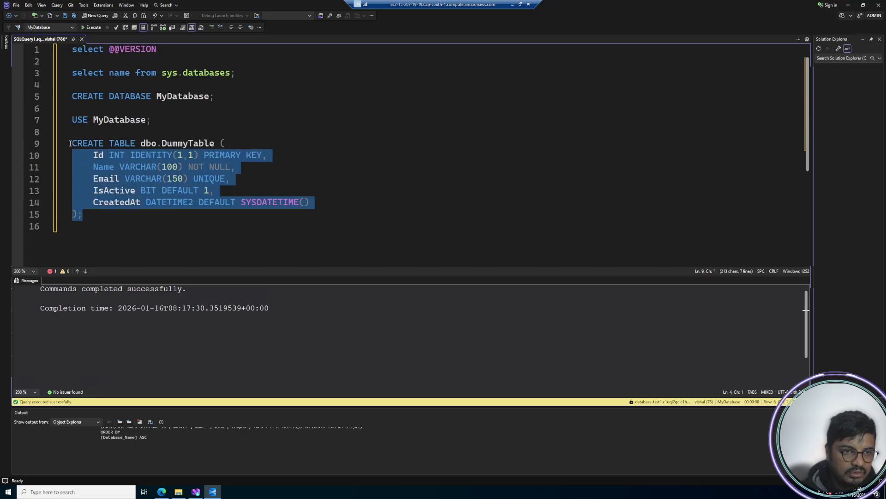
pyautogui.click(91, 27)
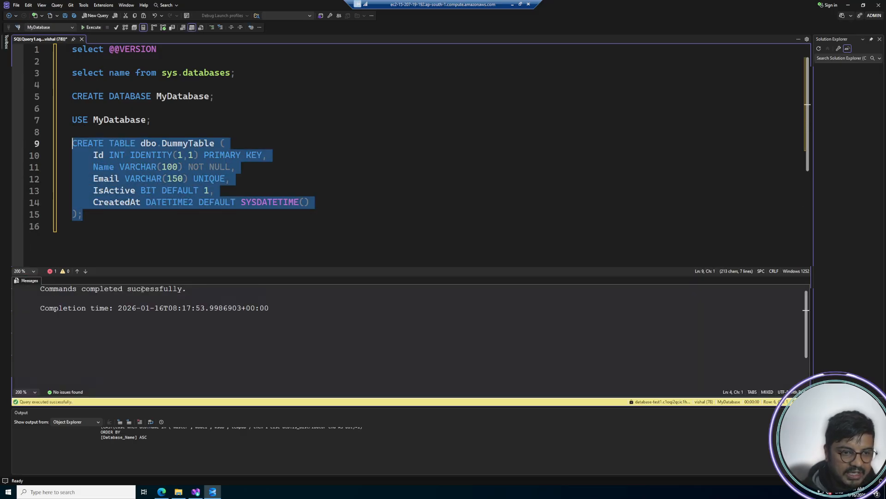
# Step: Paste an INSERT INTO dbo.DummyTable statement with ten sample rows of Name, Email and IsActive values below the CREATE TABLE statement
pyautogui.click(150, 232)
pyautogui.scroll(-2, 120, 231)
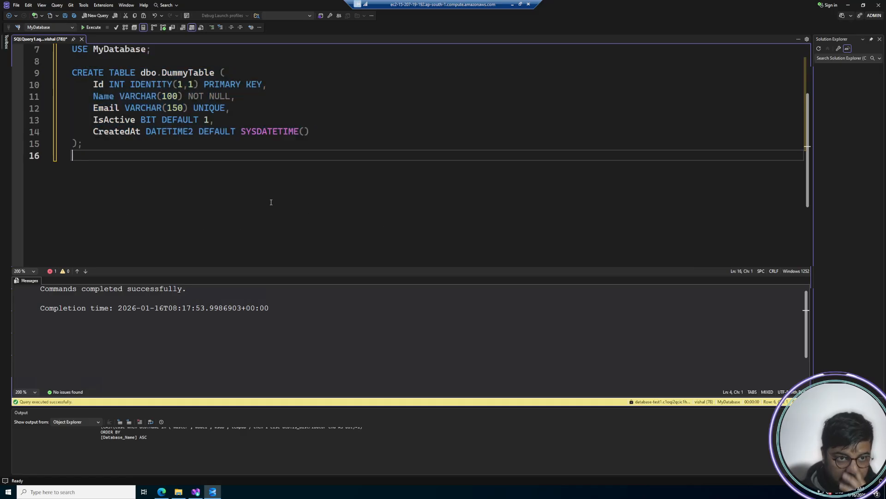
pyautogui.scroll(-1, 274, 204)
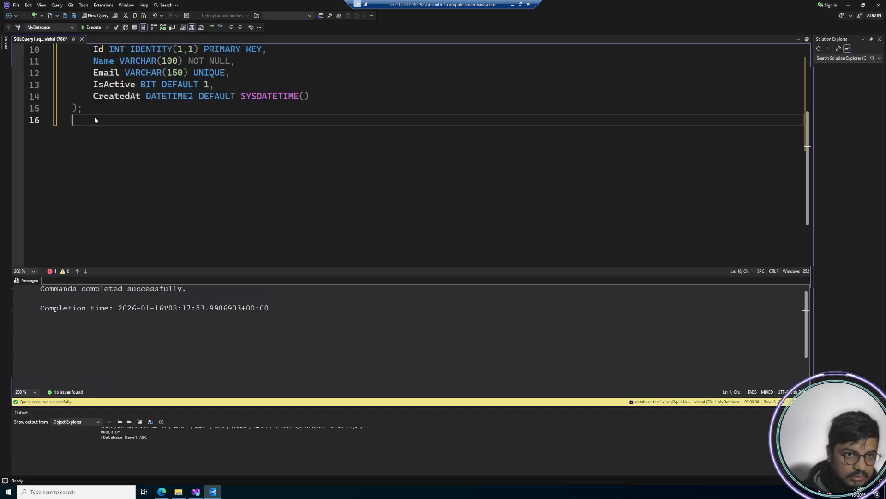
pyautogui.press('Return')
pyautogui.hotkey('ctrl', 'v')
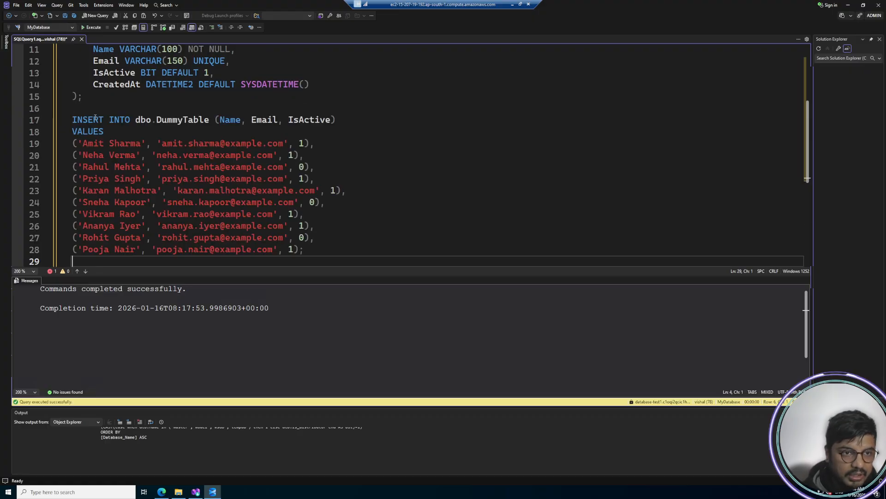
pyautogui.scroll(-1, 130, 133)
# Step: Go through the INSERT statement's target table and columns, run only that statement and highlight the affected-rows message
pyautogui.doubleClick(141, 88)
pyautogui.doubleClick(182, 87)
pyautogui.click(237, 88)
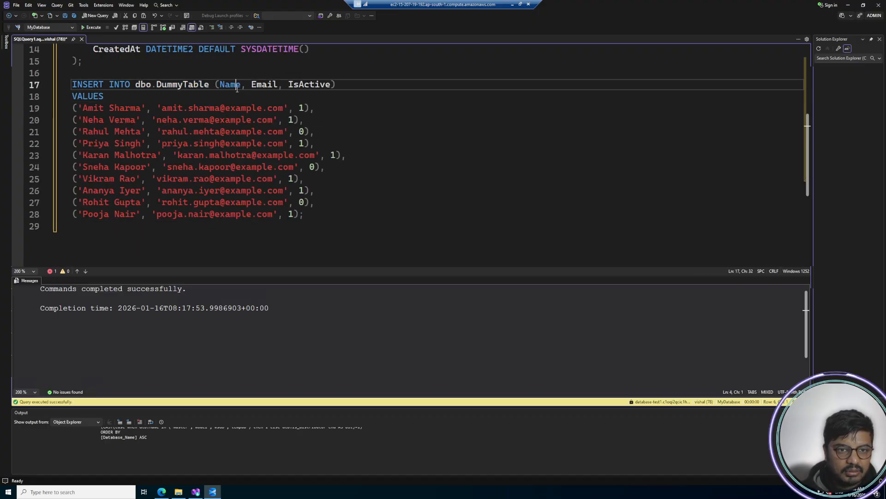
pyautogui.doubleClick(265, 87)
pyautogui.doubleClick(309, 85)
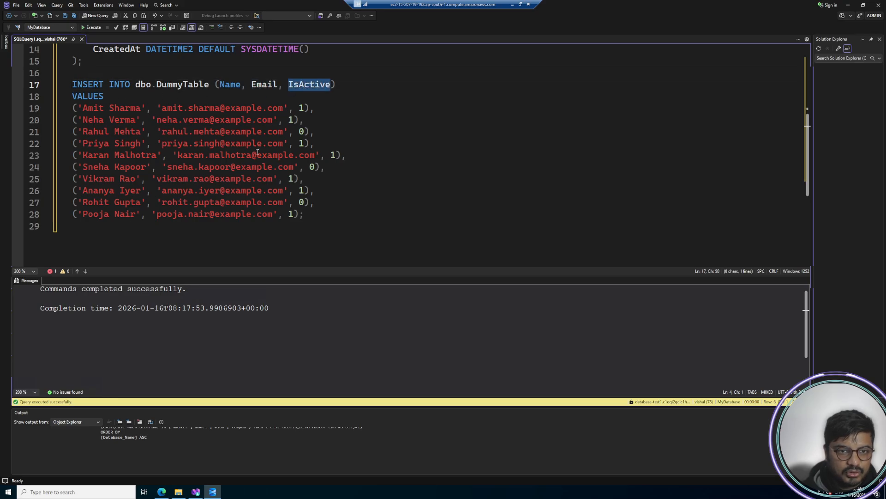
pyautogui.moveTo(312, 216); pyautogui.dragTo(62, 86)
pyautogui.click(91, 28)
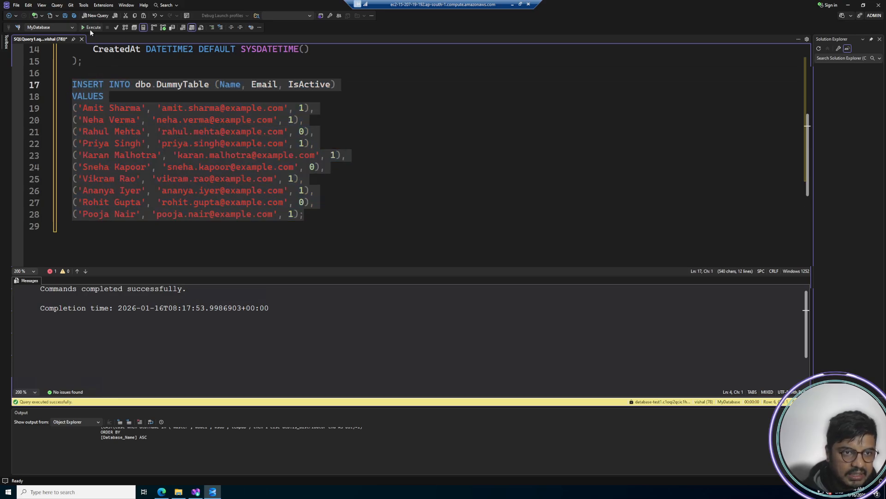
pyautogui.moveTo(45, 298); pyautogui.dragTo(121, 298)
# Step: Add the statement select * from dbo.DummyTable; below the INSERT statement and run only that query
pyautogui.click(180, 244)
pyautogui.press('Return')
pyautogui.write('sel')
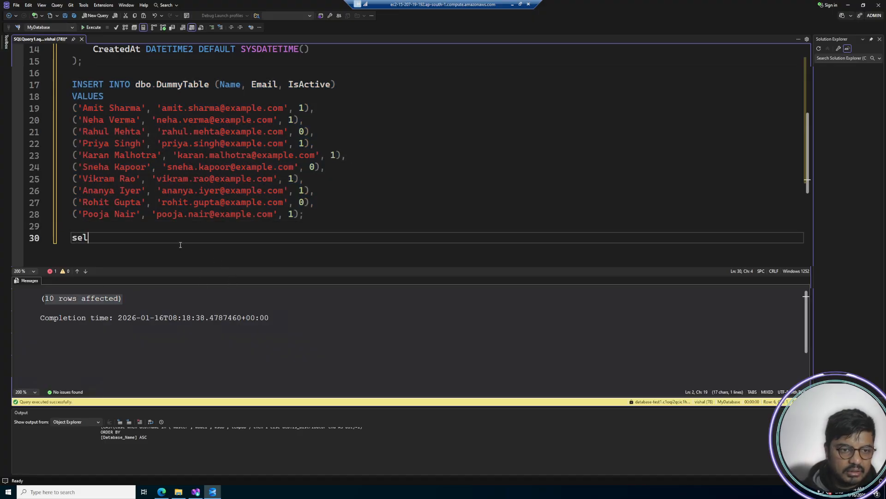
pyautogui.write('ect * ')
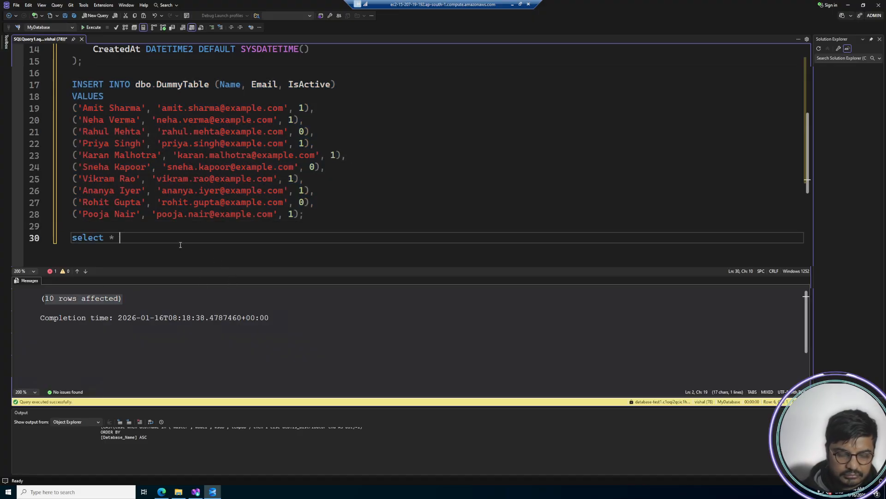
pyautogui.write('from dbo')
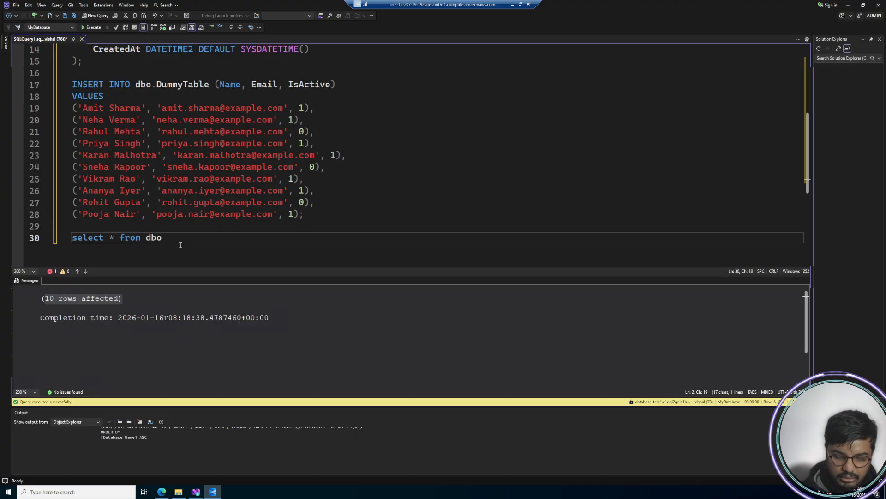
pyautogui.write('.DummyTable;')
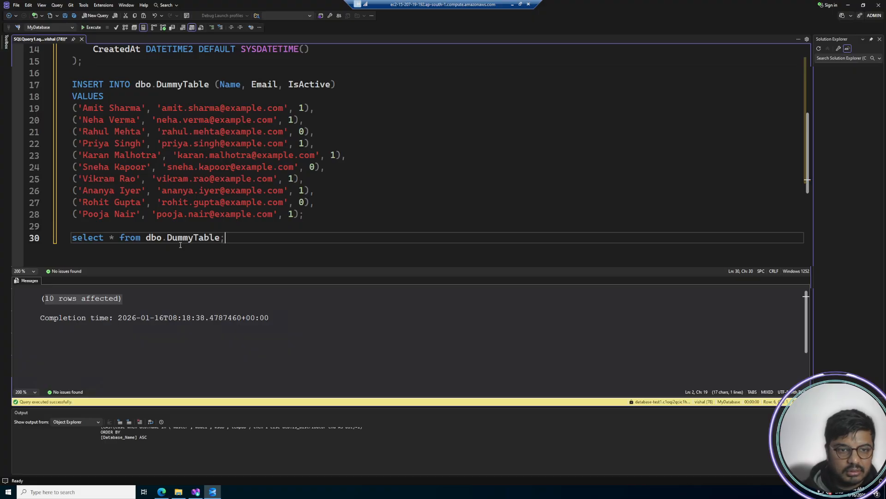
pyautogui.moveTo(244, 238); pyautogui.dragTo(71, 239)
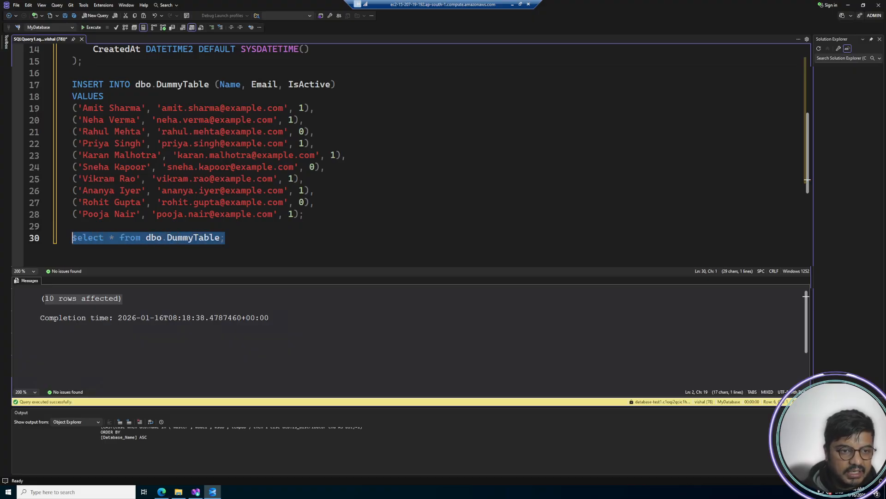
pyautogui.click(92, 29)
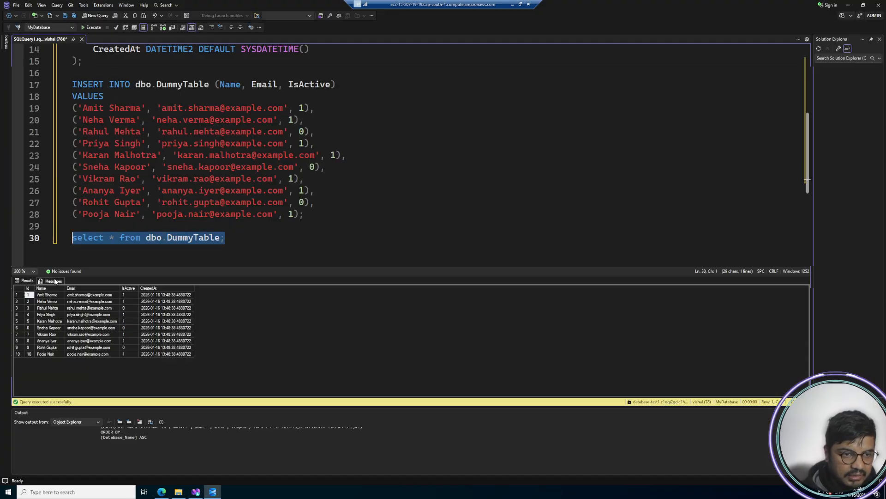
# Step: Enlarge the query results grid and compare its rows with the values in the INSERT statement
pyautogui.click(33, 271)
pyautogui.click(245, 355)
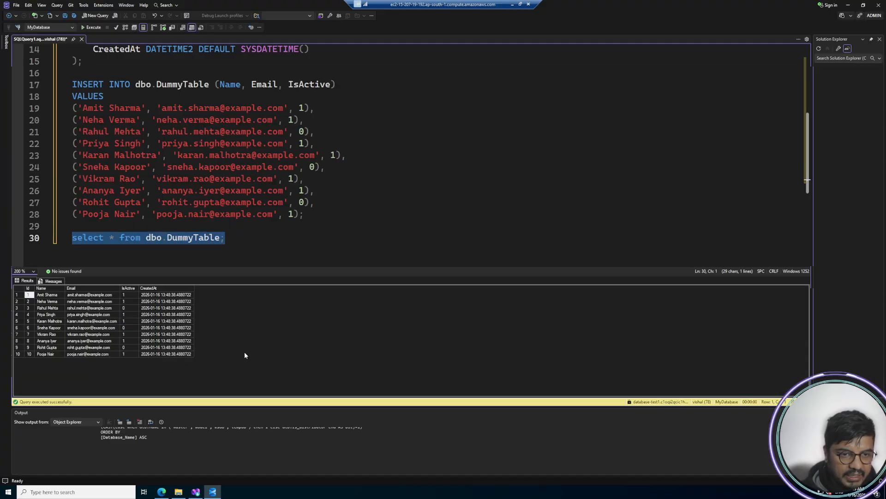
pyautogui.scroll(2, 232, 344)
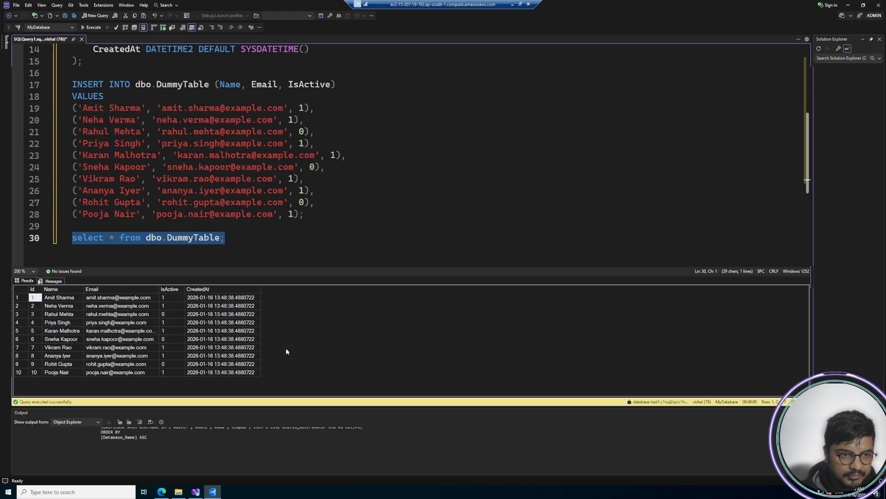
pyautogui.scroll(3, 286, 348)
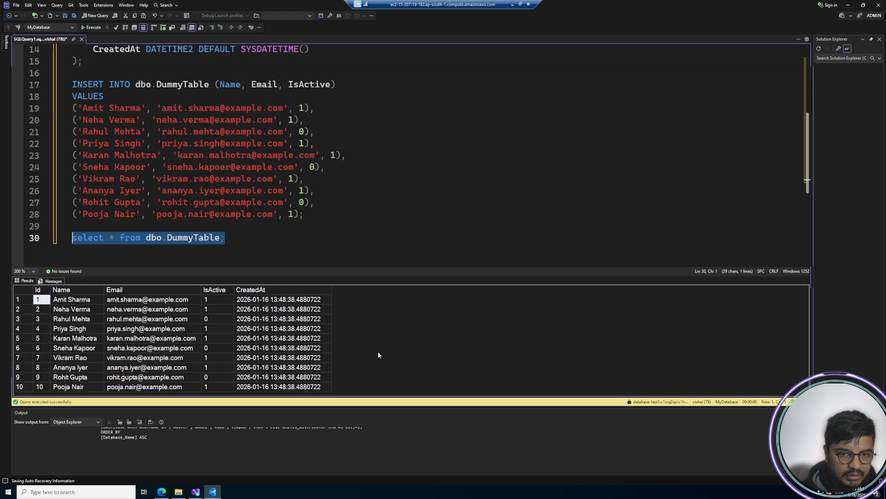
pyautogui.moveTo(336, 213); pyautogui.dragTo(71, 85)
pyautogui.click(286, 226)
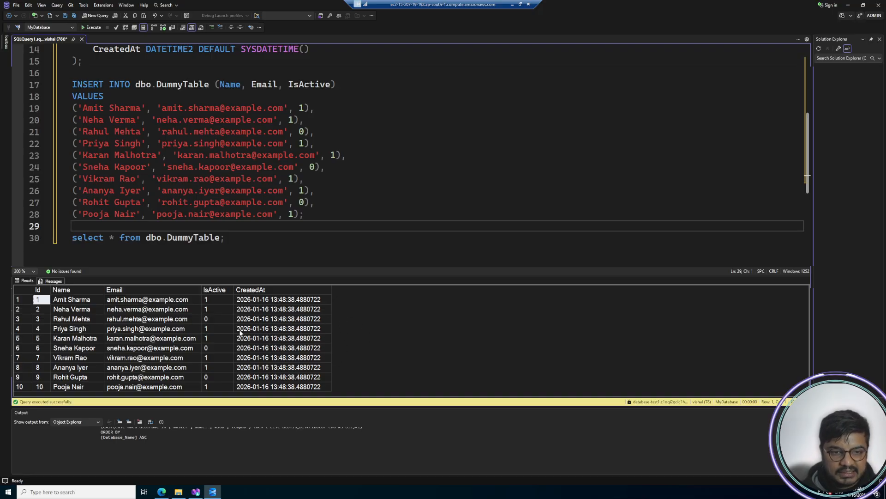
# Step: Restore the remote desktop to a smaller window over the RDS console and show the INSERT and select statements in it
pyautogui.click(848, 5)
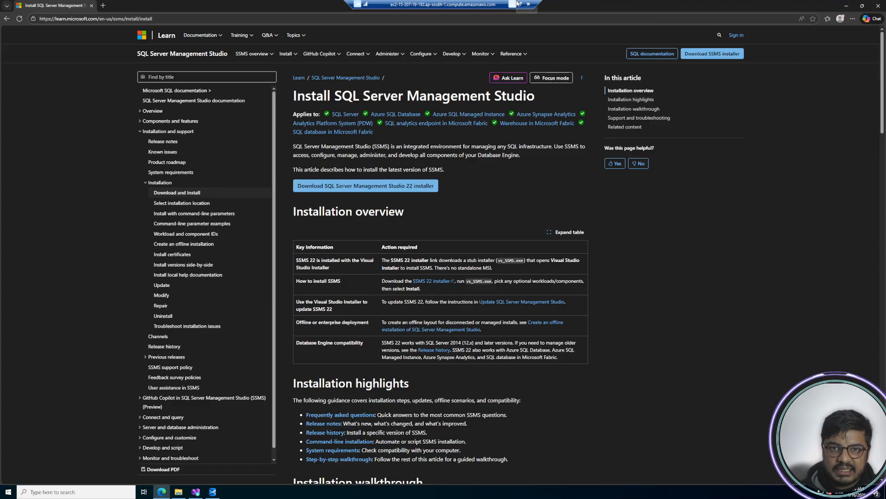
pyautogui.hotkey('alt', 'Tab')
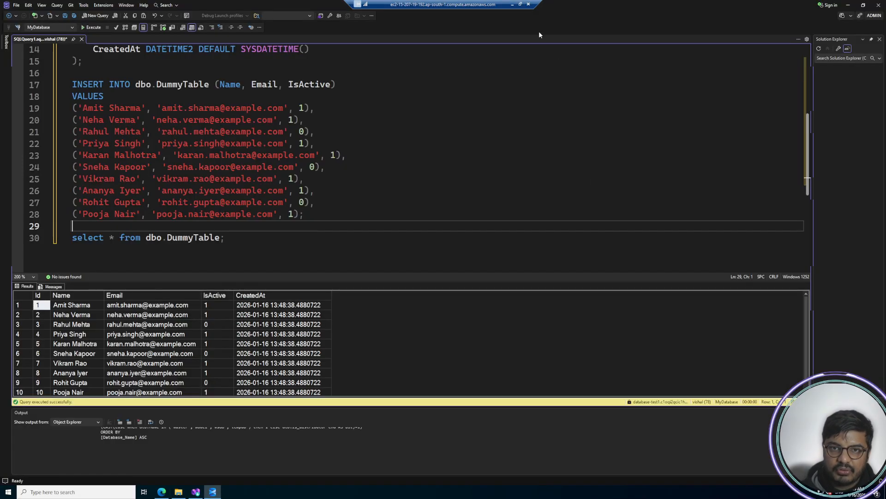
pyautogui.click(521, 4)
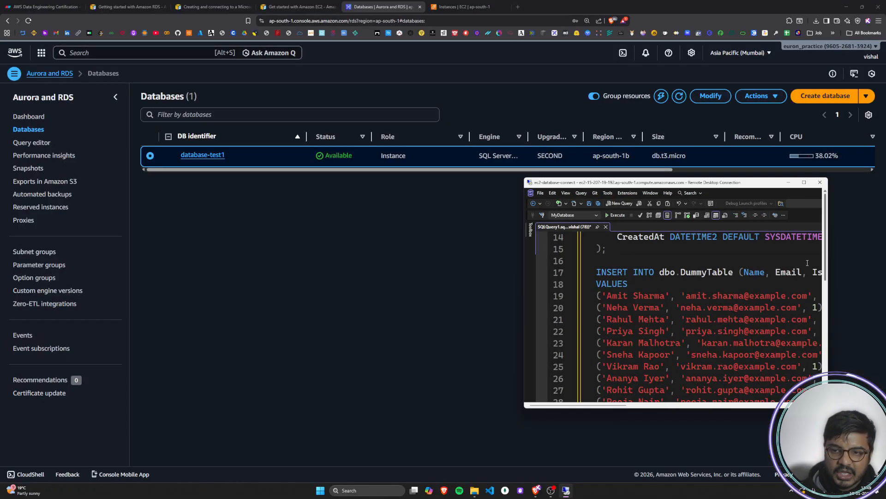
pyautogui.moveTo(627, 401); pyautogui.dragTo(658, 406)
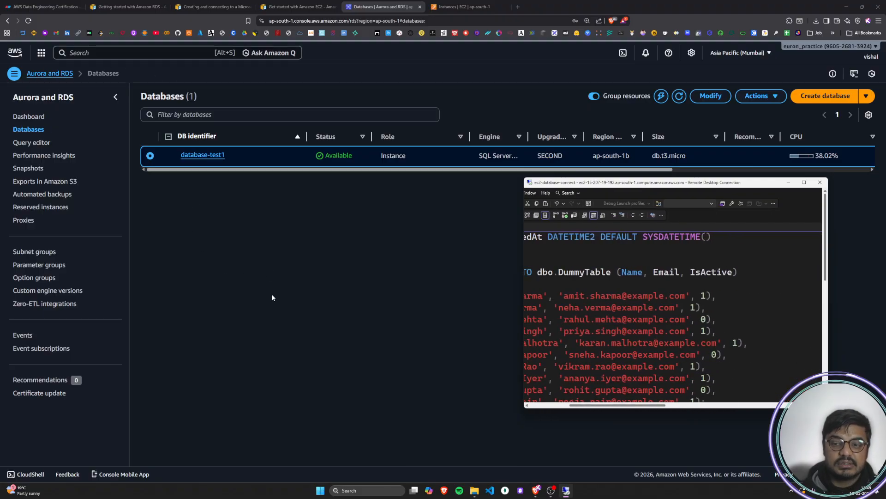
pyautogui.moveTo(827, 278); pyautogui.dragTo(827, 305)
pyautogui.moveTo(657, 405); pyautogui.dragTo(634, 407)
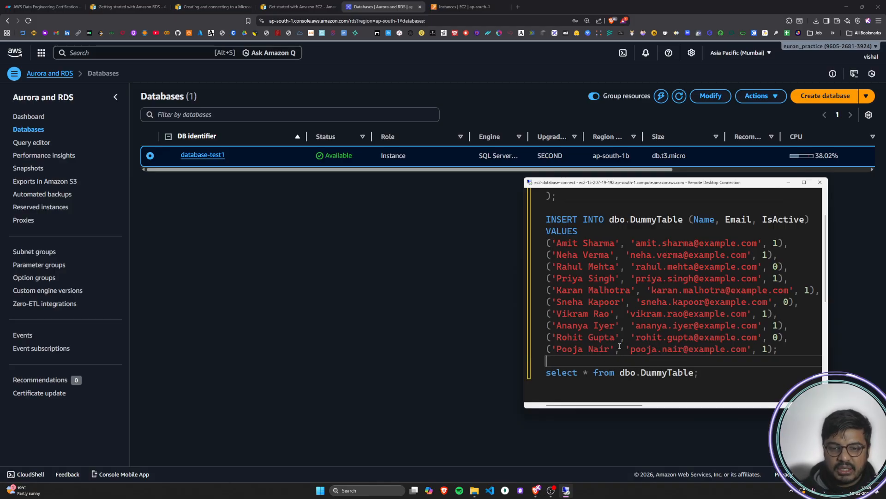
# Step: View the running ec2-database-connect instance in the EC2 console, then switch to the AWS architecture diagram in Eraser
pyautogui.click(470, 8)
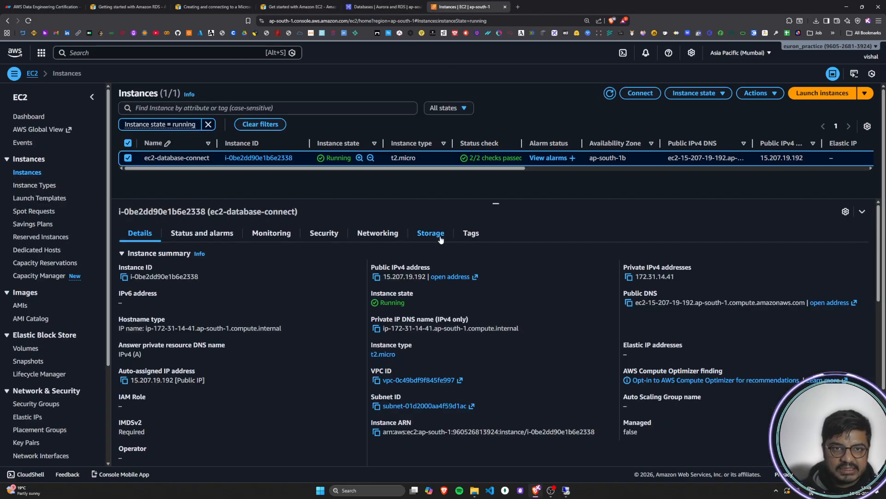
pyautogui.click(39, 5)
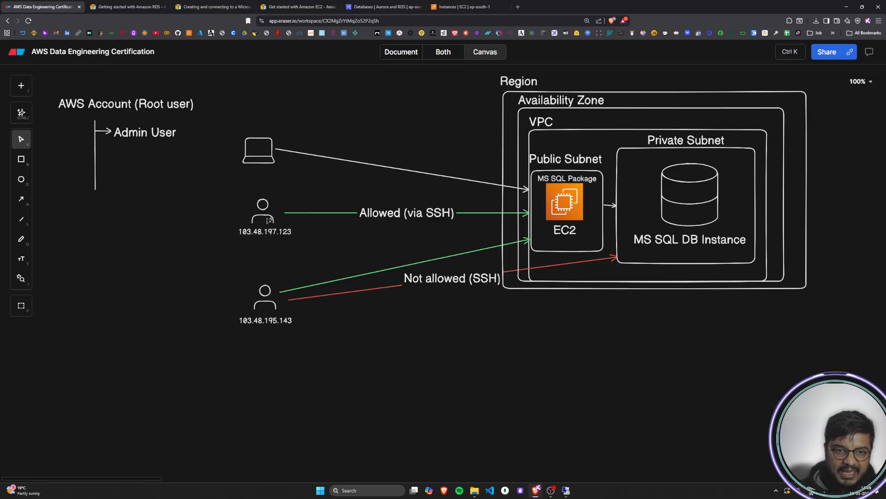
# Step: Change the label on the green arrow from the upper user to EC2 to "Allowed (via RDC)"
pyautogui.click(439, 215)
pyautogui.doubleClick(439, 215)
pyautogui.click(451, 213)
pyautogui.press('BackSpace')
pyautogui.press('BackSpace')
pyautogui.press('BackSpace')
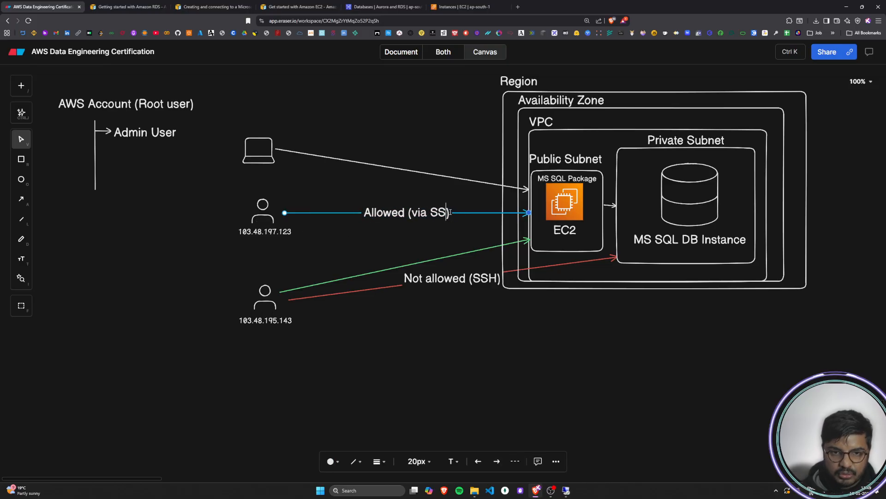
pyautogui.write('RDC')
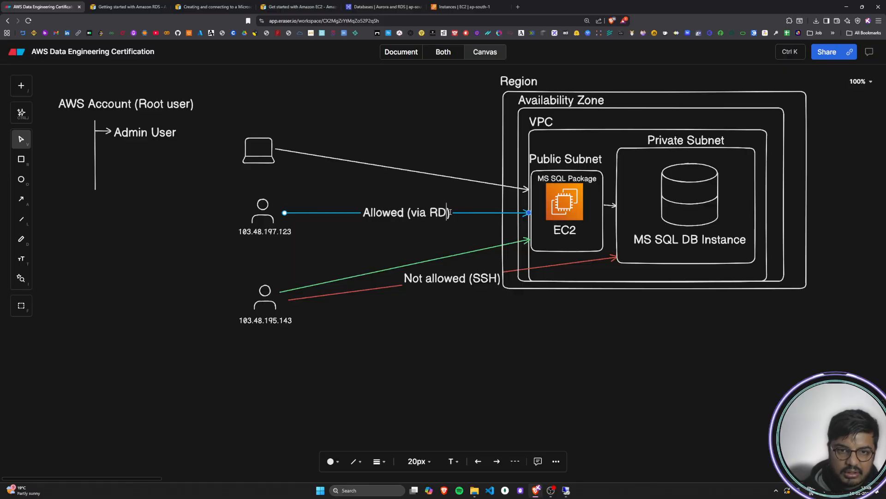
# Step: Change the label on the red arrow from the lower user to the private subnet to "Not allowed (RDC)"
pyautogui.doubleClick(491, 277)
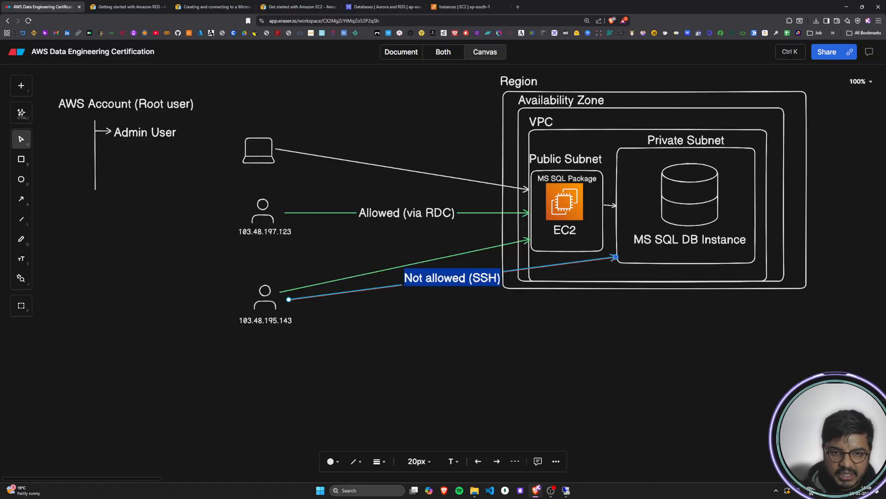
pyautogui.click(489, 302)
pyautogui.doubleClick(489, 283)
pyautogui.doubleClick(489, 280)
pyautogui.write('RDC')
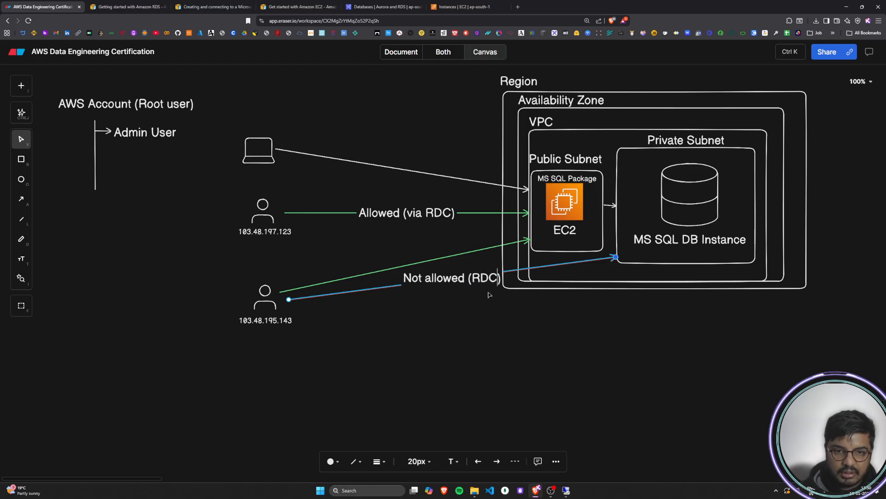
pyautogui.click(500, 336)
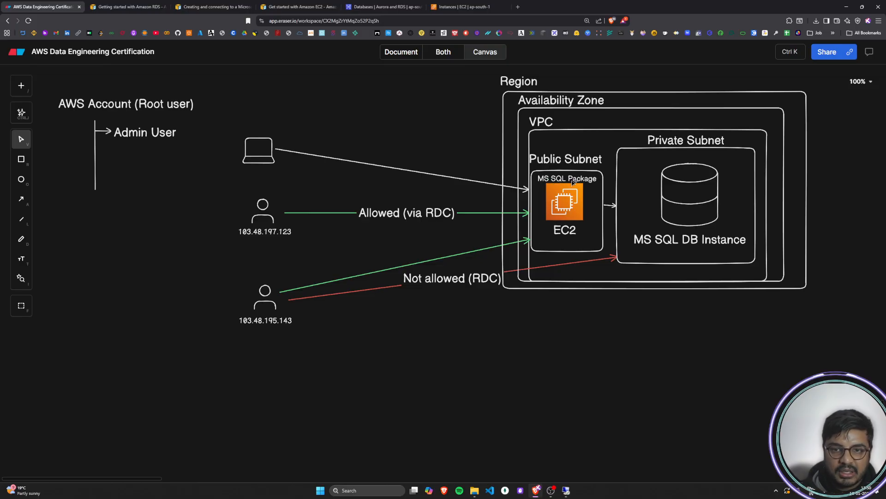
# Step: Look at the remote desktop session alongside the public IPv4 address of the ec2-database-connect instance in the EC2 console
pyautogui.click(566, 490)
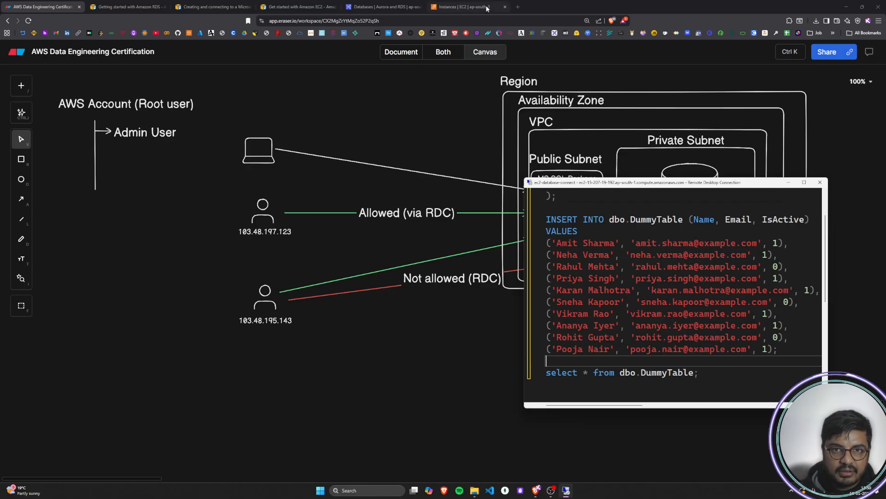
pyautogui.click(462, 6)
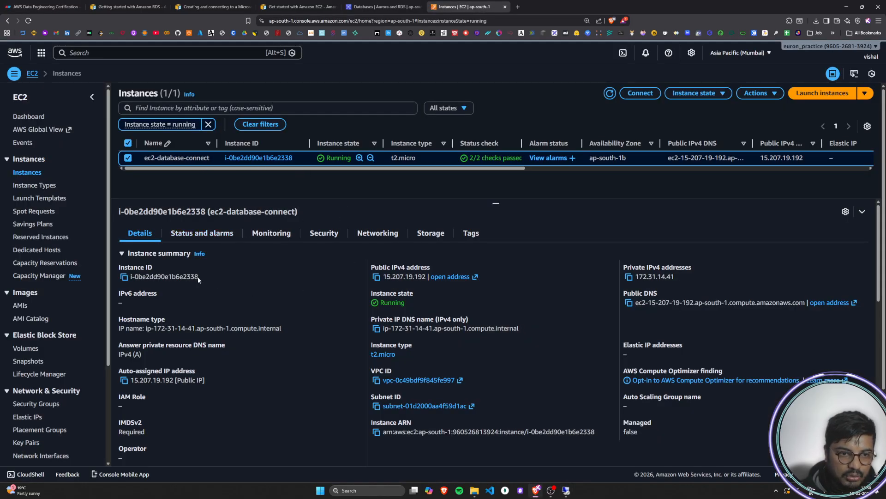
pyautogui.moveTo(387, 277); pyautogui.dragTo(424, 277)
pyautogui.moveTo(372, 267); pyautogui.dragTo(430, 267)
pyautogui.click(566, 490)
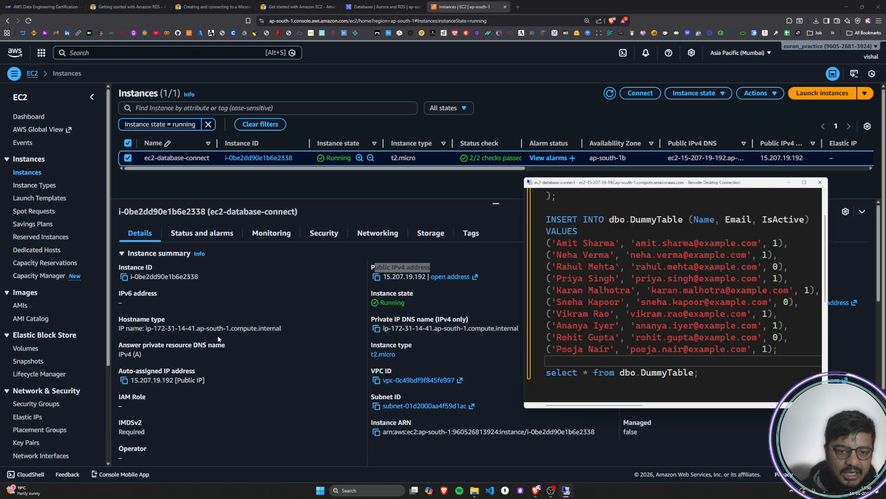
pyautogui.click(485, 348)
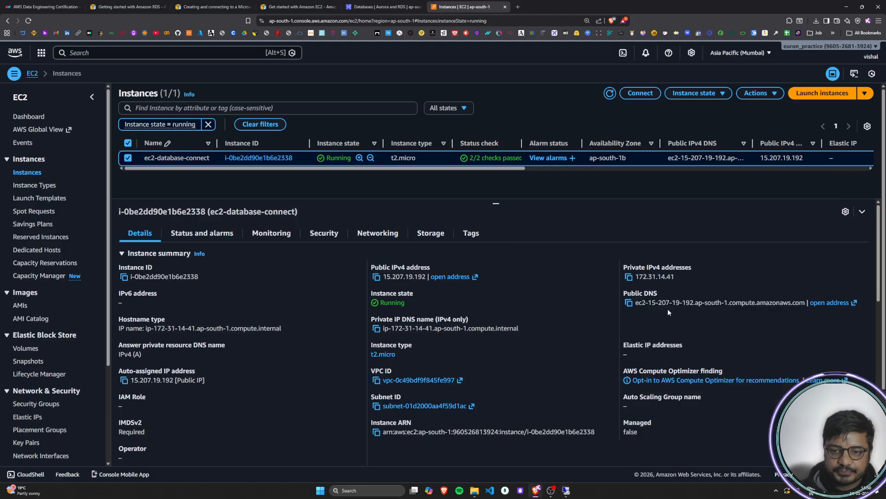
# Step: Examine the instance's IP and hostname details in its networking information, and return to the architecture diagram
pyautogui.scroll(-4, 150, 403)
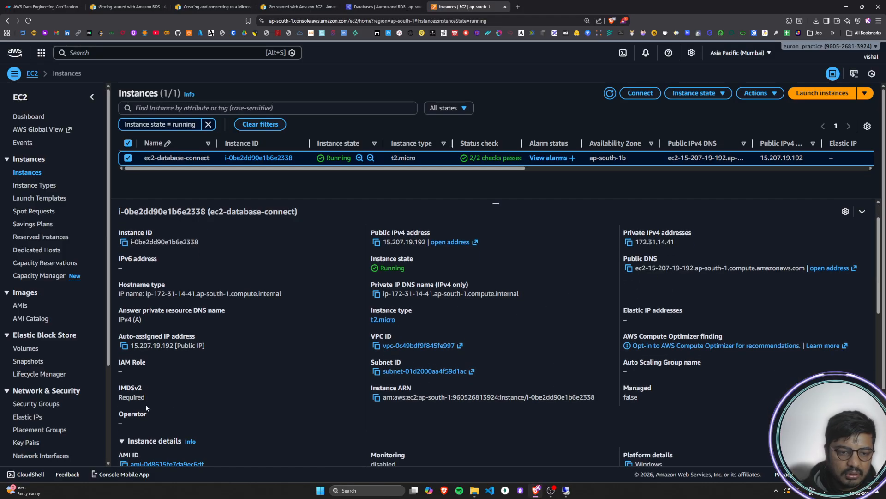
pyautogui.scroll(5, 240, 409)
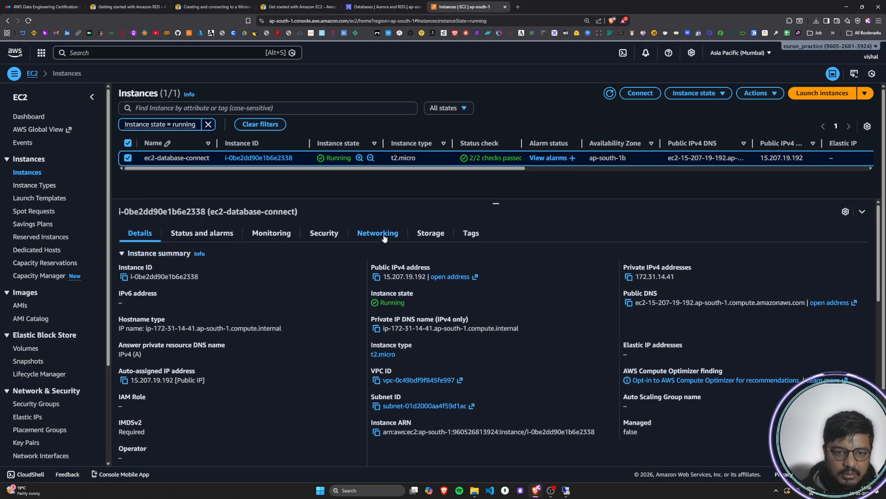
pyautogui.click(384, 236)
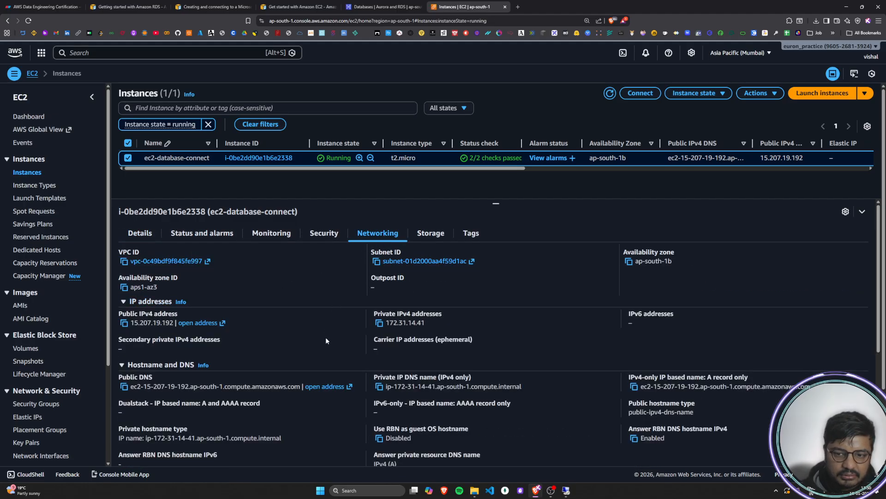
pyautogui.scroll(-1, 326, 341)
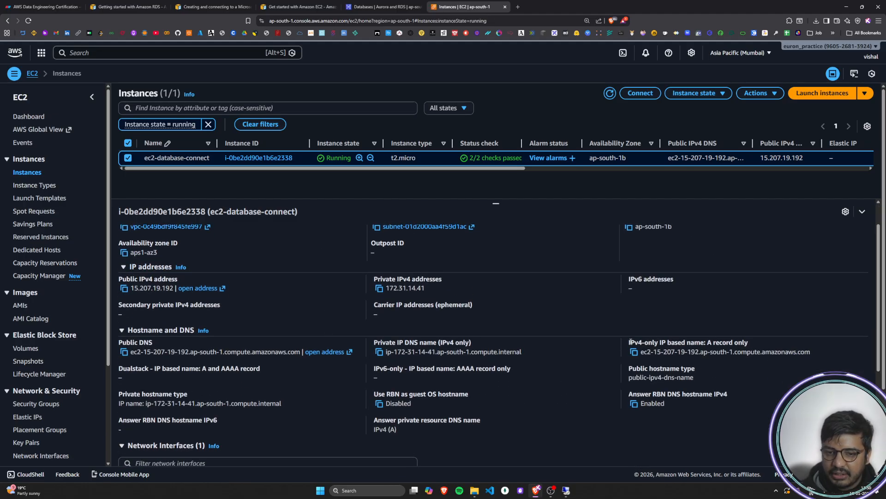
pyautogui.moveTo(632, 342); pyautogui.dragTo(734, 345)
pyautogui.click(752, 341)
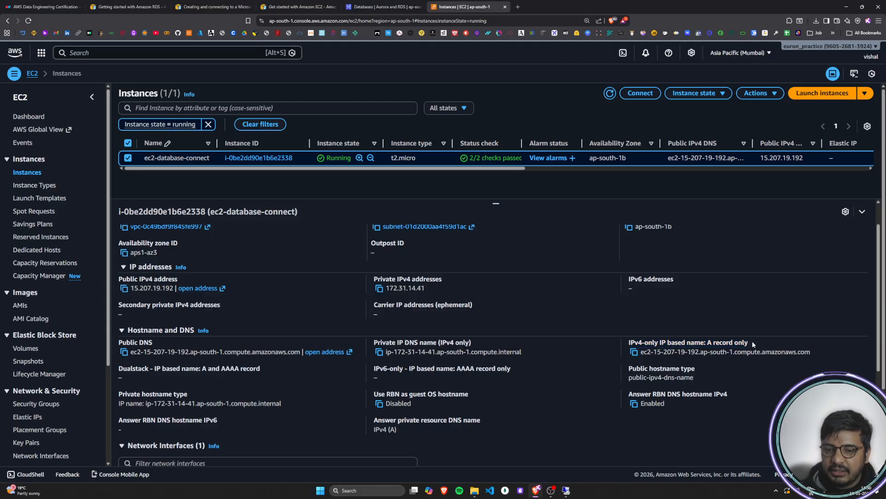
pyautogui.scroll(1, 588, 360)
pyautogui.hotkey('ctrl', '1')
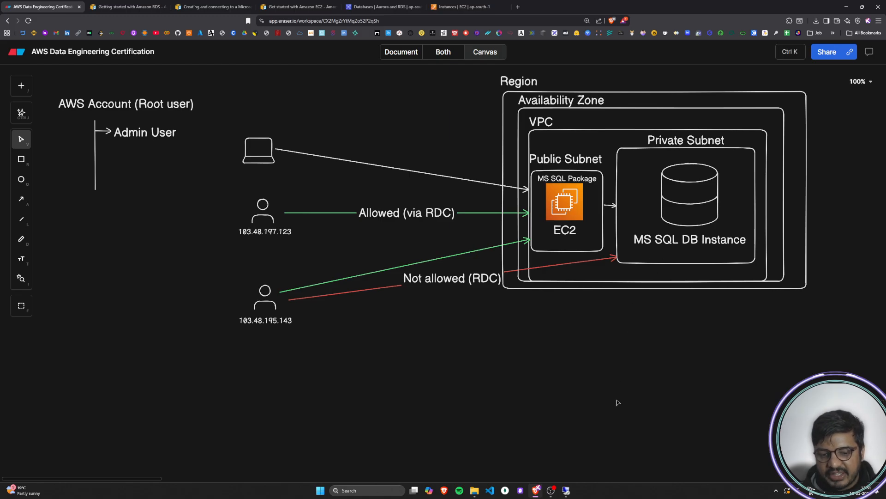
# Step: Show the remote session over the diagram, and view the database-test1 entry in the RDS databases list
pyautogui.click(566, 490)
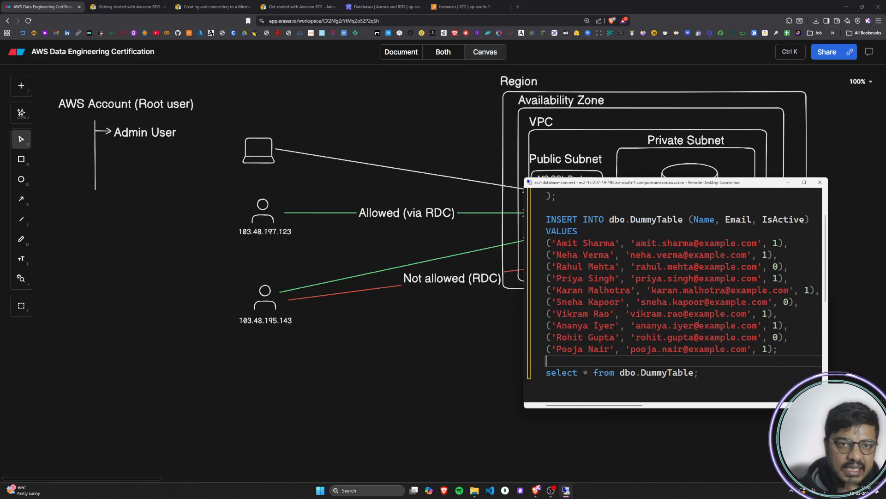
pyautogui.click(390, 8)
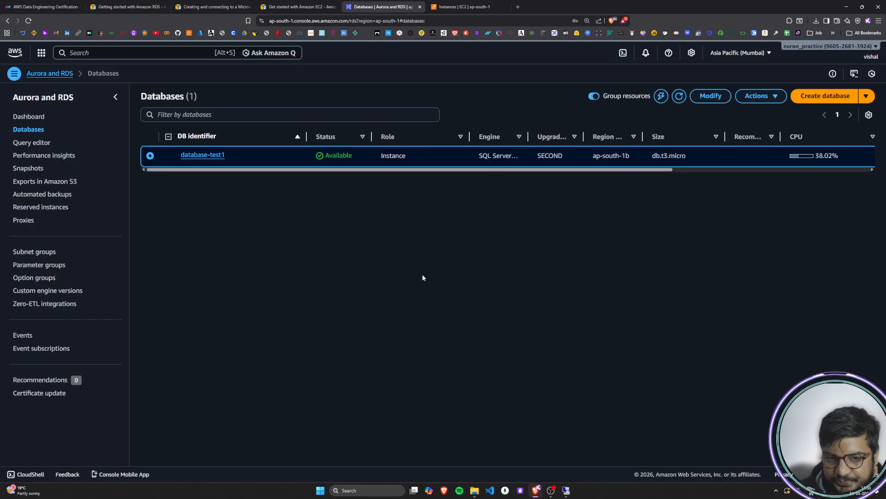
pyautogui.click(549, 493)
pyautogui.click(486, 327)
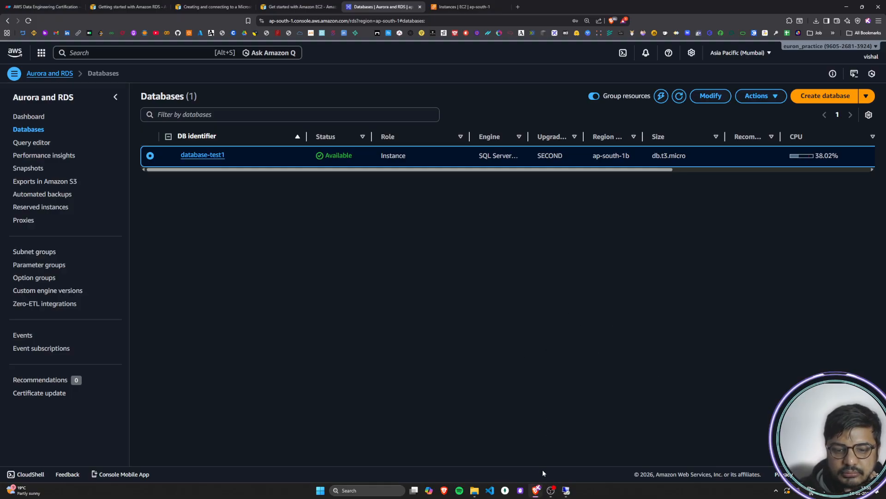
# Step: Maximize the ec2-database-connect remote desktop to review its query and SSMS install page, and disconnect the session
pyautogui.click(564, 492)
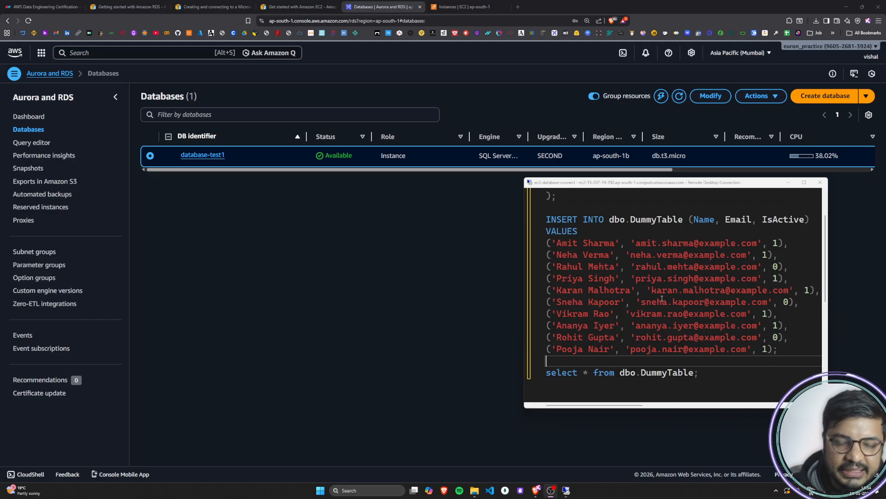
pyautogui.click(804, 182)
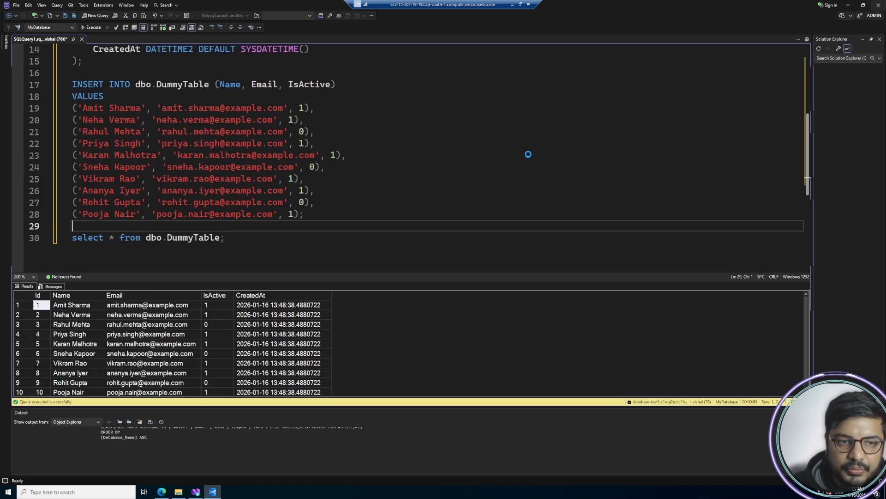
pyautogui.hotkey('alt', 'Tab')
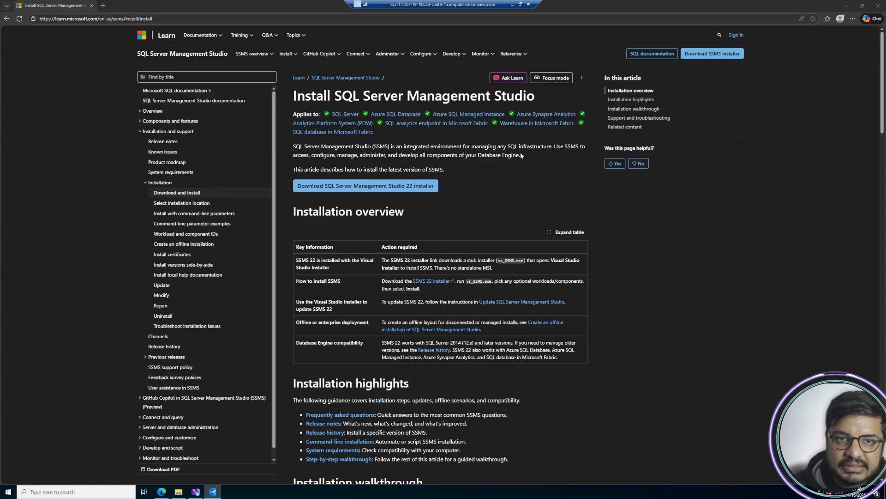
pyautogui.click(531, 5)
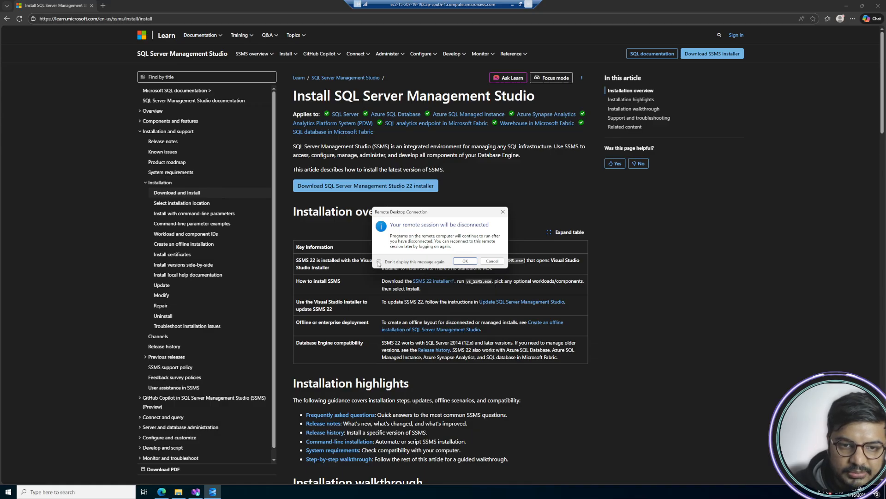
pyautogui.click(465, 261)
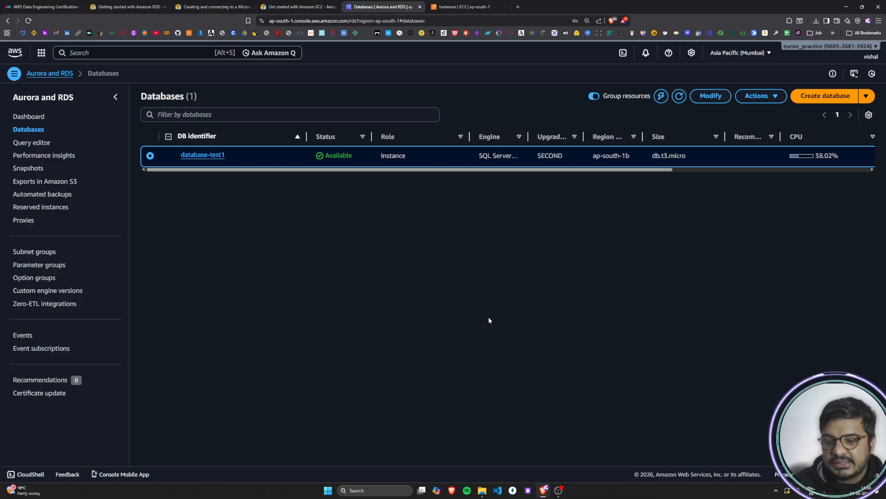
# Step: From the EC2 instances page, check the browser's recent downloads for the ec2-database-connect remote desktop file
pyautogui.click(468, 6)
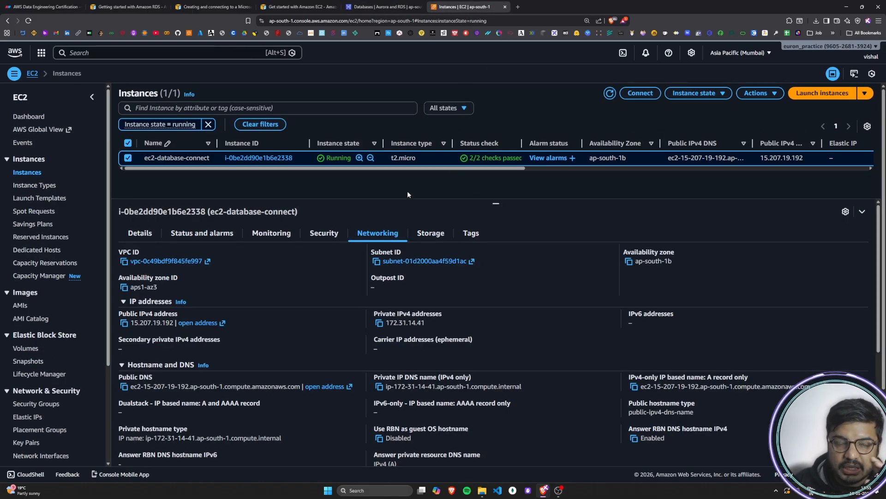
pyautogui.click(816, 20)
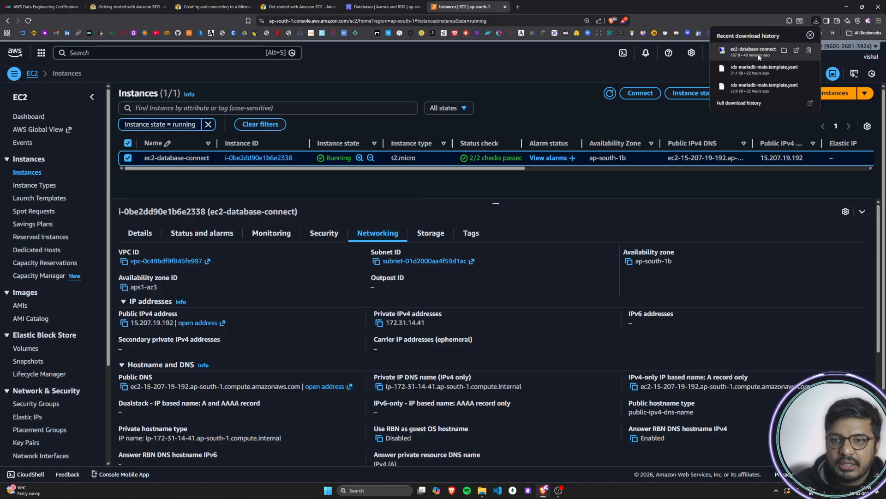
pyautogui.click(591, 181)
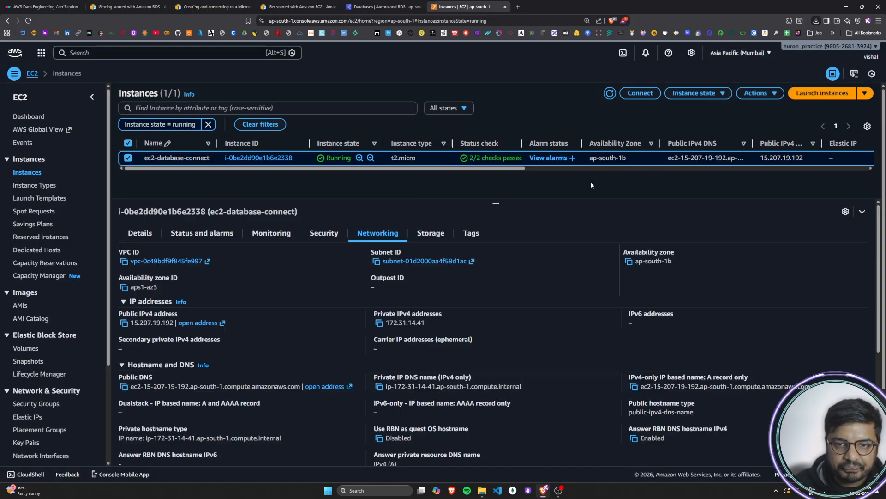
# Step: Read the section on deleting the EC2 instance and DB instance in the Amazon RDS SQL Server guide
pyautogui.click(297, 6)
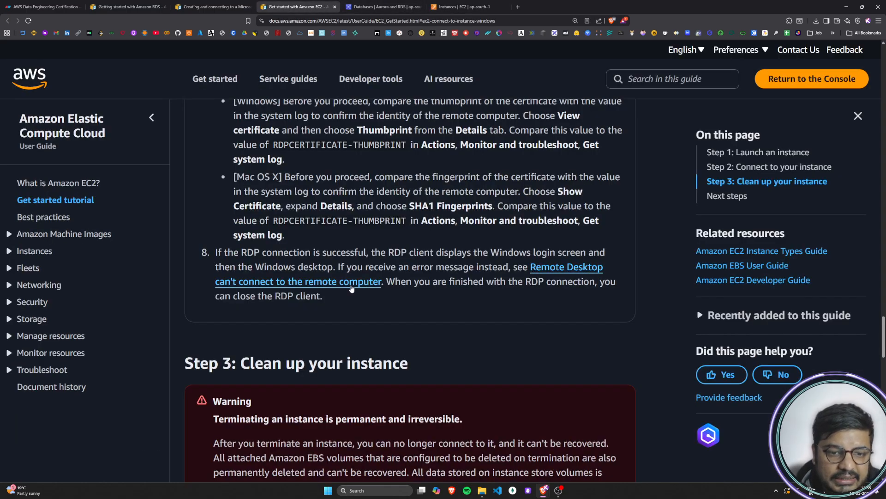
pyautogui.click(222, 6)
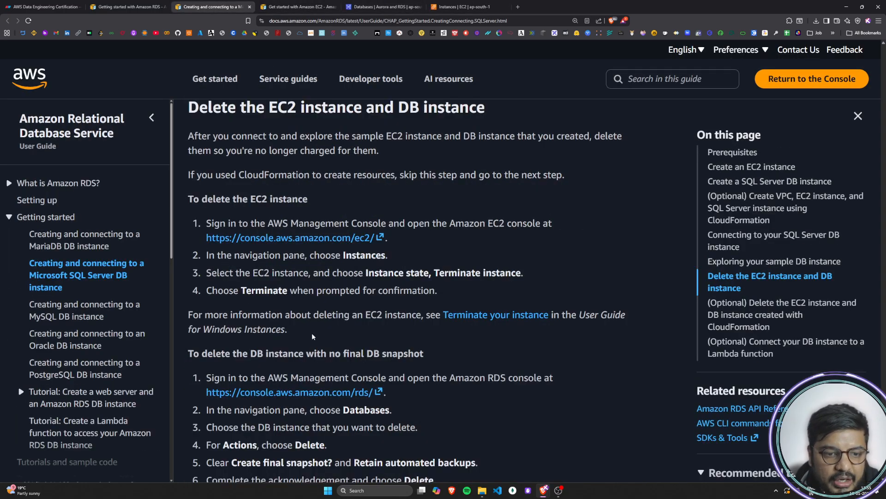
pyautogui.scroll(-15, 311, 341)
pyautogui.scroll(10, 311, 354)
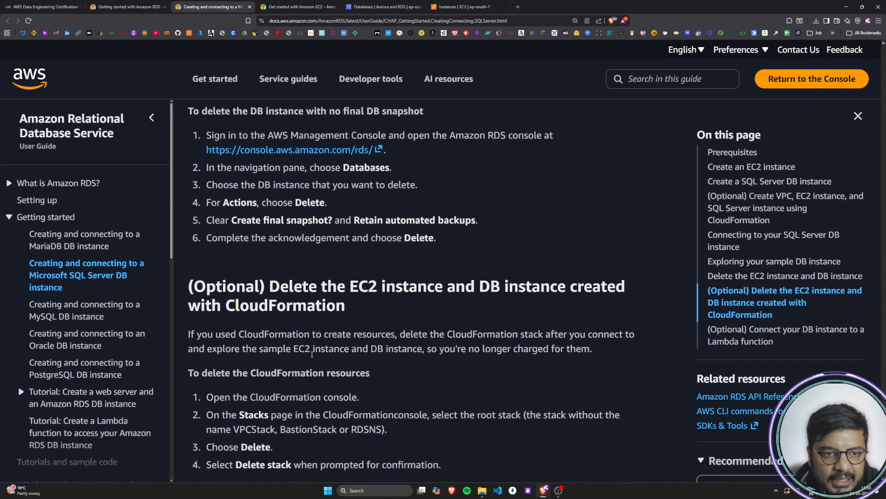
pyautogui.scroll(8, 312, 354)
pyautogui.moveTo(208, 246); pyautogui.dragTo(454, 247)
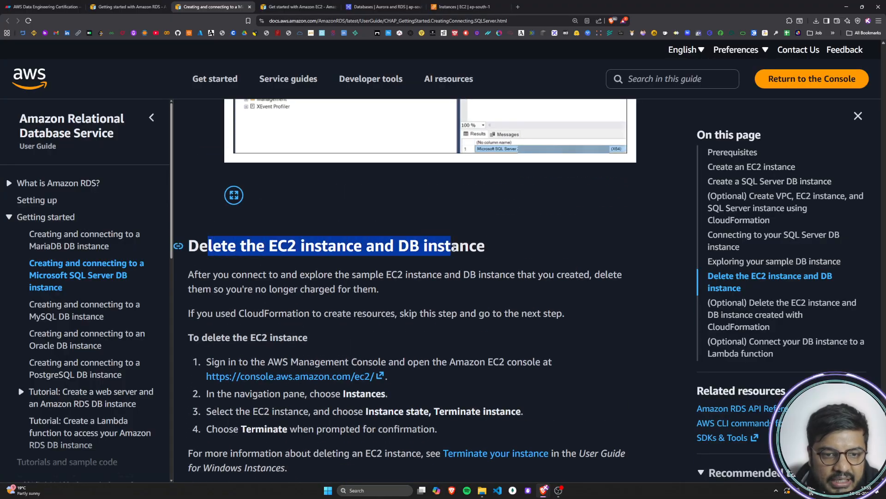
pyautogui.click(451, 300)
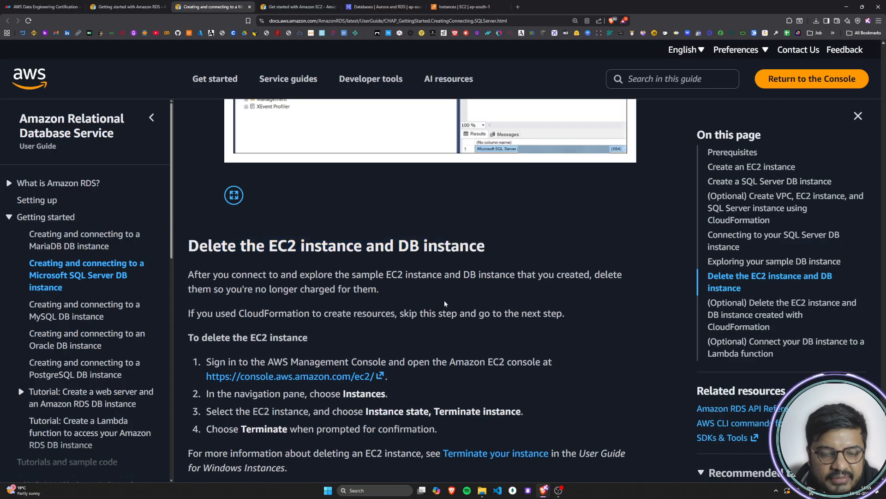
# Step: Go back to the EC2 instances list and select the ec2-database-connect instance
pyautogui.click(459, 6)
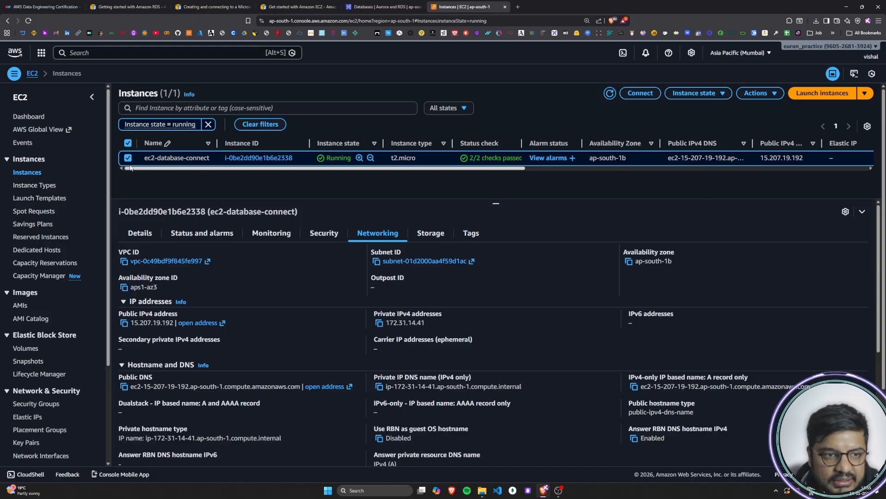
pyautogui.click(127, 143)
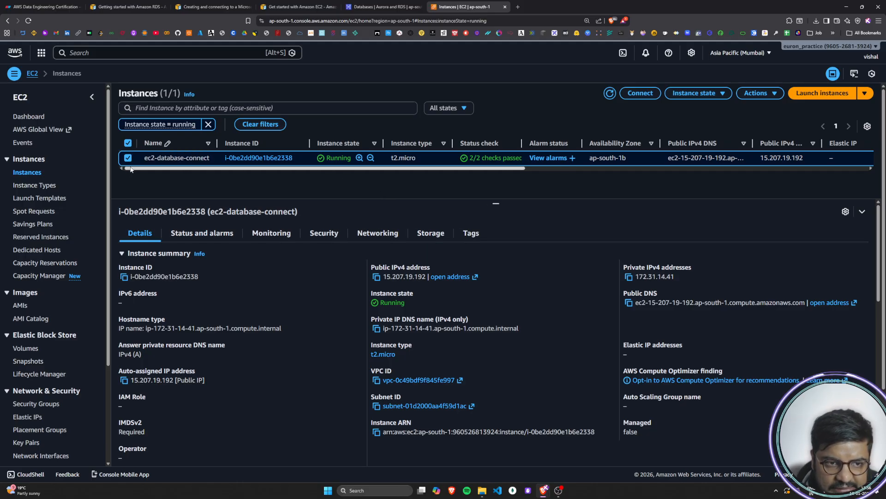
pyautogui.click(128, 144)
pyautogui.click(127, 145)
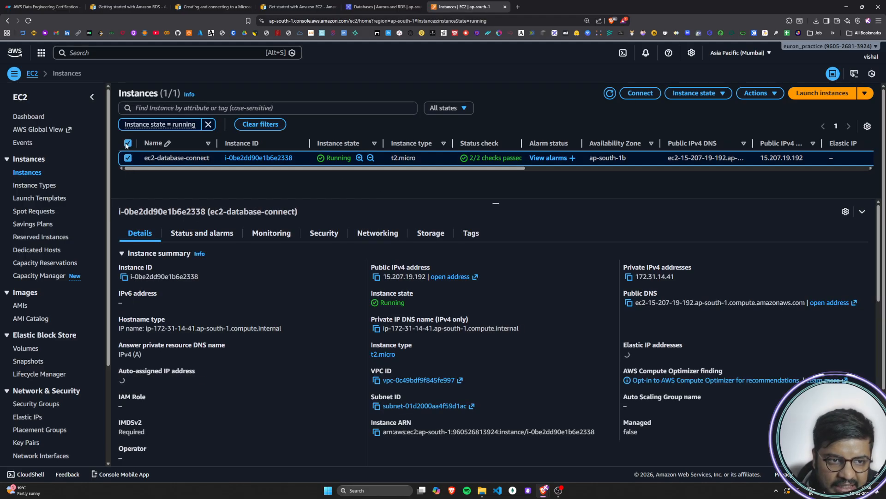
pyautogui.click(129, 159)
pyautogui.click(128, 158)
pyautogui.click(128, 158)
pyautogui.click(128, 158)
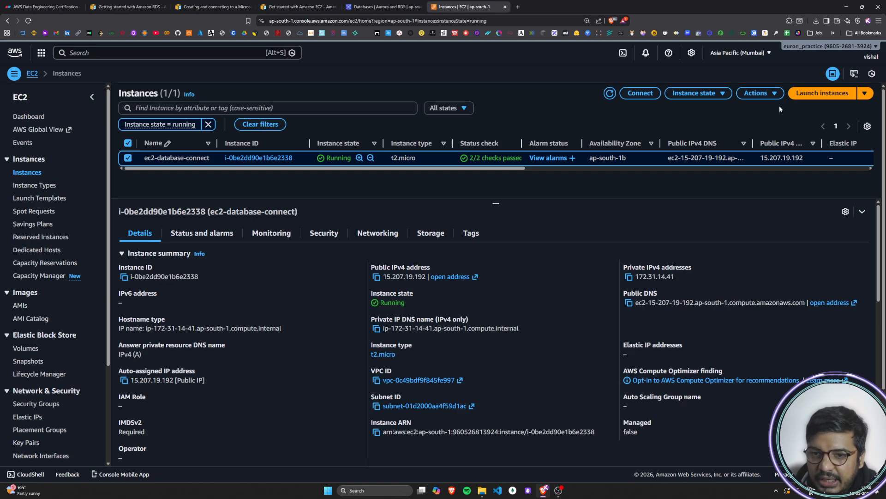
# Step: Terminate the ec2-database-connect instance, leaving the Skip OS shutdown option off
pyautogui.click(745, 96)
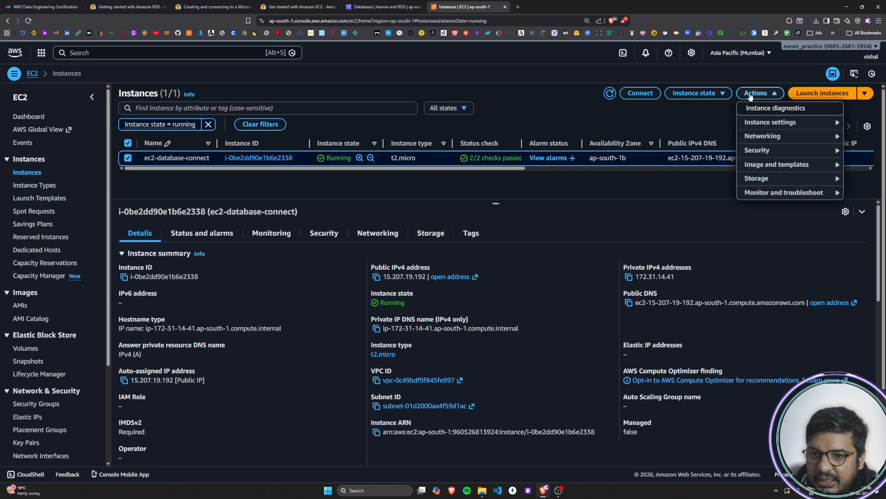
pyautogui.click(715, 94)
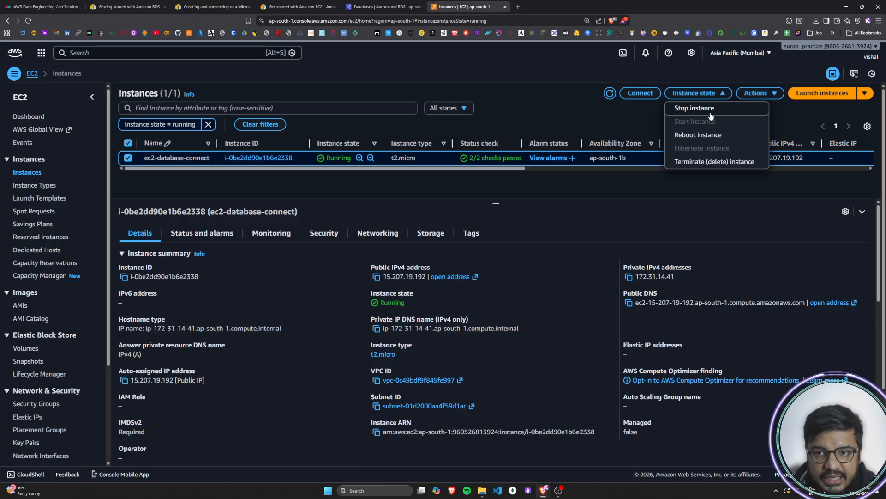
pyautogui.click(500, 185)
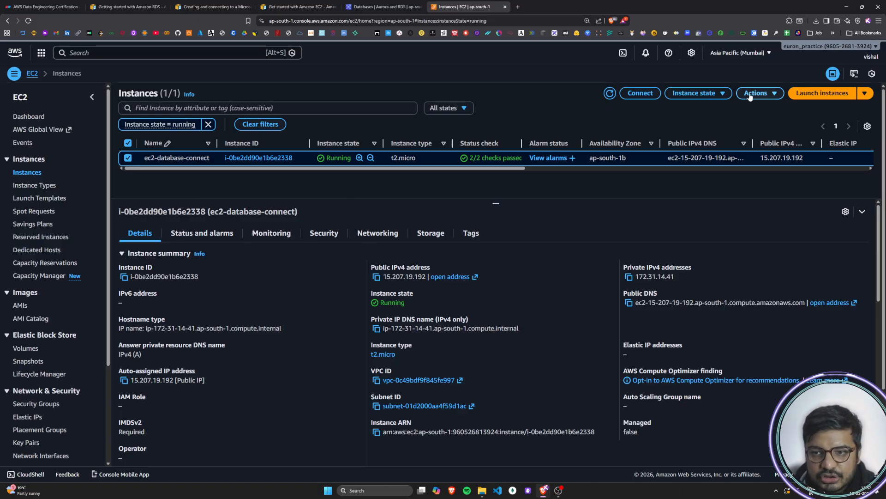
pyautogui.click(713, 96)
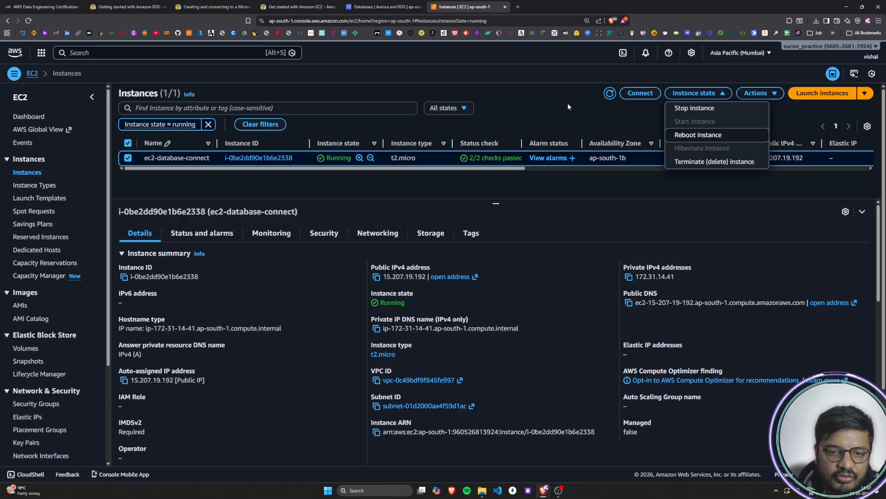
pyautogui.click(689, 162)
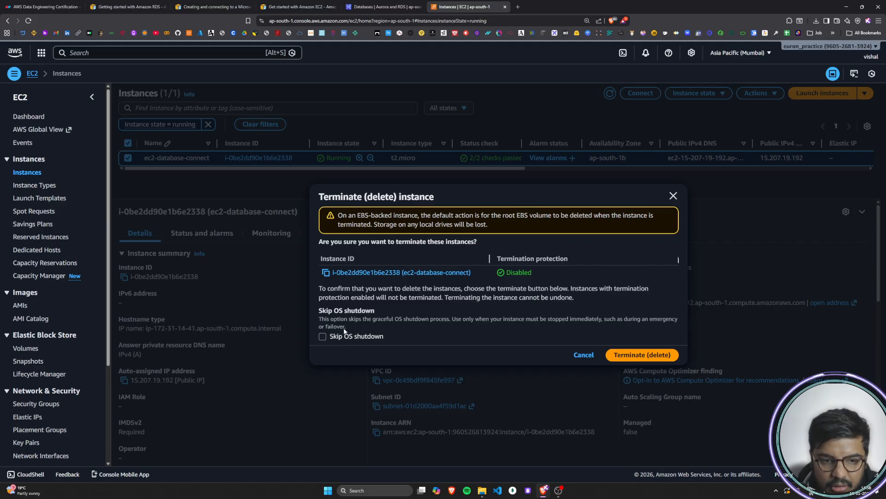
pyautogui.click(648, 354)
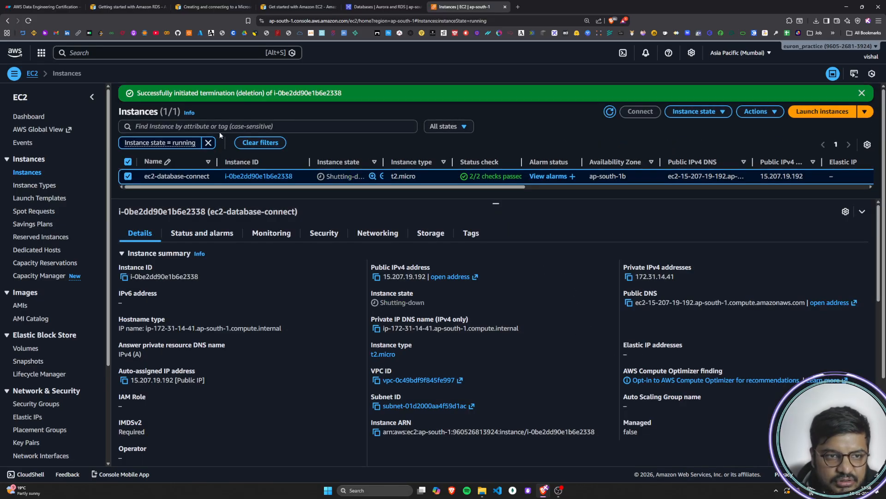
pyautogui.moveTo(140, 100); pyautogui.dragTo(394, 89)
pyautogui.click(394, 90)
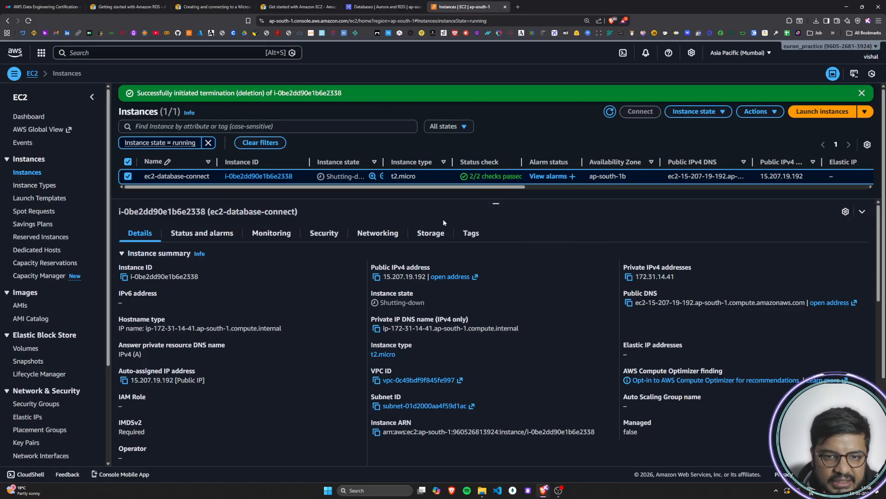
# Step: Start deleting the database-test1 instance in Aurora and RDS, with the final snapshot and retained automated backups turned off
pyautogui.click(388, 8)
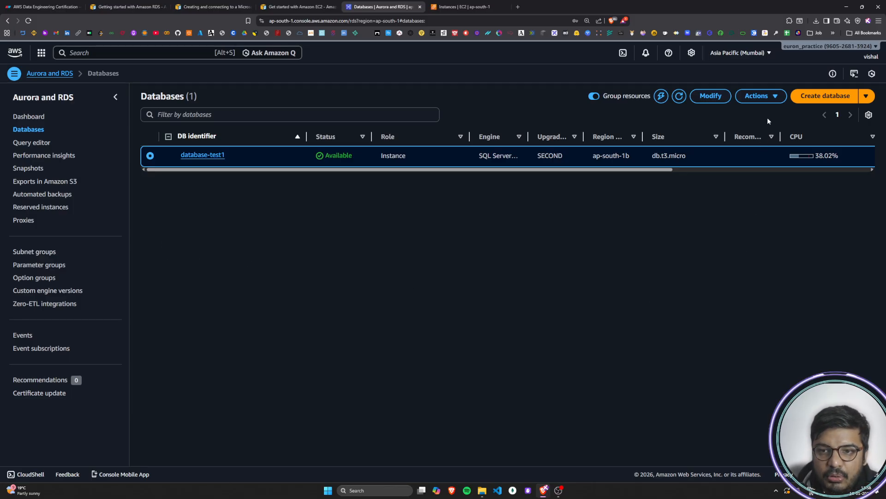
pyautogui.click(773, 96)
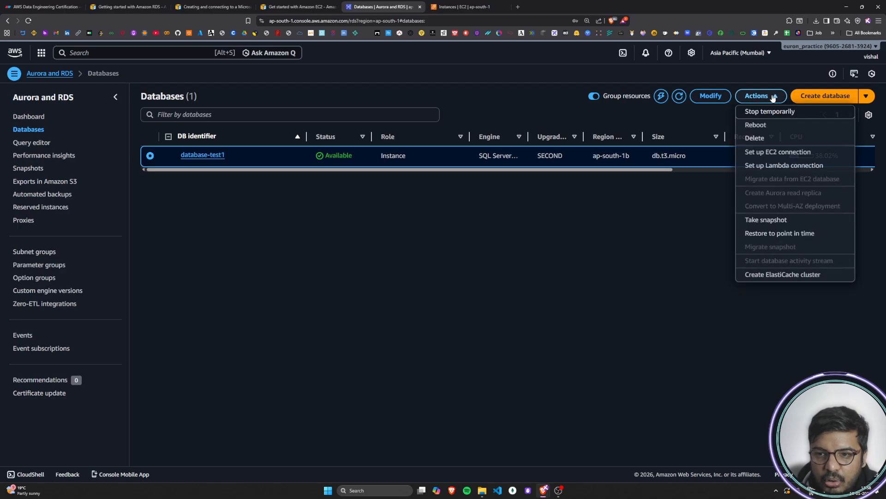
pyautogui.click(755, 138)
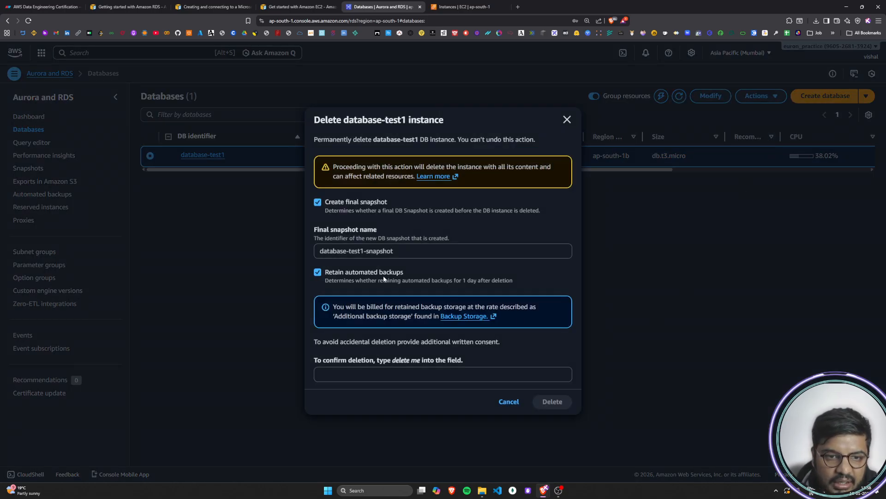
pyautogui.click(317, 202)
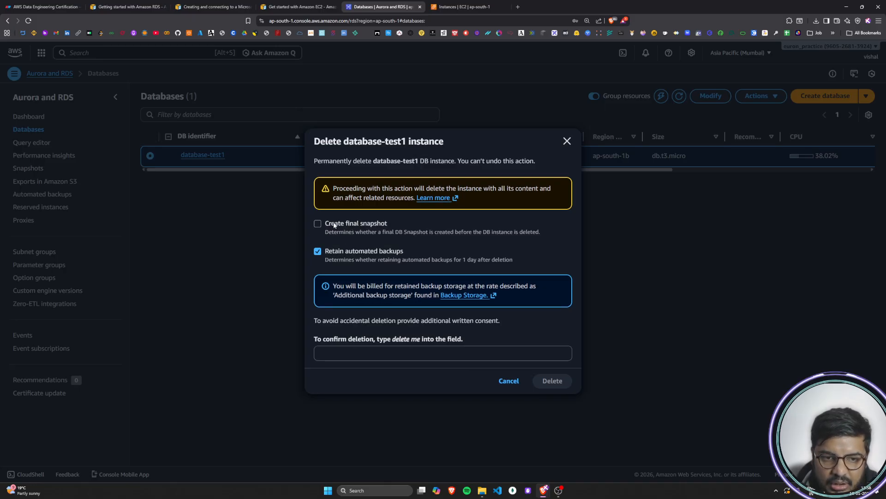
pyautogui.click(356, 225)
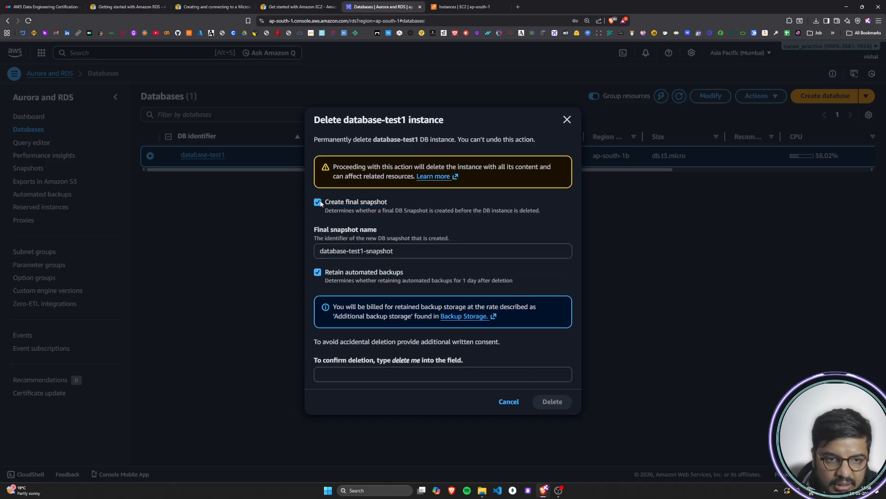
pyautogui.click(318, 203)
pyautogui.click(319, 252)
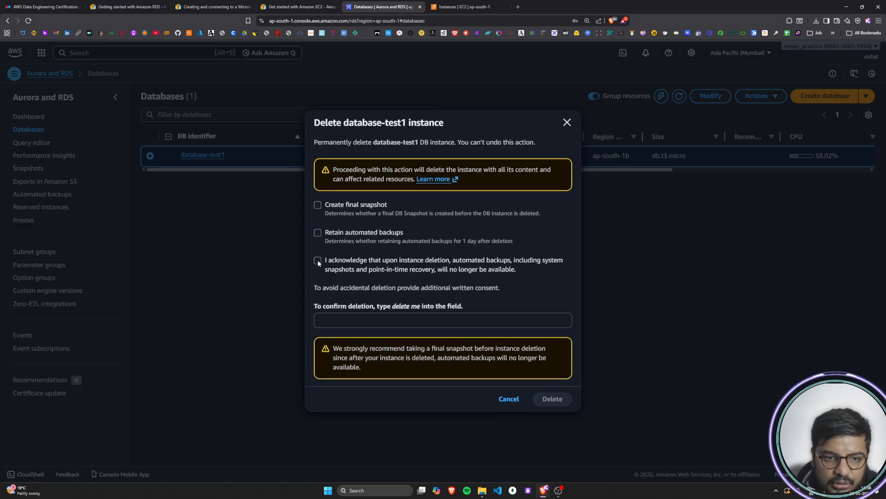
# Step: Acknowledge the loss of automated backups, enter "delete me" as confirmation, and delete the database-test1 instance
pyautogui.moveTo(327, 260); pyautogui.dragTo(530, 274)
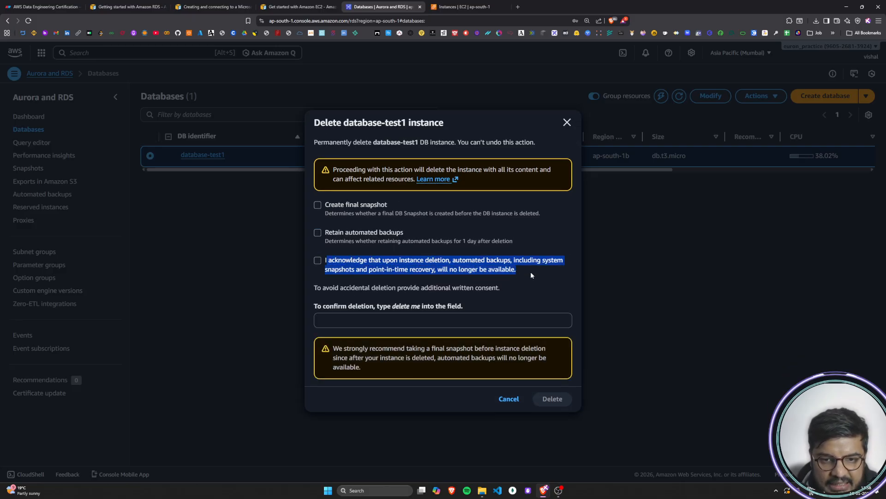
pyautogui.click(454, 271)
pyautogui.moveTo(353, 265); pyautogui.dragTo(538, 272)
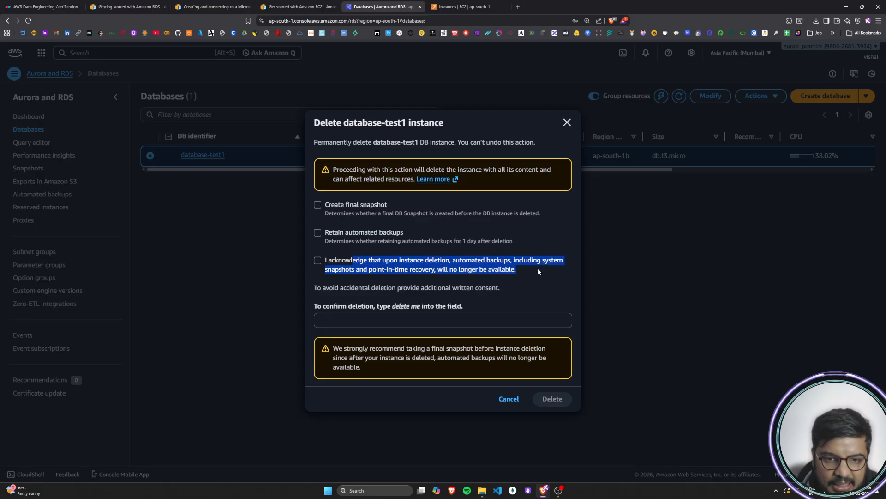
pyautogui.click(327, 259)
pyautogui.click(317, 261)
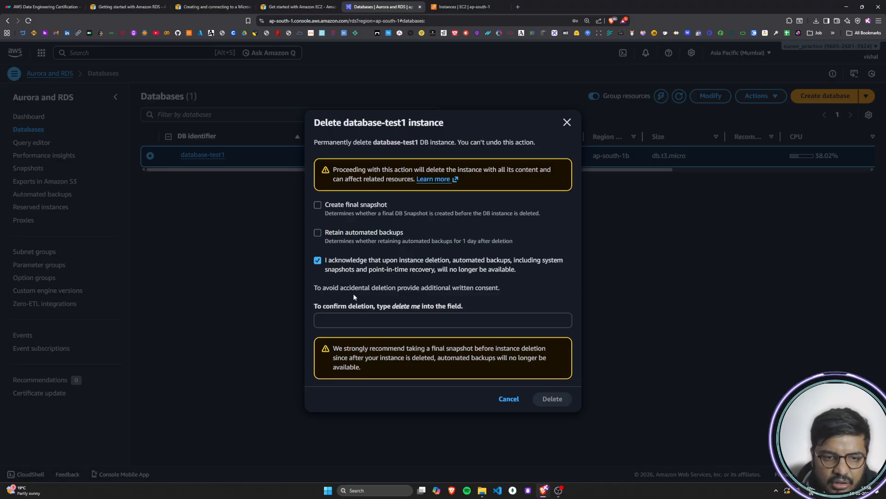
pyautogui.click(354, 320)
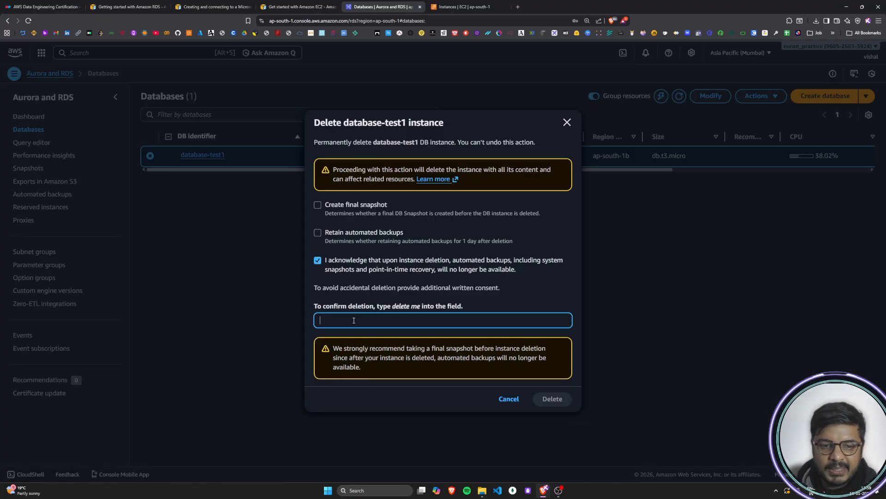
pyautogui.write('delete me')
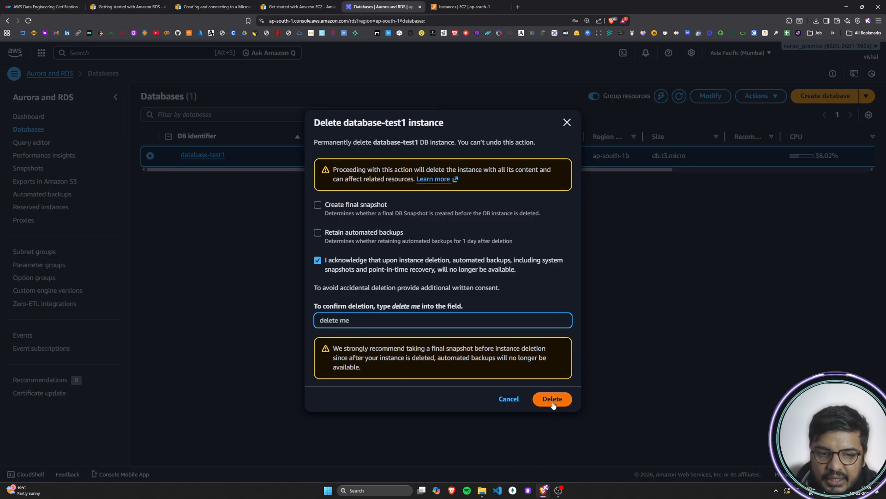
pyautogui.click(552, 400)
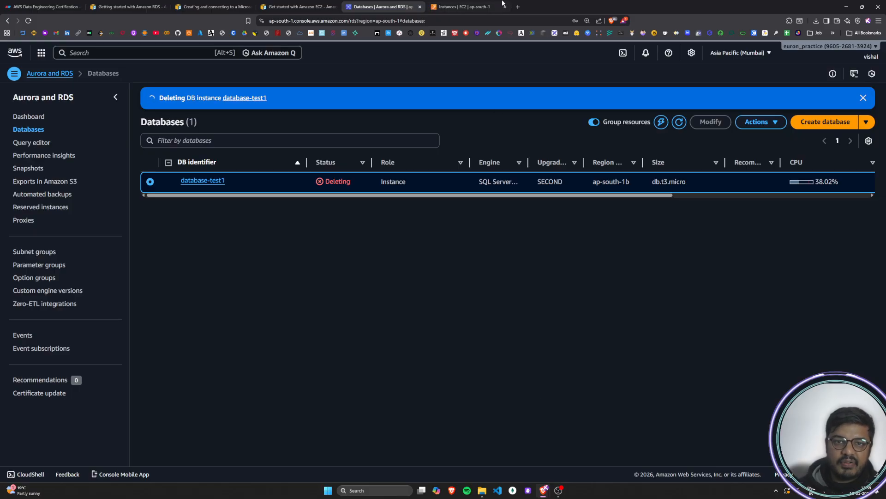
# Step: Refresh the EC2 instances list to check for running instances, and dismiss the termination notification
pyautogui.click(467, 5)
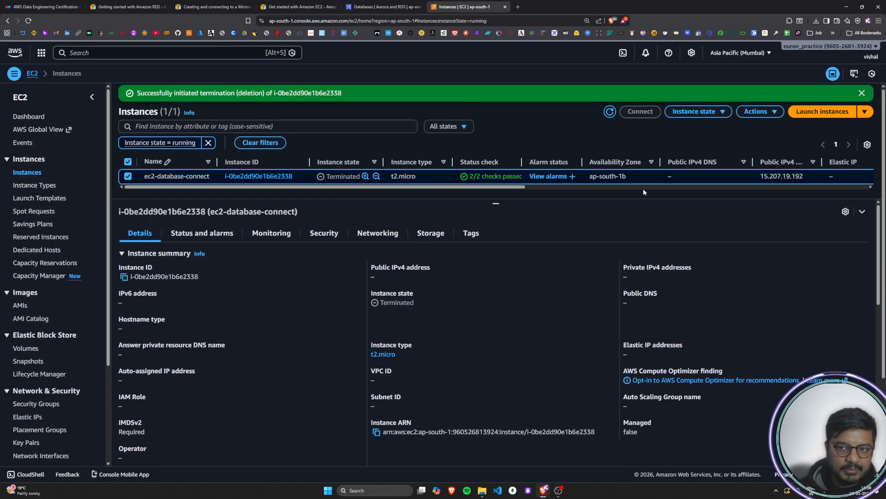
pyautogui.click(610, 112)
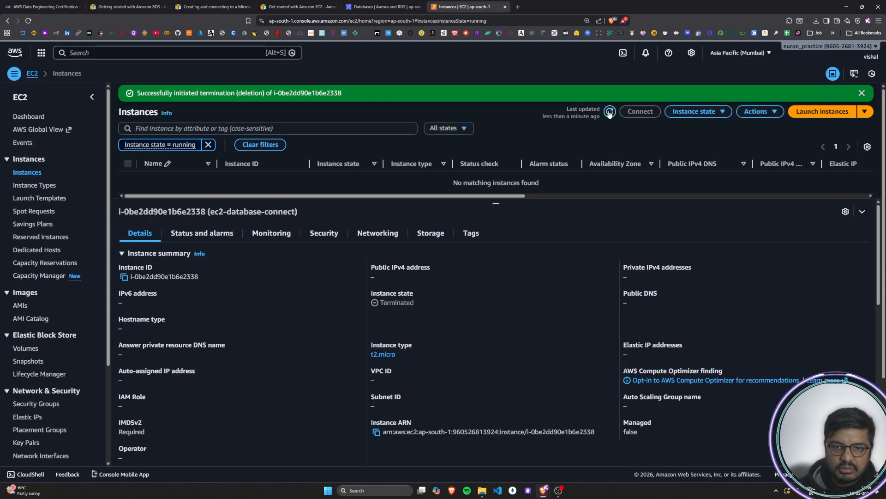
pyautogui.moveTo(452, 183); pyautogui.dragTo(559, 183)
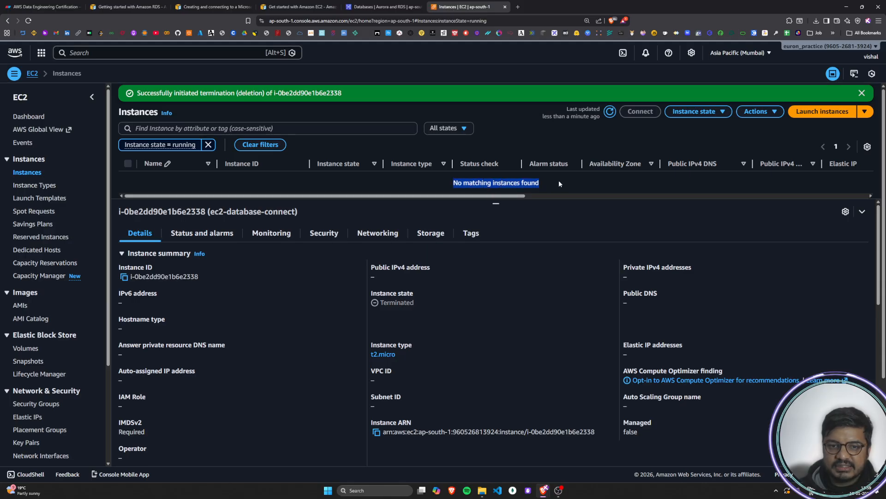
pyautogui.click(559, 183)
pyautogui.click(861, 92)
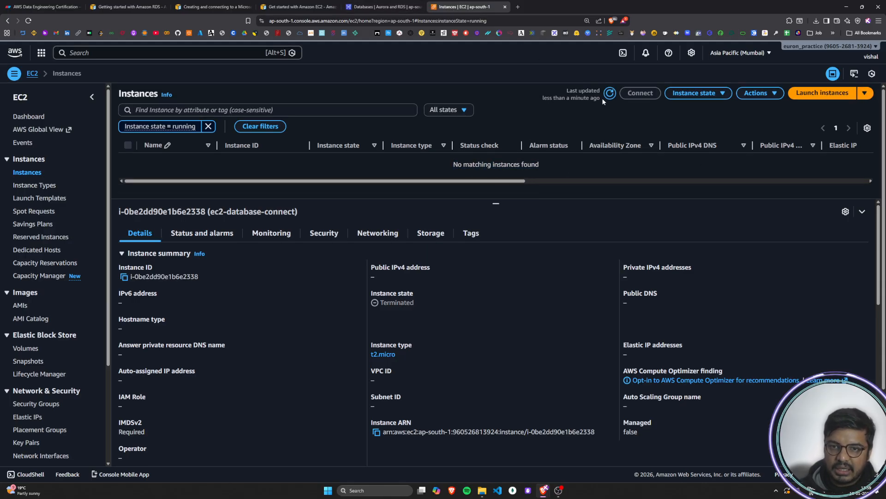
# Step: Check the RDS databases list for remaining DB instances and dismiss the deletion notification
pyautogui.click(382, 6)
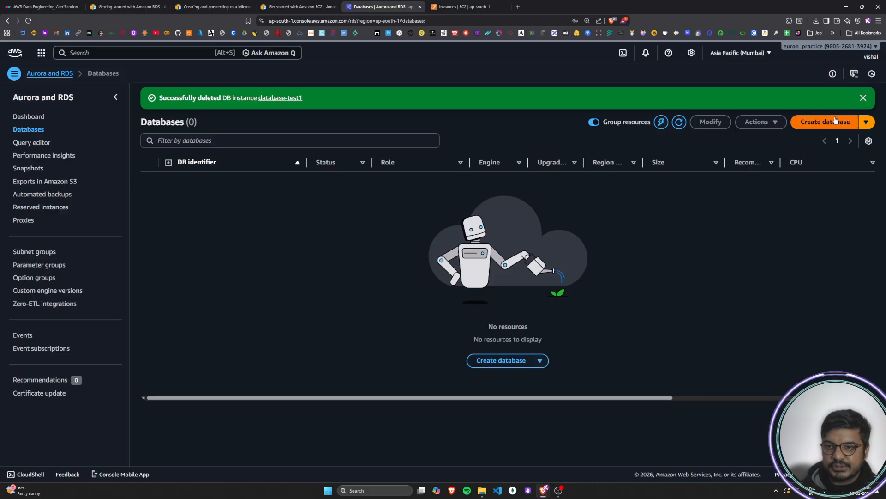
pyautogui.click(863, 98)
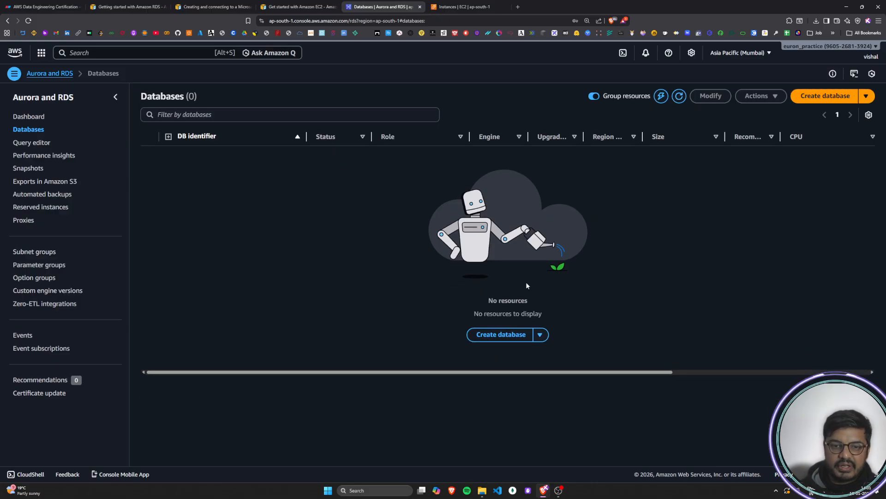
pyautogui.moveTo(475, 315); pyautogui.dragTo(542, 315)
pyautogui.click(597, 308)
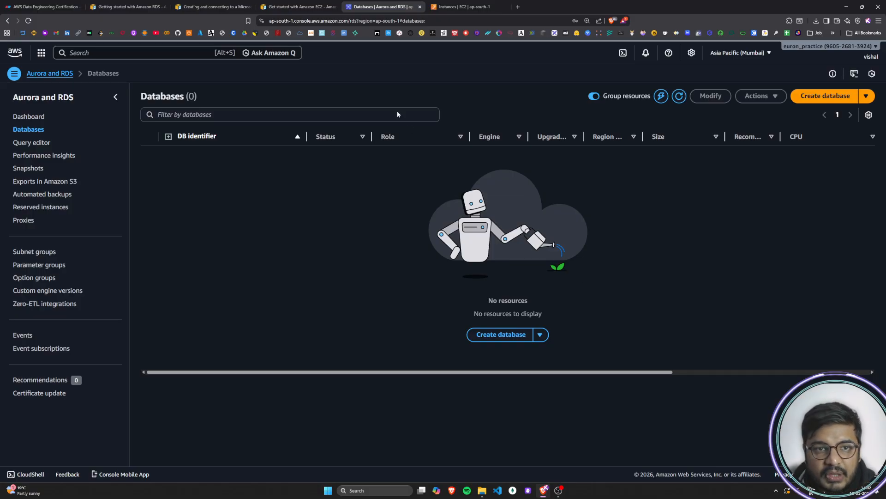
# Step: Review the Get started with Amazon EC2 guide, from the instance clean-up section back to the introduction
pyautogui.click(323, 7)
pyautogui.scroll(-1, 421, 344)
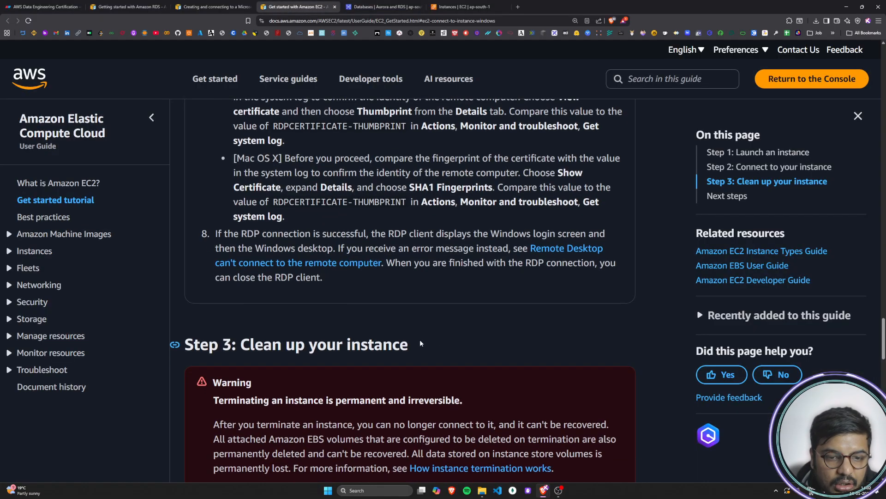
pyautogui.scroll(-3, 421, 344)
pyautogui.scroll(-3, 372, 336)
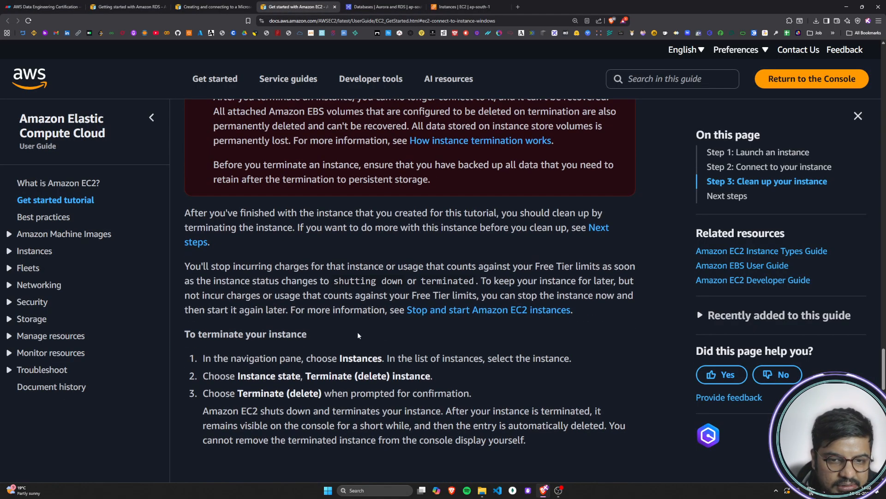
pyautogui.scroll(-3, 372, 336)
pyautogui.scroll(-2, 334, 329)
pyautogui.scroll(15, 334, 329)
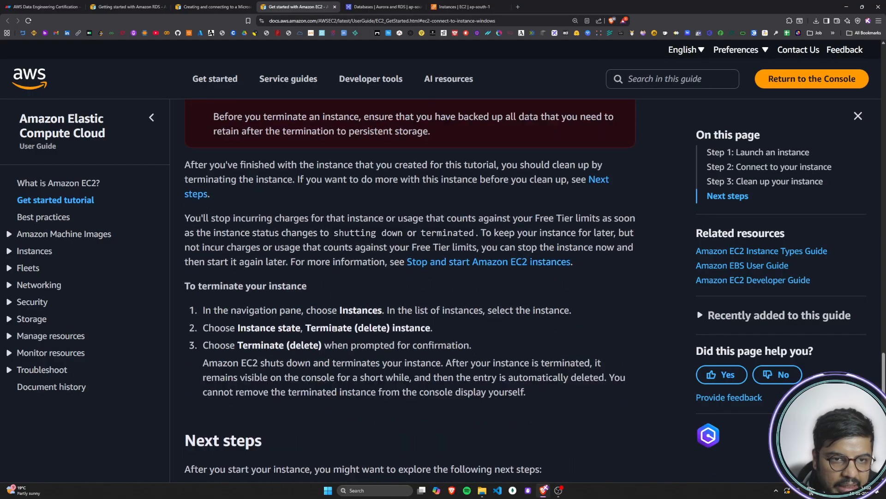
pyautogui.scroll(20, 334, 329)
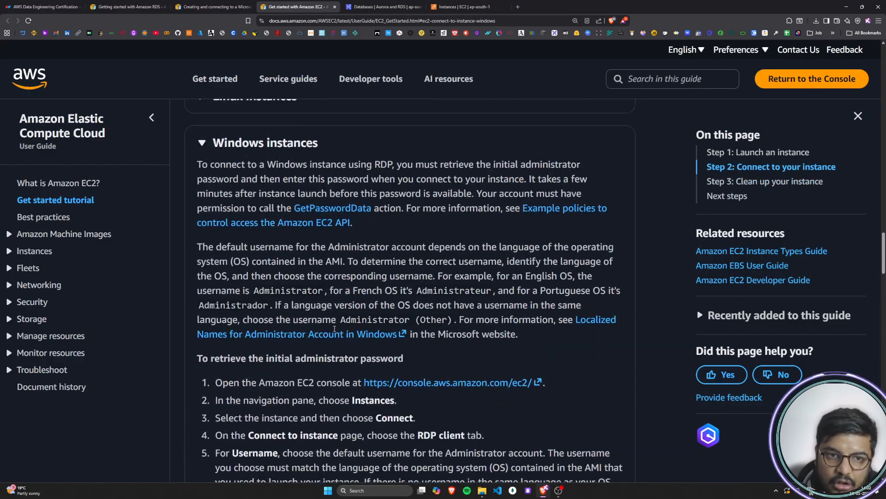
pyautogui.scroll(20, 334, 329)
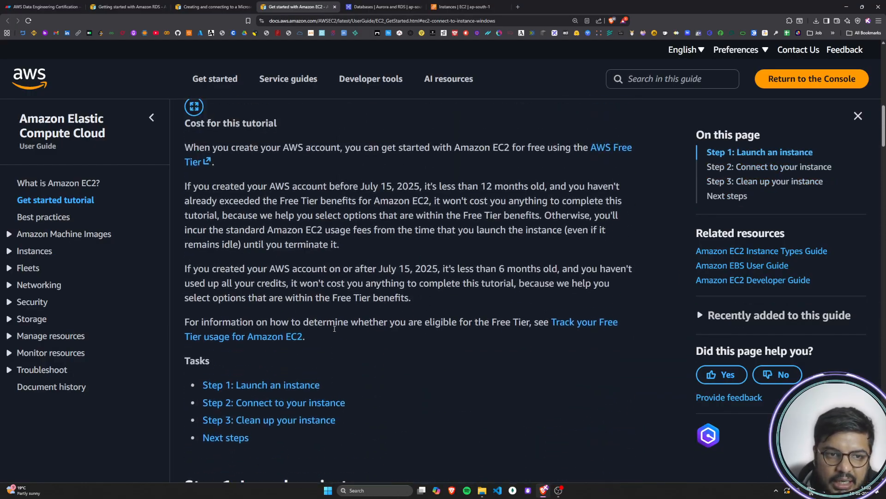
pyautogui.scroll(2, 334, 329)
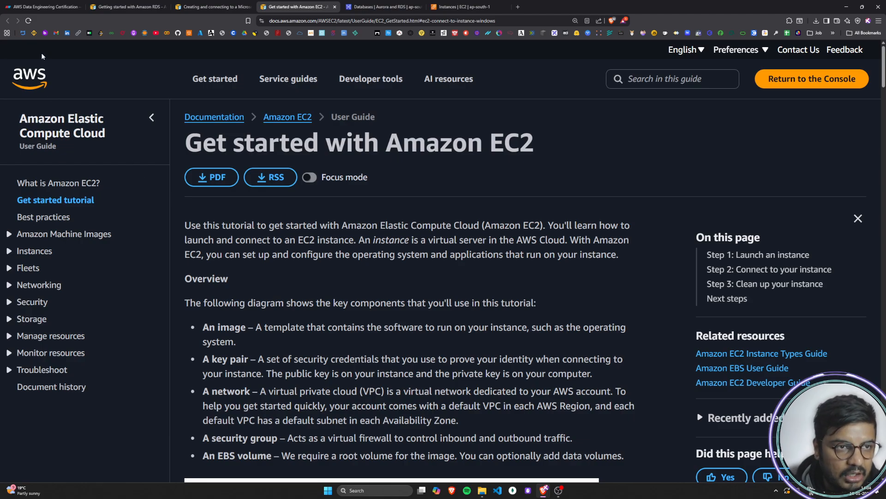
# Step: View the EC2 and MS SQL DB architecture canvas and compare it with the overview diagram in the EC2 guide
pyautogui.click(21, 6)
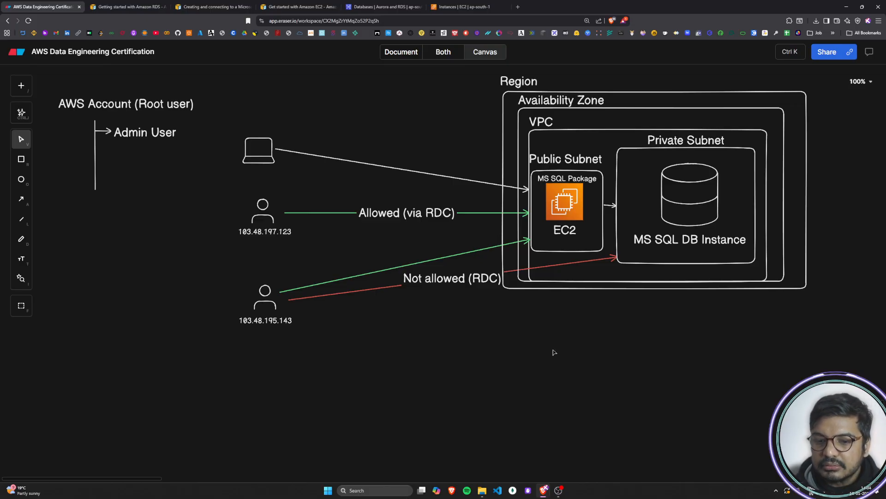
pyautogui.click(307, 6)
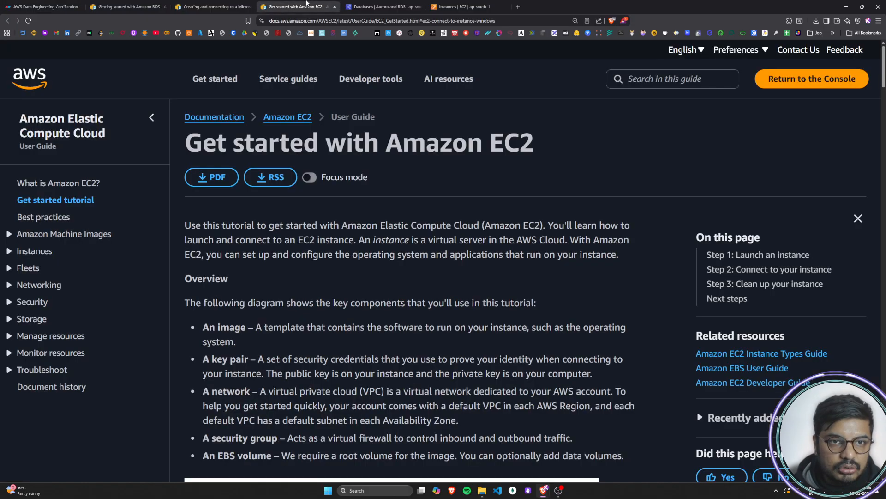
pyautogui.scroll(-4, 644, 295)
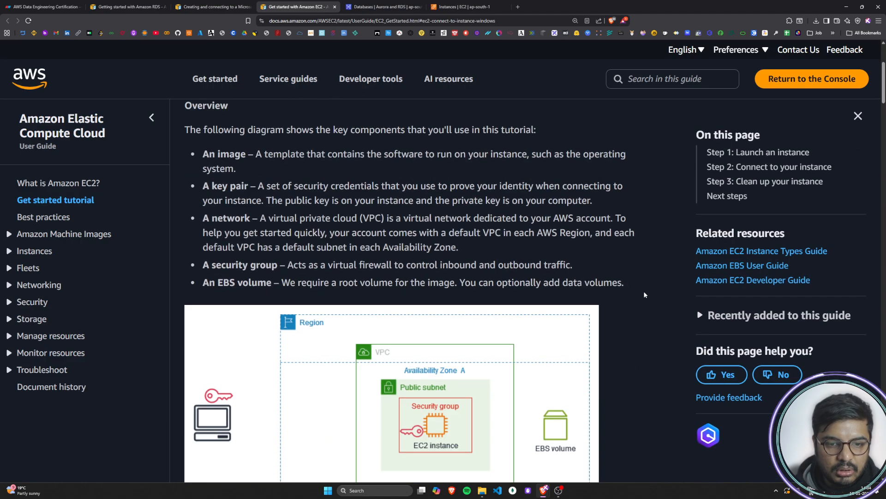
# Step: Close the Get started with Amazon EC2 guide and return to the RDS tutorial on creating a Microsoft SQL Server DB instance
pyautogui.scroll(3, 645, 294)
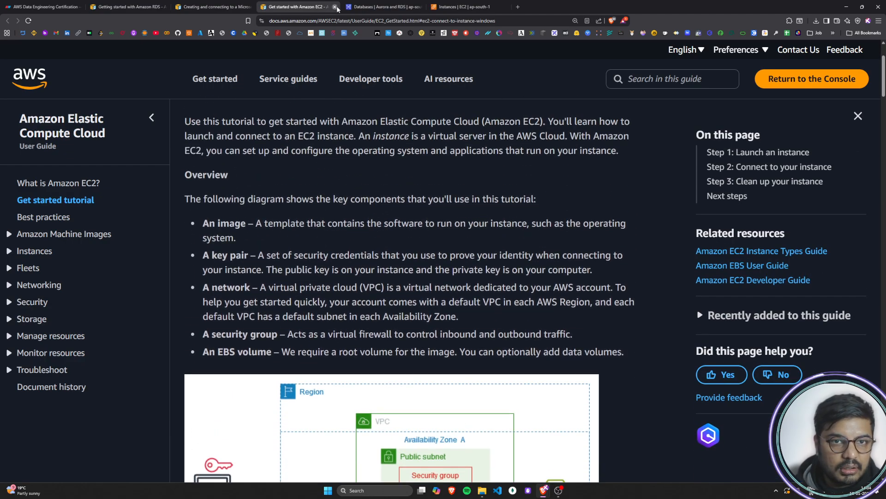
pyautogui.click(335, 7)
pyautogui.click(233, 7)
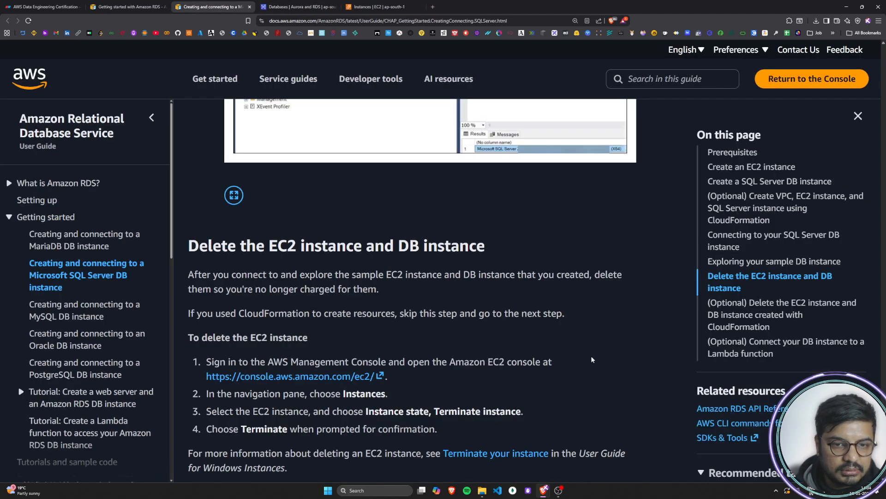
# Step: Review the tutorial's optional section on creating the VPC, EC2 instance and SQL Server instance using CloudFormation
pyautogui.scroll(-3, 591, 360)
pyautogui.scroll(15, 592, 359)
pyautogui.scroll(12, 591, 355)
pyautogui.scroll(-3, 592, 355)
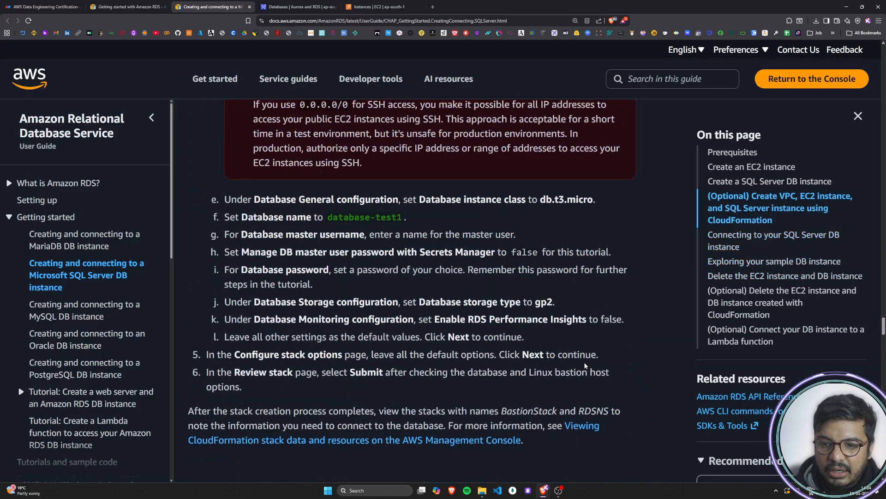
pyautogui.scroll(-12, 585, 366)
pyautogui.scroll(-5, 585, 366)
pyautogui.scroll(15, 584, 365)
pyautogui.scroll(20, 585, 366)
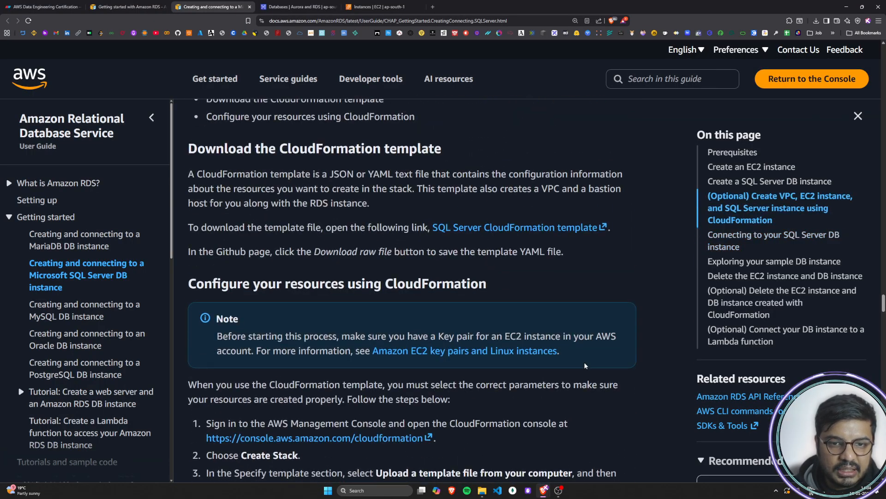
# Step: Highlight the word CloudFormation in the "Configure your resources using CloudFormation" heading, and clear the selection
pyautogui.doubleClick(390, 283)
pyautogui.click(527, 291)
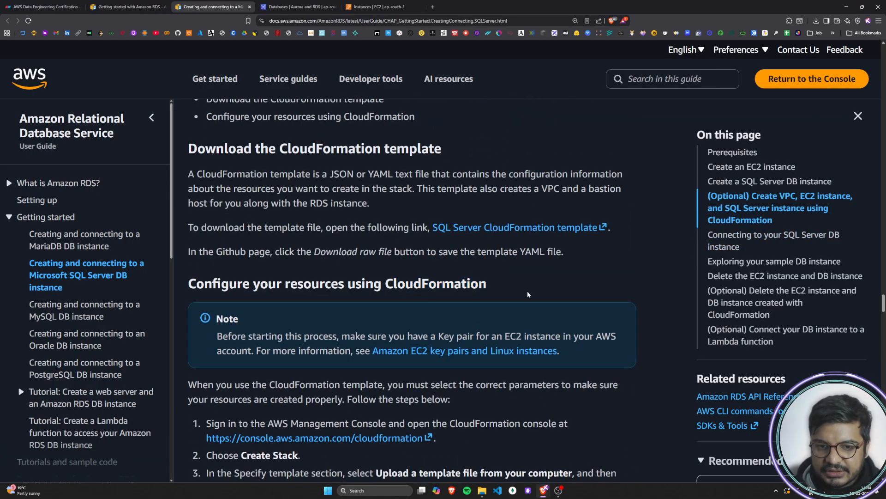
pyautogui.moveTo(494, 283); pyautogui.dragTo(385, 285)
pyautogui.click(457, 285)
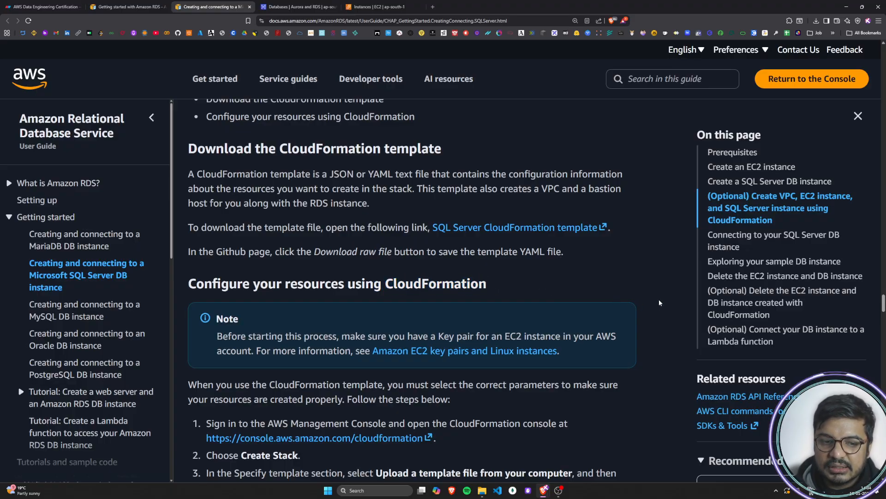